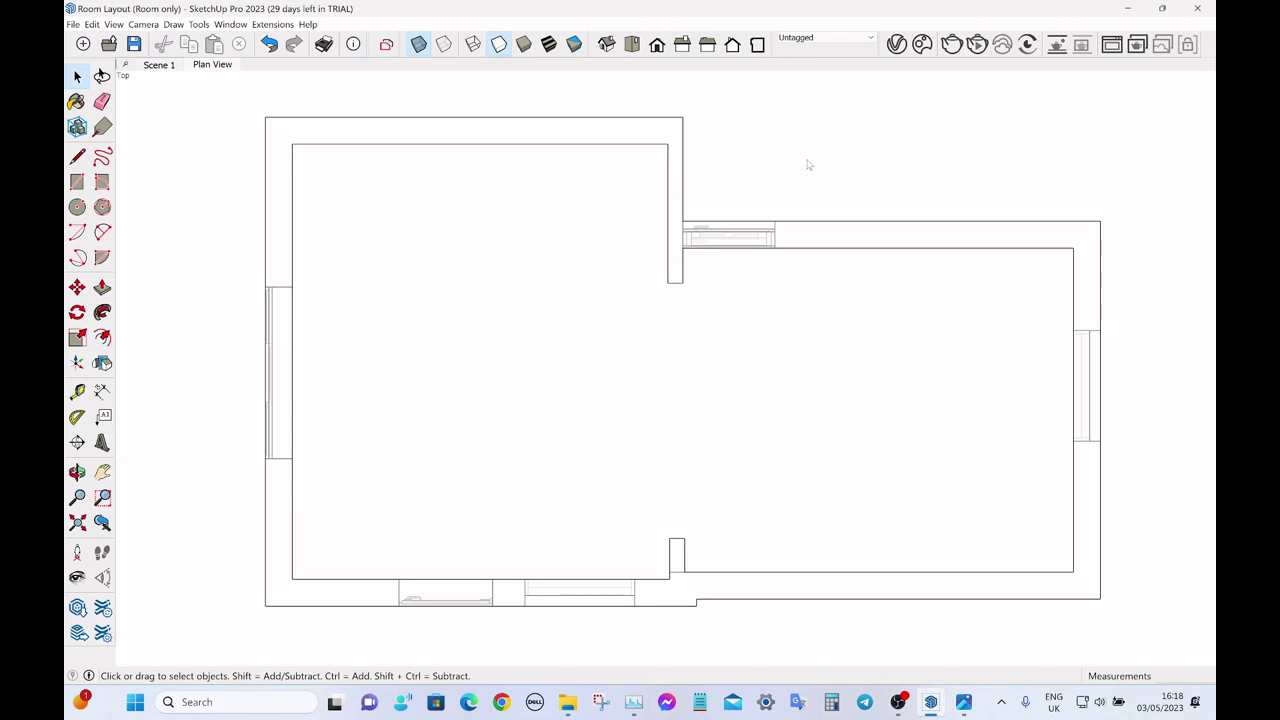
- Show the Components browser and extend its thumbnail list downward to fit more rows
key(shift+c)
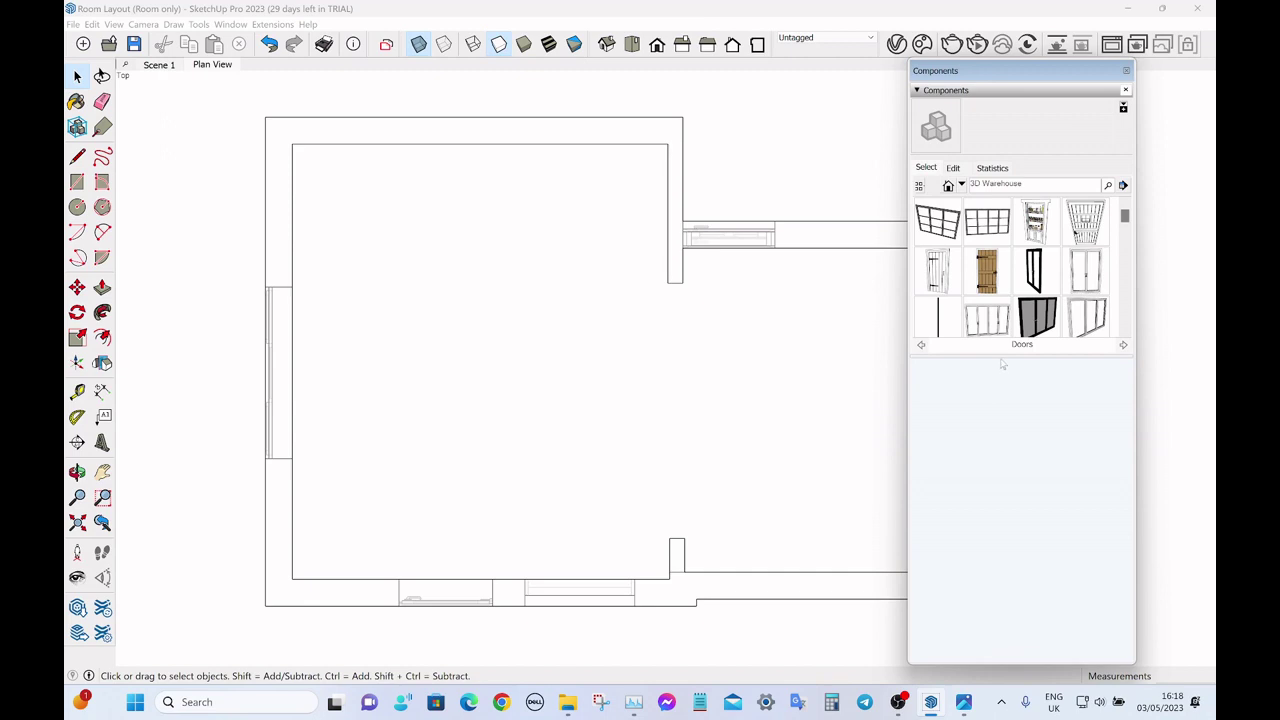
drag(1003, 362, 998, 583)
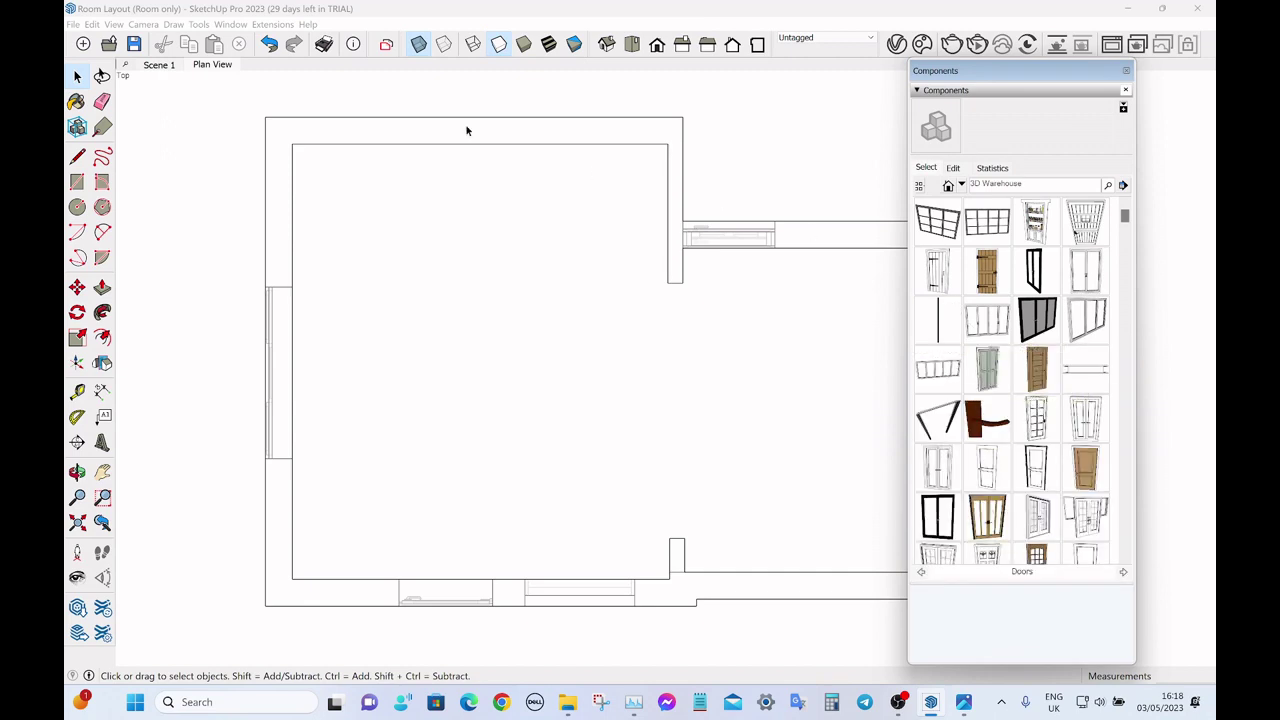
click(230, 24)
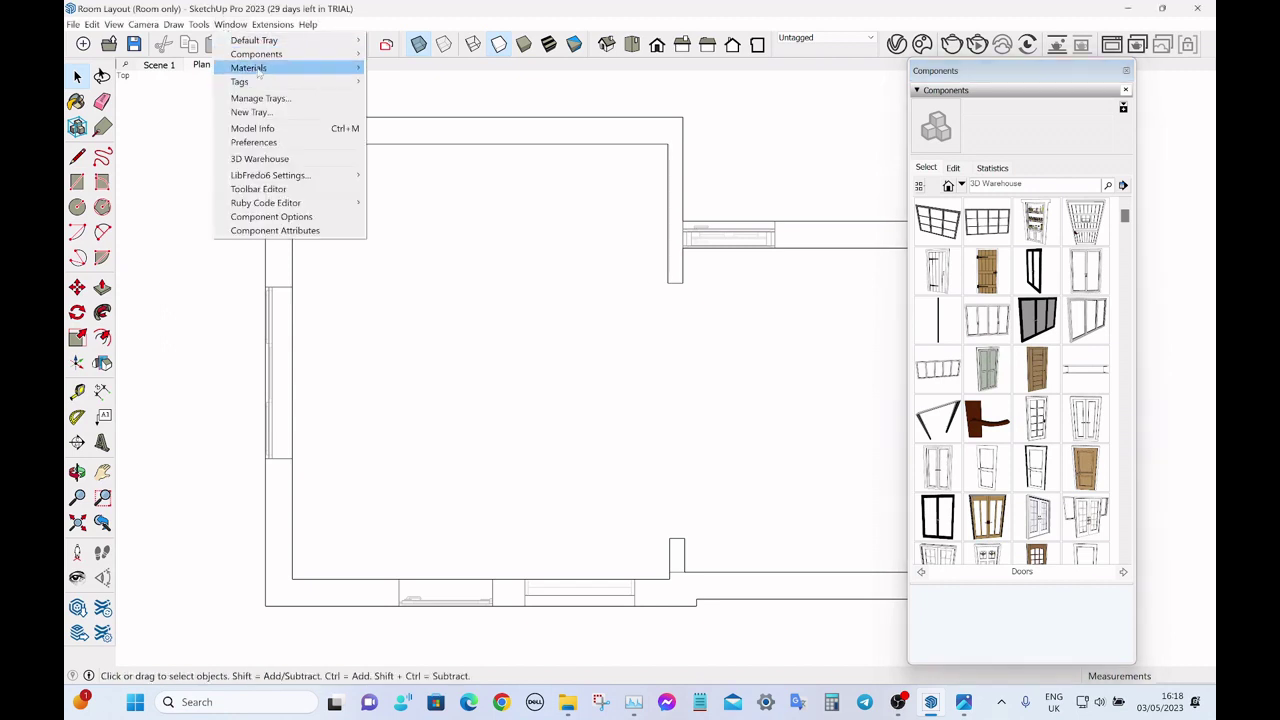
mouse_move(260, 55)
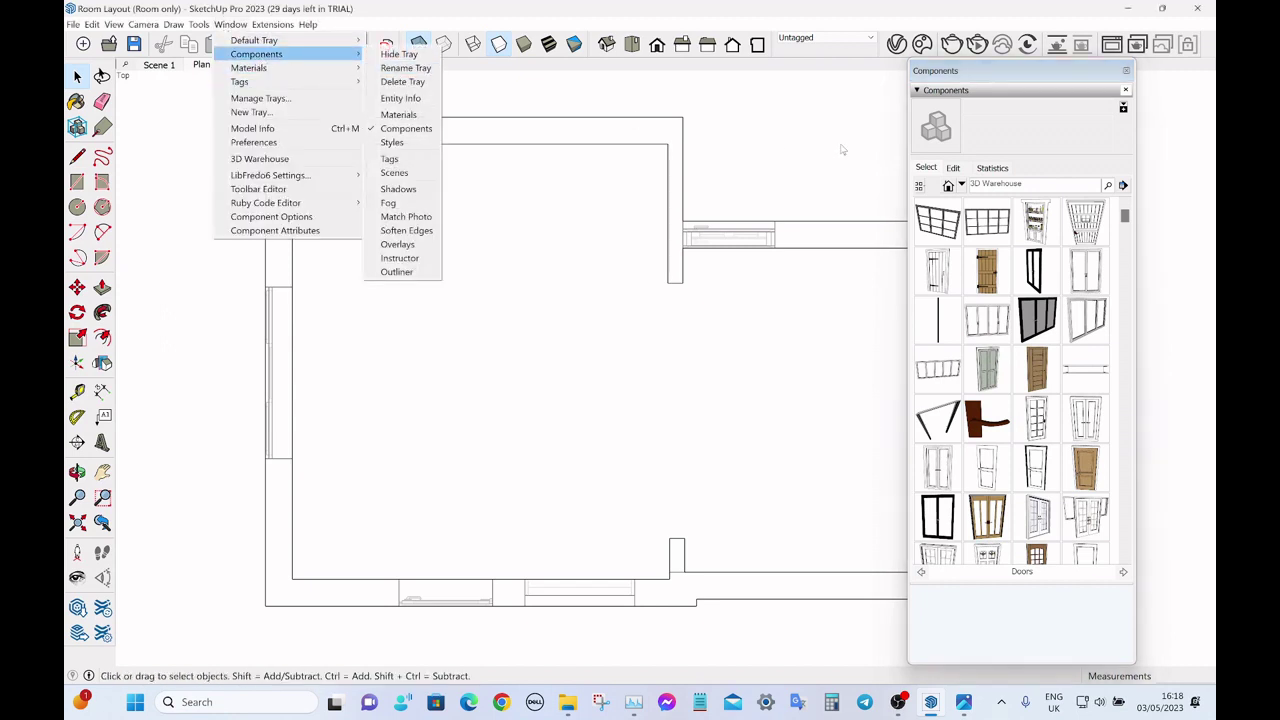
click(778, 154)
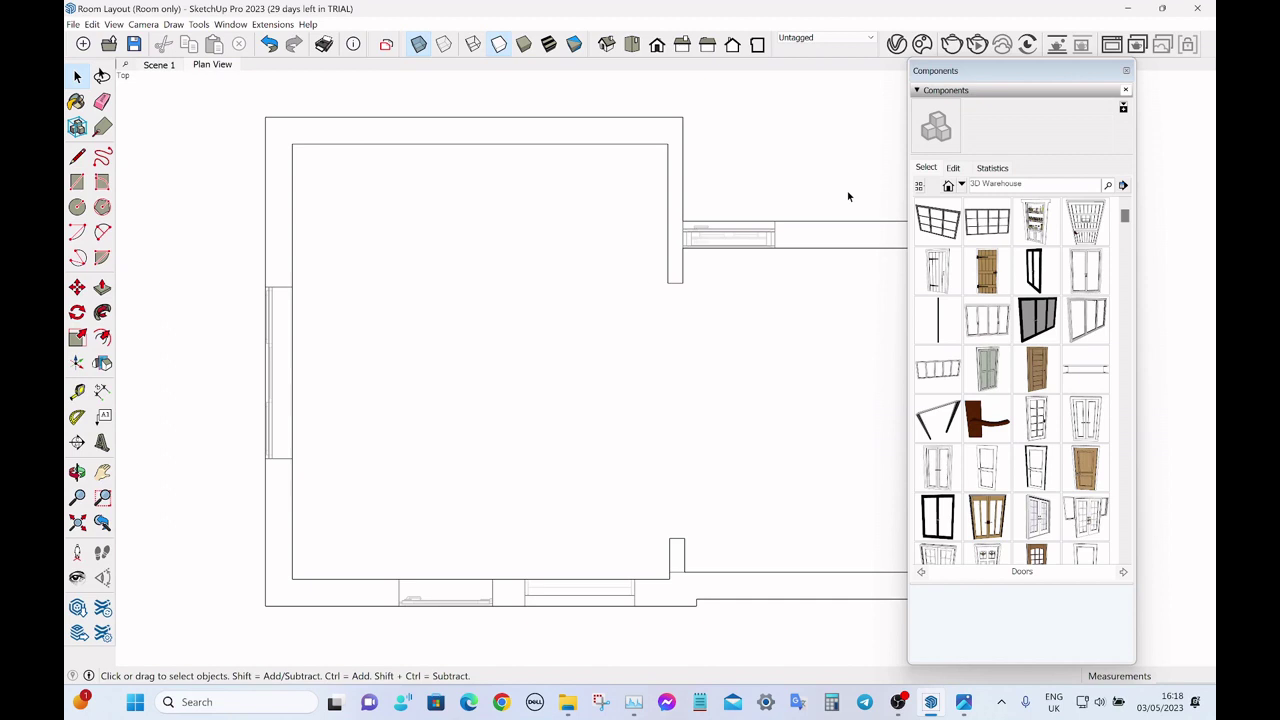
- Open the CABINET RANGES component collection, look through its folders and display them as a list
click(961, 185)
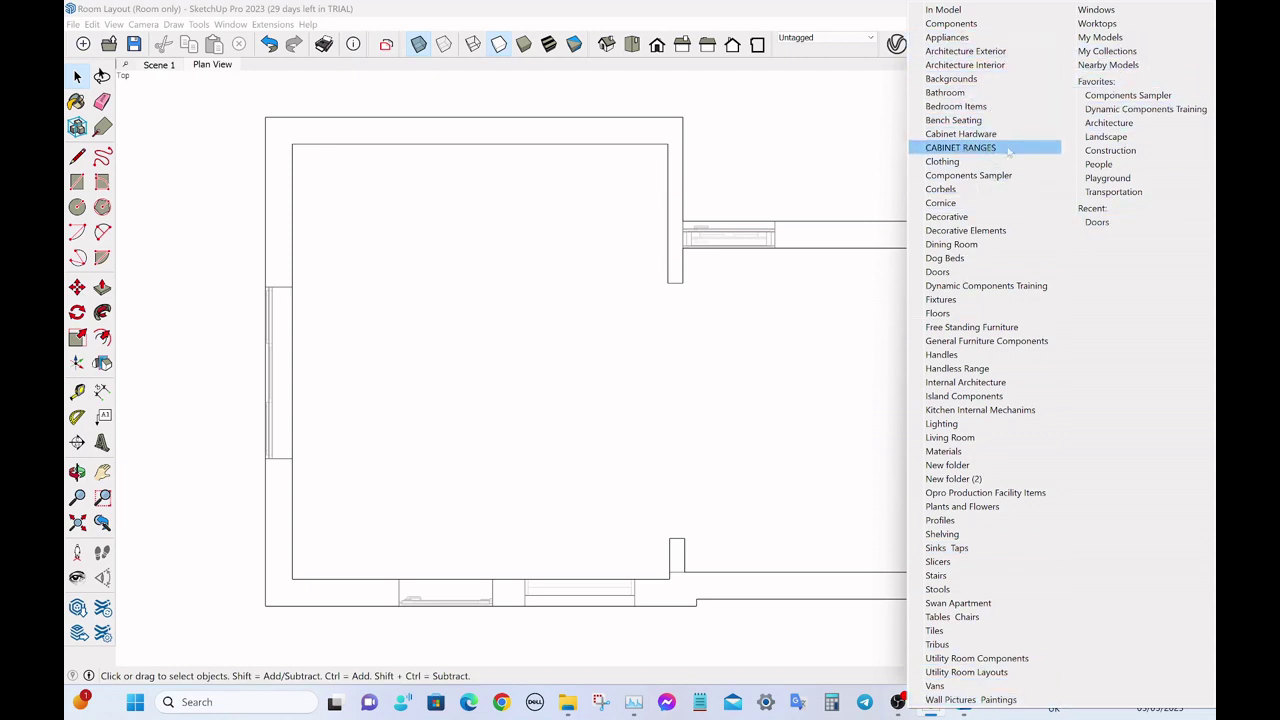
click(962, 148)
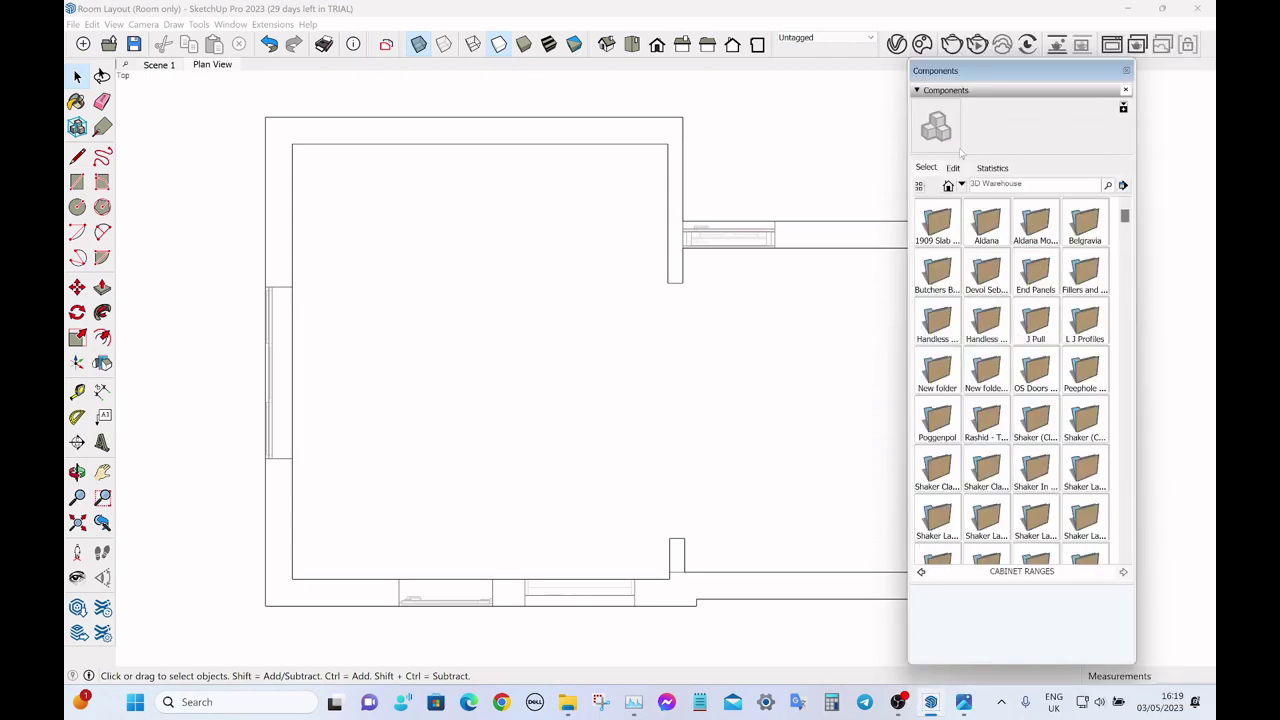
scroll(1035, 420, down, 5)
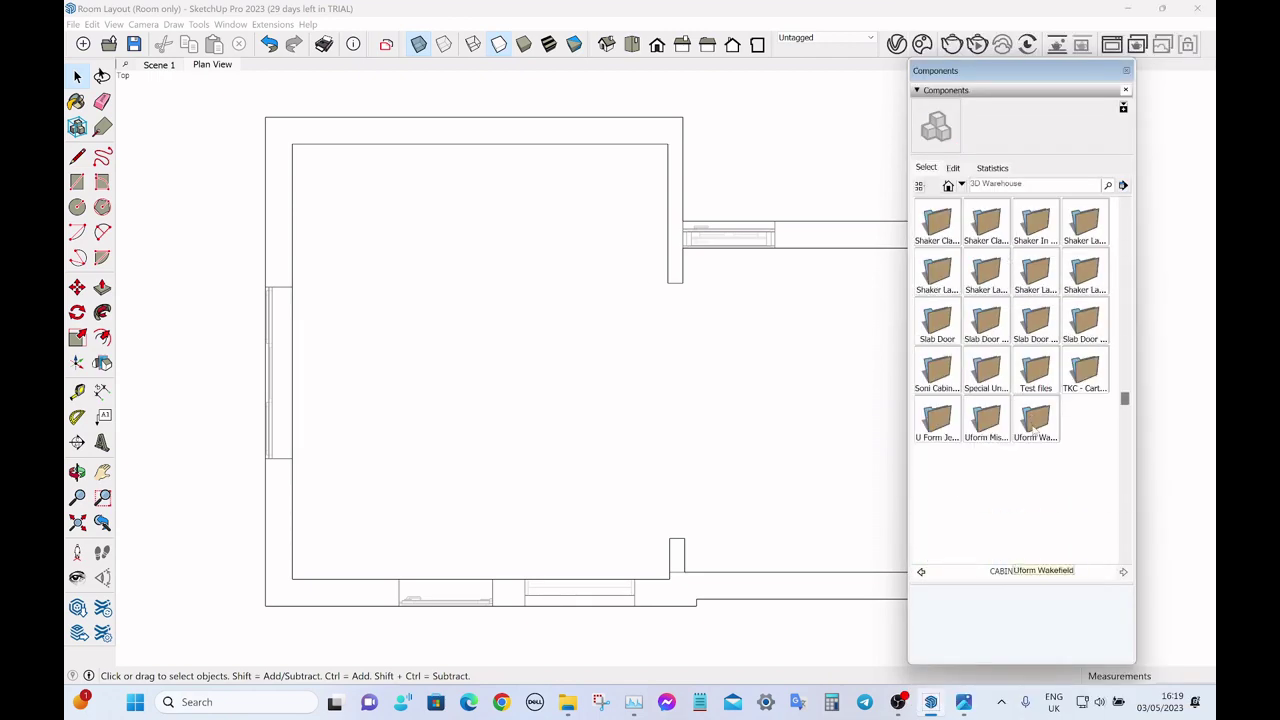
scroll(1032, 425, up, 5)
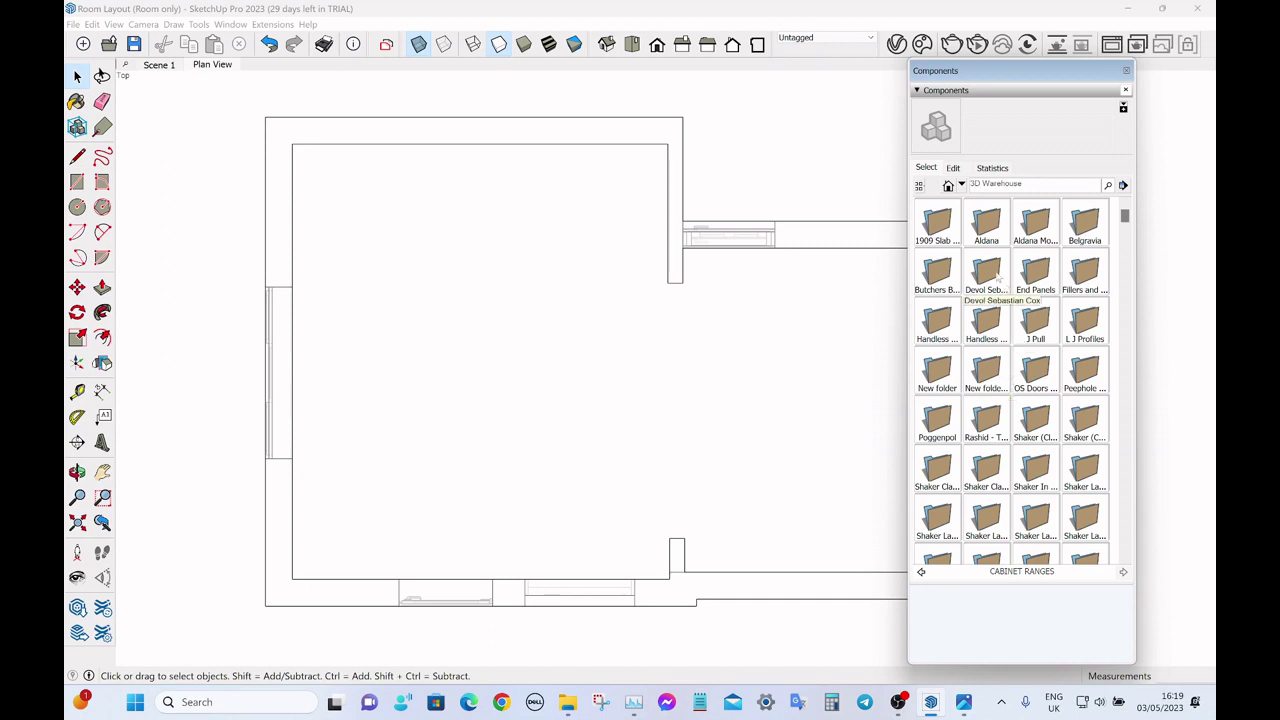
click(919, 186)
click(940, 245)
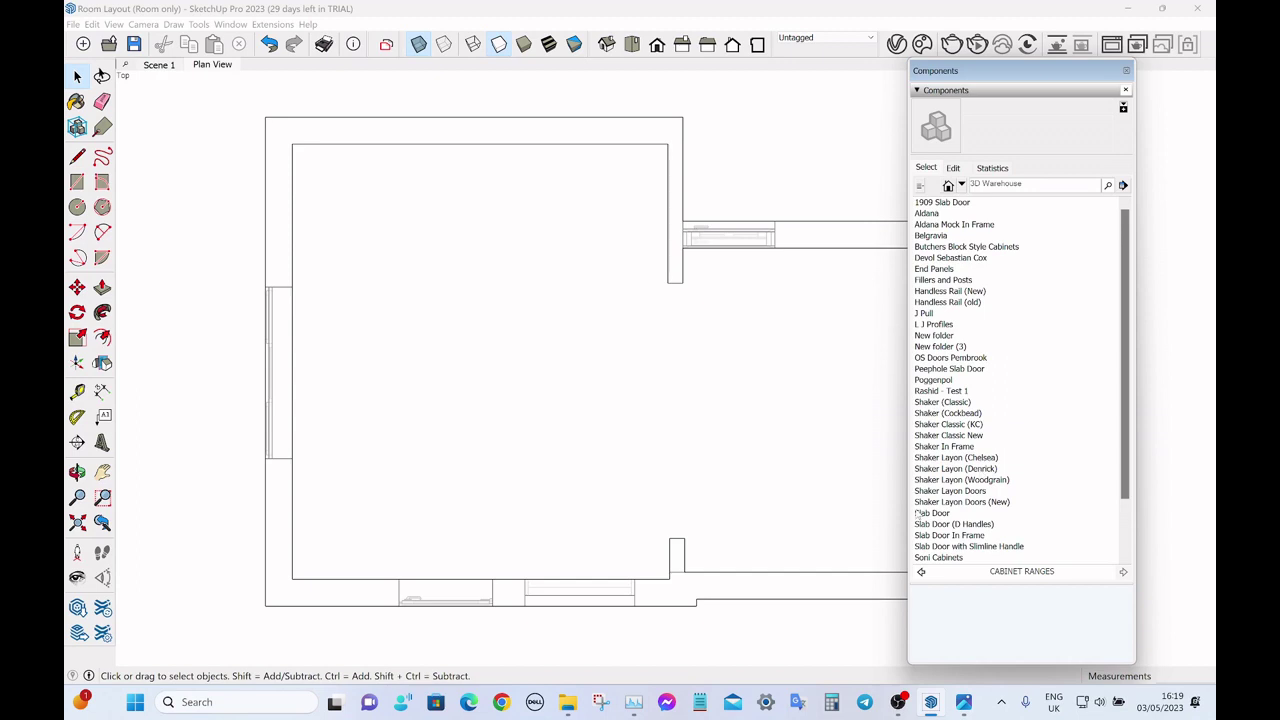
- Open Shaker Layon Doors (New), Base Cabinets, Full Height Doors and show its components as small thumbnails
click(989, 503)
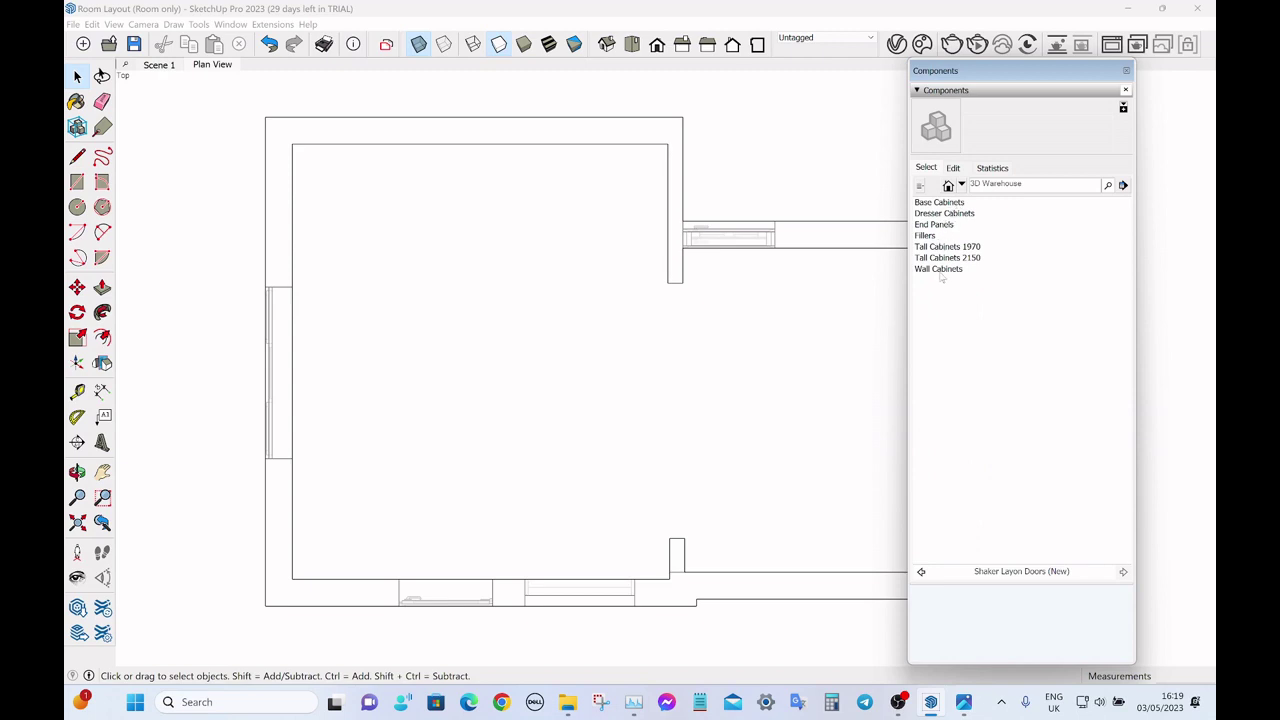
click(940, 204)
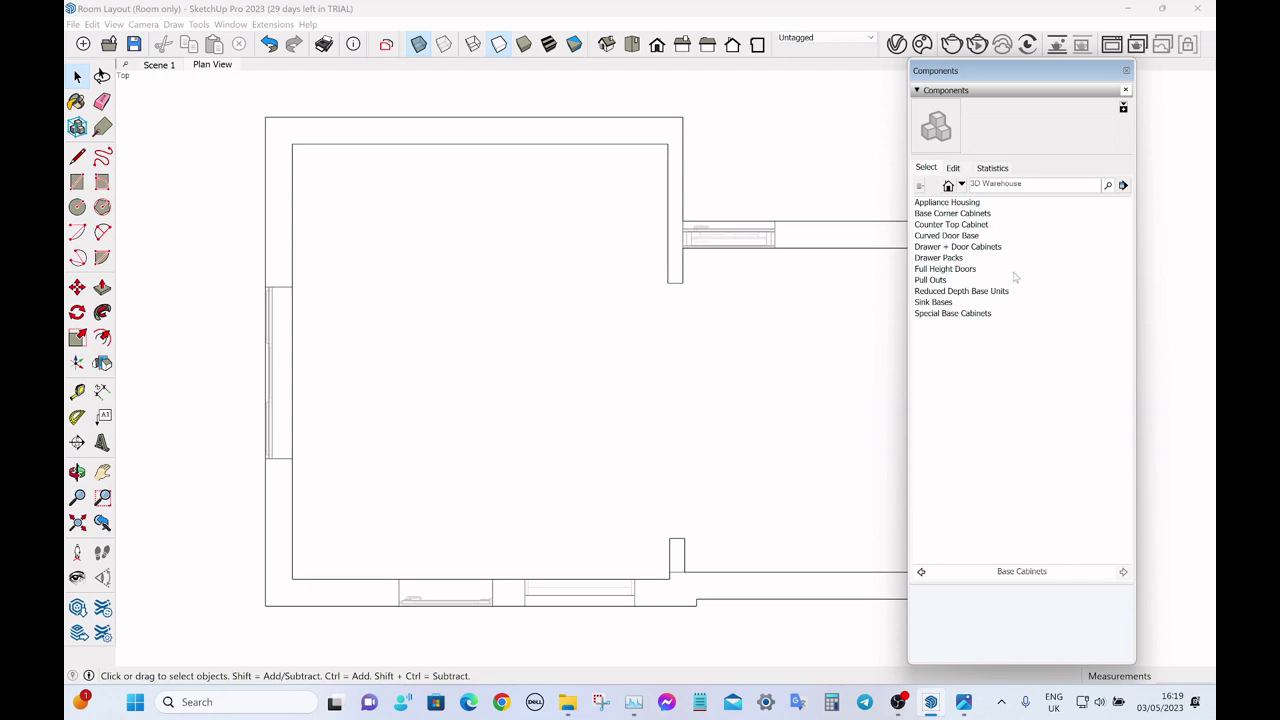
click(946, 269)
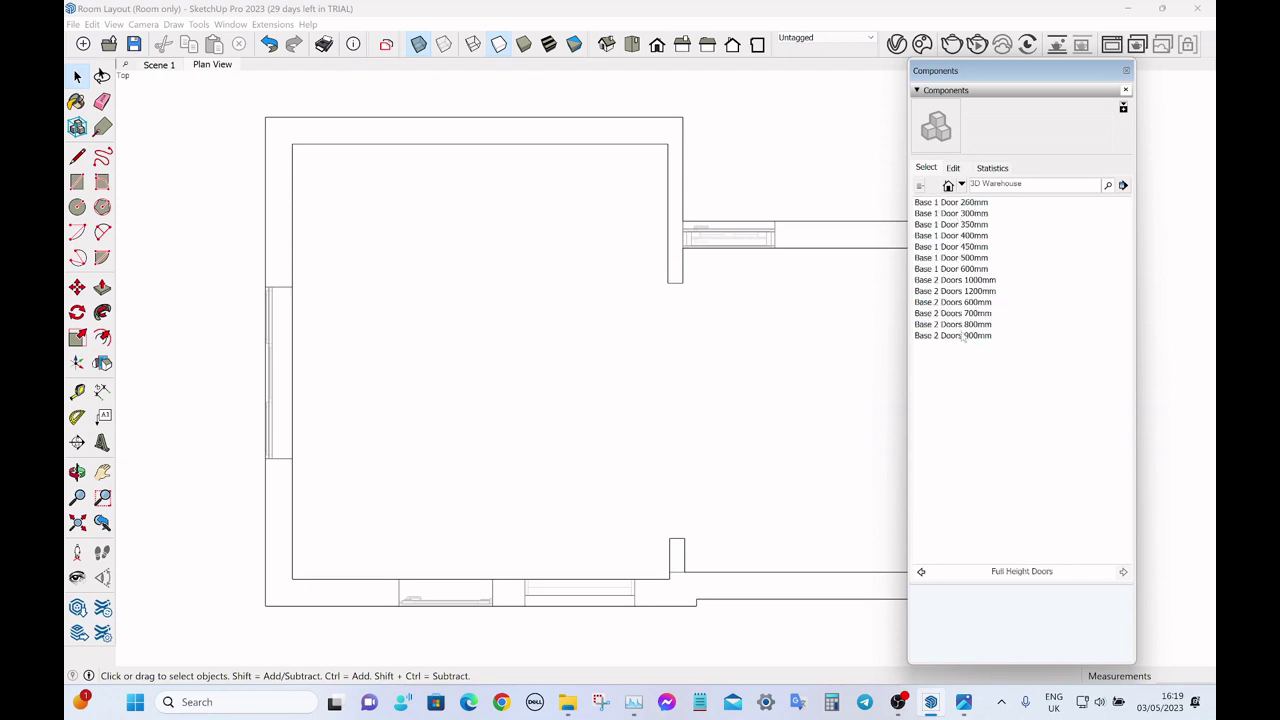
click(919, 186)
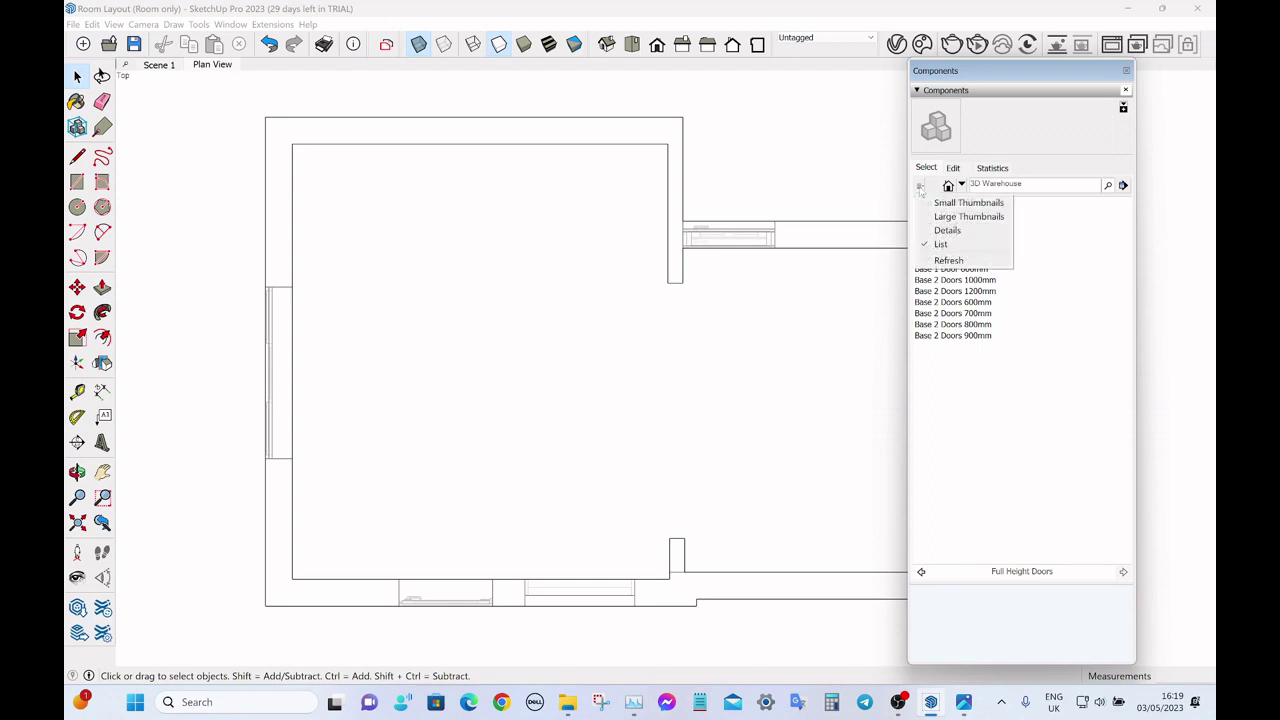
click(945, 200)
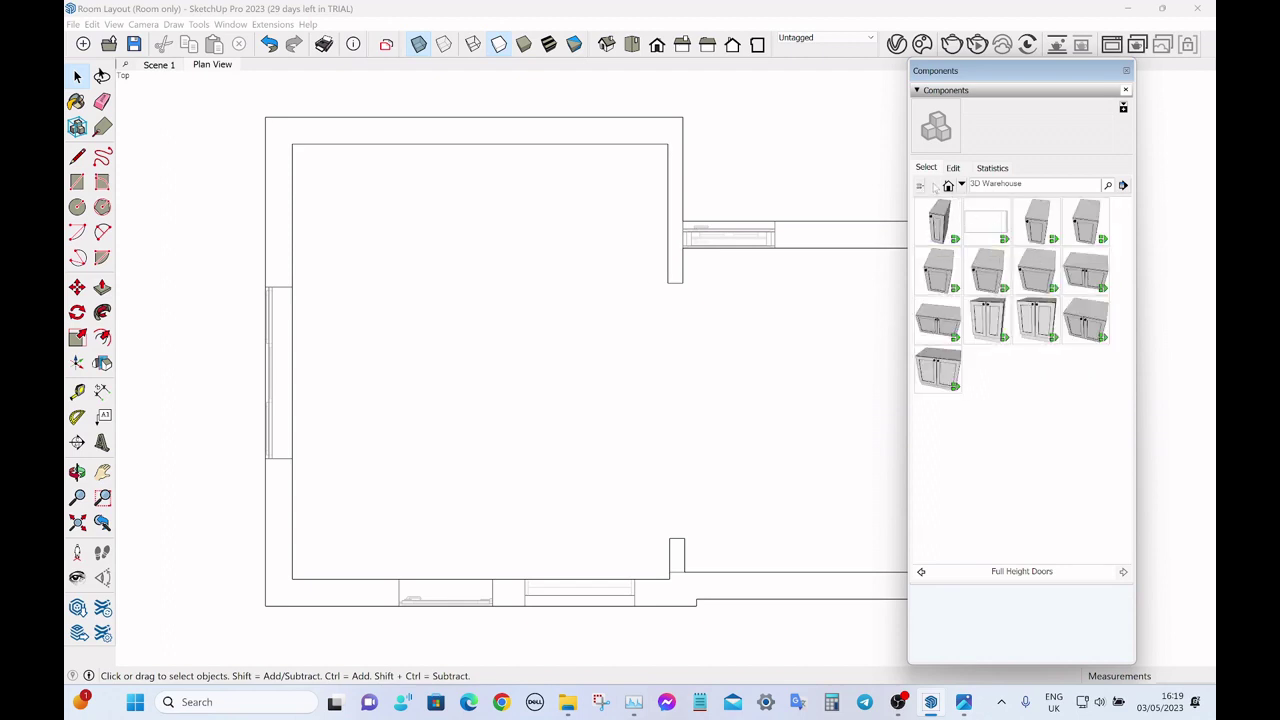
- Place the Base 1 Door 400mm cabinet in the middle of the larger room on the plan and deselect it
click(1087, 226)
click(453, 388)
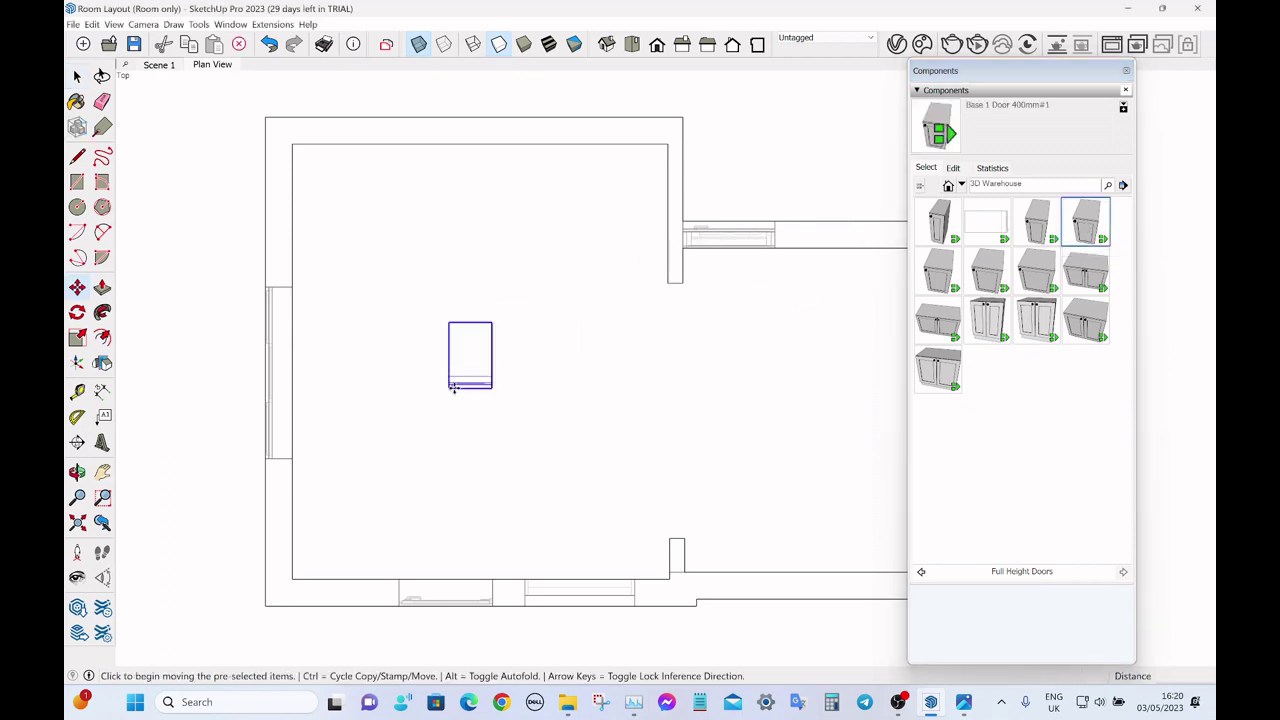
key(space)
click(756, 146)
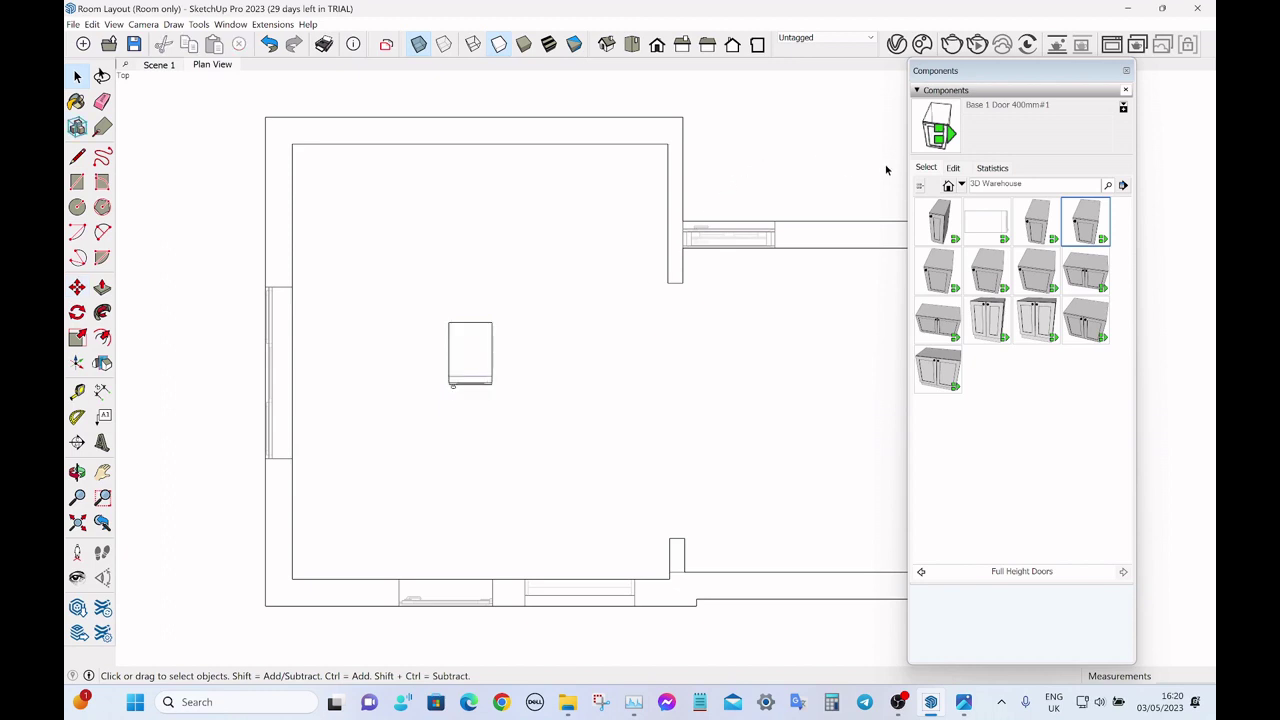
- Go back up to the CABINET RANGES folder level and hide the Components browser
click(921, 572)
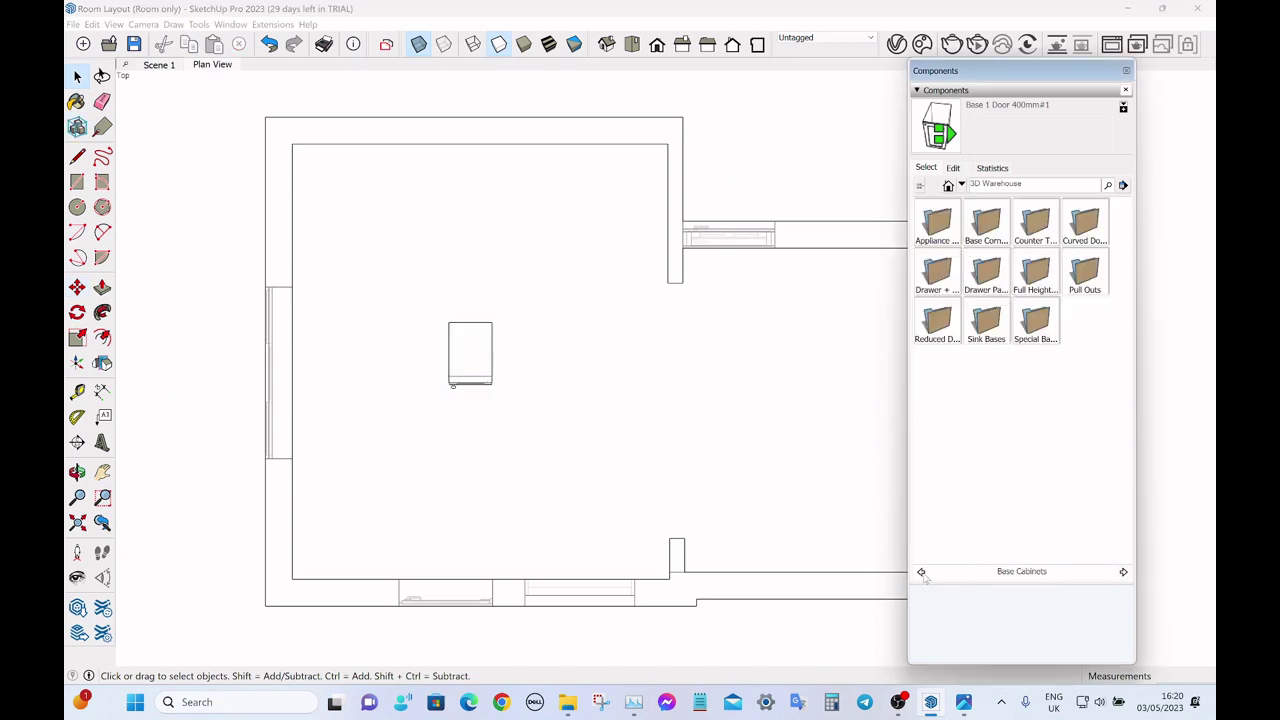
click(921, 572)
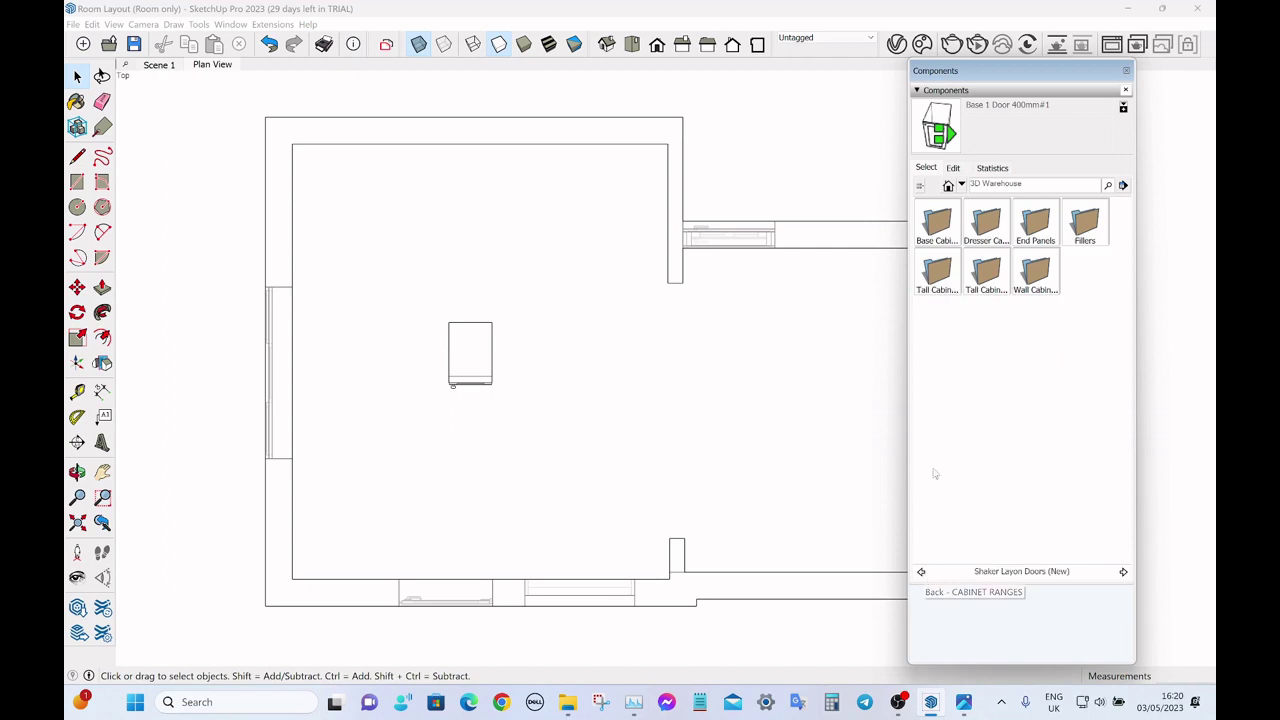
click(921, 572)
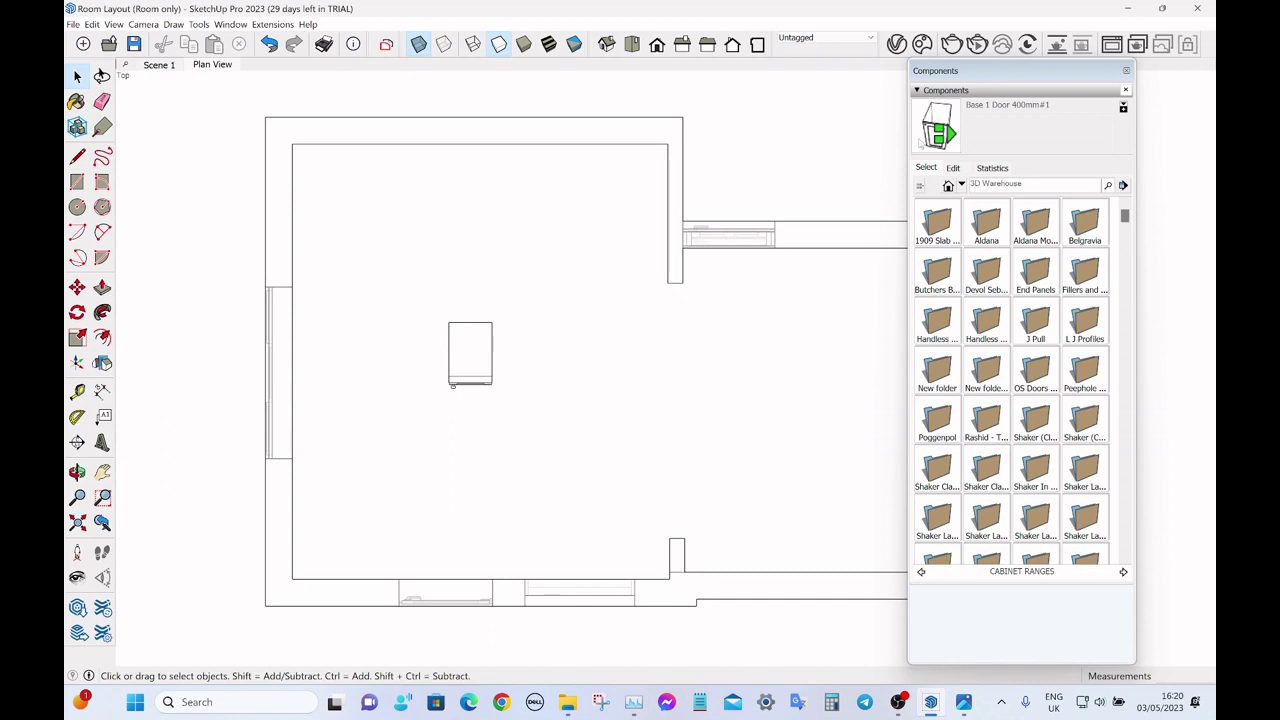
click(1126, 70)
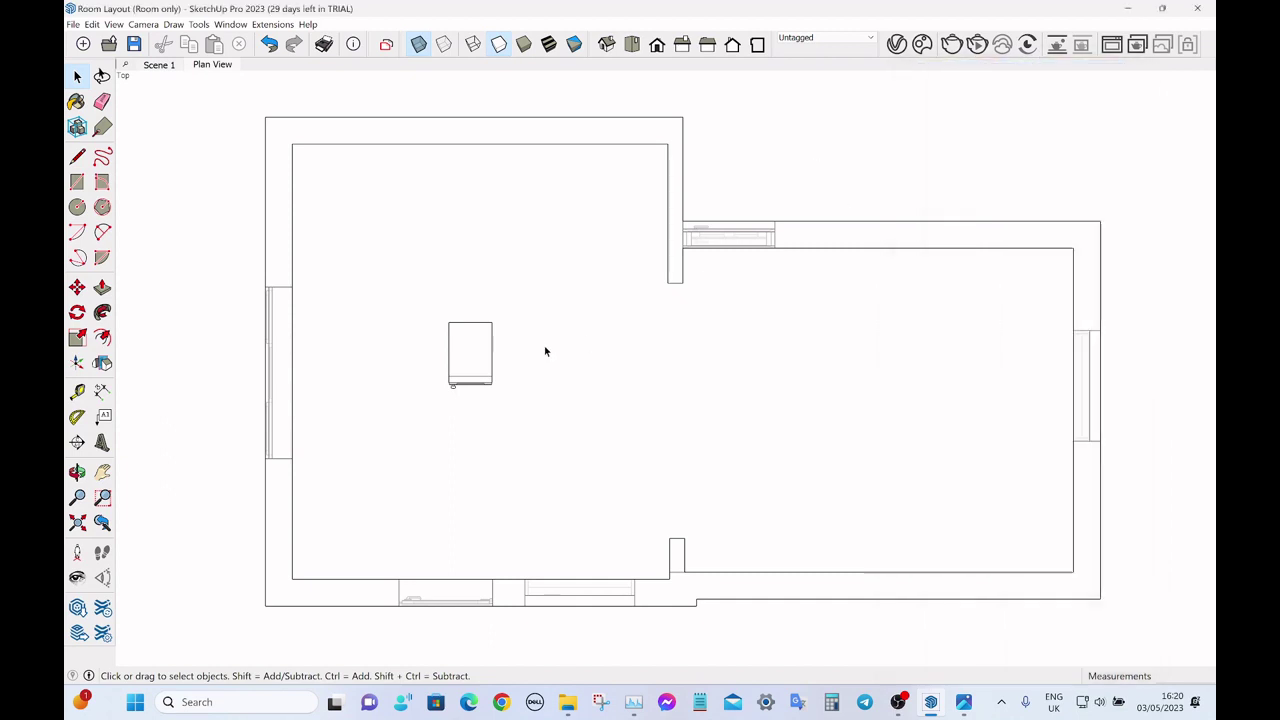
- Move the base cabinet by its back corner so its back sits flush against the room's upper wall
click(485, 362)
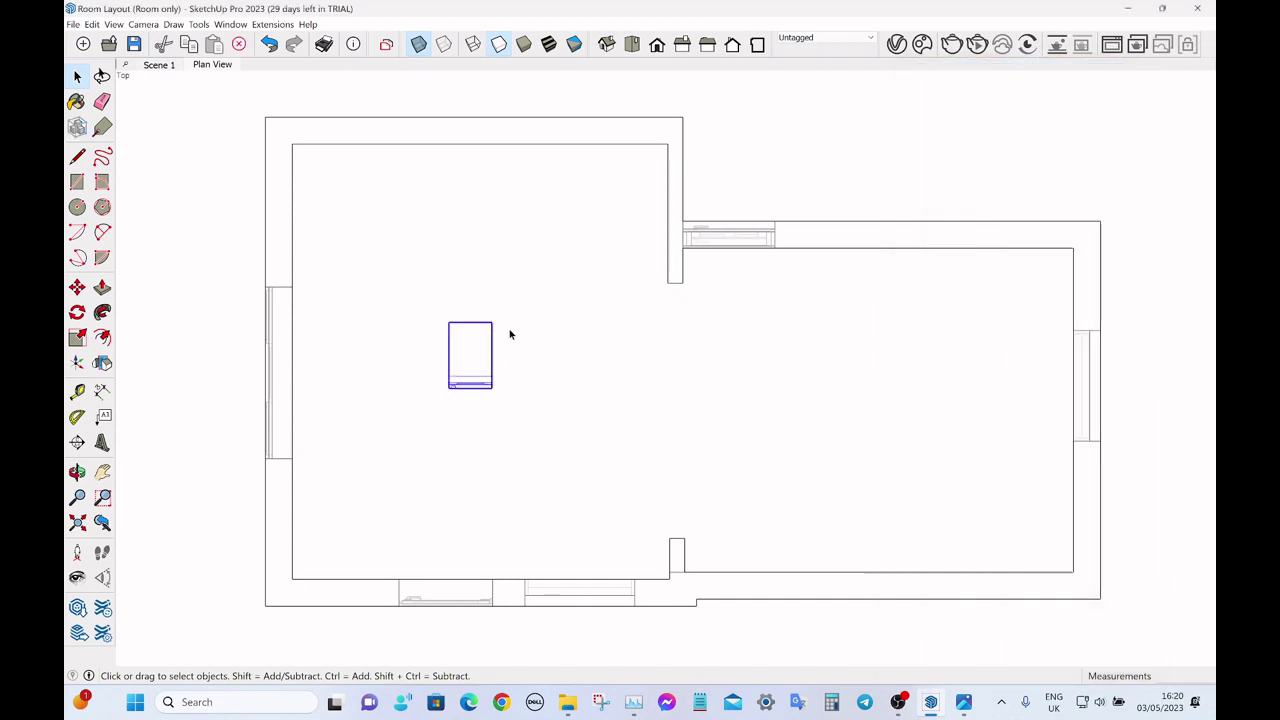
key(m)
click(492, 322)
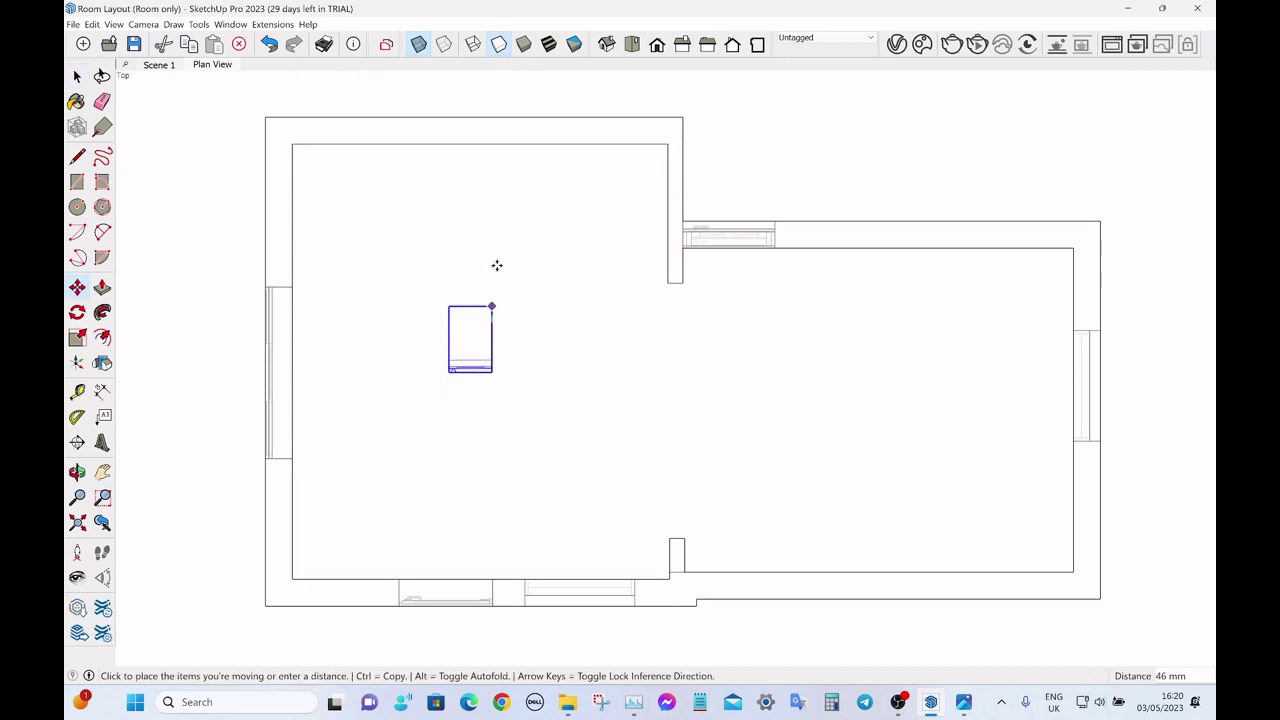
click(490, 144)
key(space)
click(737, 137)
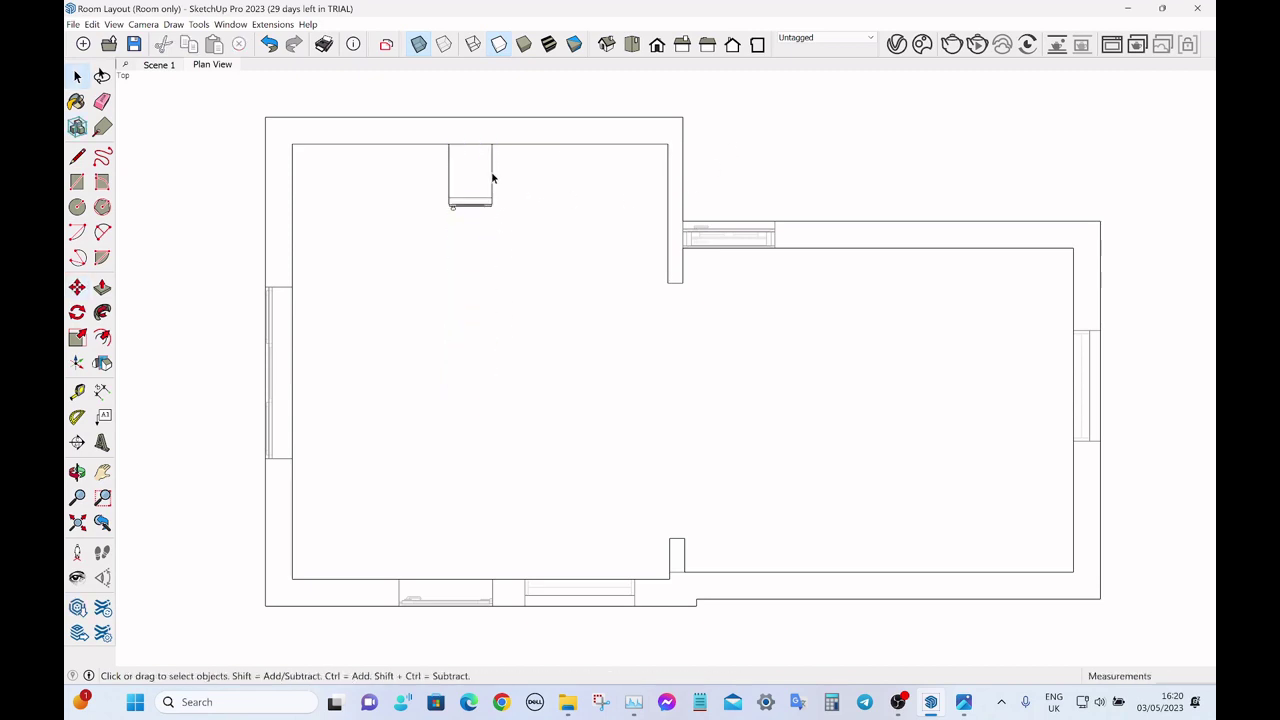
- Move the cabinet away from the upper wall onto open floor and rotate it 90° so its door faces right
click(475, 182)
key(m)
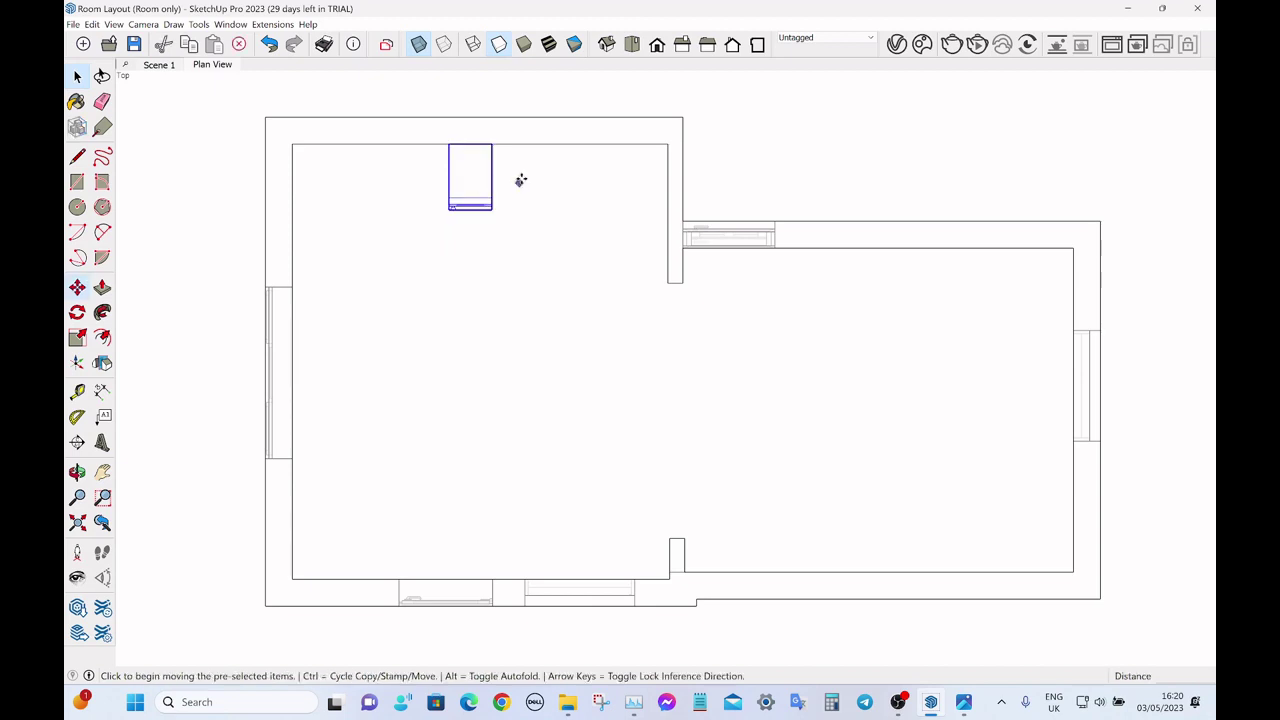
click(520, 180)
click(520, 308)
key(space)
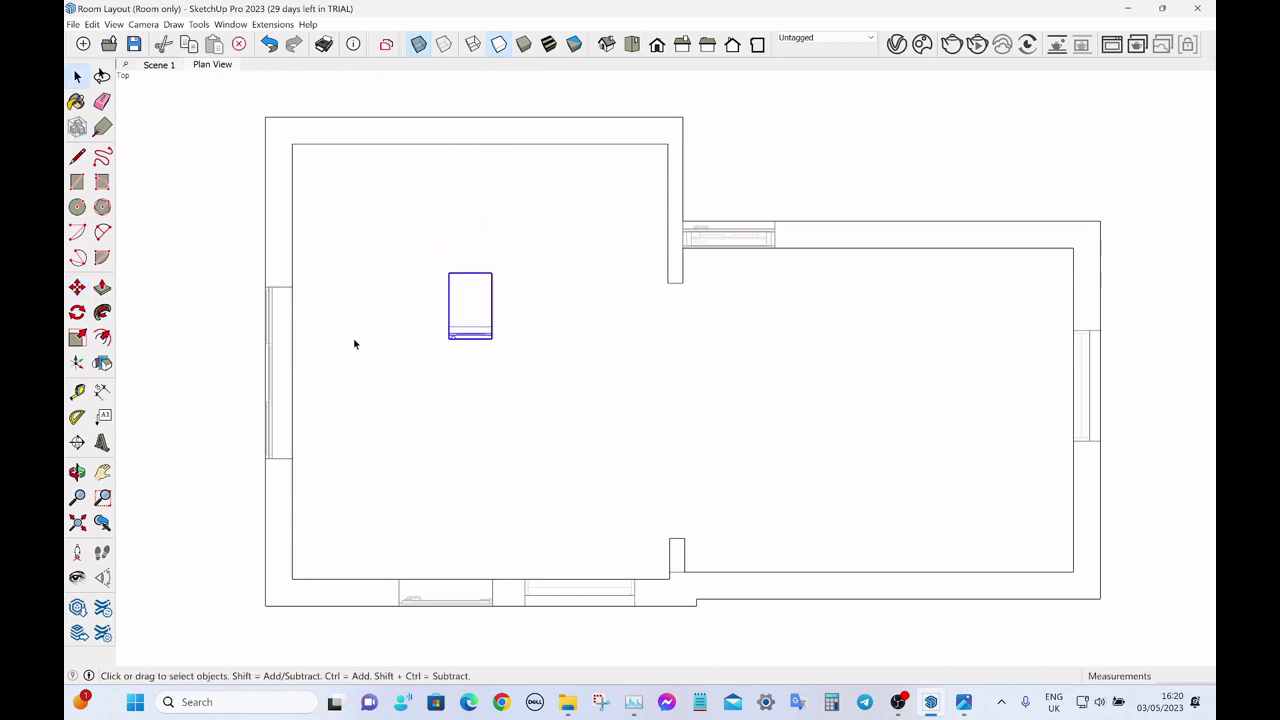
key(shift+r)
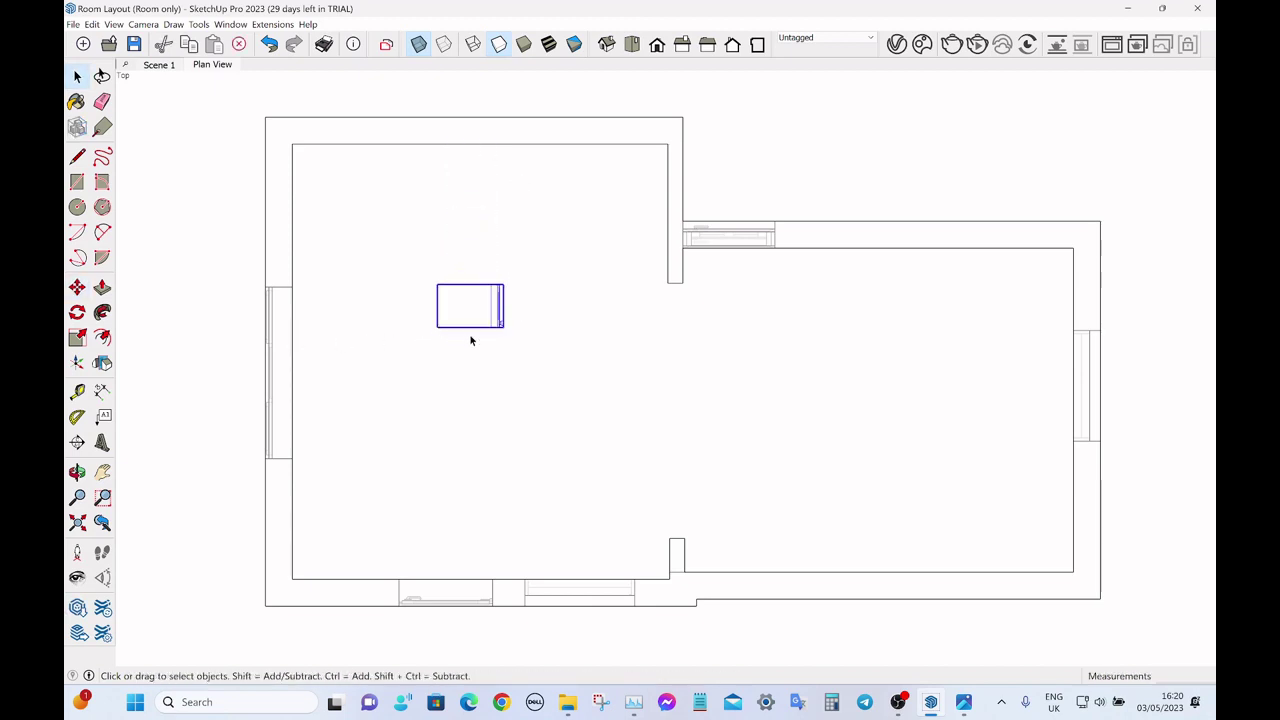
- Move the cabinet by its back corner so its back sits flush against the left wall at the window
key(m)
click(436, 325)
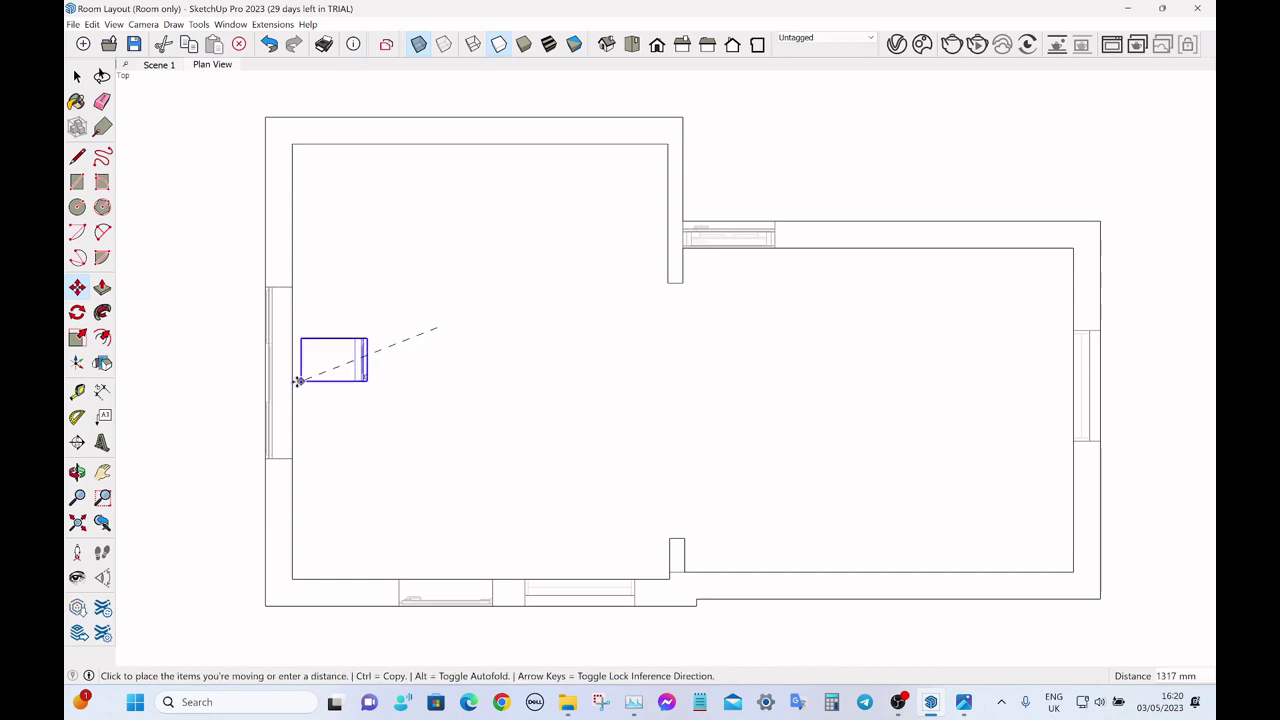
click(292, 381)
key(space)
click(368, 348)
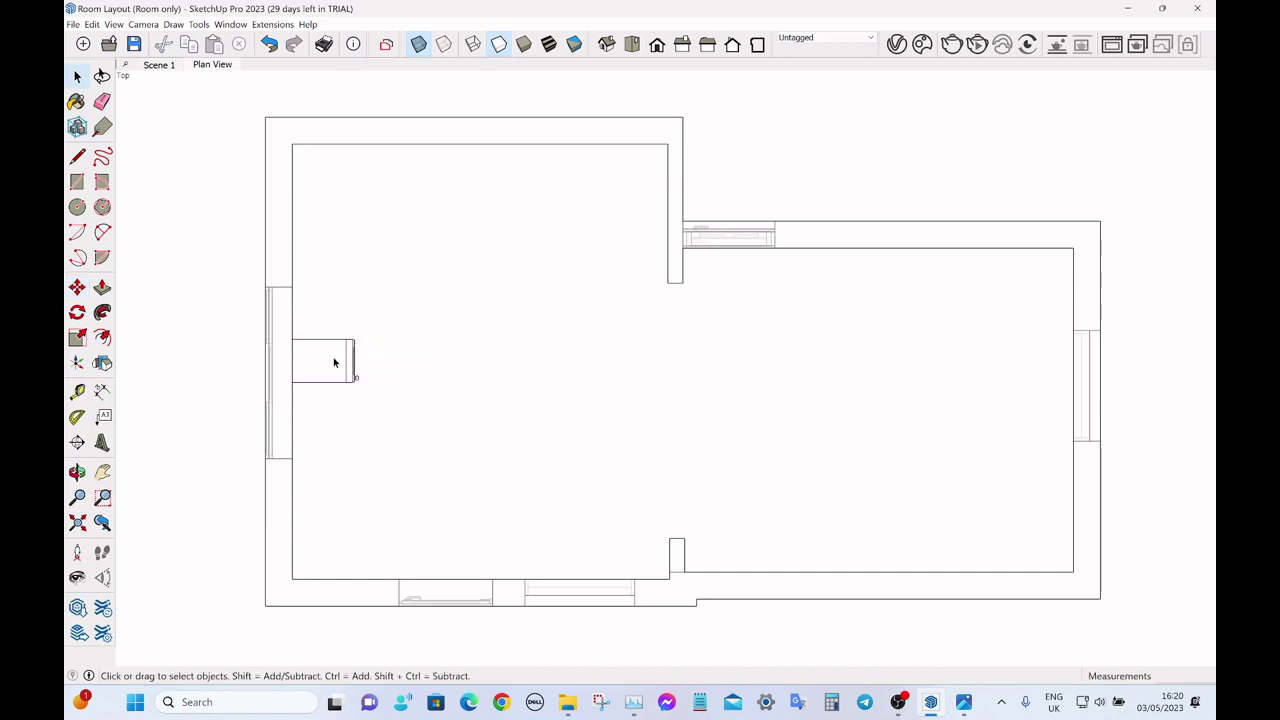
- Move the cabinet off the left wall back to the middle of the larger room
key(m)
click(356, 376)
click(495, 354)
key(space)
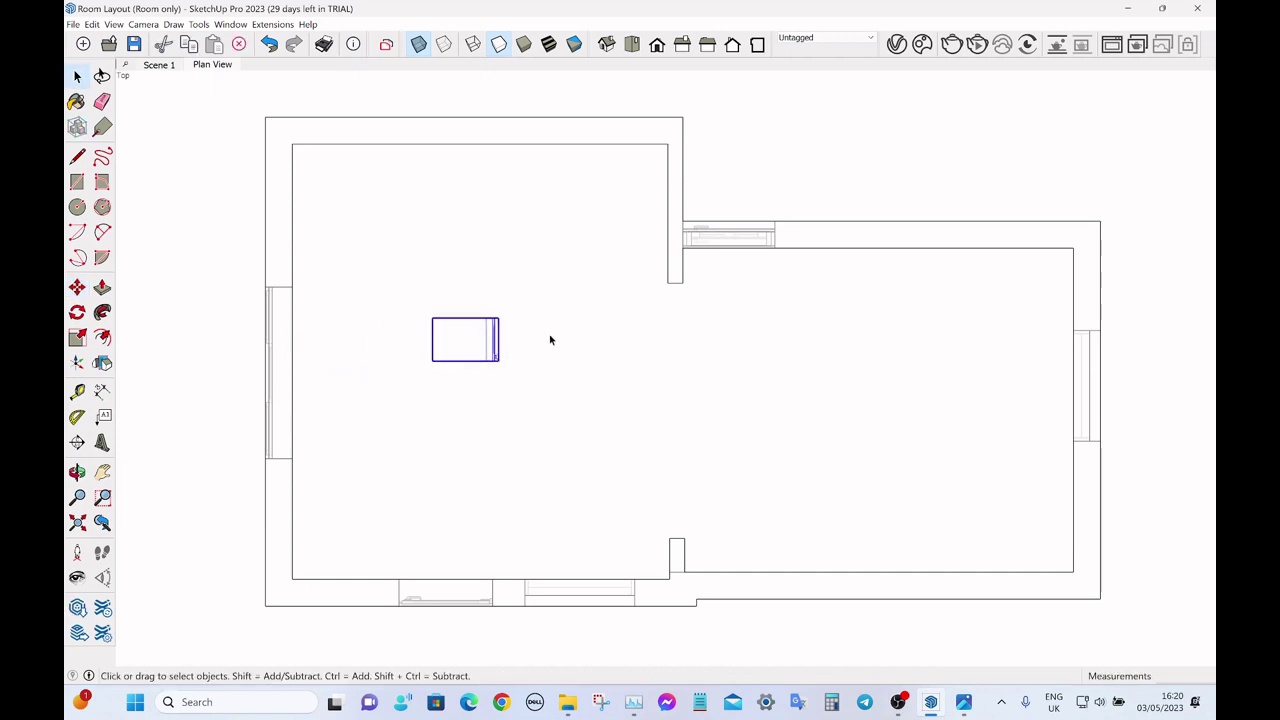
- Rotate the cabinet on the spot in repeated 90° turns, ending with its door facing right, and deselect it
key(shift+r)
key(shift+r)
key(shift+r)
key(shift+r)
key(shift+r)
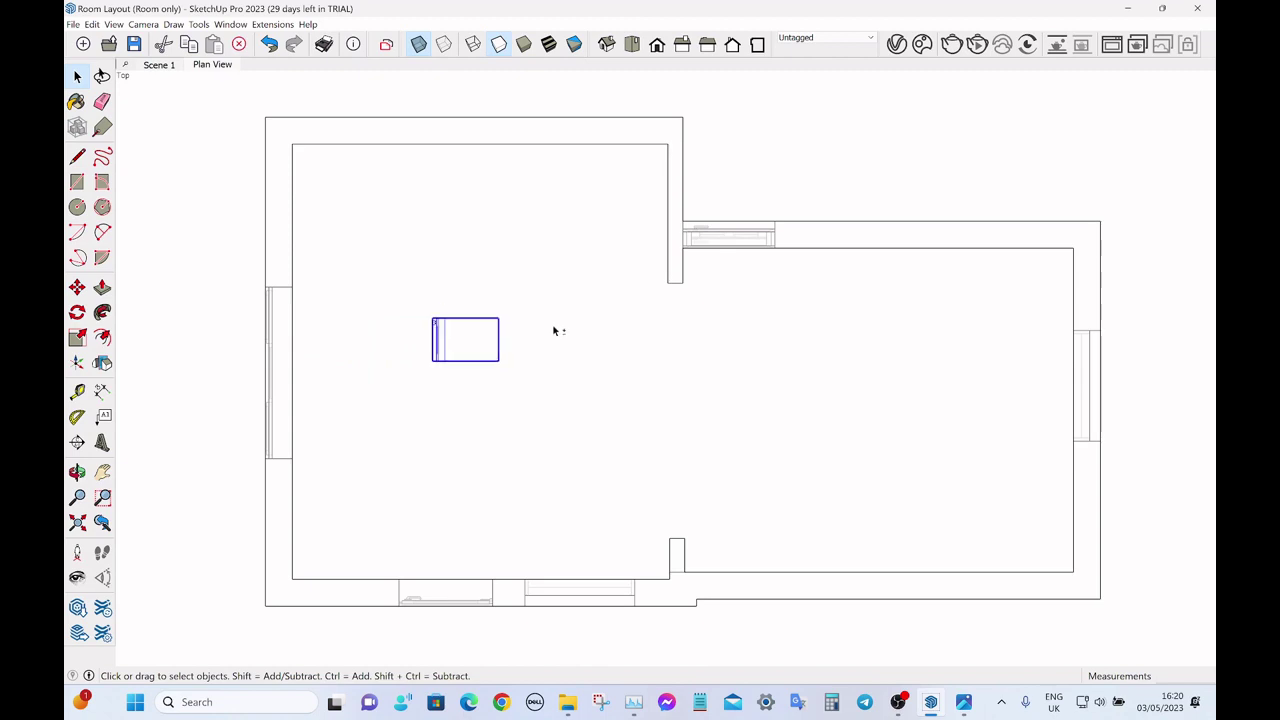
key(Left)
key(Left)
key(Left)
key(Left)
key(Left)
key(Left)
key(Left)
click(823, 143)
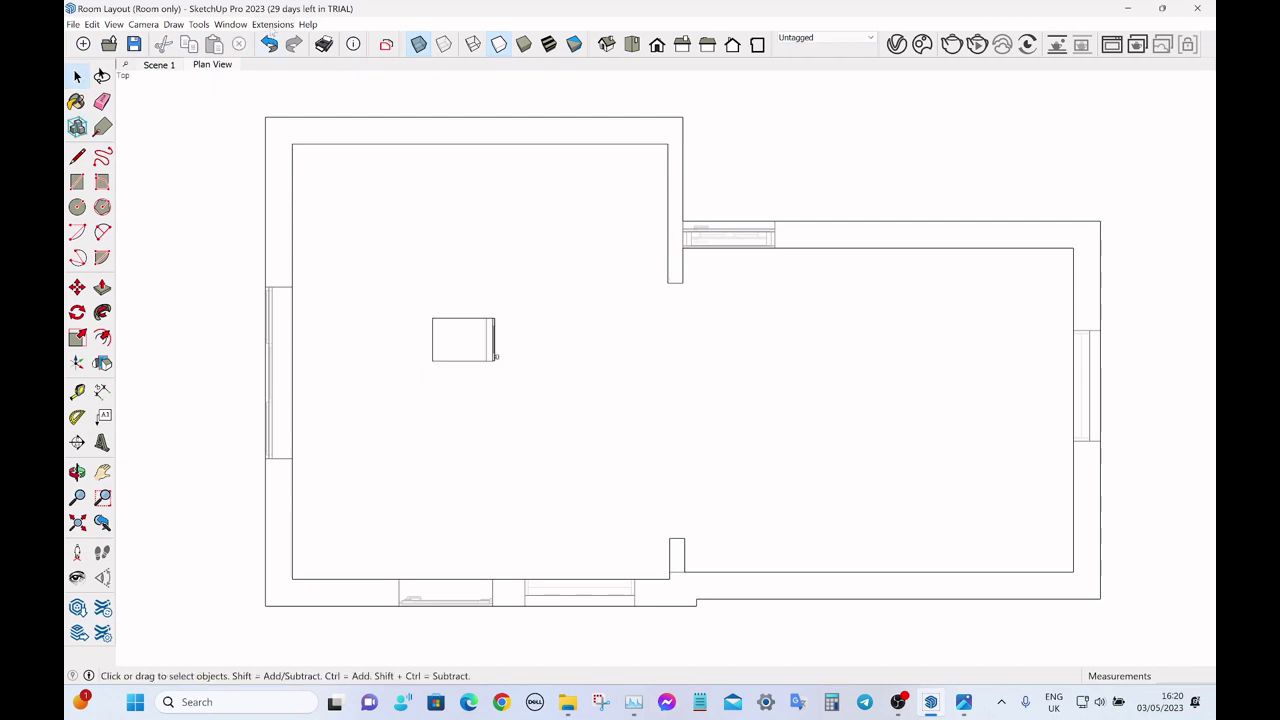
- Open the Extension Manager and find the Rotate 90 extension among the installed extensions
click(272, 24)
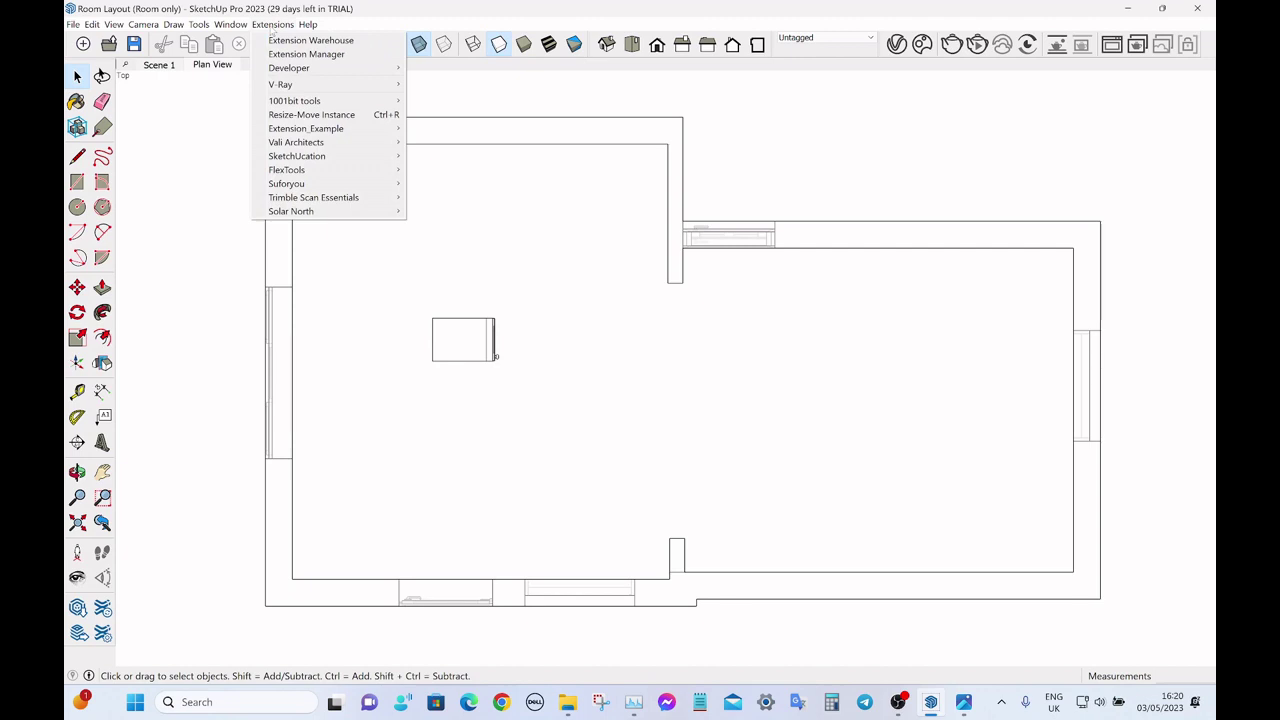
click(300, 54)
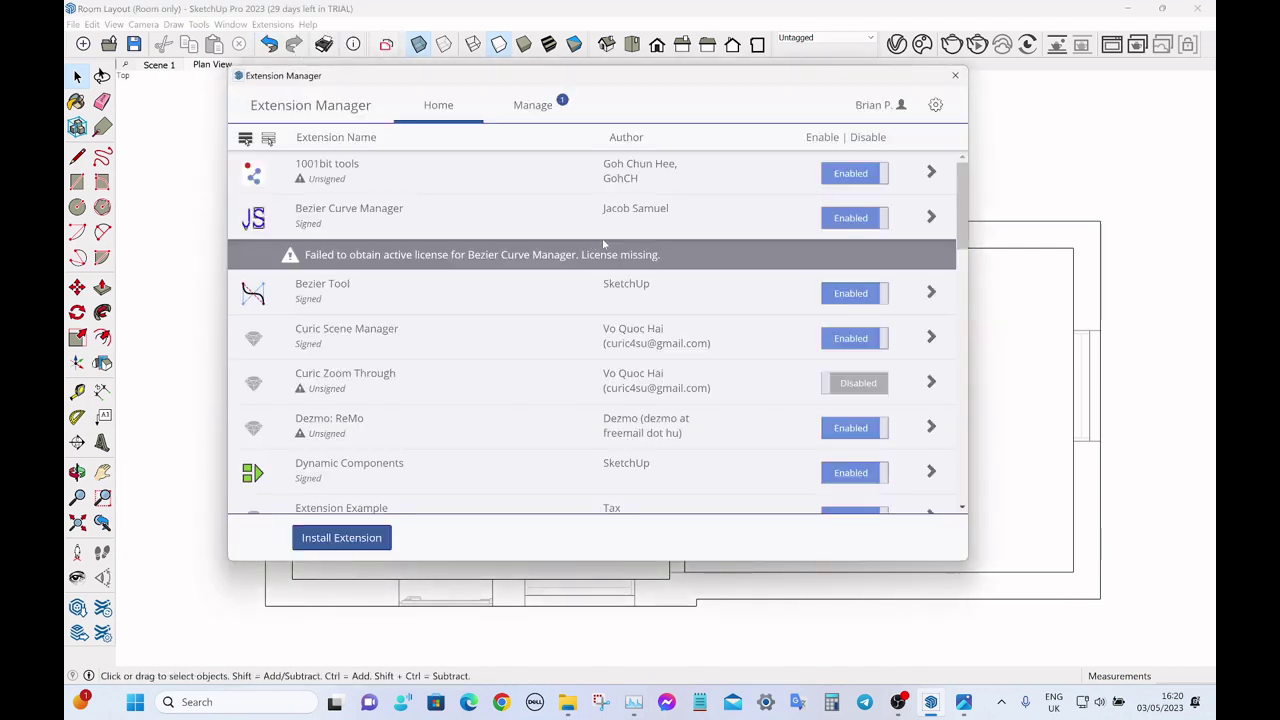
scroll(460, 331, down, 10)
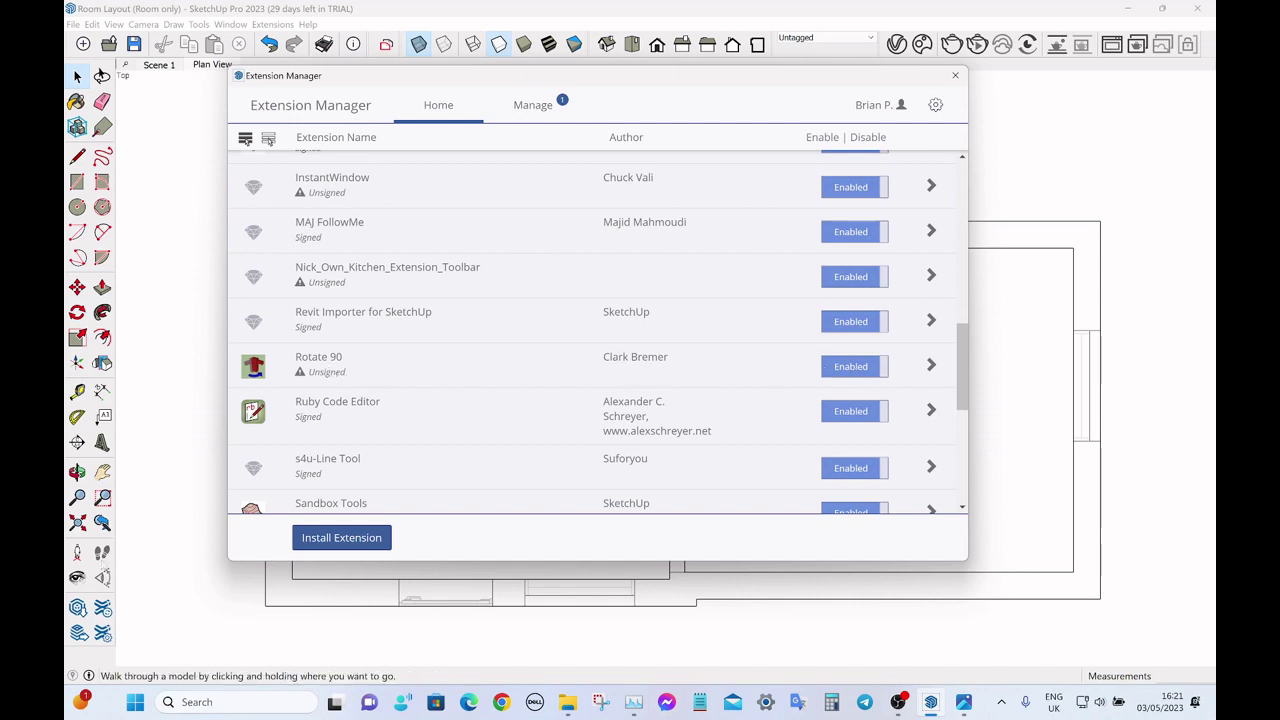
- Bring up the Extension Warehouse, then close both it and the Extension Manager
click(269, 140)
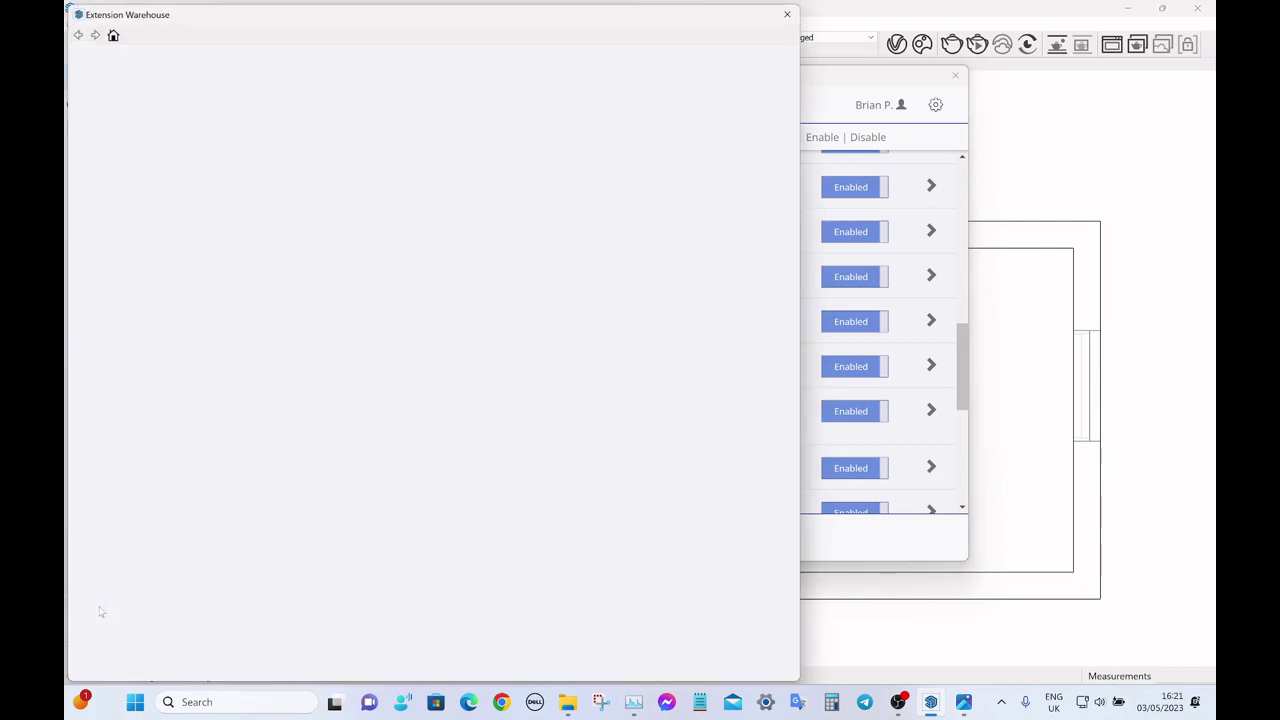
click(792, 13)
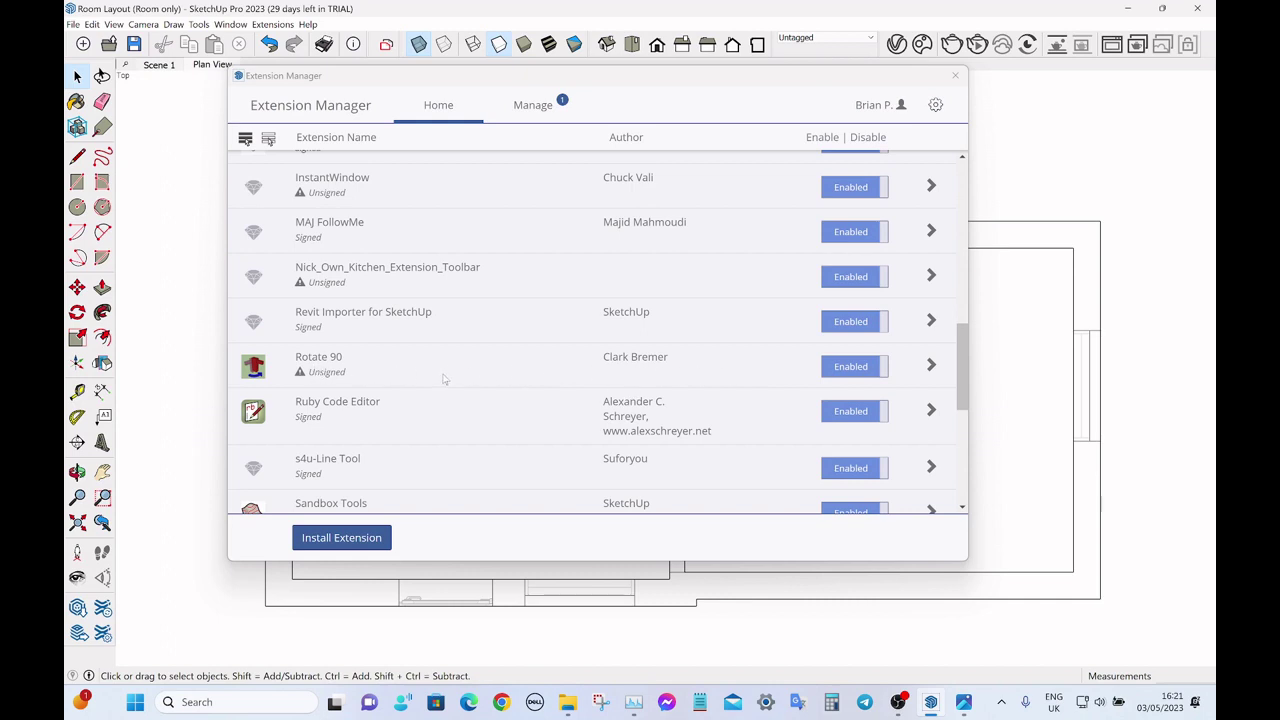
click(954, 77)
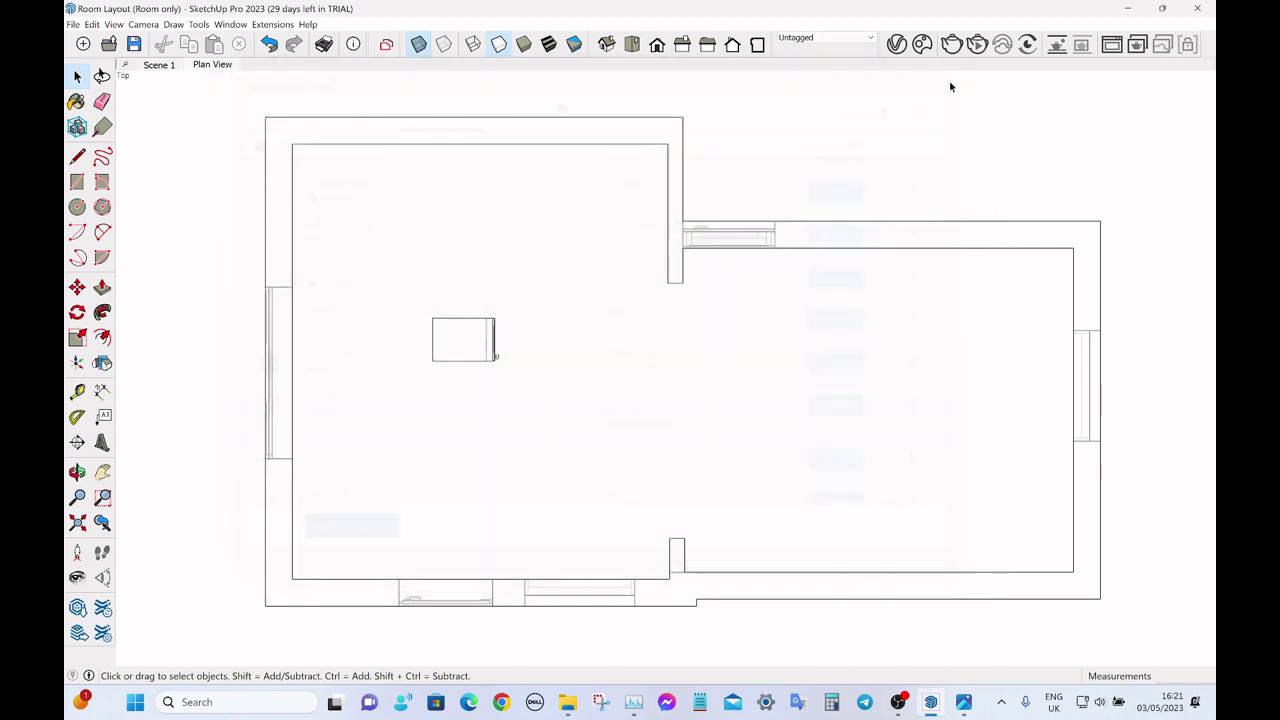
- Rotate the cabinet 90° about its upper back corner with the Rotate tool so its door faces the plan's upper wall
click(452, 350)
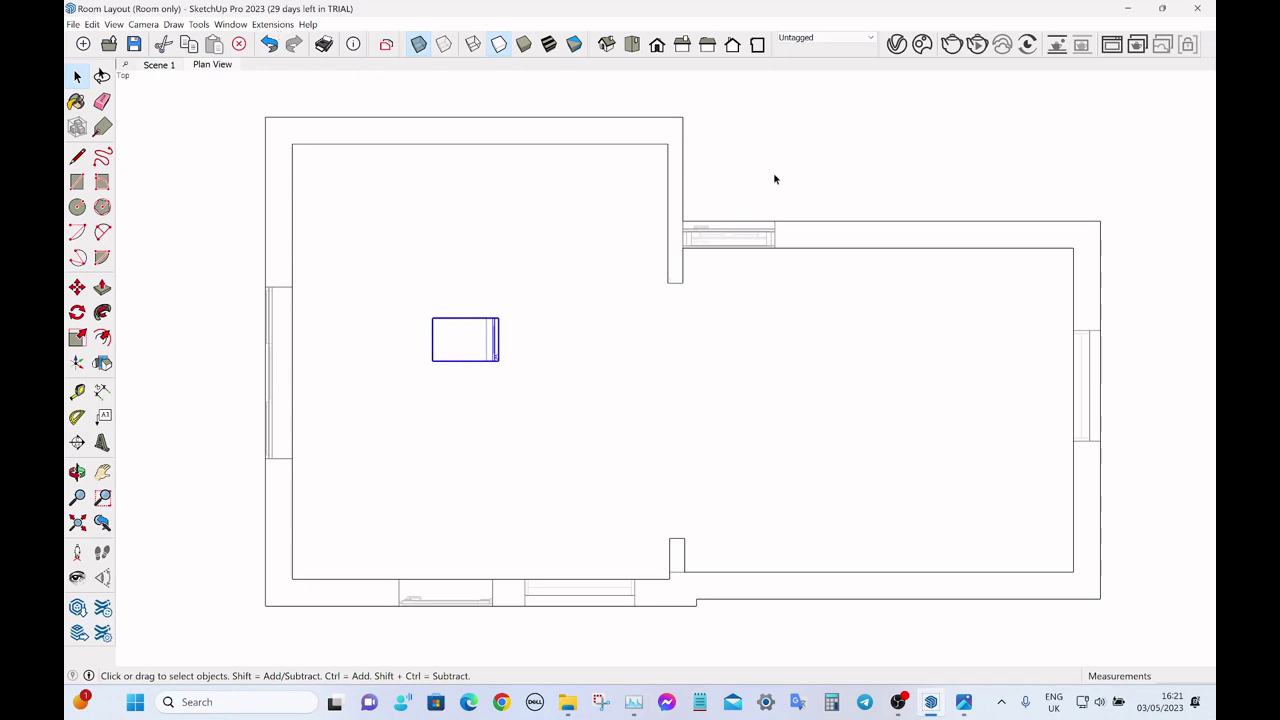
click(557, 294)
click(478, 333)
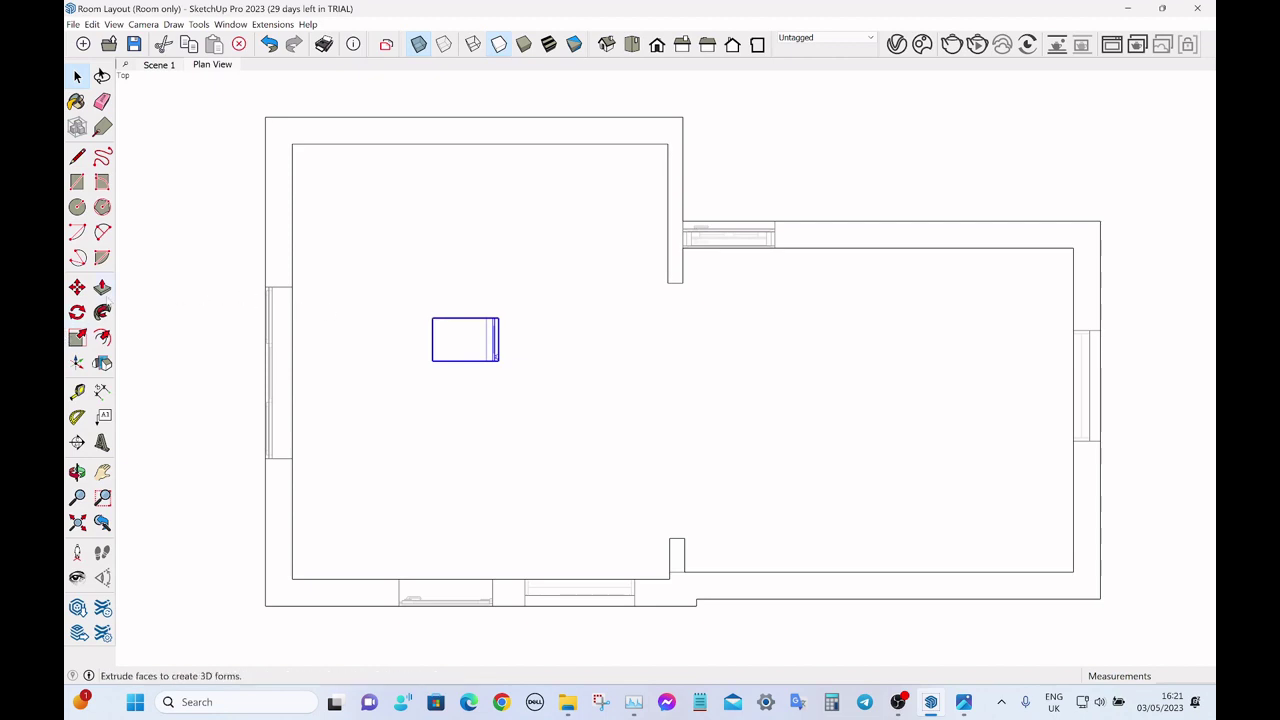
click(77, 312)
click(77, 312)
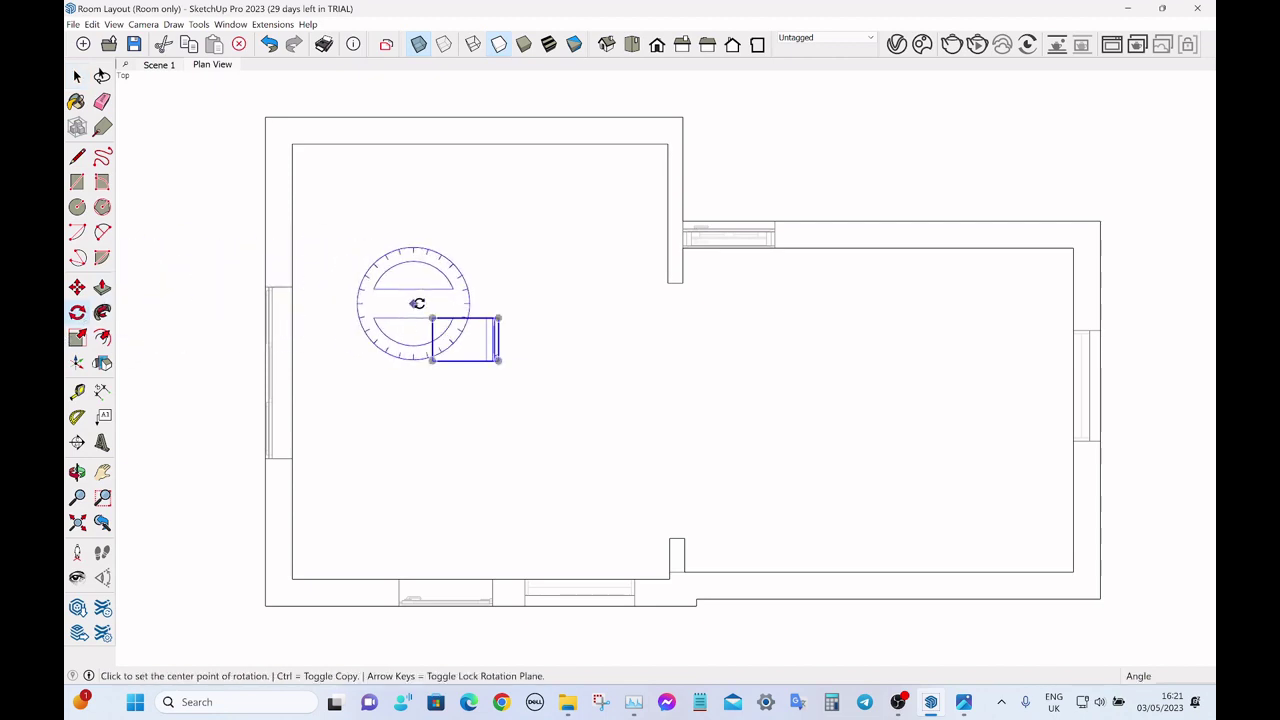
click(577, 318)
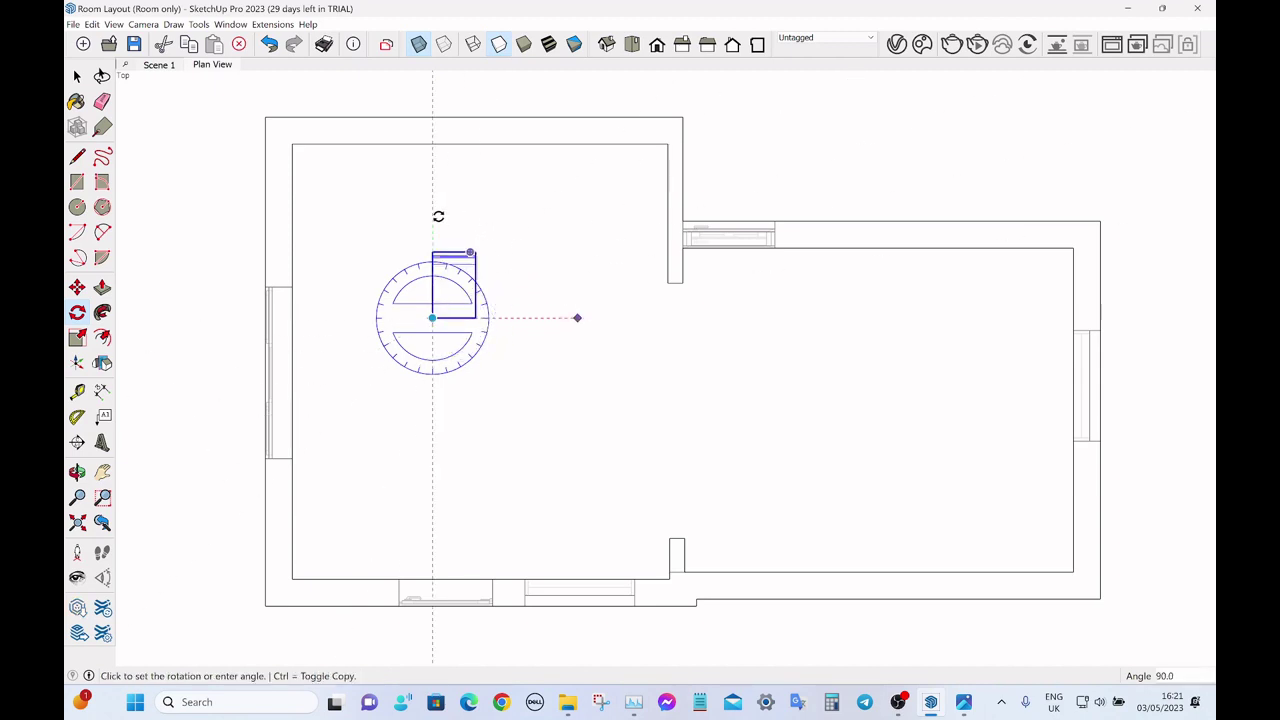
click(438, 216)
key(space)
- Move the cabinet by its back corner so its back sits flush against the larger room's lower wall at the door opening
key(m)
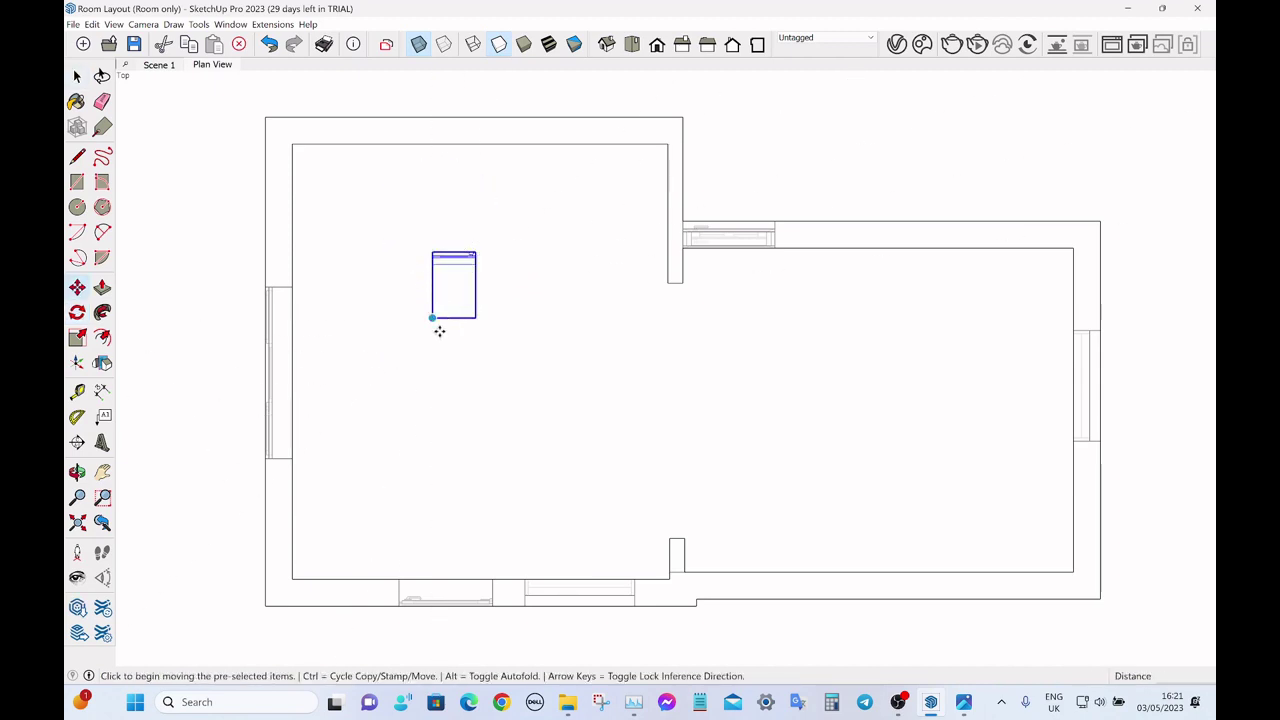
click(440, 329)
click(426, 580)
key(space)
- Move the cabinet straight up off the lower wall by about 1998 mm to the middle of the larger room
key(m)
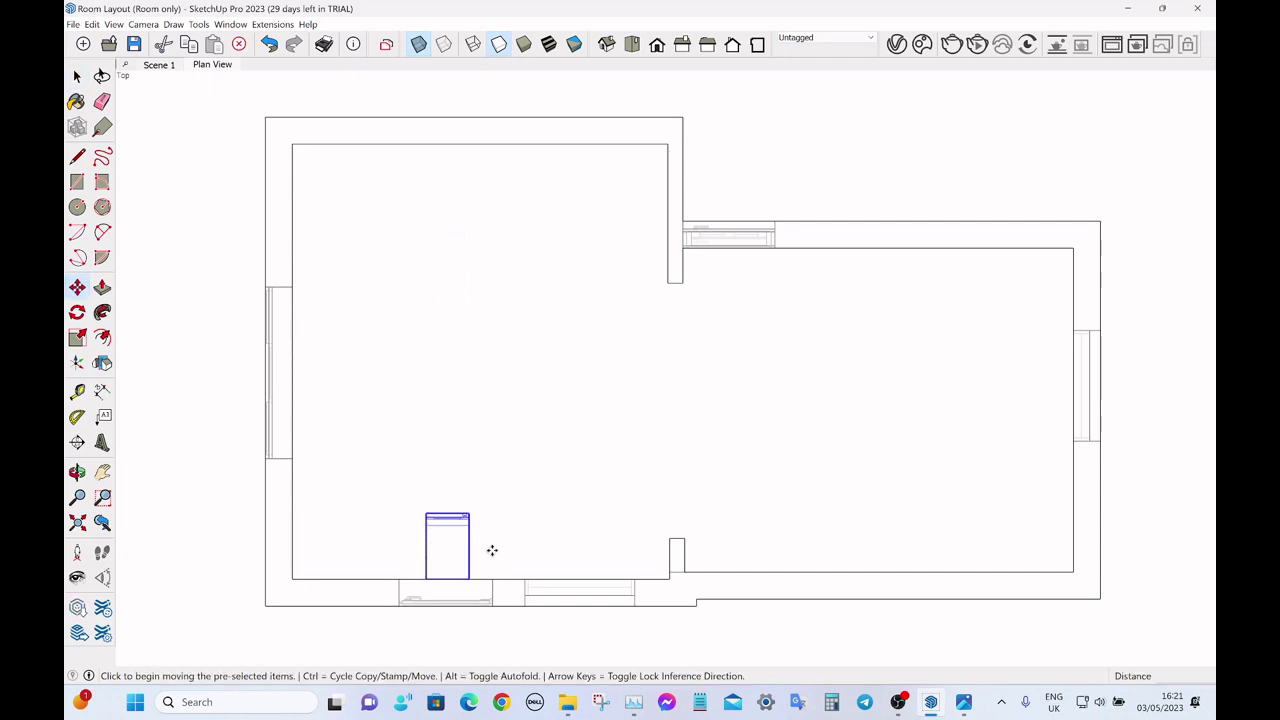
click(491, 550)
click(491, 334)
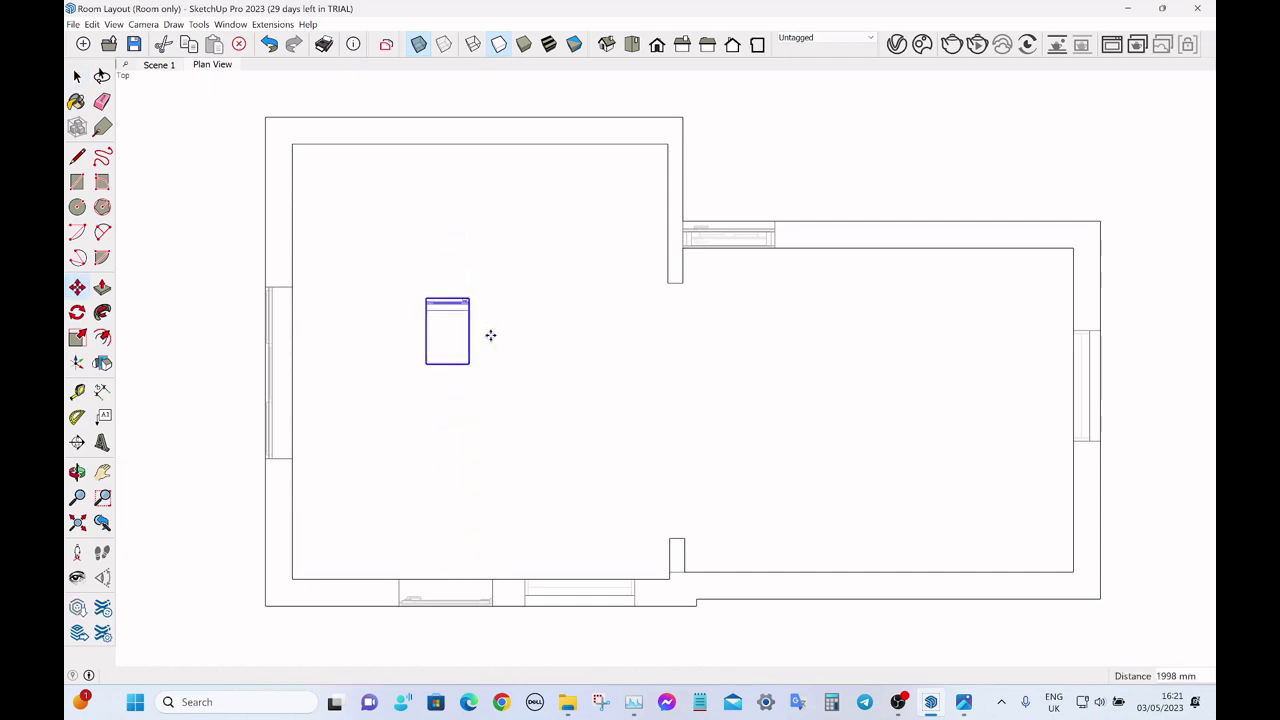
key(space)
- Rotate the cabinet on the spot in repeated 90° turns, ending with its door facing the plan's upper wall
key(shift+r)
key(shift+r)
key(shift+r)
key(shift+r)
key(shift+r)
key(shift+r)
key(shift+r)
key(shift+r)
key(shift+r)
key(shift+r)
key(shift+r)
key(shift+r)
key(shift+r)
key(shift+r)
key(shift+r)
key(shift+r)
key(shift+r)
key(shift+r)
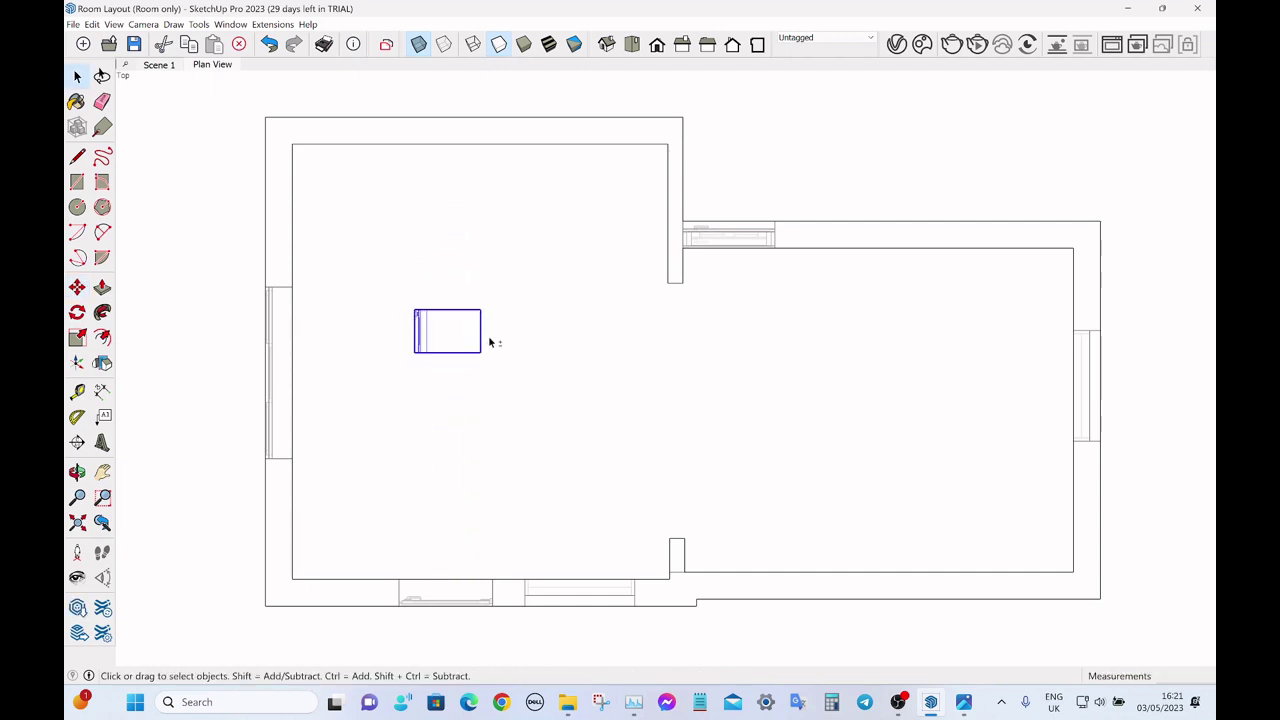
key(shift+r)
key(shift+r)
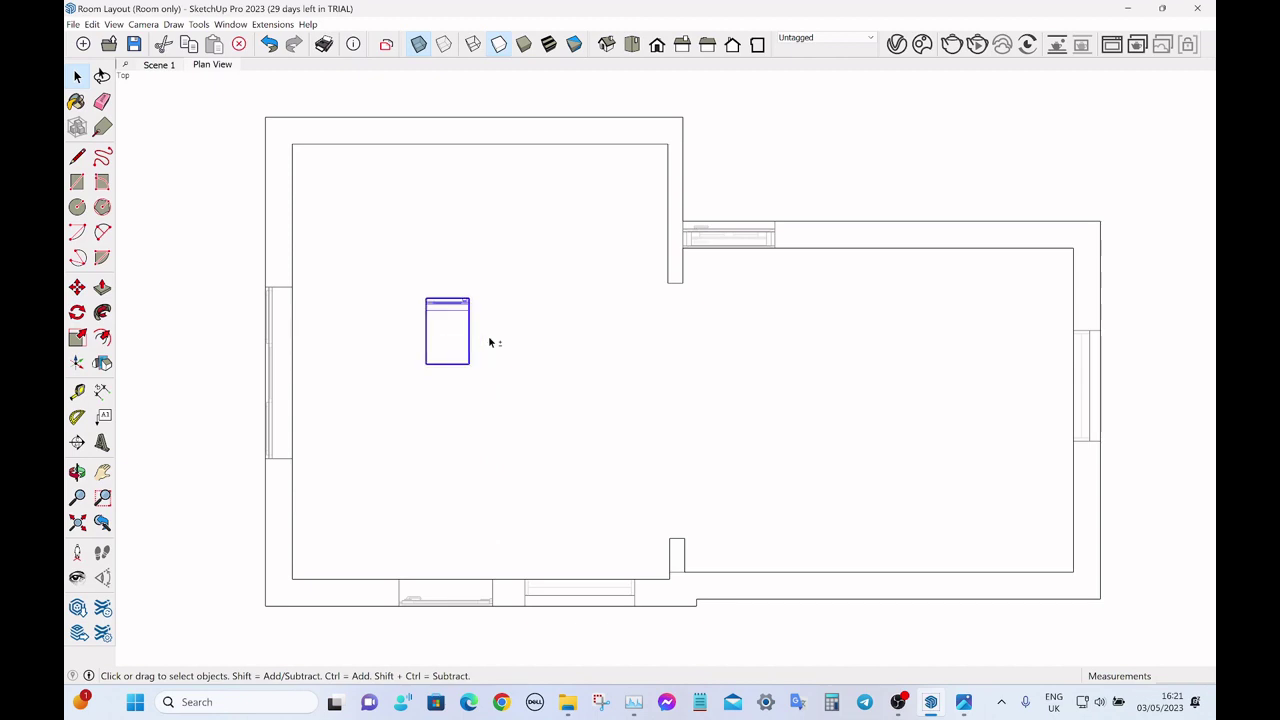
- Delete the cabinet from the larger room, leaving the room plan empty
key(shift+space)
key(space)
click(764, 177)
click(444, 321)
key(Delete)
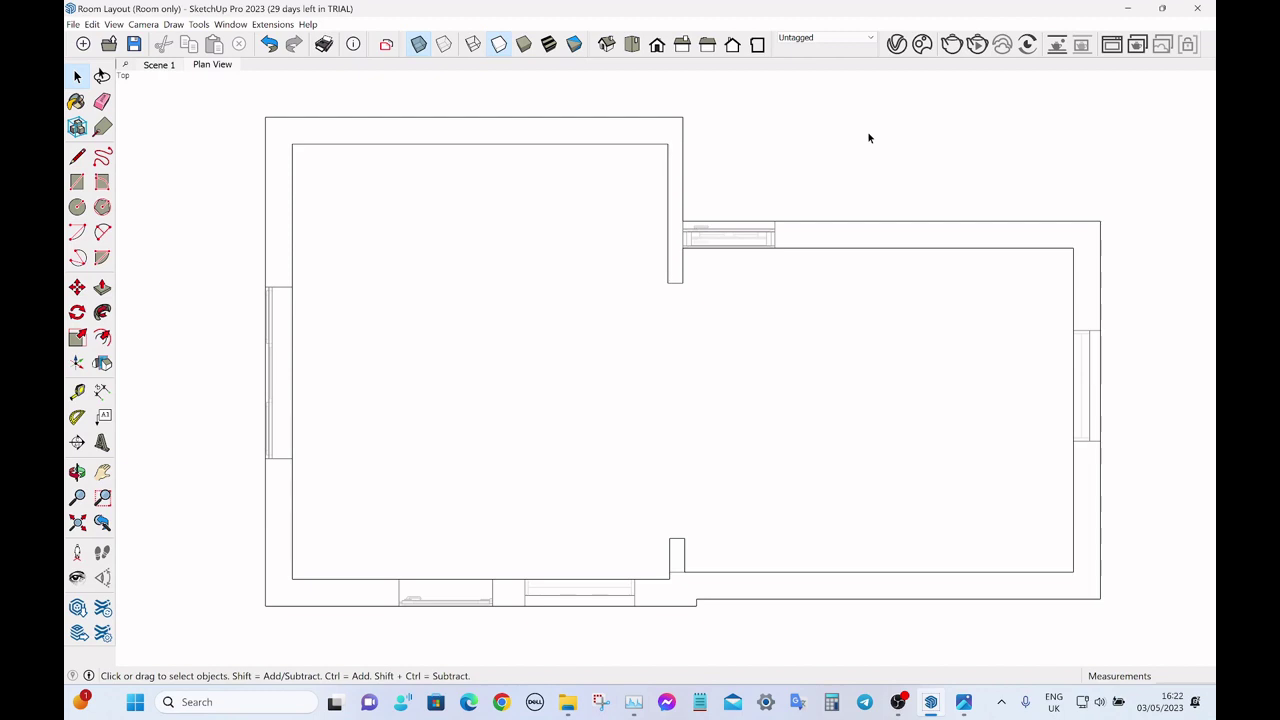
- Switch to File Explorer and browse to the top level of the OS (C:) drive
click(567, 702)
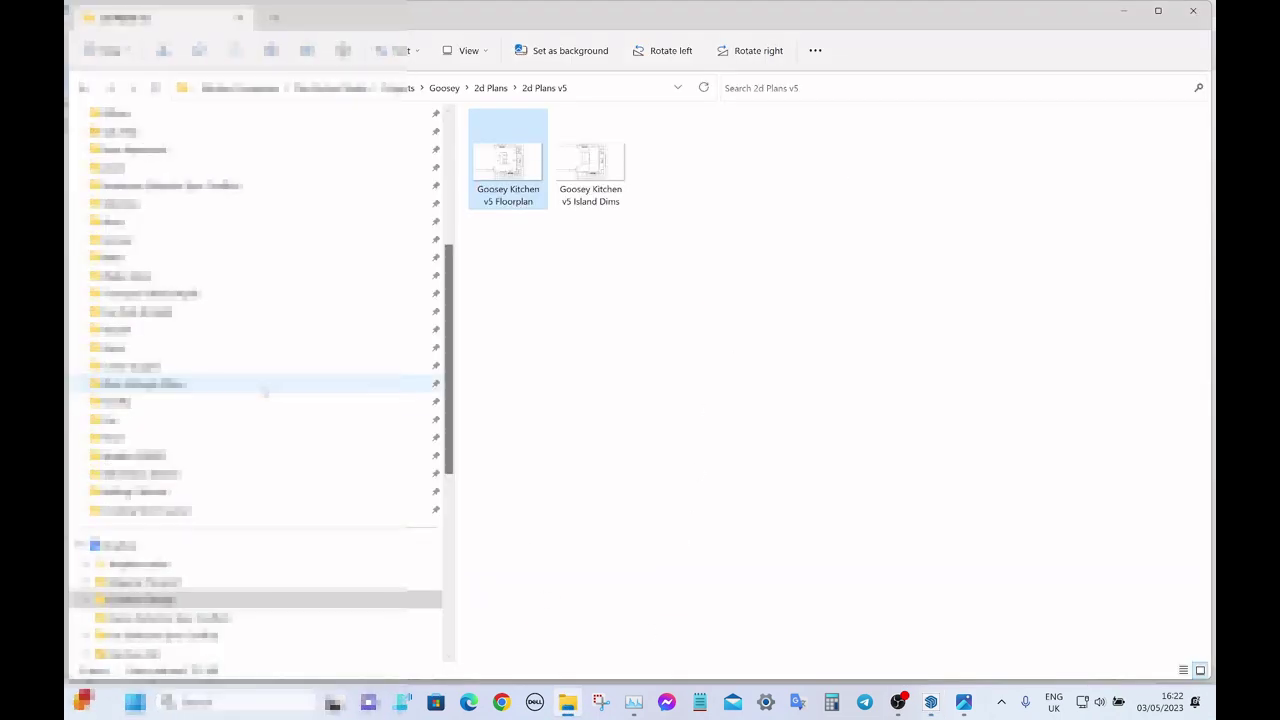
scroll(265, 393, up, 3)
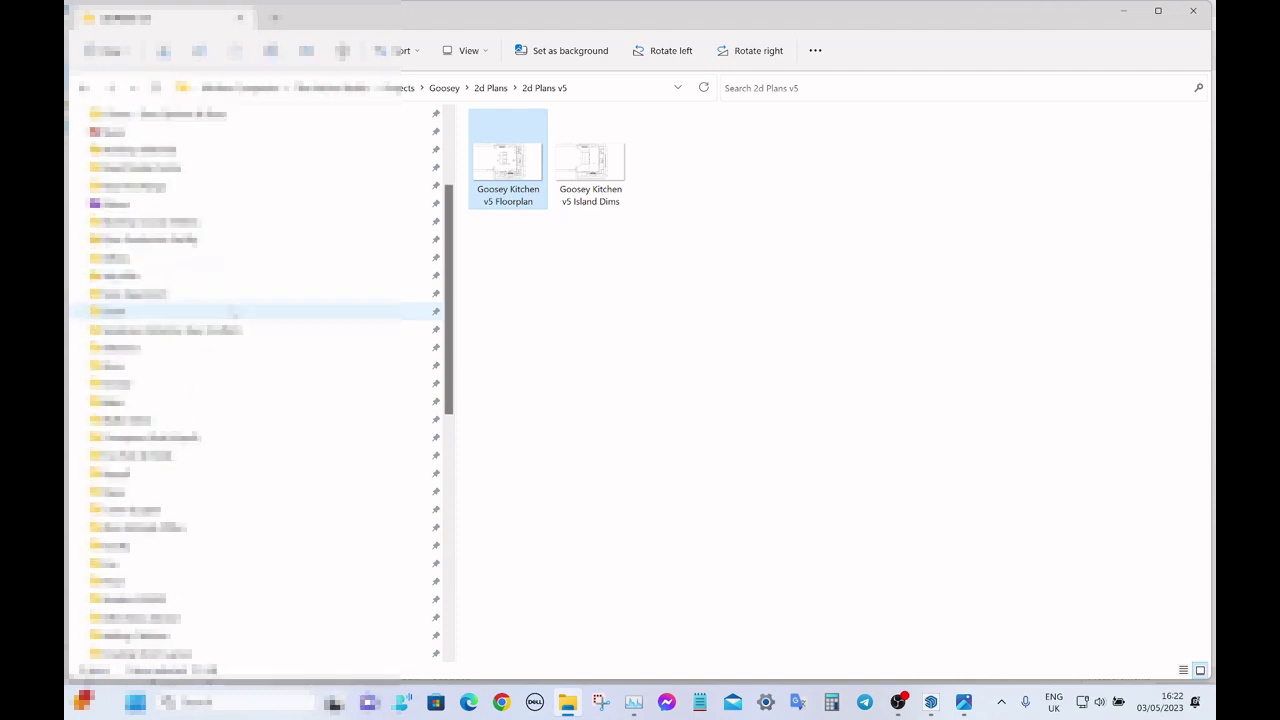
scroll(233, 312, down, 10)
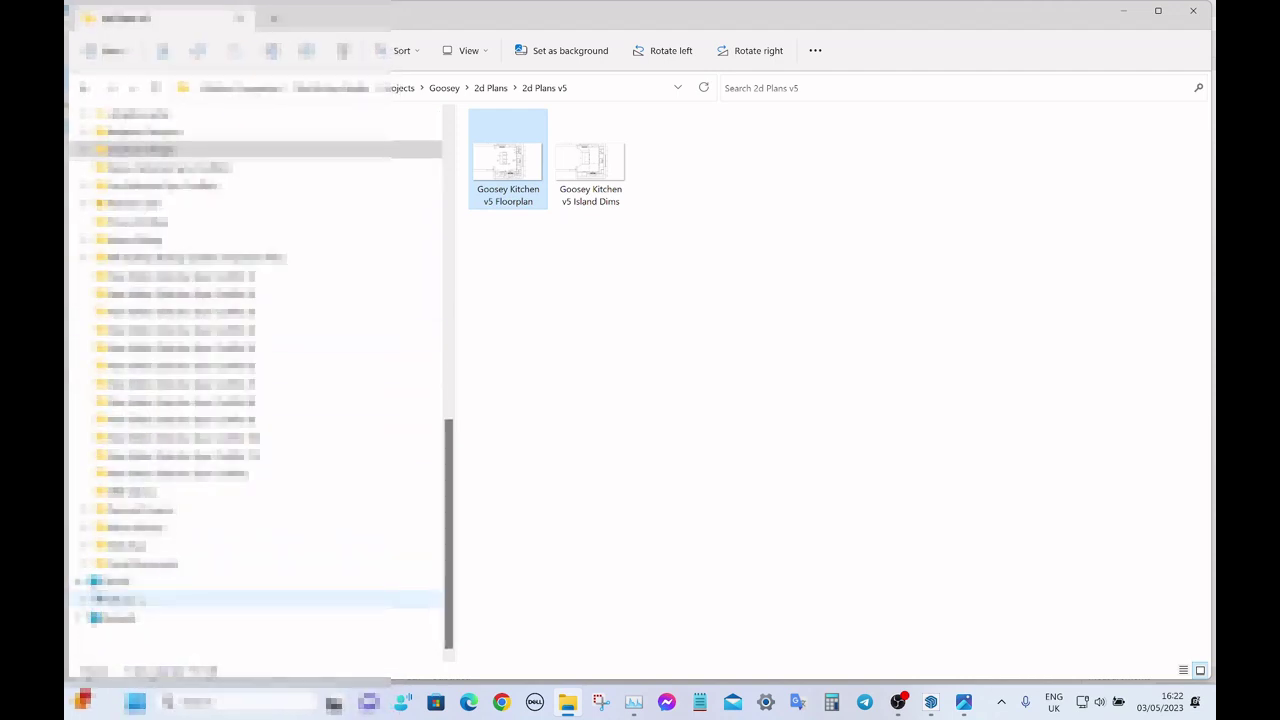
click(115, 599)
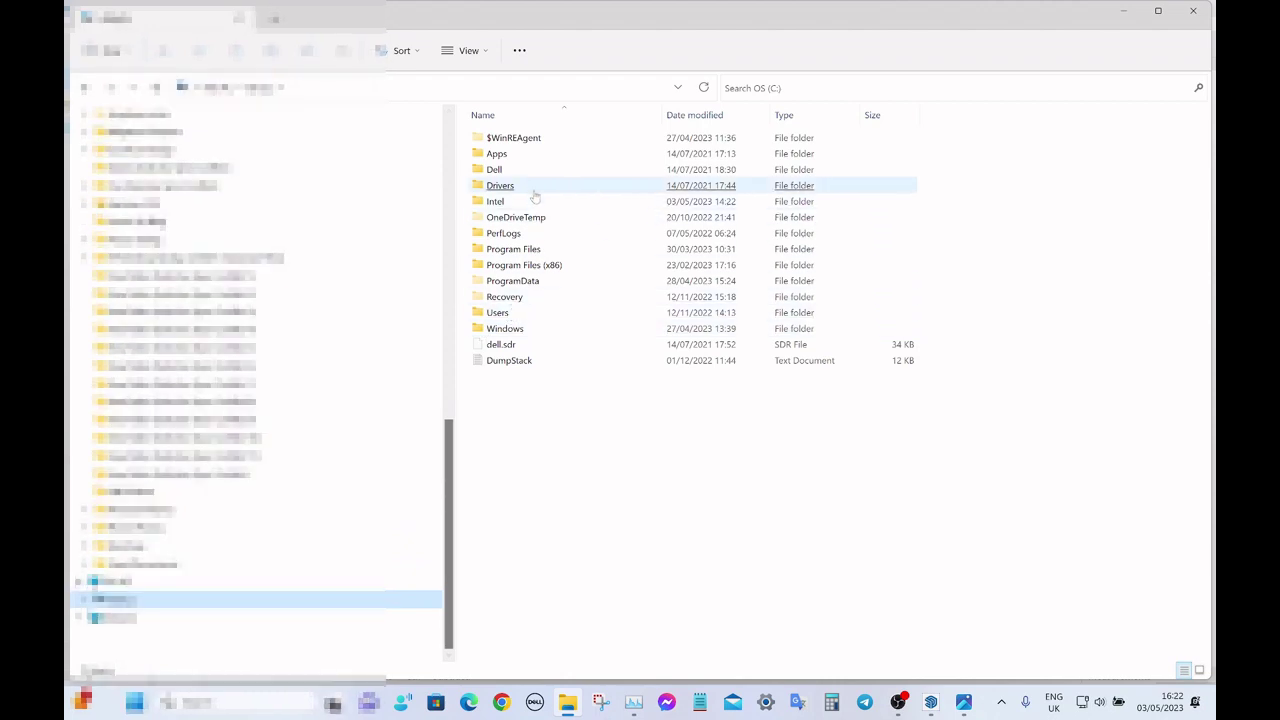
double_click(510, 155)
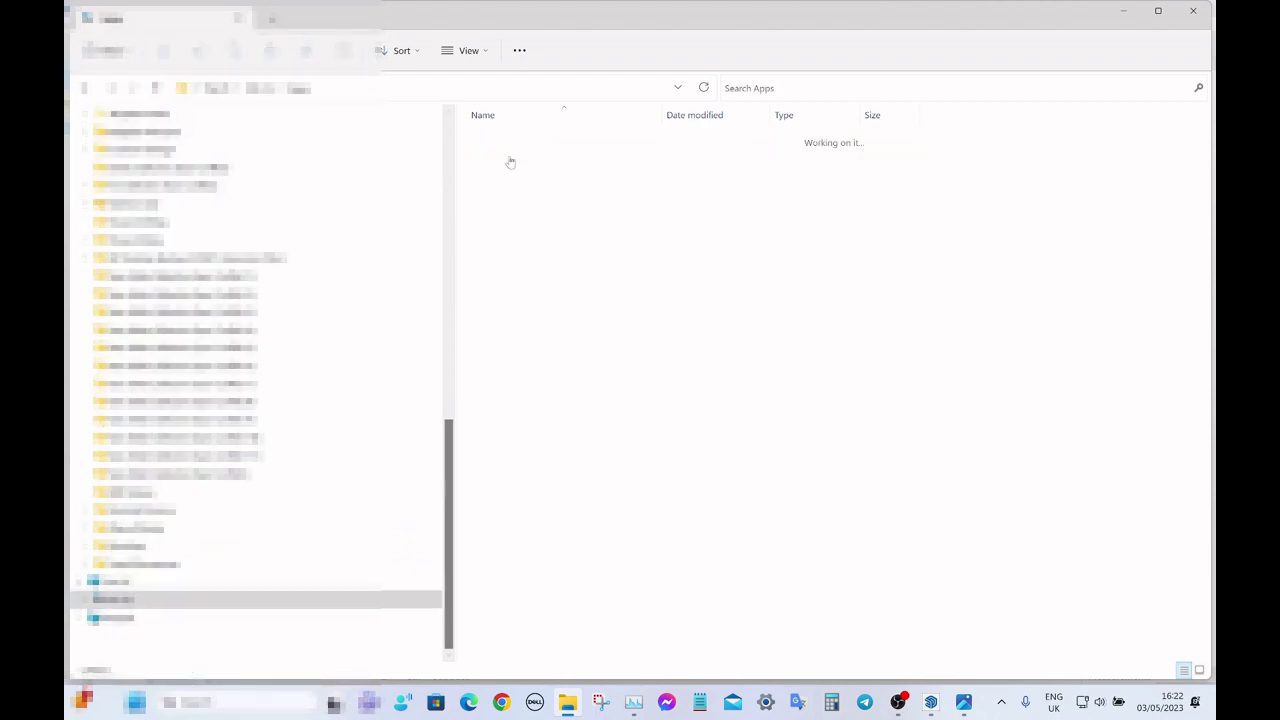
click(262, 88)
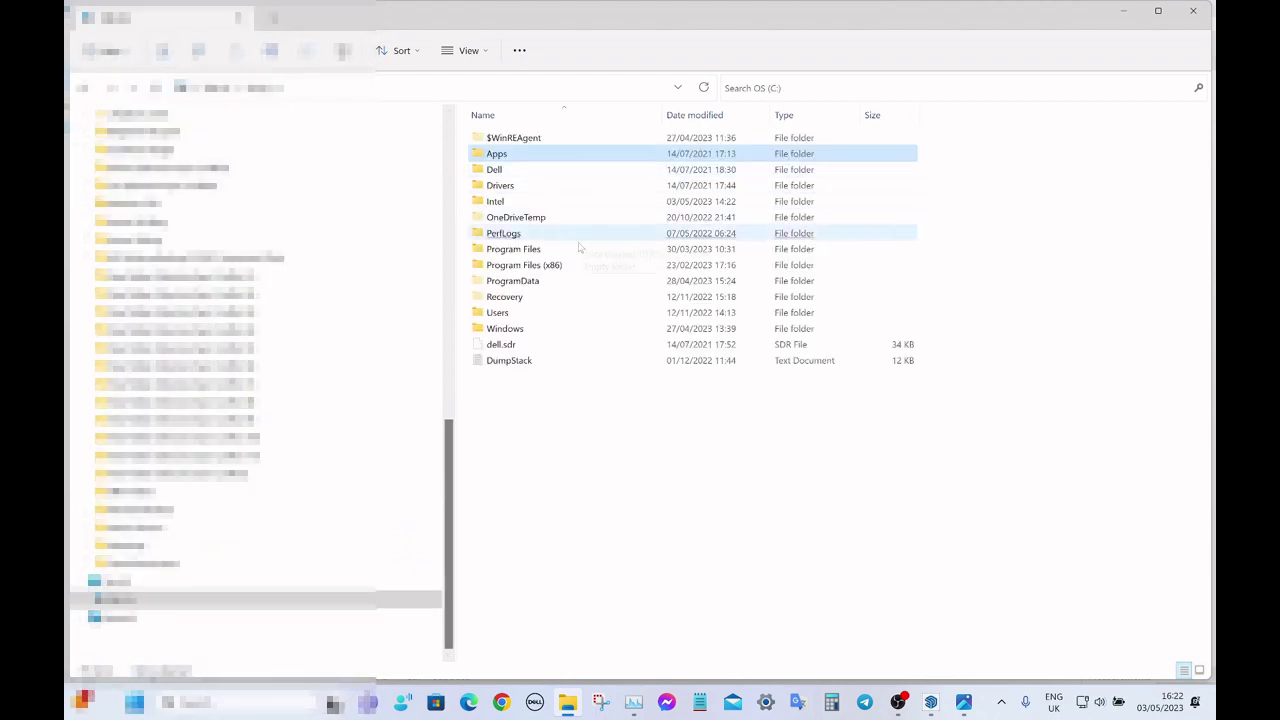
- Open the Roaming folder through Users, the user's profile folder and AppData
double_click(497, 312)
click(497, 142)
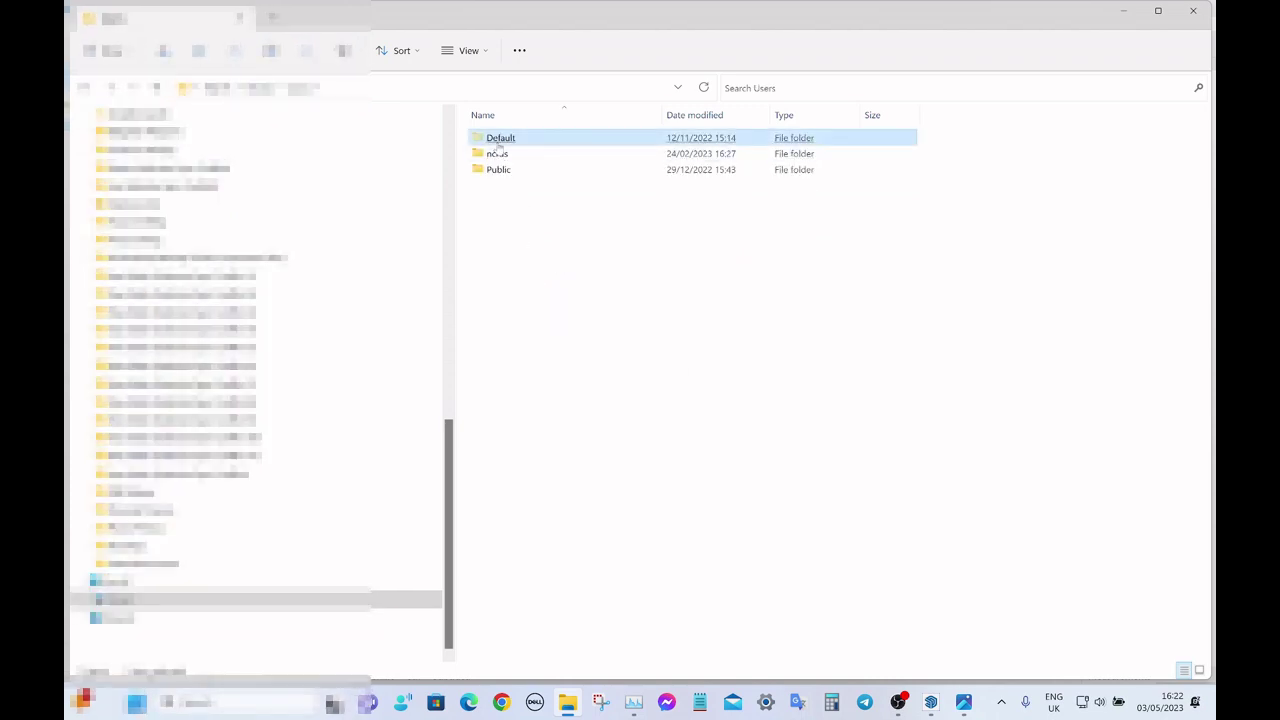
double_click(499, 140)
key(alt+Left)
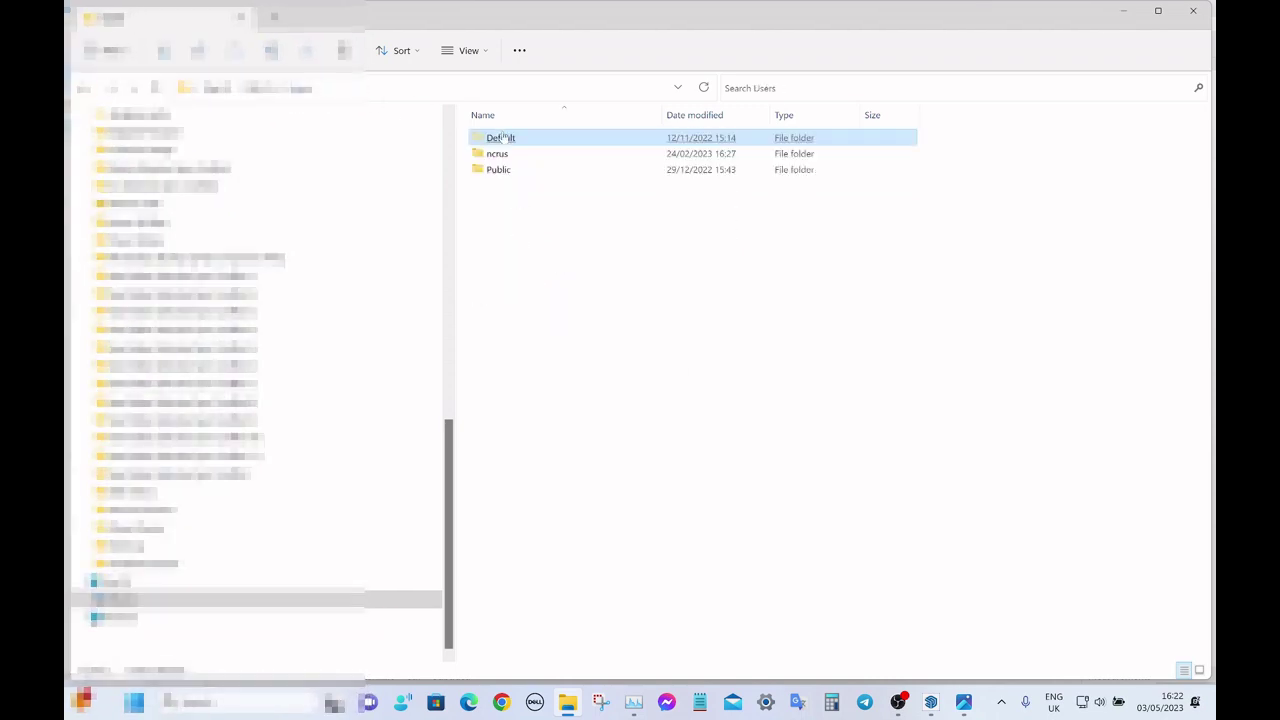
double_click(500, 154)
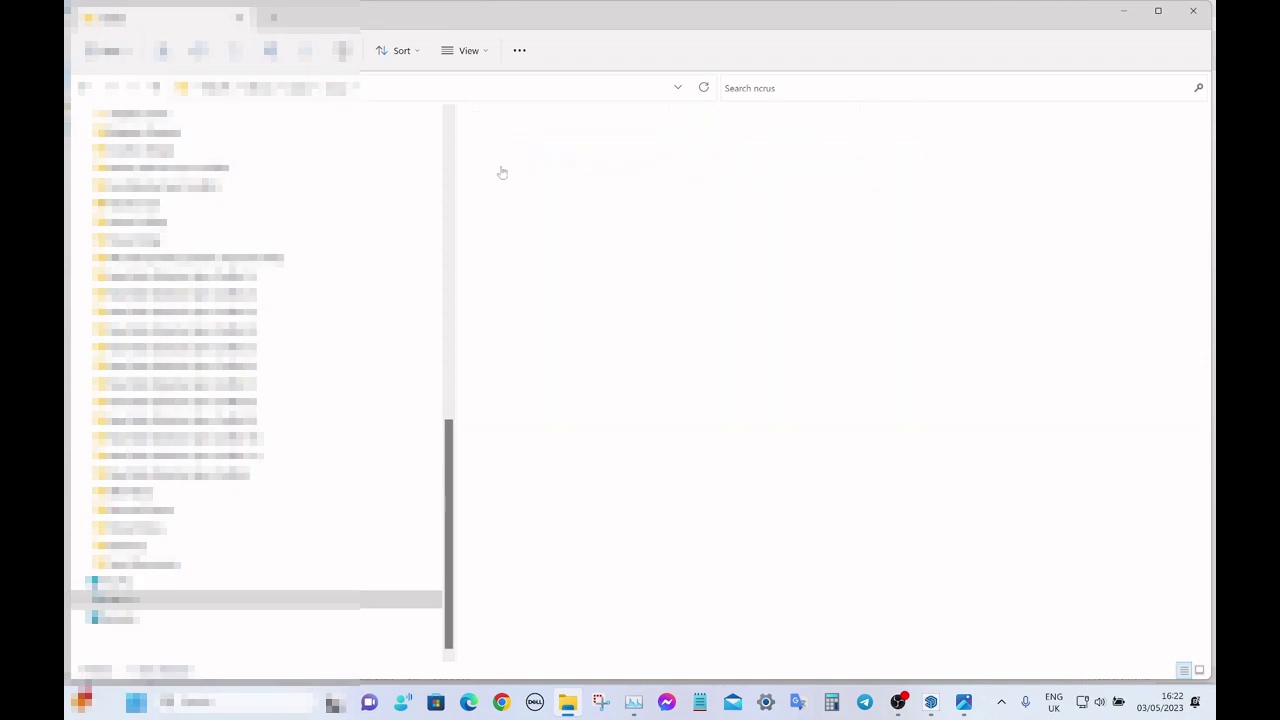
double_click(500, 169)
double_click(500, 169)
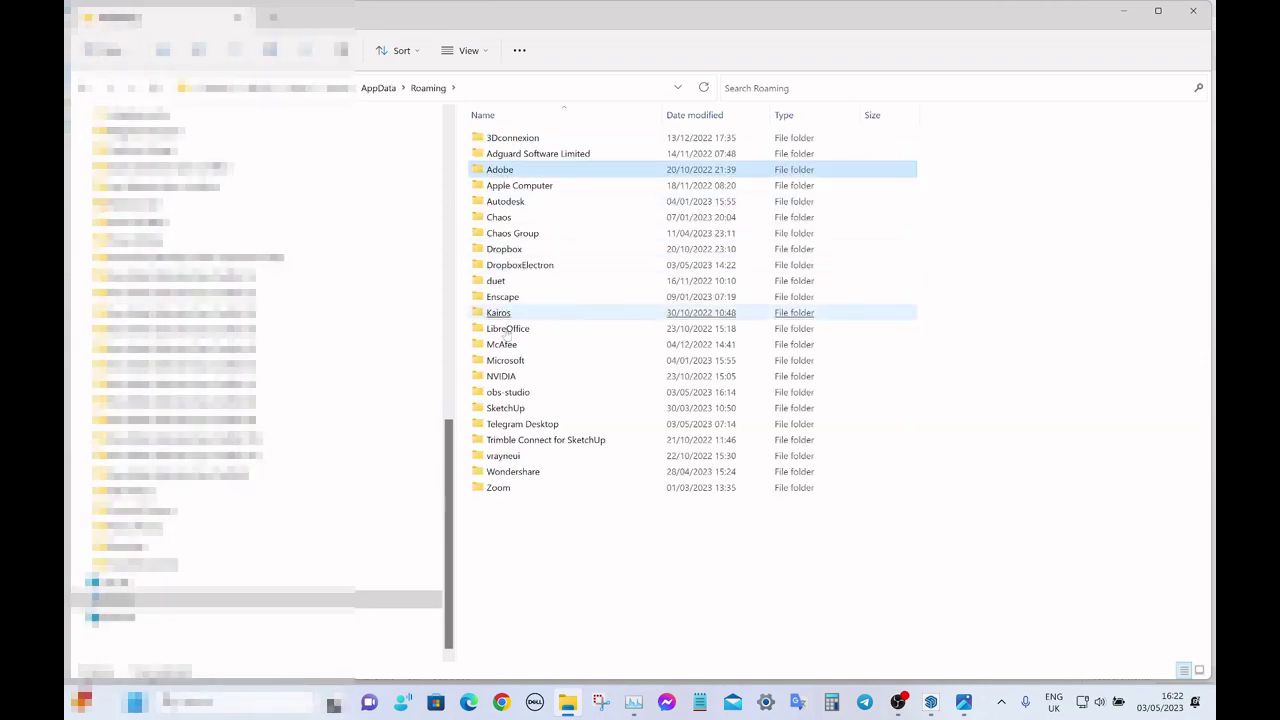
- Open the SketchUp 2023 Components folder through SketchUp, SketchUp 2023 and SketchUp
double_click(505, 408)
click(519, 250)
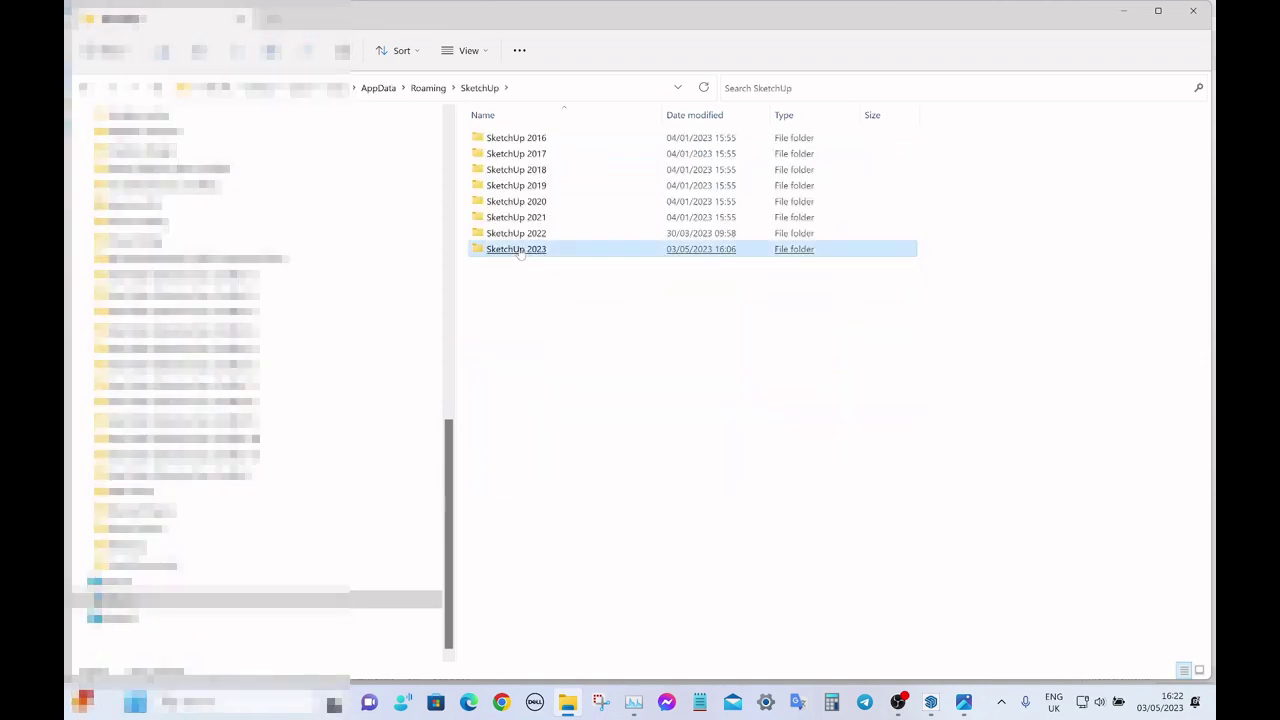
double_click(517, 250)
double_click(503, 153)
click(503, 155)
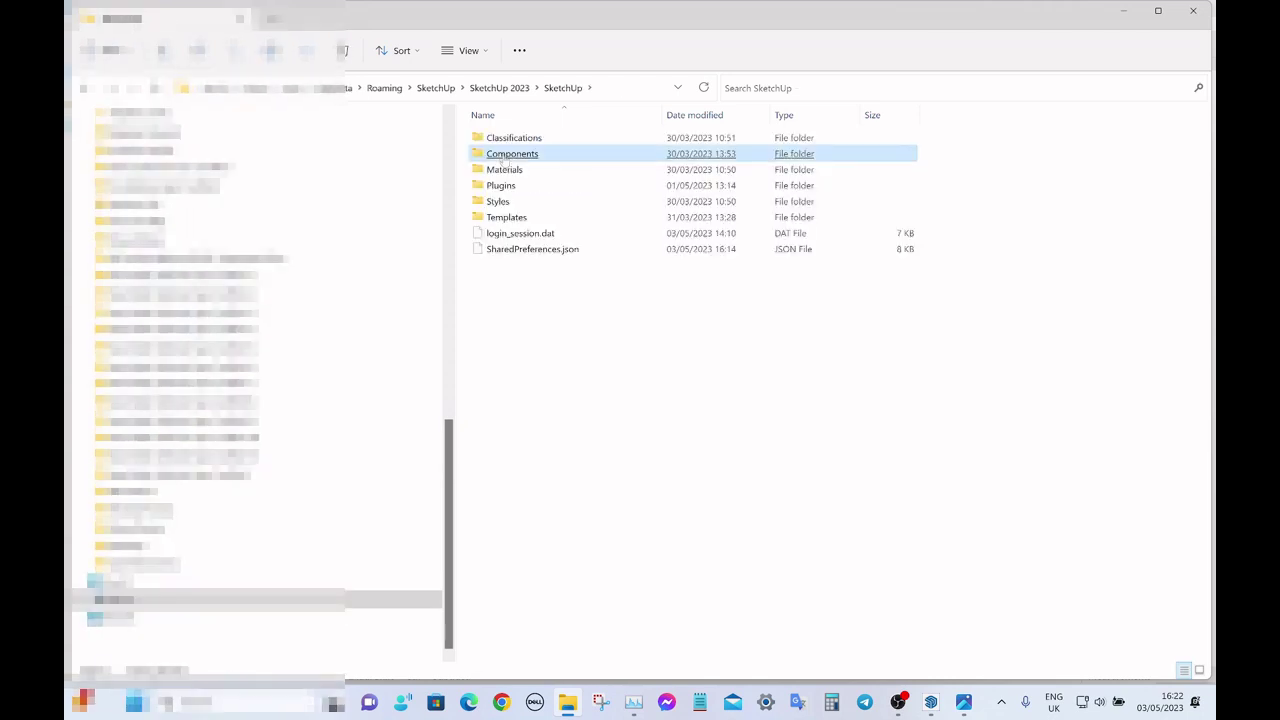
double_click(503, 156)
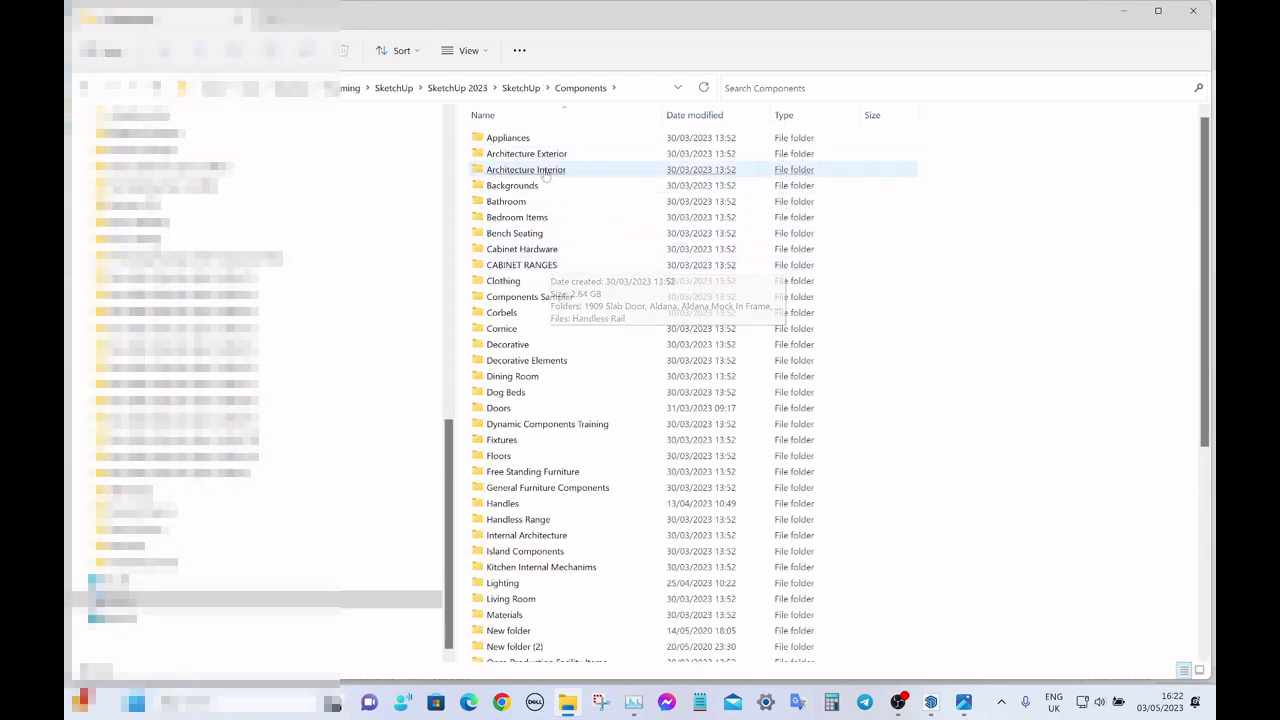
- Open the CABINET RANGES folder and look through its list of cabinet range folders
click(550, 266)
double_click(532, 266)
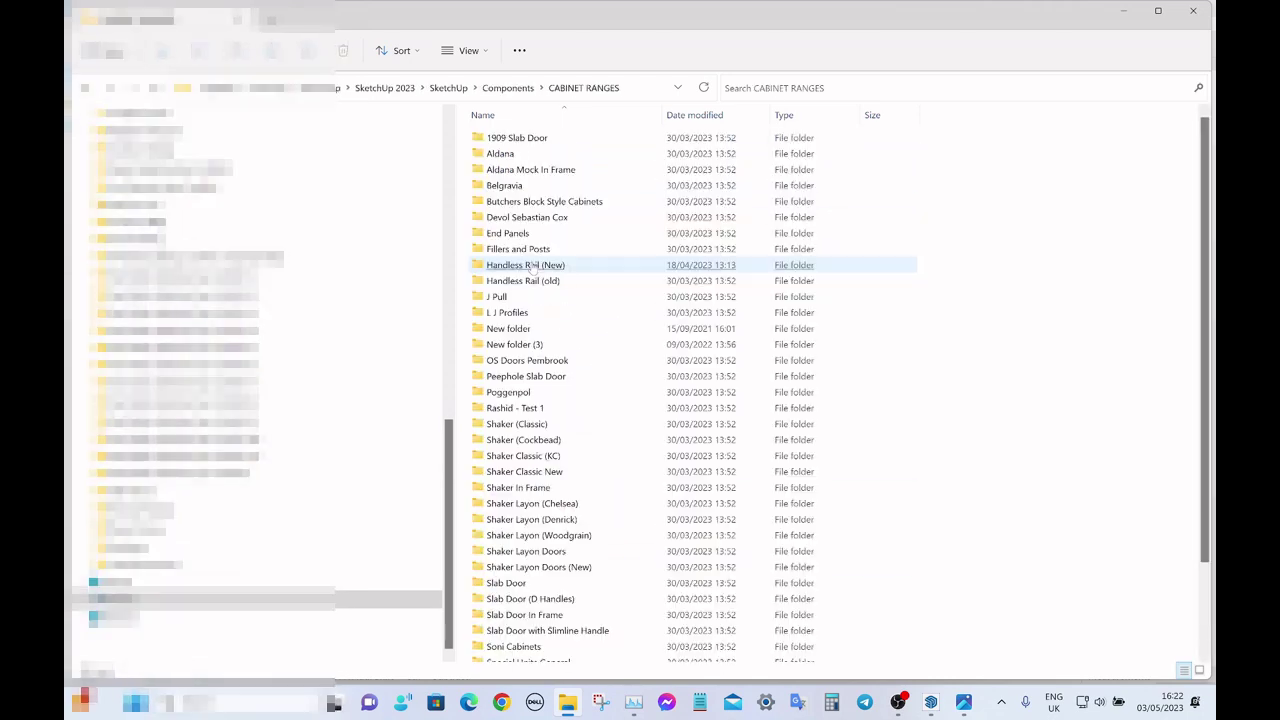
click(531, 266)
scroll(557, 432, down, 3)
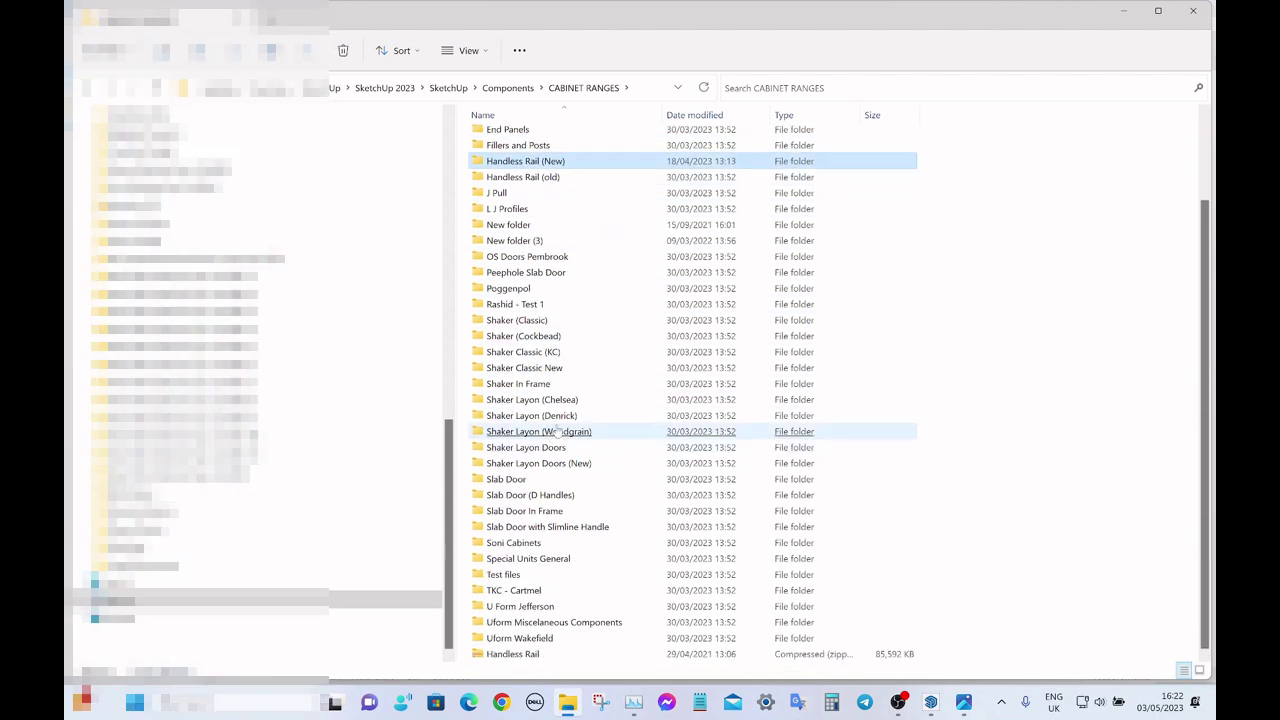
scroll(700, 480, up, 3)
scroll(560, 310, down, 3)
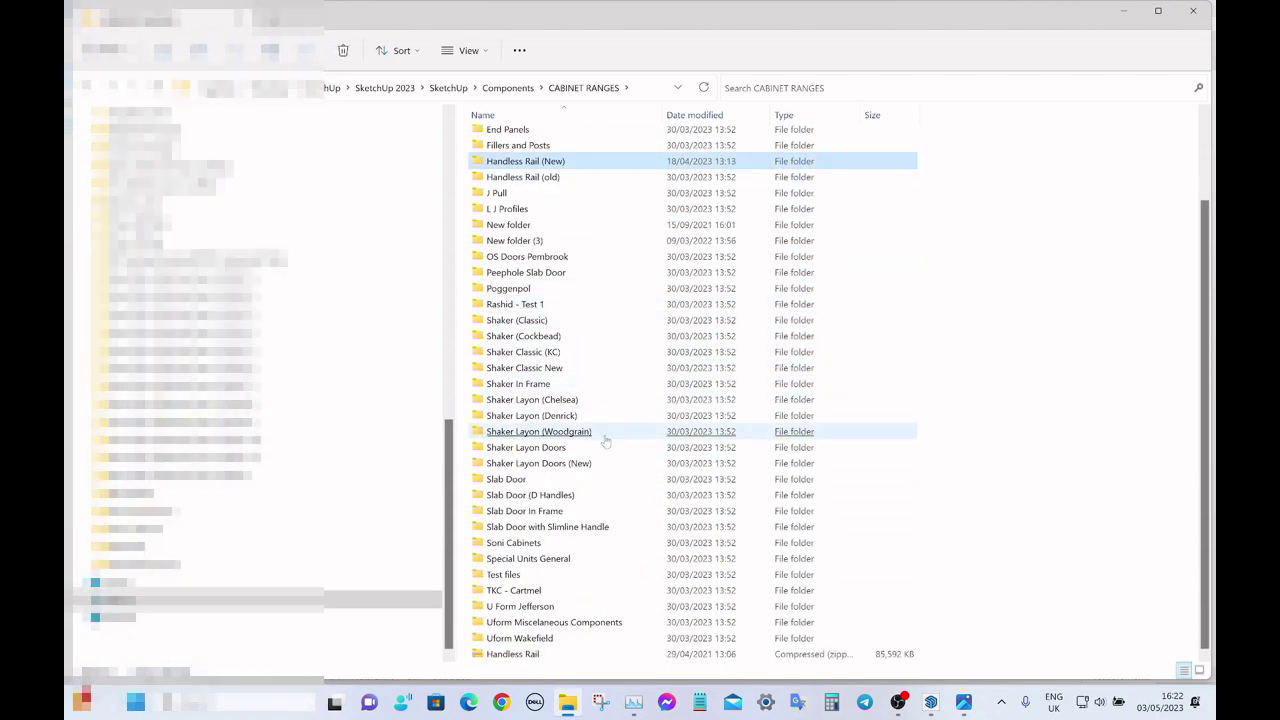
- Open the Appliance Housing folder inside Base Cabinets of the Shaker Layon Doors (New) range
double_click(560, 463)
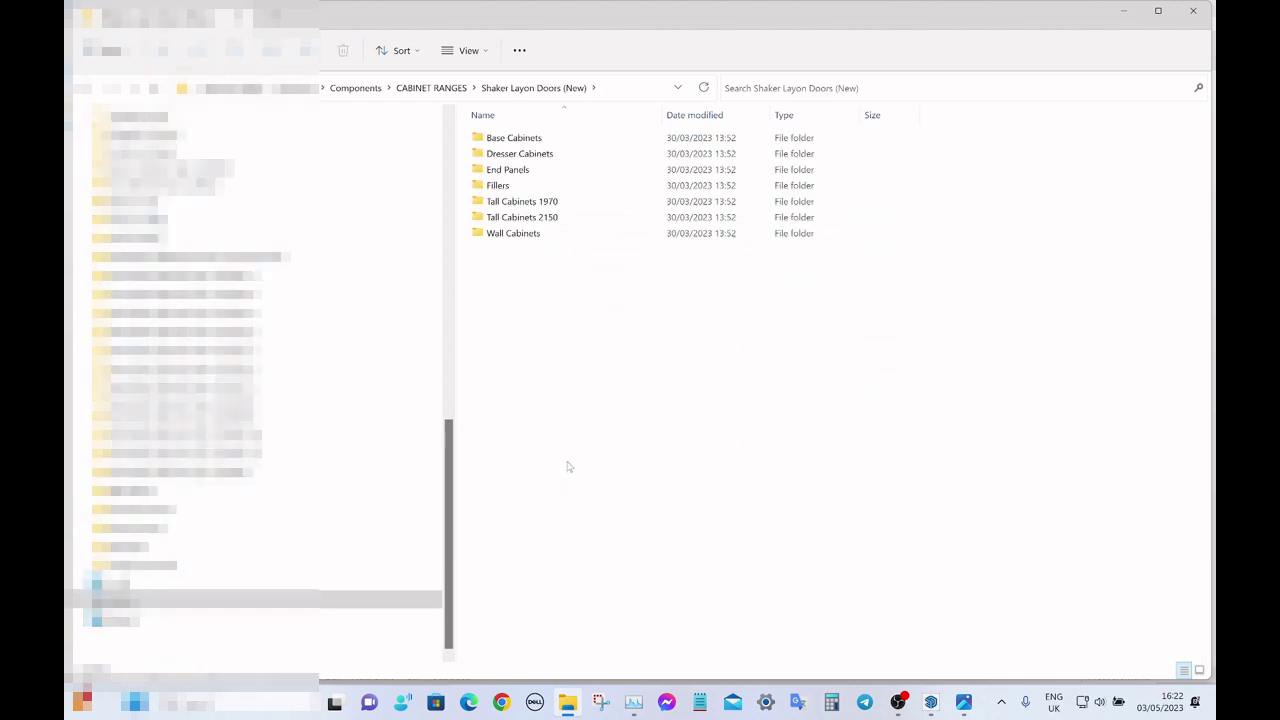
double_click(530, 139)
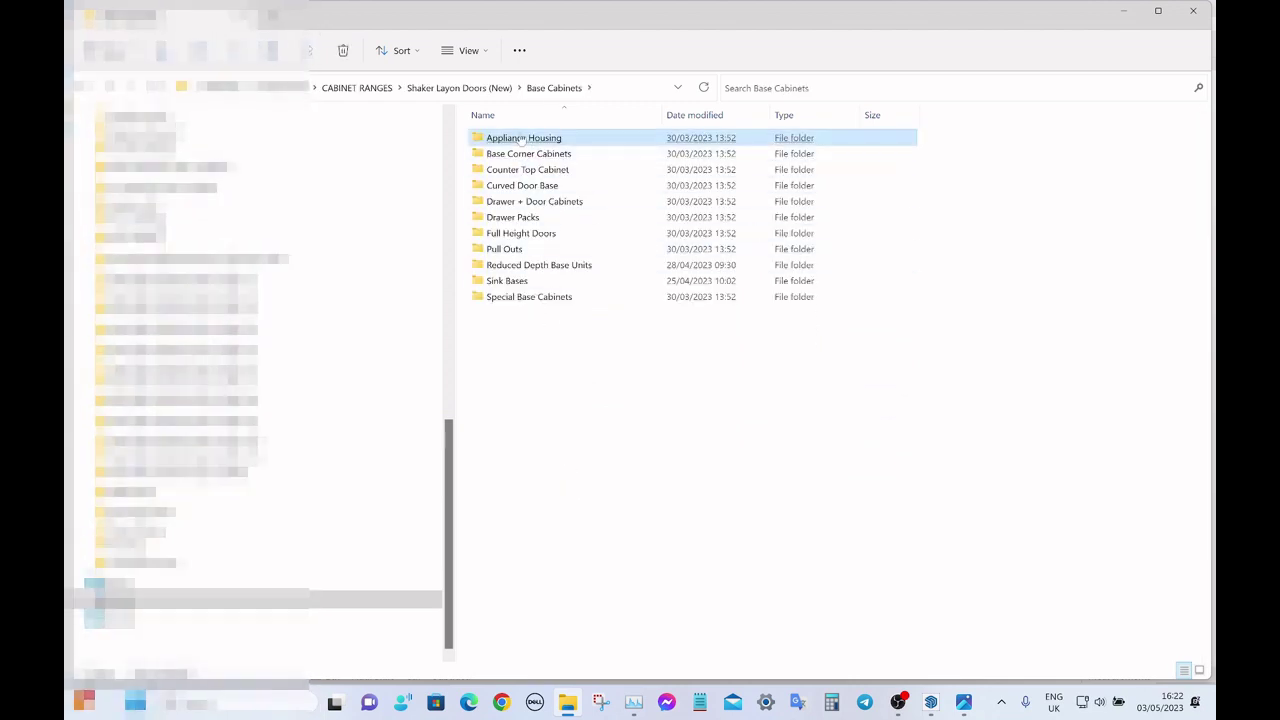
double_click(522, 139)
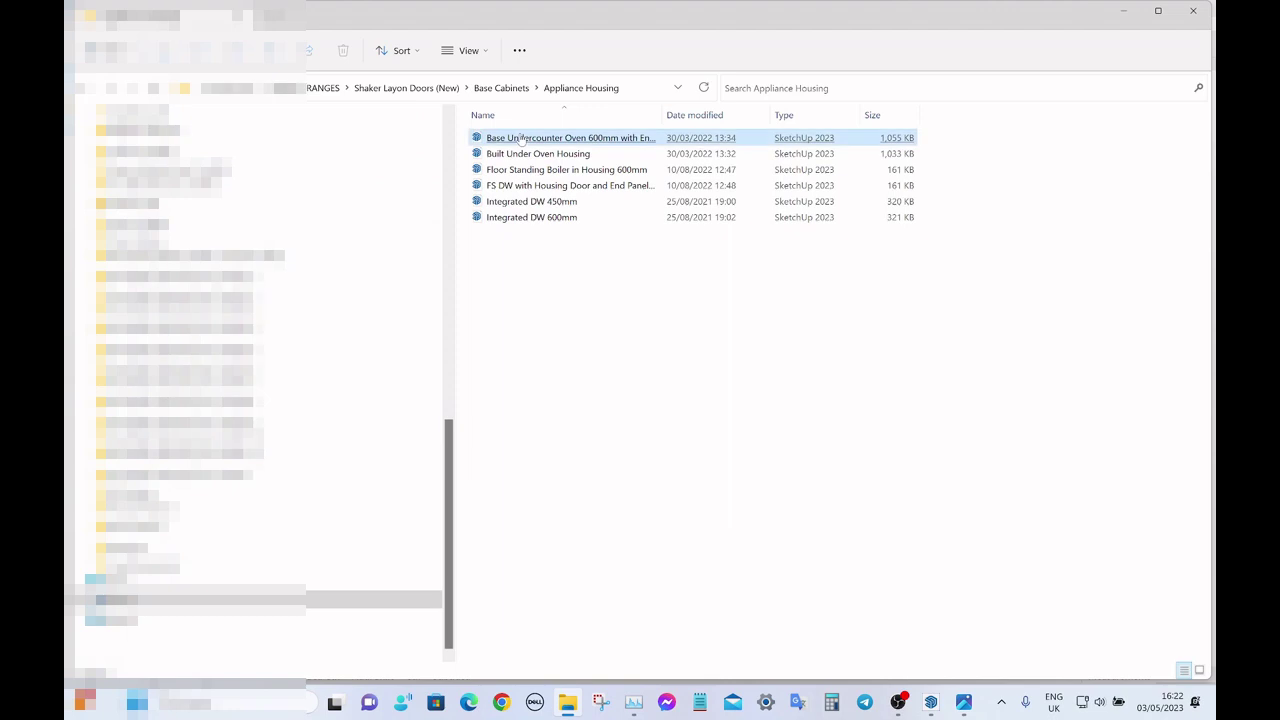
- Go back up to the CABINET RANGES folder, then minimize File Explorer to return to the SketchUp room plan
click(505, 89)
click(459, 89)
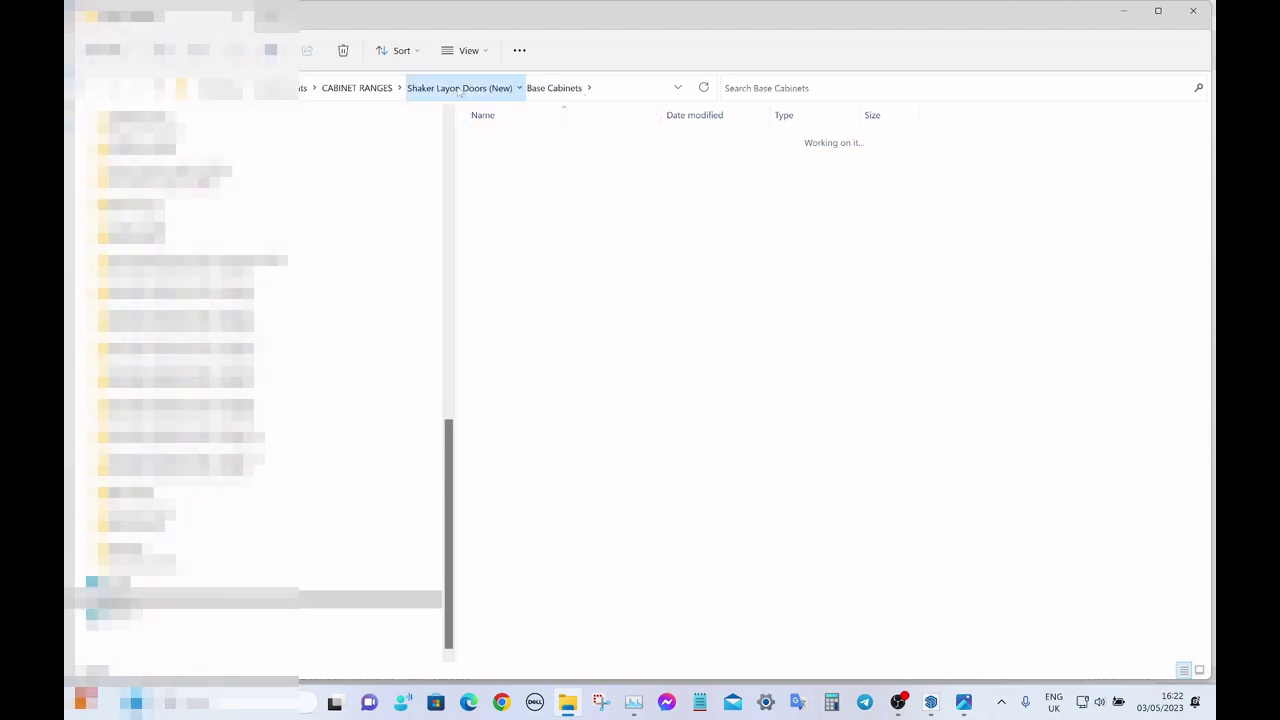
click(430, 88)
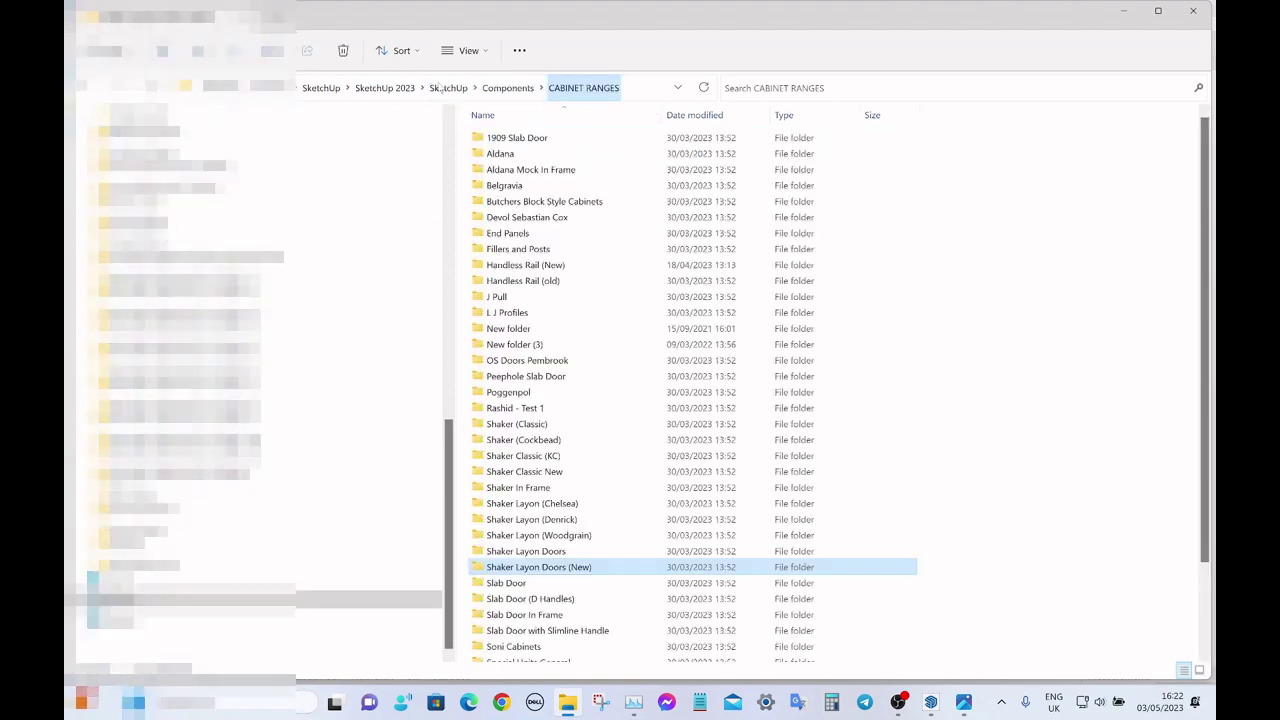
click(1122, 12)
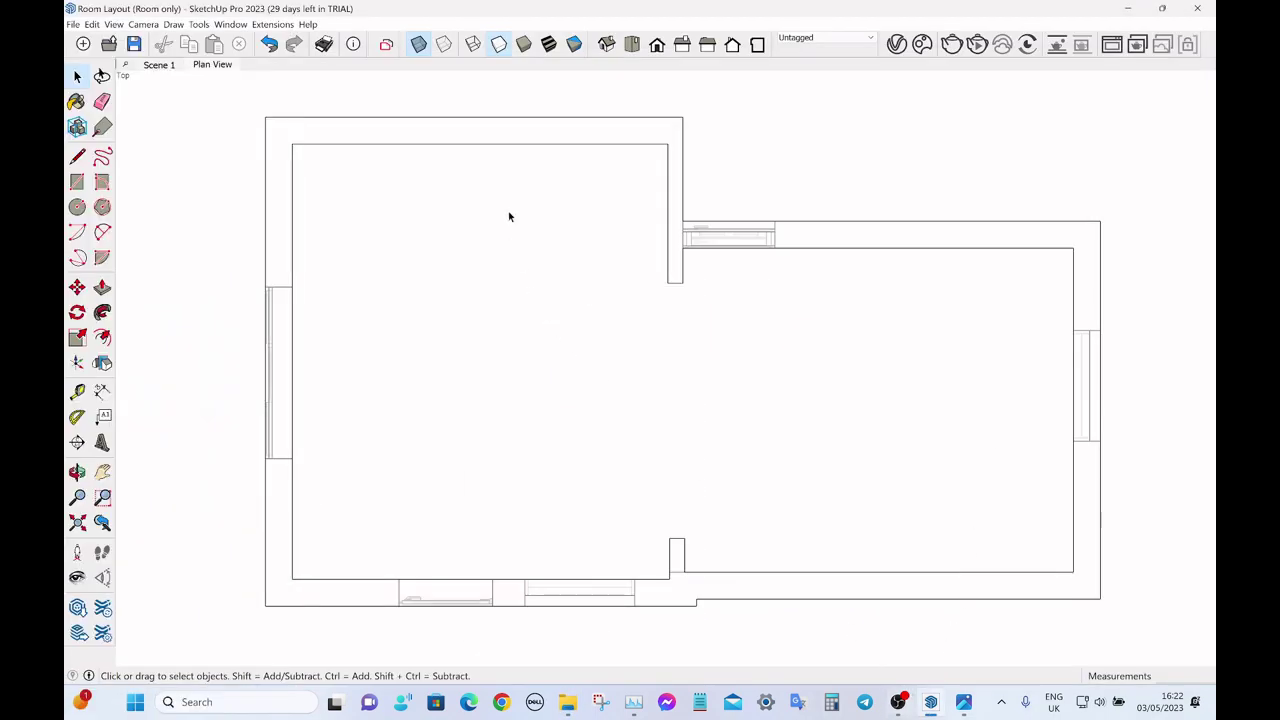
- Show the FlexTools toolbar, launch its Component Finder, and close the floating toolbar again
right_click(443, 45)
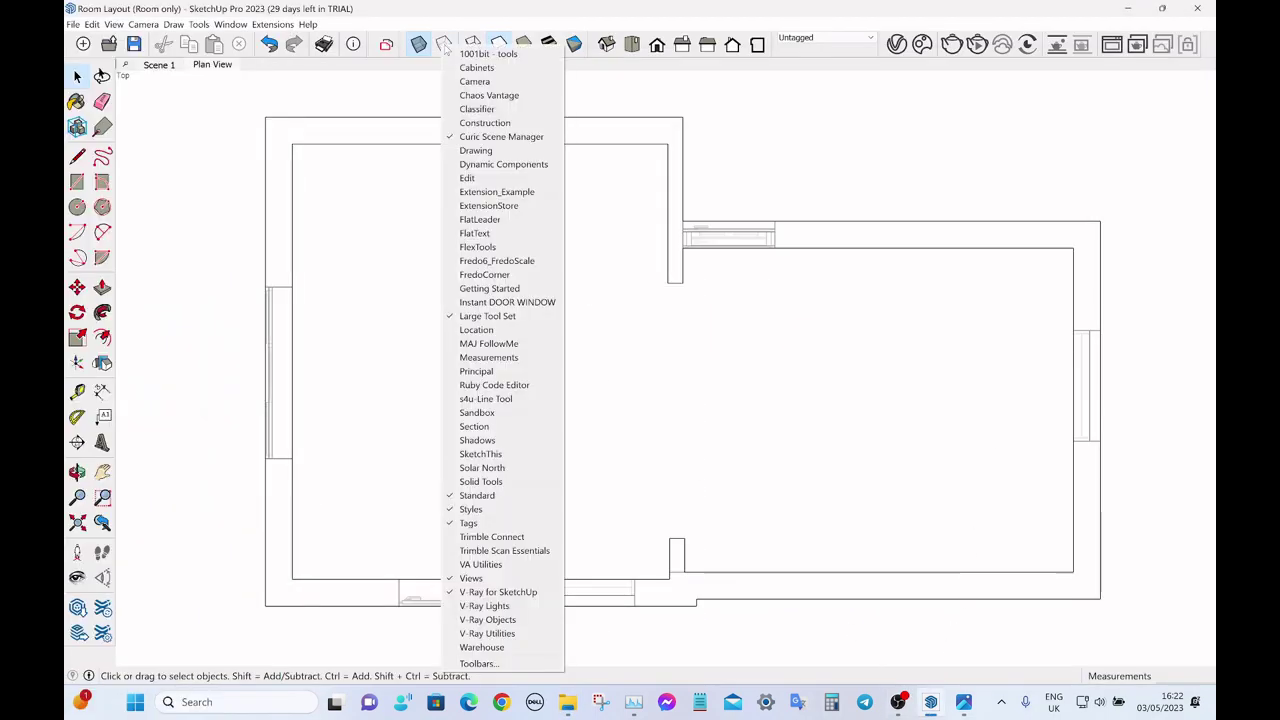
click(476, 247)
click(669, 579)
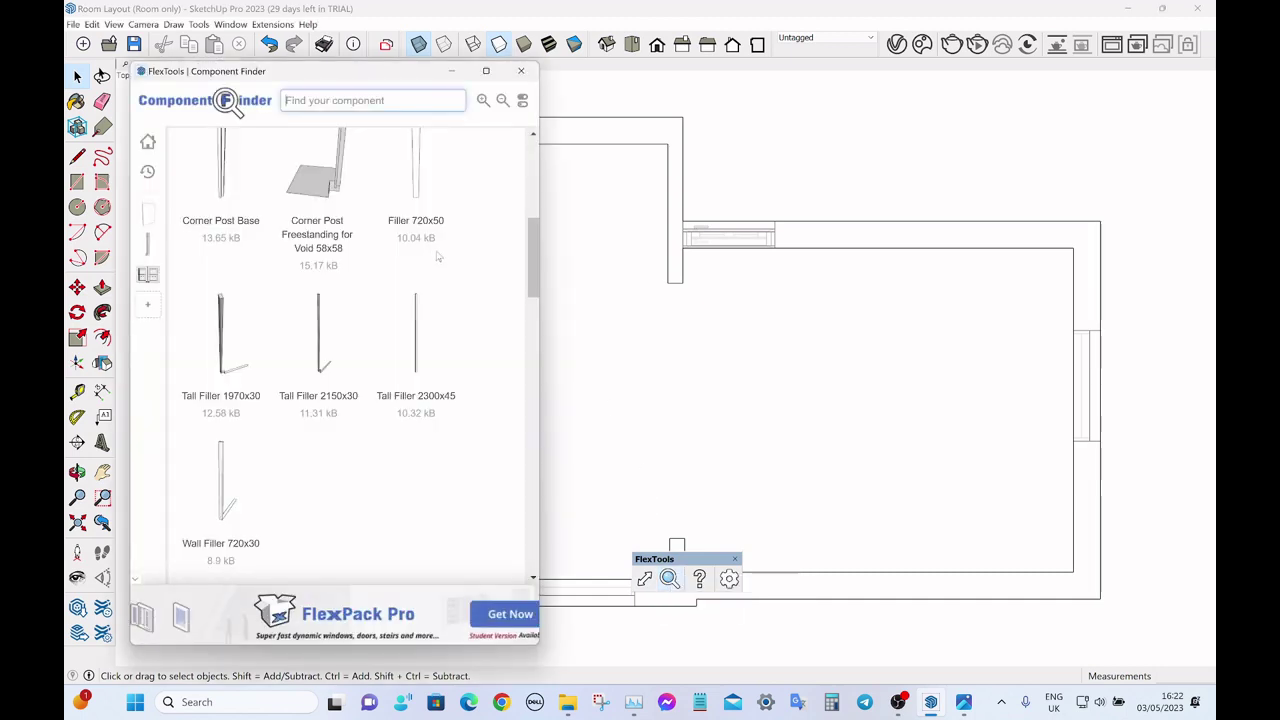
drag(534, 238, 534, 220)
scroll(534, 225, up, 3)
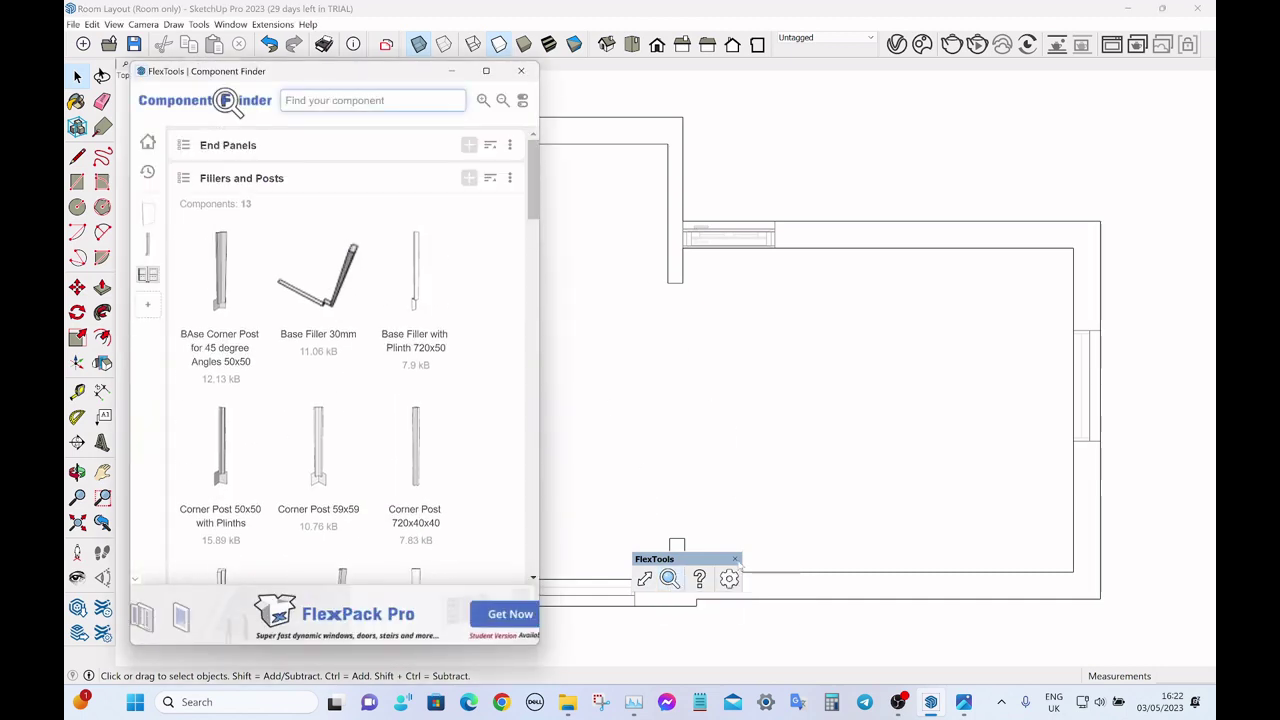
click(735, 559)
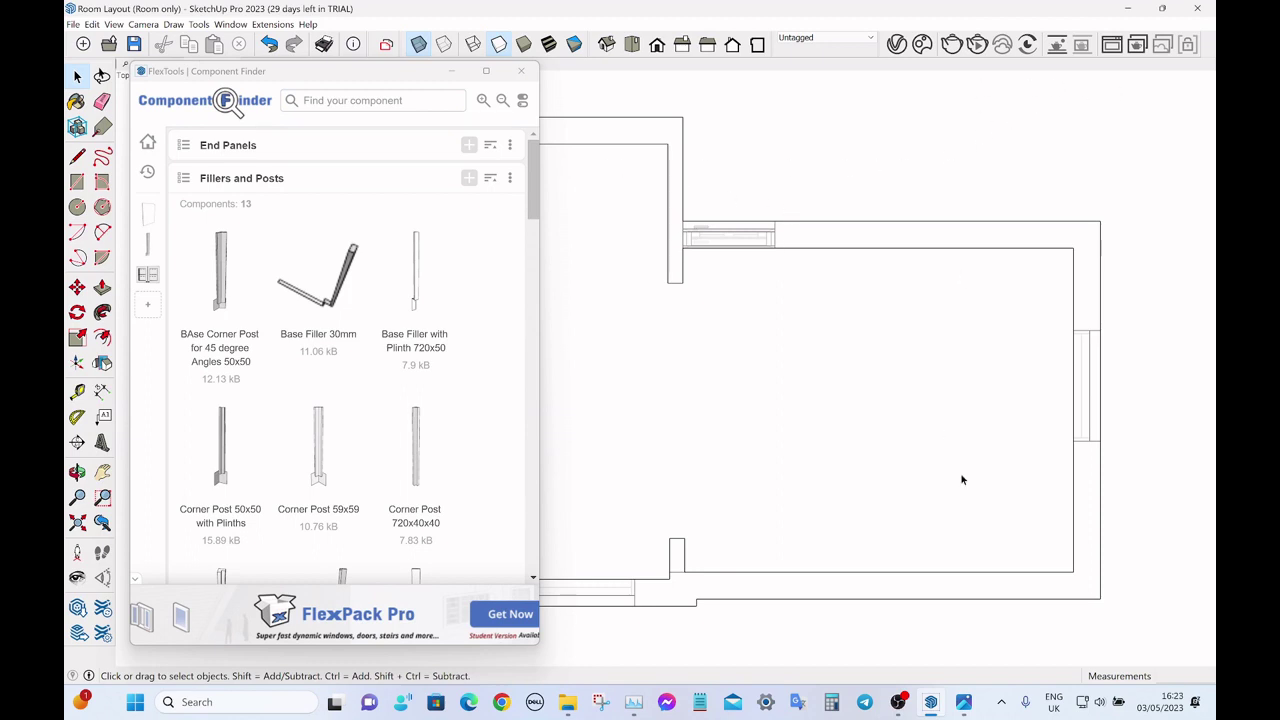
- Try collapsing and expanding the End Panels and Fillers and Posts sections in the Component Finder
key(shift+c)
click(1126, 70)
click(366, 100)
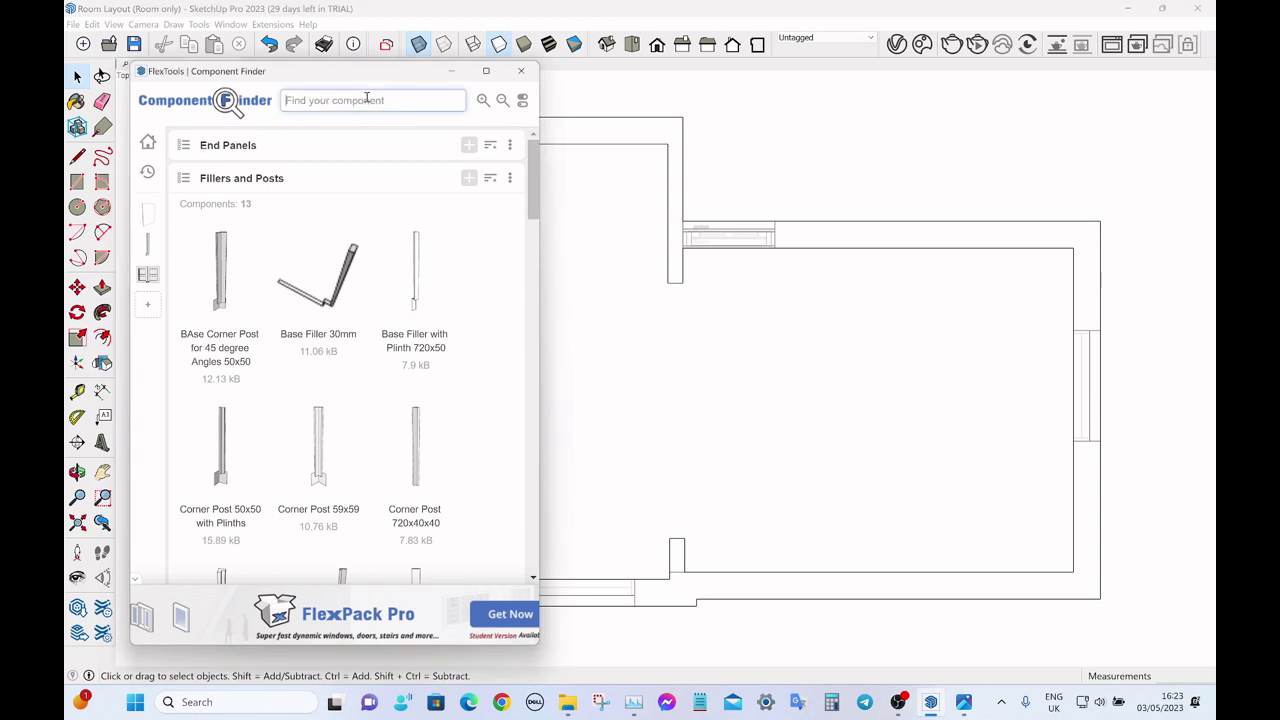
click(353, 185)
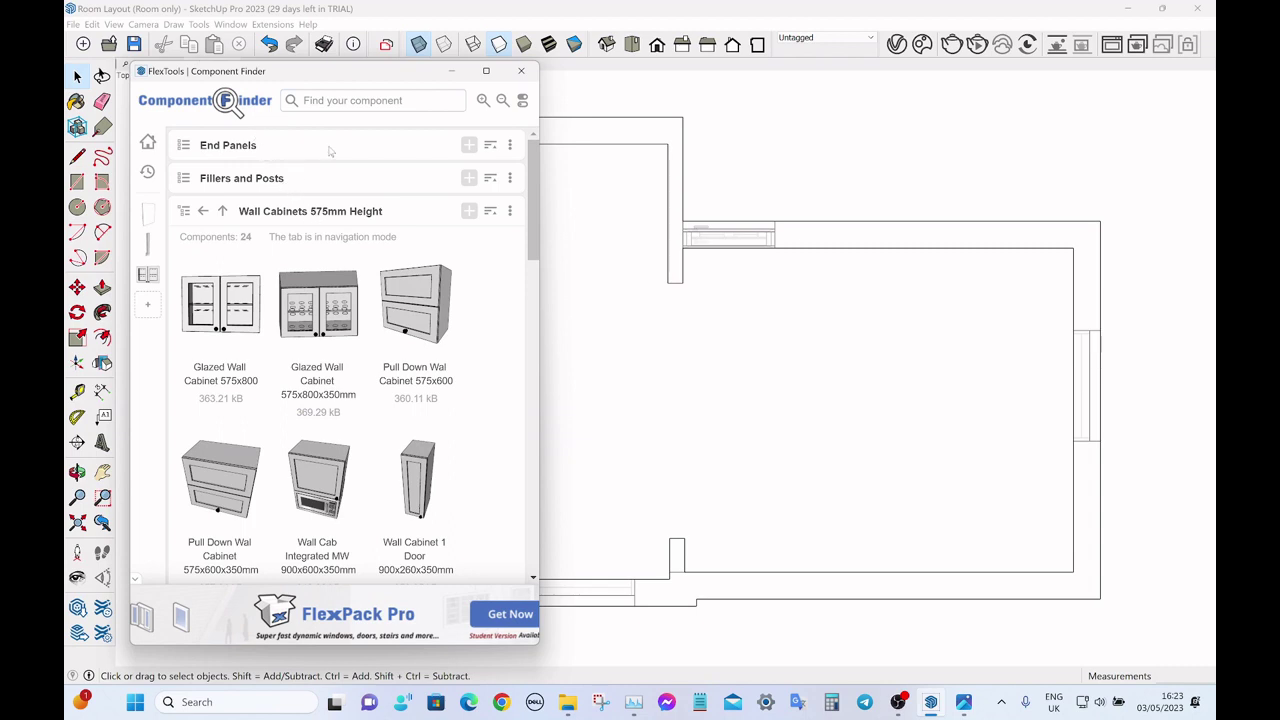
click(331, 150)
click(331, 150)
click(329, 185)
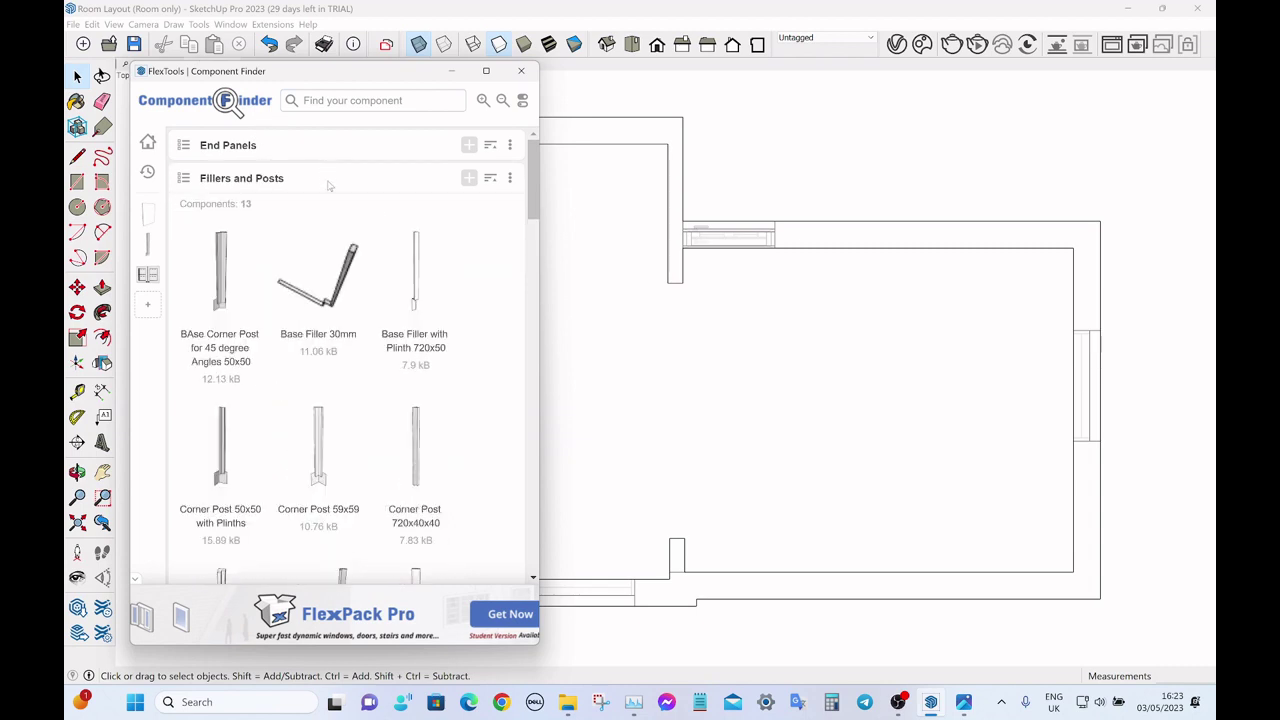
- Collapse the Fillers and Posts section and go up from Wall Cabinets 575mm Height to the CABINET RANGES folder
scroll(335, 183, down, 1)
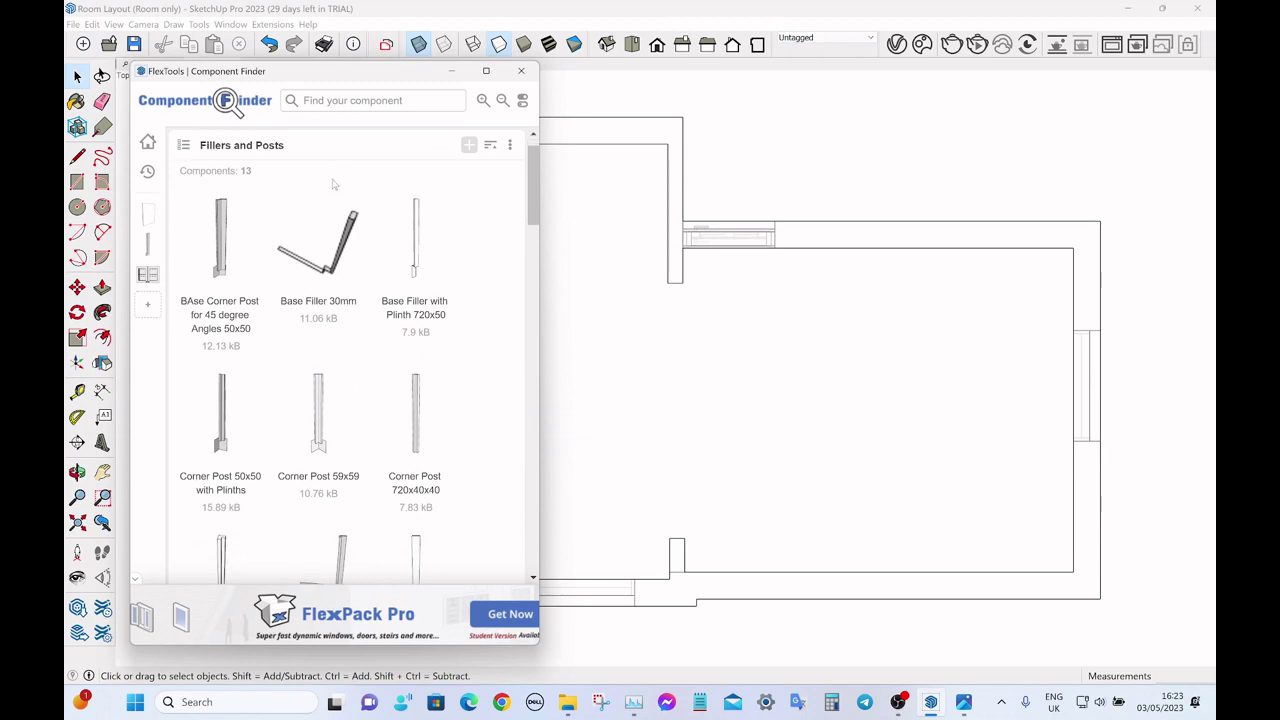
click(328, 152)
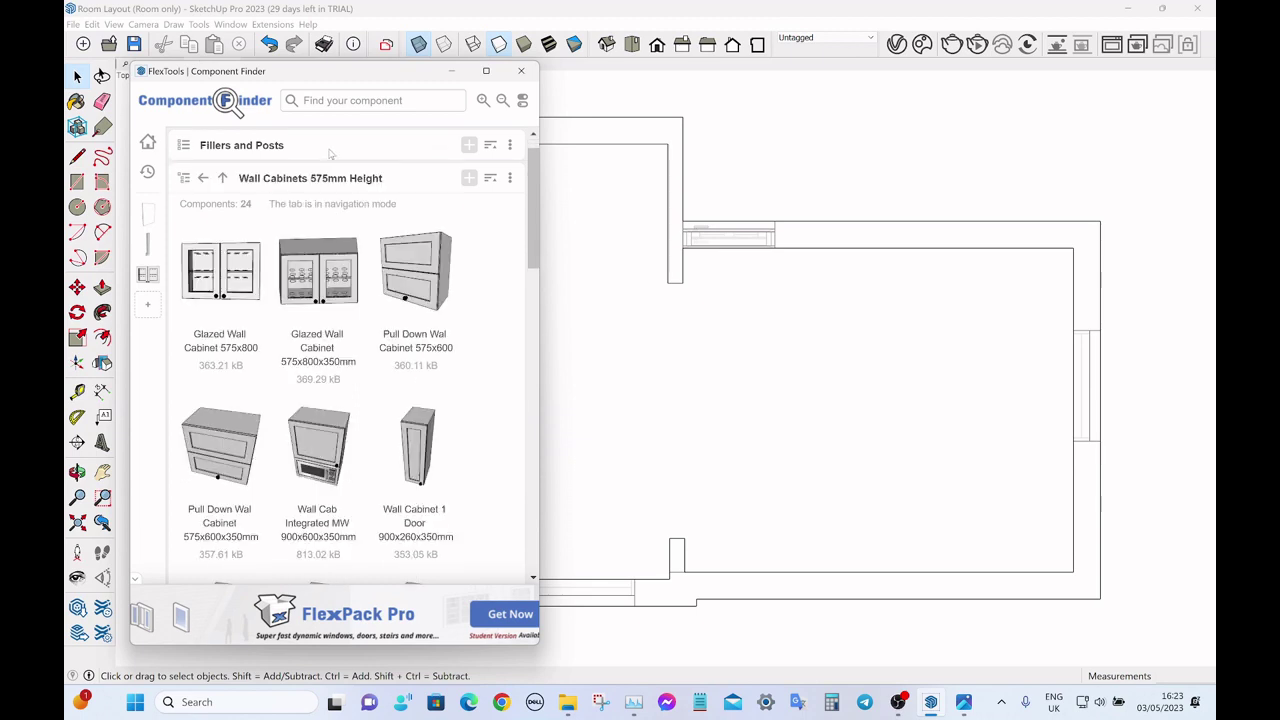
click(222, 178)
click(222, 178)
click(222, 178)
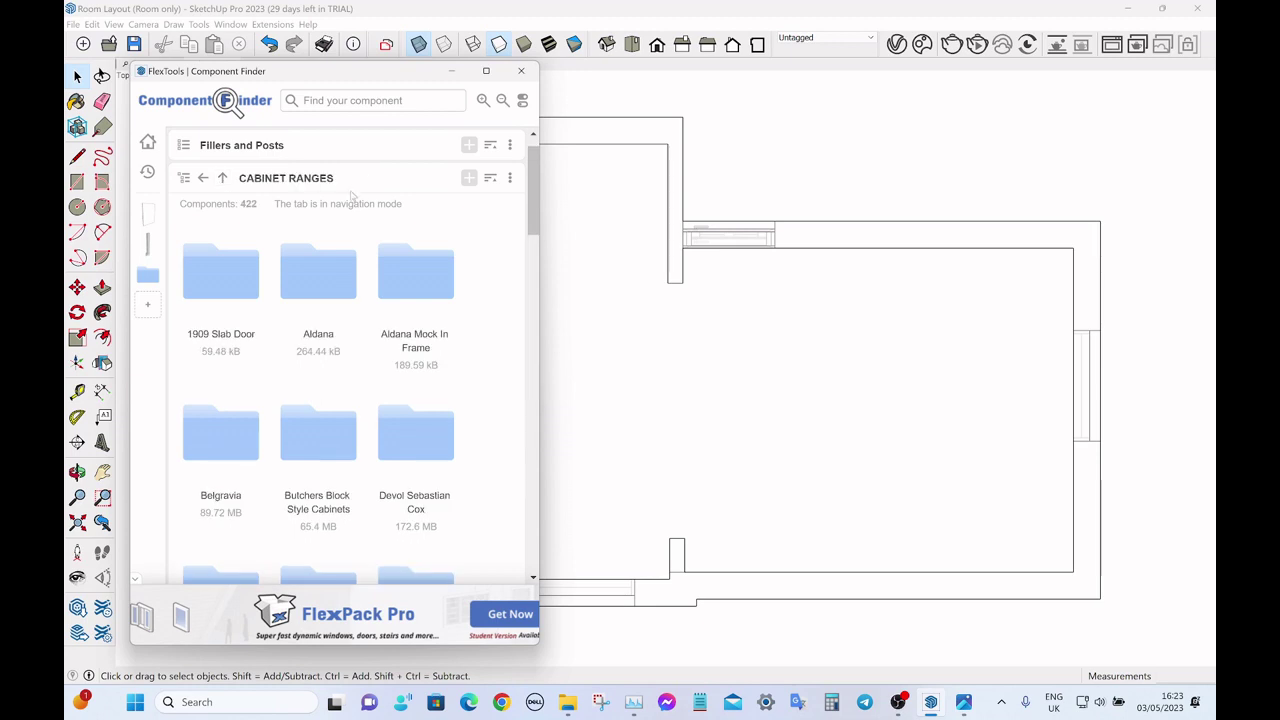
- Look through the CABINET RANGES folders and open the Shaker Classic New range
scroll(320, 360, down, 6)
scroll(343, 440, down, 4)
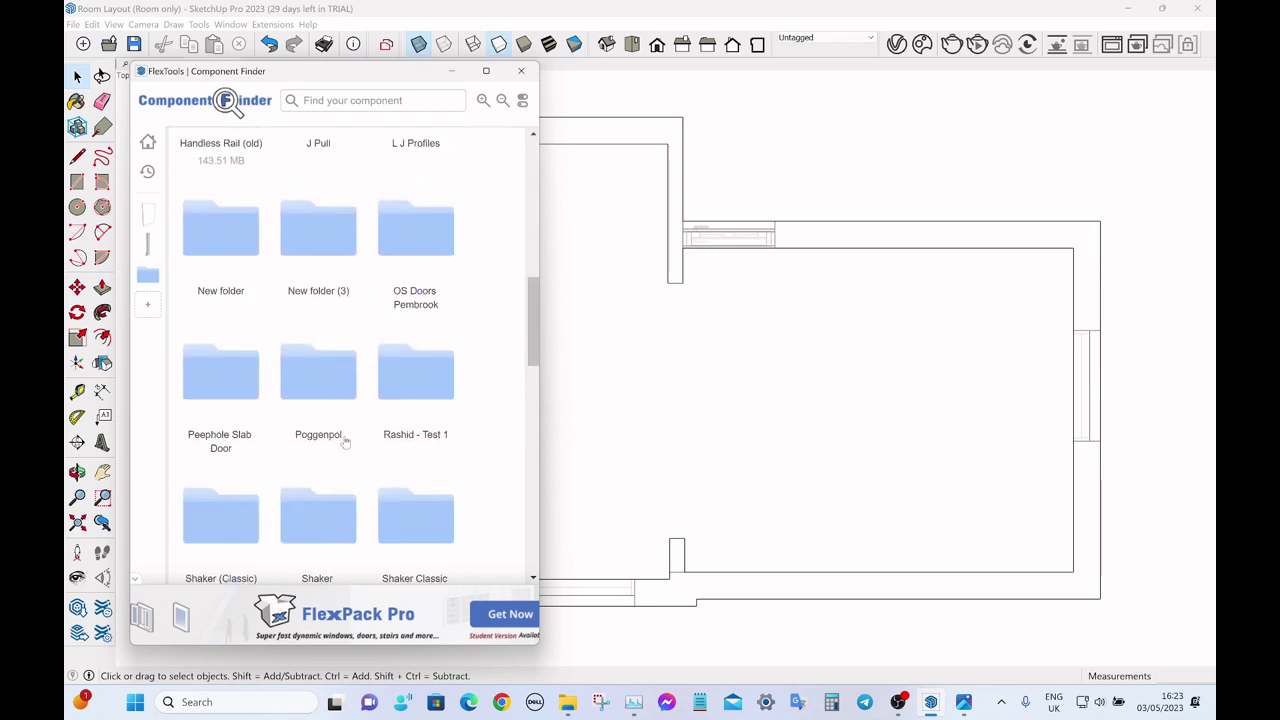
scroll(343, 438, up, 8)
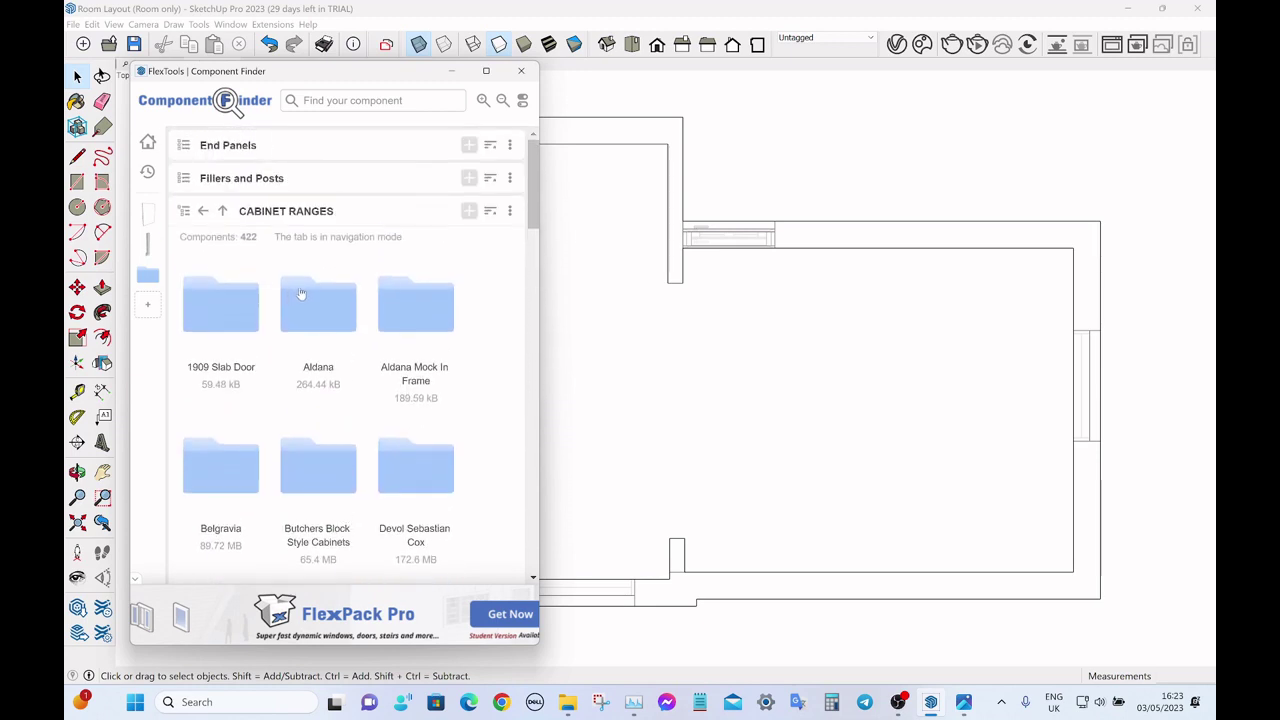
scroll(350, 400, down, 8)
scroll(353, 337, down, 5)
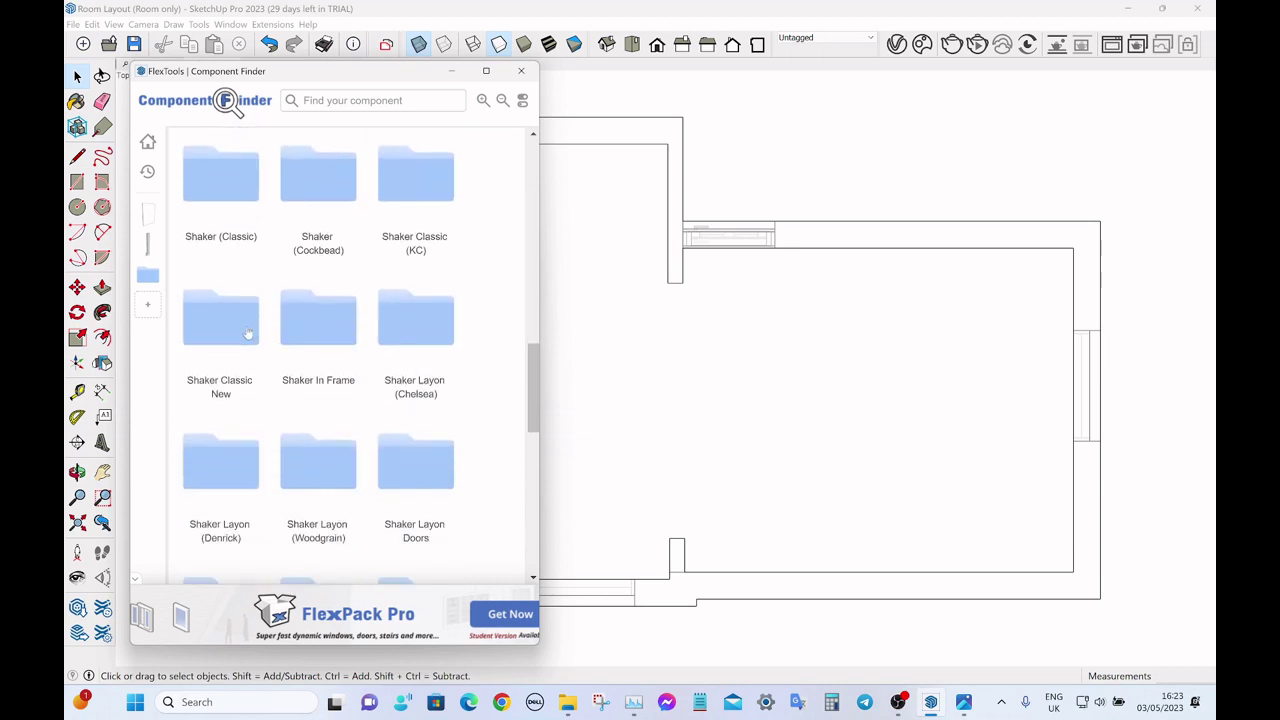
click(248, 334)
scroll(370, 338, up, 1)
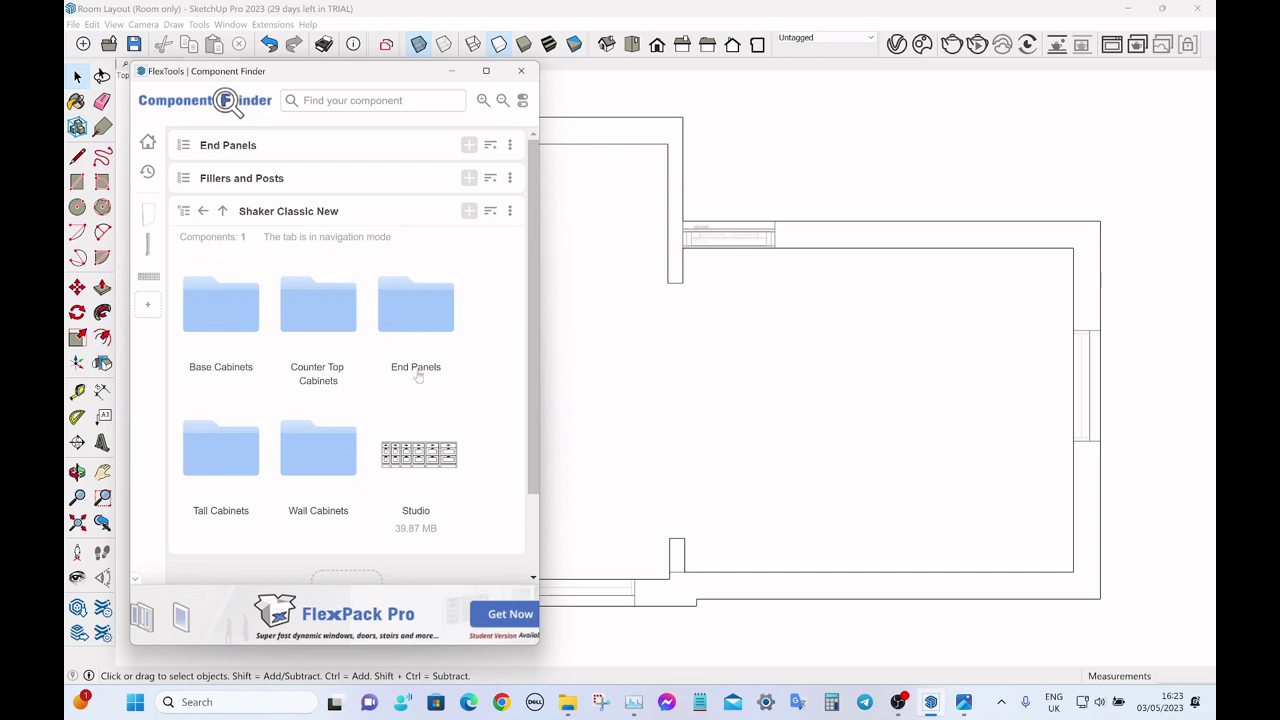
- Position the Component Finder clear of the larger room and open the Sink Cabinets folder inside Base Cabinets
drag(316, 76, 897, 106)
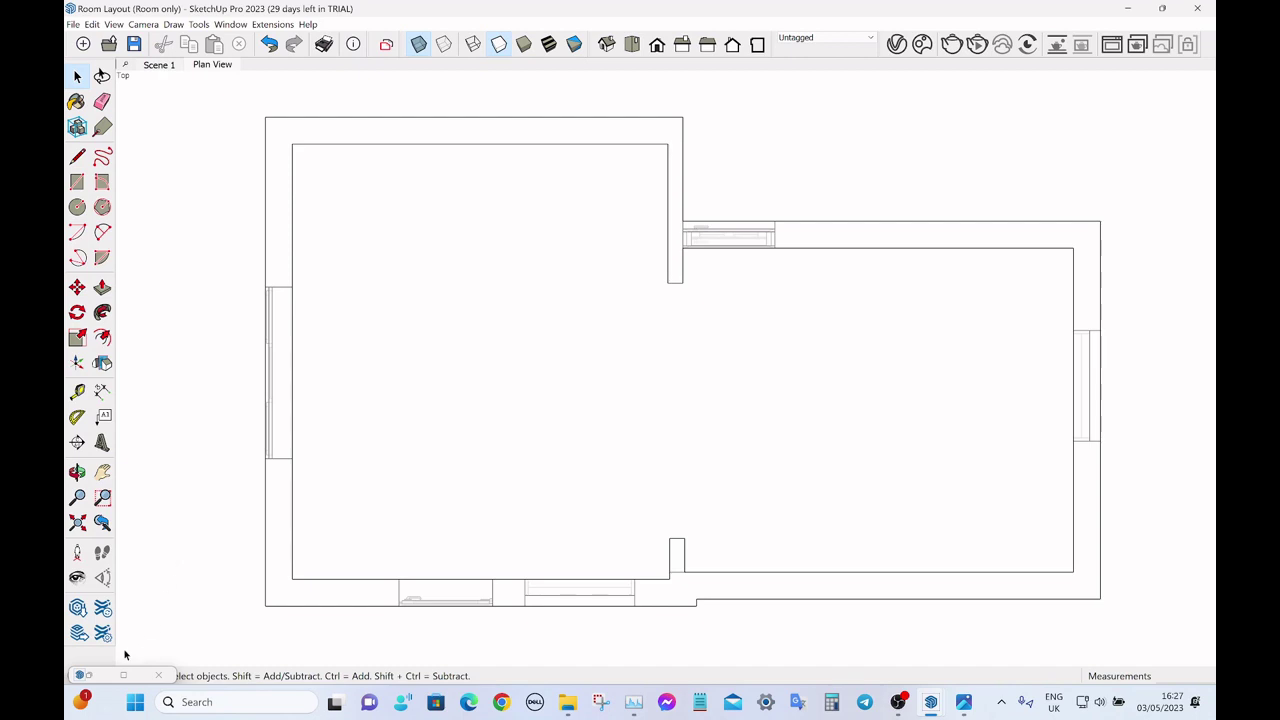
click(103, 678)
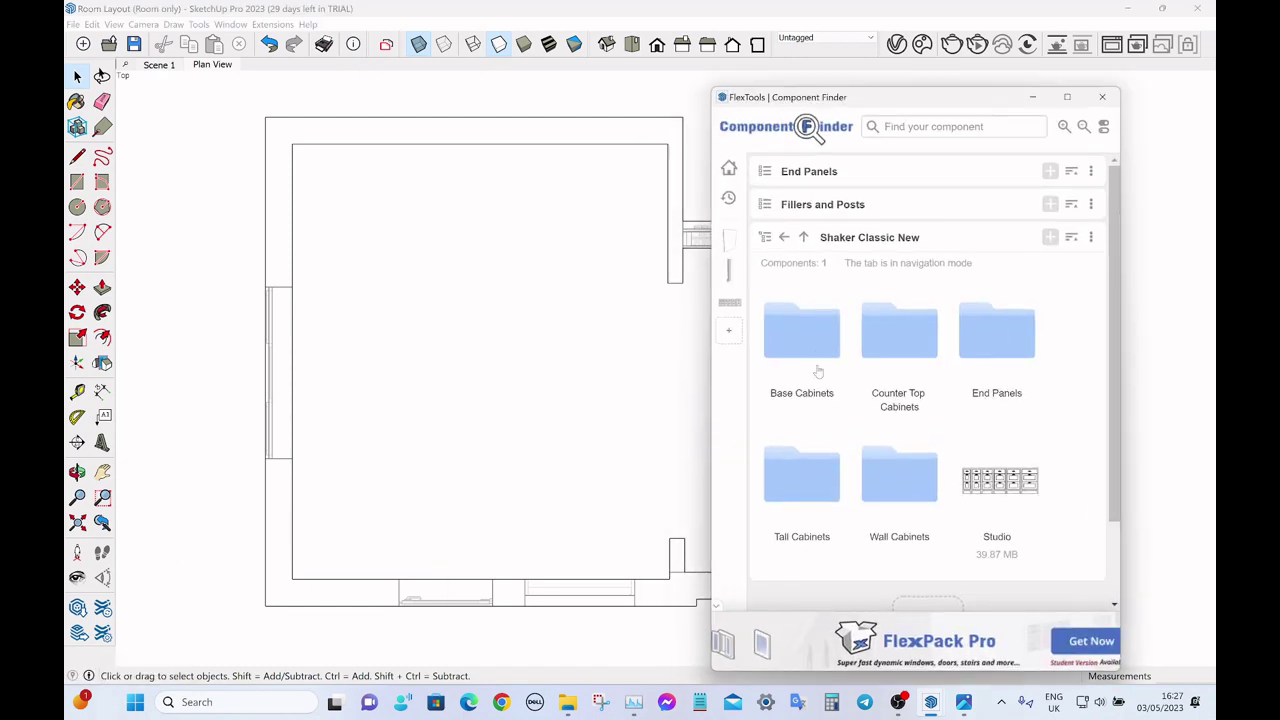
click(822, 328)
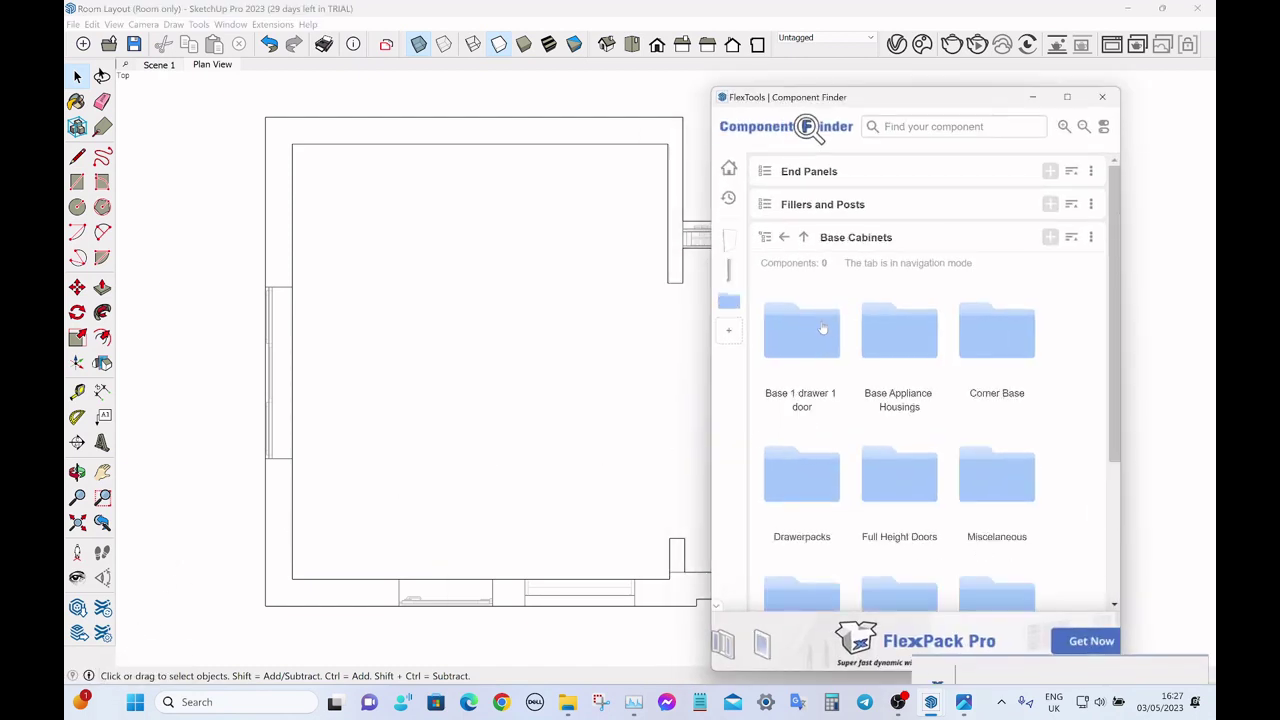
drag(918, 100, 912, 45)
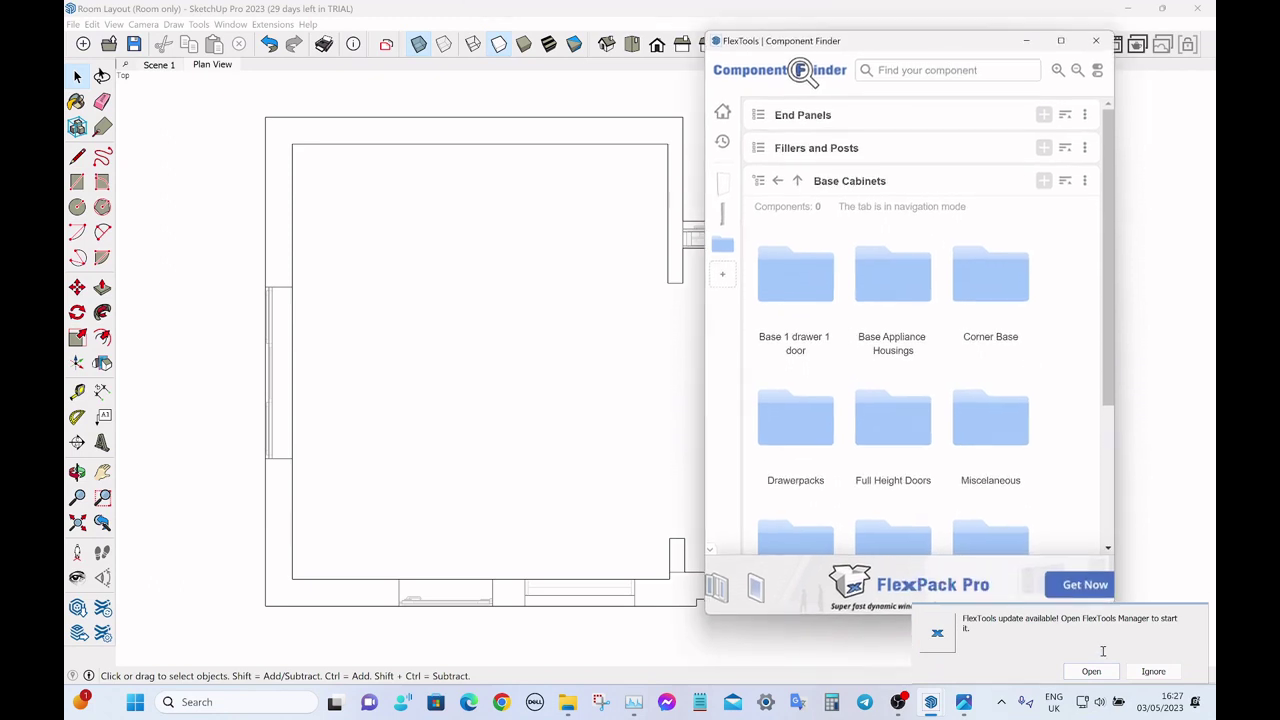
scroll(848, 397, down, 3)
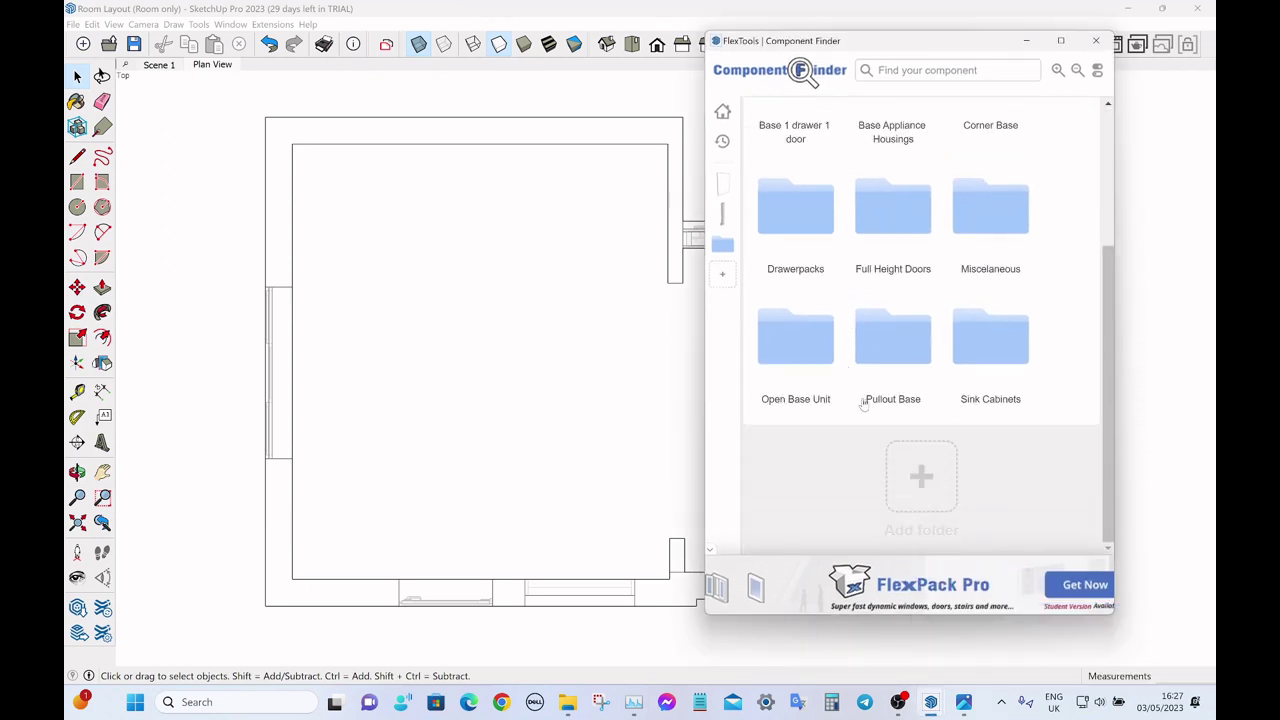
scroll(864, 402, up, 3)
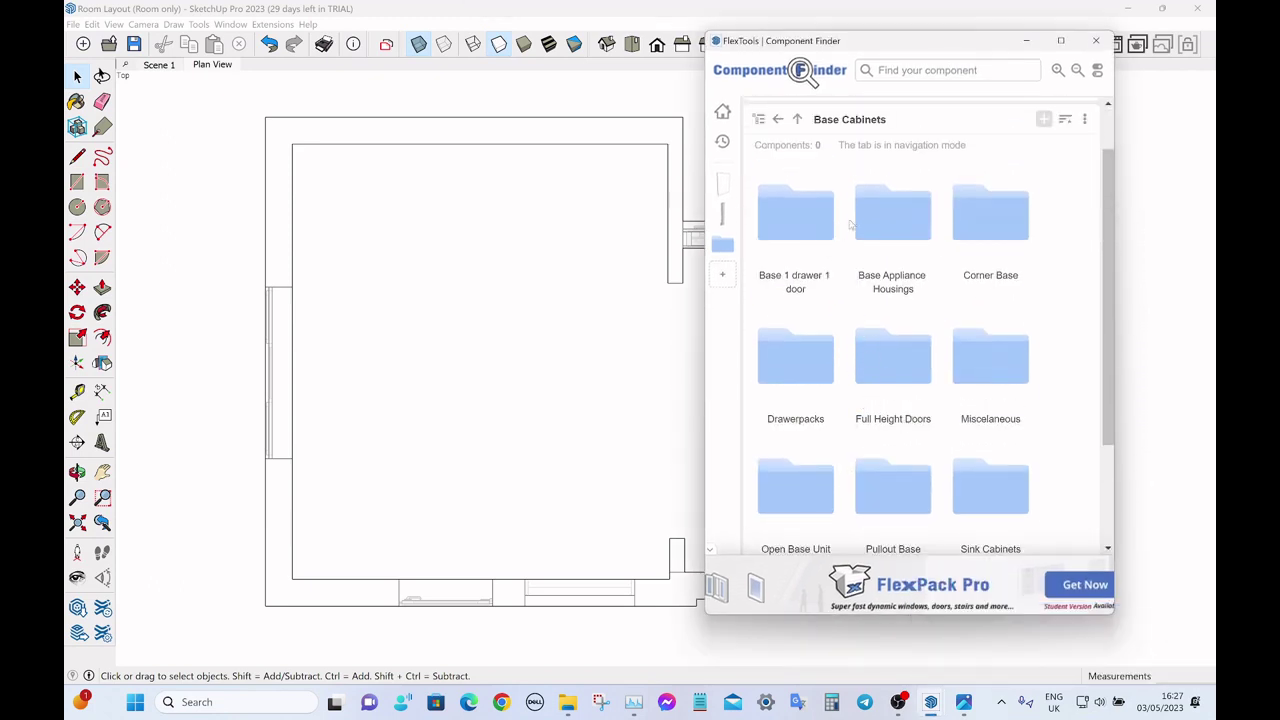
scroll(995, 400, down, 1)
click(1003, 418)
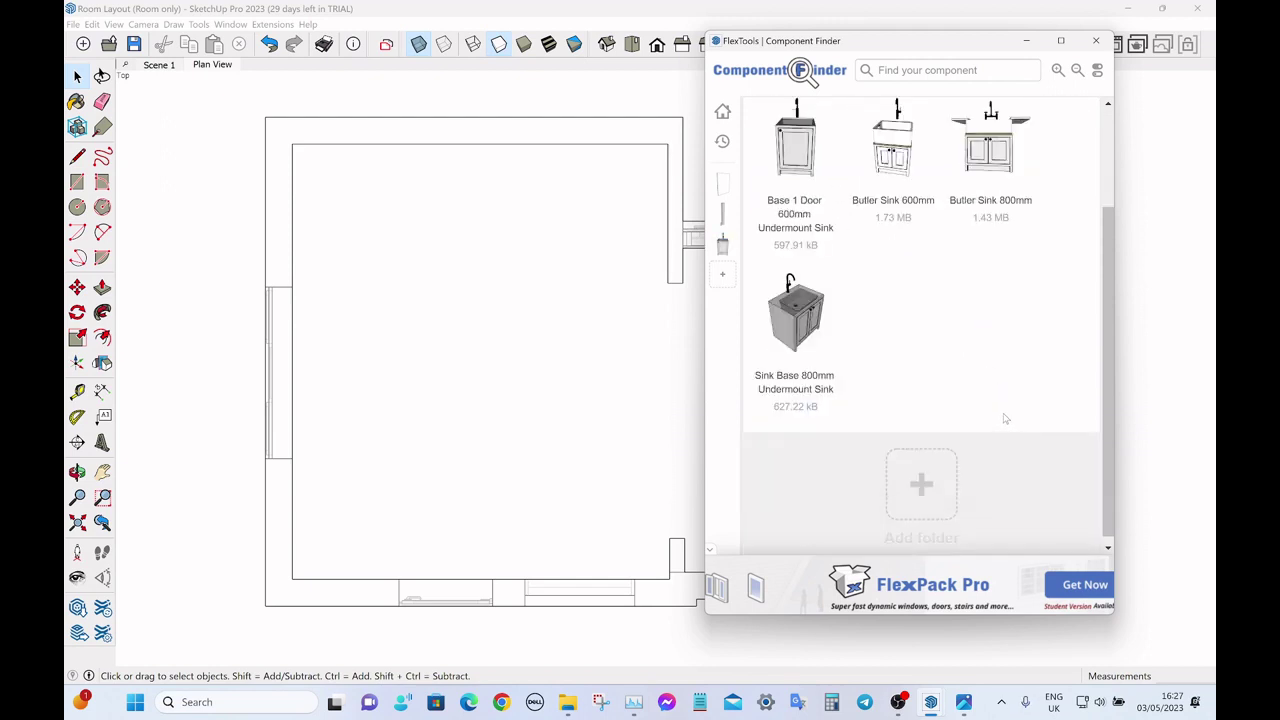
- Place the Base 1 Door 600mm Undermount Sink cabinet in the left-hand room and restore the Plan View scene
click(800, 137)
click(359, 419)
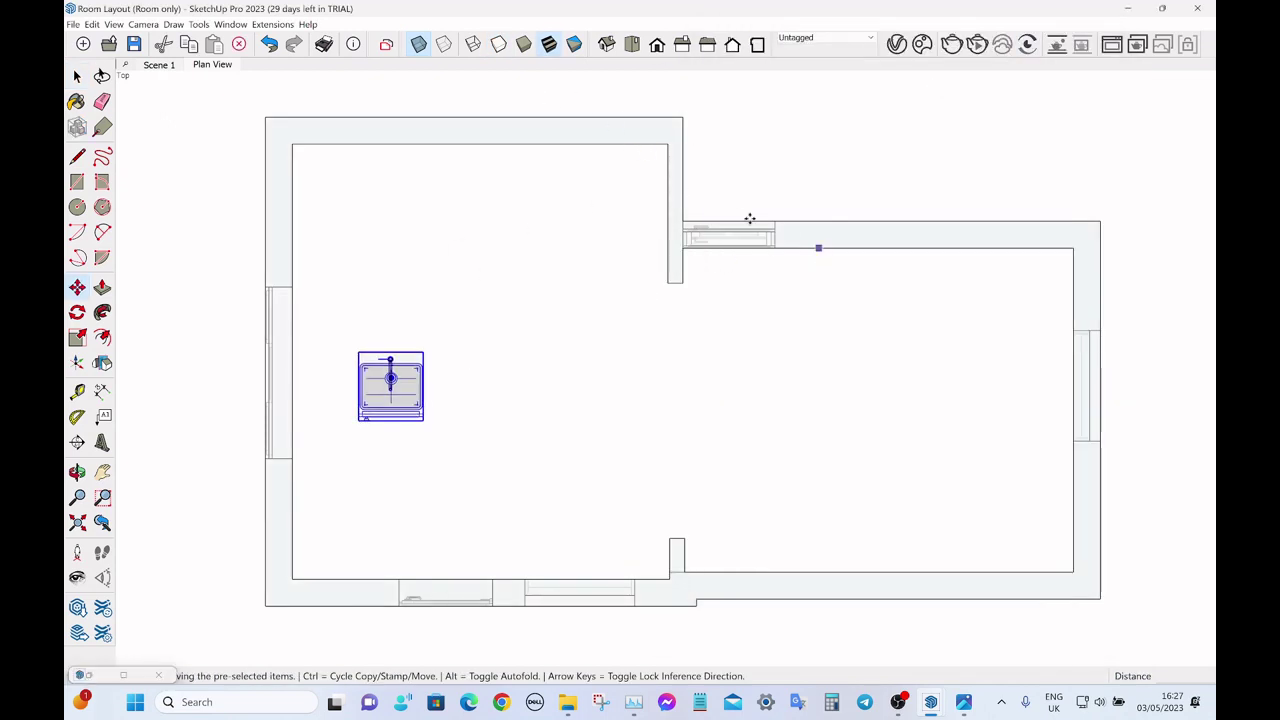
key(space)
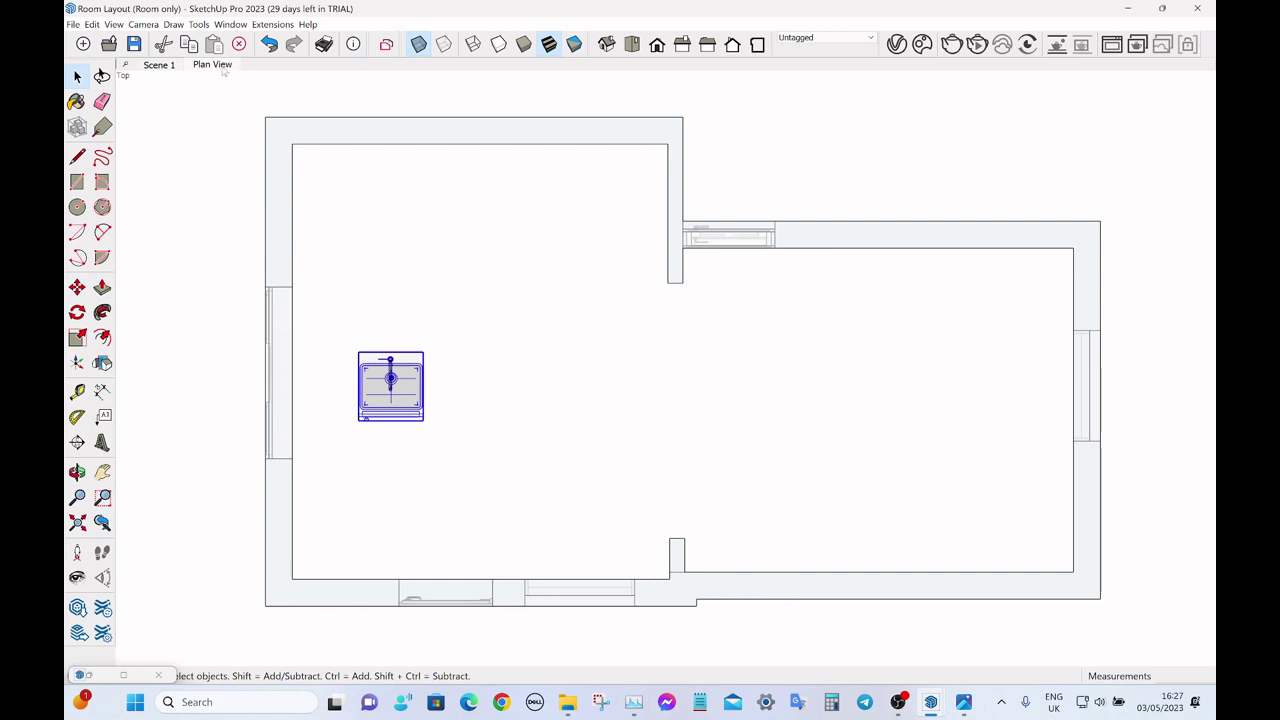
click(222, 68)
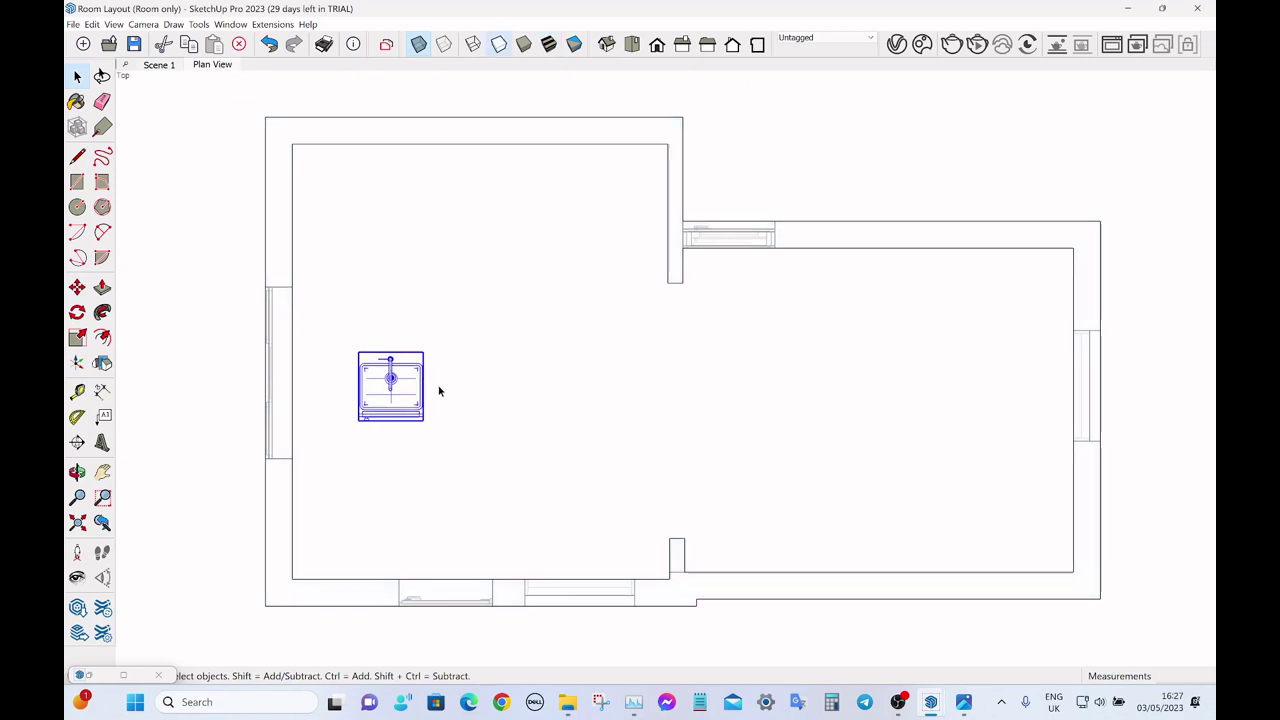
- Rotate the sink cabinet 90 degrees counterclockwise and move its back corner onto the left wall at the window
key(r)
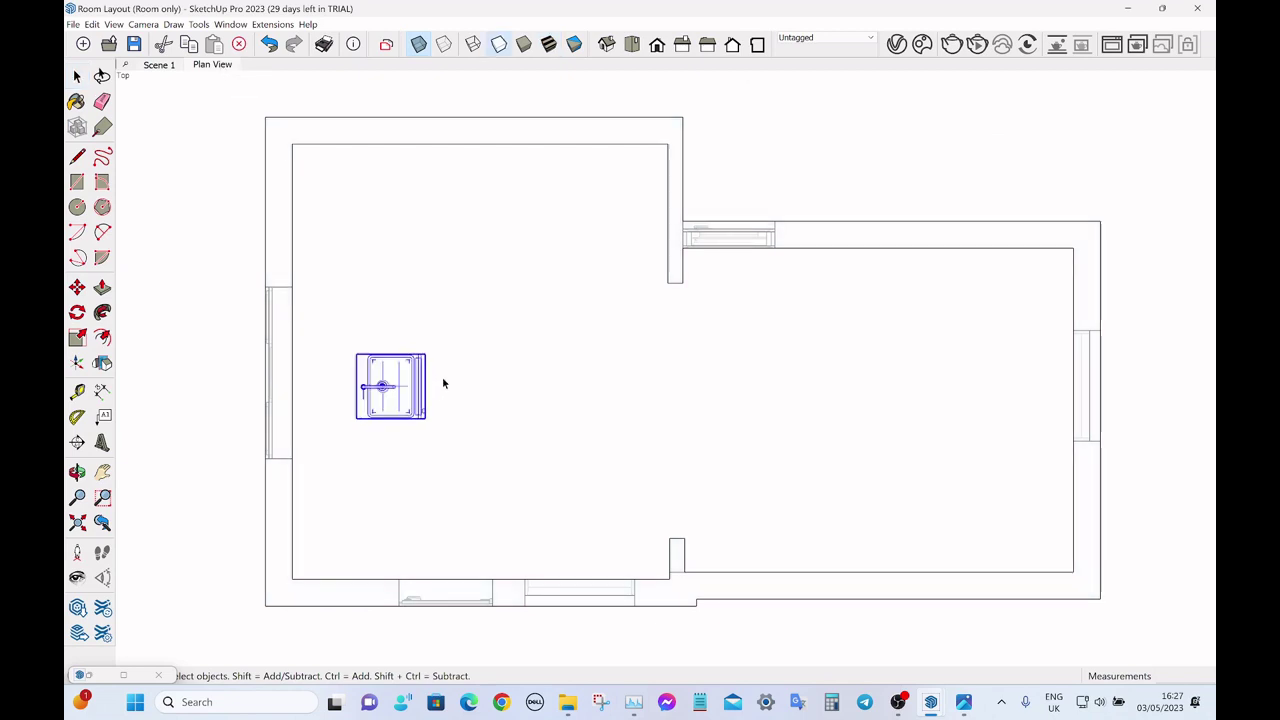
key(m)
click(355, 353)
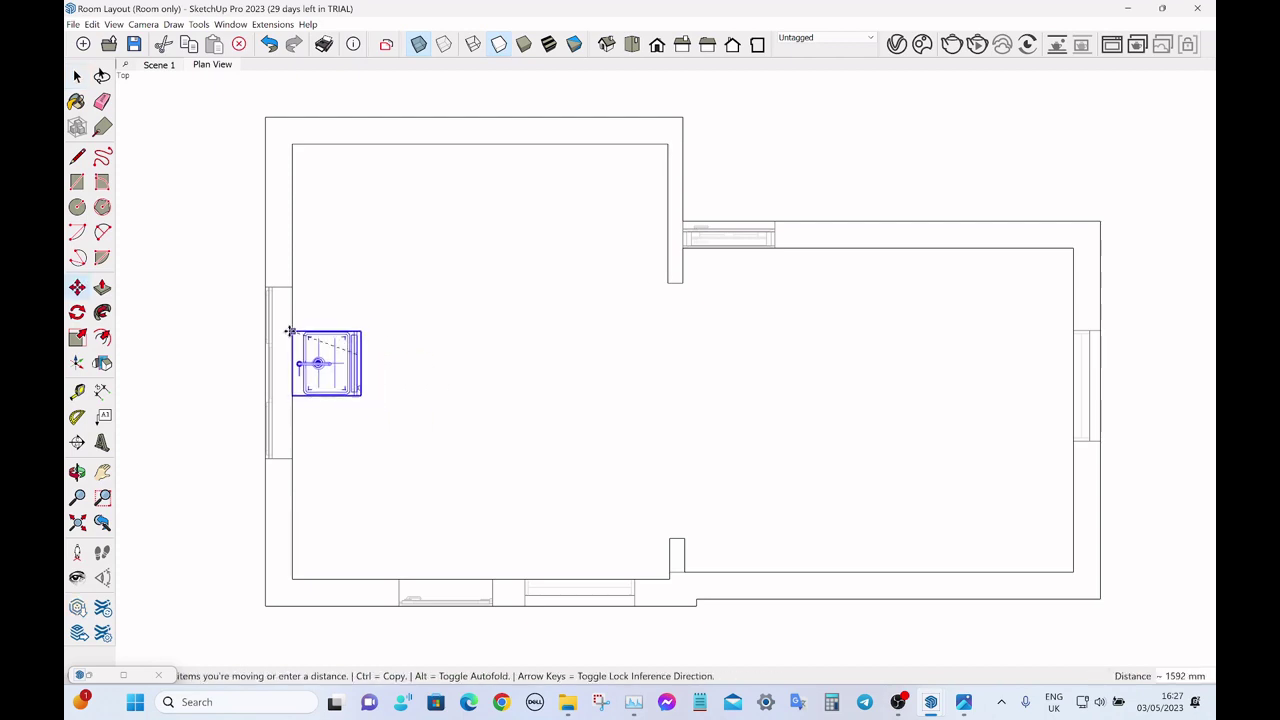
click(290, 333)
key(space)
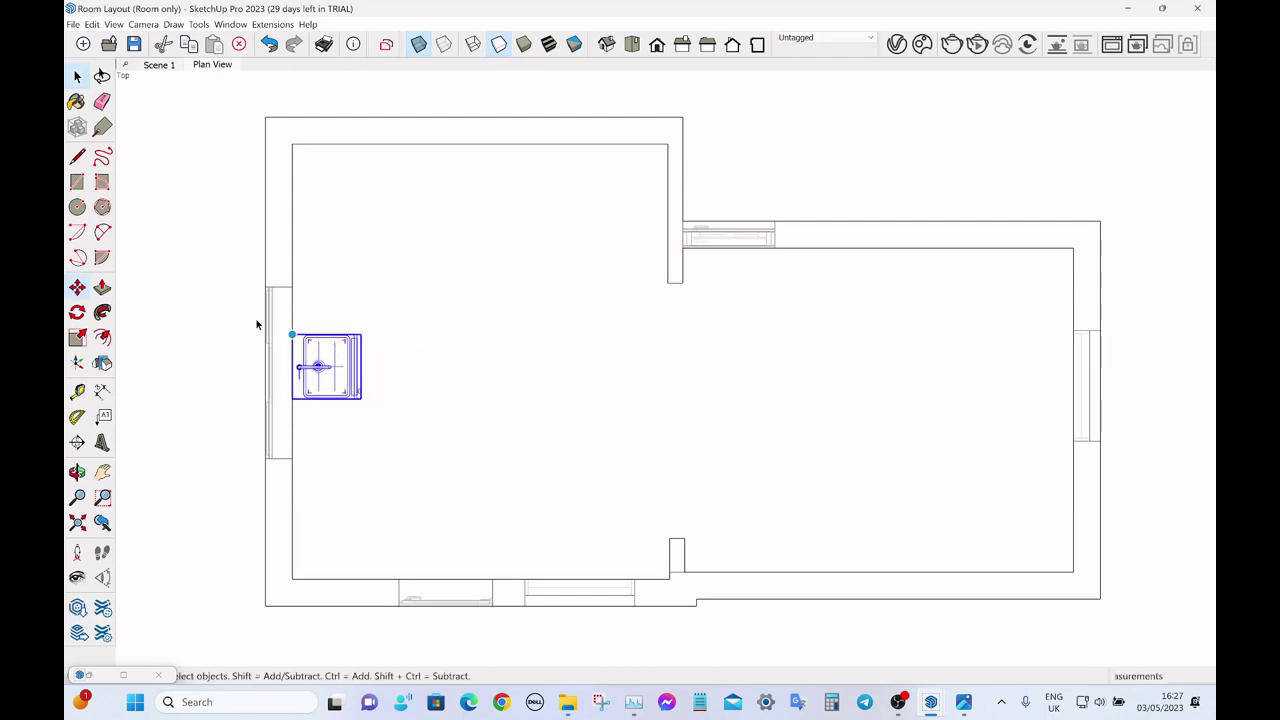
click(212, 305)
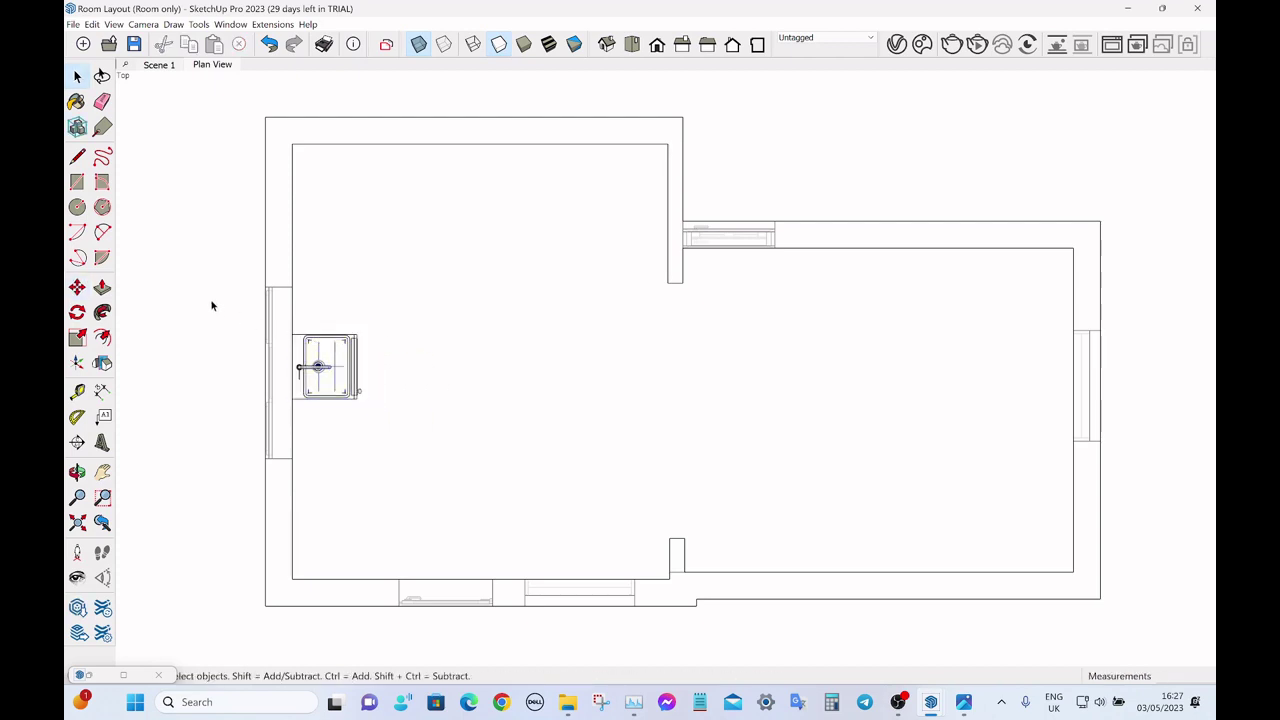
- Move the sink cabinet slightly down along the left wall, keeping it in front of the window
click(348, 378)
key(m)
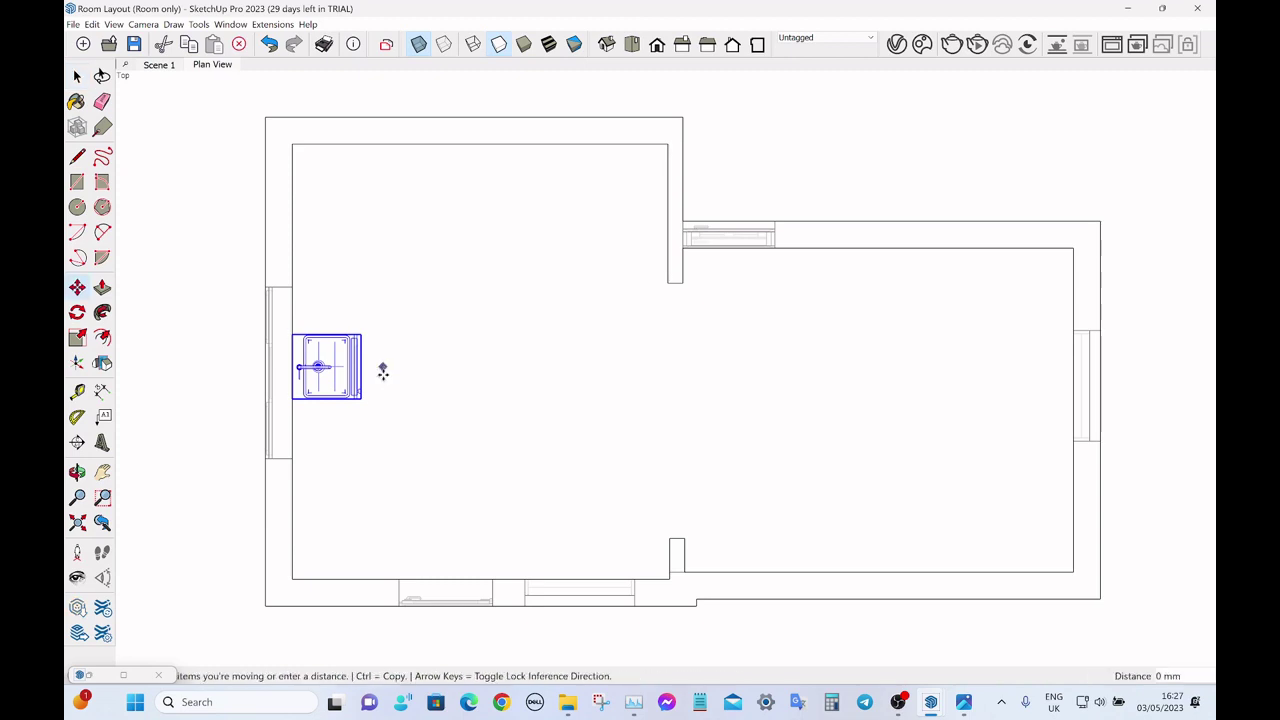
click(381, 373)
key(space)
click(169, 266)
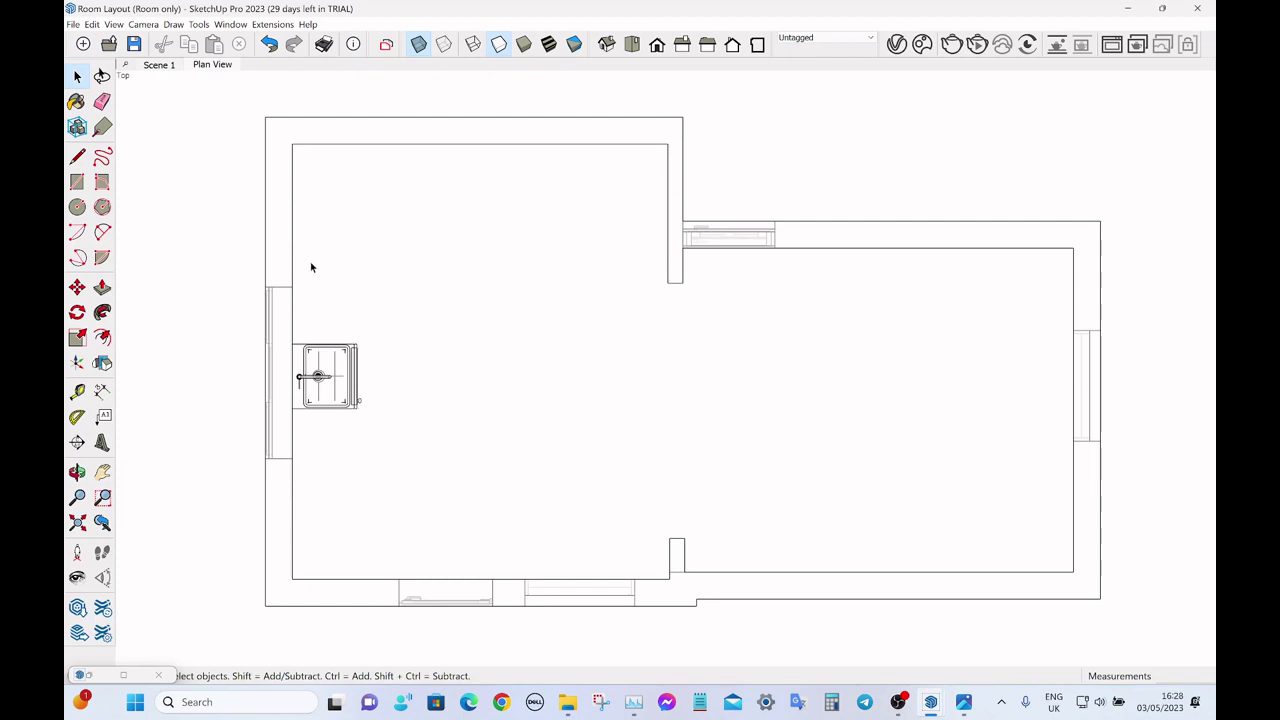
click(323, 372)
key(m)
click(385, 380)
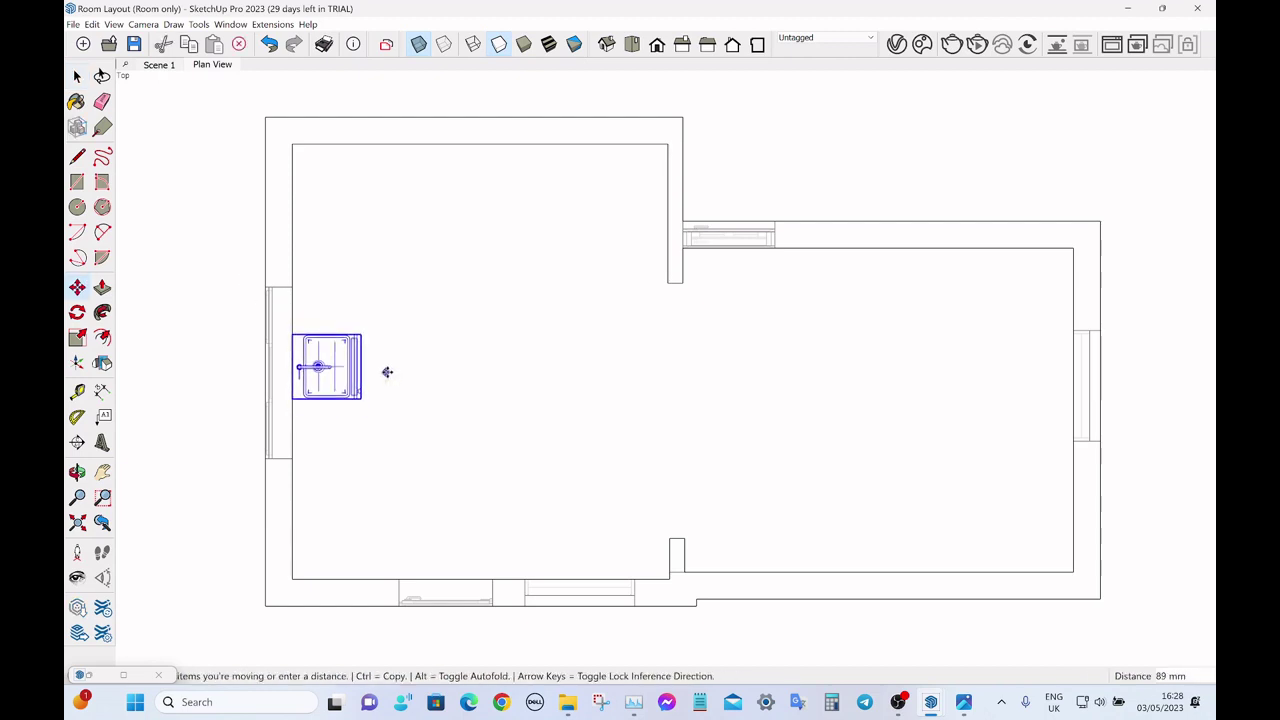
key(Escape)
key(space)
click(708, 178)
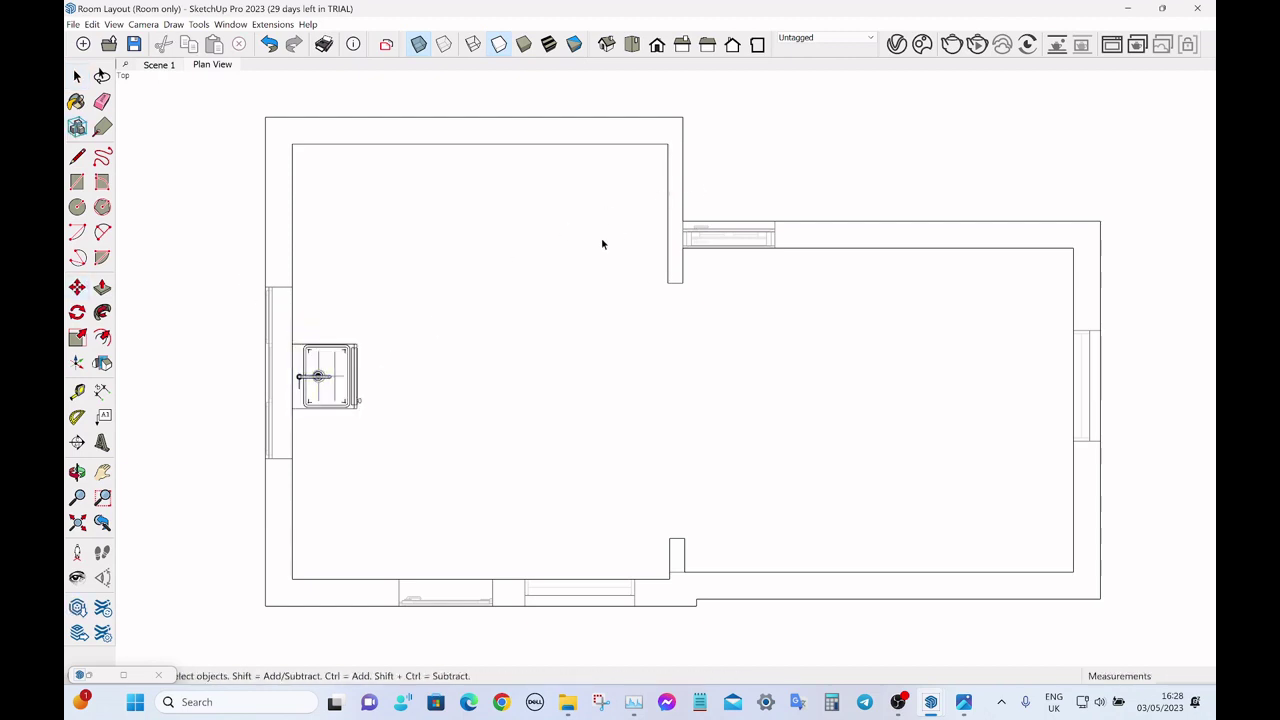
- Restore the Component Finder and open the Appliance Housing folder inside Base Cabinets
click(91, 675)
scroll(843, 288, up, 3)
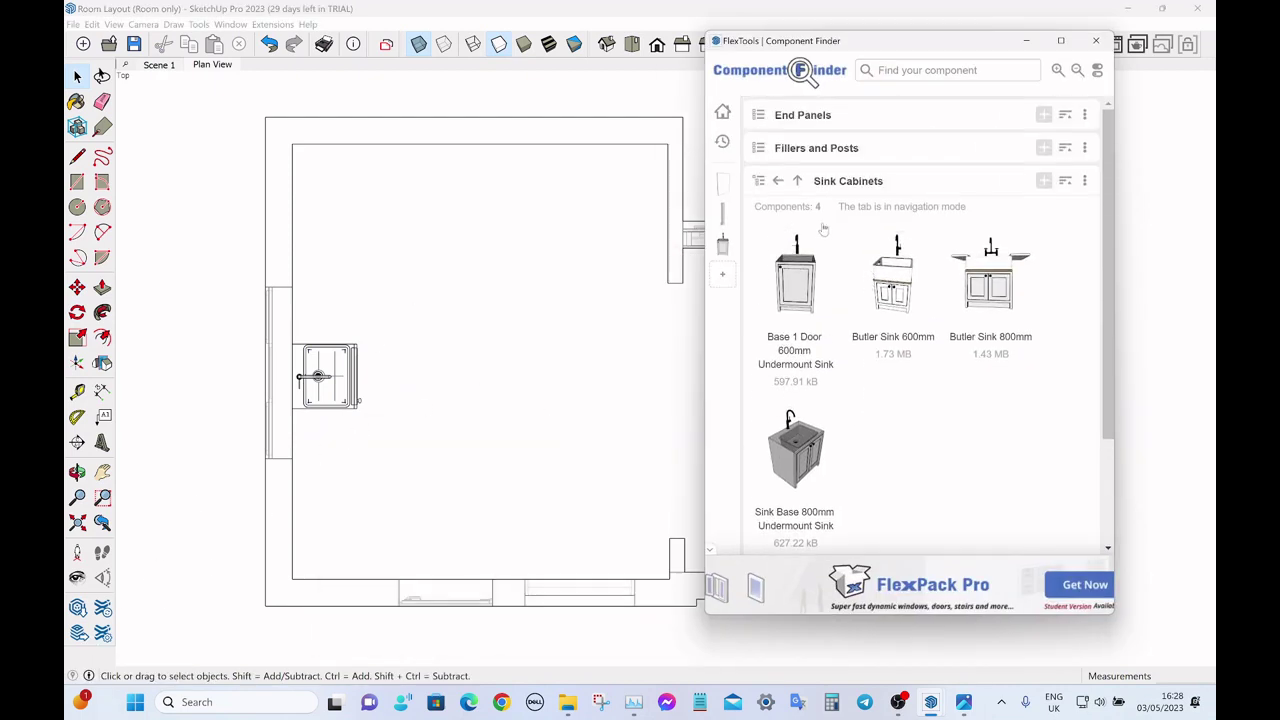
click(801, 181)
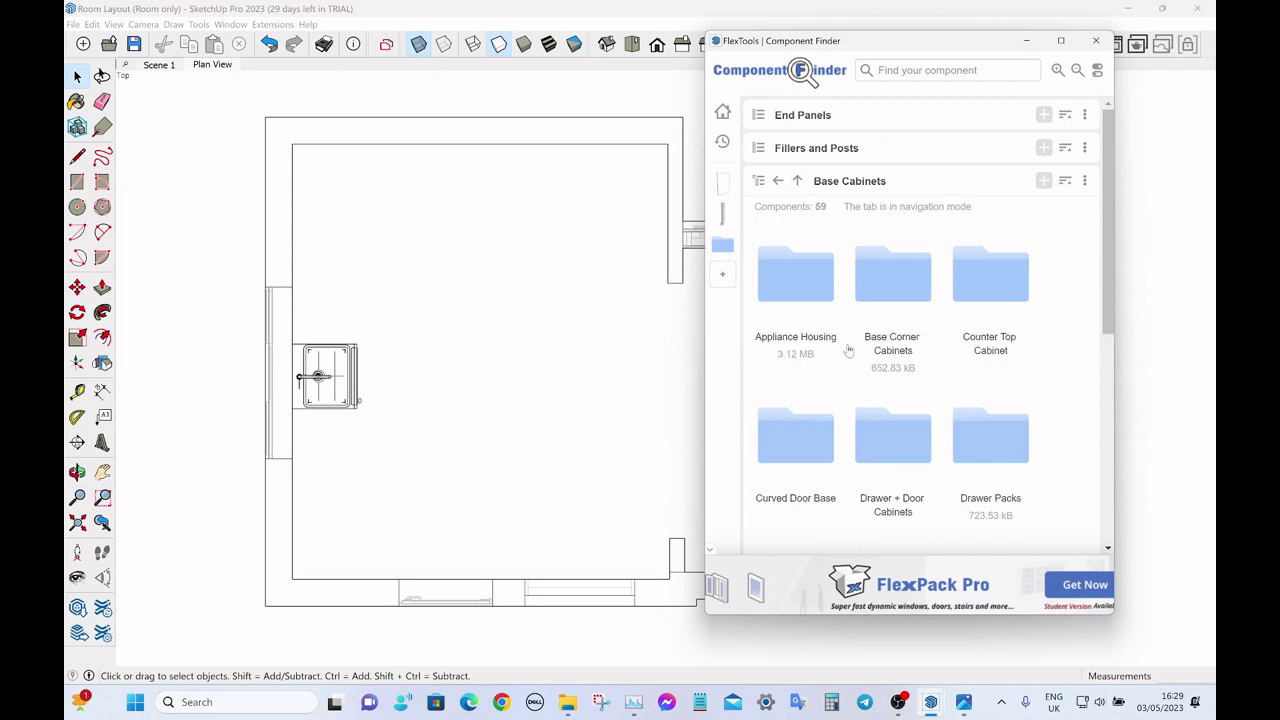
click(797, 279)
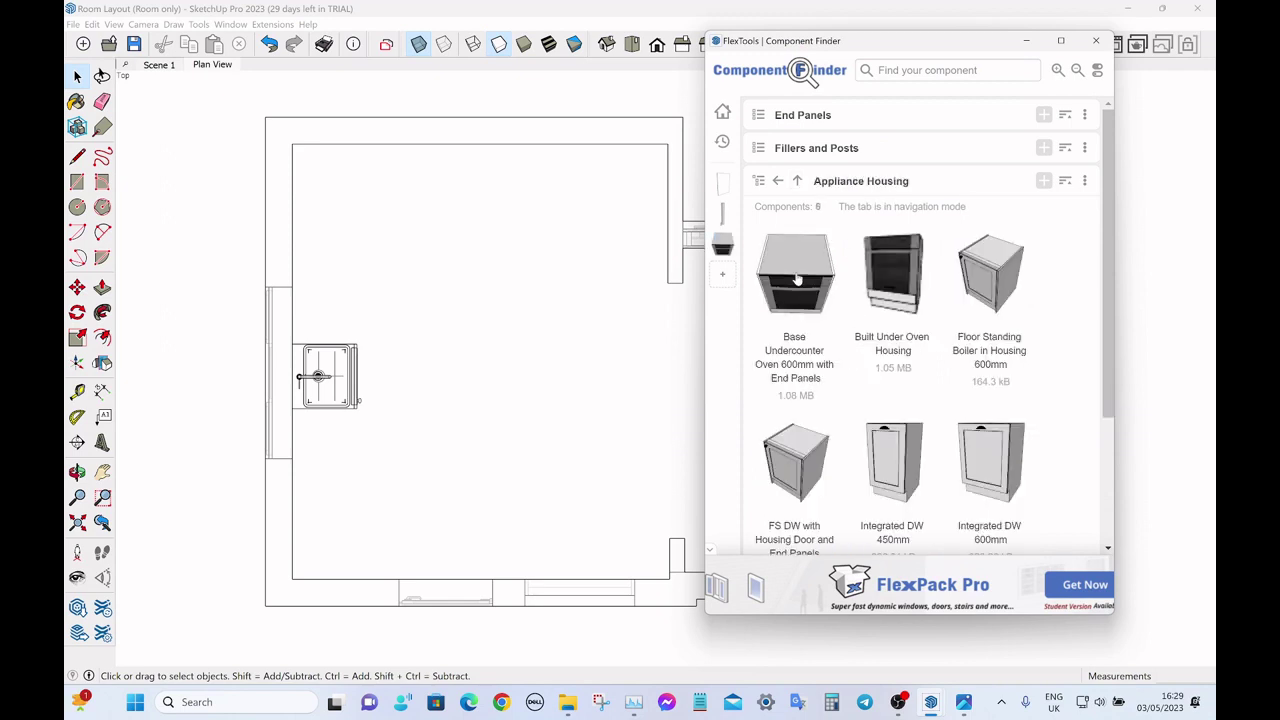
- Place the Integrated DW 600mm unit and move its back corner to the sink cabinet's upper back corner on the left wall
scroll(980, 330, down, 3)
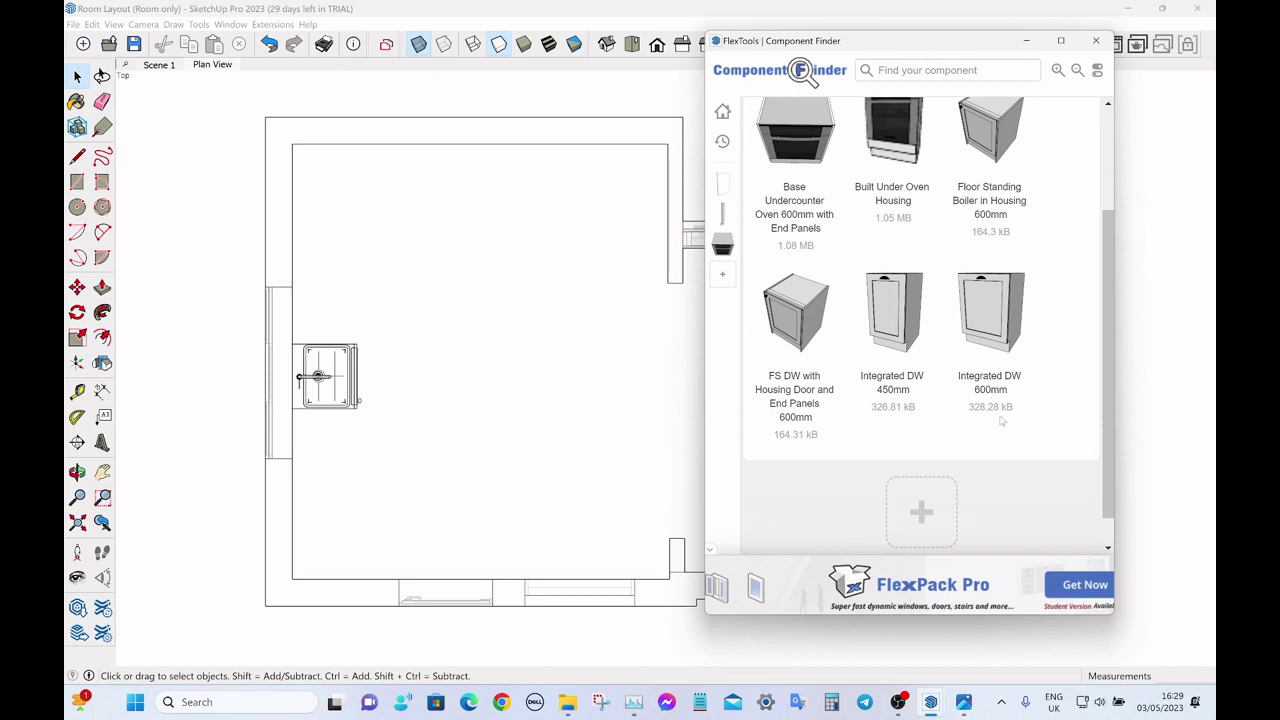
click(980, 313)
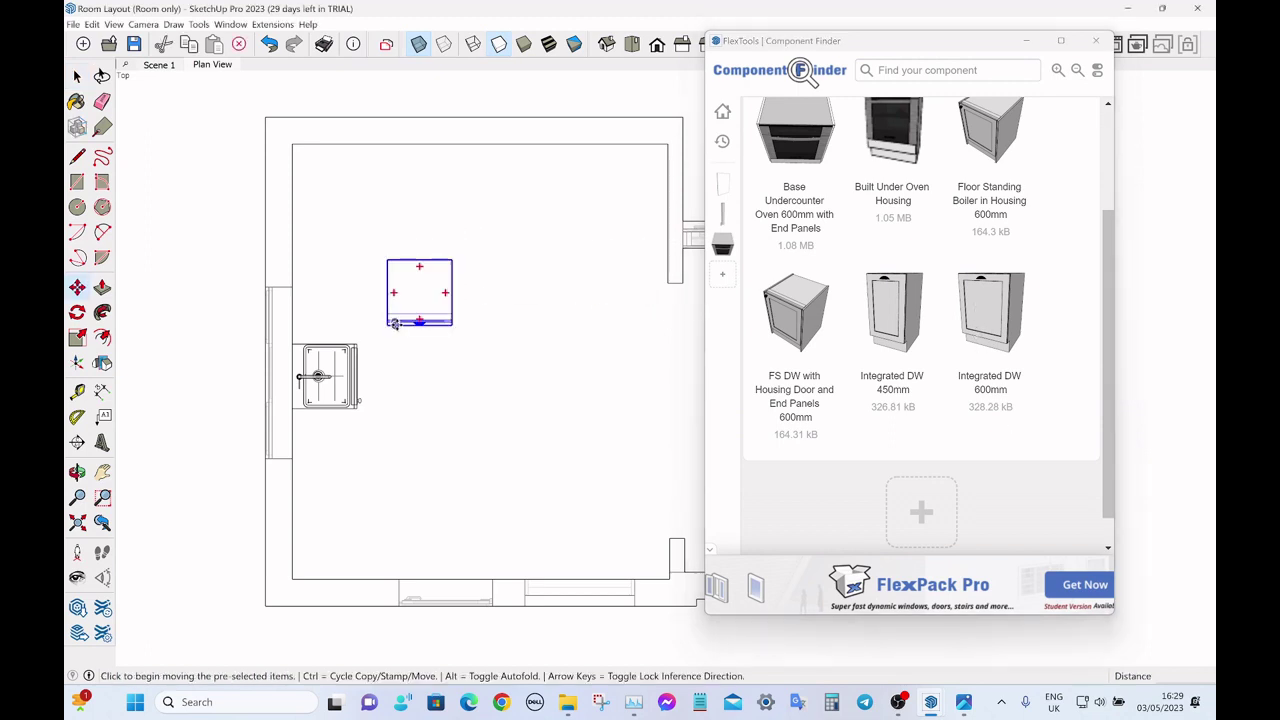
click(388, 326)
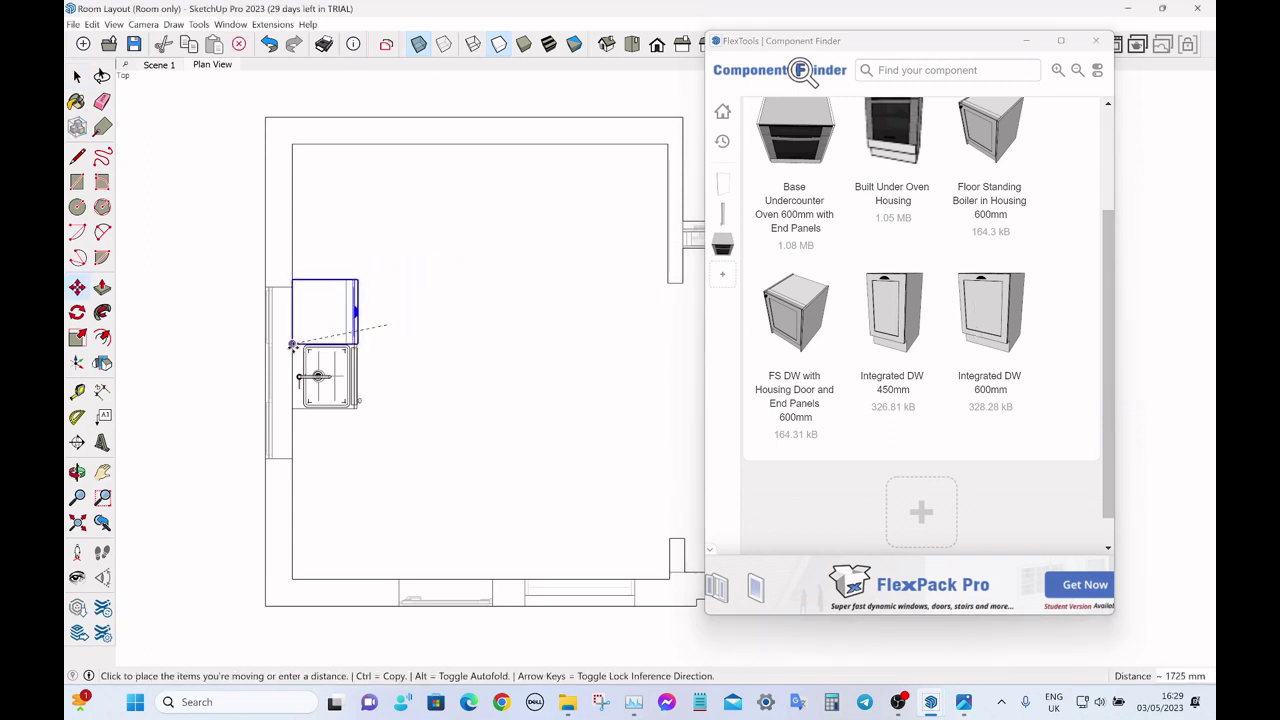
click(292, 345)
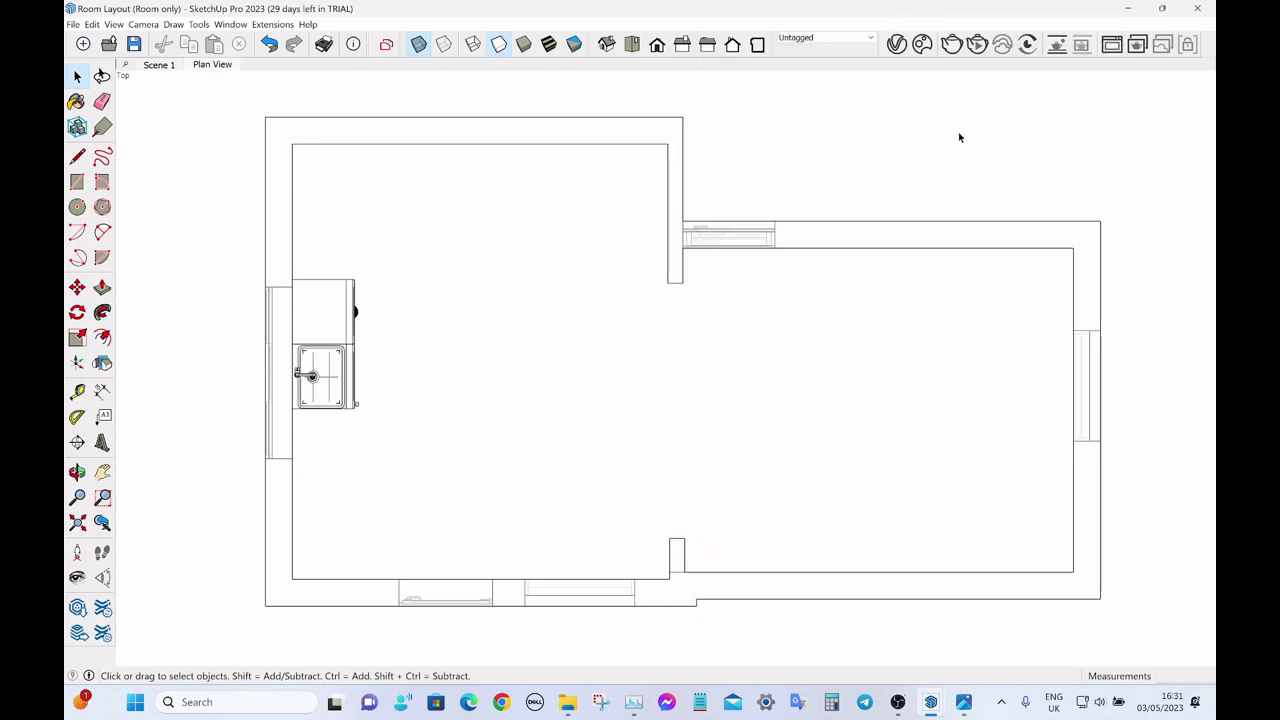
- Copy the integrated dishwasher unit 1200 mm down the left wall, directly below the sink cabinet
click(325, 323)
key(m)
key(ctrl)
click(292, 280)
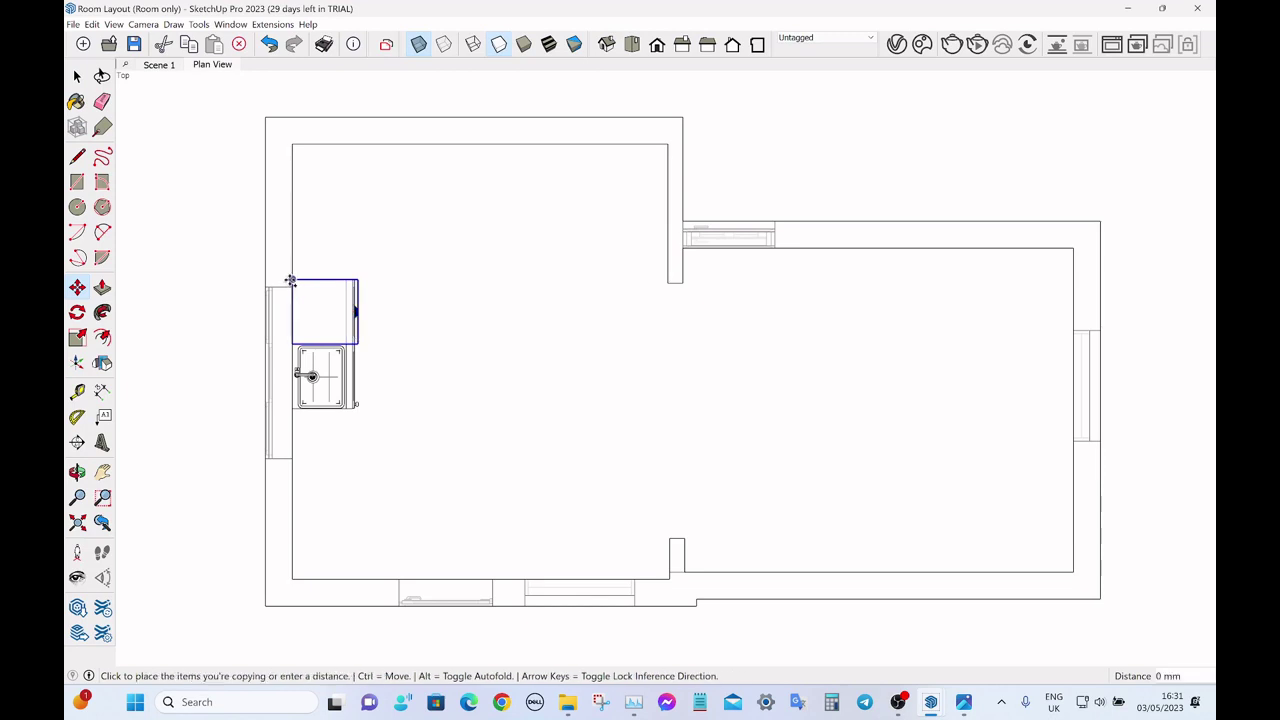
click(292, 410)
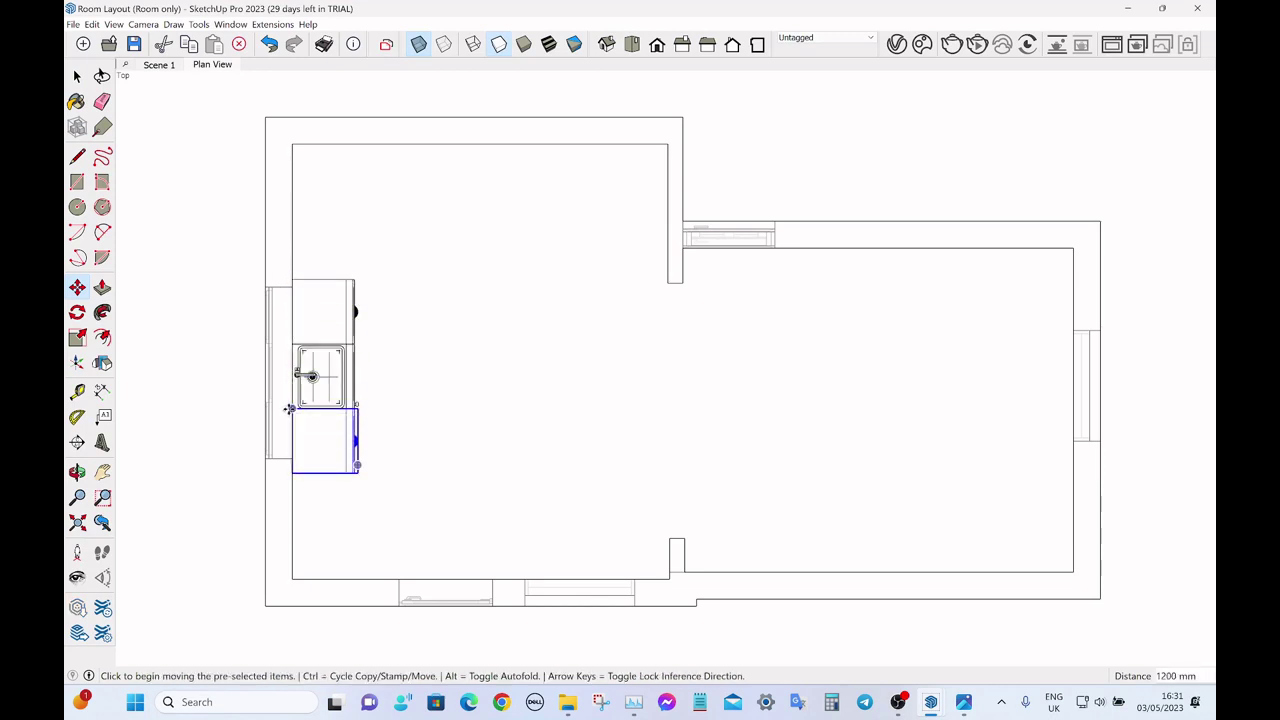
key(space)
click(208, 365)
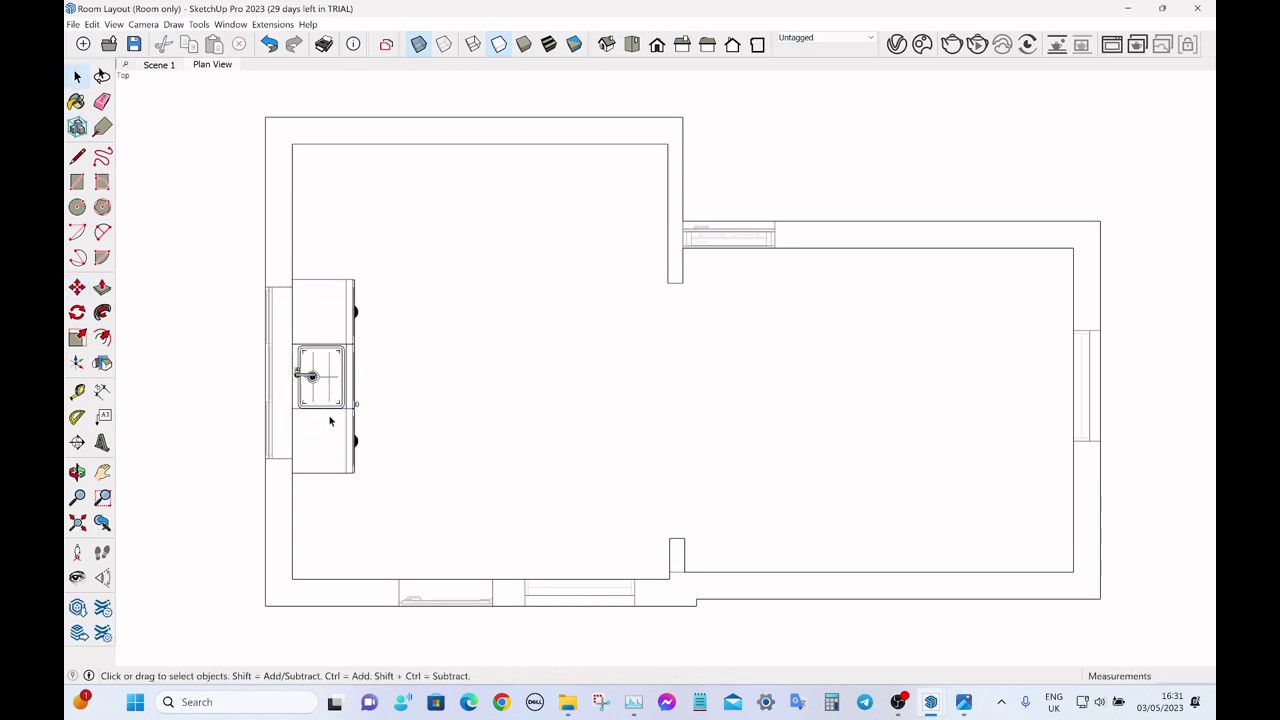
- Measure the free wall length from the copied unit's lower back corner to the room's lower left corner
key(t)
click(292, 472)
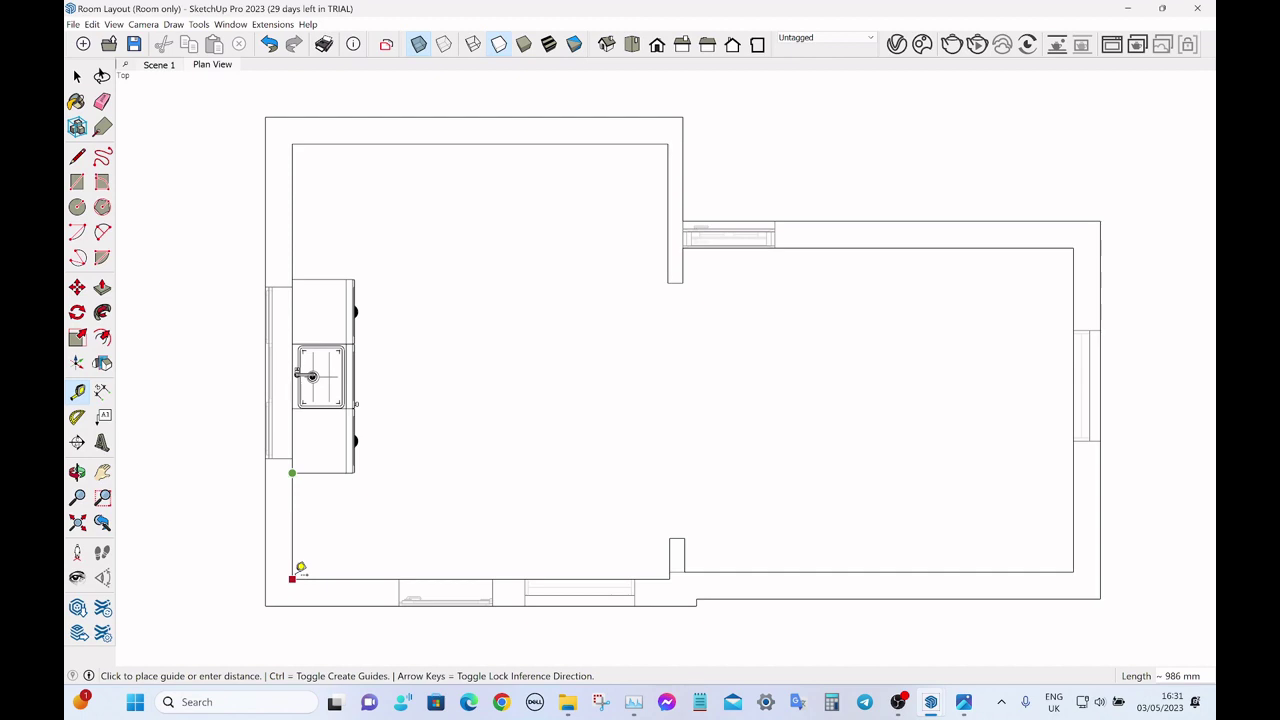
key(space)
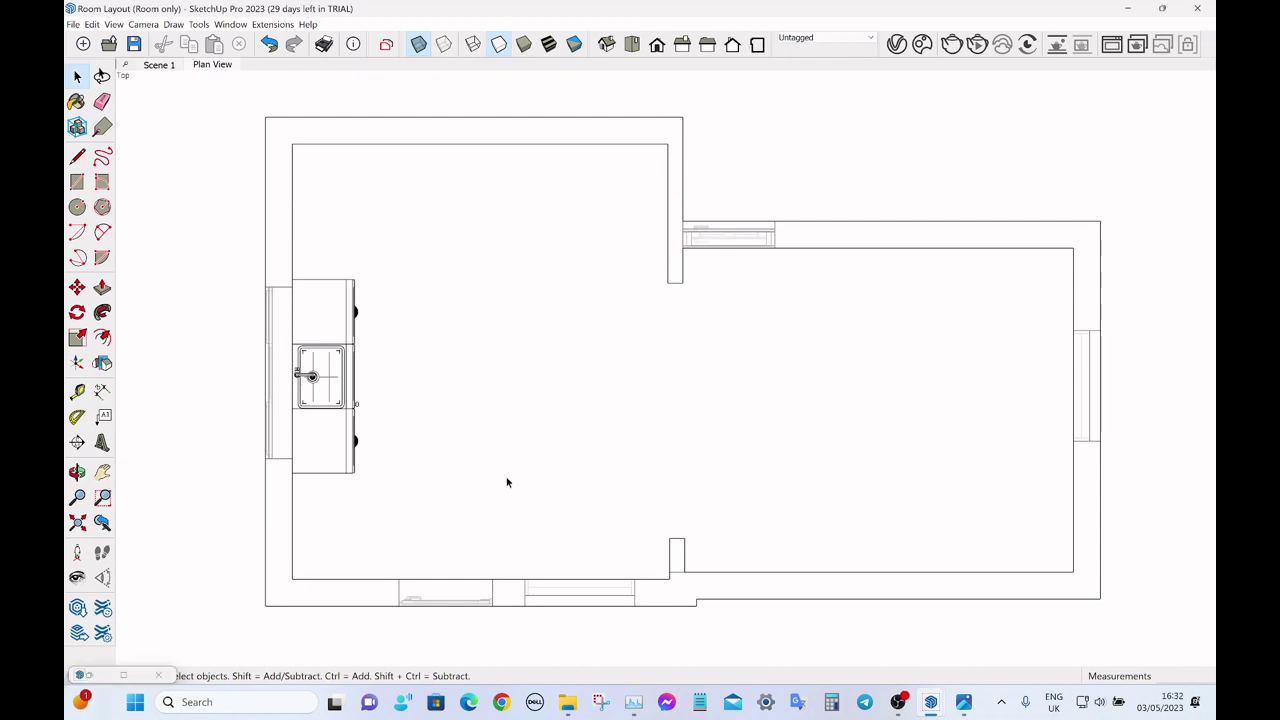
- Restore the Component Finder and open the Full Height Doors folder inside Base Cabinets
click(120, 677)
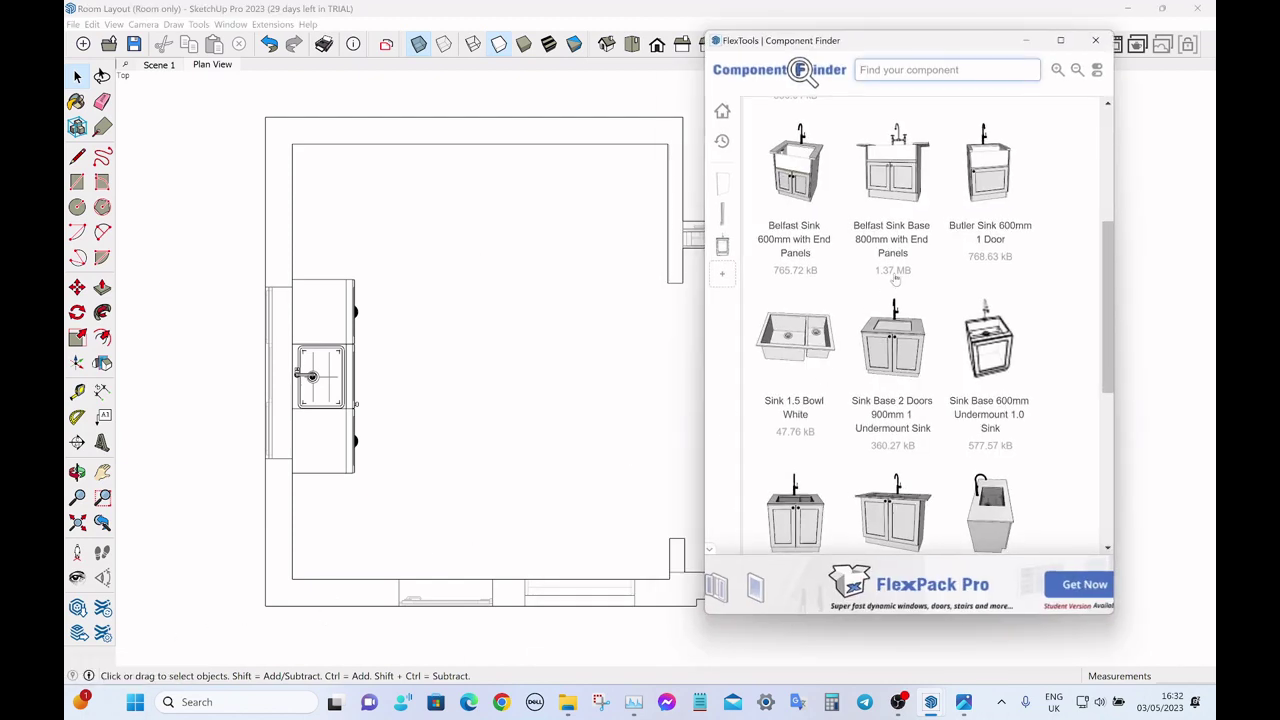
click(797, 180)
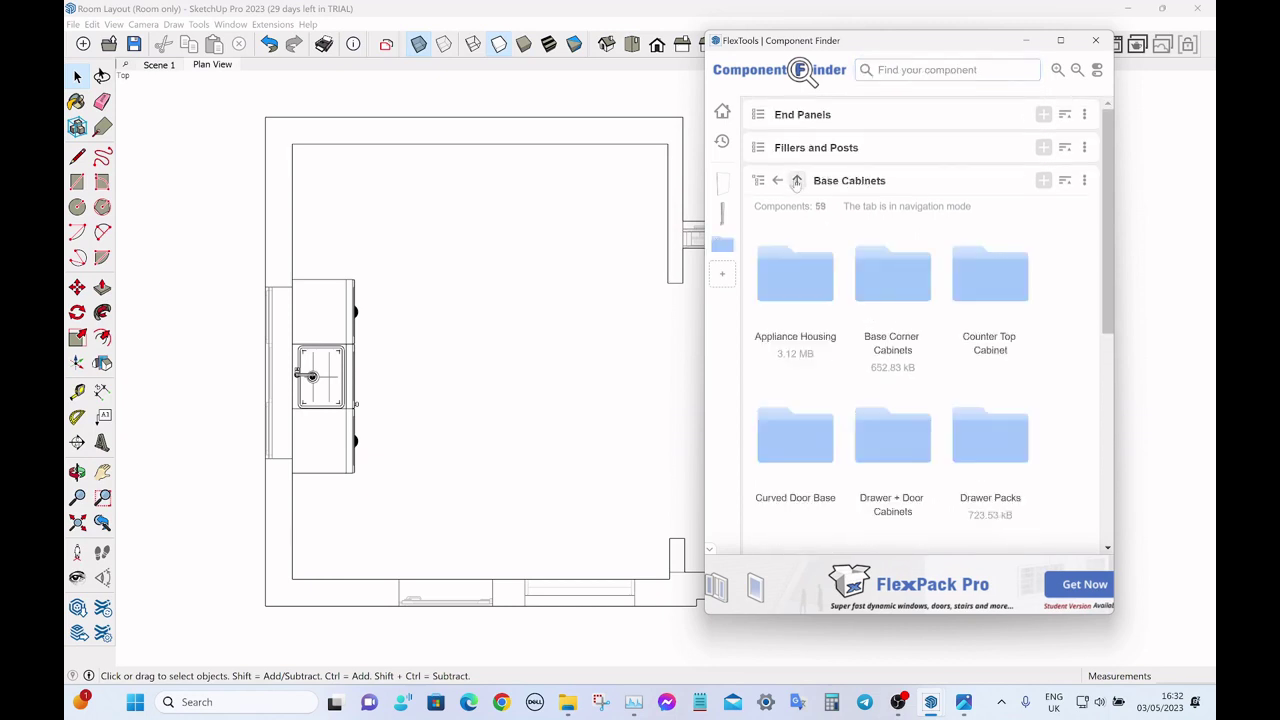
scroll(806, 430, down, 8)
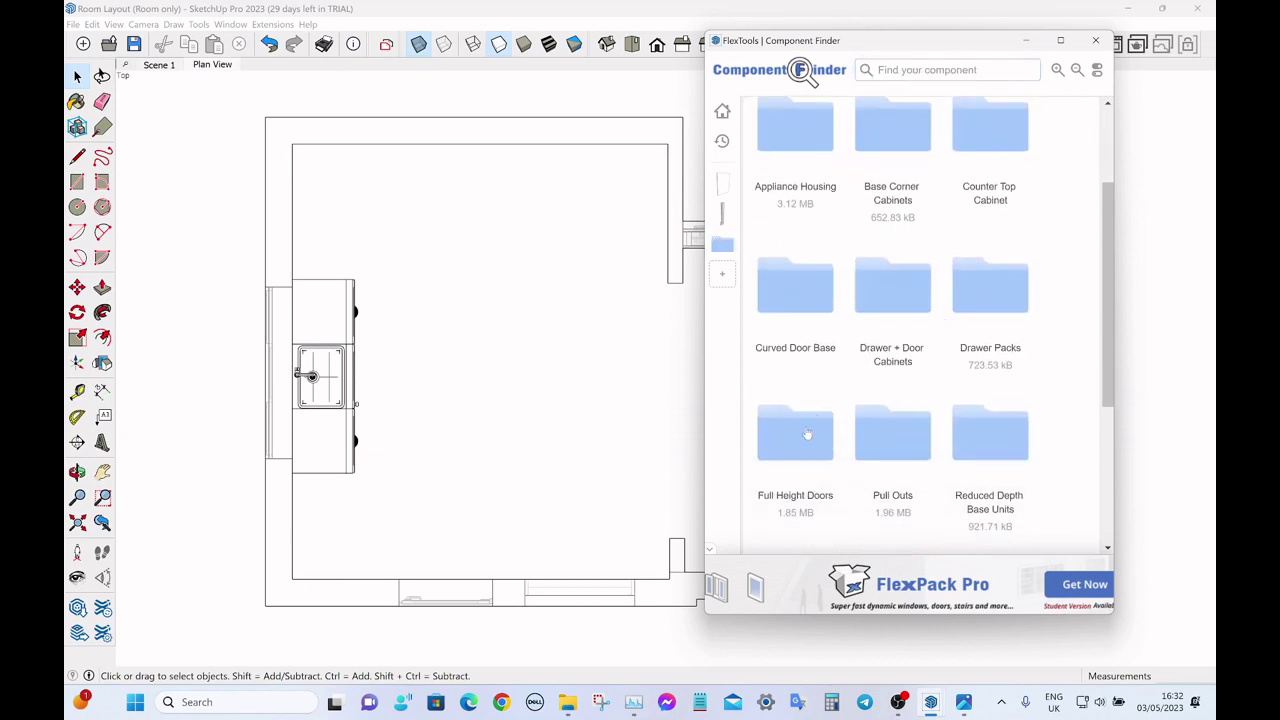
scroll(812, 424, down, 3)
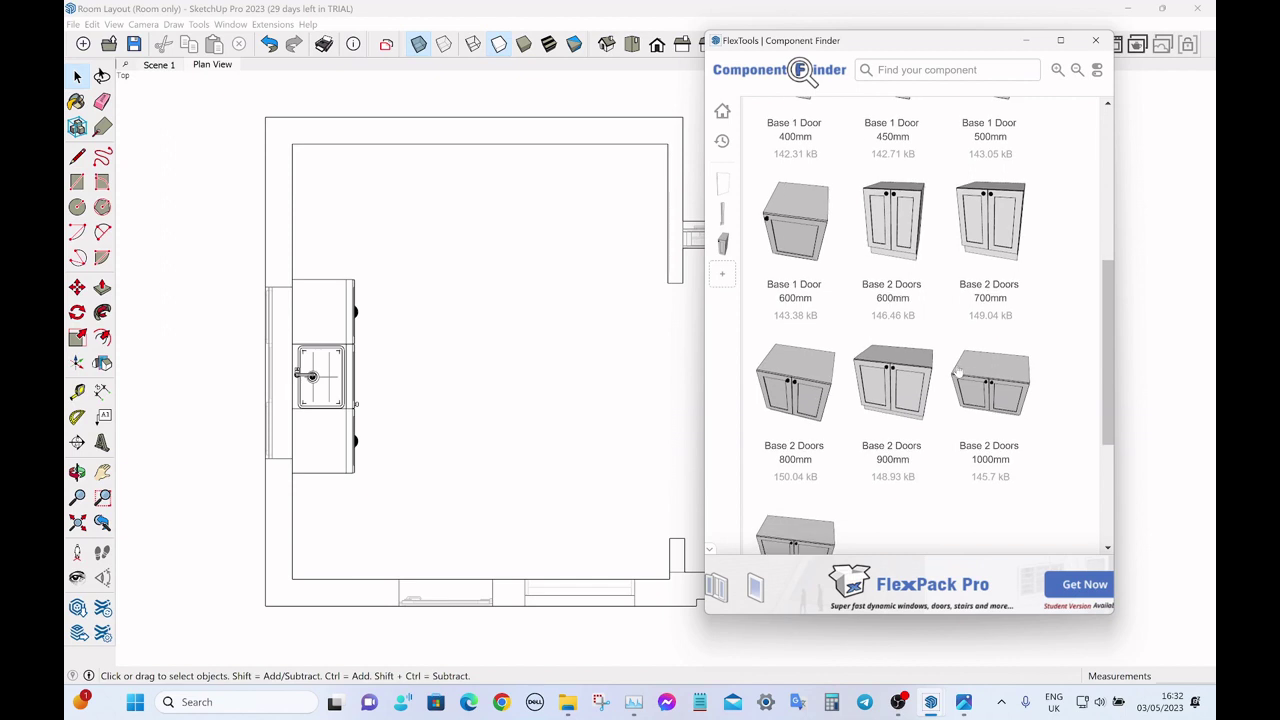
- Place the Base 2 Doors 1000mm cabinet and move its upper back corner to the lower back corner of the copied unit
click(1005, 387)
click(485, 530)
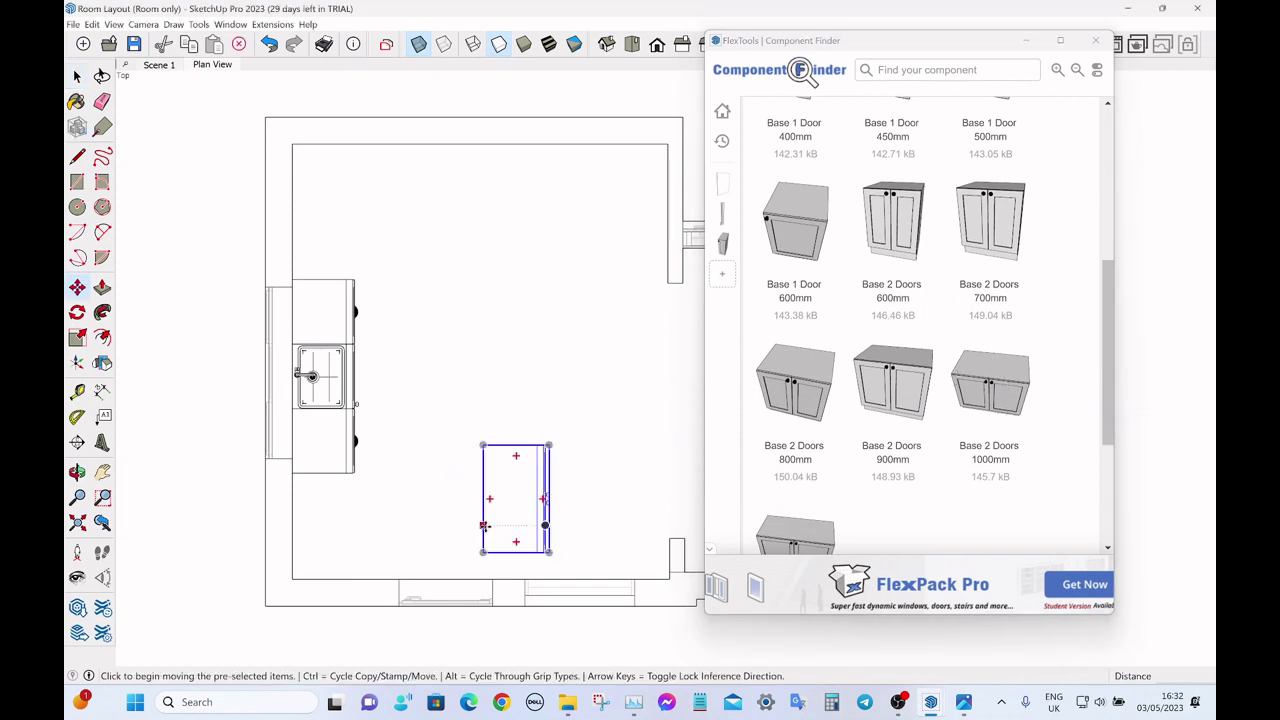
click(483, 445)
click(292, 476)
key(space)
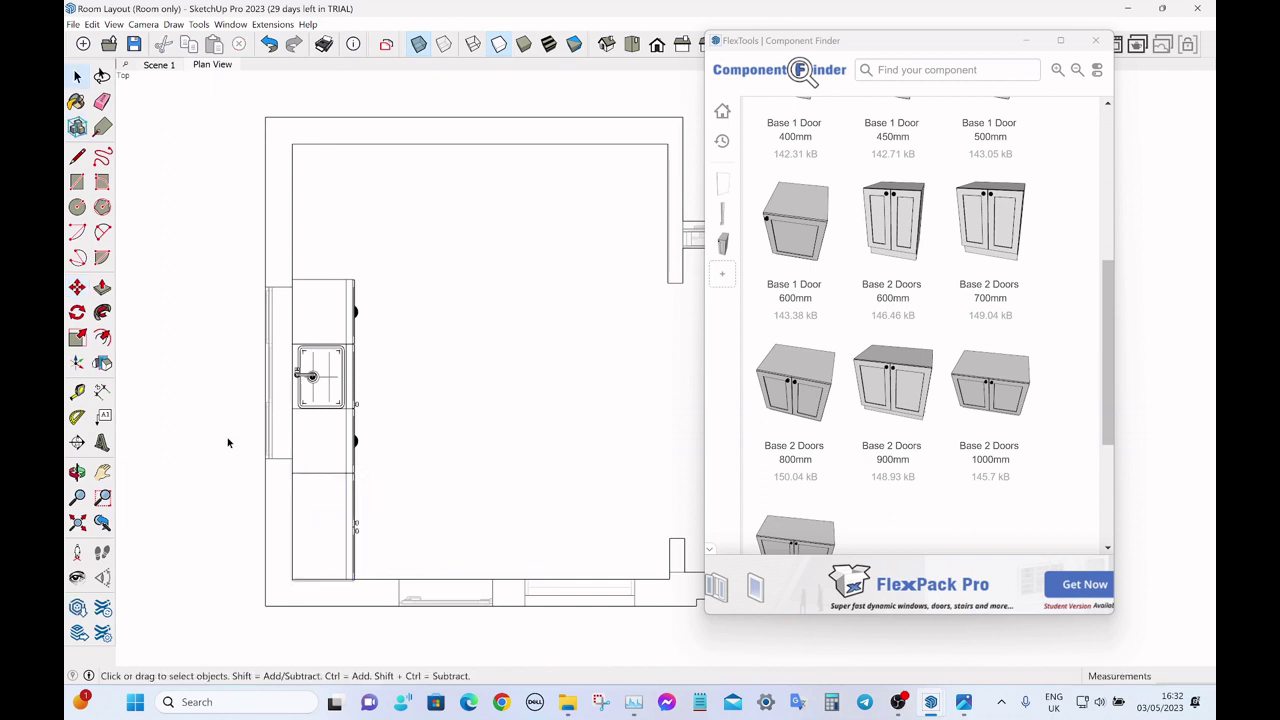
- Move all four cabinets up the left wall, leaving a gap of about 120 mm to the lower wall, and minimize the Component Finder
drag(280, 258, 384, 589)
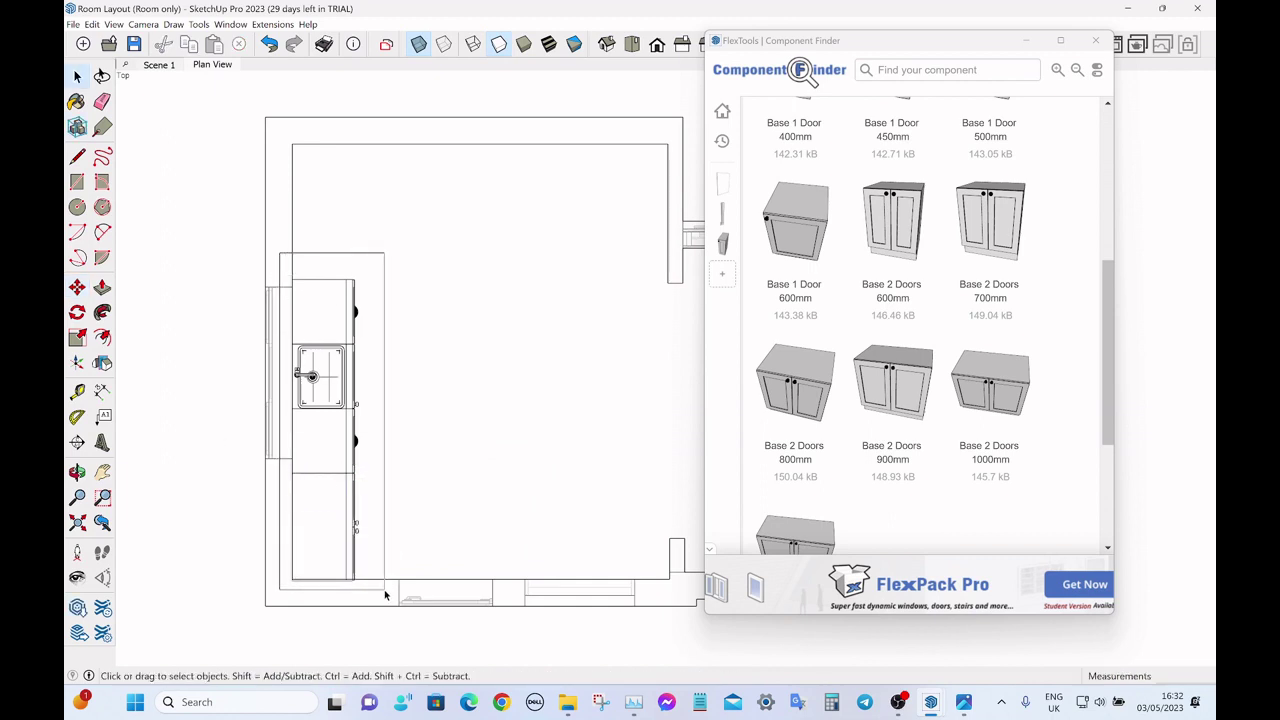
key(m)
click(392, 541)
click(391, 529)
key(space)
click(186, 383)
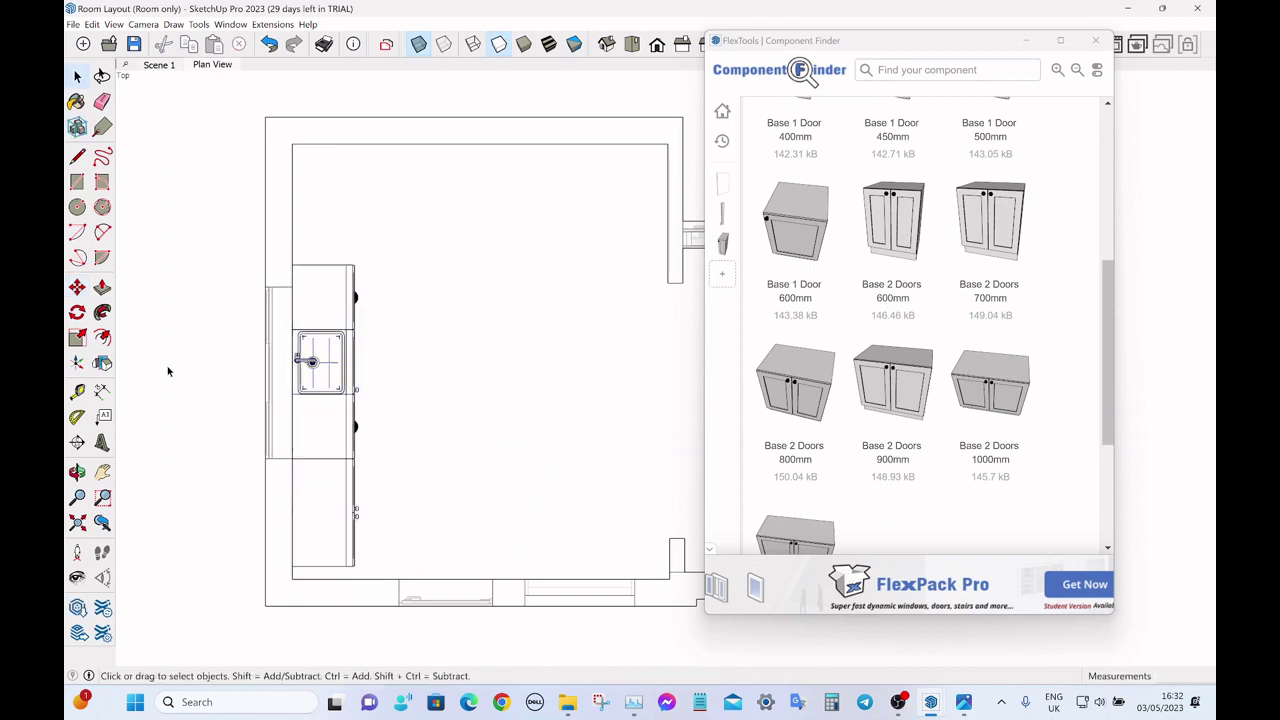
click(1028, 42)
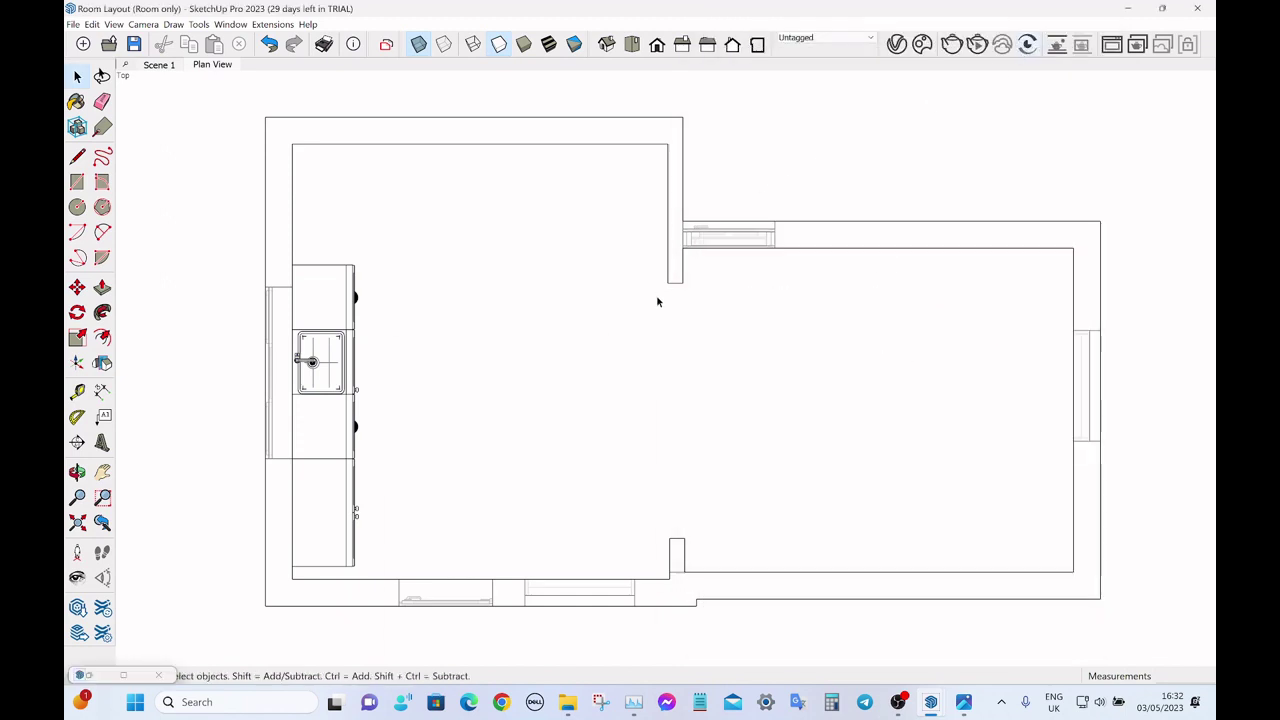
click(326, 491)
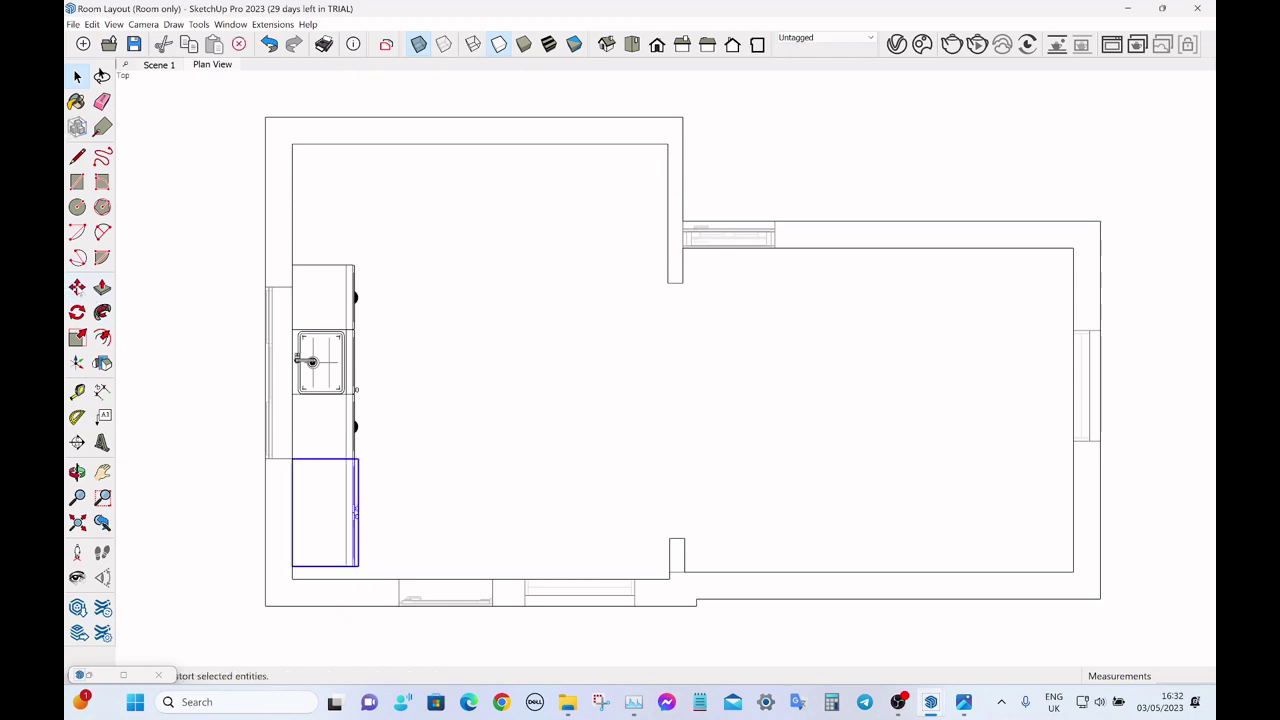
key(m)
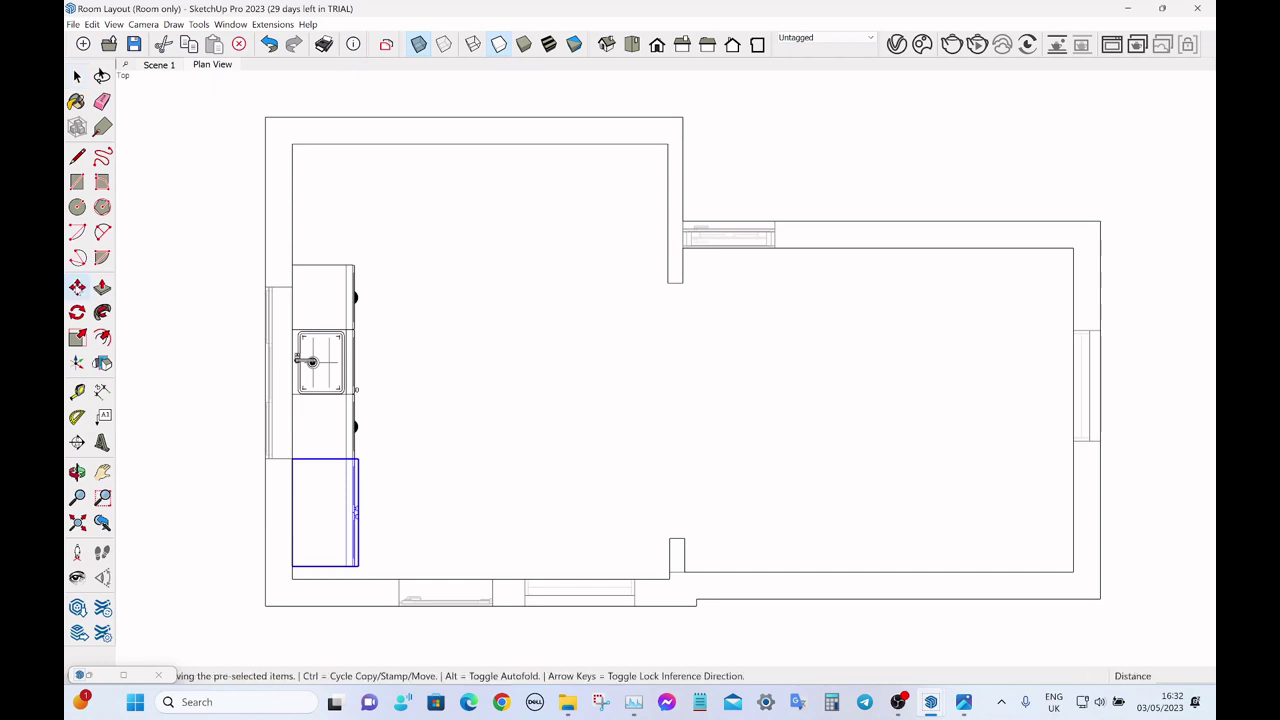
key(space)
click(176, 311)
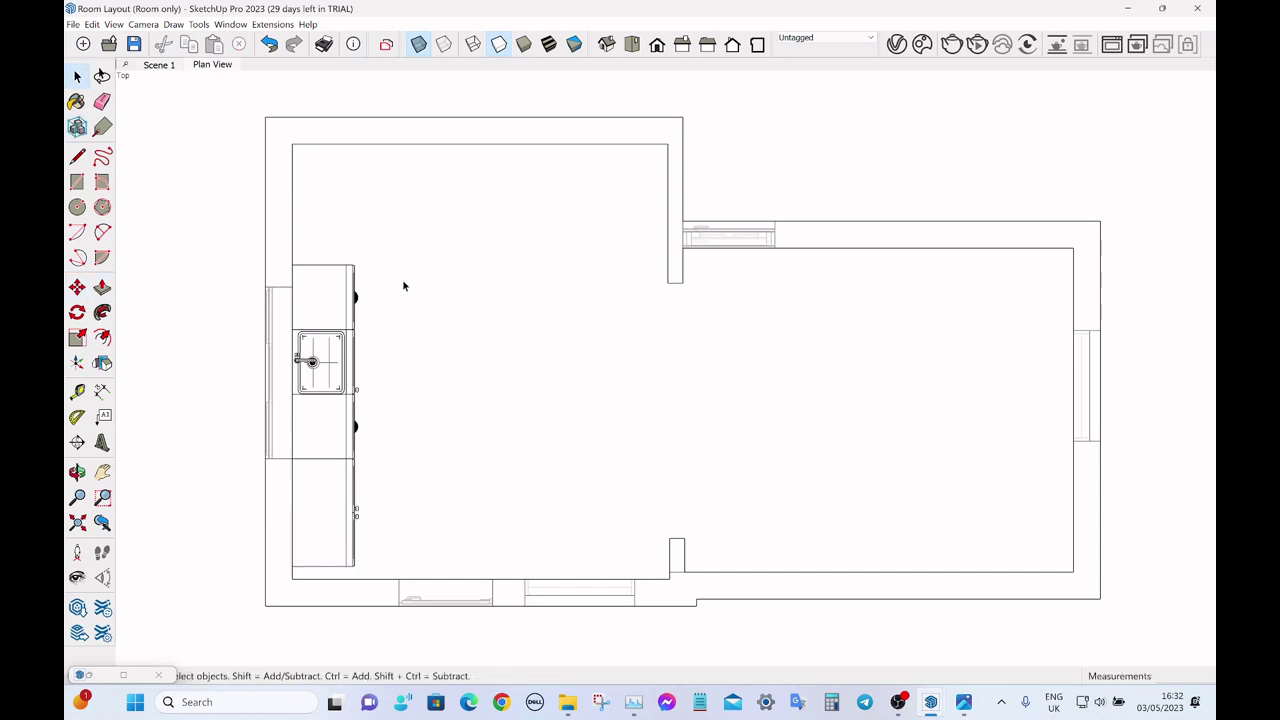
- Measure the gap between the two-door cabinet's lower back corner and the room corner
scroll(270, 595, up, 5)
key(t)
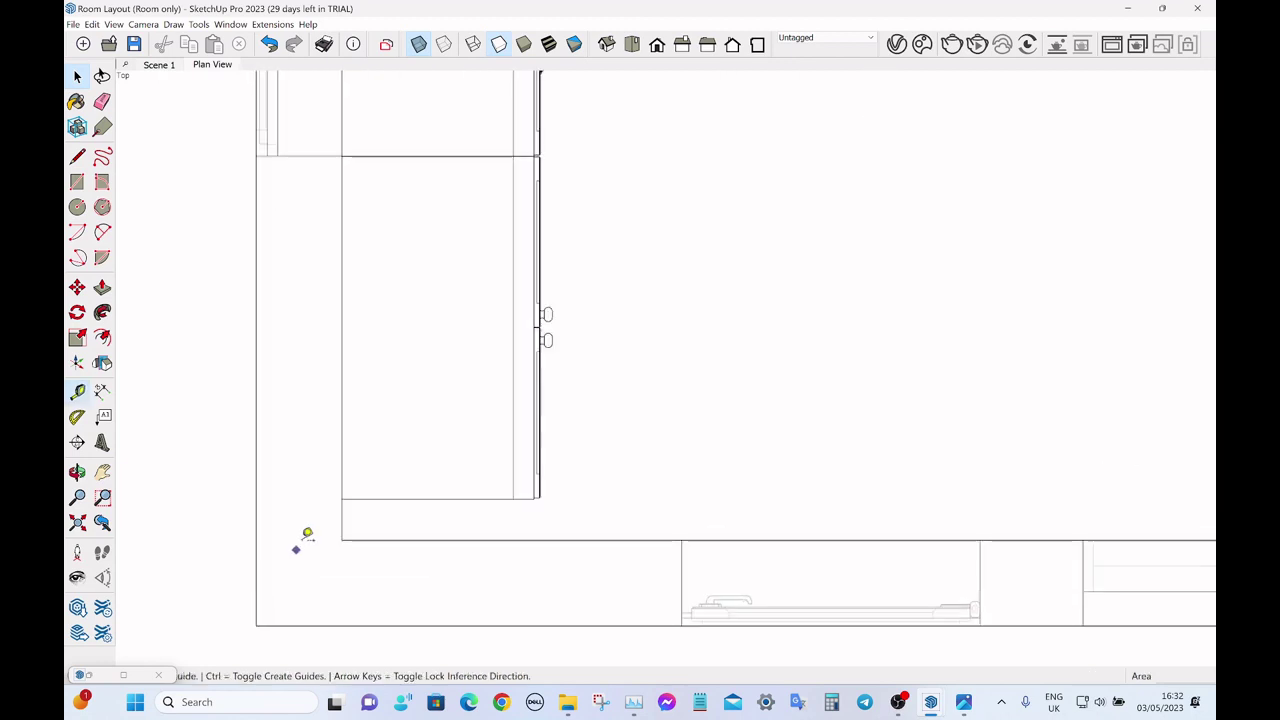
click(341, 498)
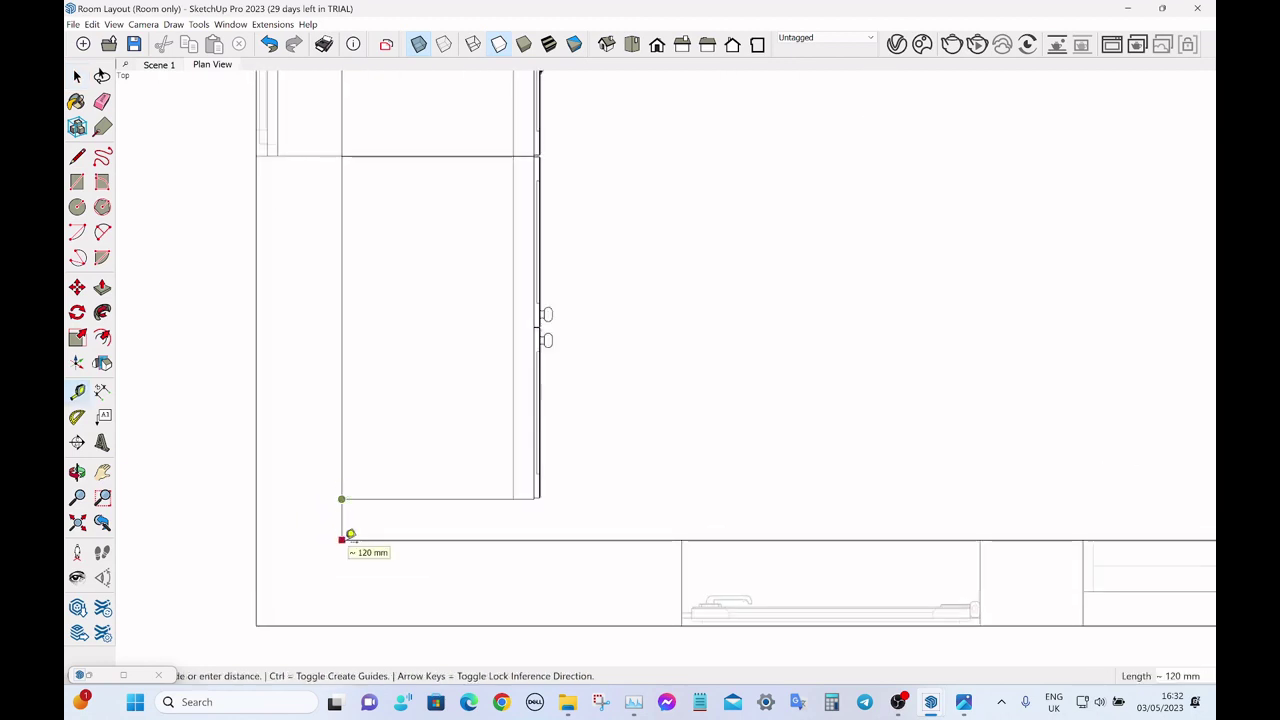
key(space)
scroll(343, 525, down, 8)
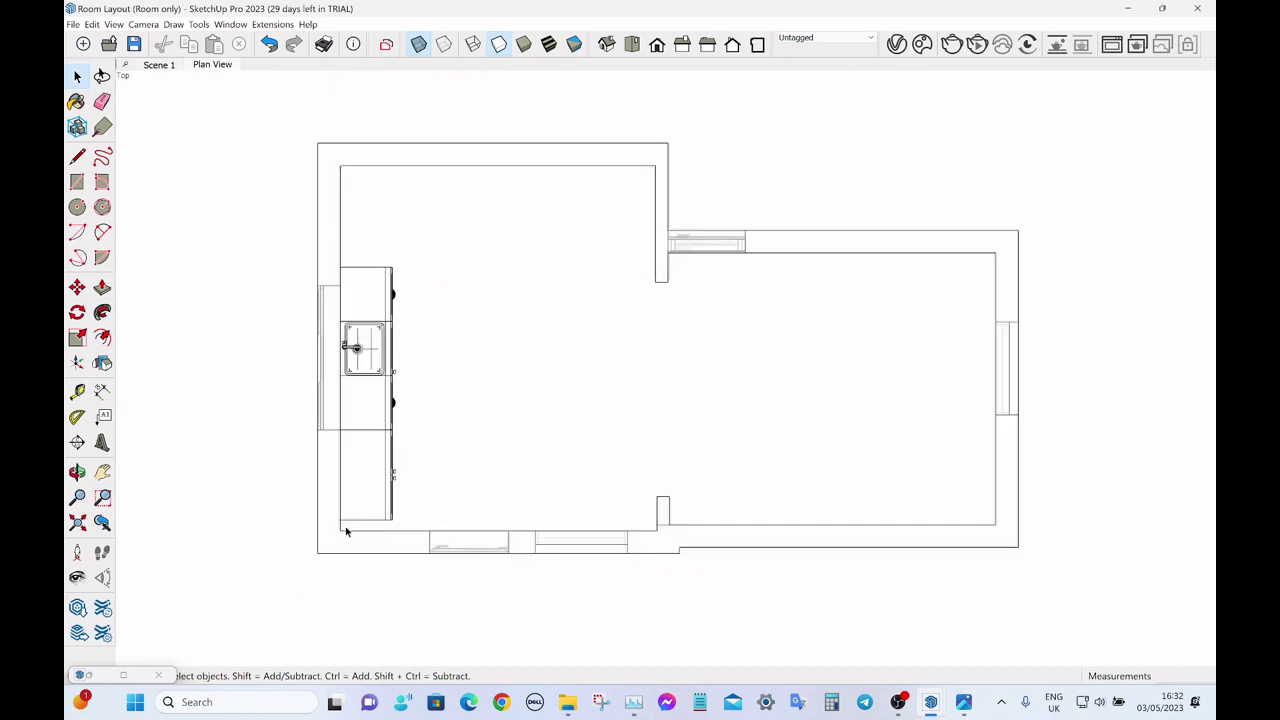
- Place the Base Filler 30mm from the Fillers and Posts collection beside the two-door cabinet and minimize the Component Finder
click(101, 679)
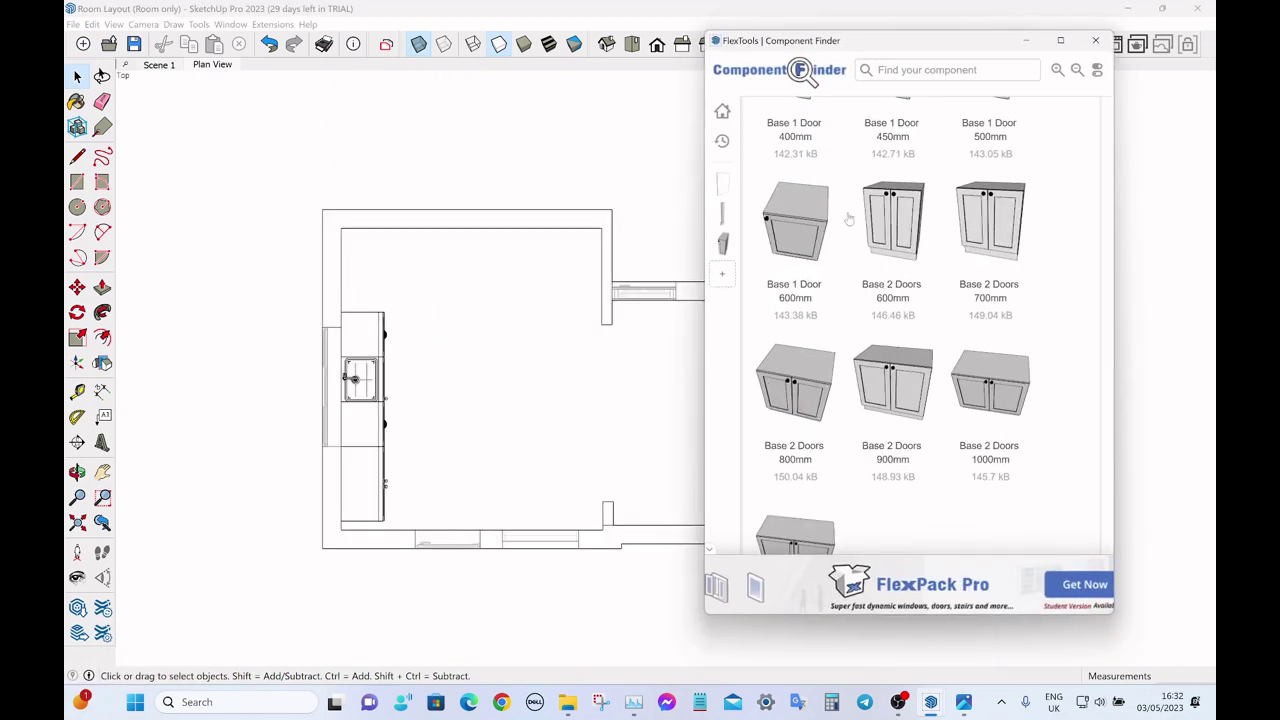
scroll(950, 180, up, 5)
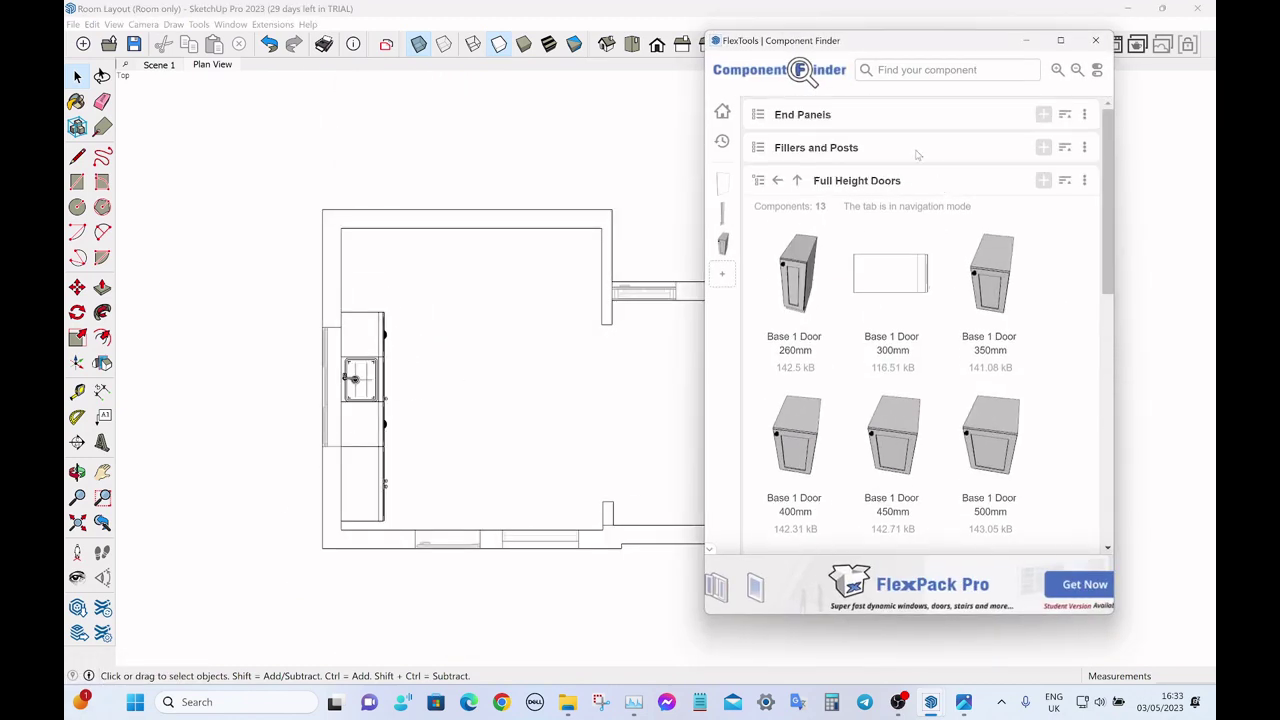
click(917, 152)
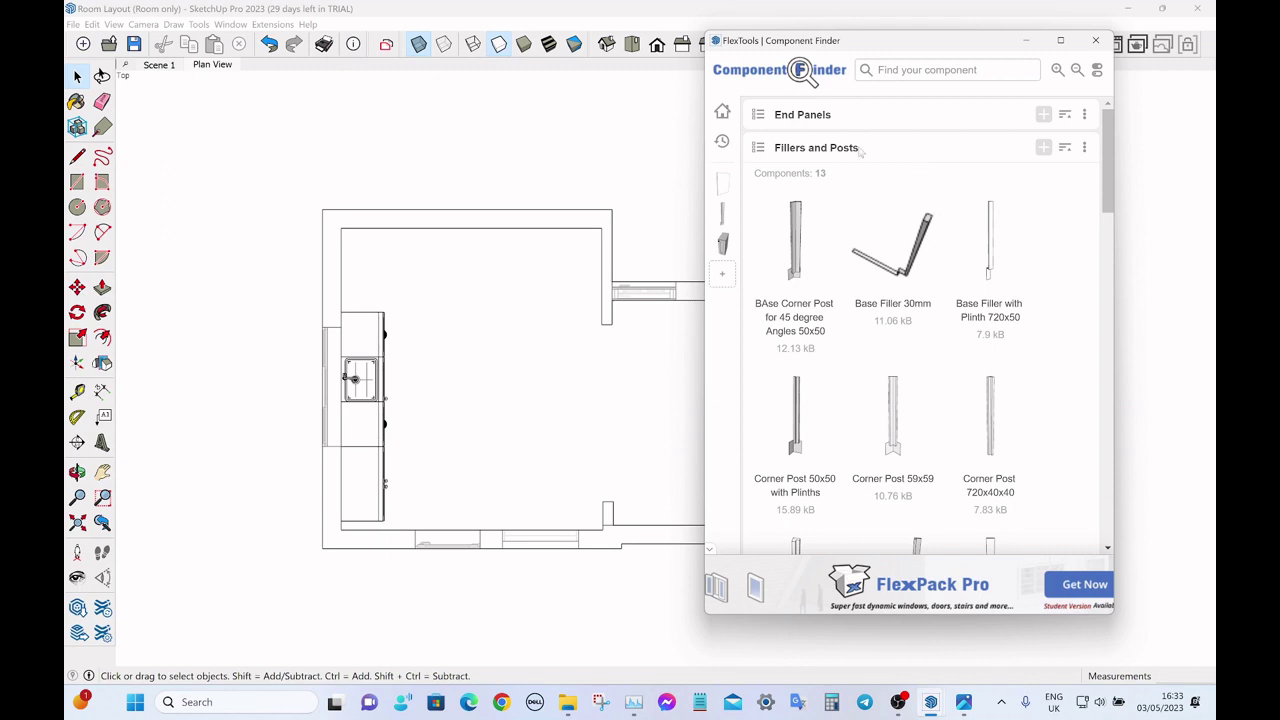
click(898, 272)
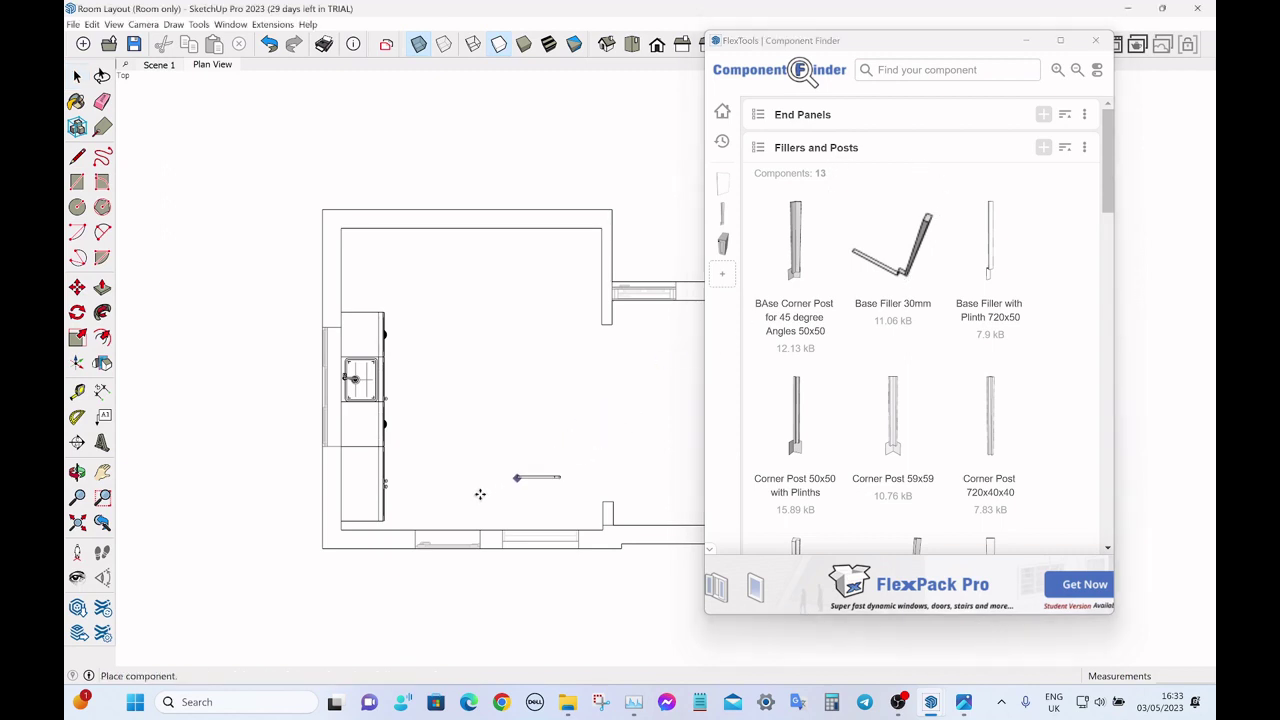
click(418, 508)
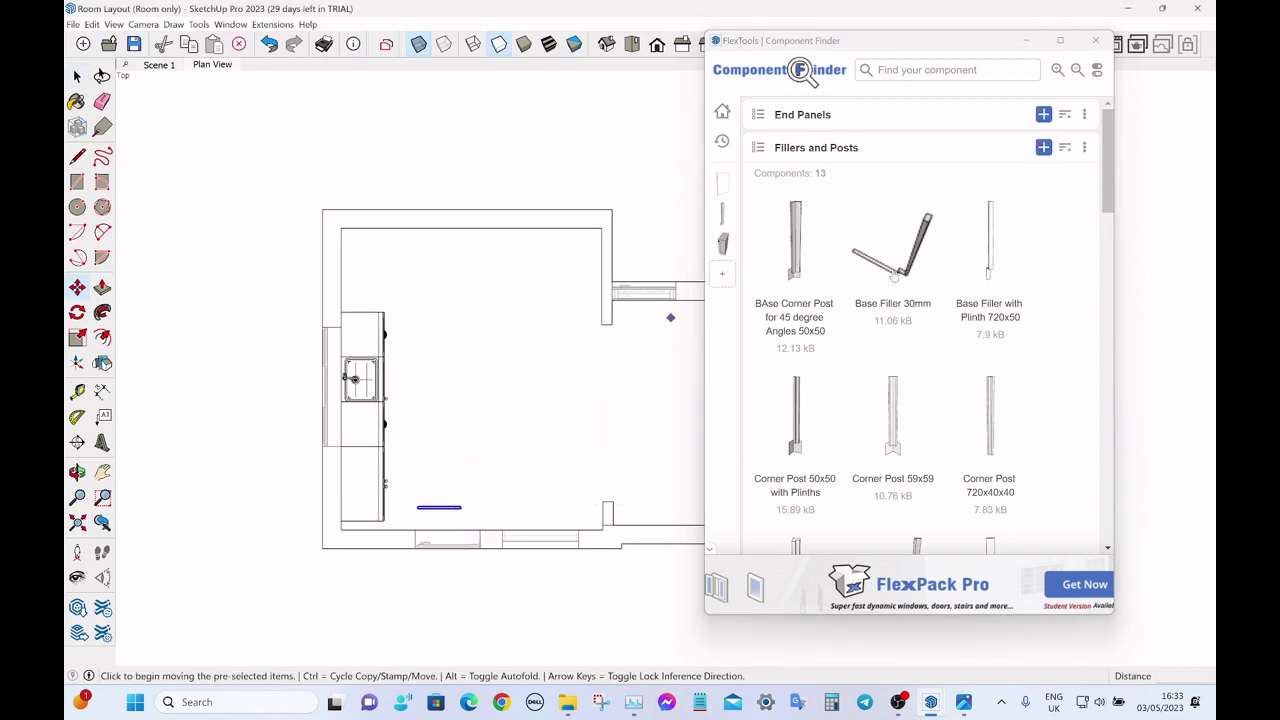
click(1025, 40)
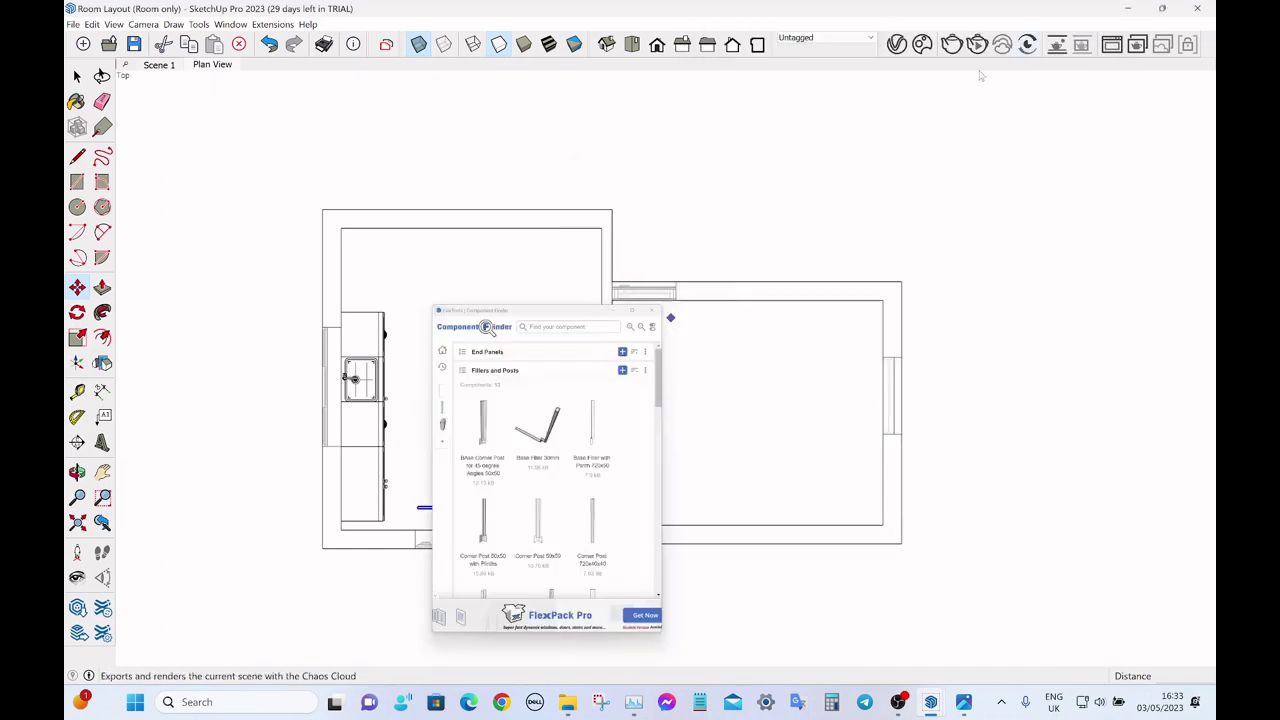
- Move the base filler flush against the lower end of the two-door cabinet, aligned with the left wall
scroll(467, 498, up, 2)
scroll(391, 517, up, 4)
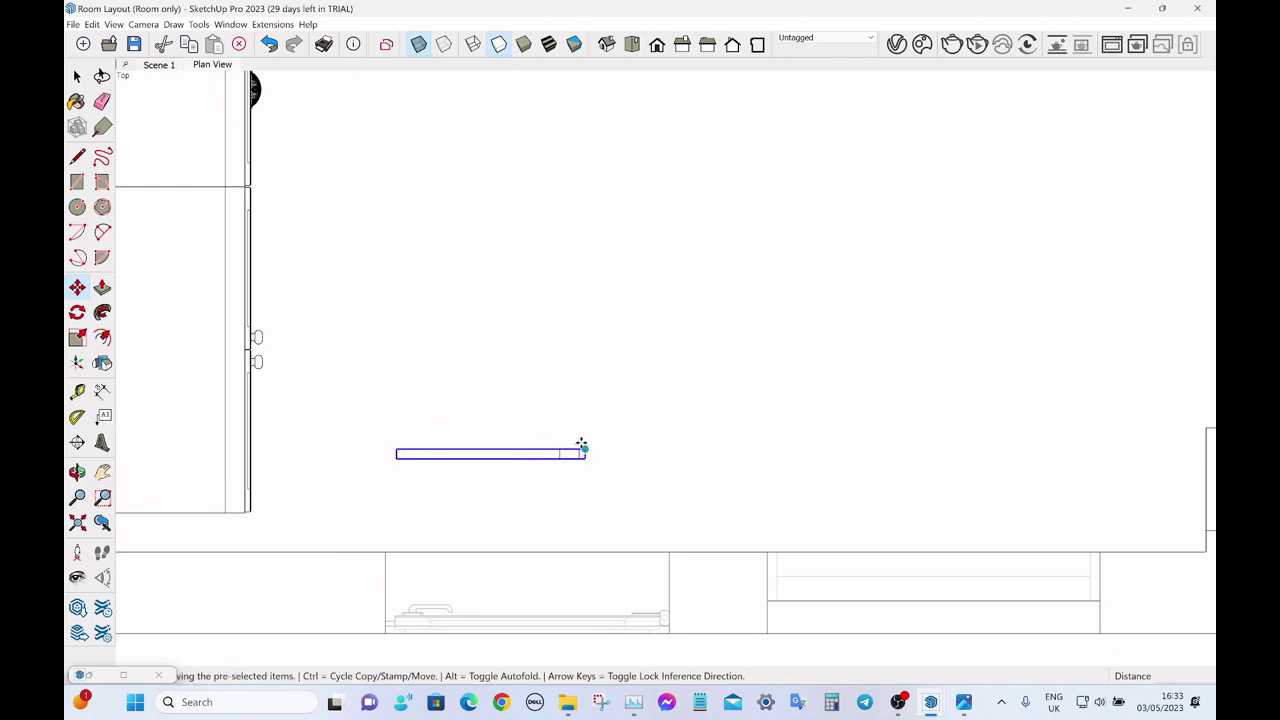
click(557, 448)
scroll(600, 430, up, 3)
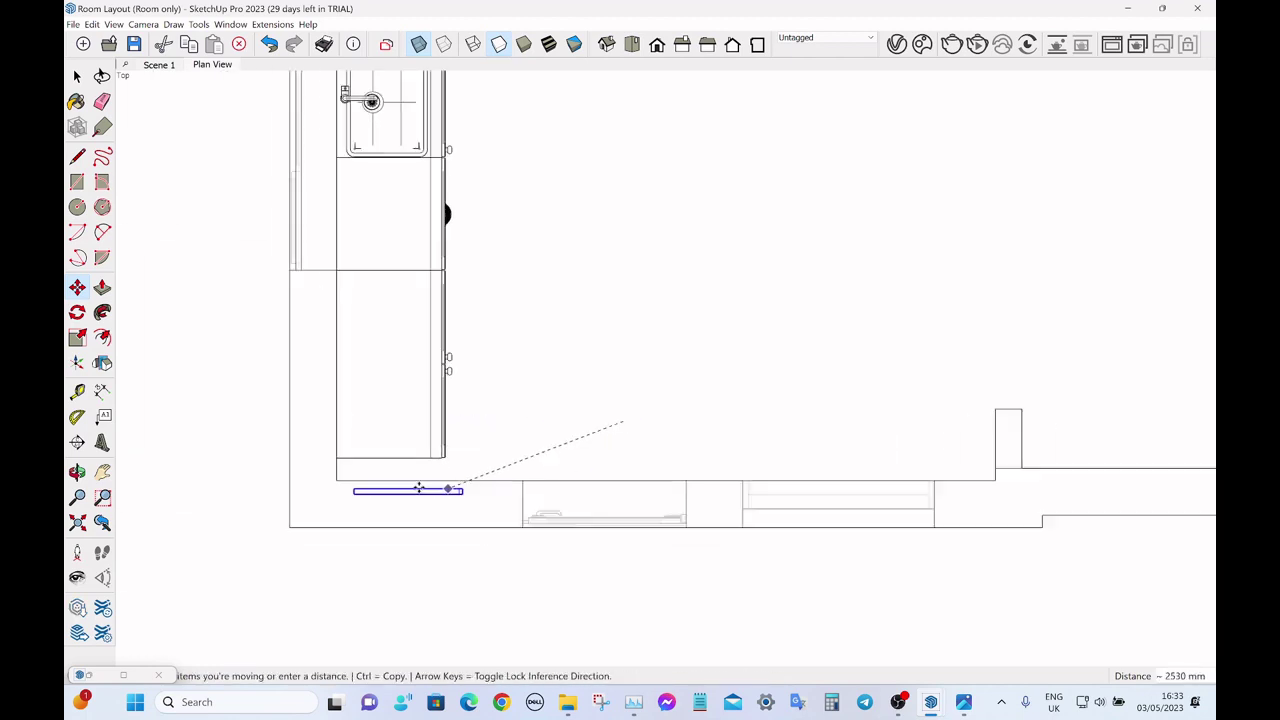
scroll(430, 450, up, 2)
click(434, 424)
key(space)
- Move the four base cabinets together with the base filler down until the filler sits flush in the lower room corner
scroll(630, 428, down, 5)
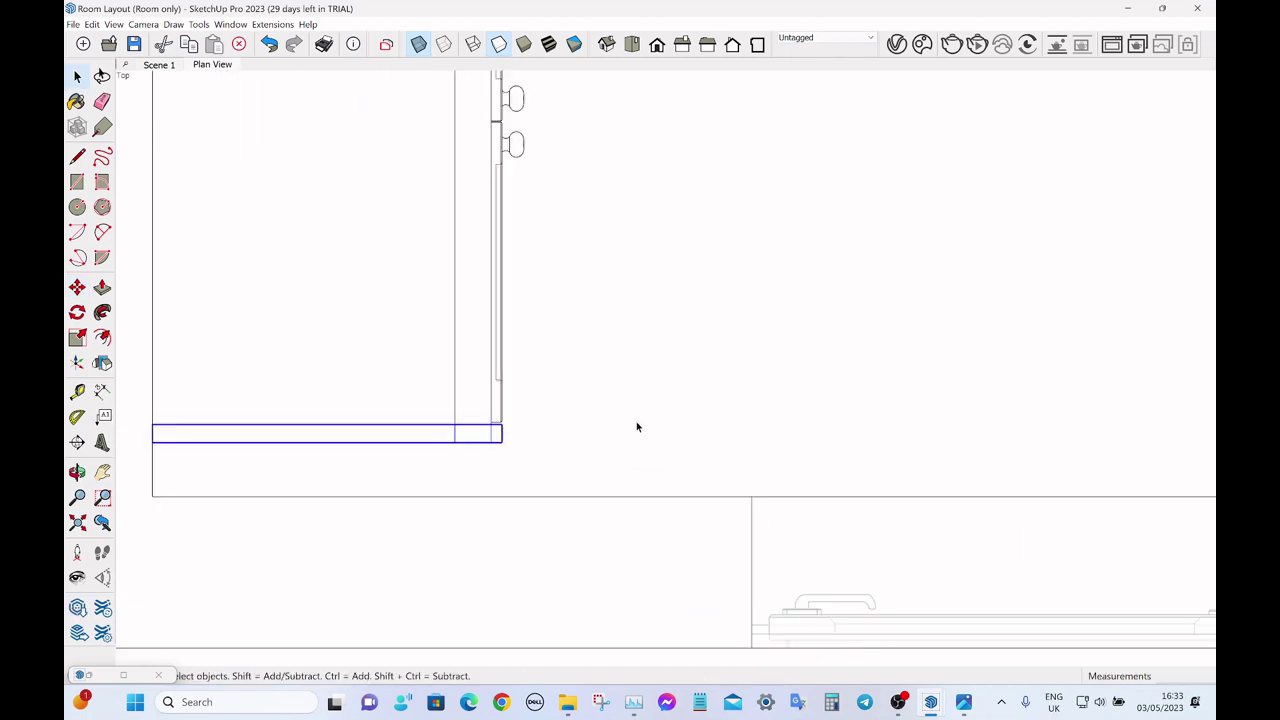
scroll(640, 430, down, 3)
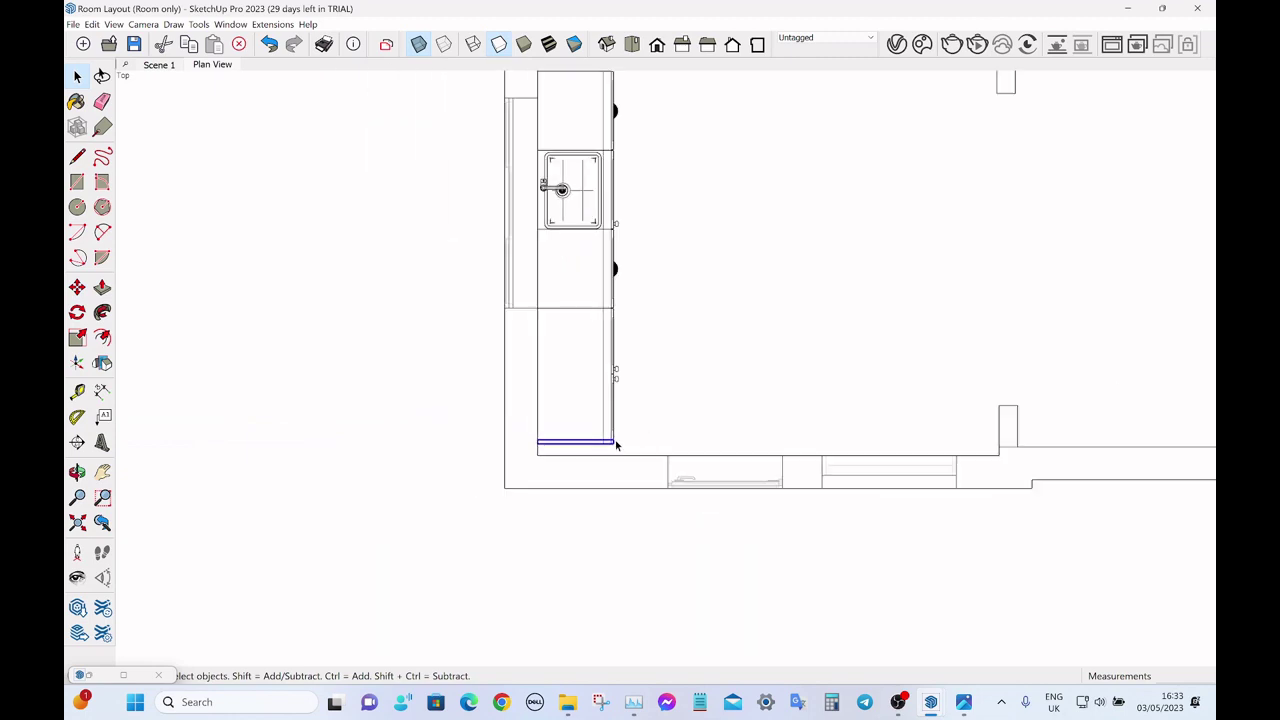
drag(553, 173, 660, 451)
scroll(588, 458, up, 4)
scroll(527, 428, up, 3)
key(m)
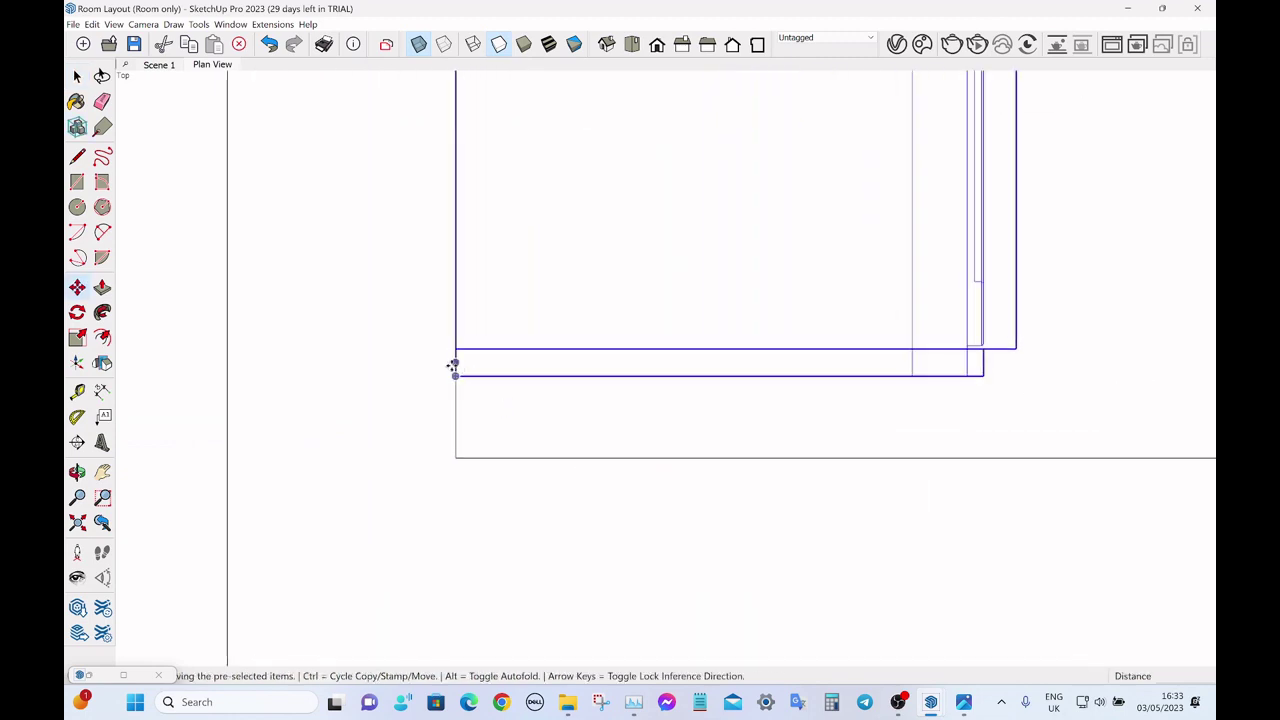
click(457, 374)
click(457, 451)
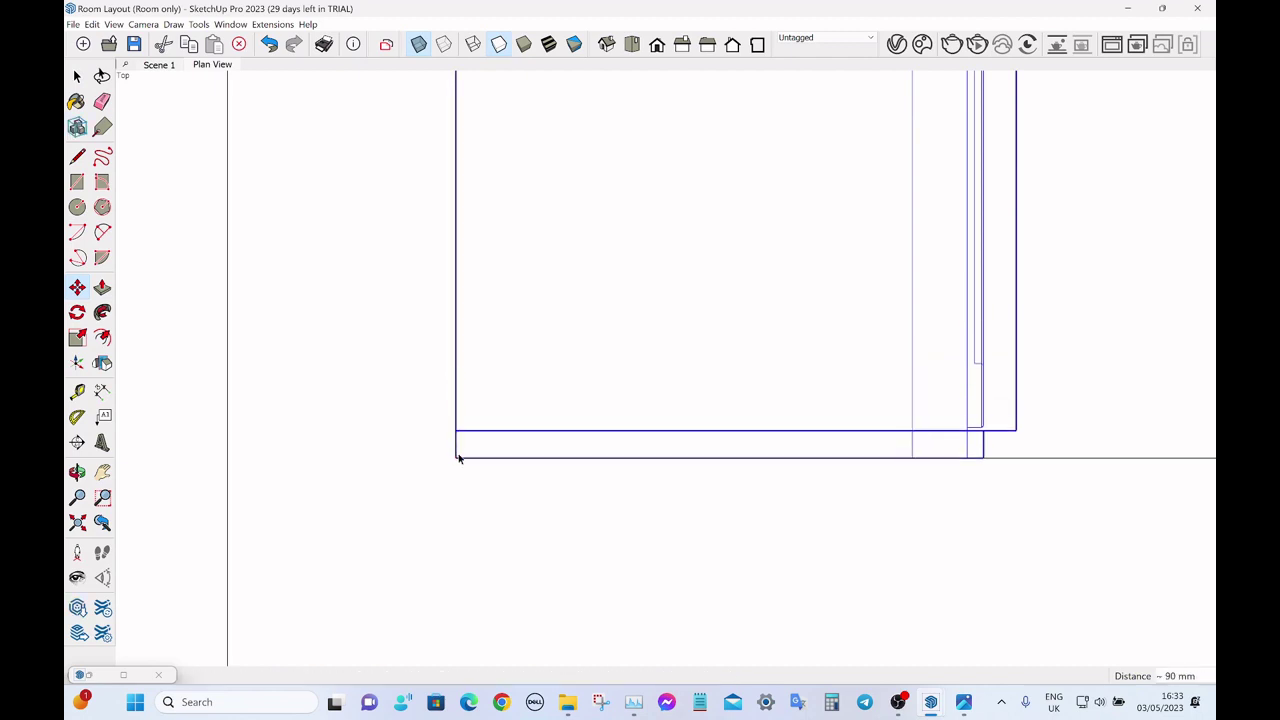
key(space)
scroll(537, 503, down, 3)
scroll(534, 516, down, 3)
click(378, 305)
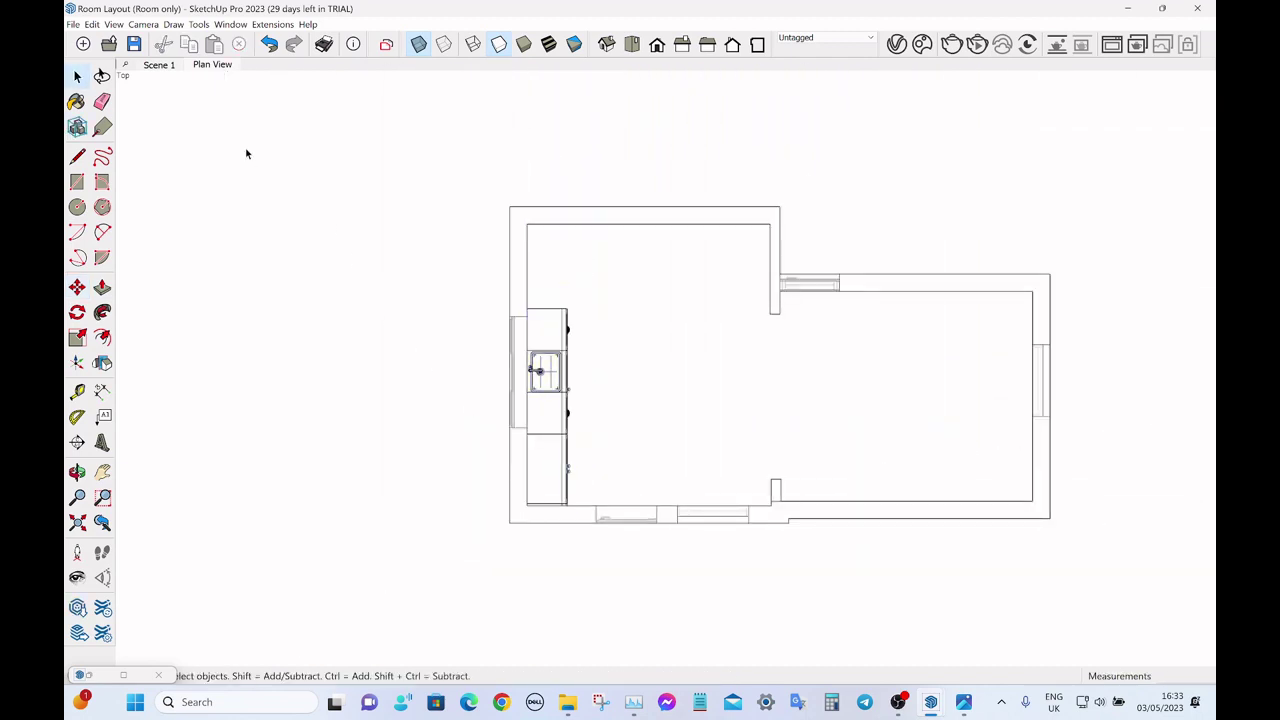
- Inspect the base cabinet run in the 3D scene and return to the plan view
click(159, 65)
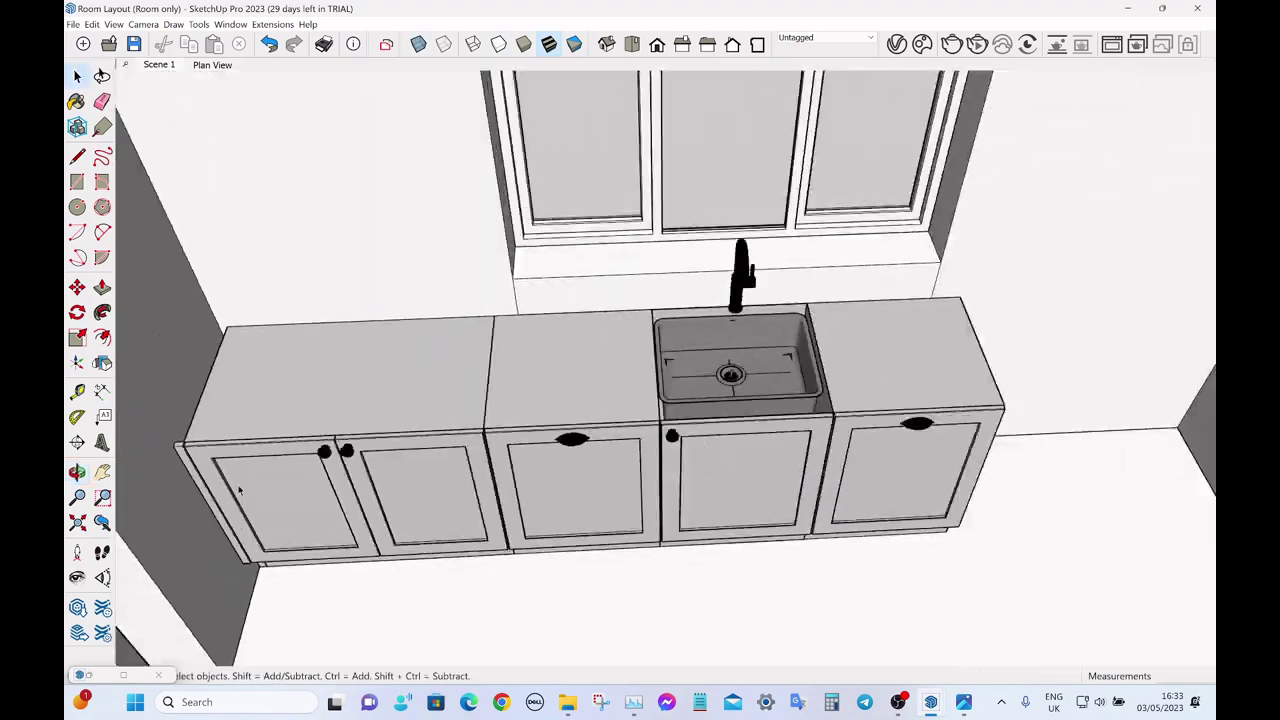
scroll(297, 465, down, 3)
middle_drag(297, 468, 703, 489)
scroll(494, 431, down, 6)
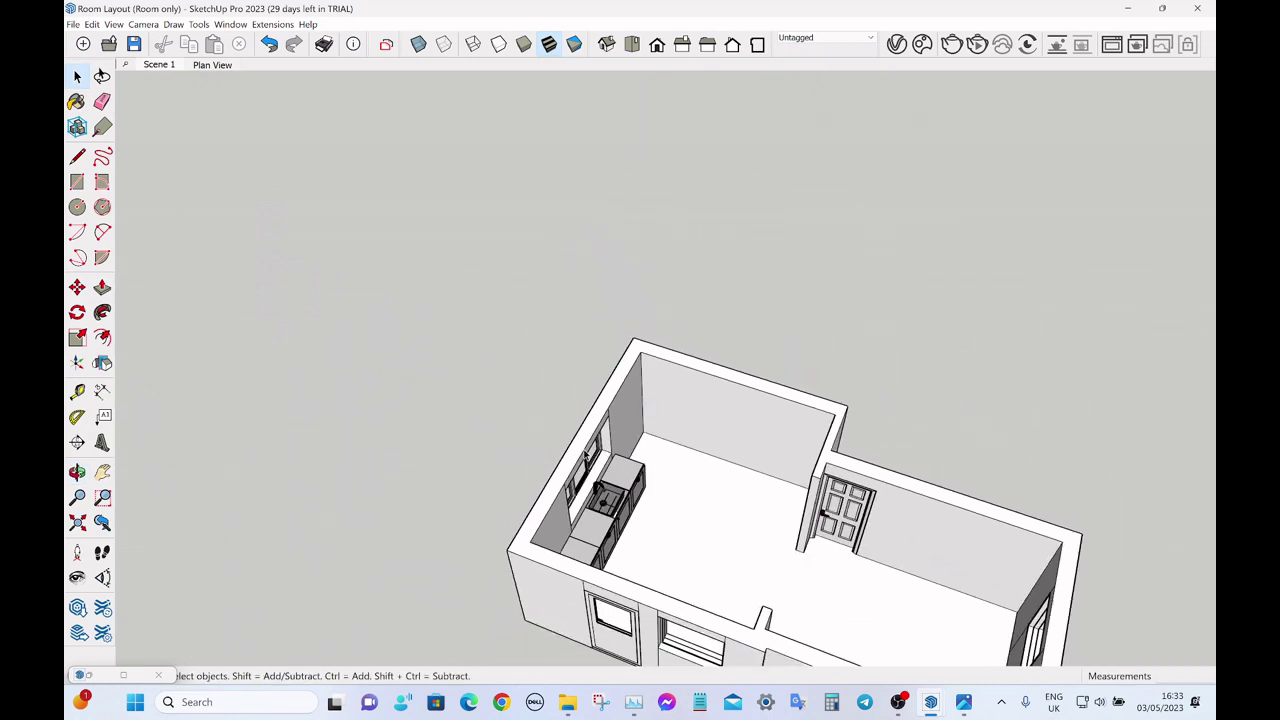
click(212, 64)
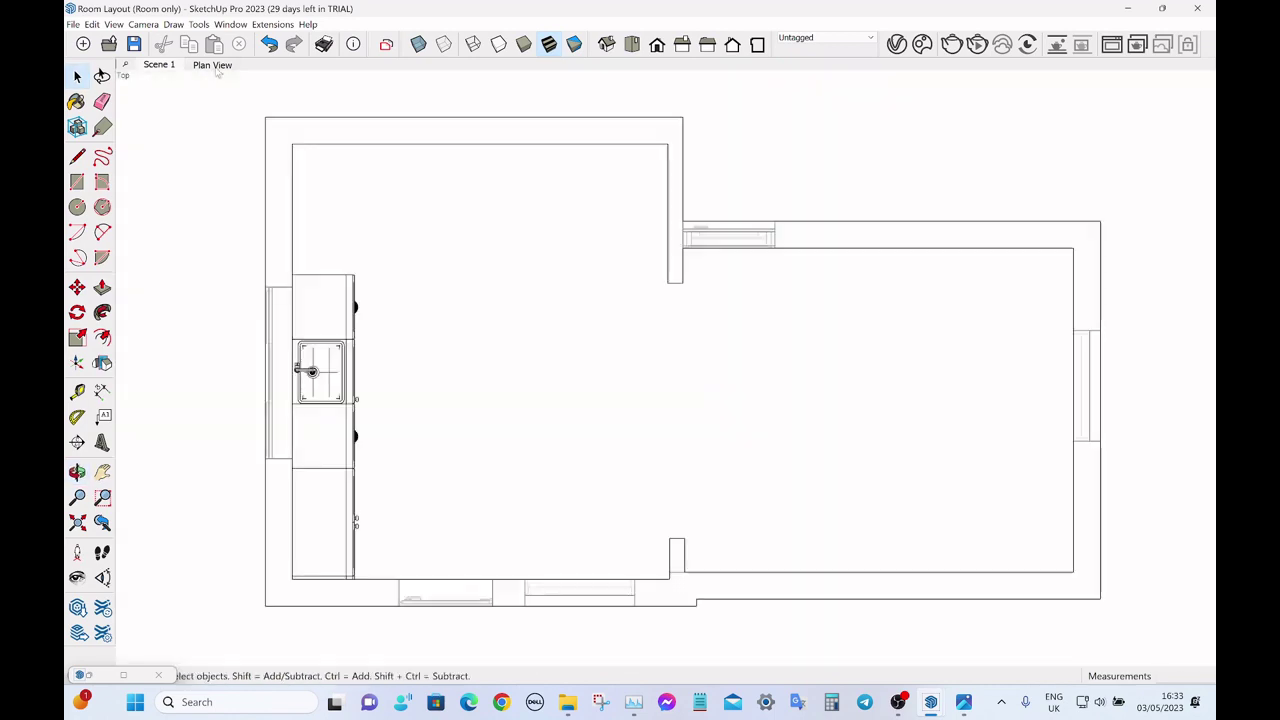
- Measure the gap between the room's upper-left inner corner and the back corner of the uppermost base cabinet
key(t)
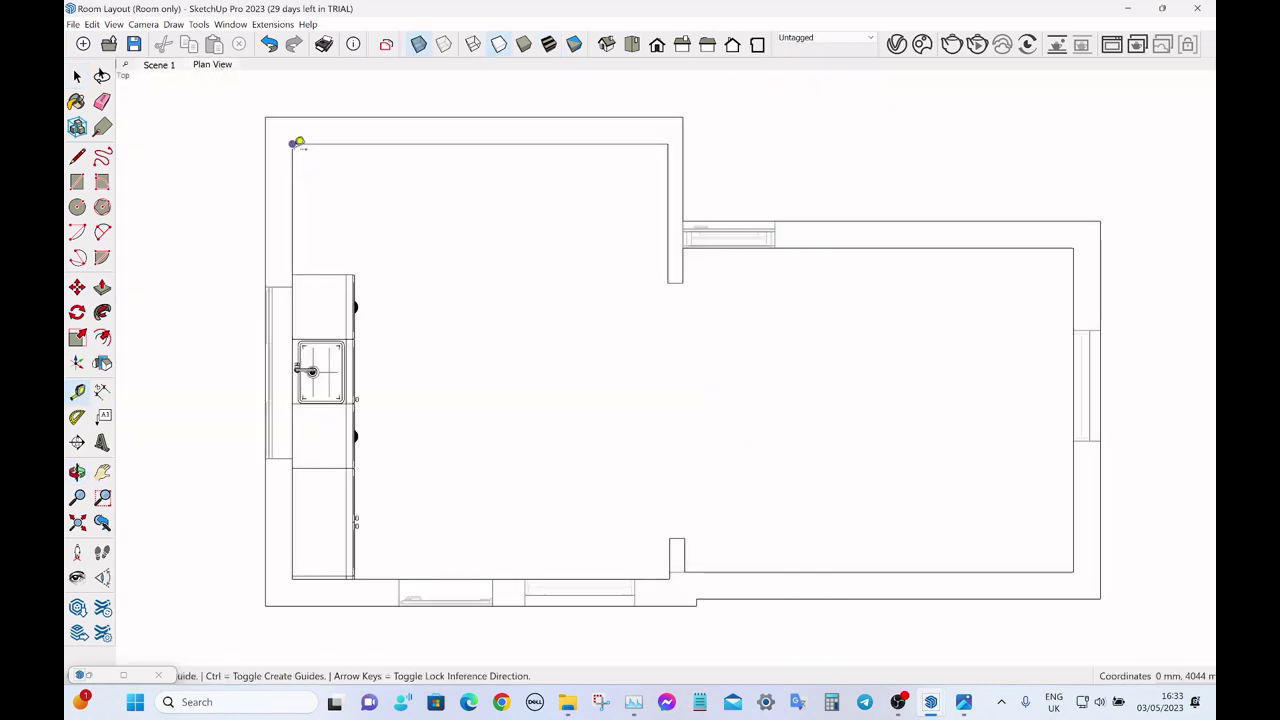
click(292, 144)
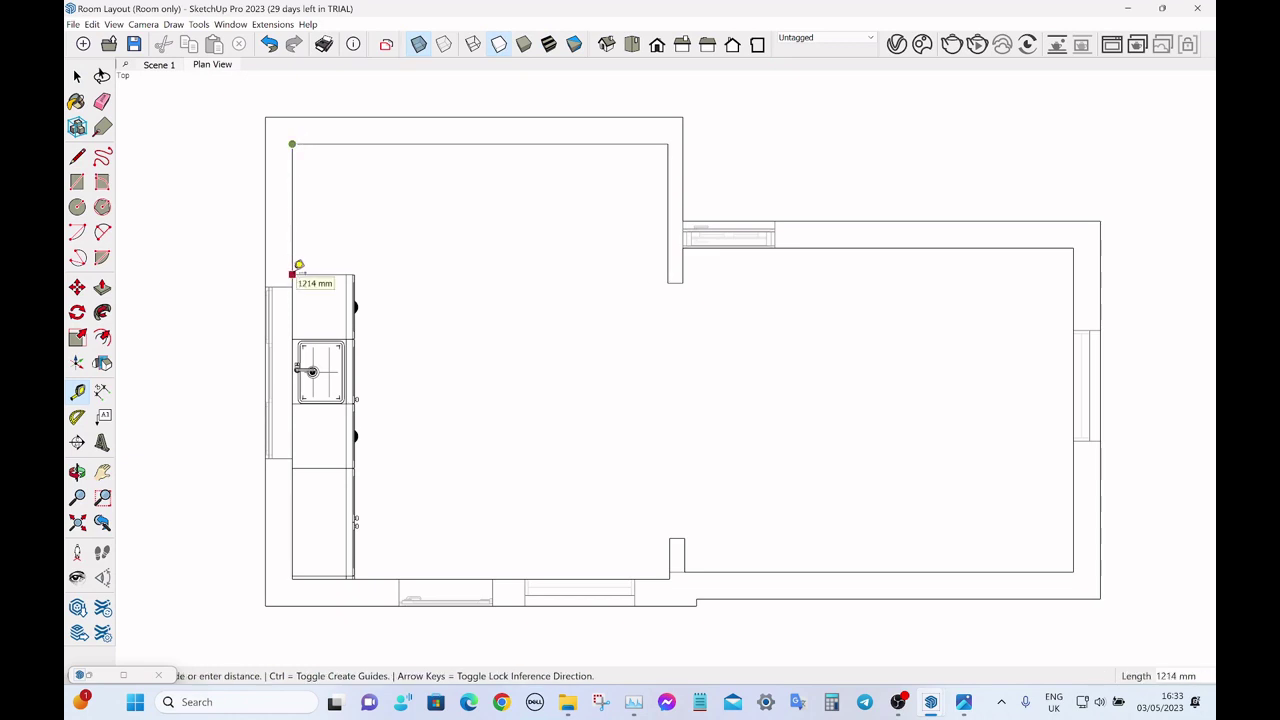
key(space)
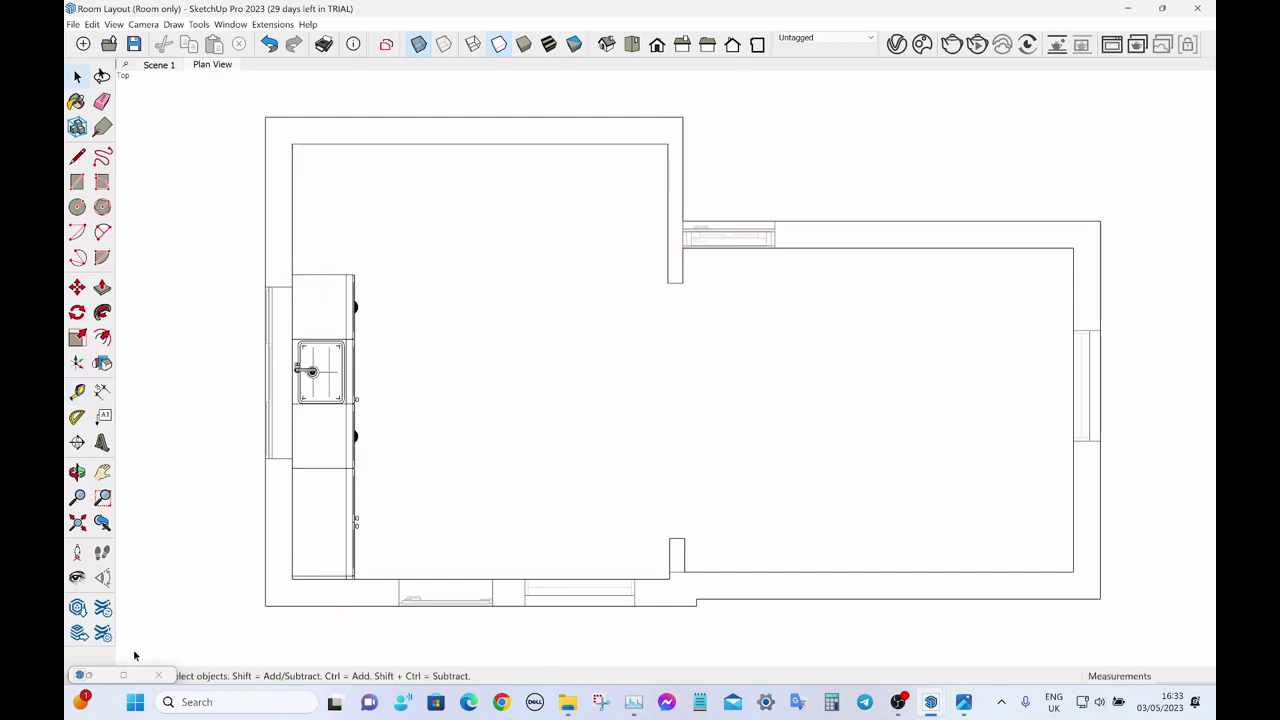
- Place the Corner Base 500mm Door from the Base Corner Cabinets folder in the room, rotate it 90 degrees, and minimize the Component Finder
click(106, 680)
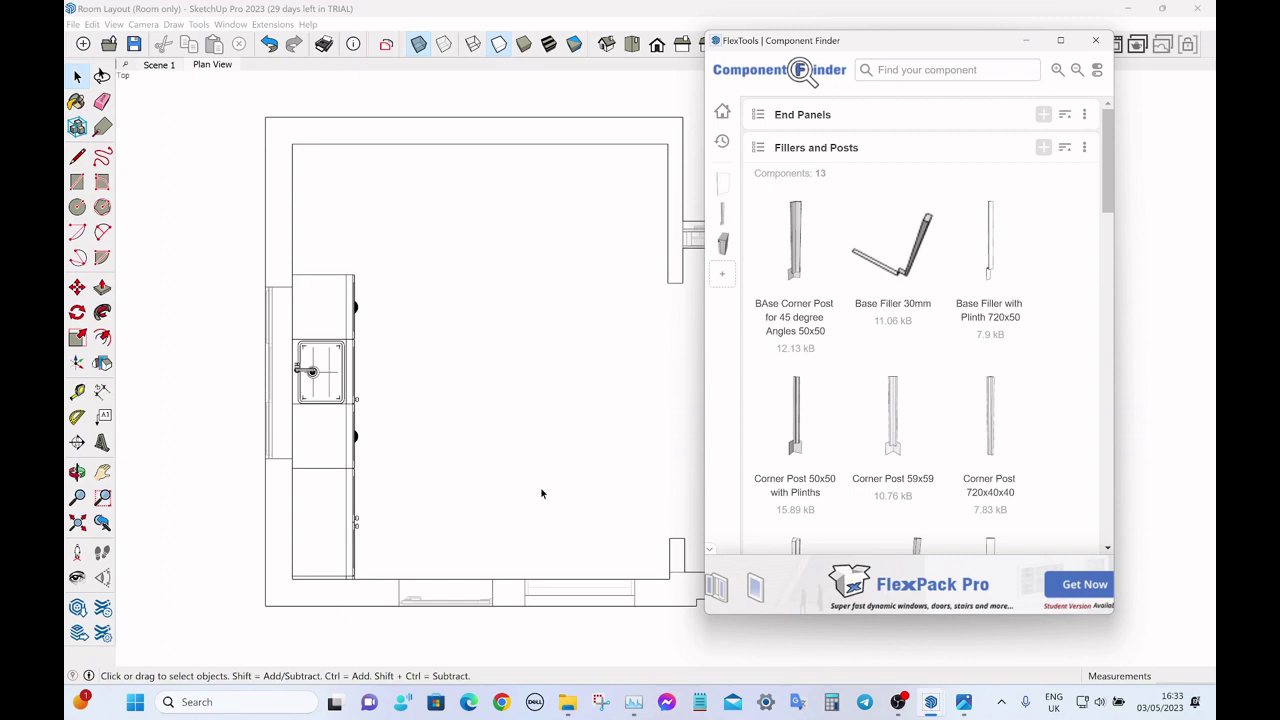
click(922, 150)
click(797, 180)
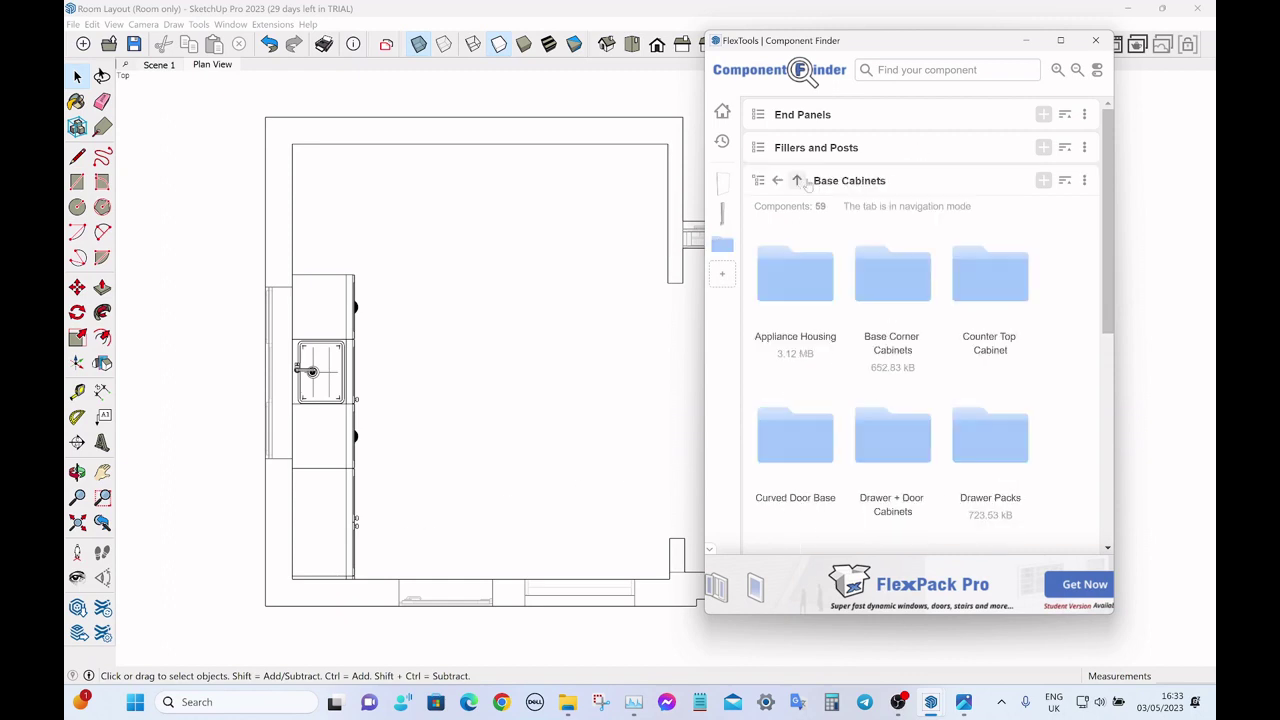
click(903, 290)
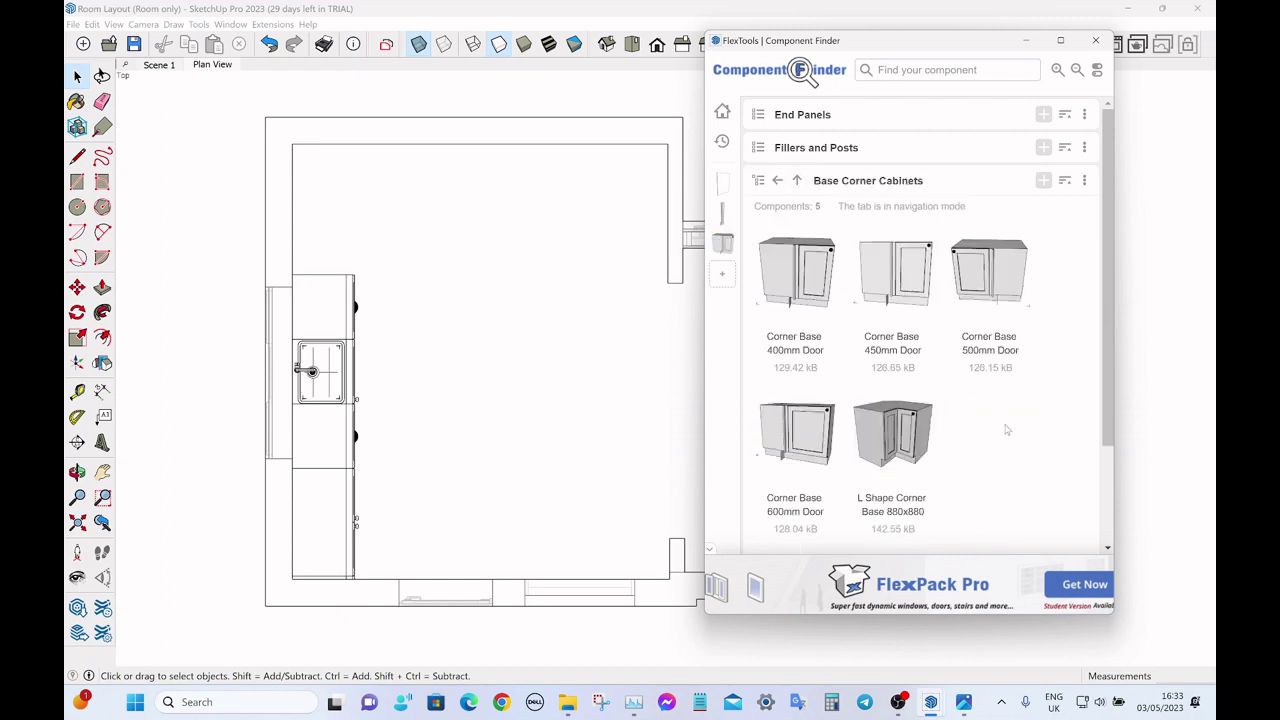
click(997, 285)
click(571, 294)
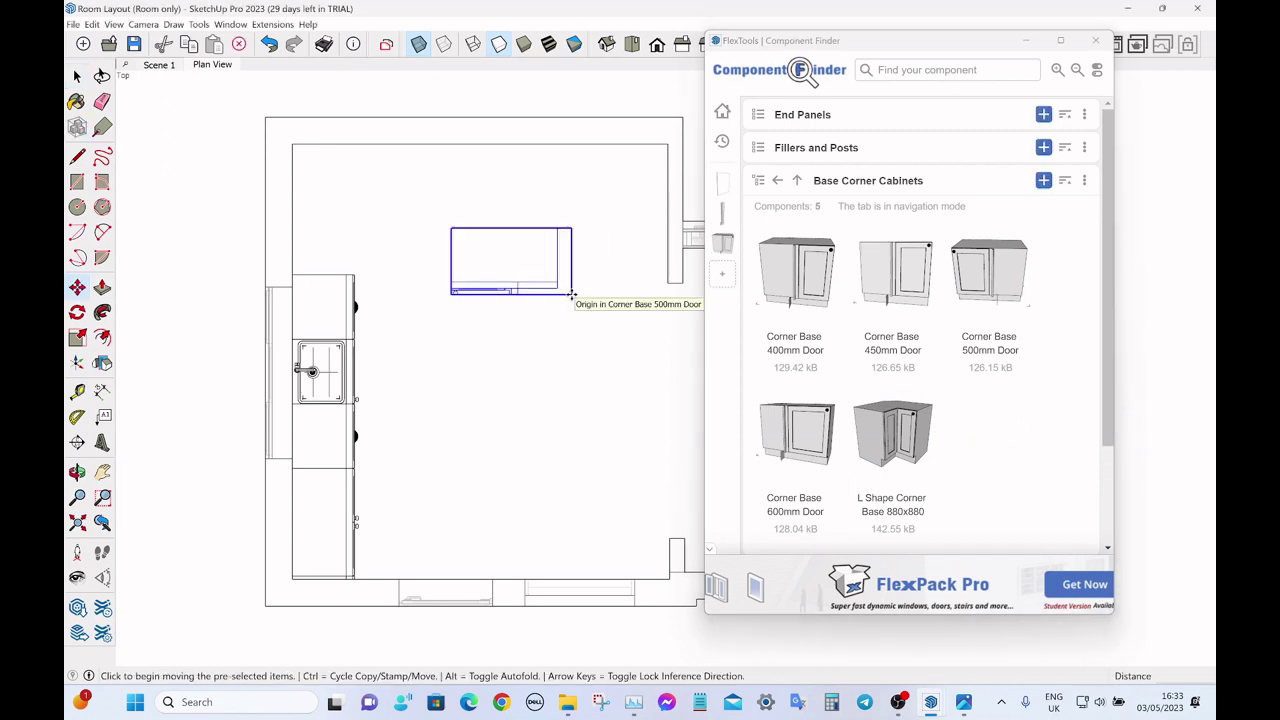
key(r)
key(space)
click(1025, 41)
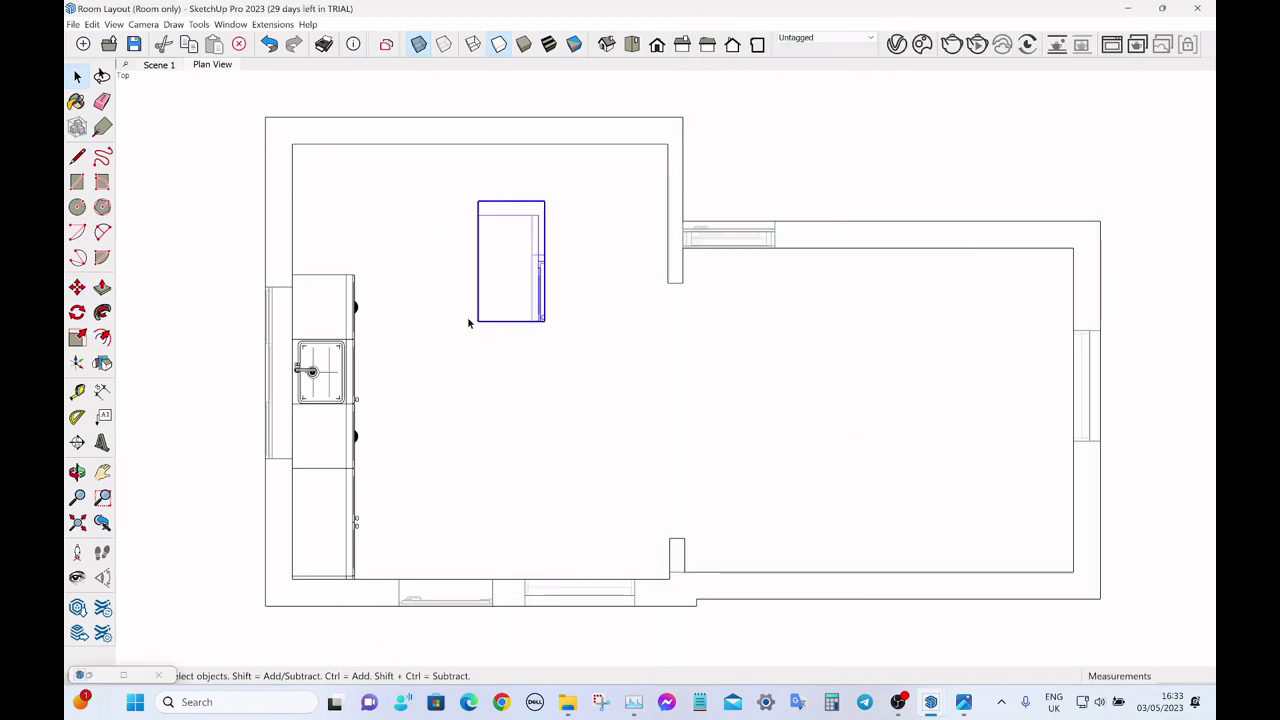
- Move the corner cabinet against the left wall, flush with the upper end of the base cabinet run
key(m)
click(478, 321)
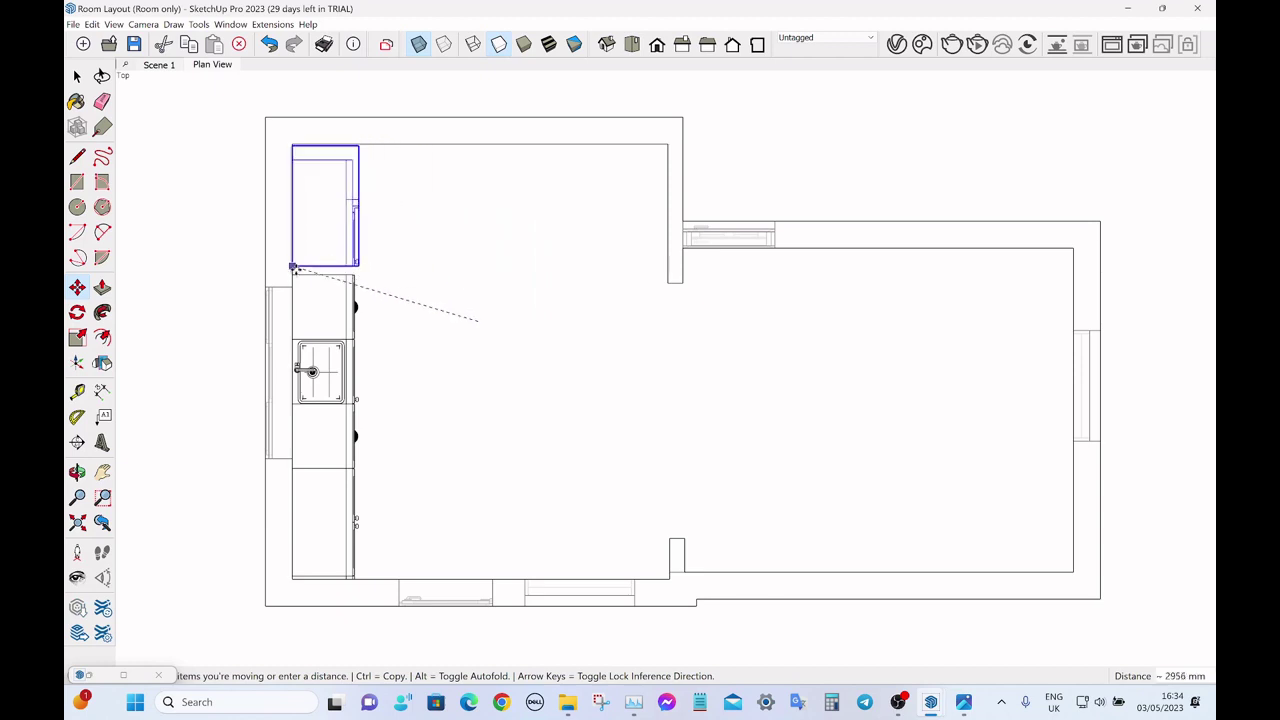
click(294, 274)
key(space)
click(198, 236)
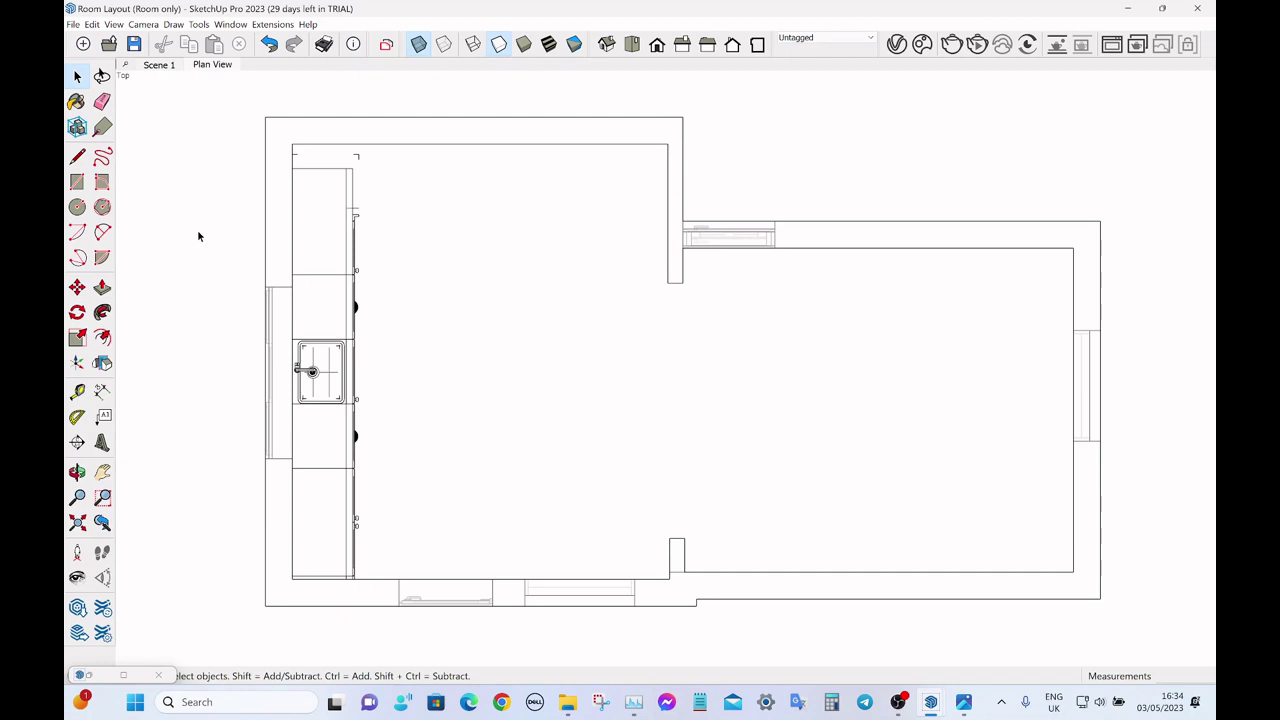
- In the 3D scene, set the corner cabinet's Z position to 0 so it stands on the floor, and save the model
click(160, 65)
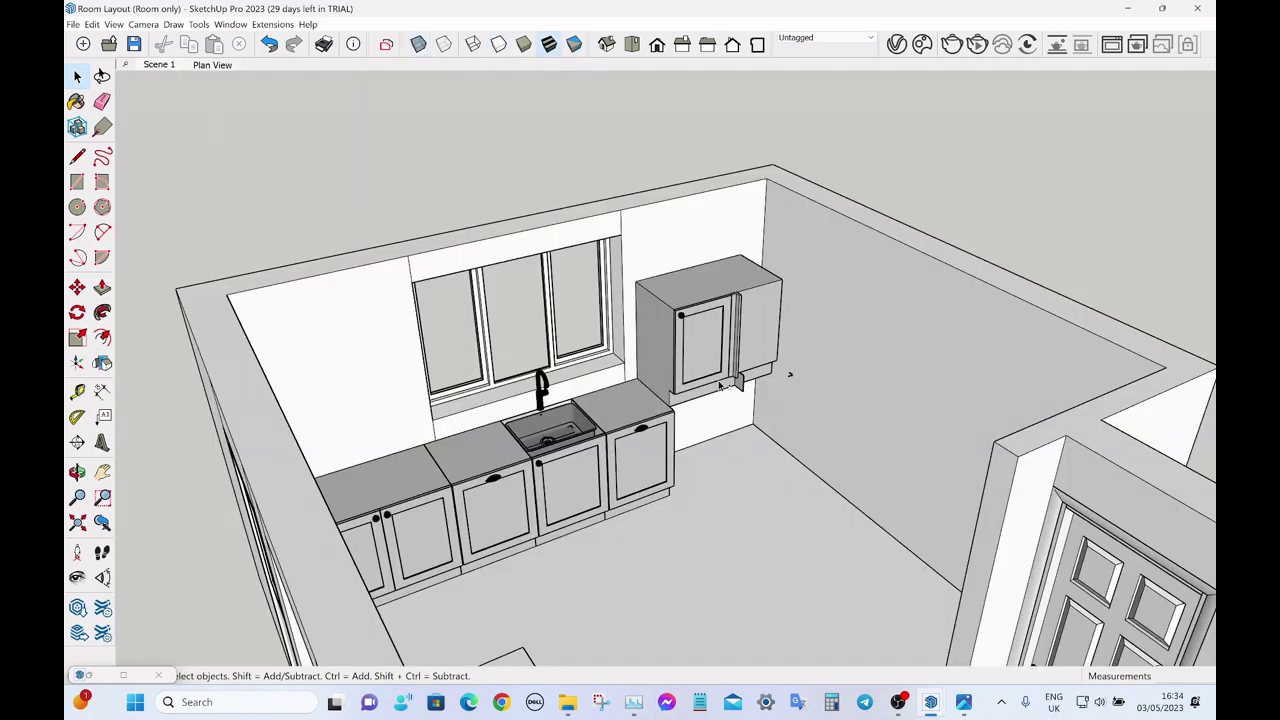
key(r)
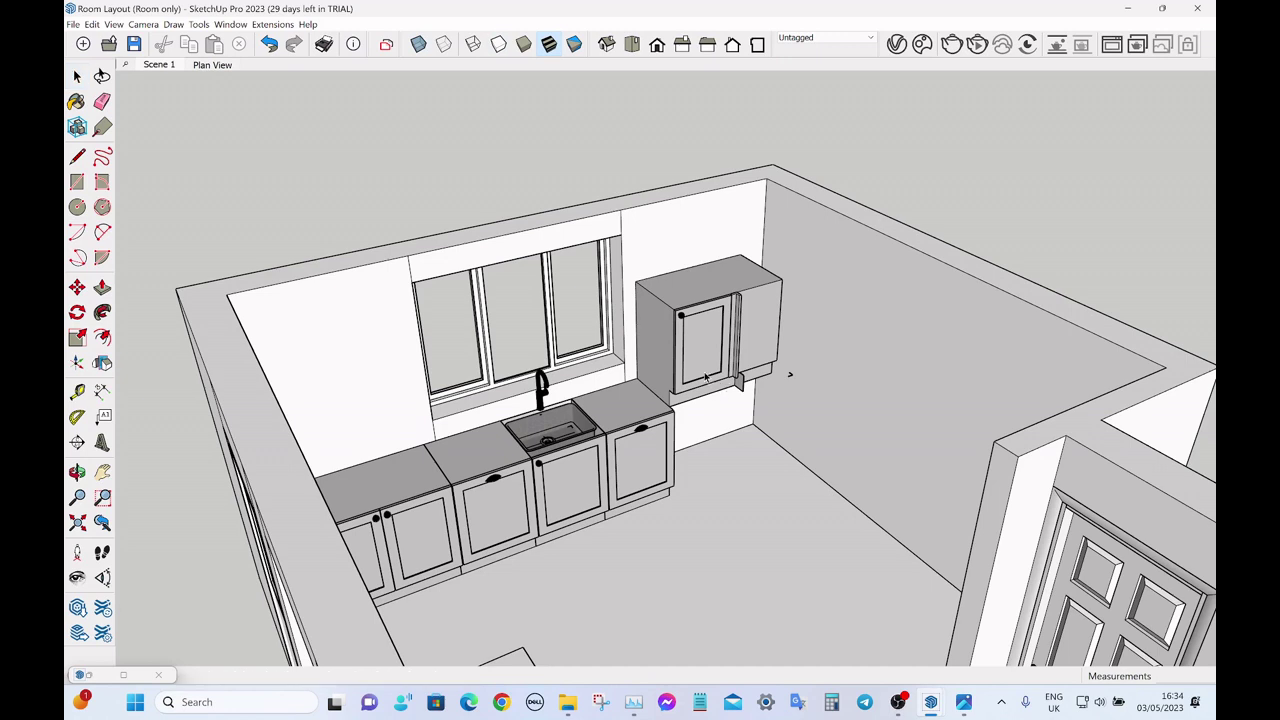
click(698, 362)
drag(652, 394, 571, 376)
text(0)
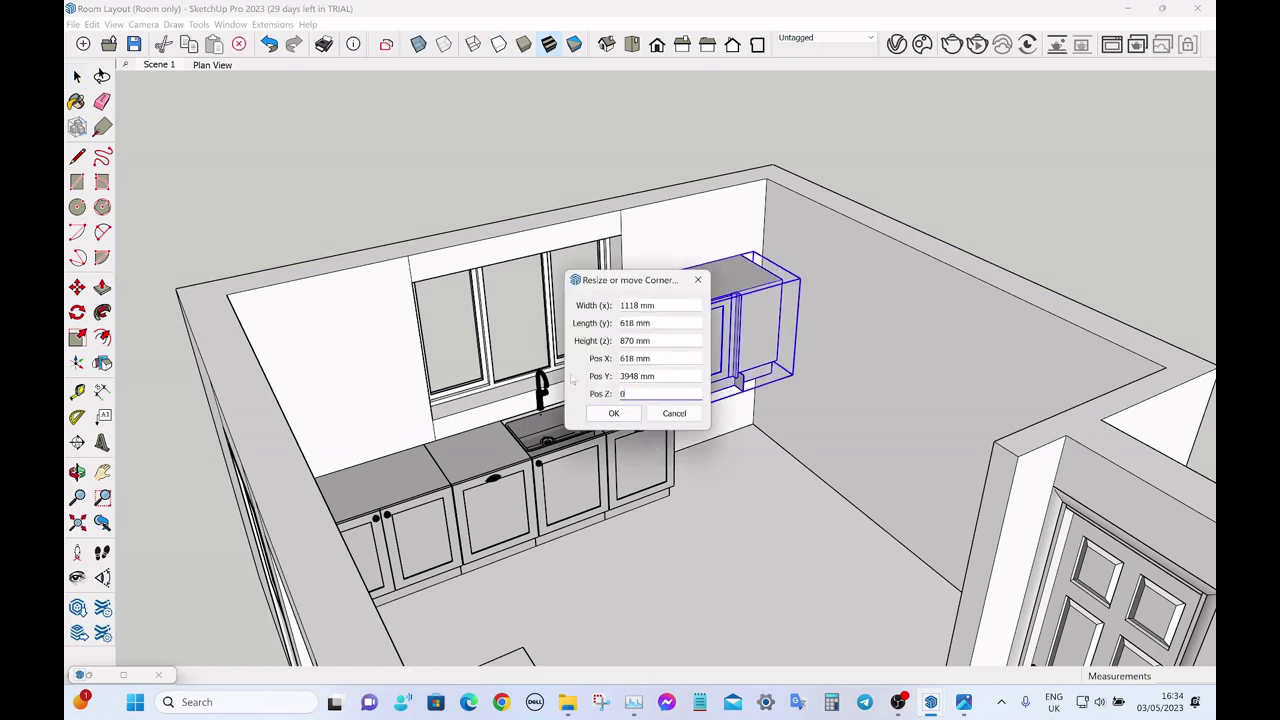
key(Return)
click(77, 76)
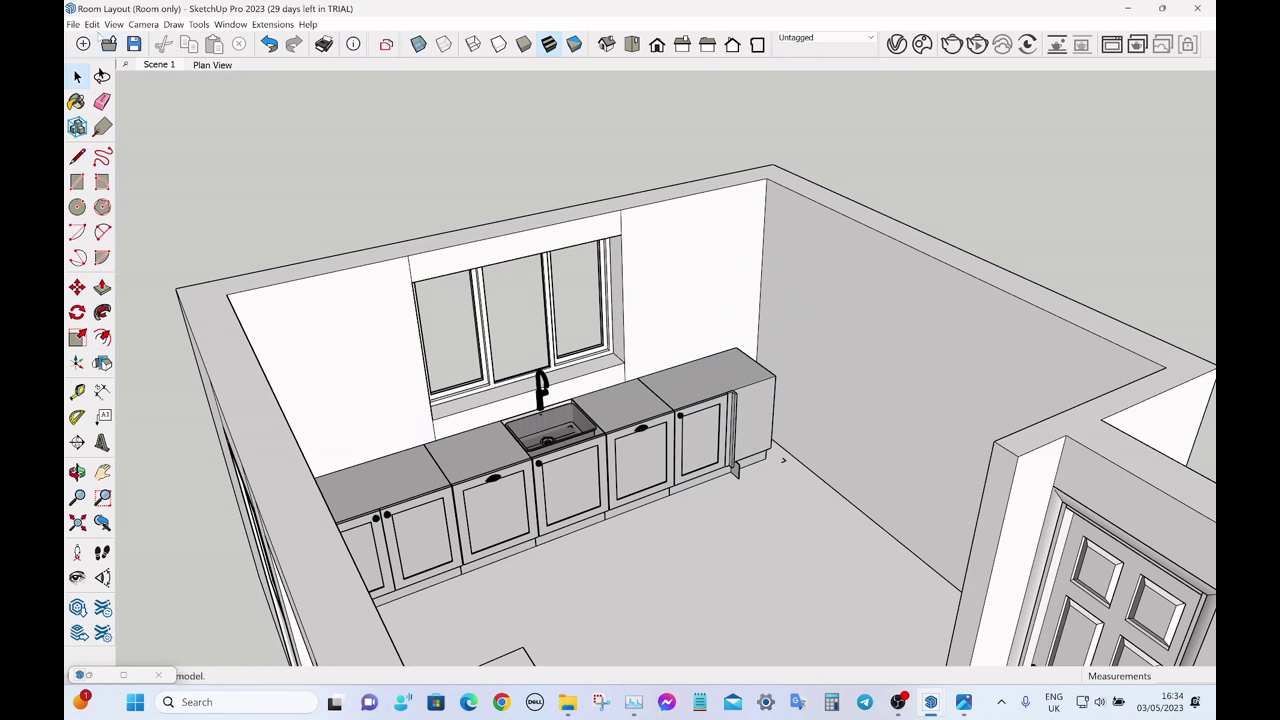
click(134, 44)
- Set the corner cabinet's Z position to 100 mm and reset it to 0
double_click(732, 402)
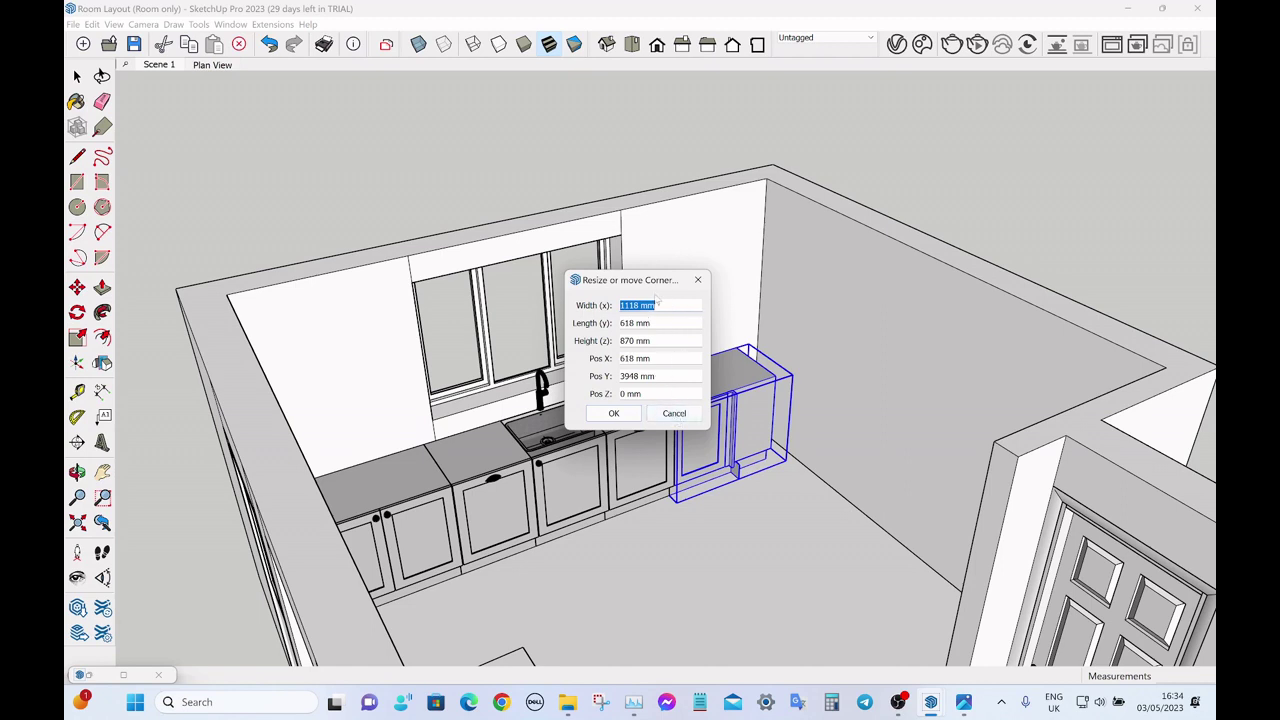
drag(648, 287, 1003, 187)
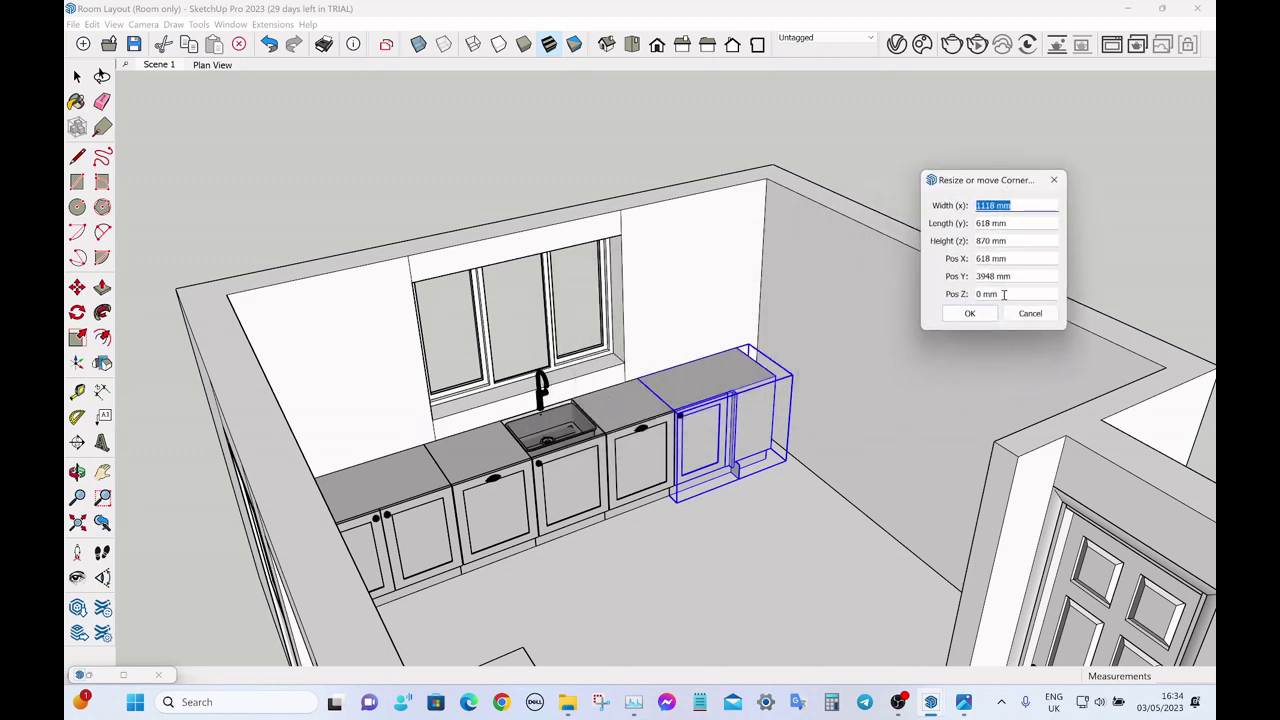
drag(1000, 294, 975, 293)
key(Return)
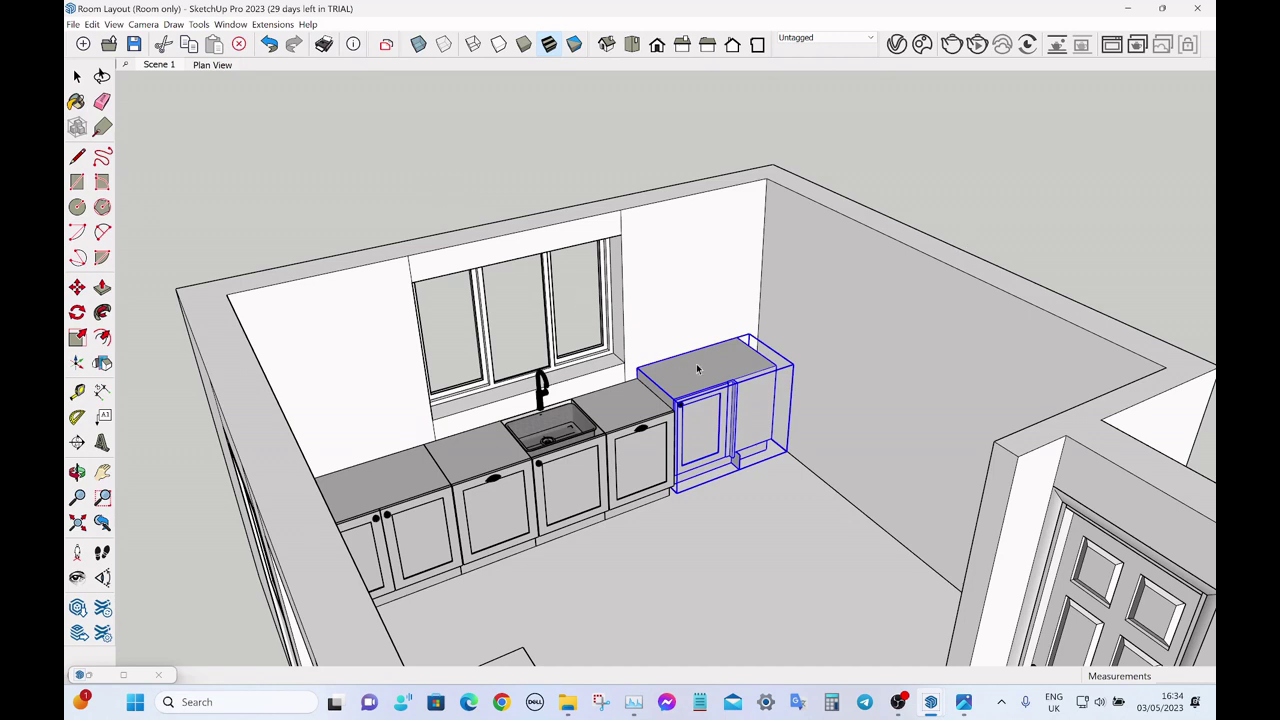
key(r)
drag(686, 396, 580, 395)
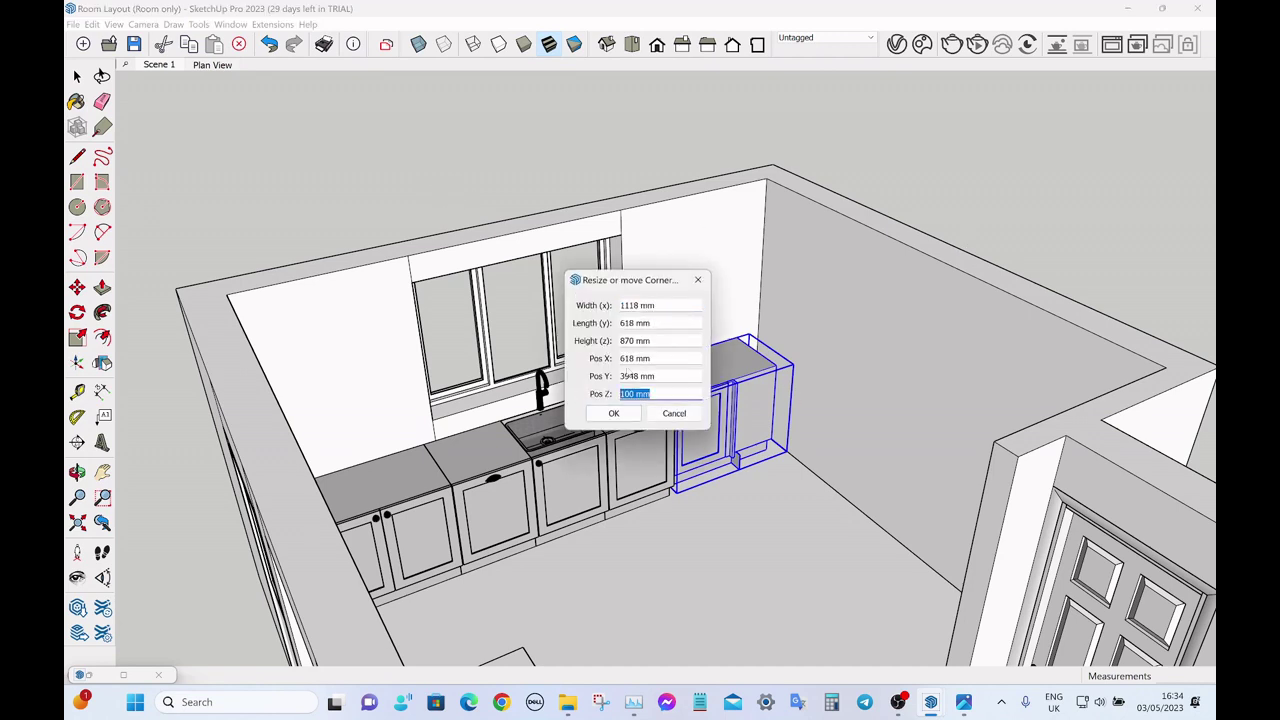
text(0)
key(Return)
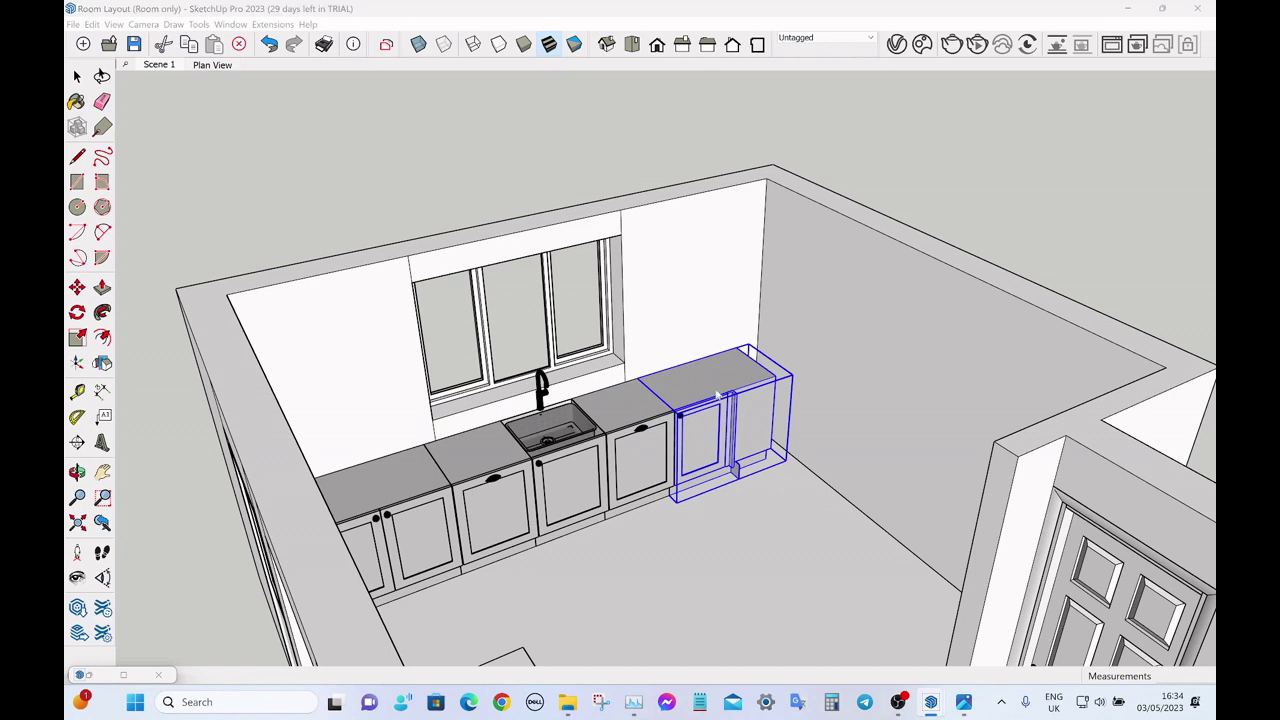
- Widen the corner cabinet by changing its X width in the resize settings, and undo the change
key(ctrl+r)
text(150)
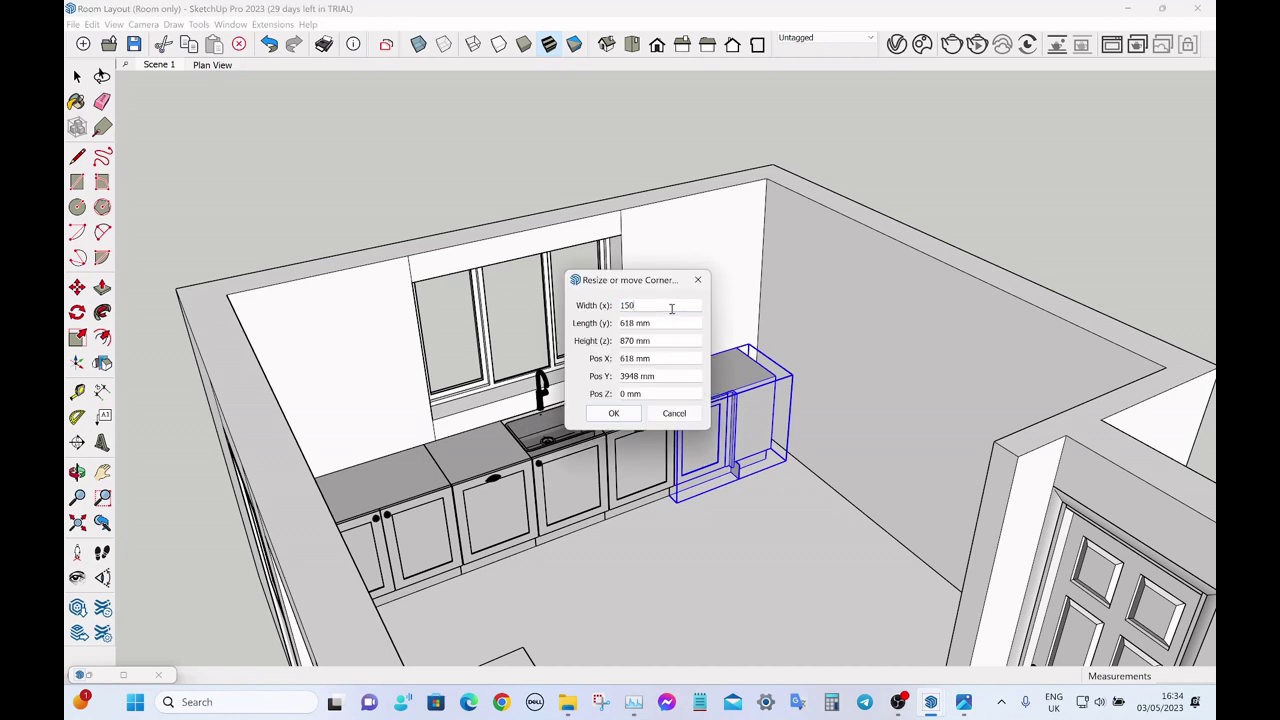
key(Return)
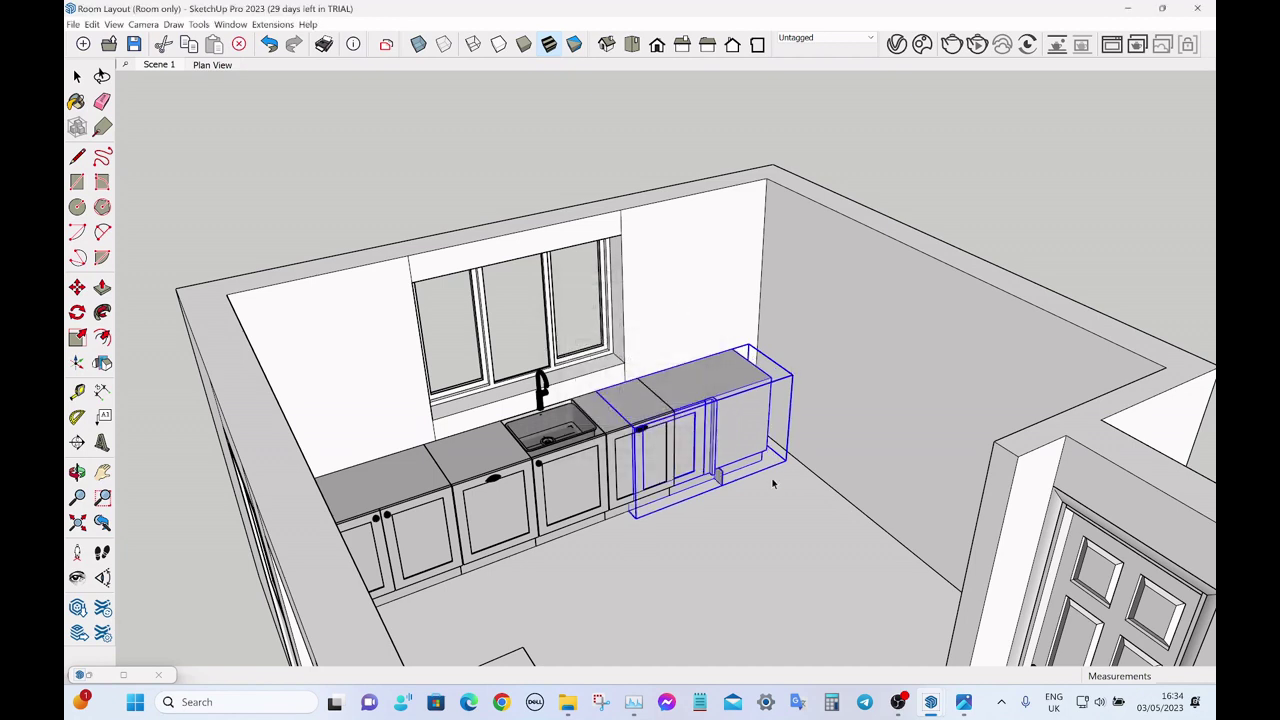
key(m)
click(772, 483)
key(space)
click(797, 506)
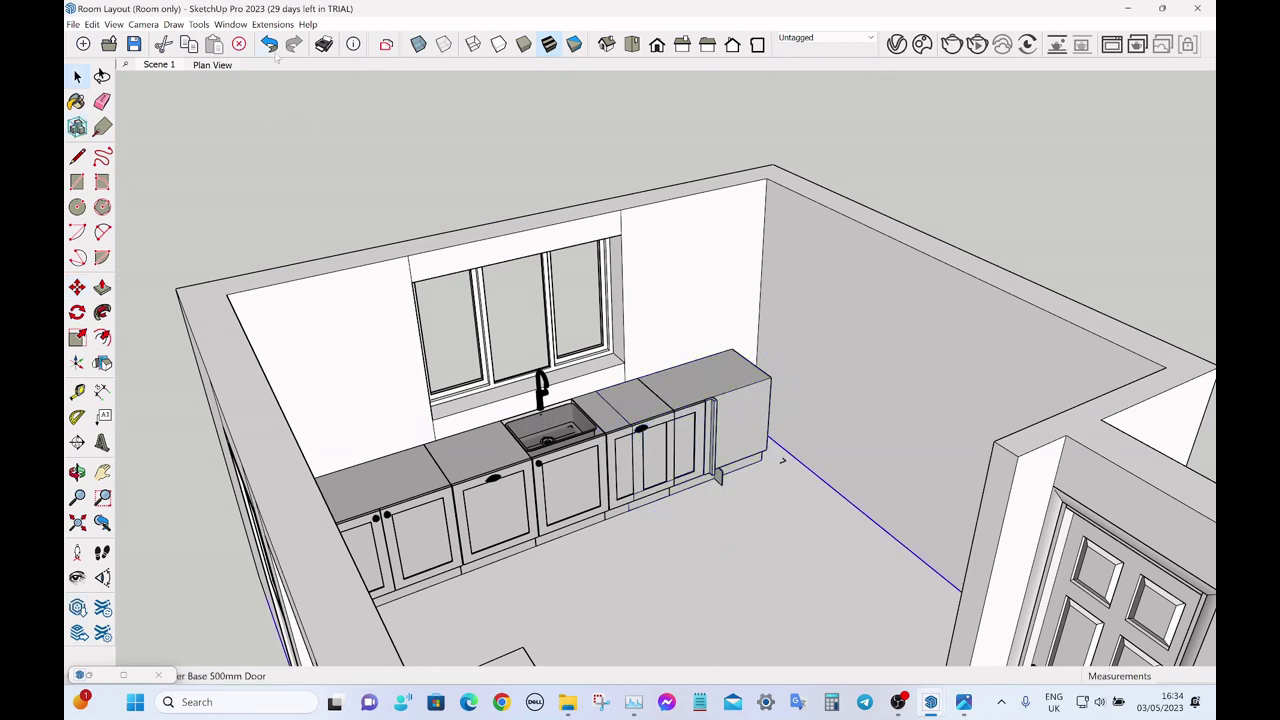
click(269, 44)
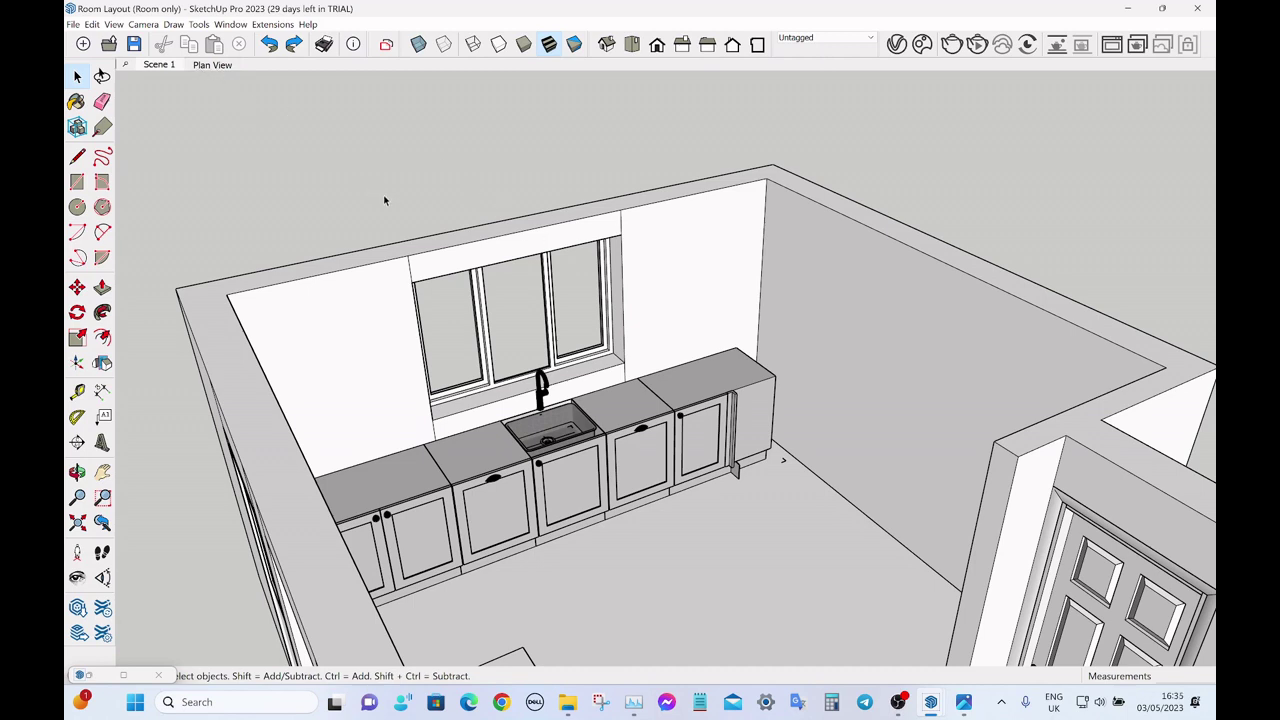
- Return to the plan view and save the model
click(213, 64)
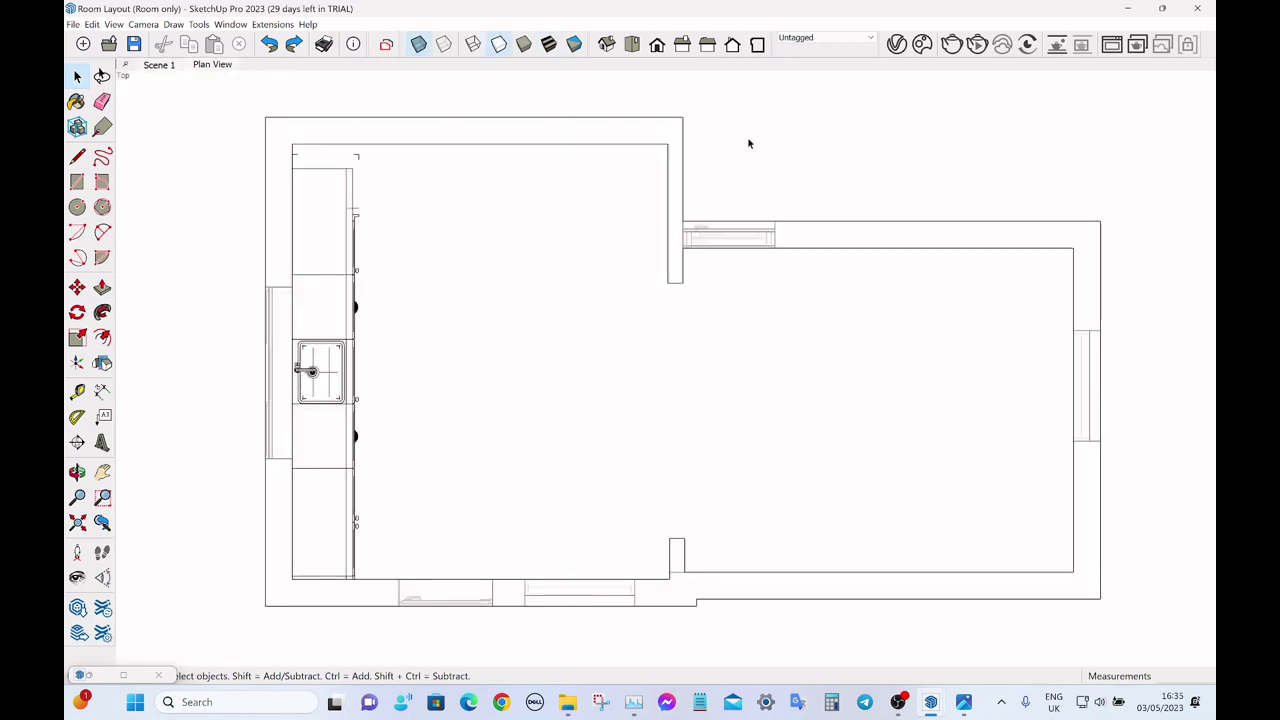
click(134, 44)
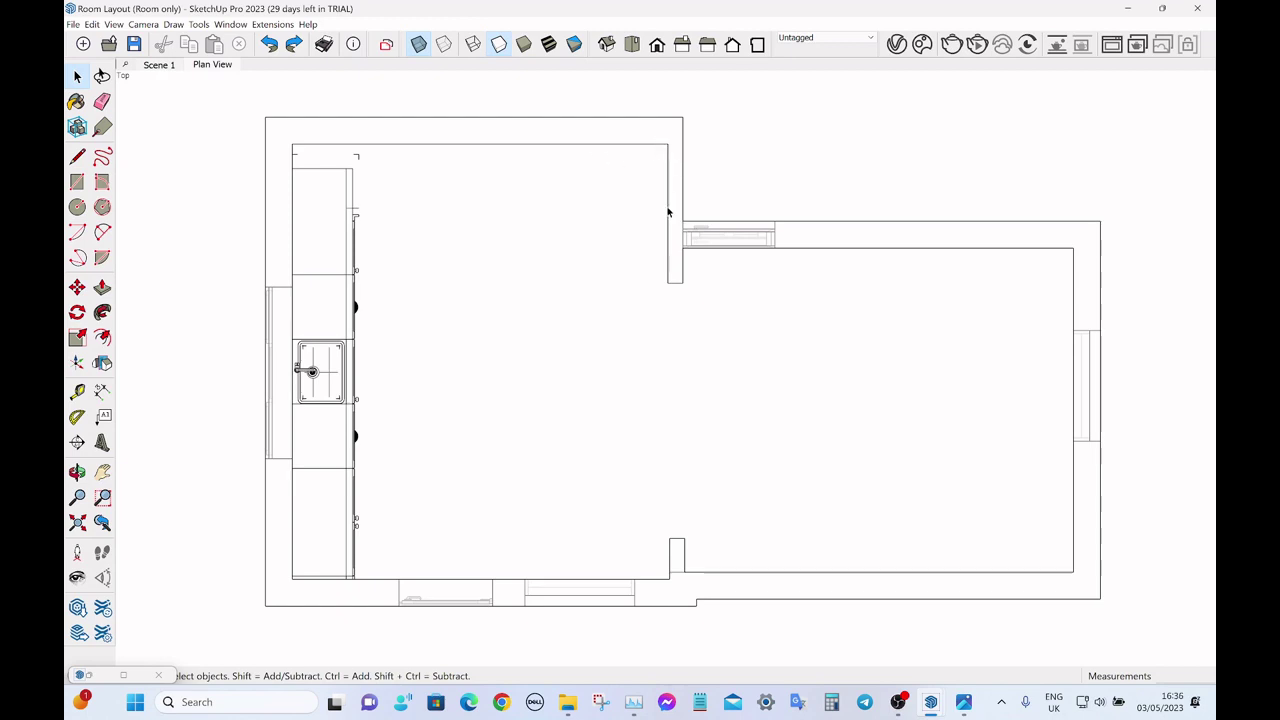
- Insert the Tall Filler 1970x30 from the Fillers and Posts components into the kitchen and rotate it 90 degrees to run along the side wall
click(89, 675)
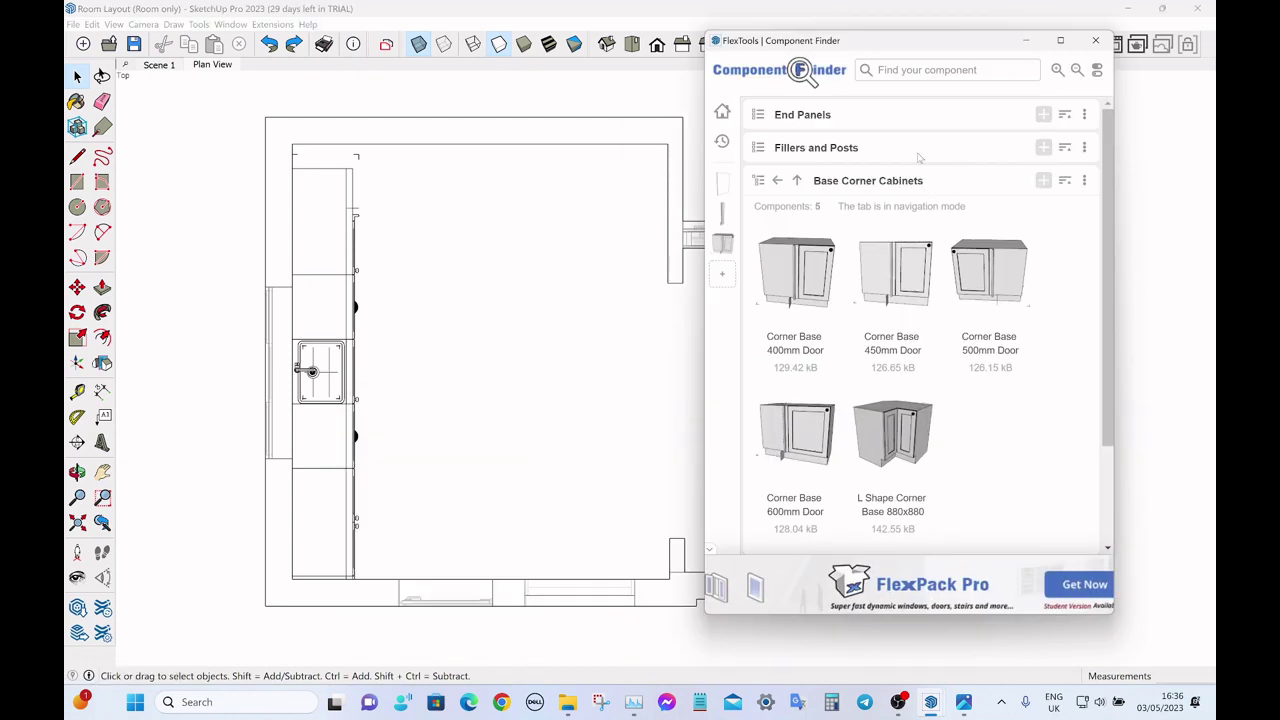
click(920, 156)
scroll(972, 316, down, 1)
scroll(972, 316, down, 3)
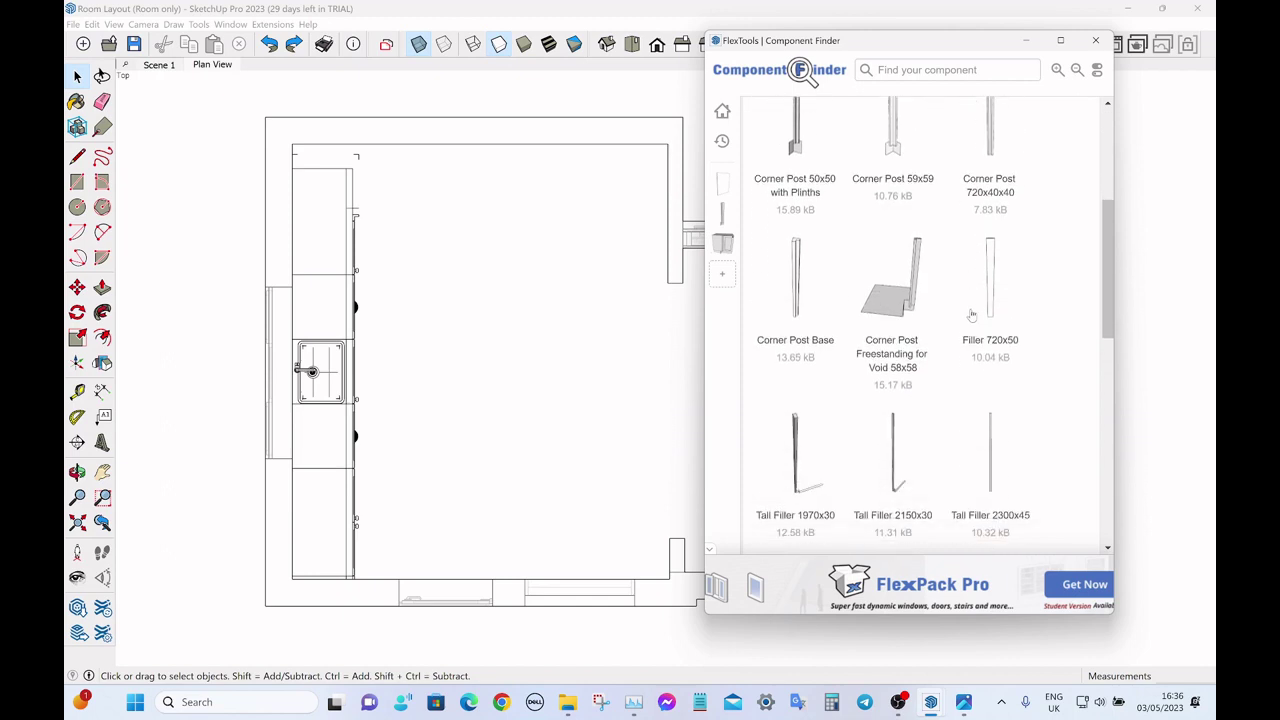
scroll(972, 316, down, 2)
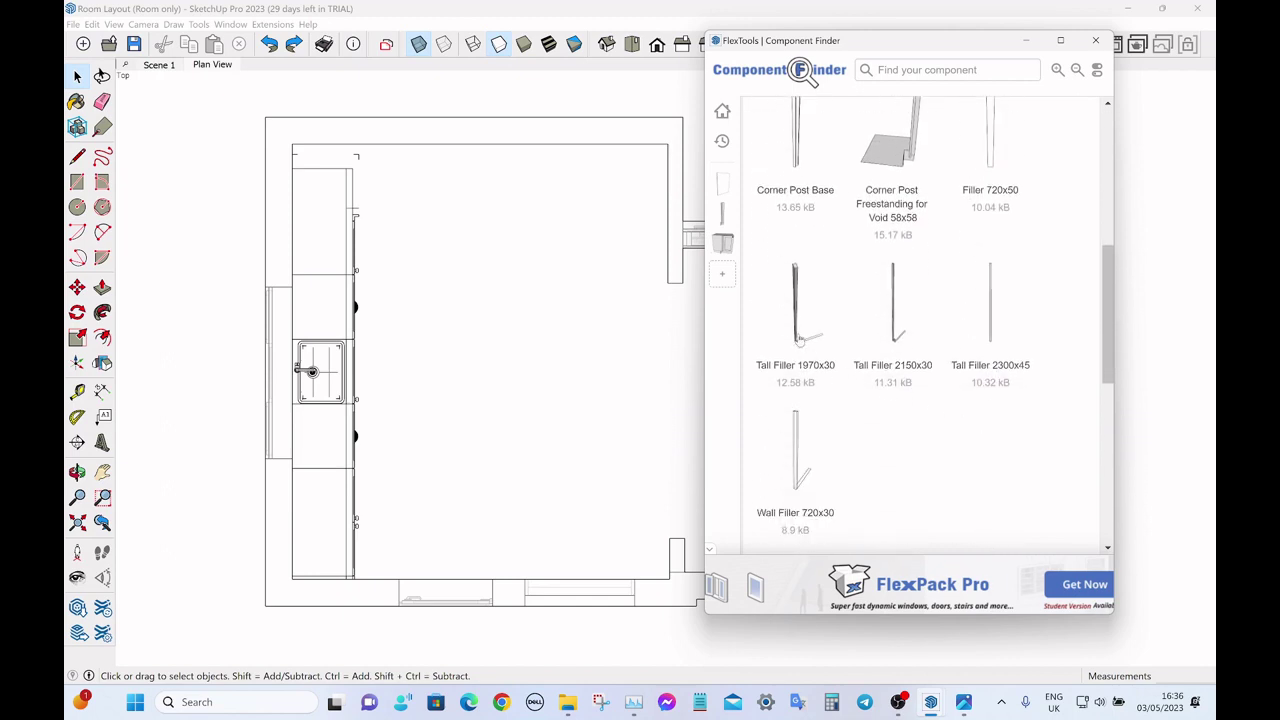
click(800, 340)
click(588, 233)
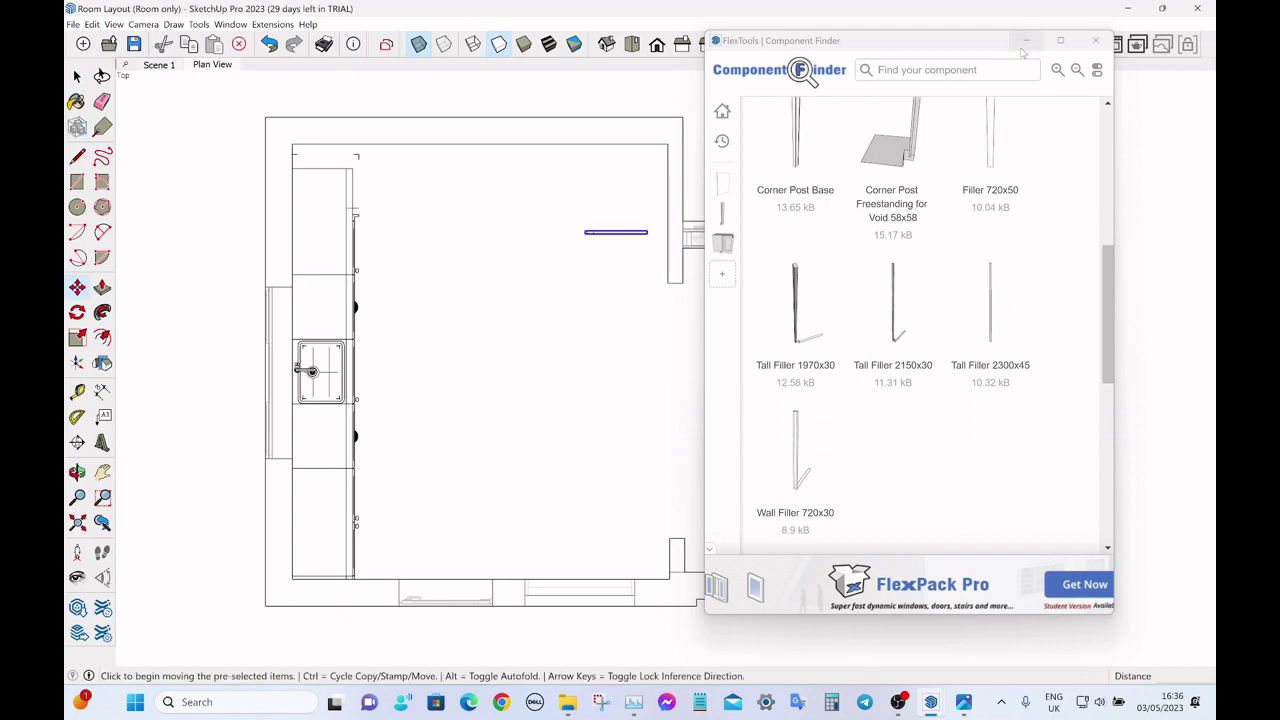
key(r)
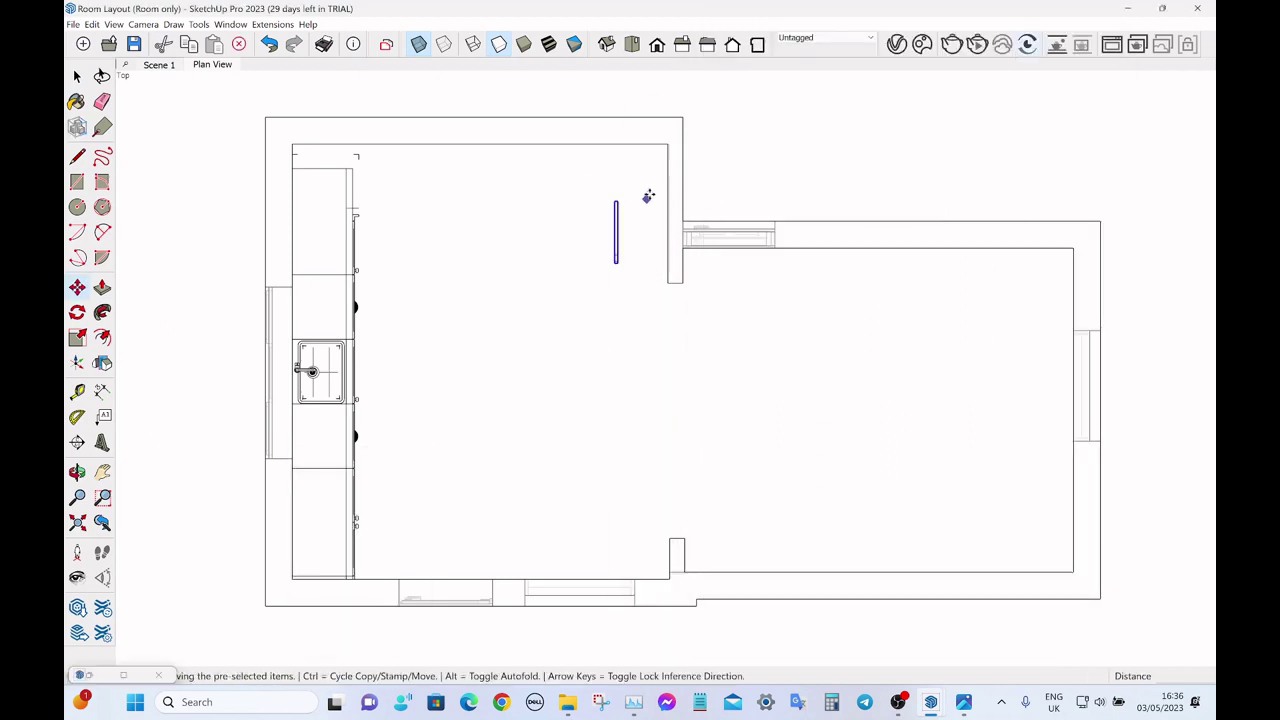
- Move the tall filler by its back corner into the kitchen's inner corner, against the short wall beside the door
scroll(648, 195, up, 1)
scroll(604, 204, up, 3)
click(604, 209)
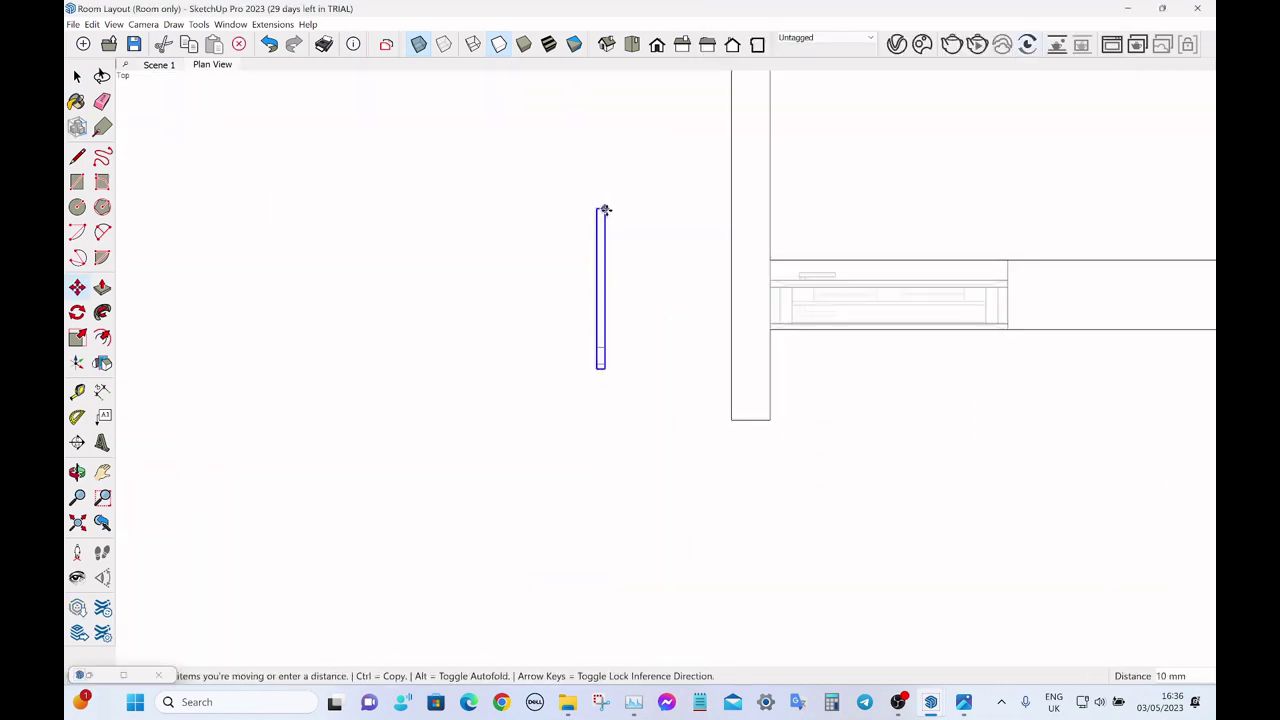
scroll(621, 270, down, 1)
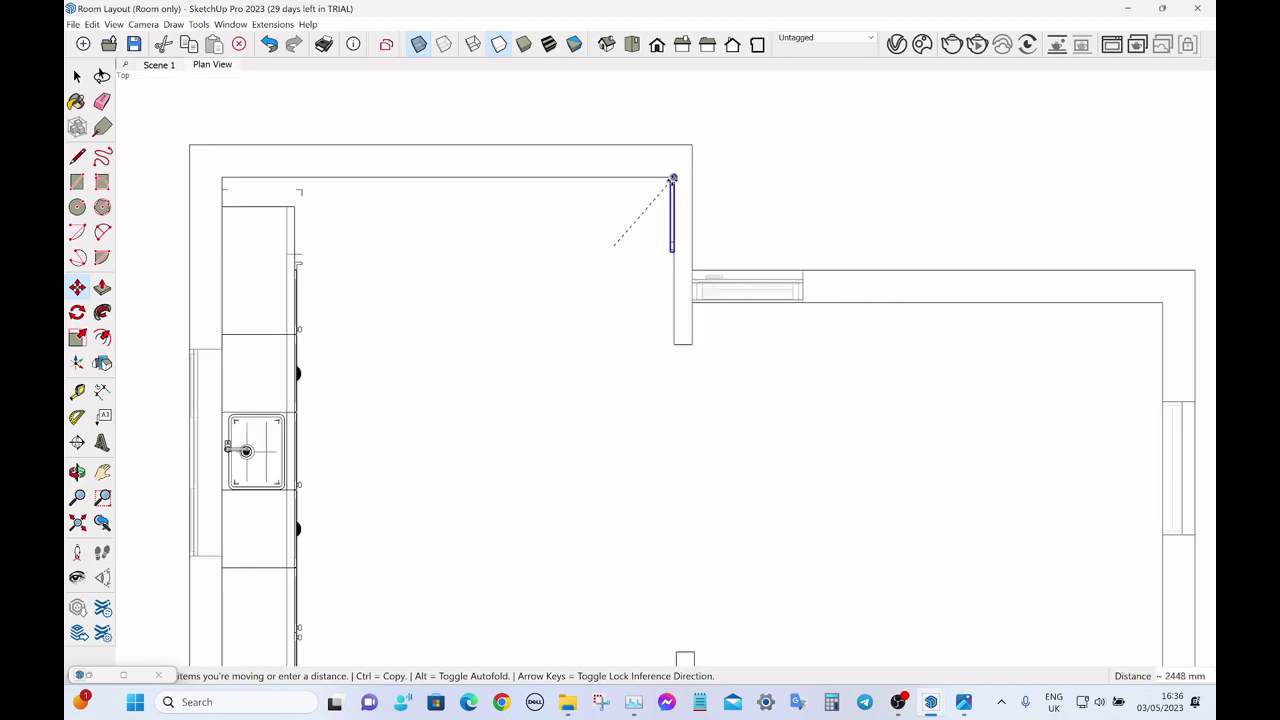
click(672, 181)
key(space)
scroll(808, 194, down, 1)
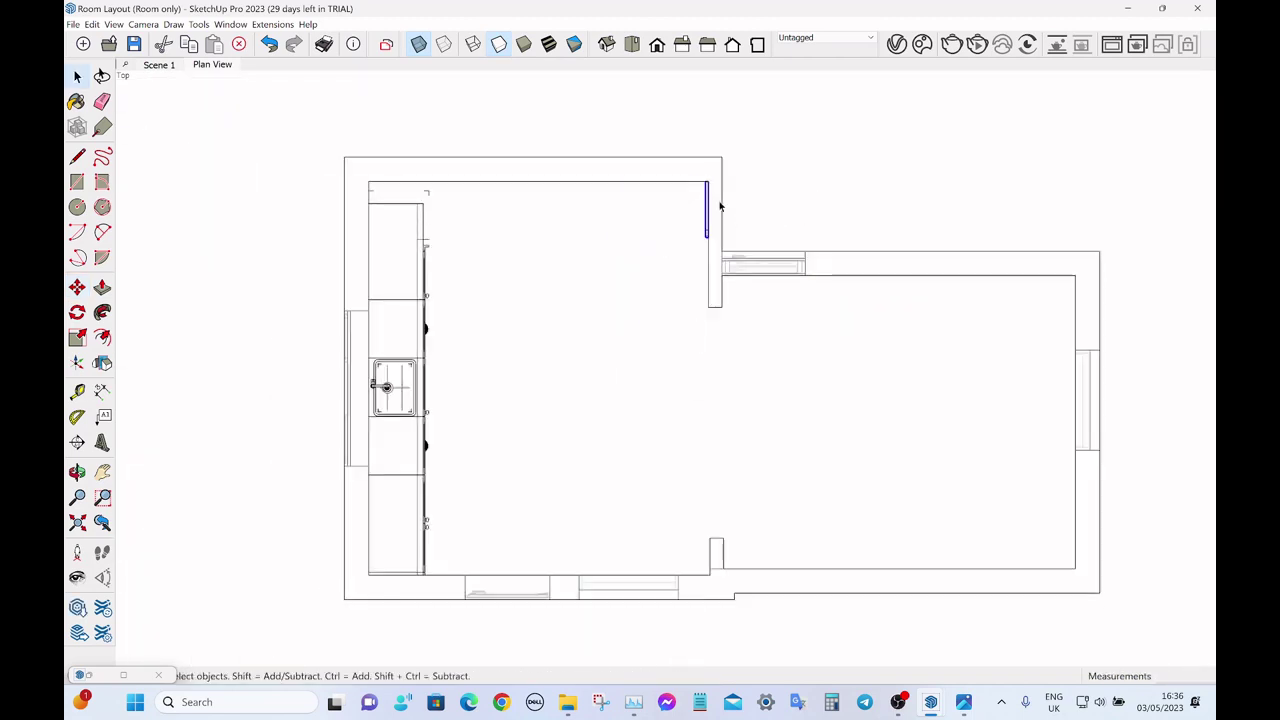
scroll(720, 205, up, 4)
scroll(820, 200, down, 2)
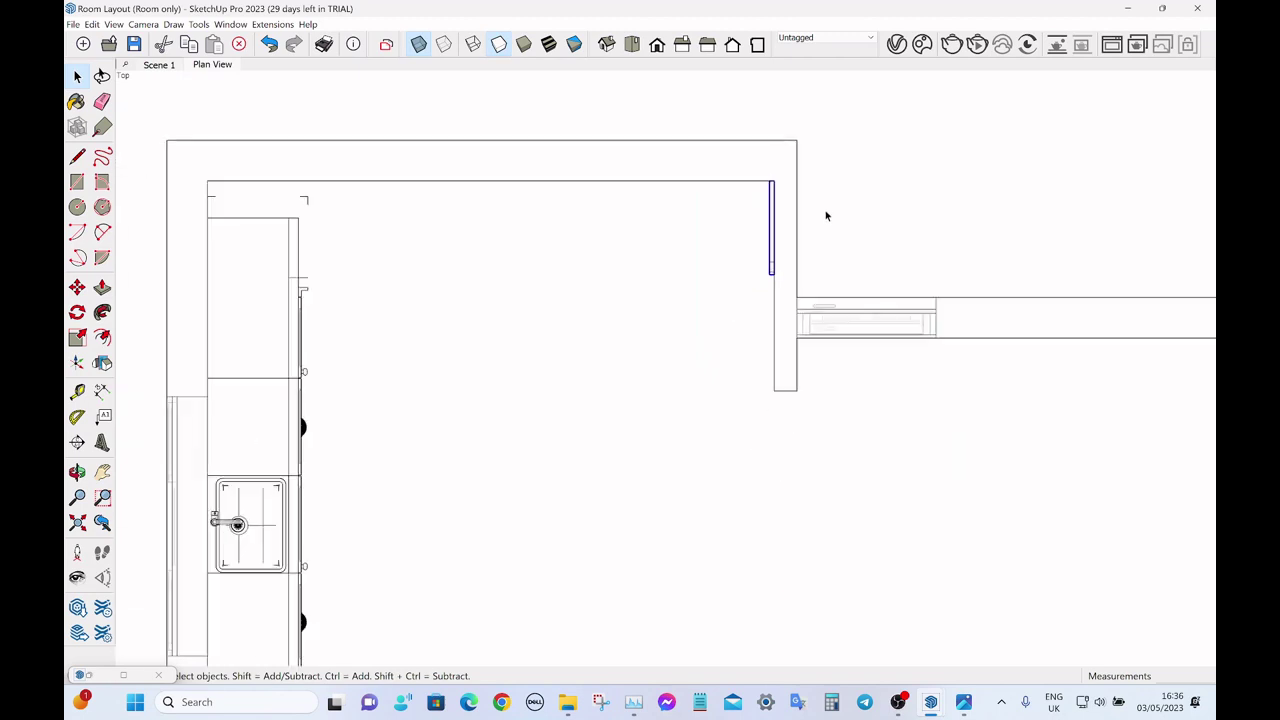
scroll(826, 215, down, 1)
click(749, 143)
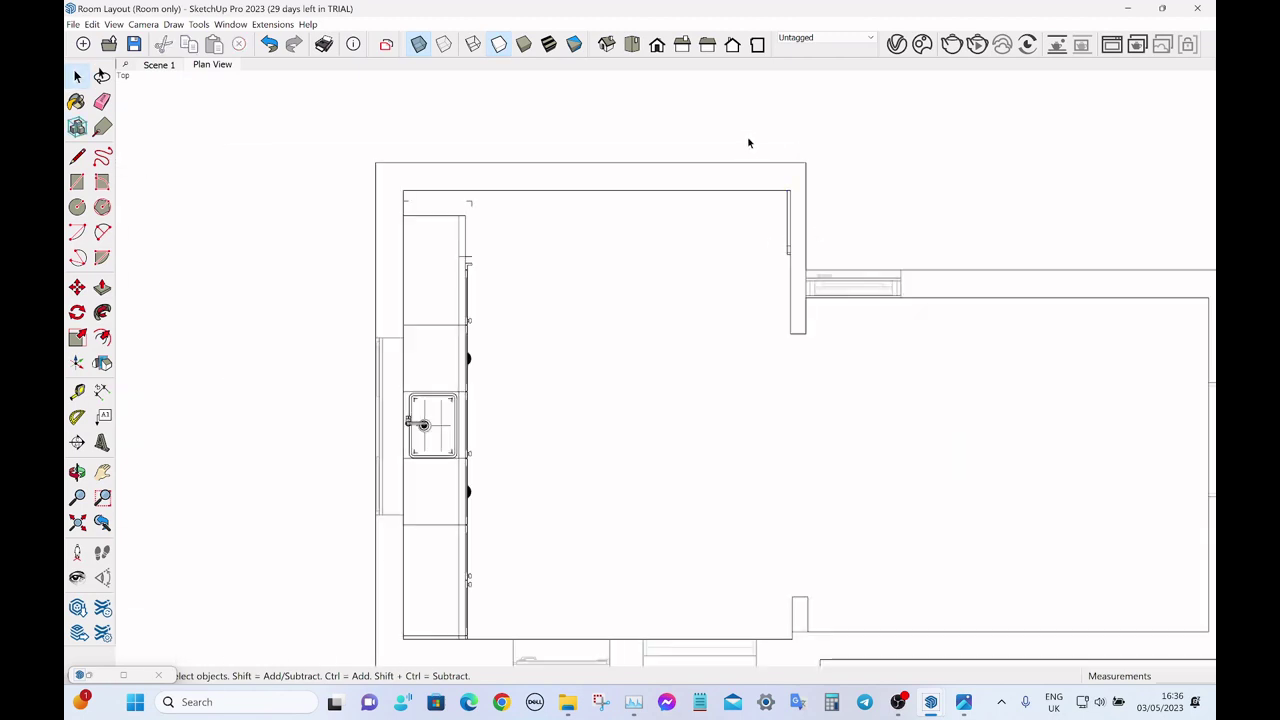
scroll(529, 194, down, 1)
scroll(640, 304, up, 1)
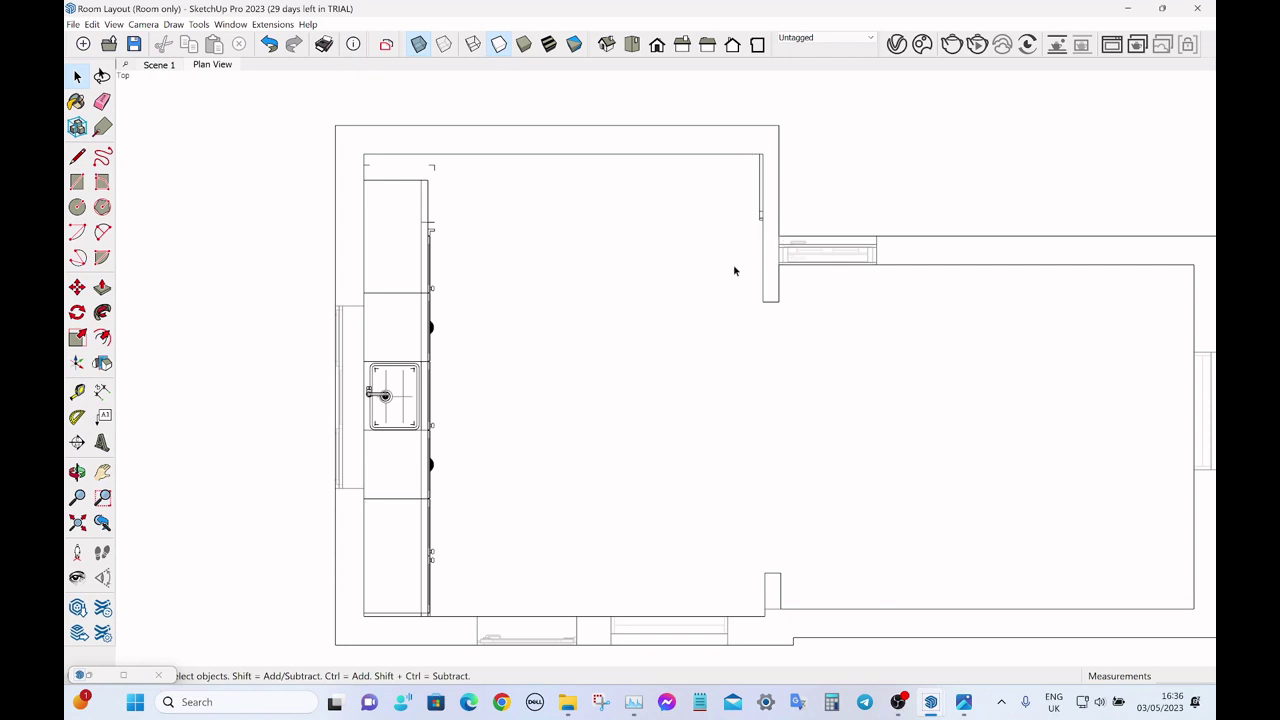
- In the Component Finder, browse up to Shaker Layon Doors (New) and open Tall Fridge Freezer Housings within Tall Cabinets 1970
click(90, 675)
scroll(917, 175, up, 5)
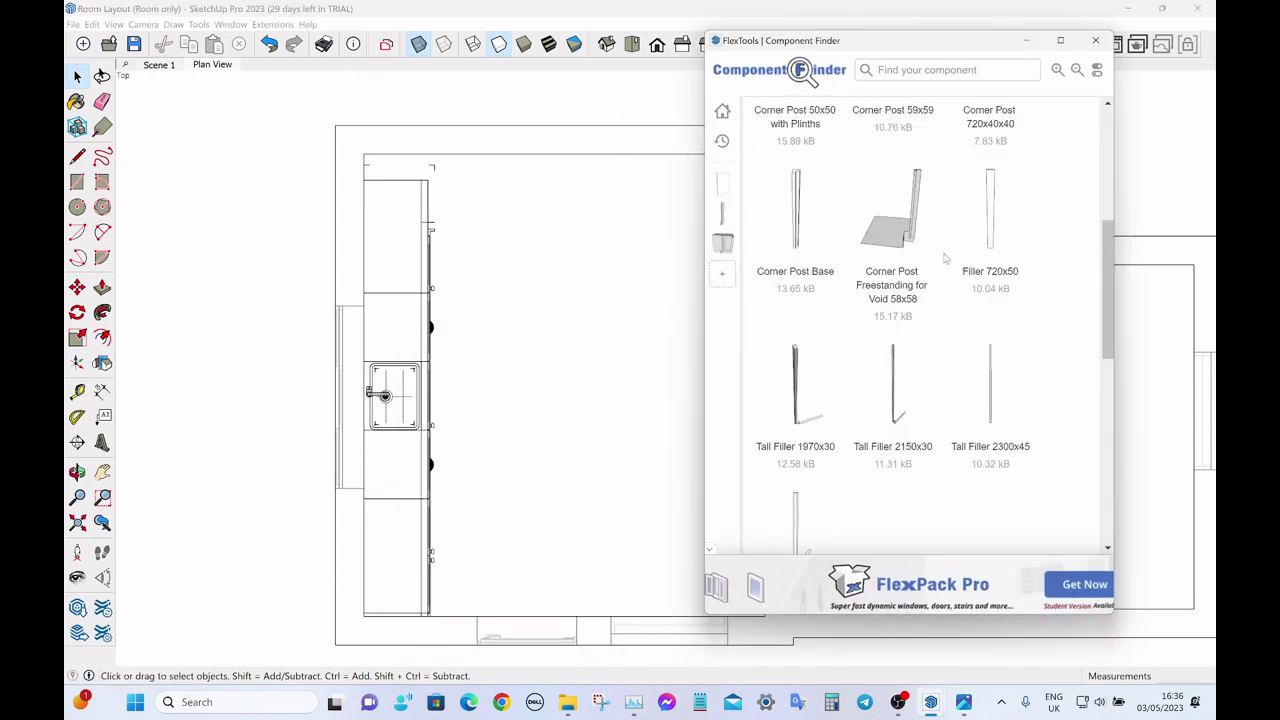
scroll(920, 178, down, 5)
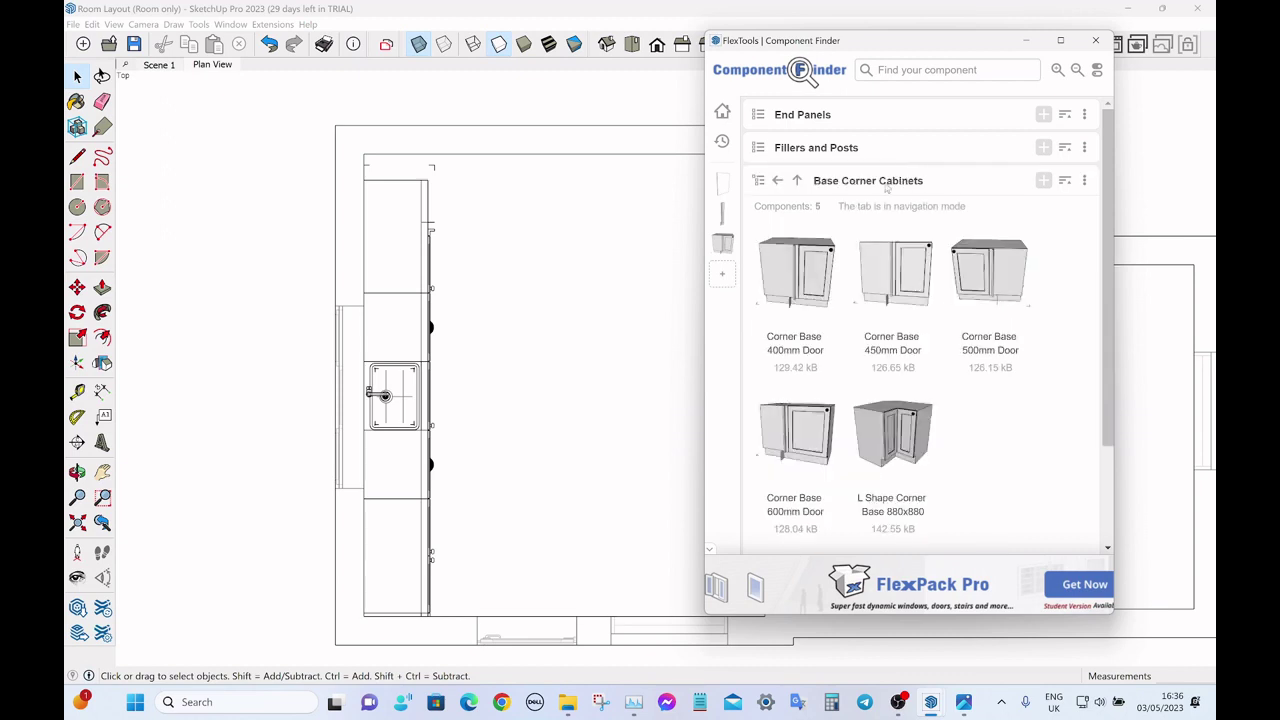
click(799, 180)
click(799, 180)
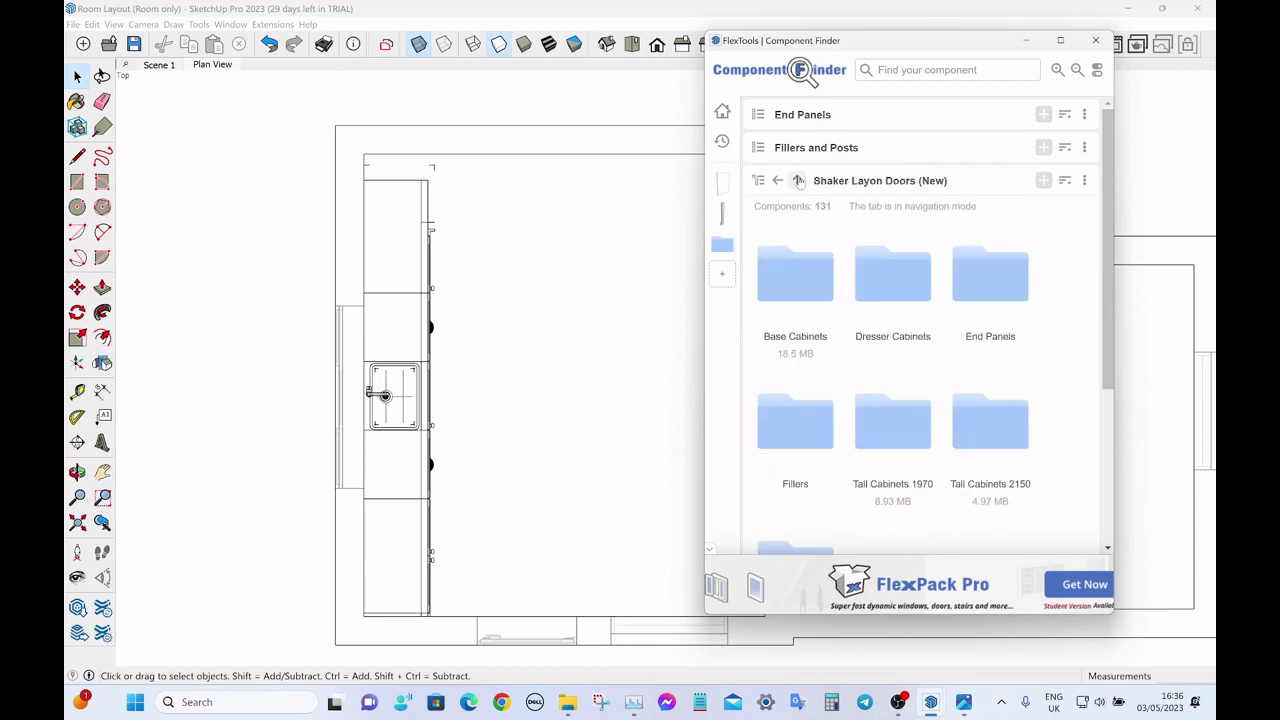
scroll(901, 240, down, 3)
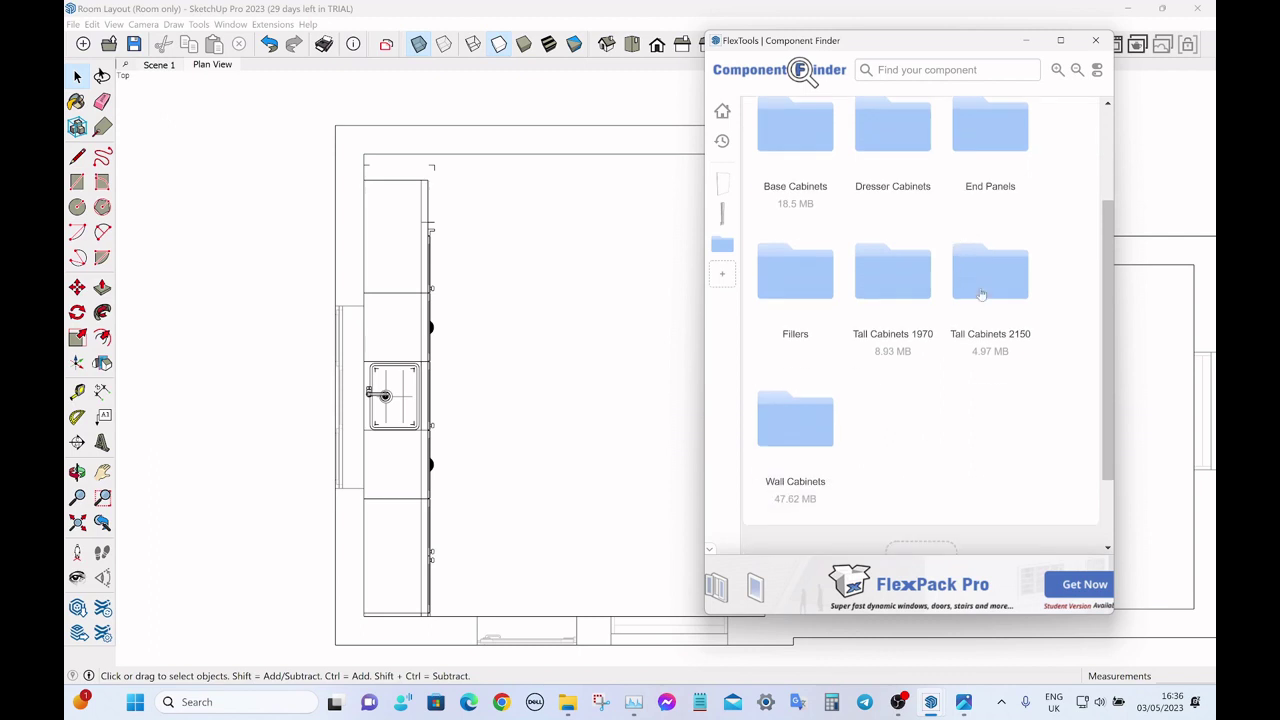
click(903, 300)
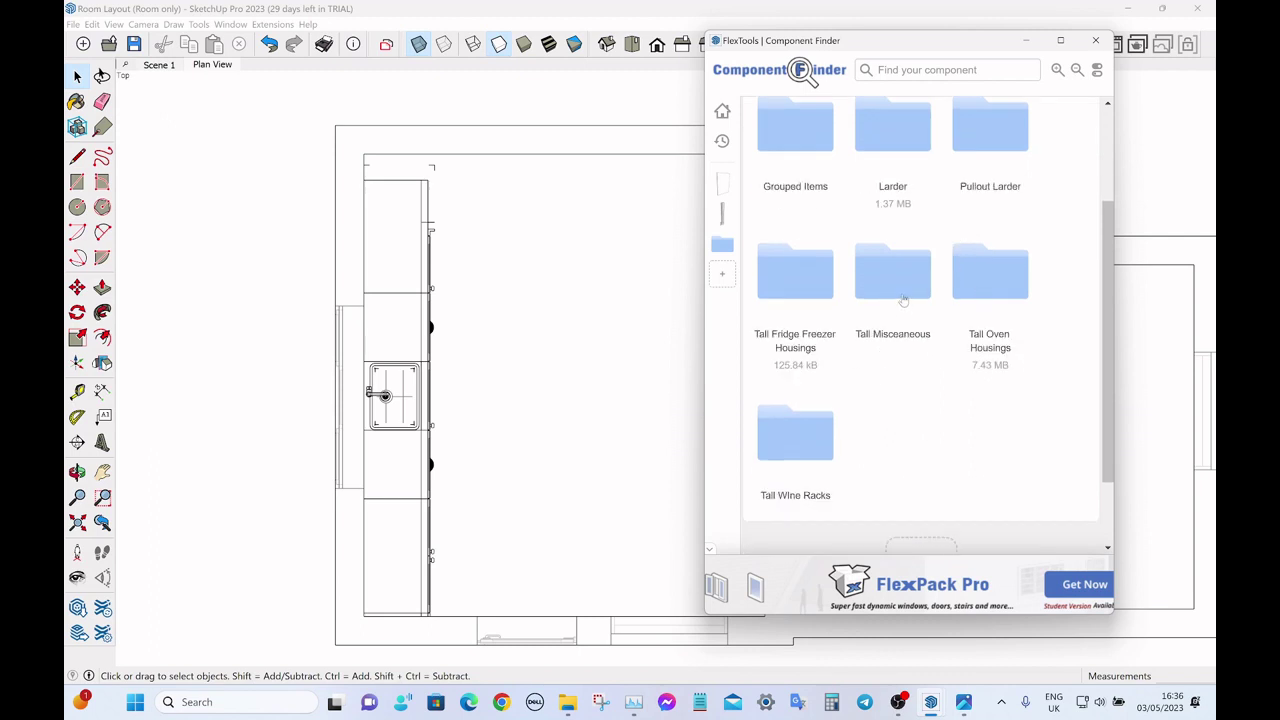
scroll(918, 300, up, 1)
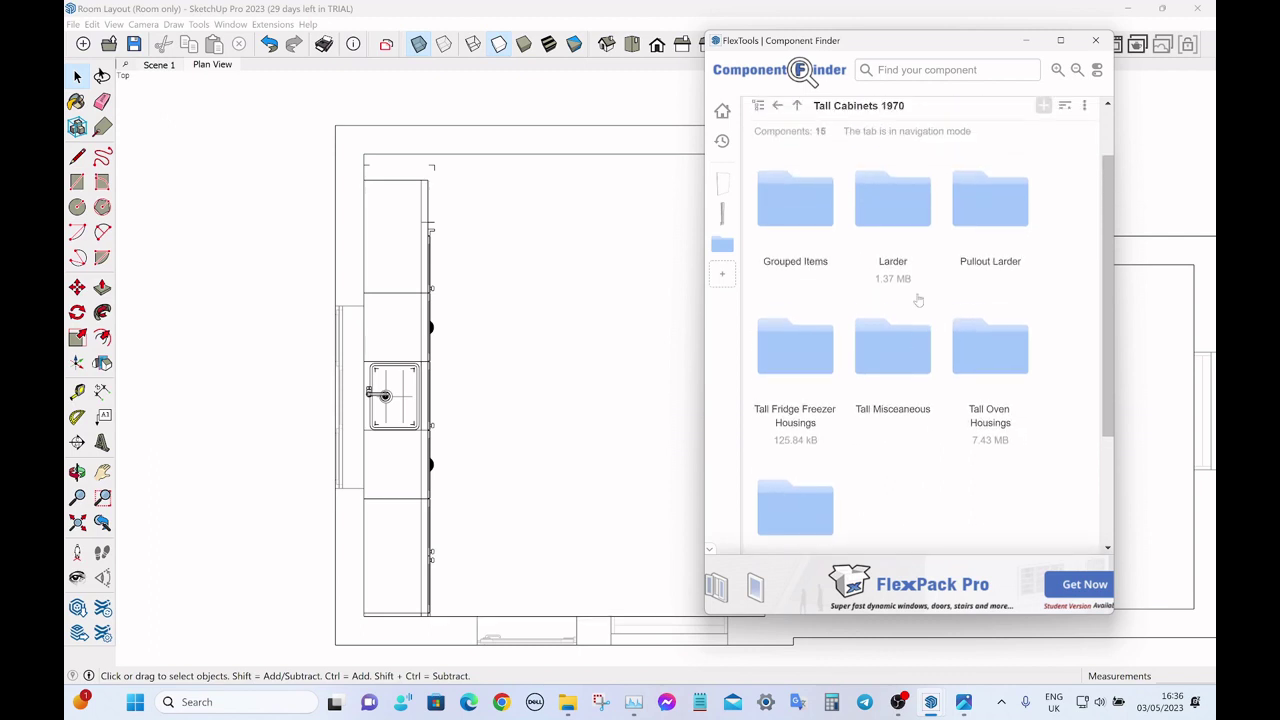
scroll(918, 300, down, 1)
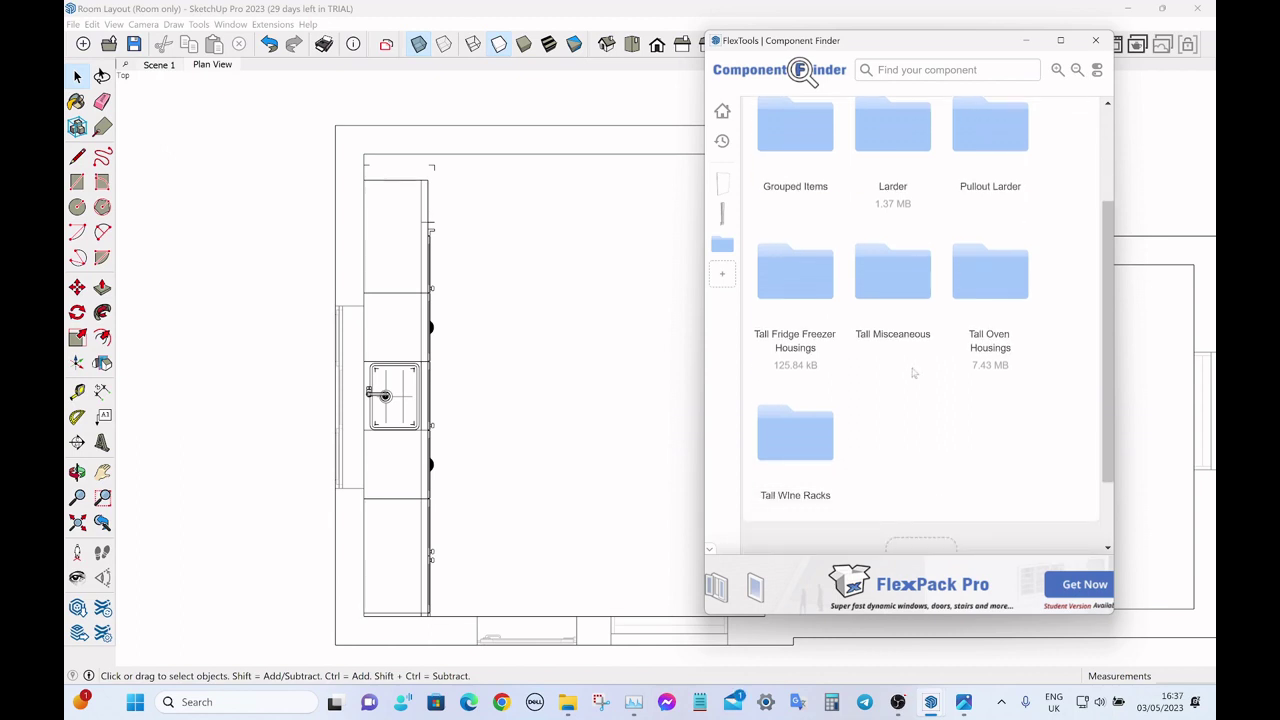
double_click(814, 288)
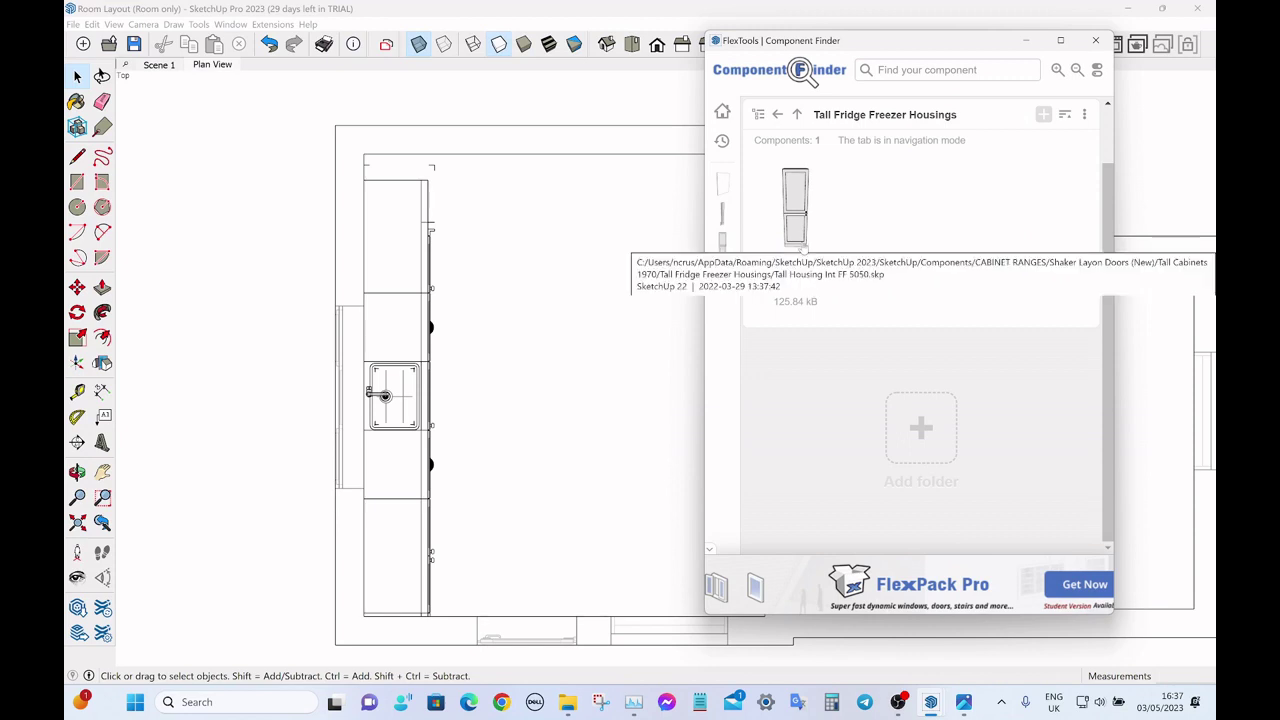
- Insert the Tall Housing Int FF 5050 into the kitchen plan and rotate it so its doors face away from the back wall
click(803, 250)
click(548, 261)
key(space)
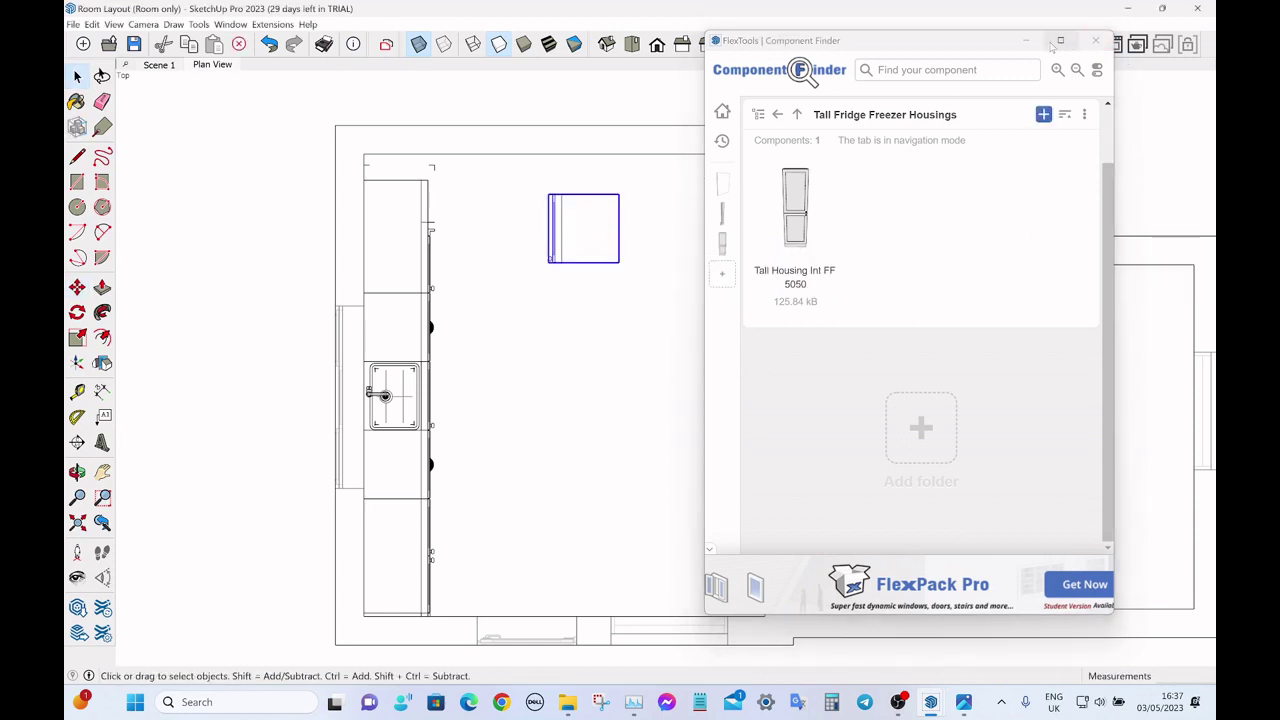
click(1026, 41)
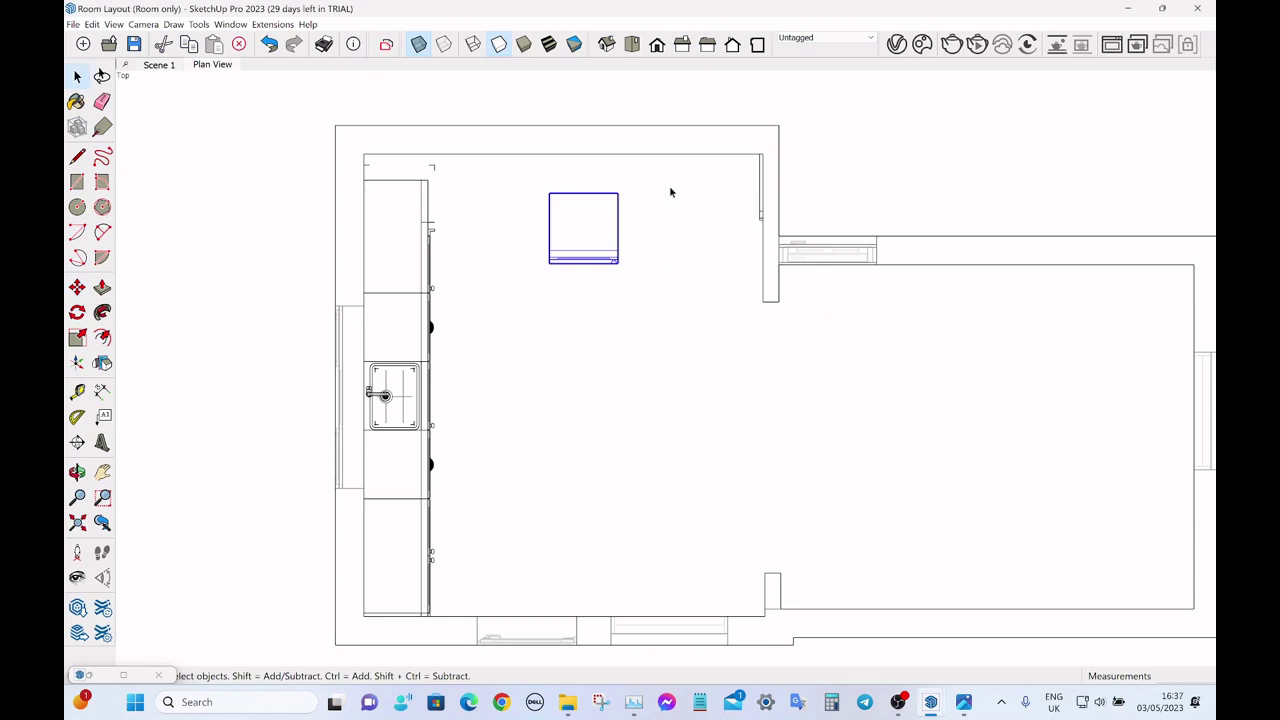
- Move the fridge freezer housing by its back corner against the tall filler, flush with the back wall
key(m)
click(618, 192)
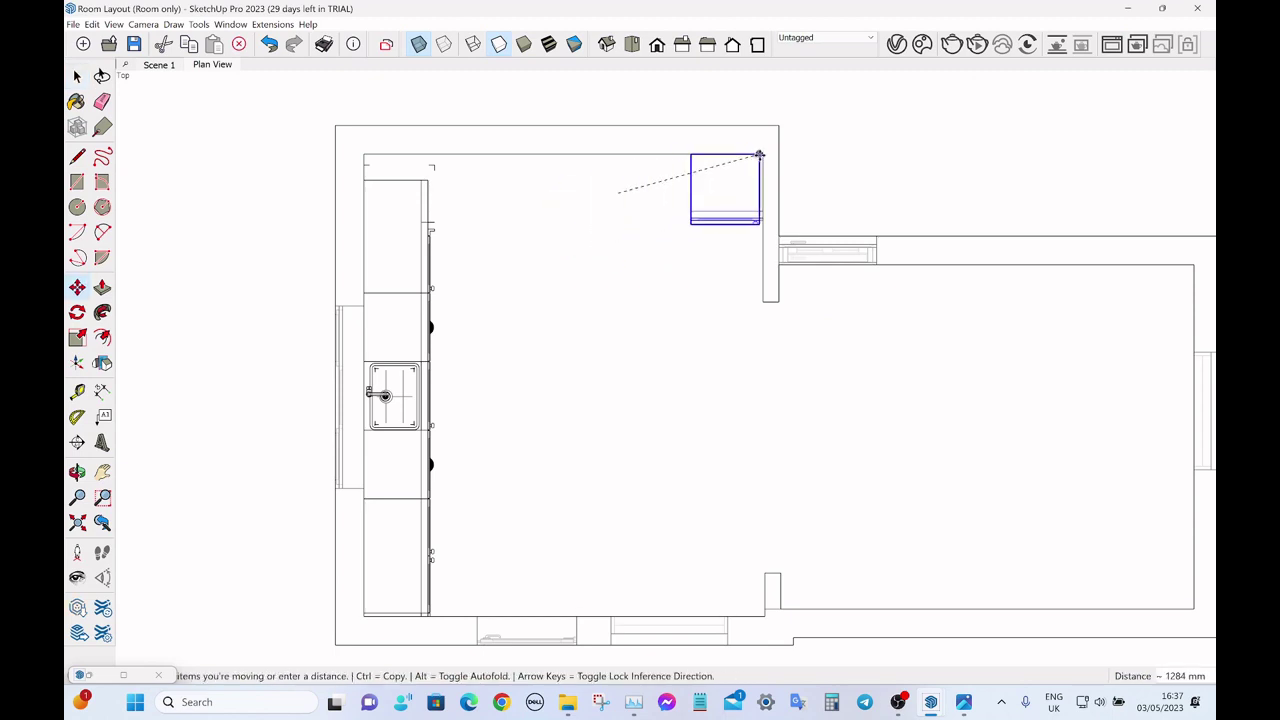
click(760, 157)
key(space)
- Flip the fridge freezer housing across its width to put the door handle on the opposite side, and return to the plan view
scroll(740, 181, up, 2)
right_click(737, 190)
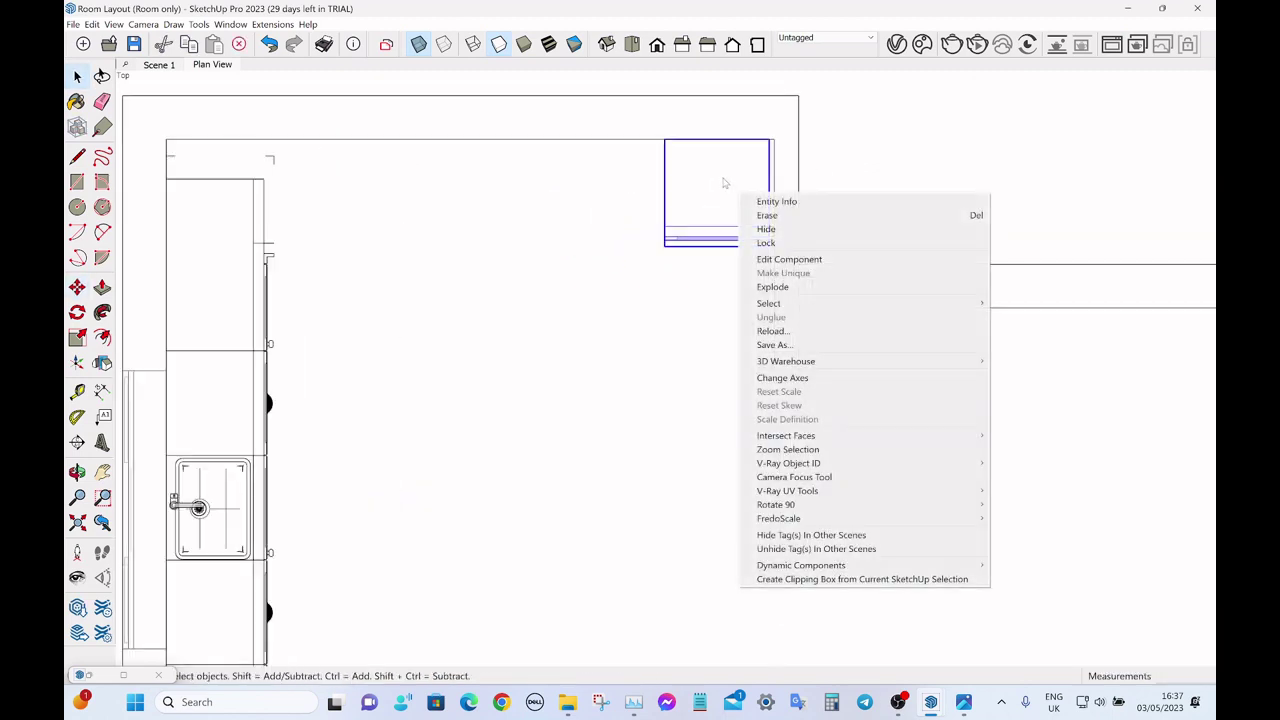
click(880, 160)
middle_drag(768, 284, 745, 155)
click(732, 158)
scroll(798, 211, down, 2)
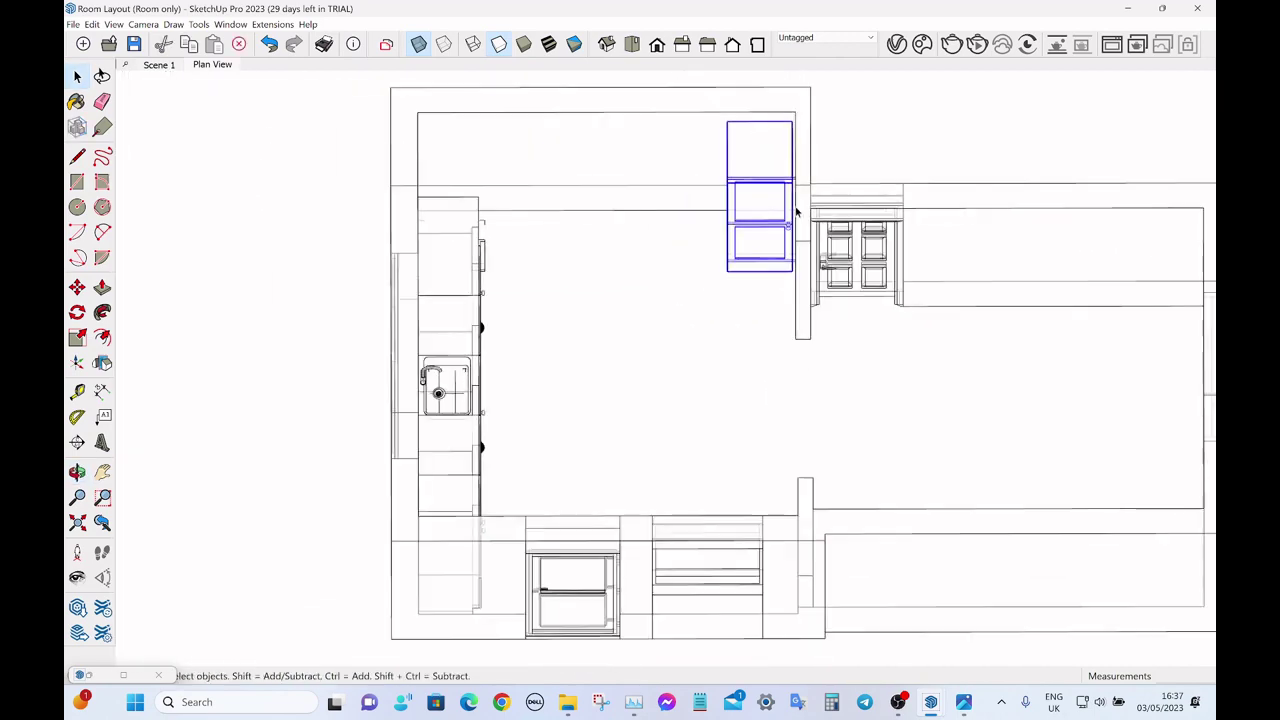
key(v)
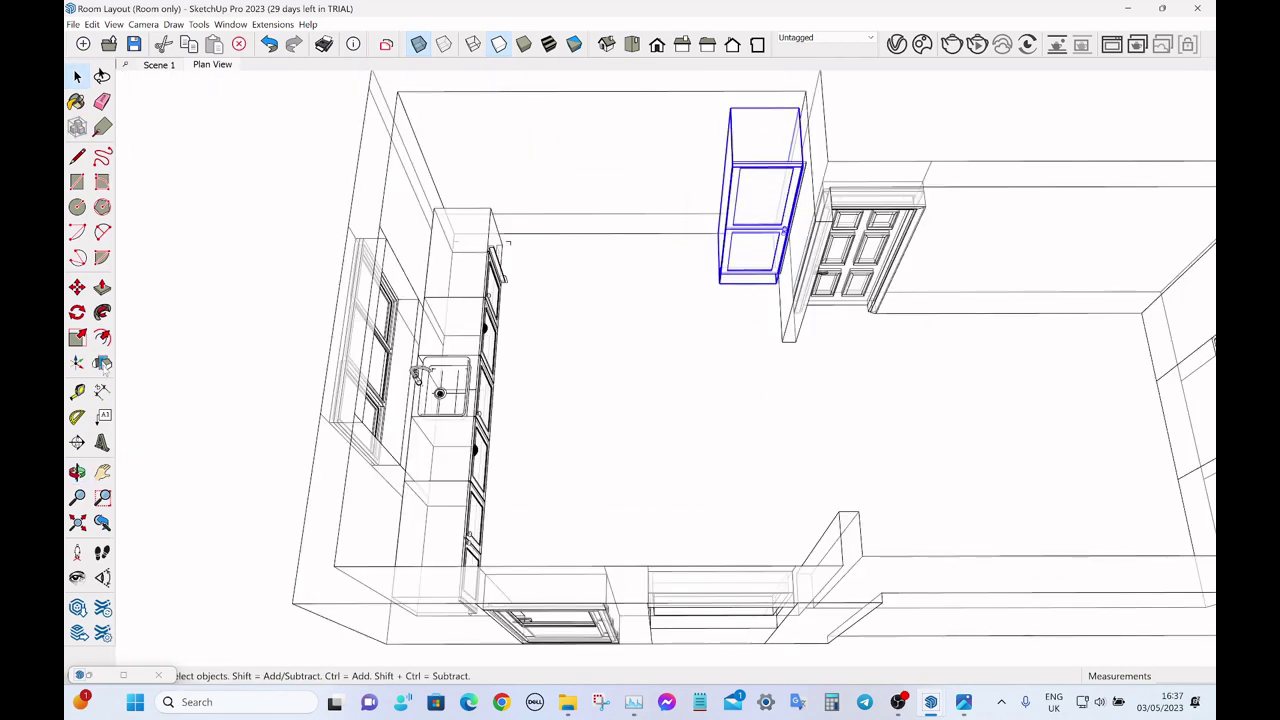
click(102, 363)
click(748, 301)
key(space)
click(918, 139)
middle_drag(812, 172, 850, 228)
click(212, 66)
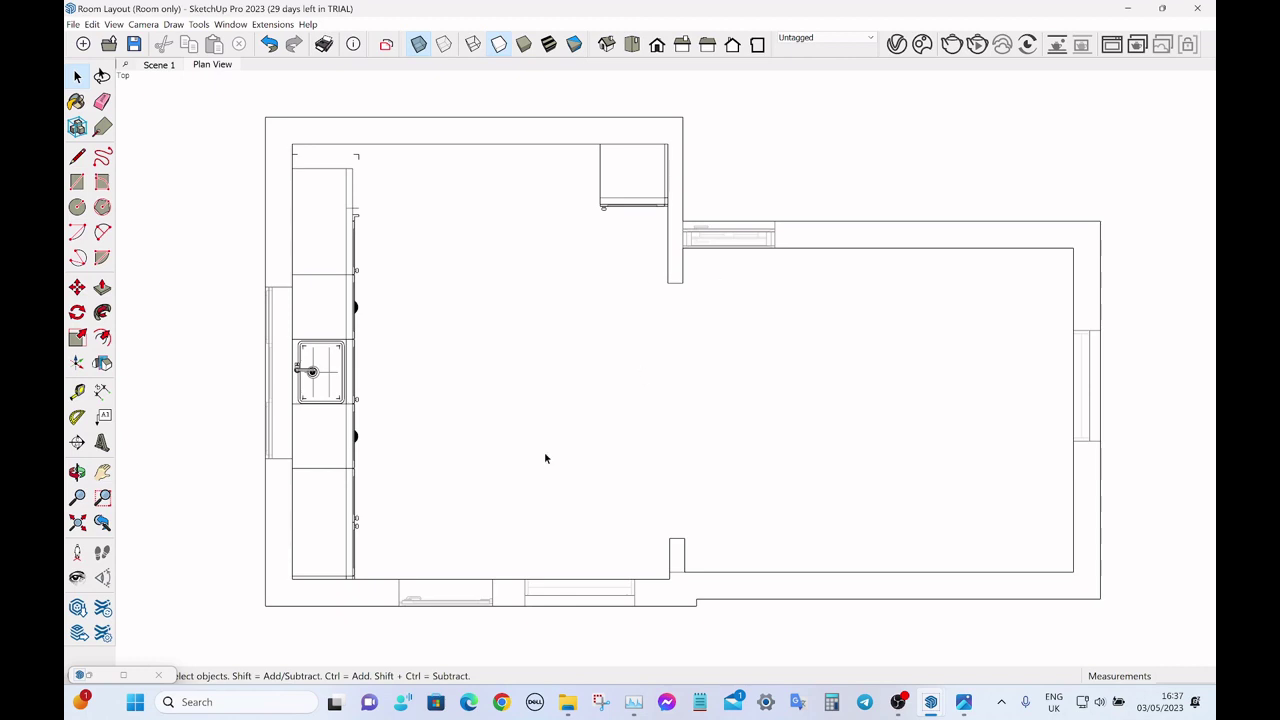
- Insert the Tall Housing 1970x600 Oven _ Combi MW from Tall Oven Housings and rotate it to face the same way as the fridge housing
click(80, 675)
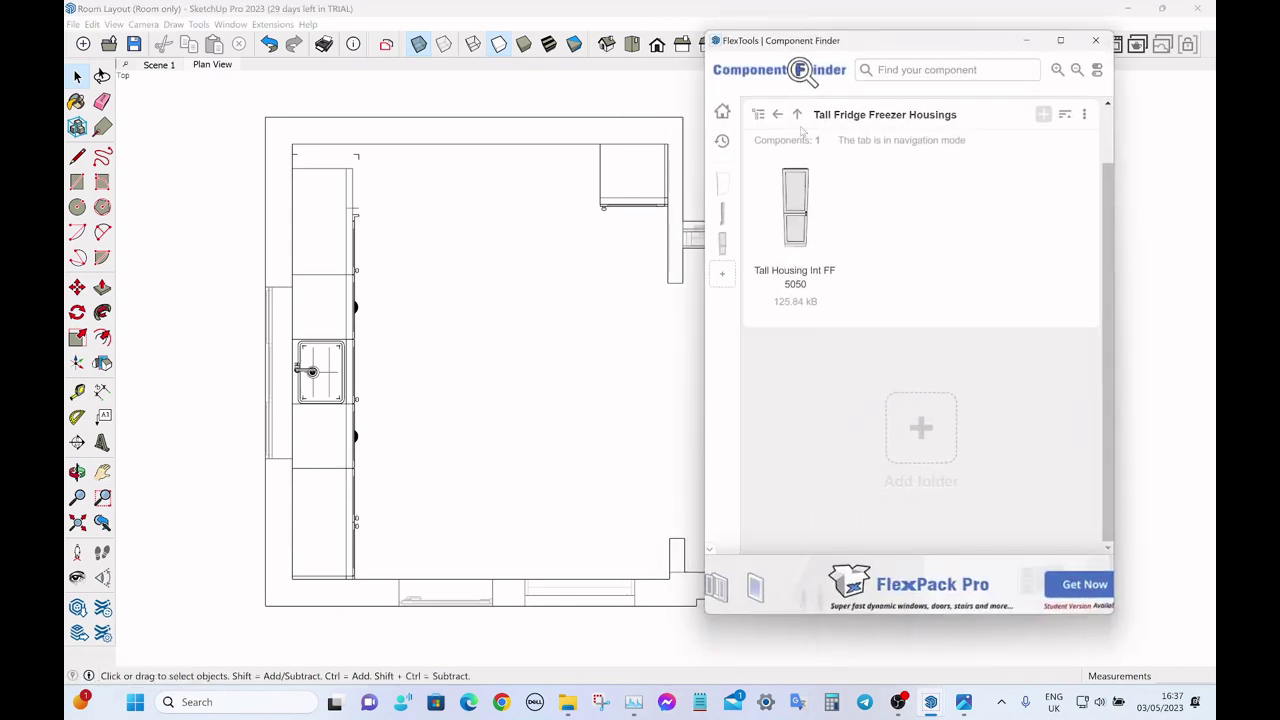
click(797, 114)
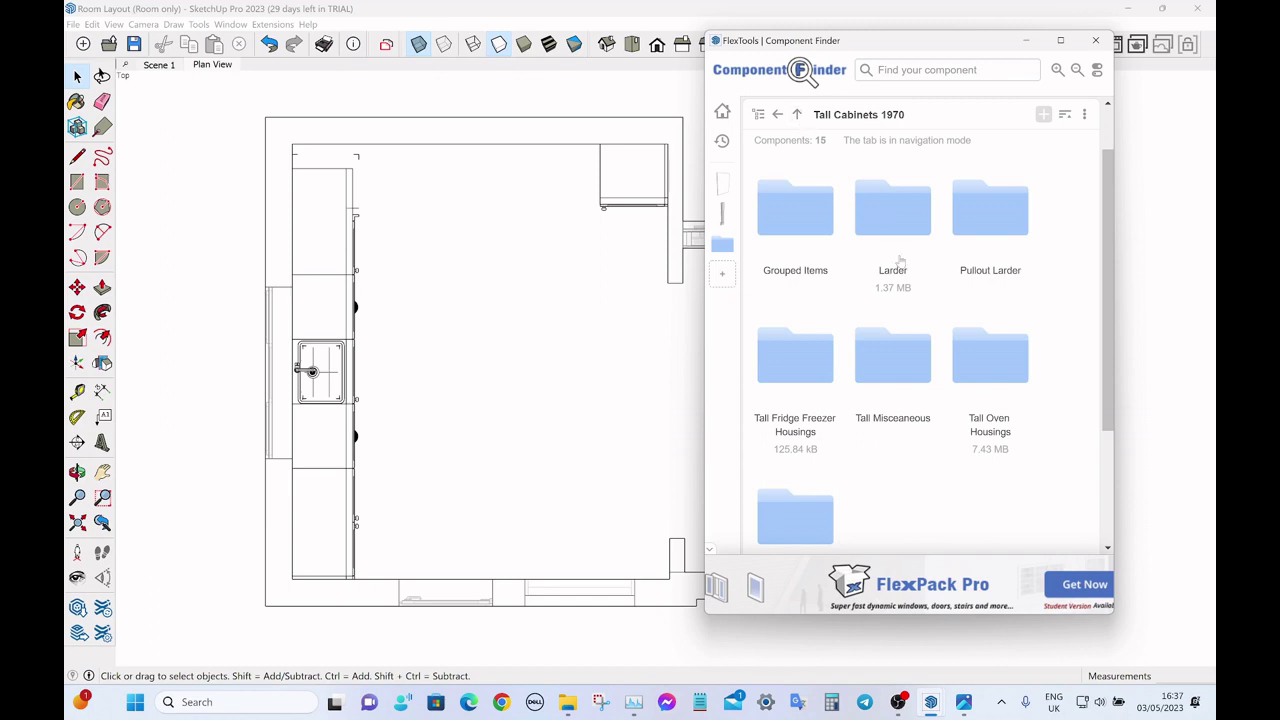
click(999, 368)
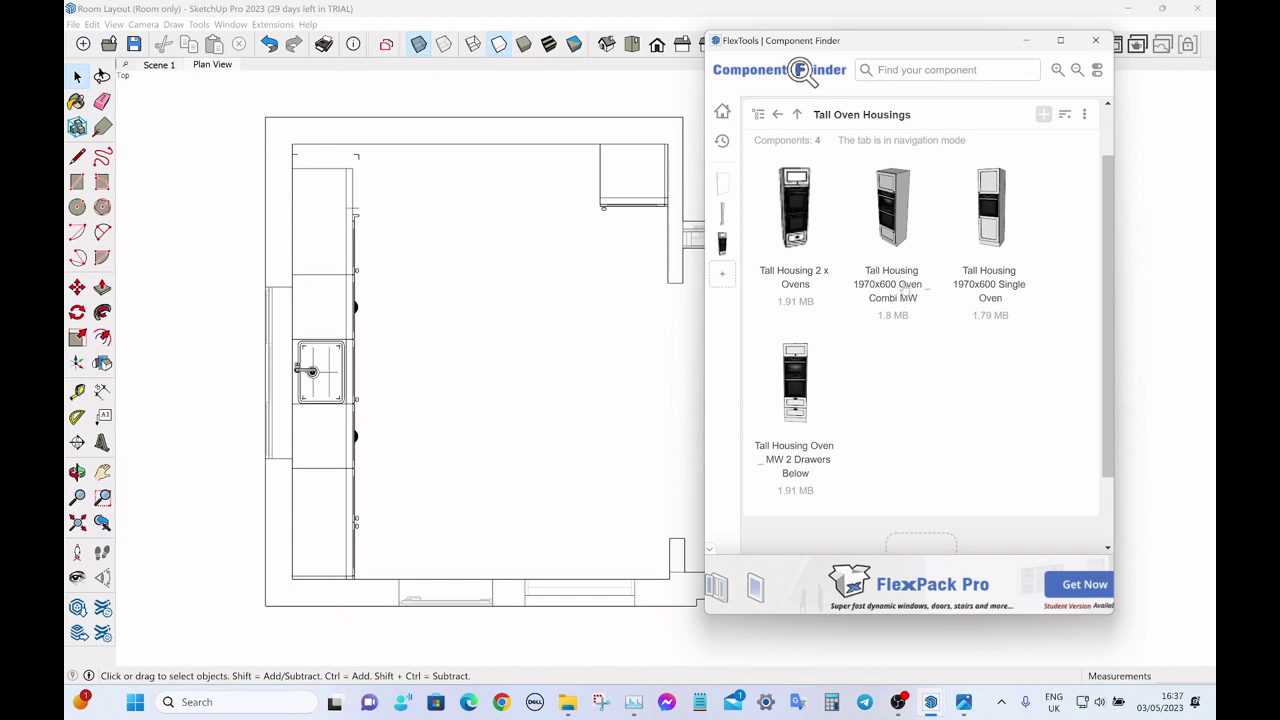
click(895, 216)
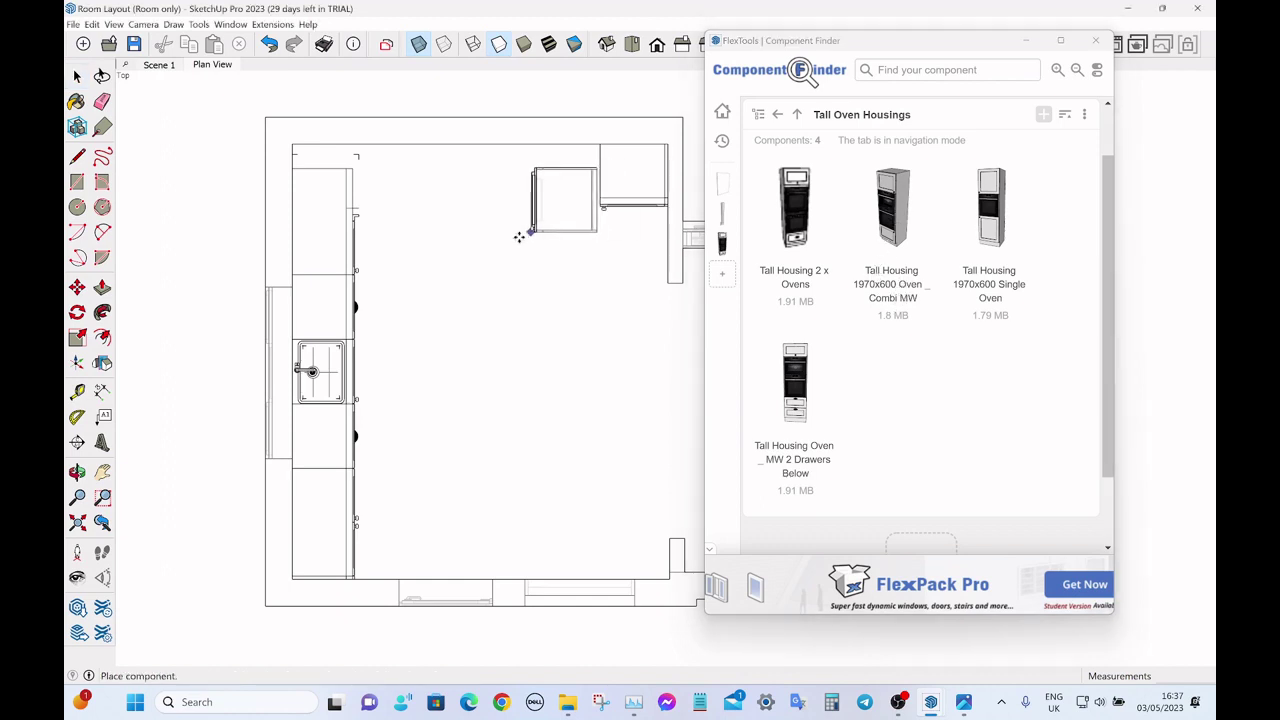
click(538, 236)
key(space)
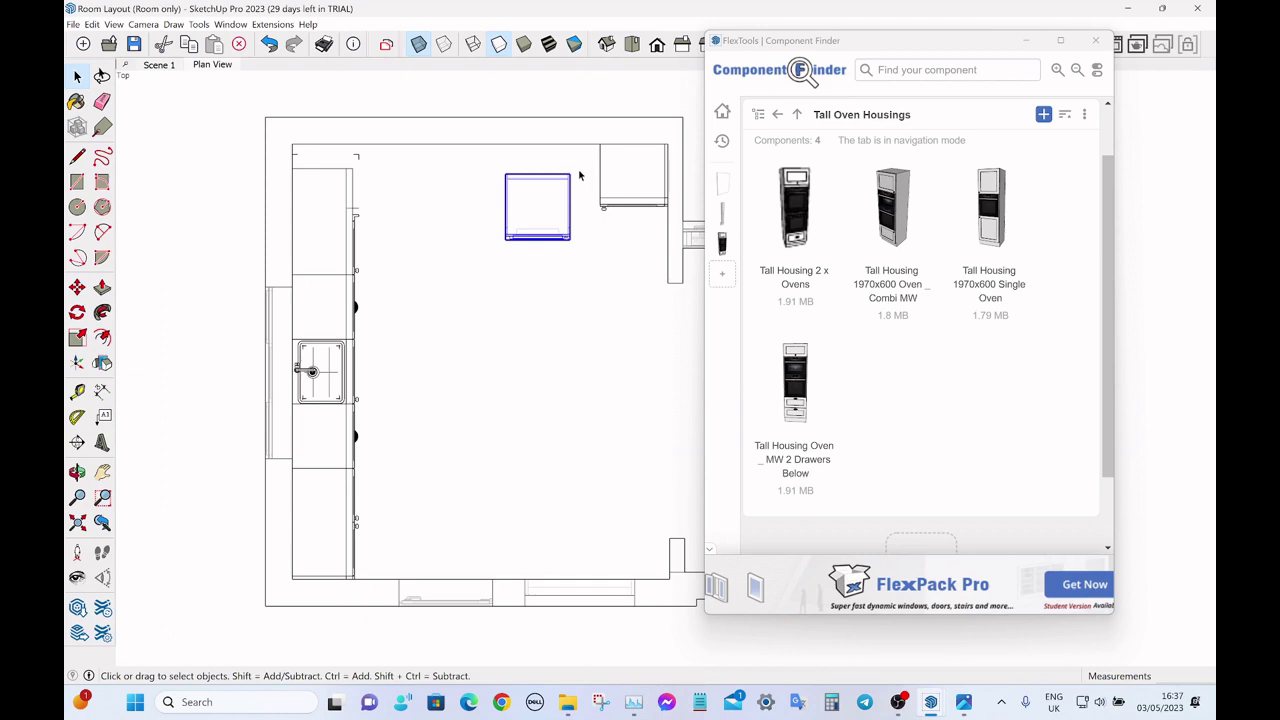
- Move the oven housing by its back corner against the fridge freezer housing, flush with the back wall
key(m)
click(570, 174)
click(600, 144)
key(space)
click(602, 113)
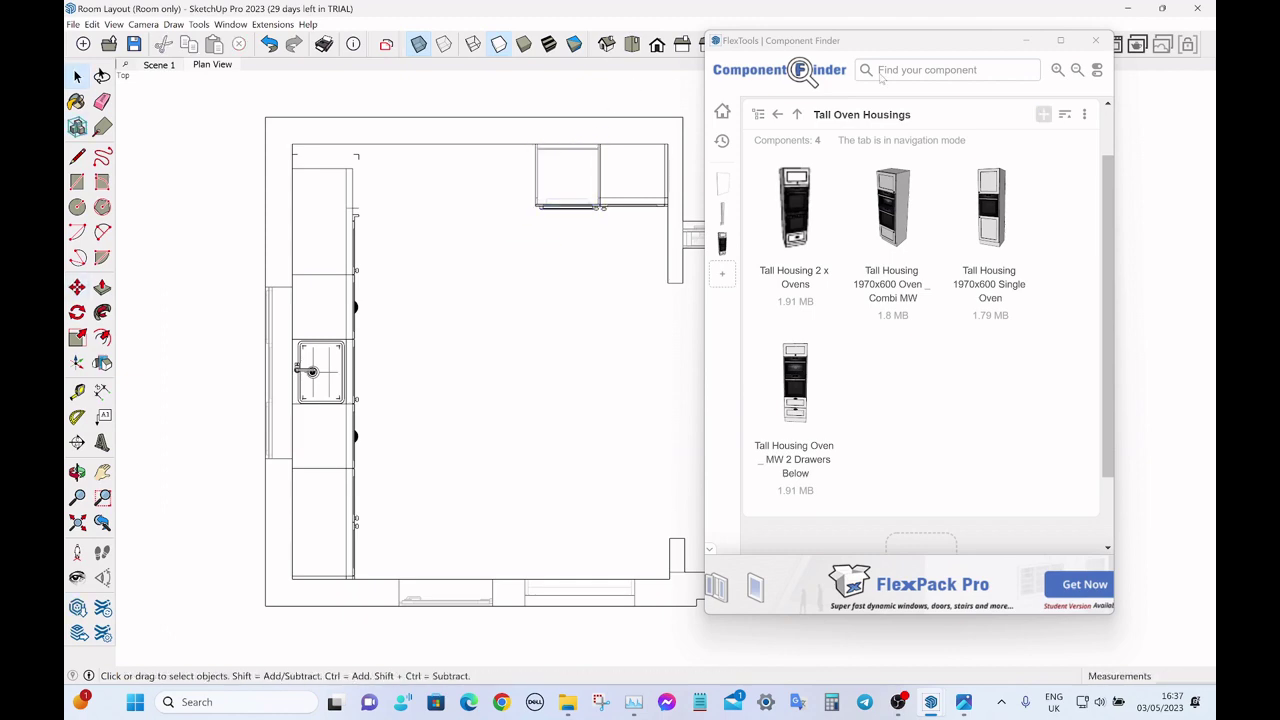
- Close the Component Finder and examine the two tall housings in the shaded 3D scene
click(1096, 40)
middle_drag(598, 150, 620, 88)
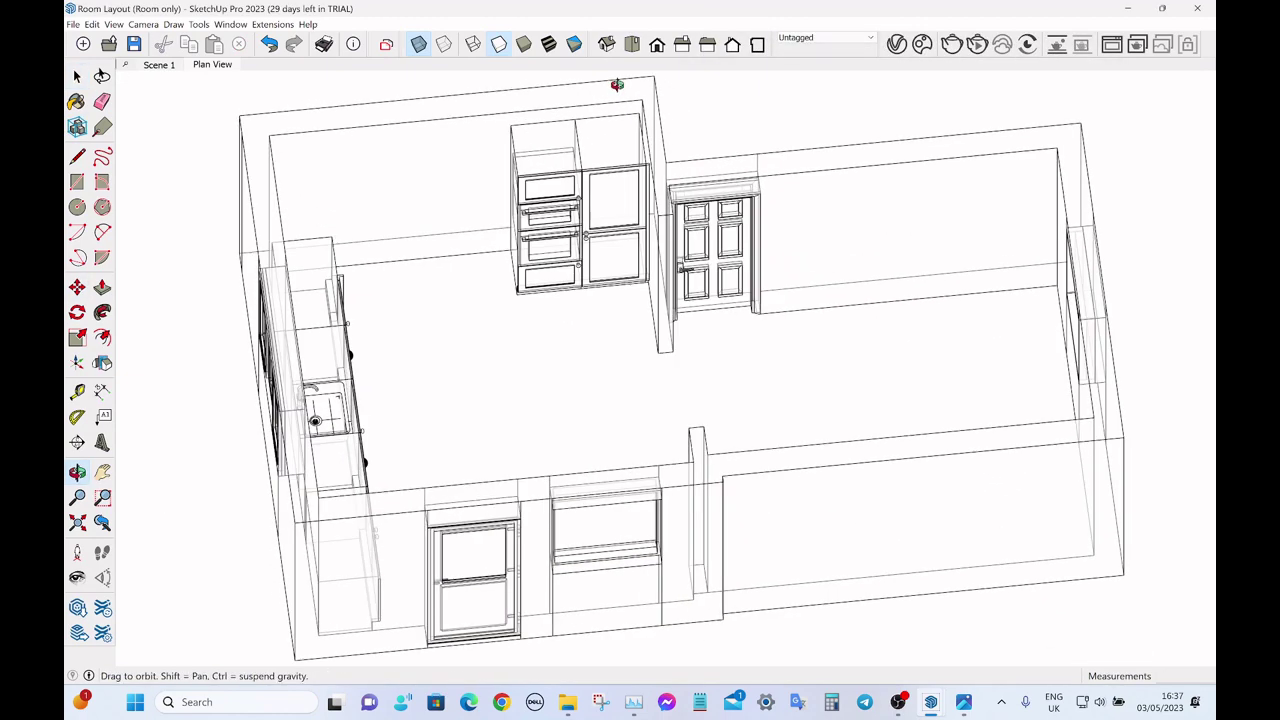
click(158, 66)
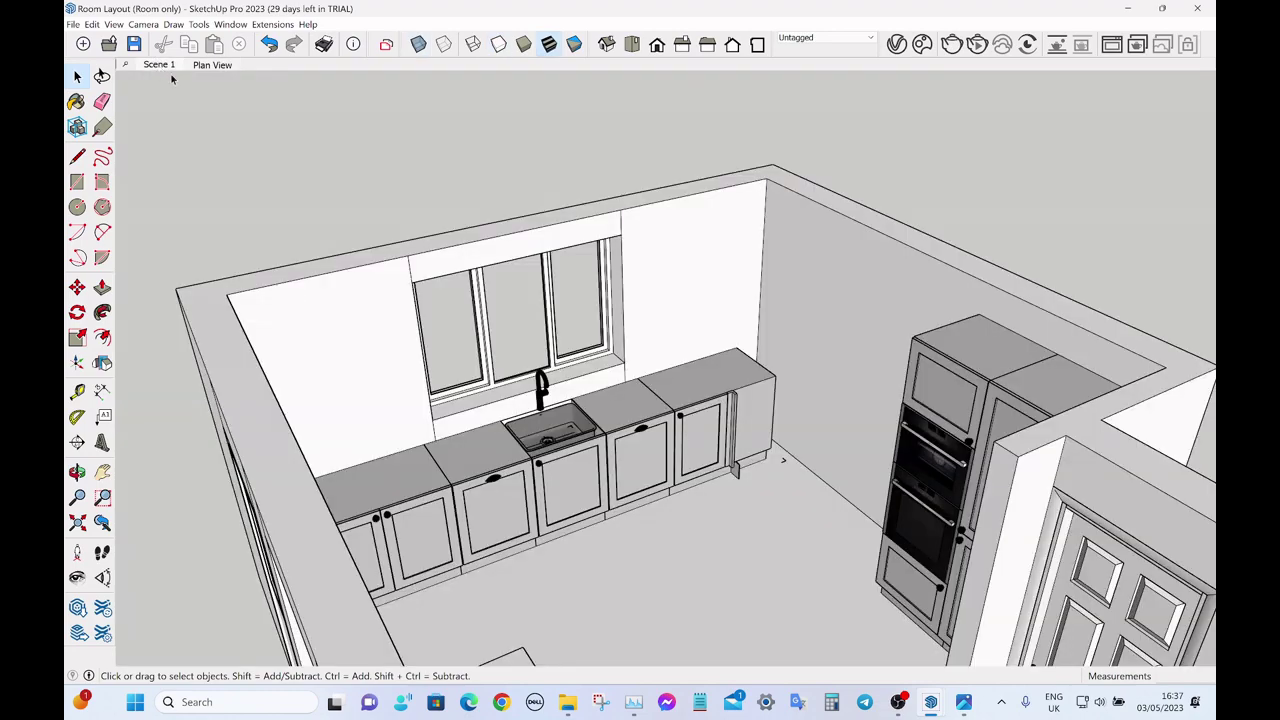
mouse_move(637, 333)
middle_down()
mouse_move(880, 316)
mouse_move(911, 380)
middle_up()
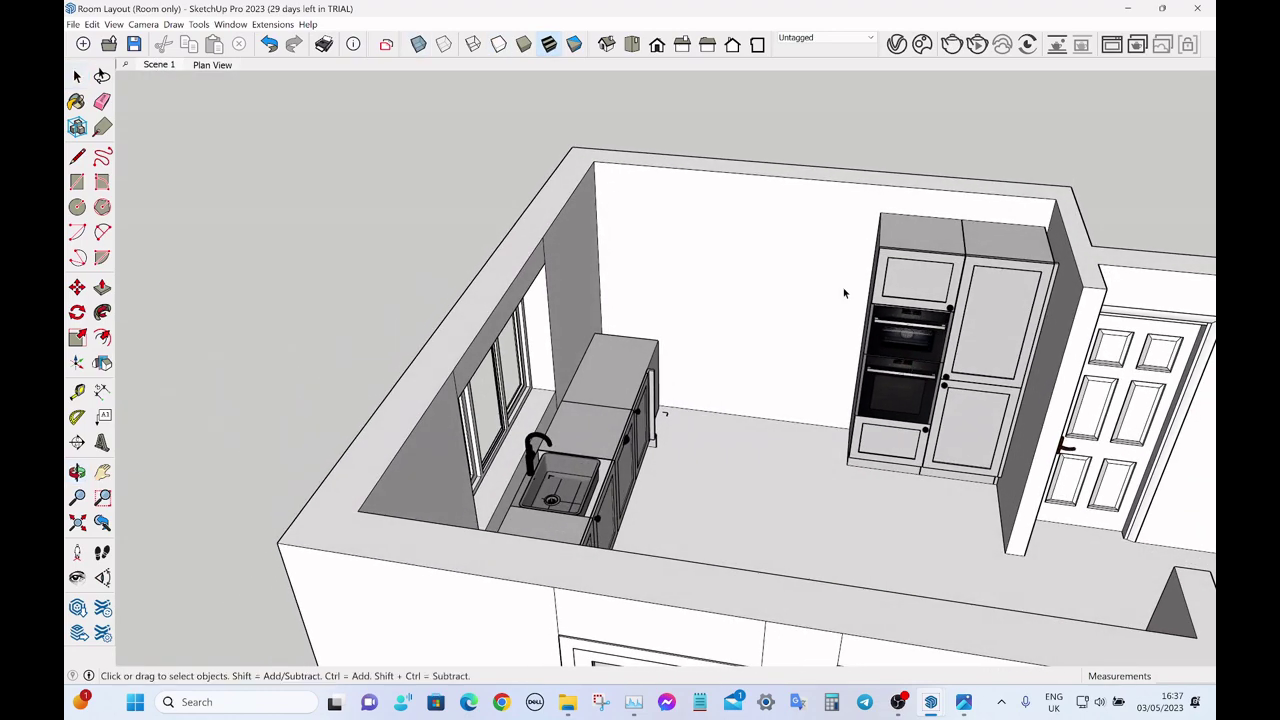
- Examine the oven and fridge housings in the plan view and the shaded 3D scene
click(215, 66)
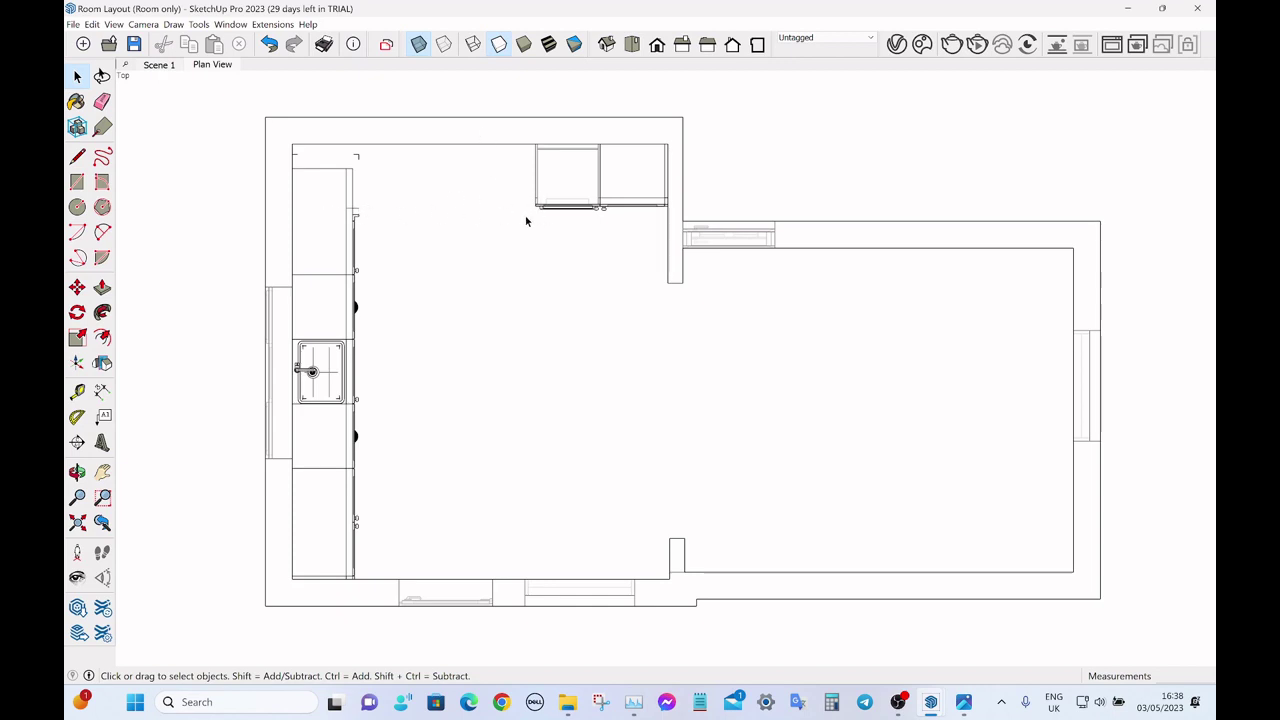
click(158, 64)
middle_drag(700, 291, 1036, 404)
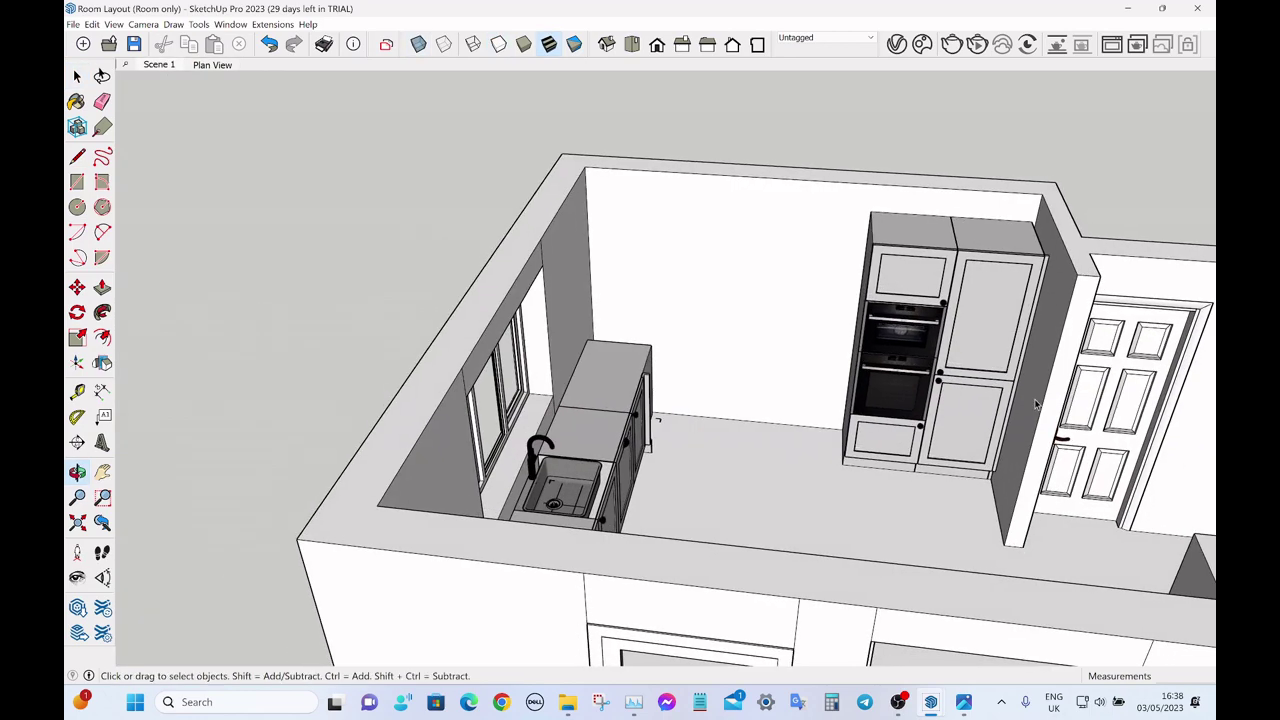
scroll(916, 316, up, 2)
middle_drag(894, 280, 823, 219)
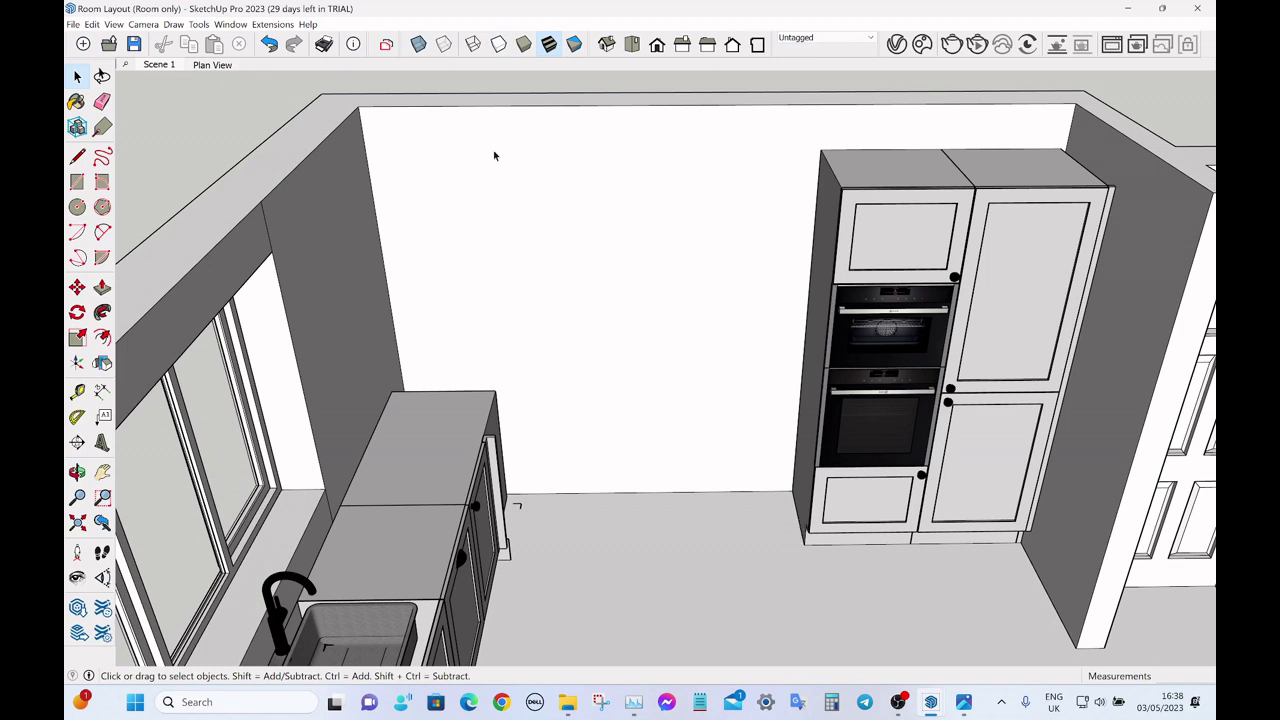
- Return to the plan view, show the FlexTools toolbar and open the Component Finder at the Tall Cabinets 1970 folder
click(234, 67)
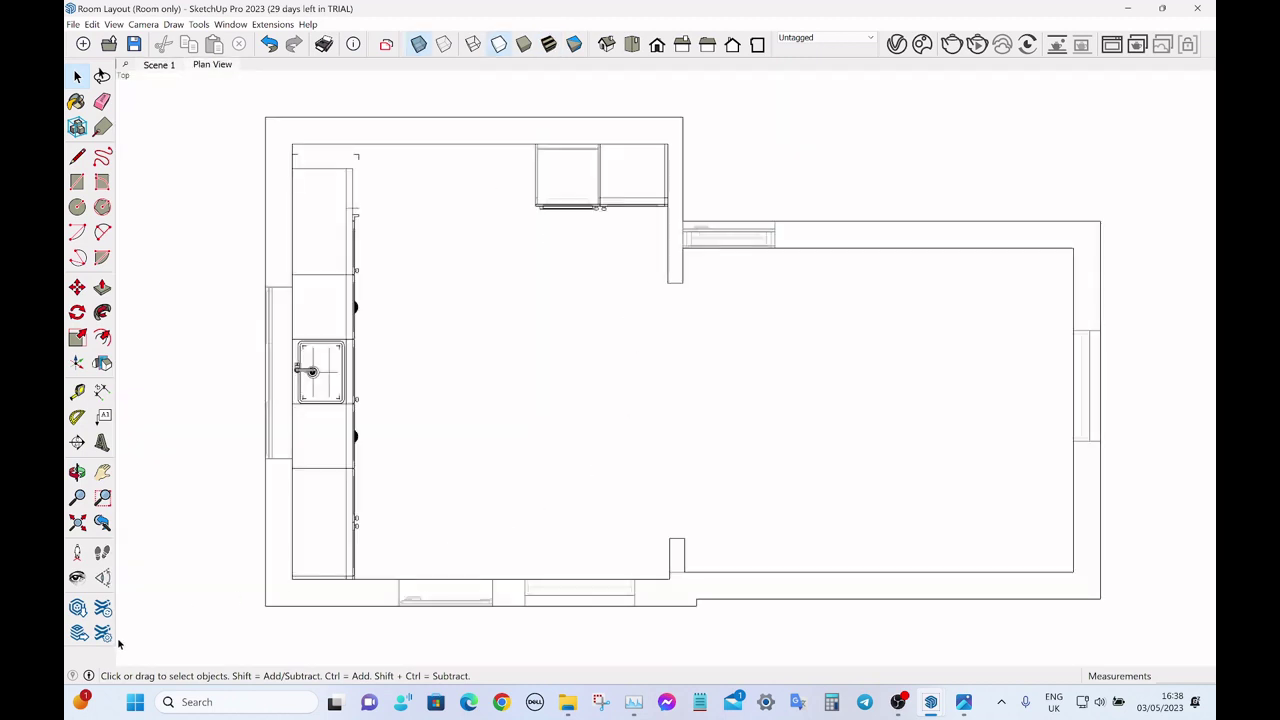
right_click(328, 42)
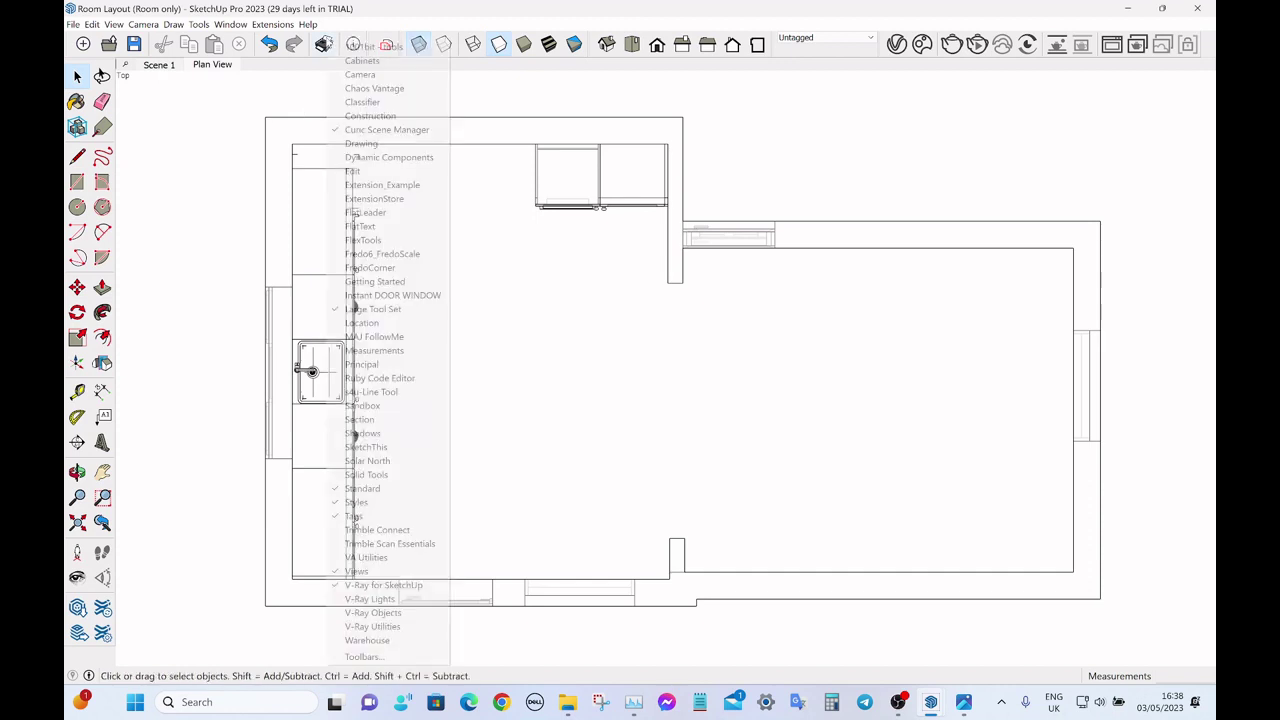
click(412, 240)
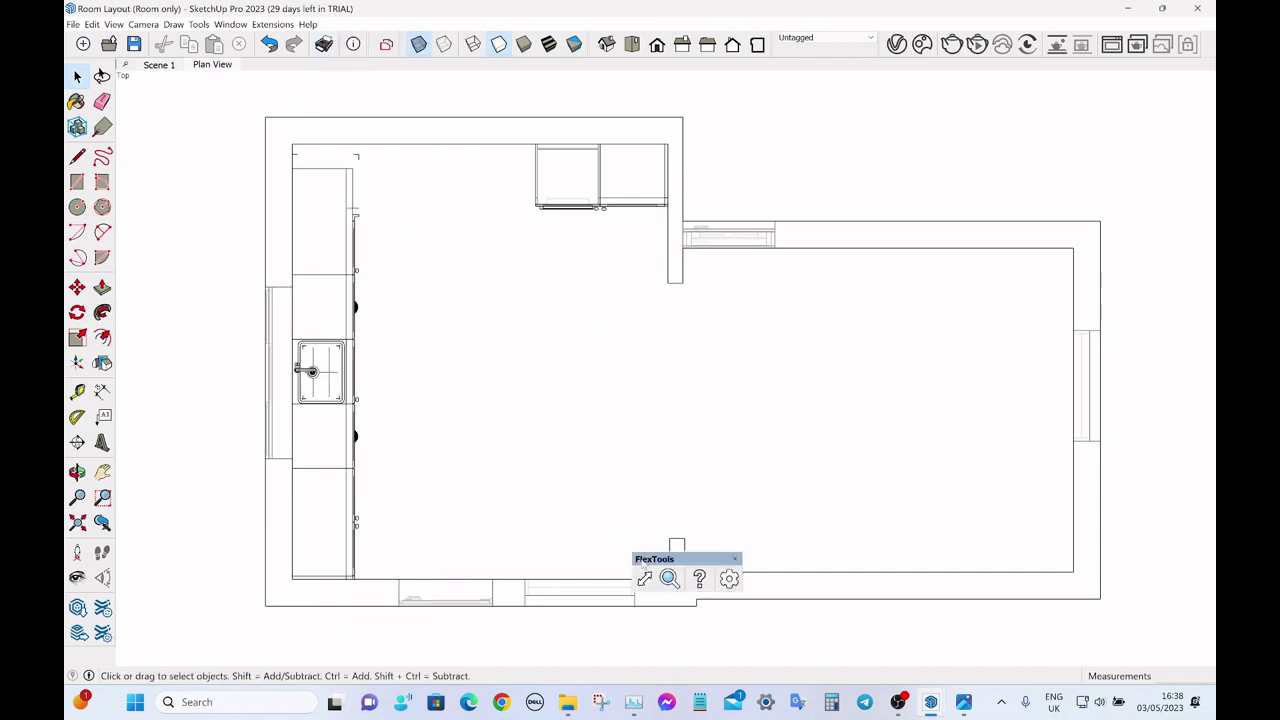
click(669, 578)
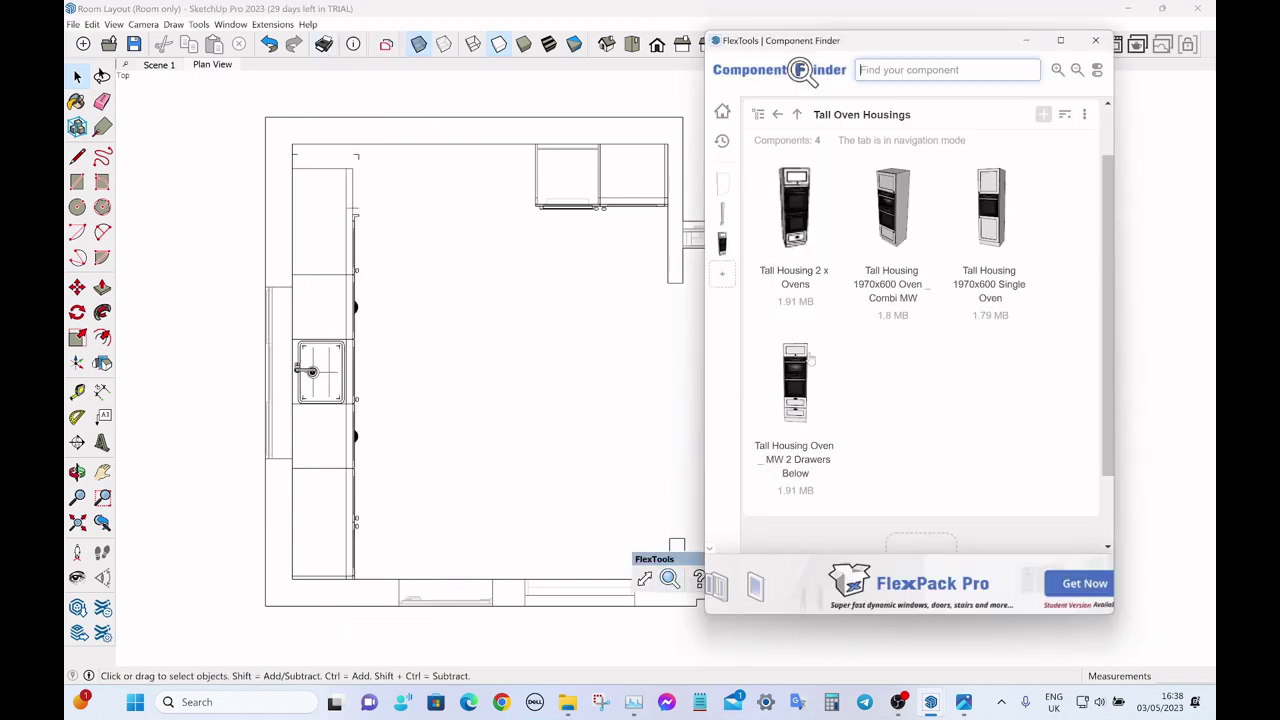
click(797, 114)
scroll(890, 248, up, 1)
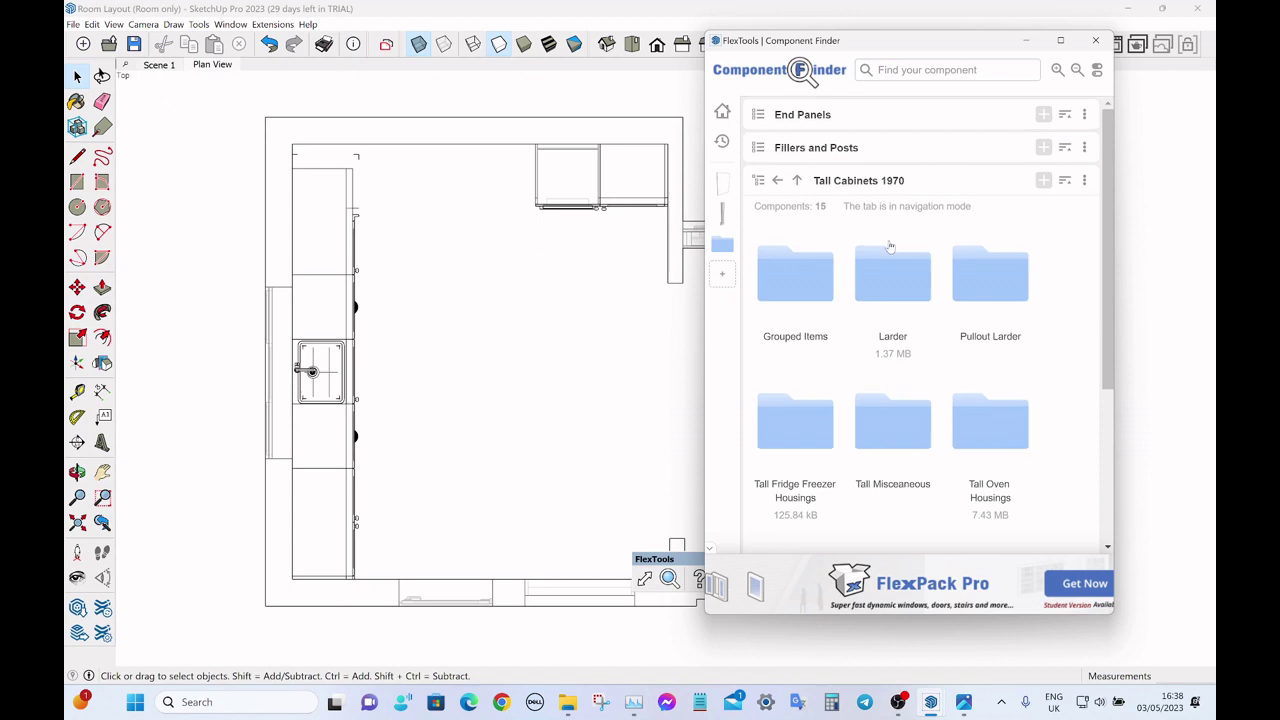
- Insert the Tall End Pane 2120x600 Plinth Cutout from End Panels on the open side of the oven housing
click(892, 121)
scroll(957, 291, down, 6)
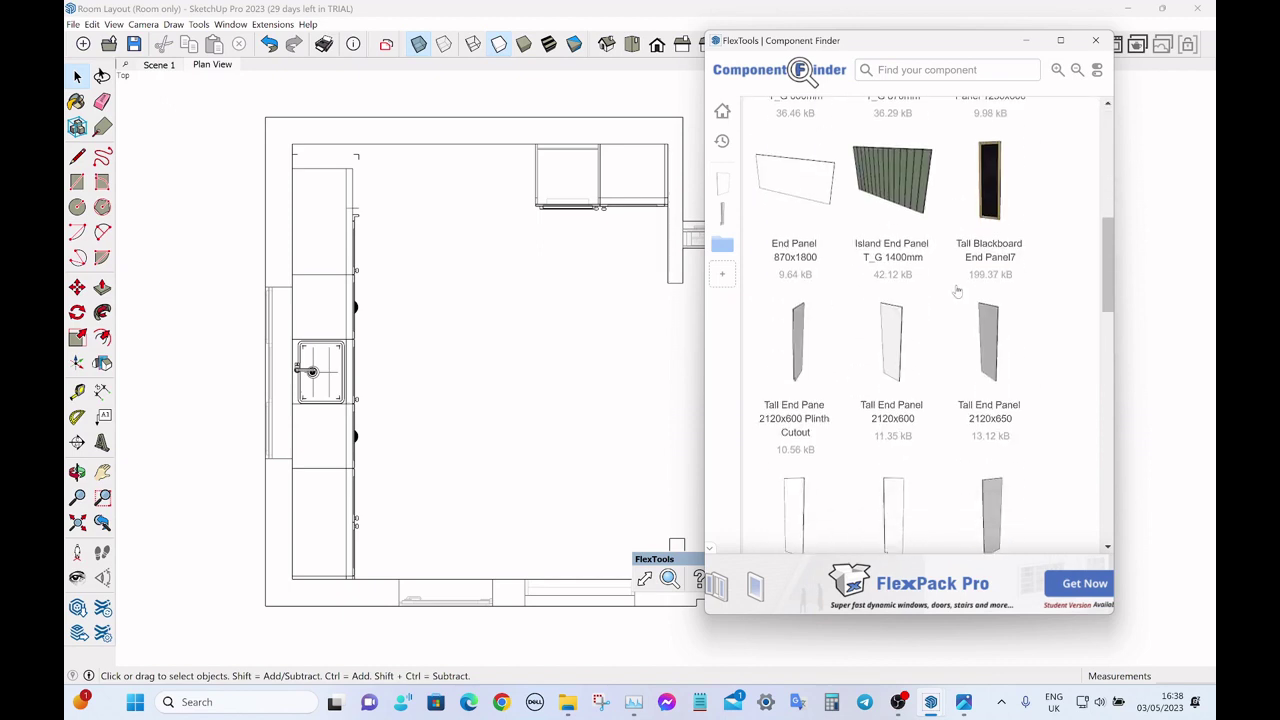
scroll(957, 291, down, 2)
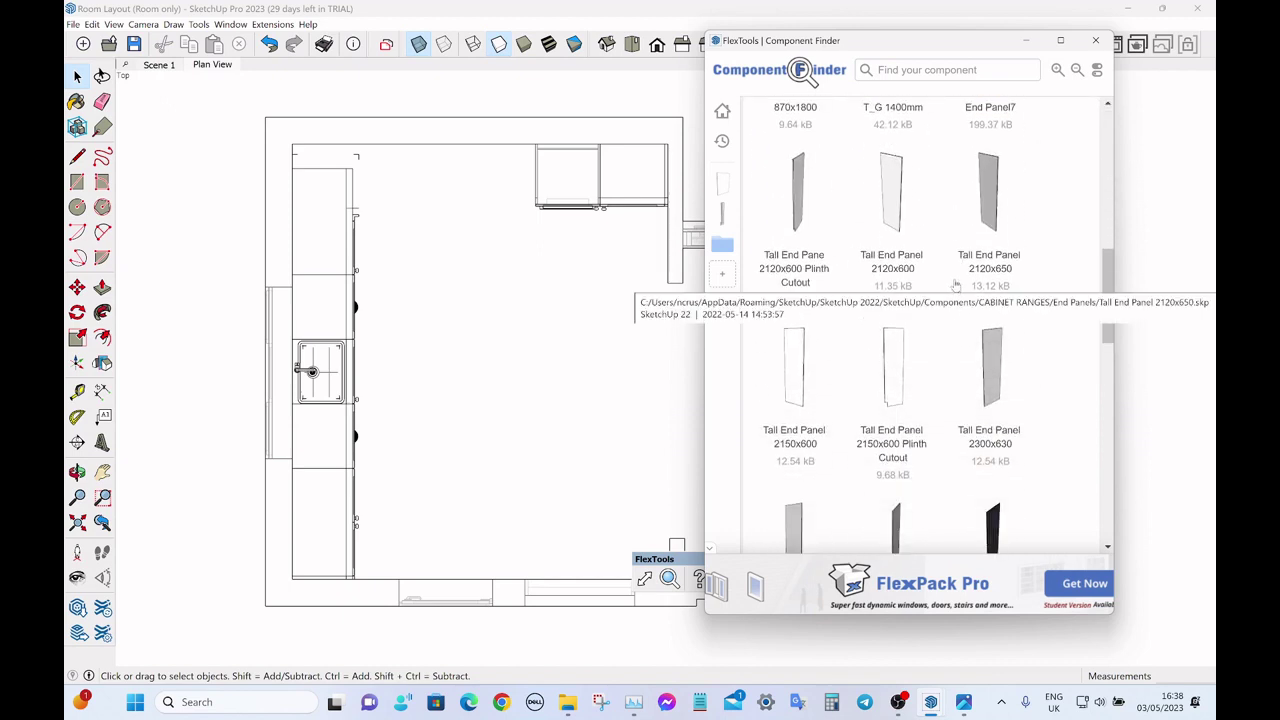
click(799, 216)
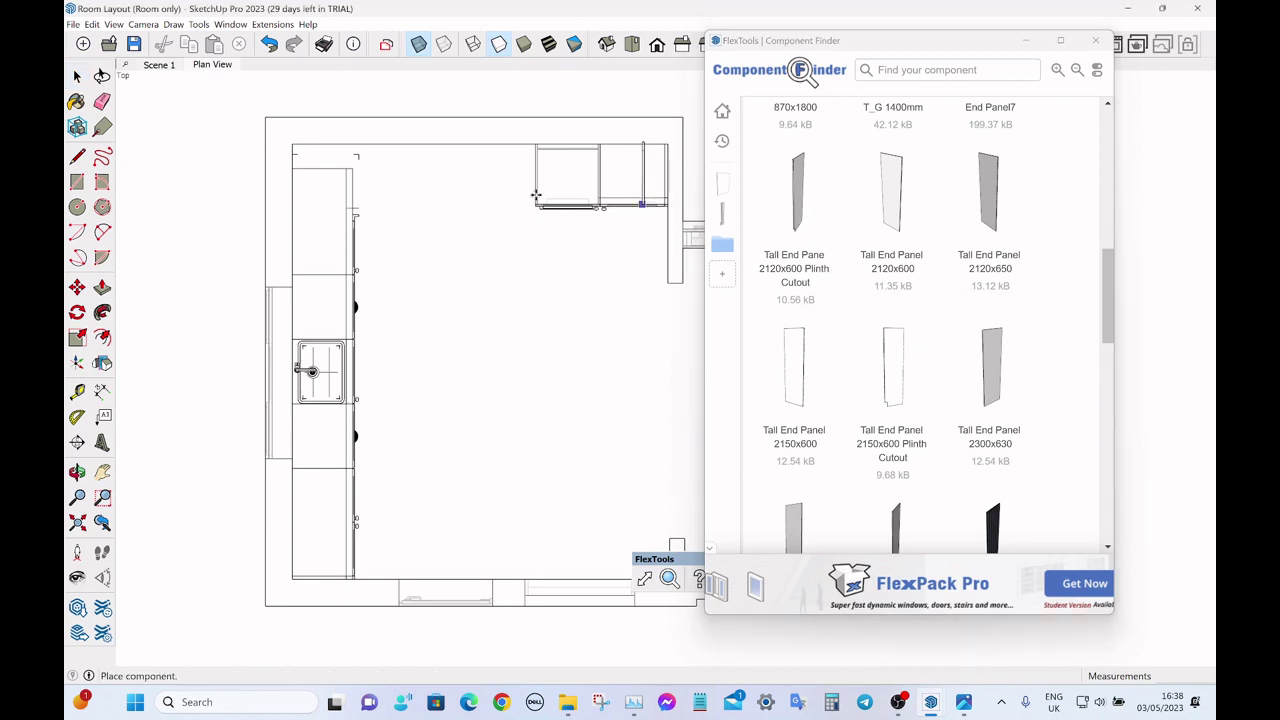
click(489, 232)
- Move the tall end panel by its back corner against the oven housing's exposed side, flush with the back wall, and minimize the Component Finder
scroll(490, 140, up, 3)
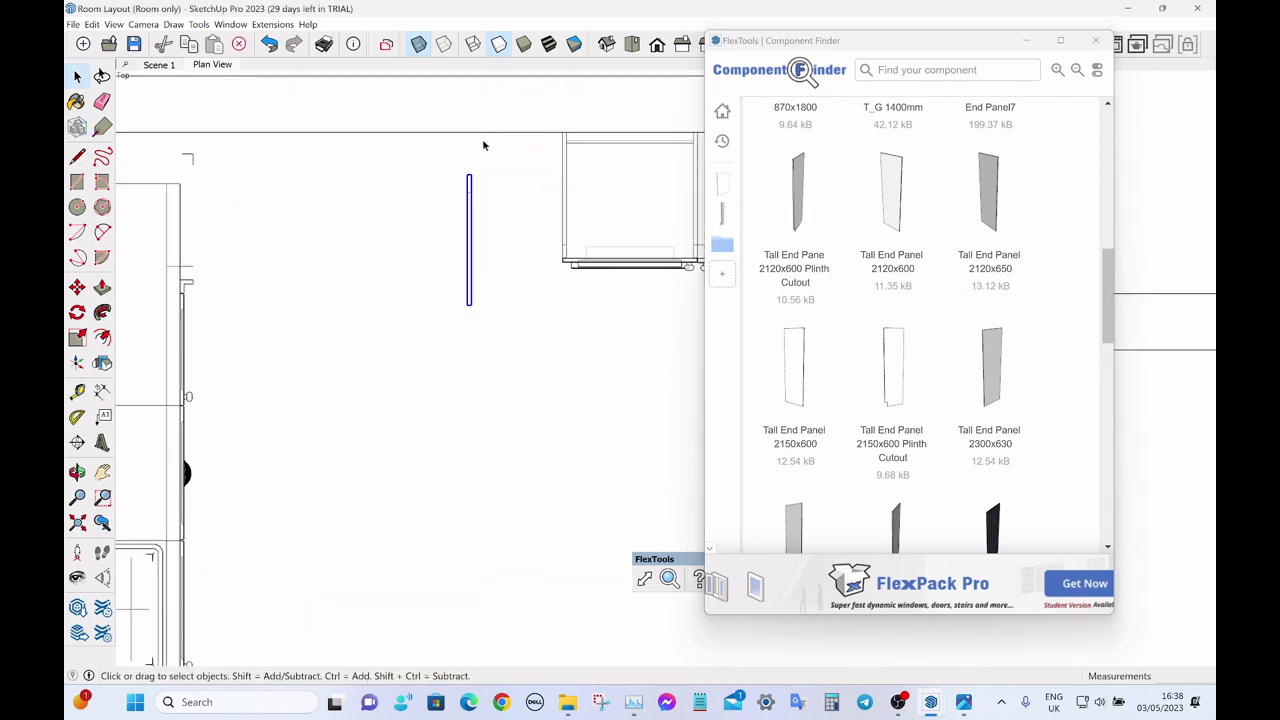
key(m)
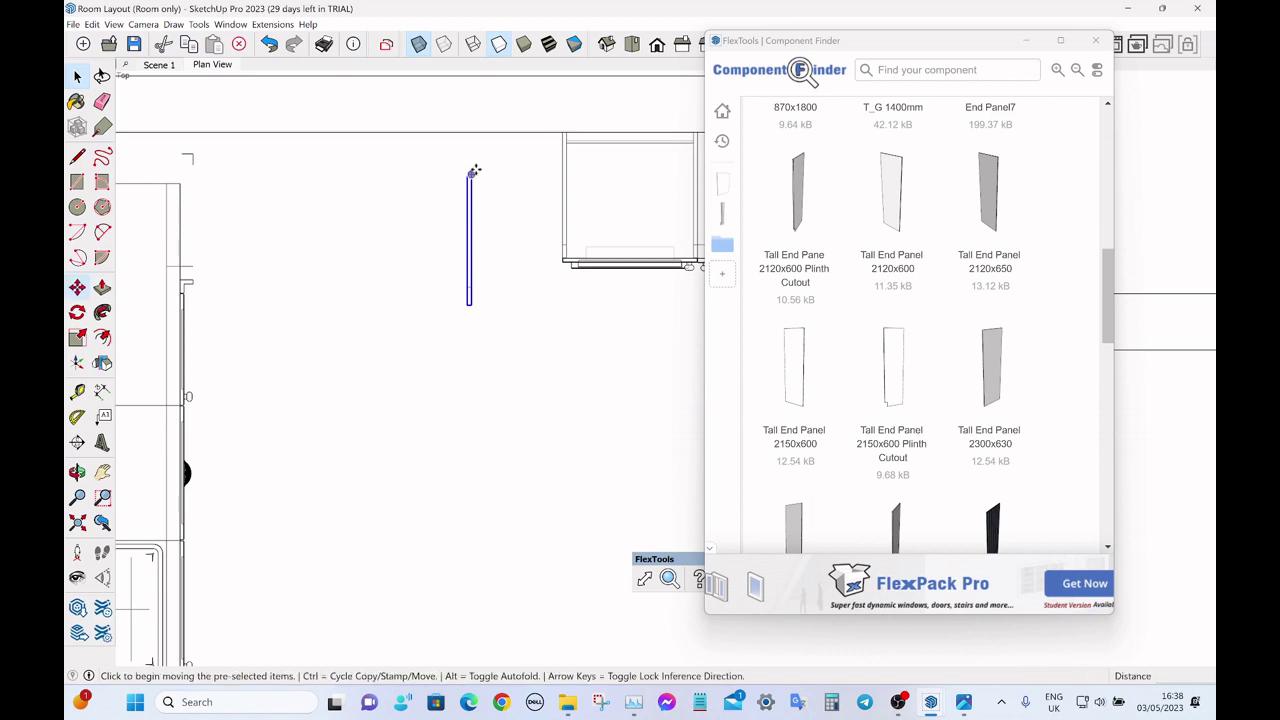
click(469, 176)
click(561, 131)
key(space)
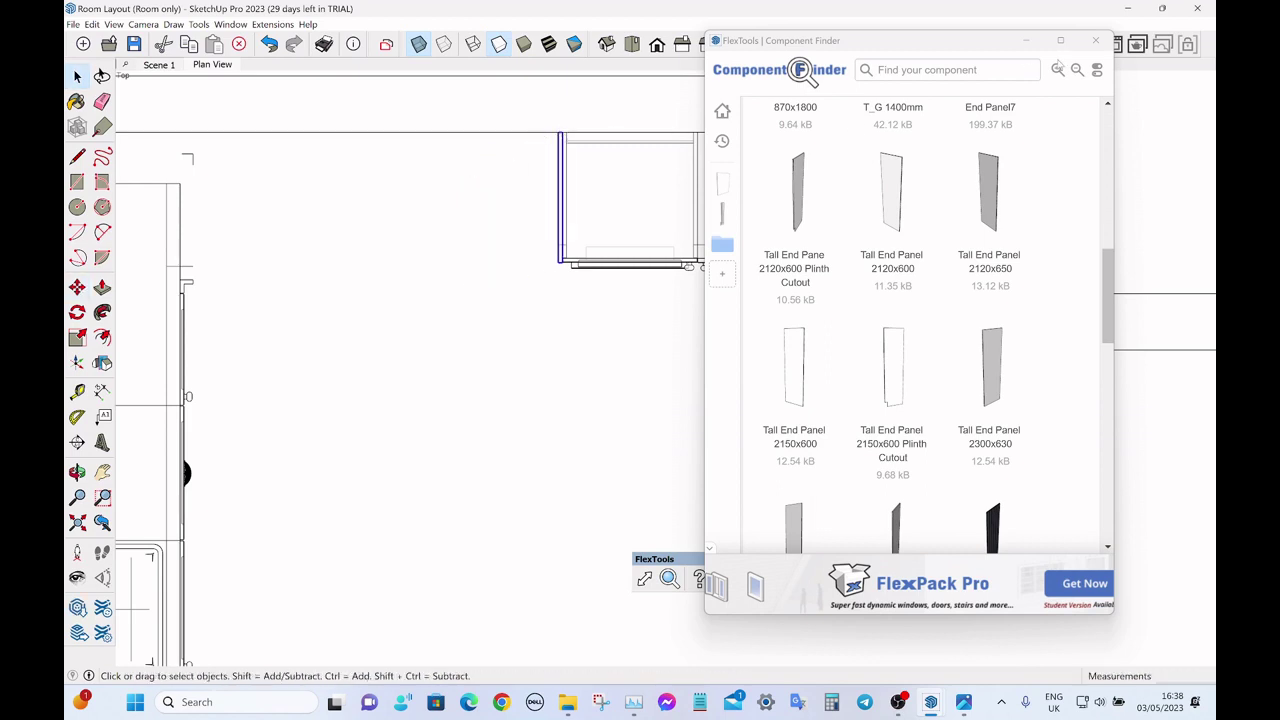
click(1026, 40)
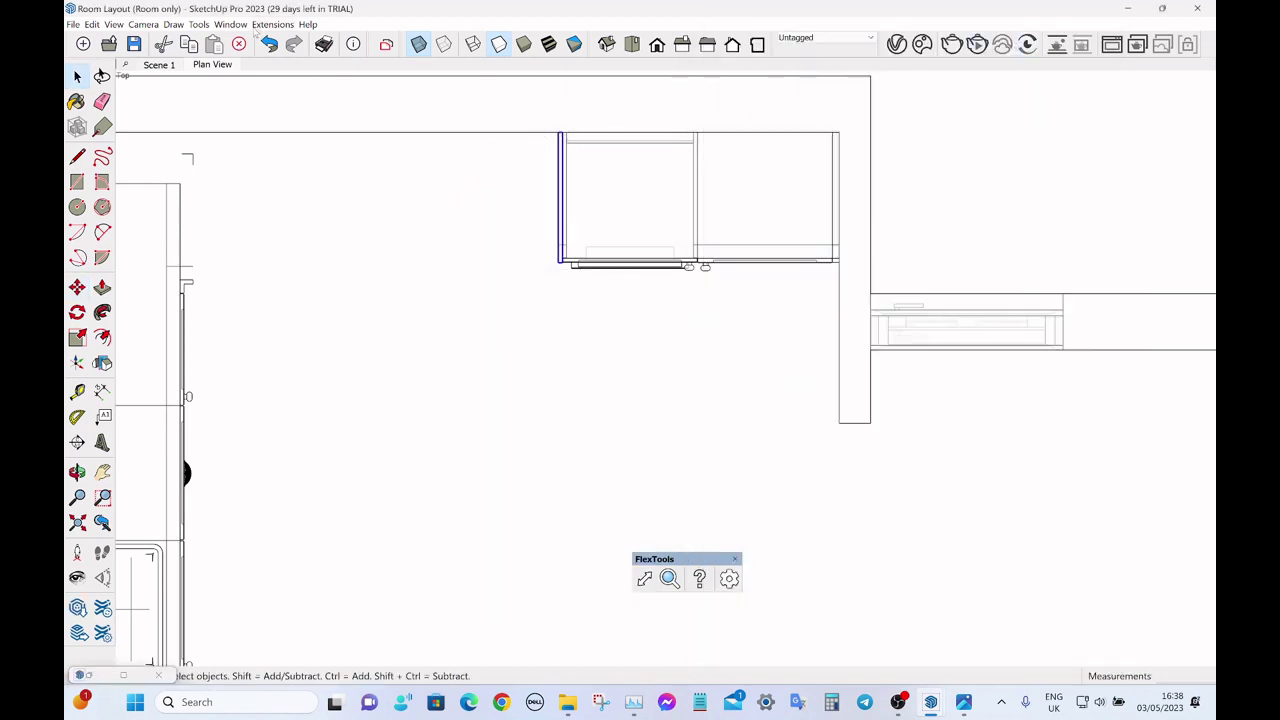
- Lower the tall end panel to the floor in the 3D scene by setting its Pos Z to 0
click(160, 66)
middle_drag(754, 449, 610, 515)
scroll(606, 512, down, 3)
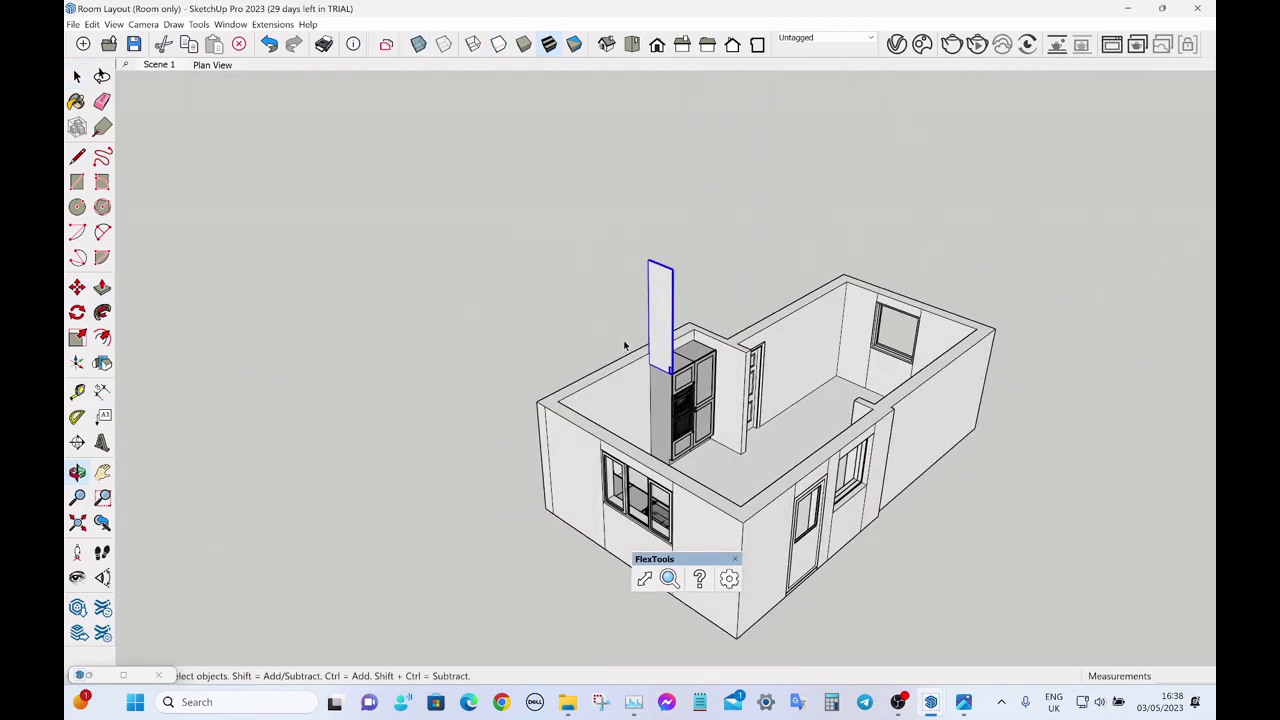
scroll(673, 340, up, 3)
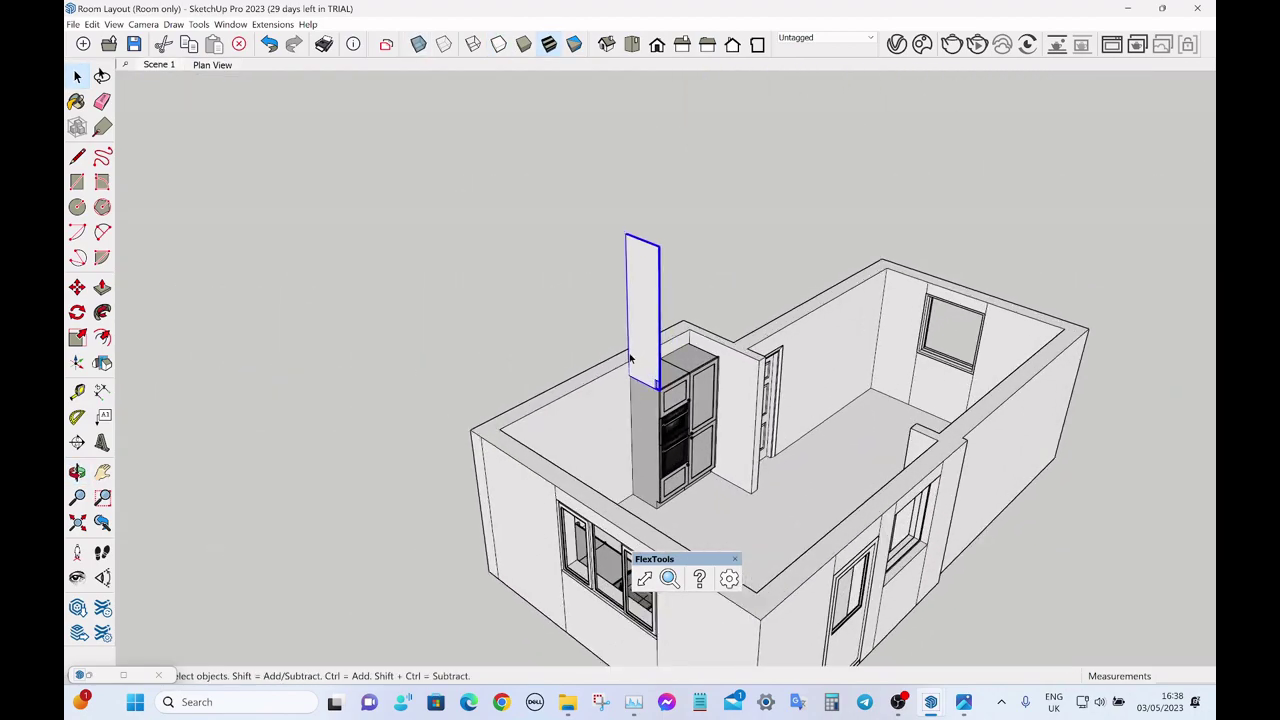
key(r)
click(643, 329)
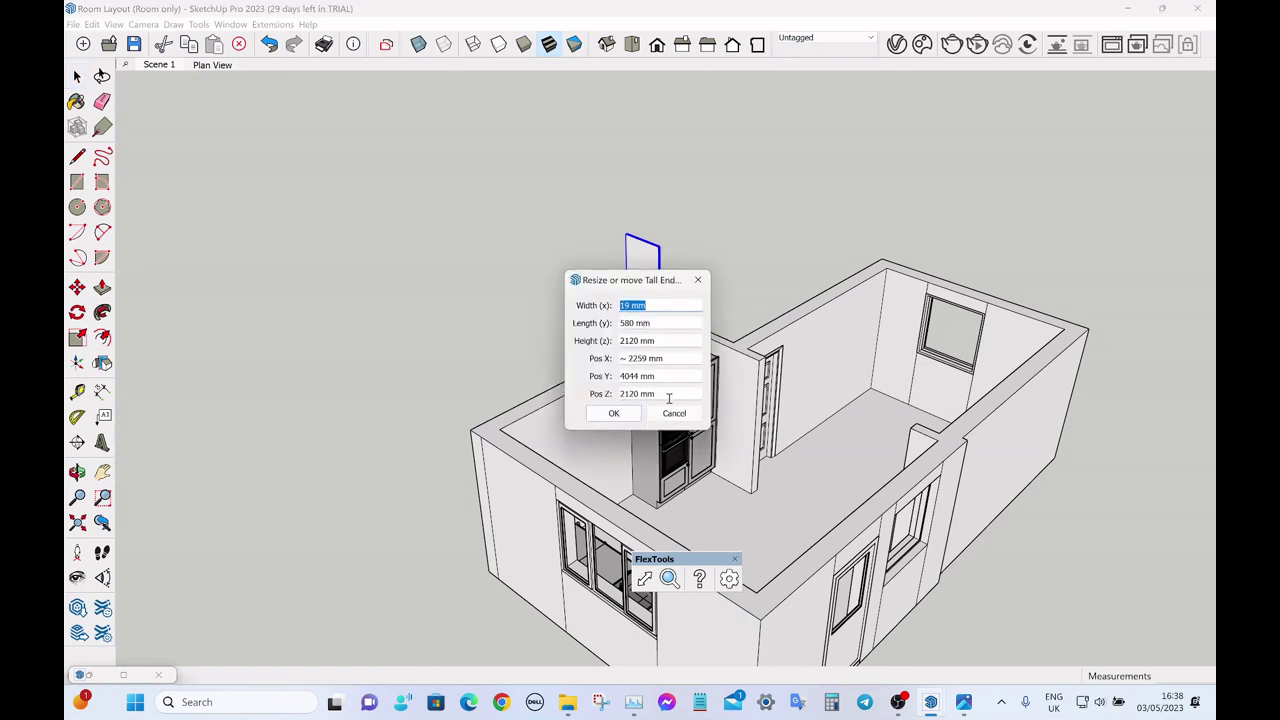
drag(668, 395, 595, 385)
text(0)
key(Return)
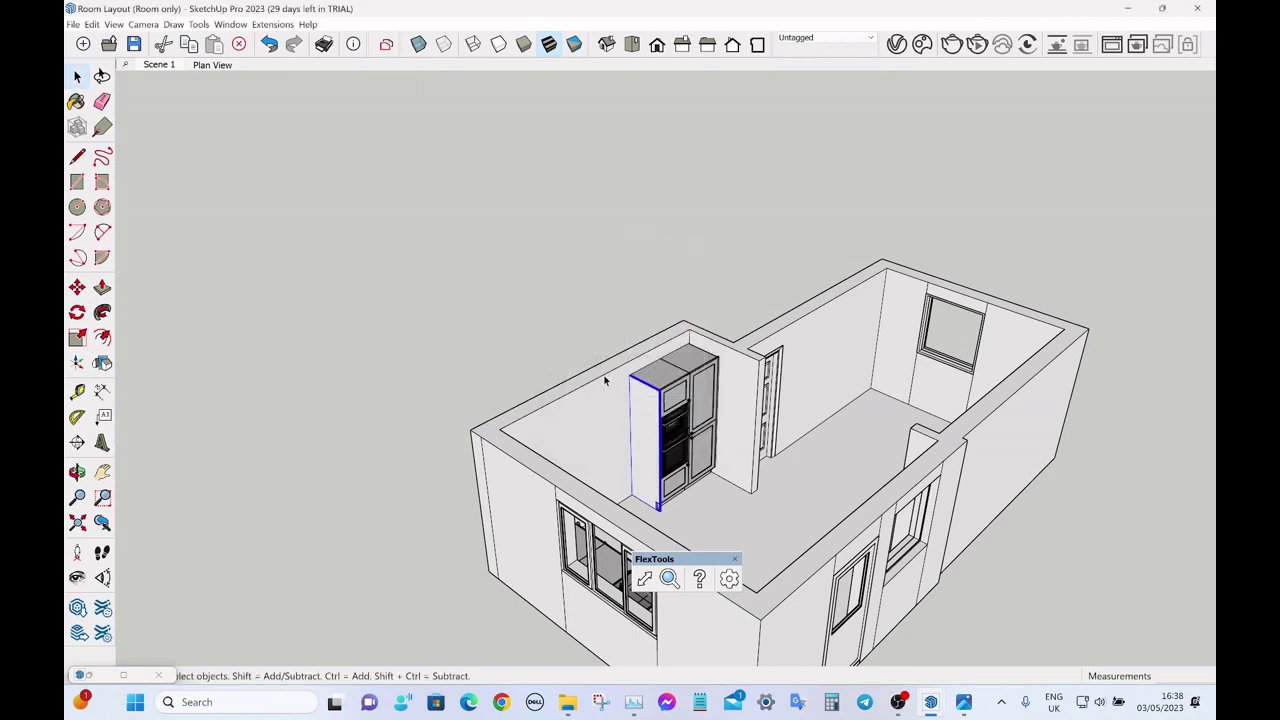
- Close the FlexTools toolbar, deselect the end panel and inspect how it sits beside the oven housing
click(736, 559)
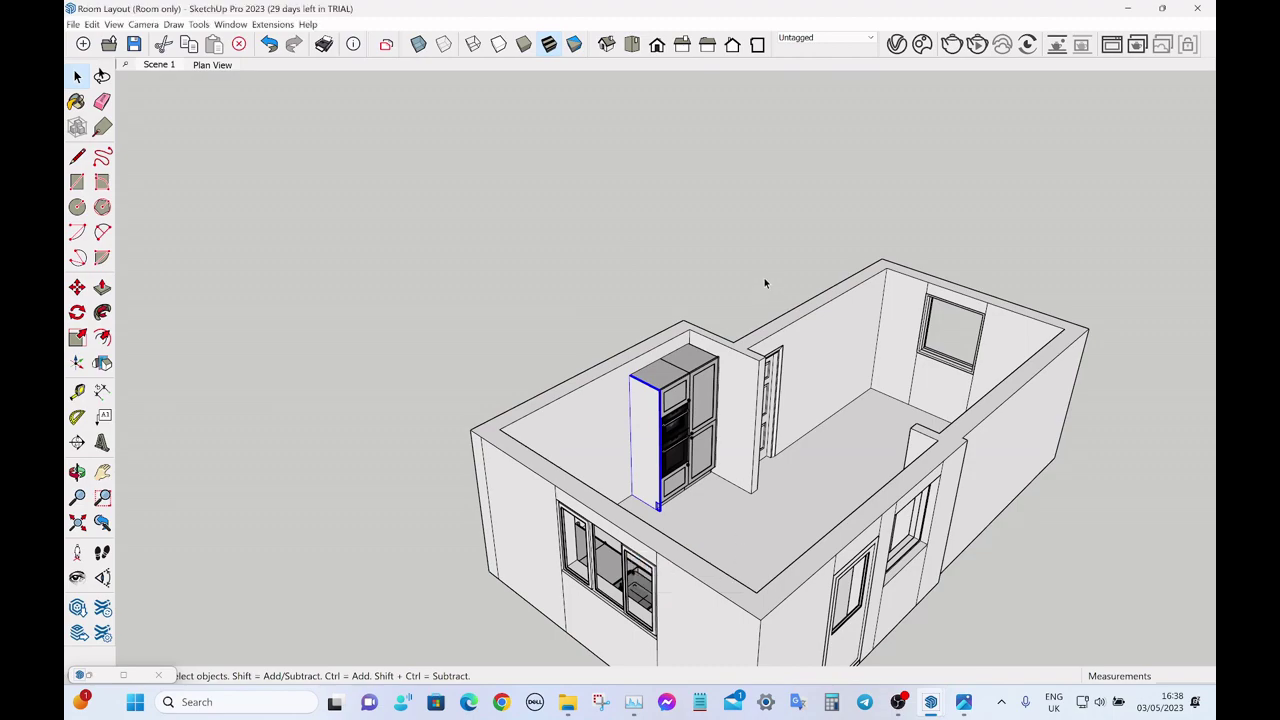
click(766, 283)
middle_drag(803, 324, 515, 430)
scroll(618, 454, up, 2)
scroll(640, 450, up, 7)
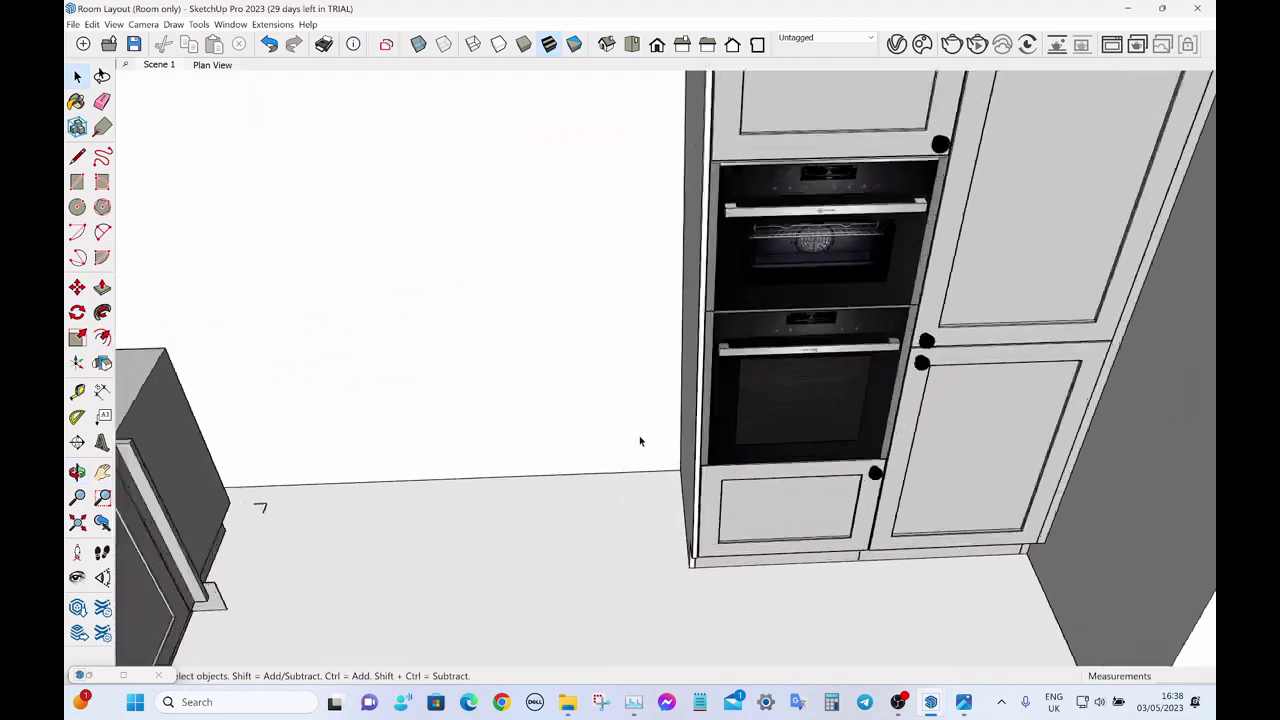
middle_drag(645, 445, 714, 442)
scroll(700, 467, down, 5)
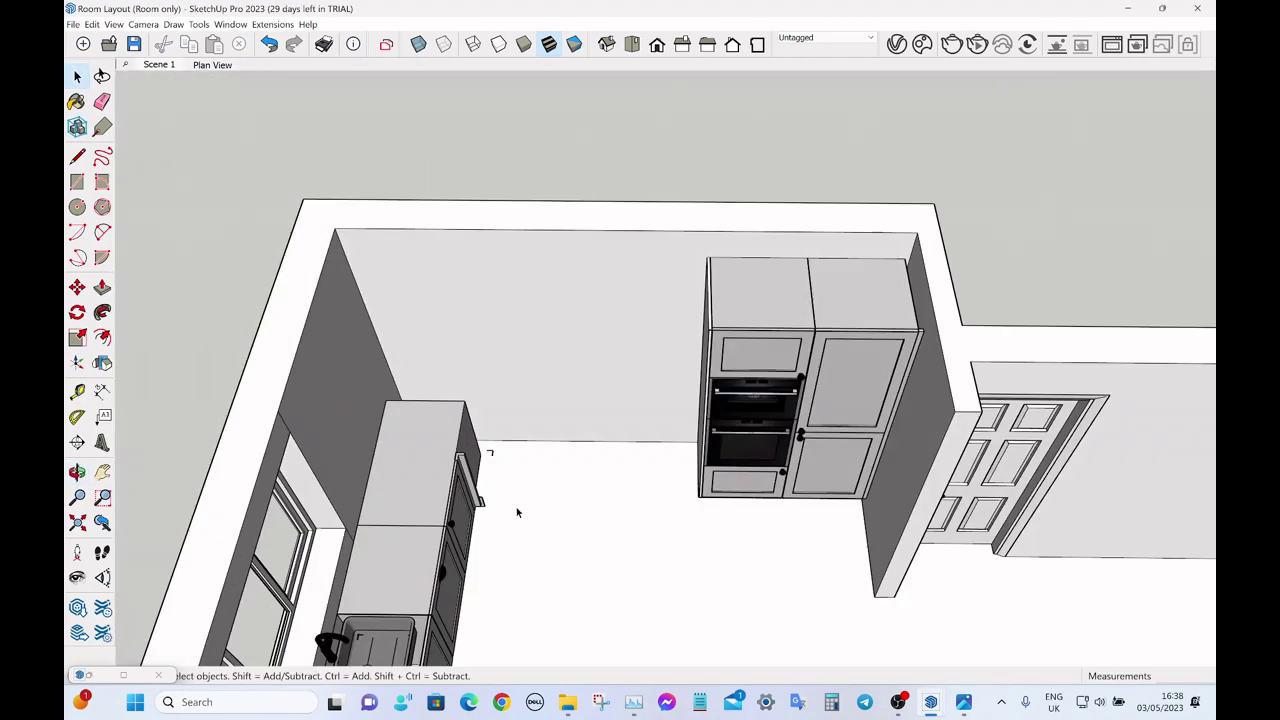
- Measure the floor-level gap between the corner cabinet's post and the tall end panel
scroll(515, 518, up, 5)
middle_drag(510, 472, 490, 458)
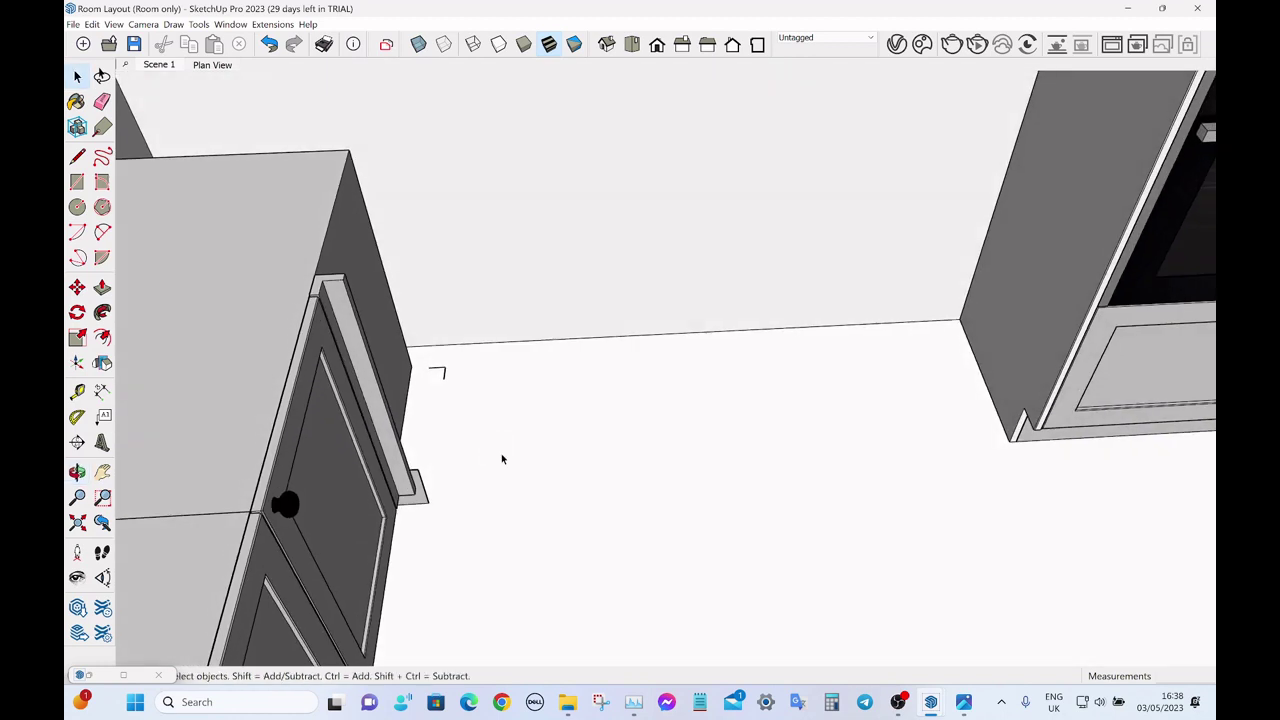
key(t)
click(429, 500)
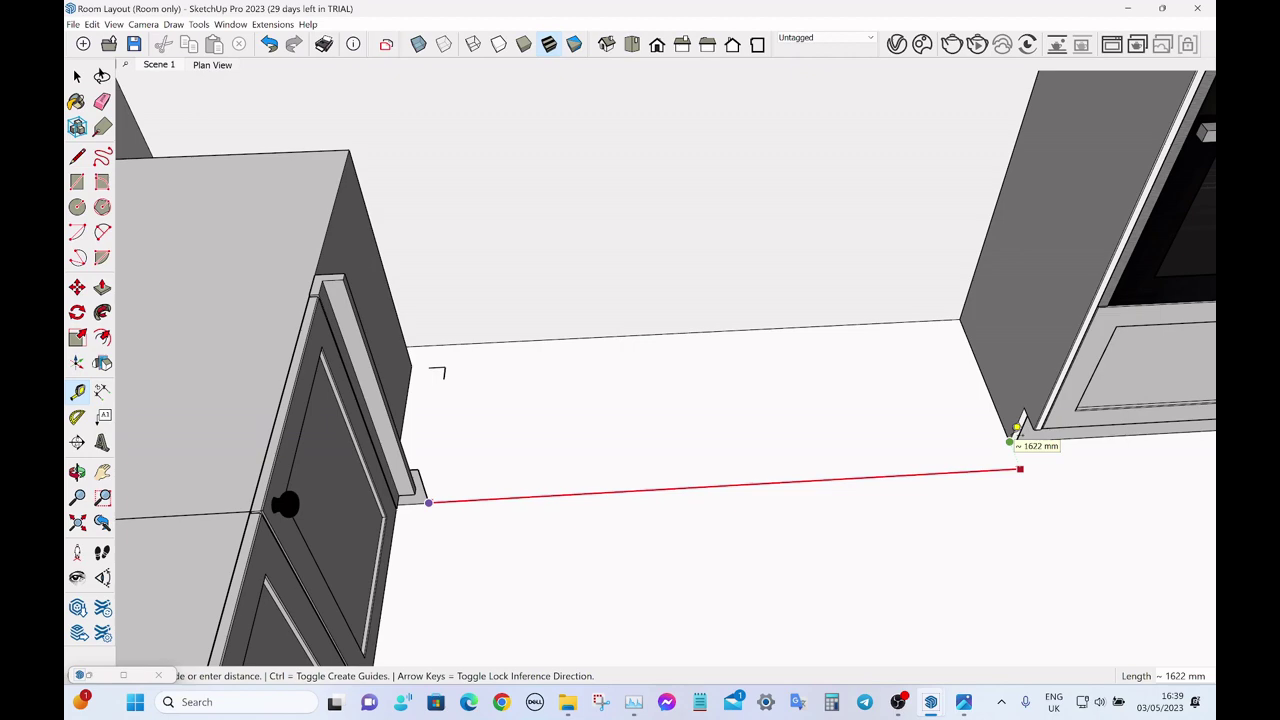
key(space)
scroll(777, 466, down, 4)
scroll(940, 322, up, 2)
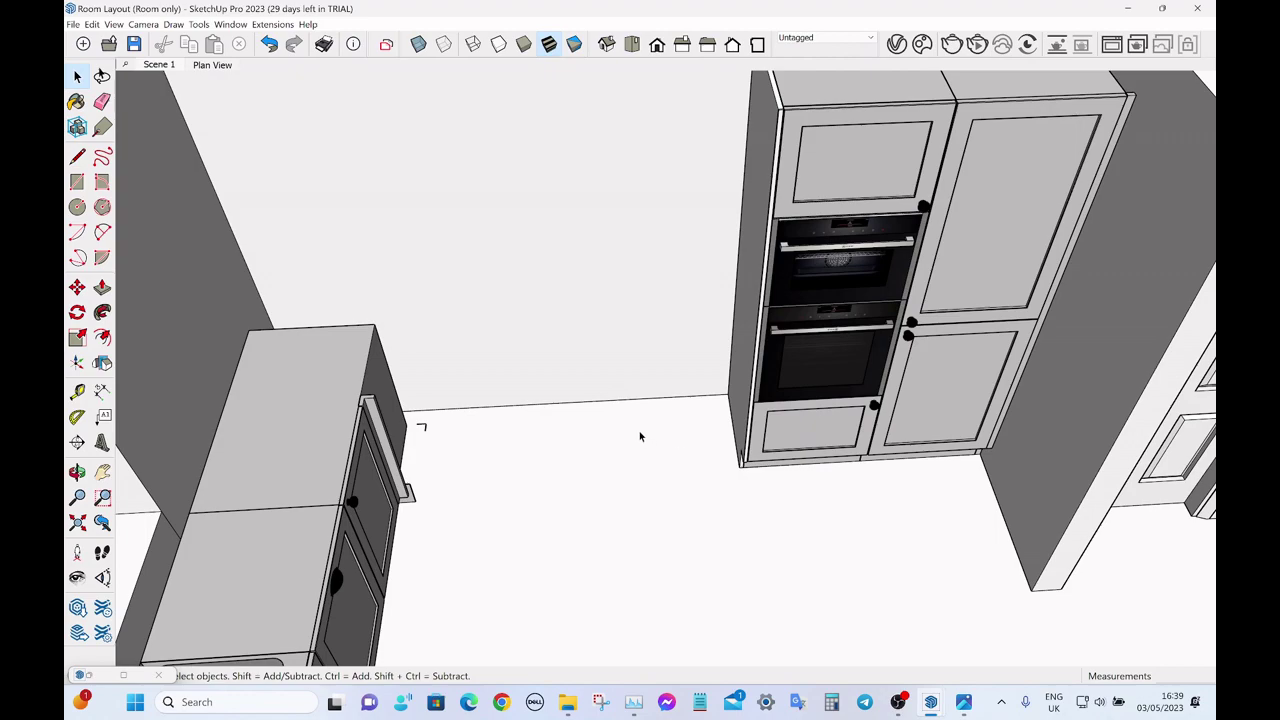
- Measure the distance from the corner cabinet's post to the back wall corner
middle_drag(640, 436, 499, 328)
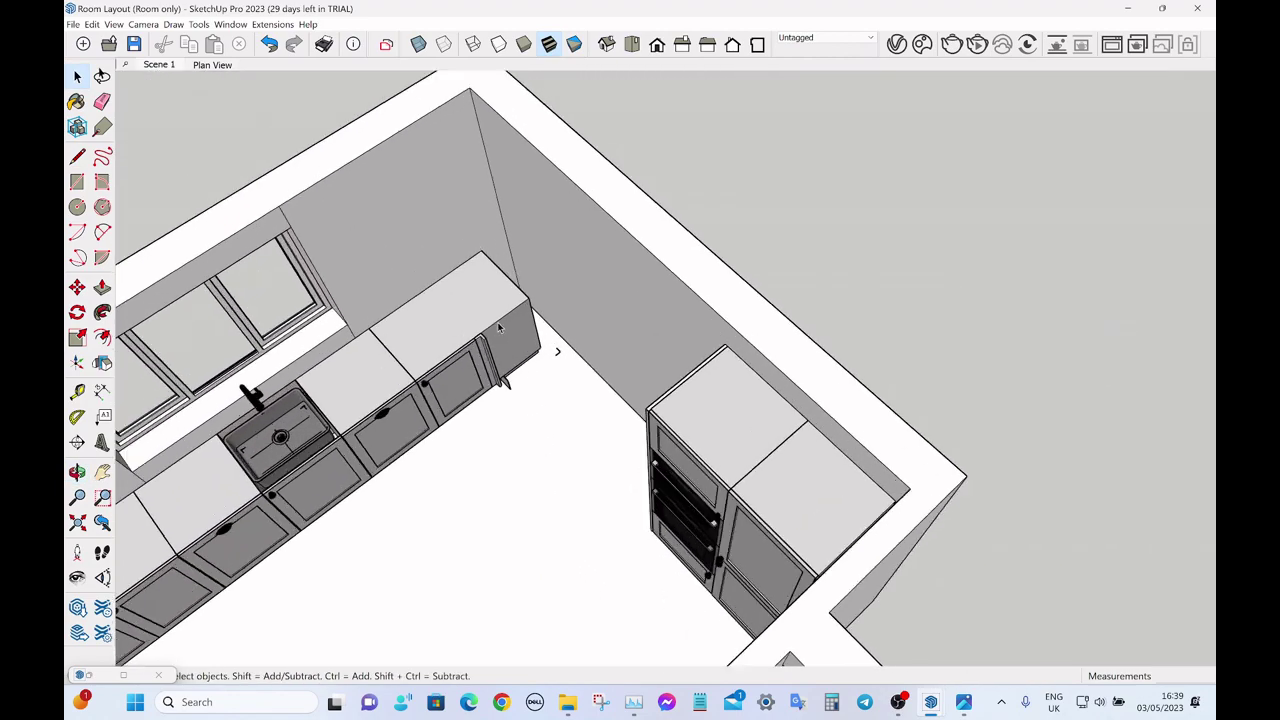
scroll(499, 328, up, 4)
key(t)
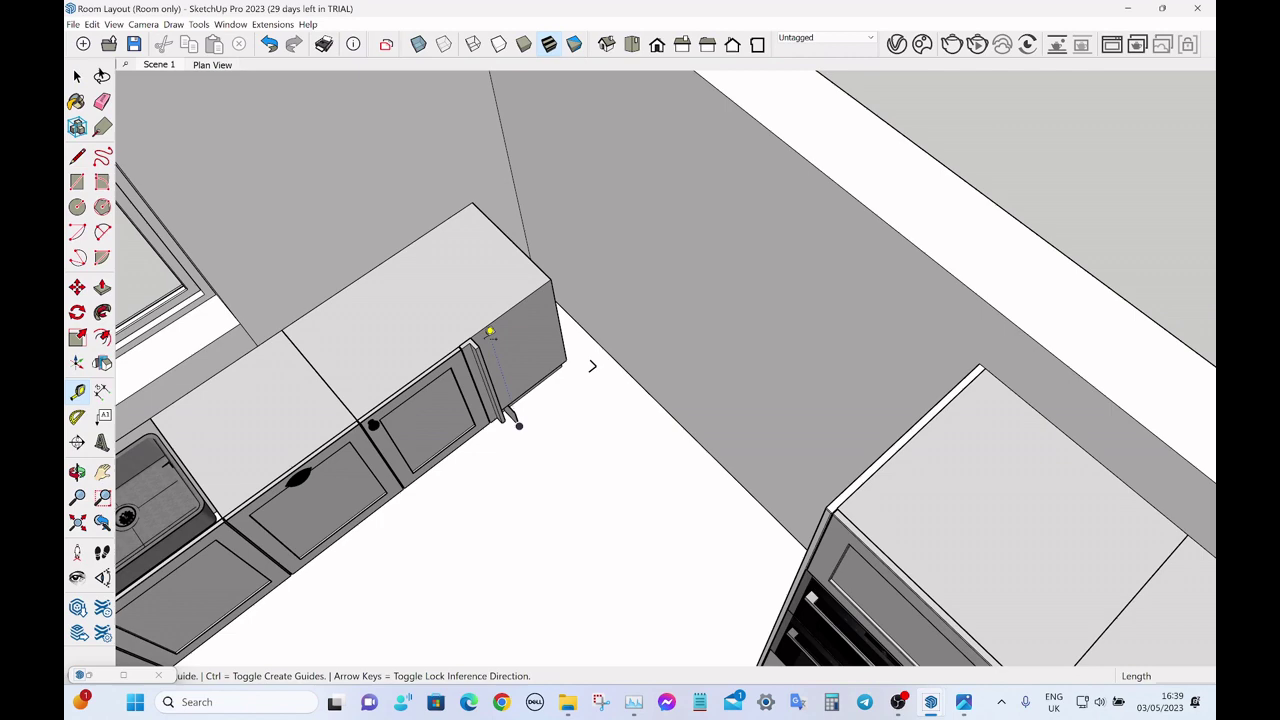
click(481, 341)
scroll(483, 341, down, 3)
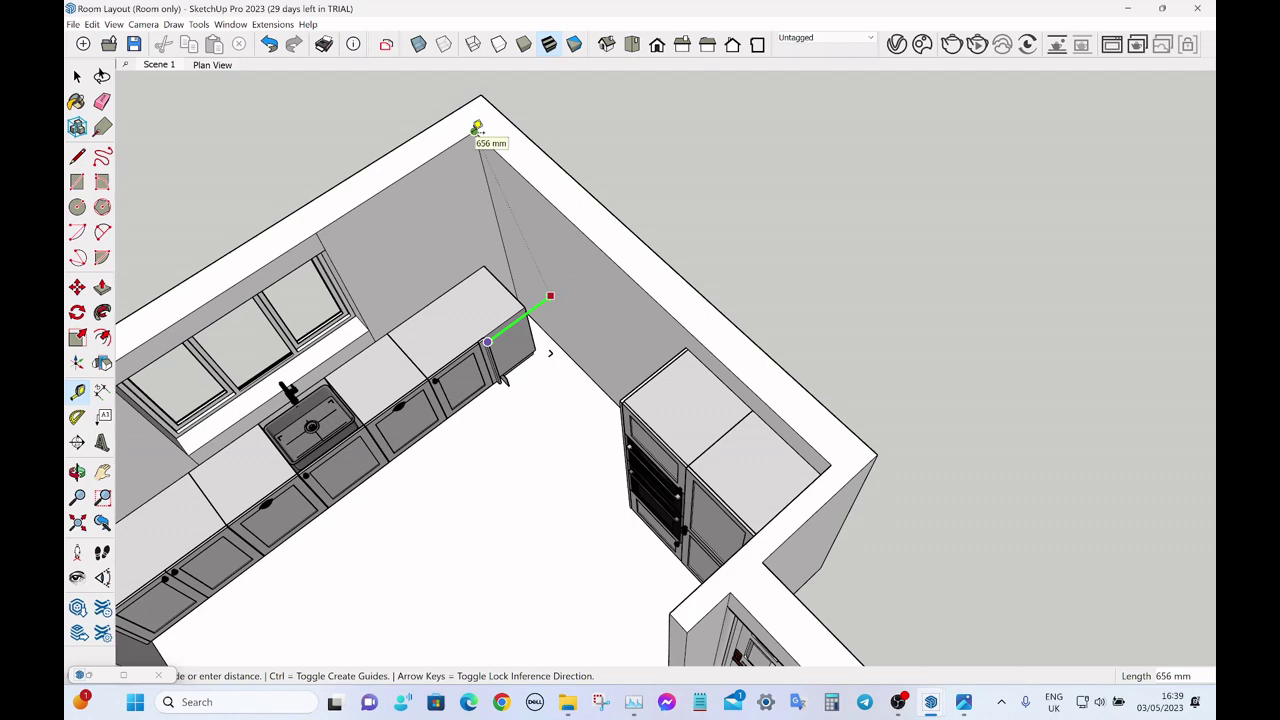
key(space)
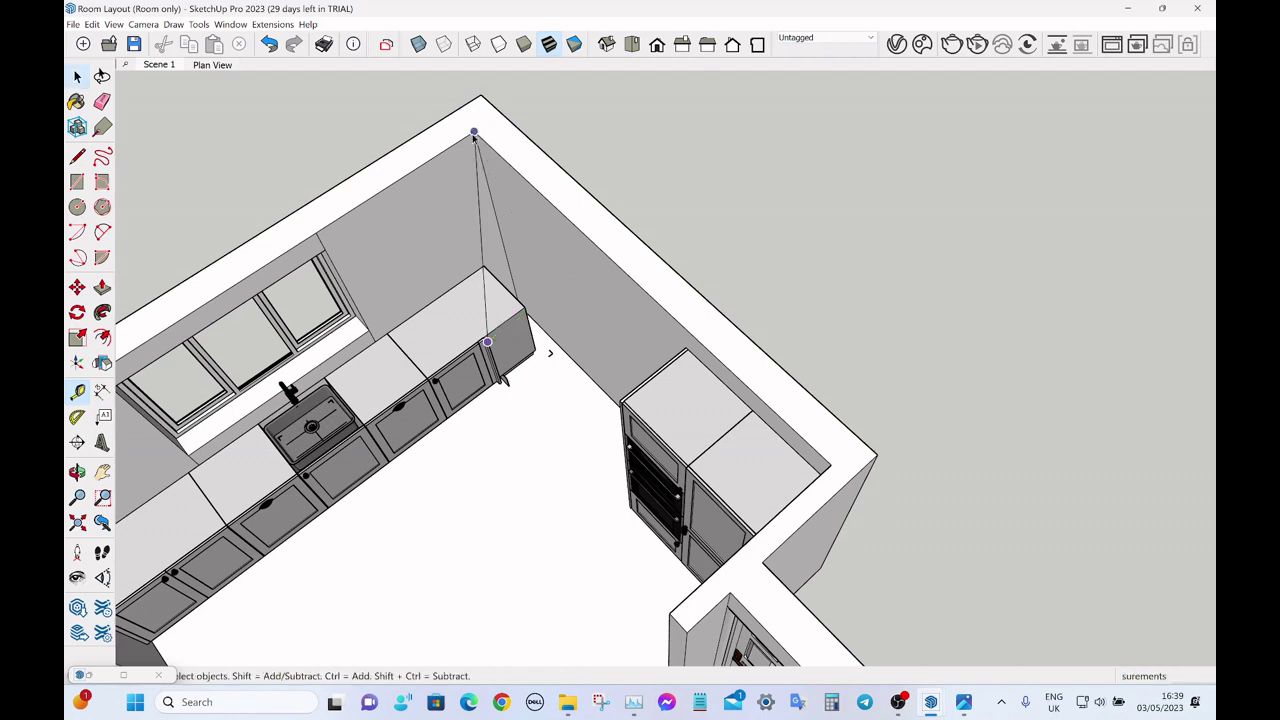
- Delete the corner base cabinet at the back-wall end of the sink run
scroll(840, 325, down, 3)
middle_drag(900, 350, 663, 307)
click(651, 309)
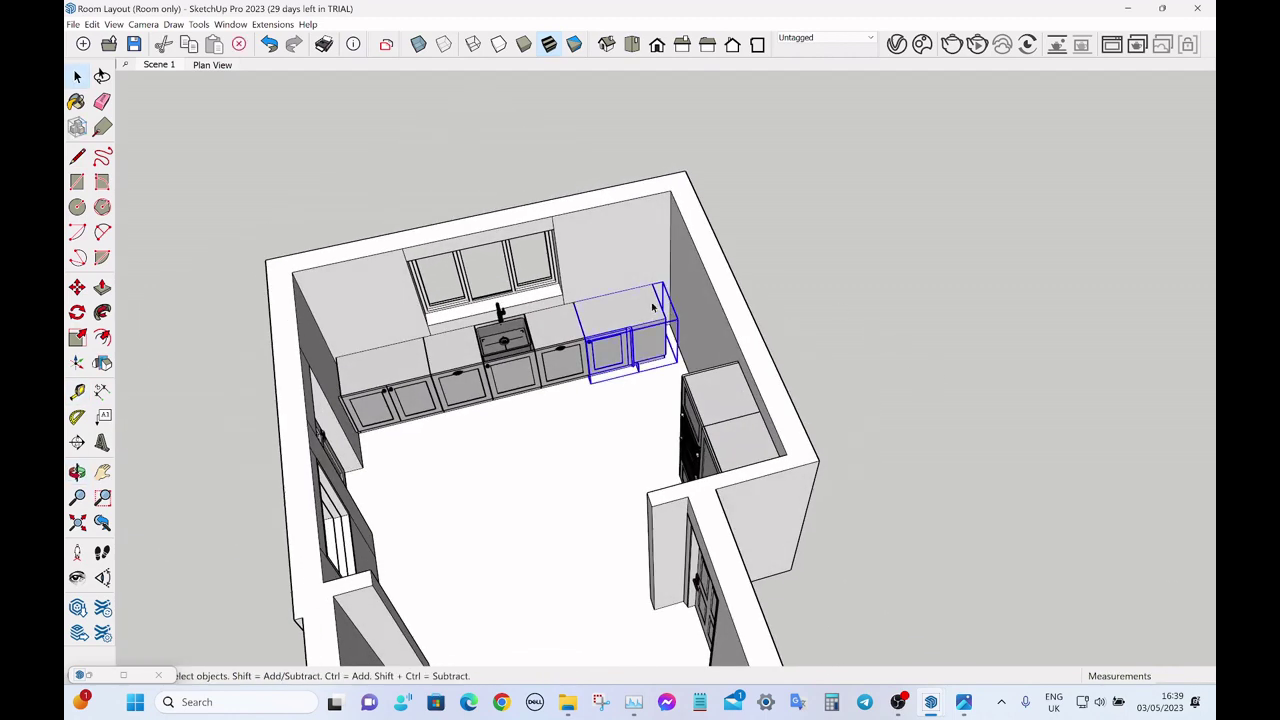
key(Delete)
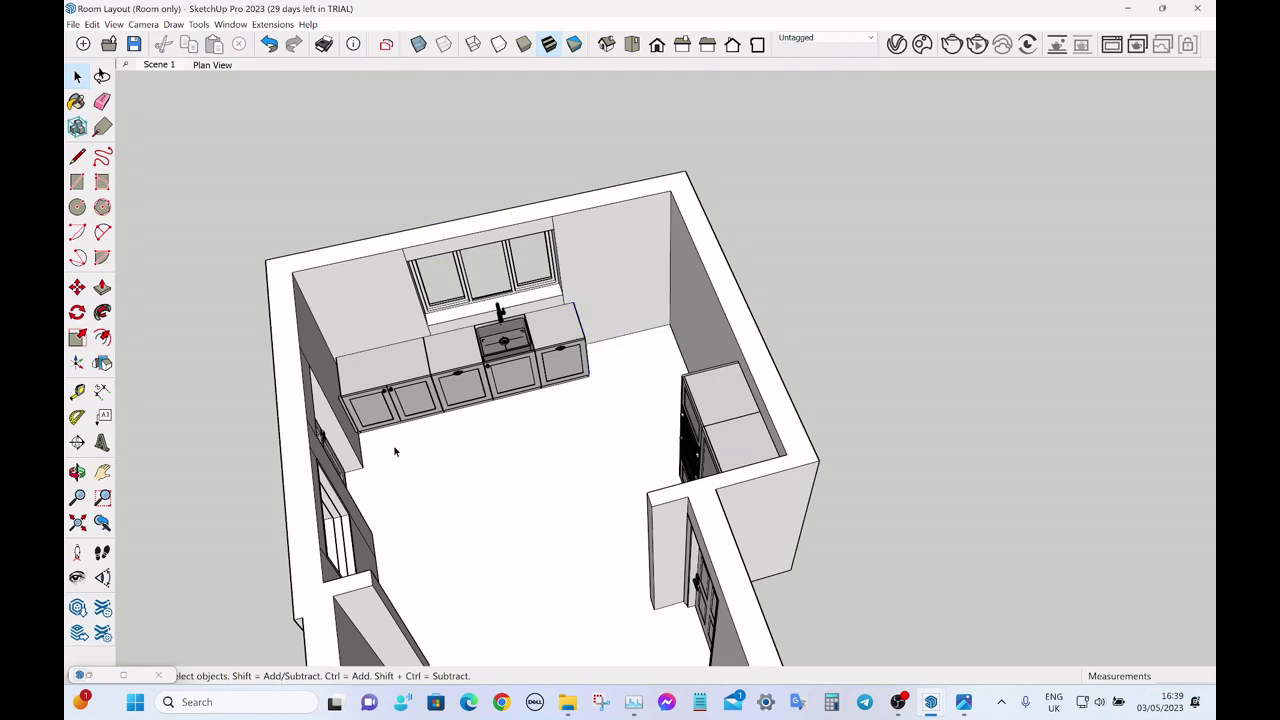
- Insert the Corner Base 600mm Door from the Shaker Layon Doors (New) base corner cabinets onto the open floor near the sink run
click(123, 675)
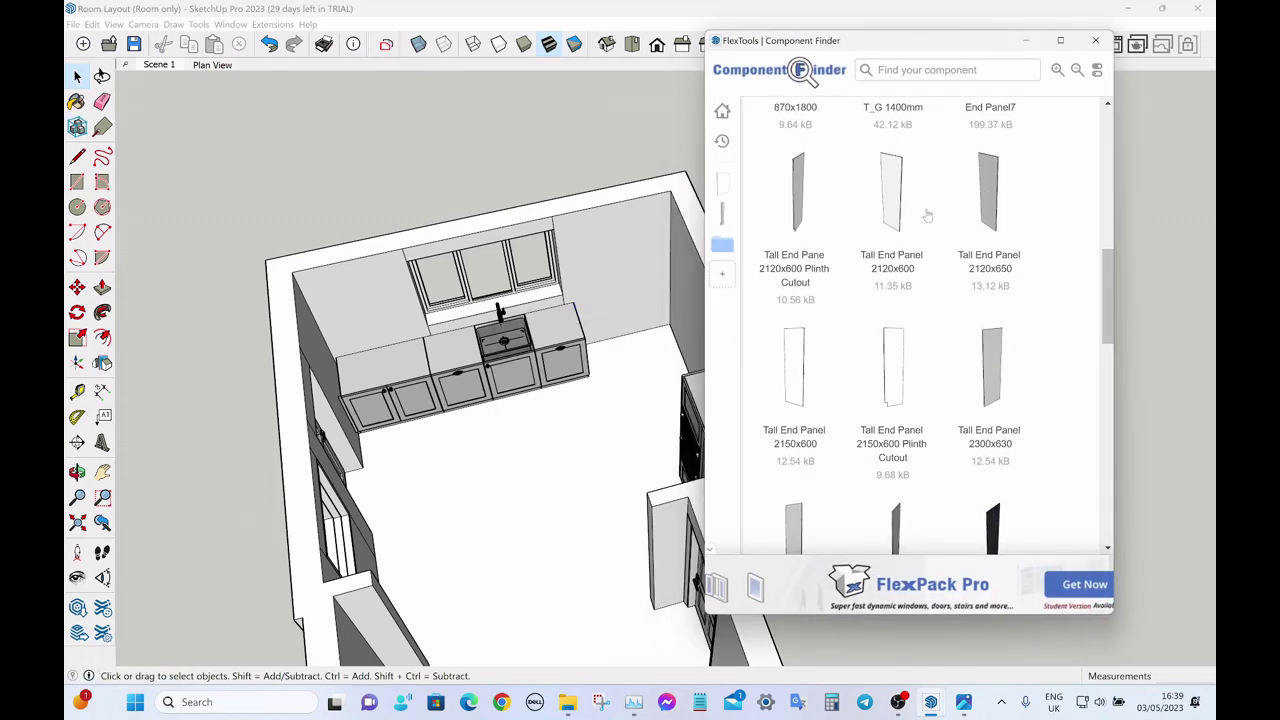
scroll(915, 178, up, 3)
click(884, 125)
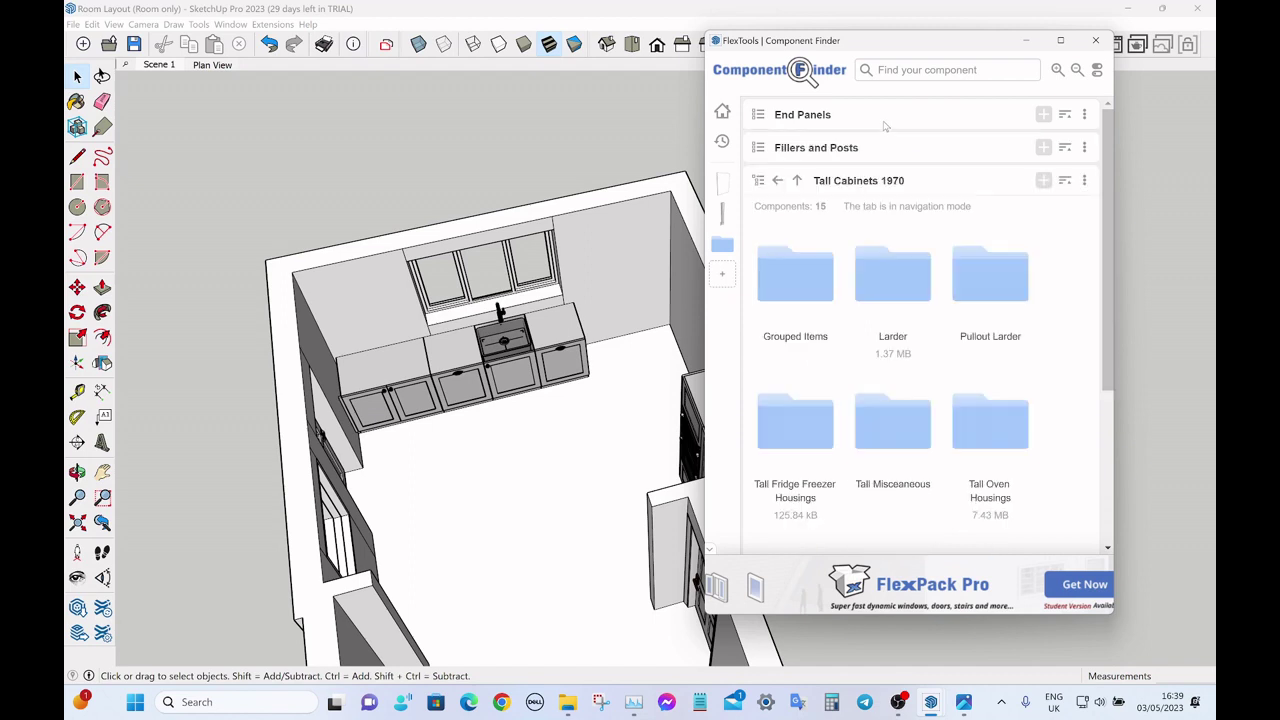
click(799, 181)
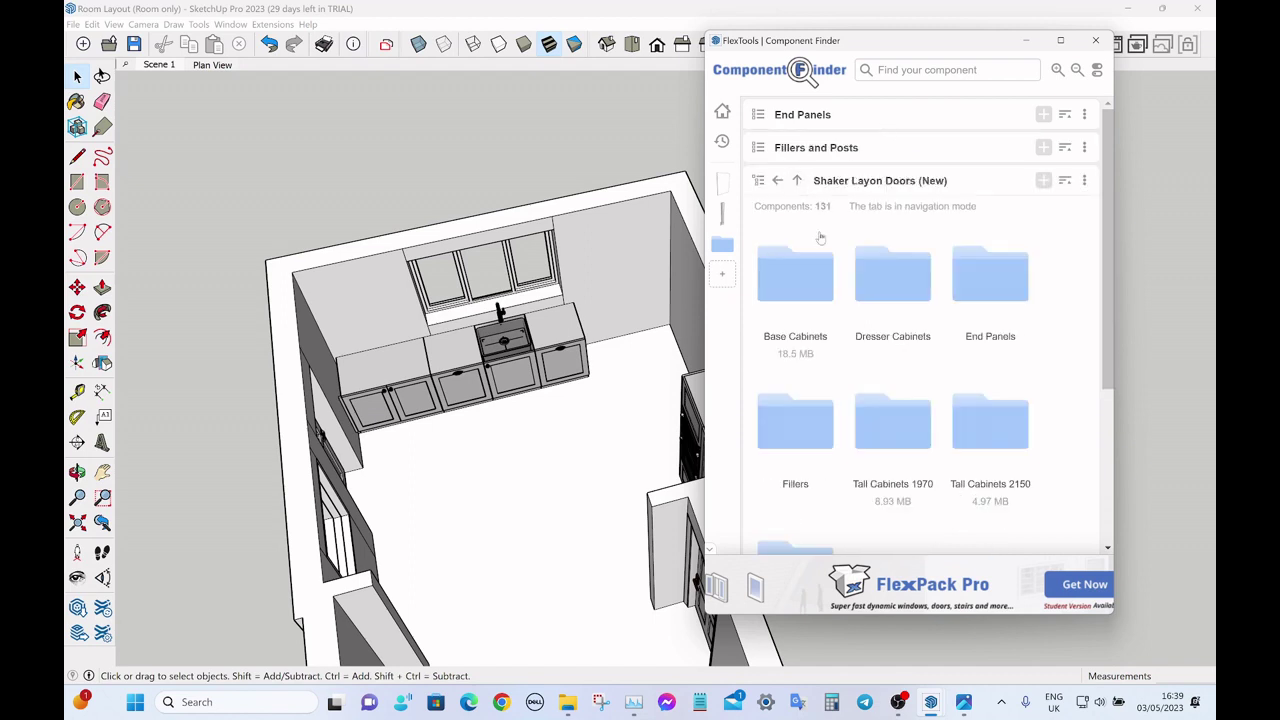
click(806, 288)
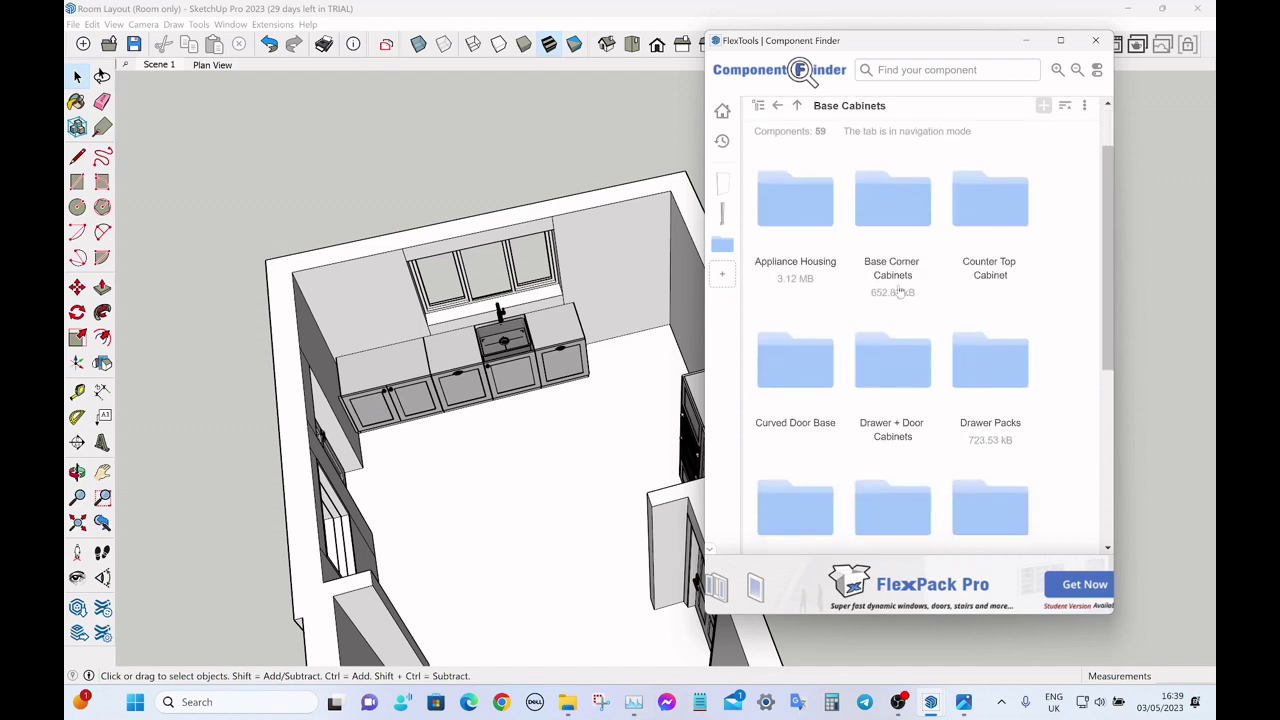
click(893, 218)
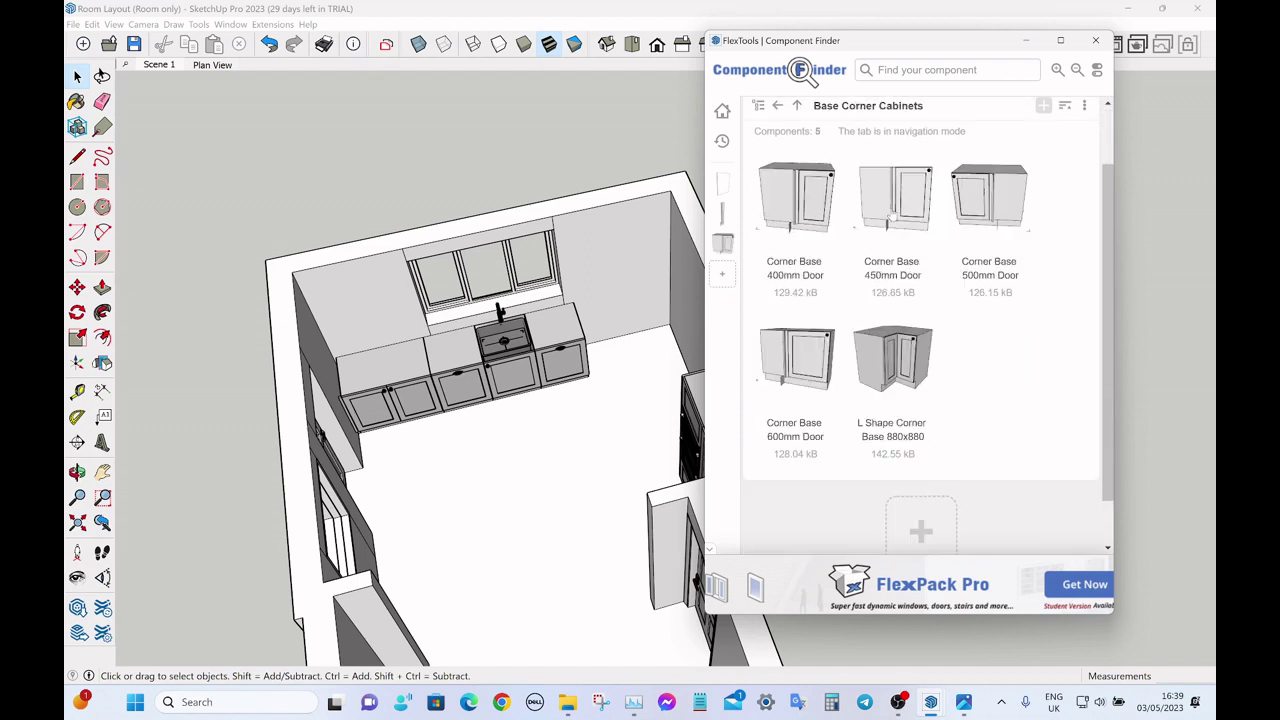
click(799, 372)
click(535, 442)
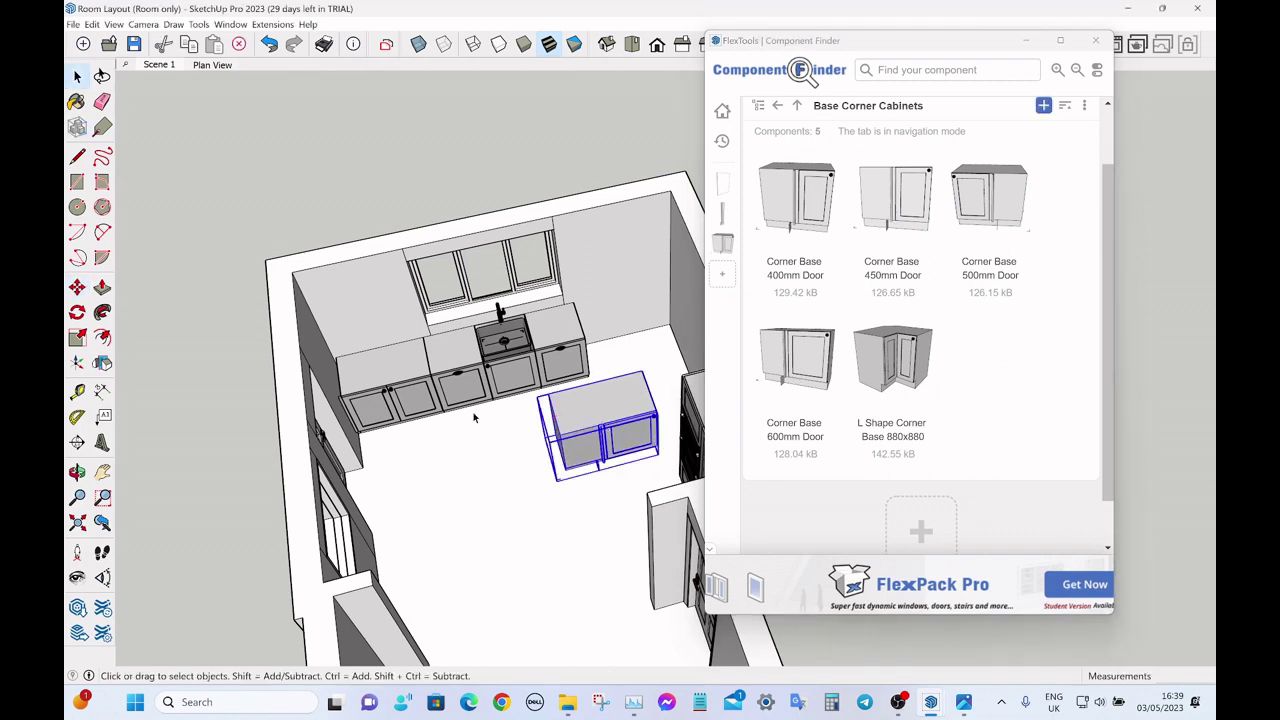
- Try flipping the new corner base cabinet across its mirror planes and undo the flips
click(103, 364)
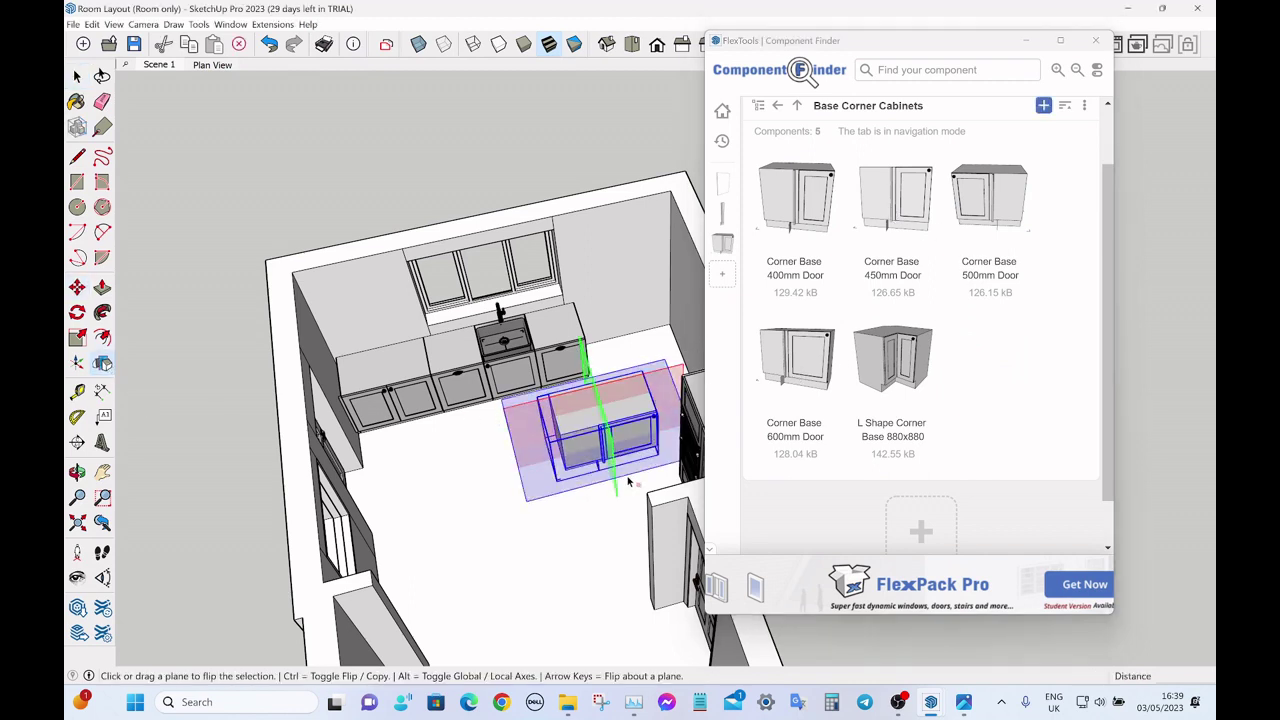
click(1026, 40)
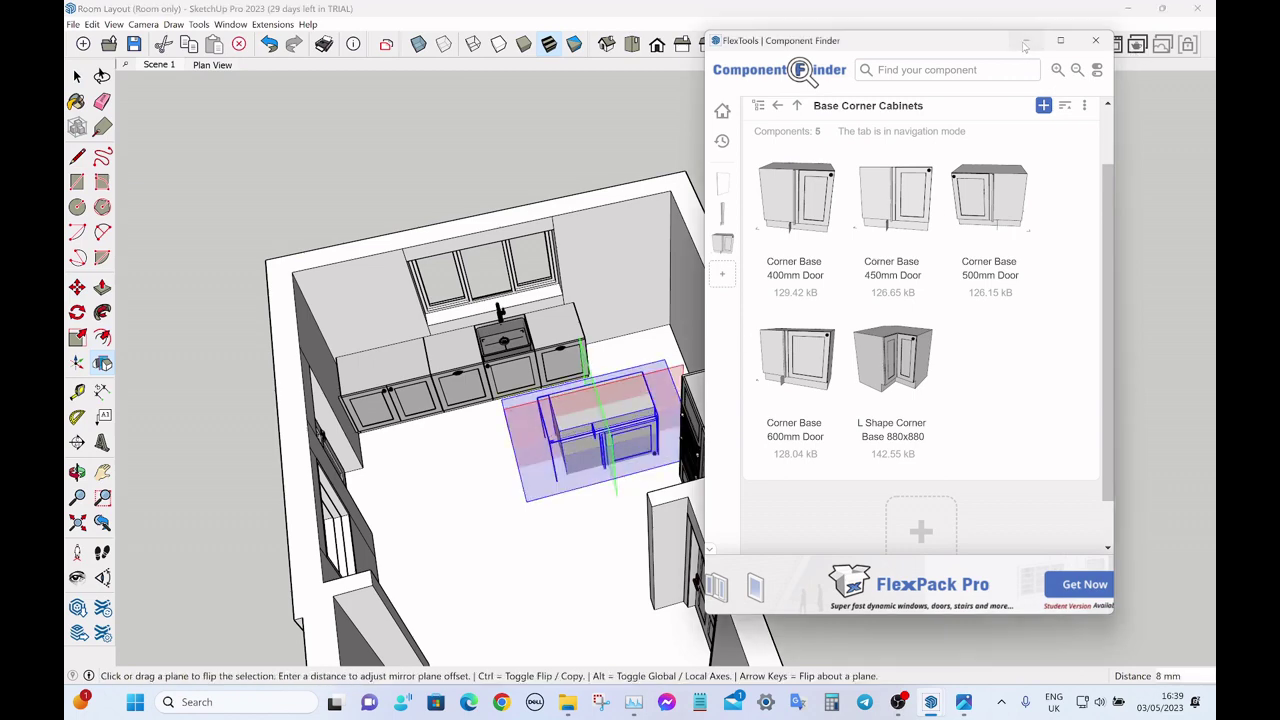
scroll(600, 420, up, 3)
scroll(480, 434, up, 1)
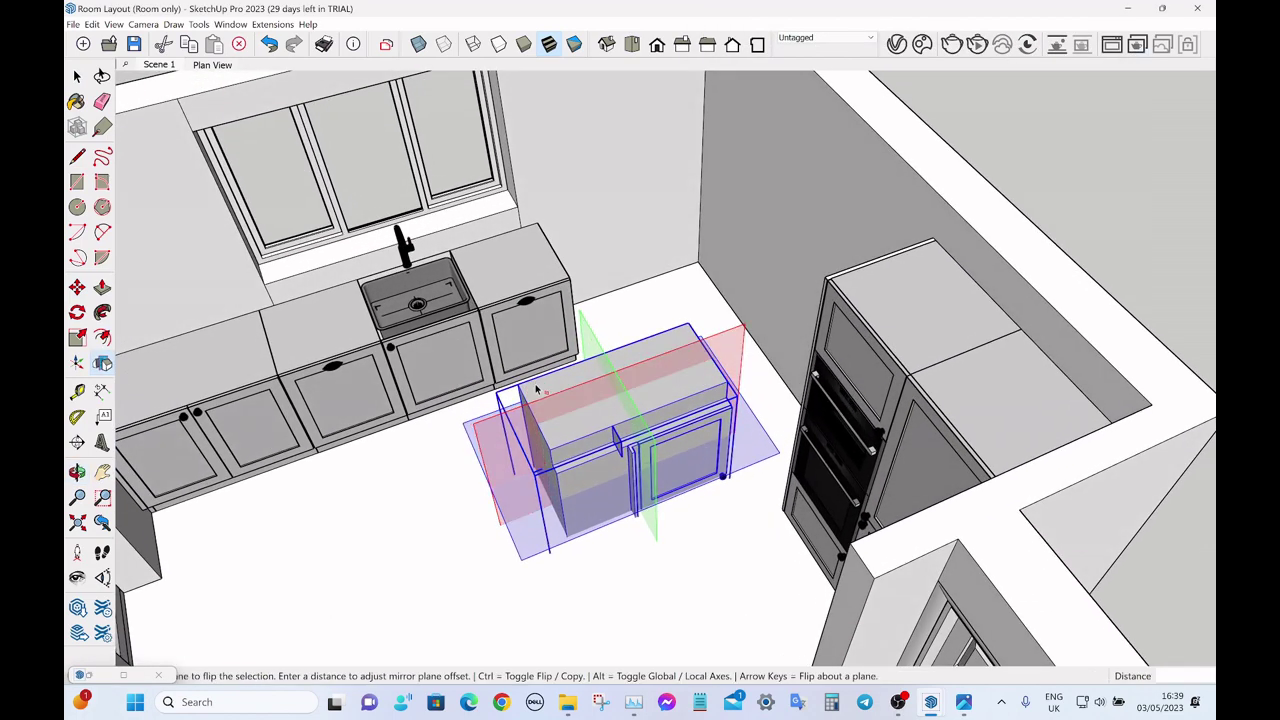
scroll(490, 410, up, 3)
key(m)
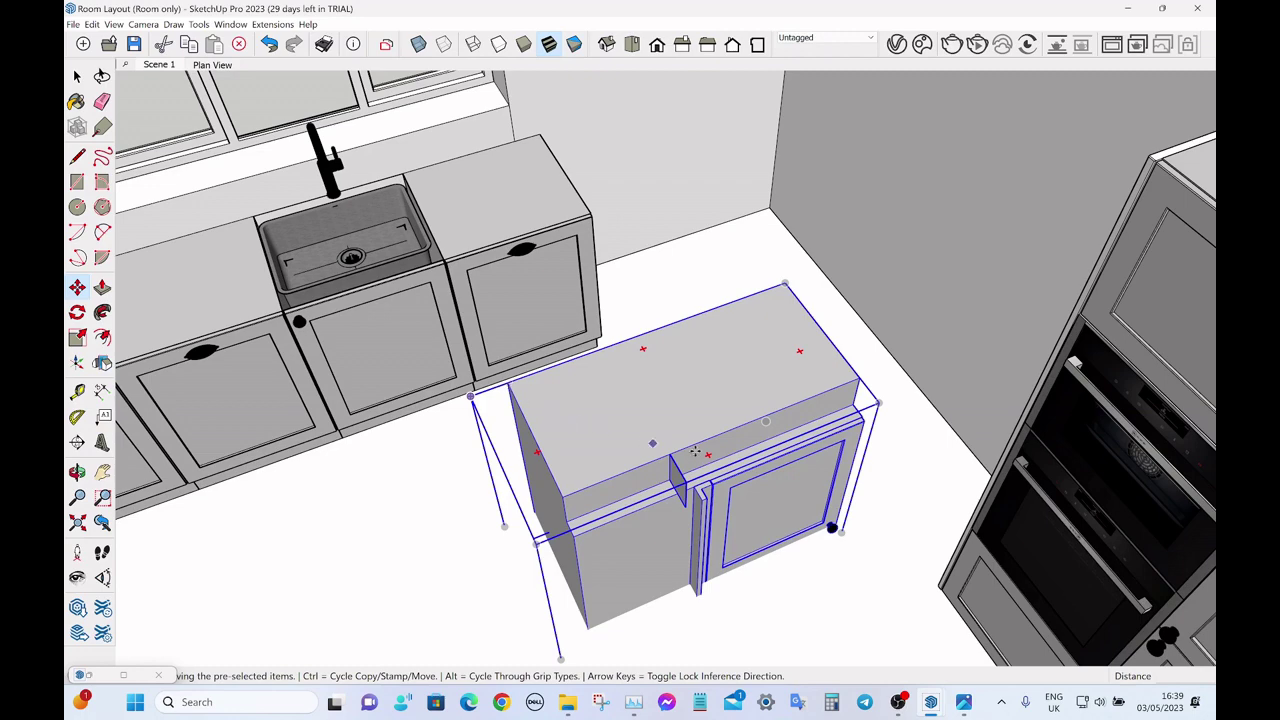
middle_drag(695, 452, 680, 343)
key(space)
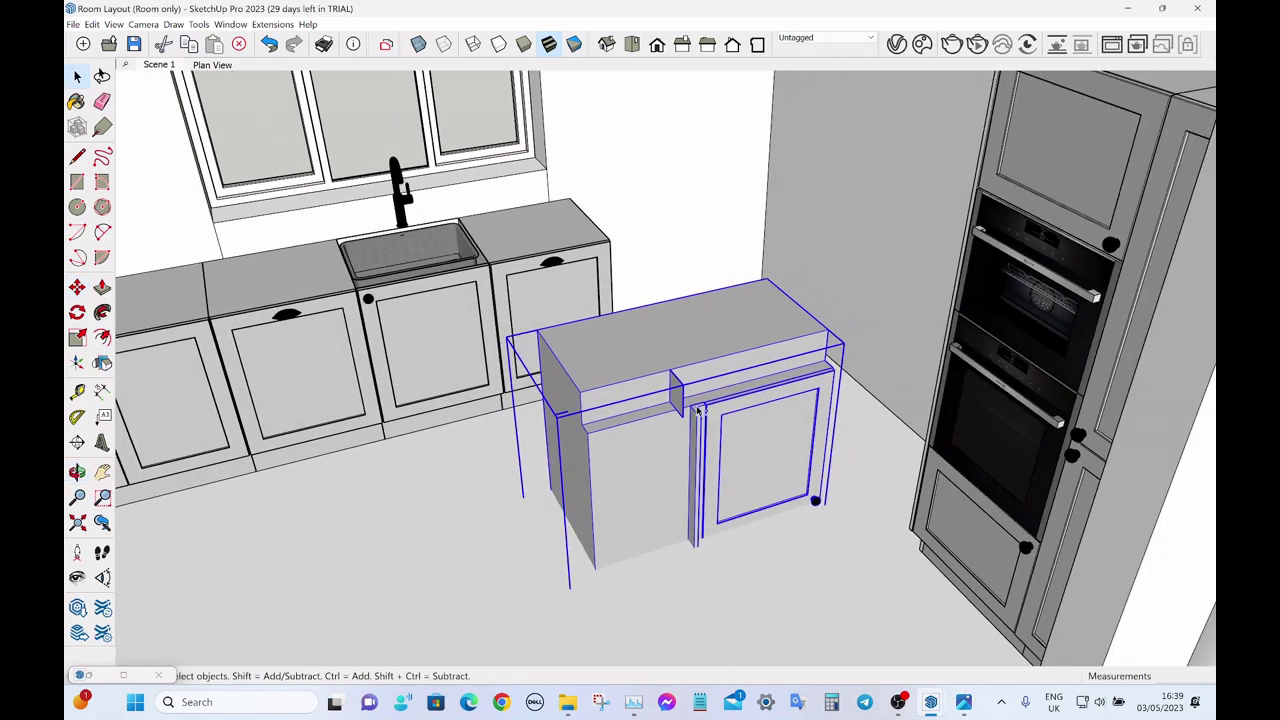
key(ctrl+z)
key(ctrl+z)
- Move the corner base cabinet flush against the open end of the sink run, aligned at the worktop-level back corner, and deselect it
middle_drag(636, 372, 662, 402)
key(m)
click(514, 365)
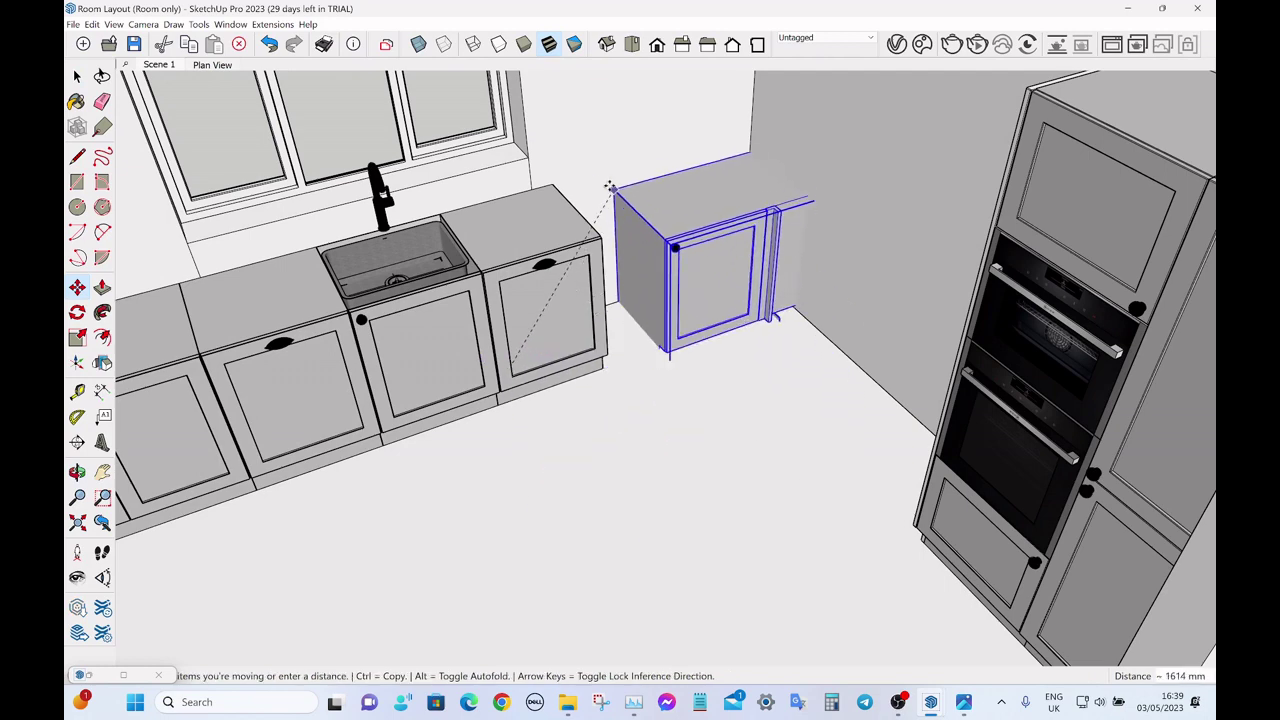
click(552, 184)
key(space)
click(777, 444)
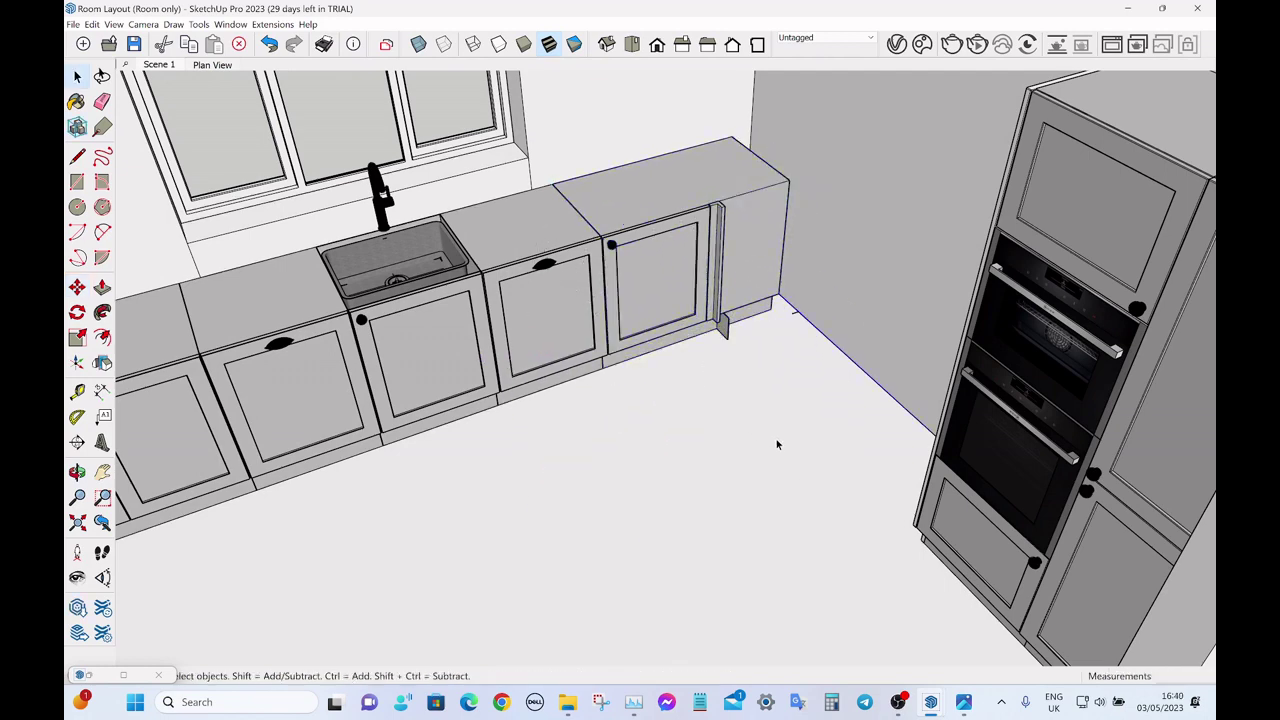
- Measure the distance from the new corner cabinet's post to the adjacent wall, using the room's upper corner as reference
middle_drag(684, 279, 726, 262)
scroll(751, 147, up, 2)
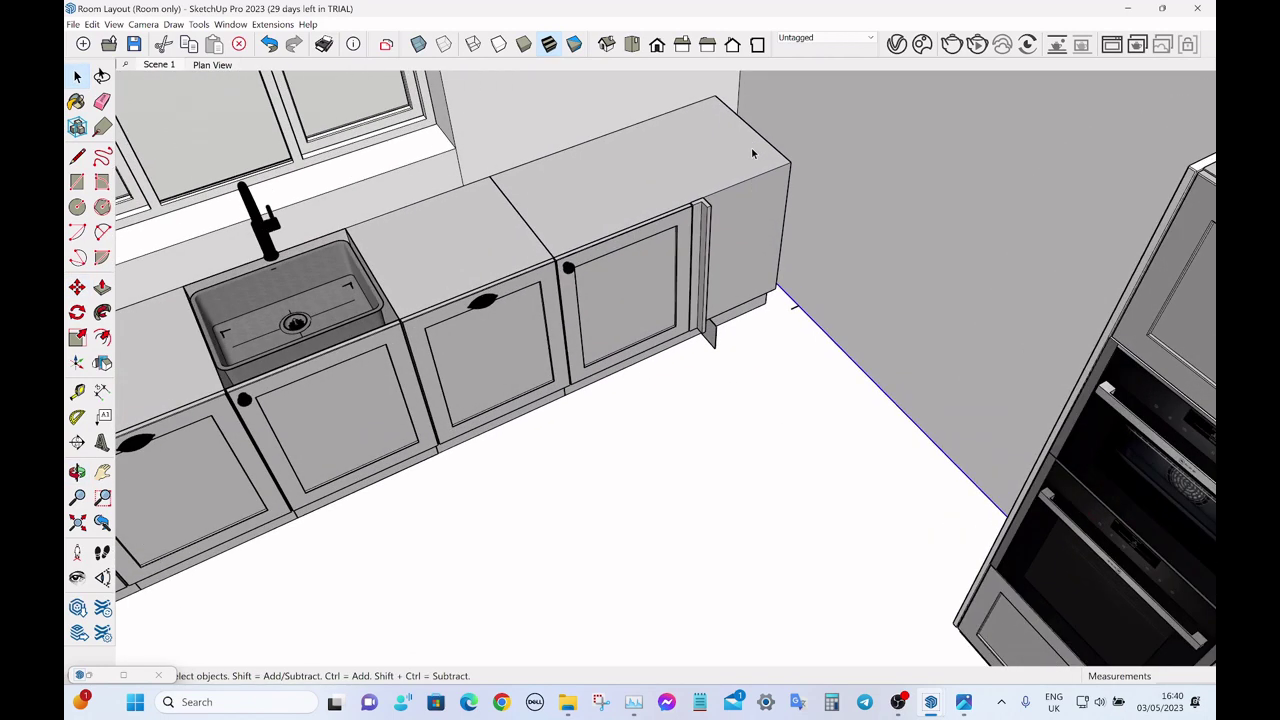
scroll(606, 380, down, 3)
key(t)
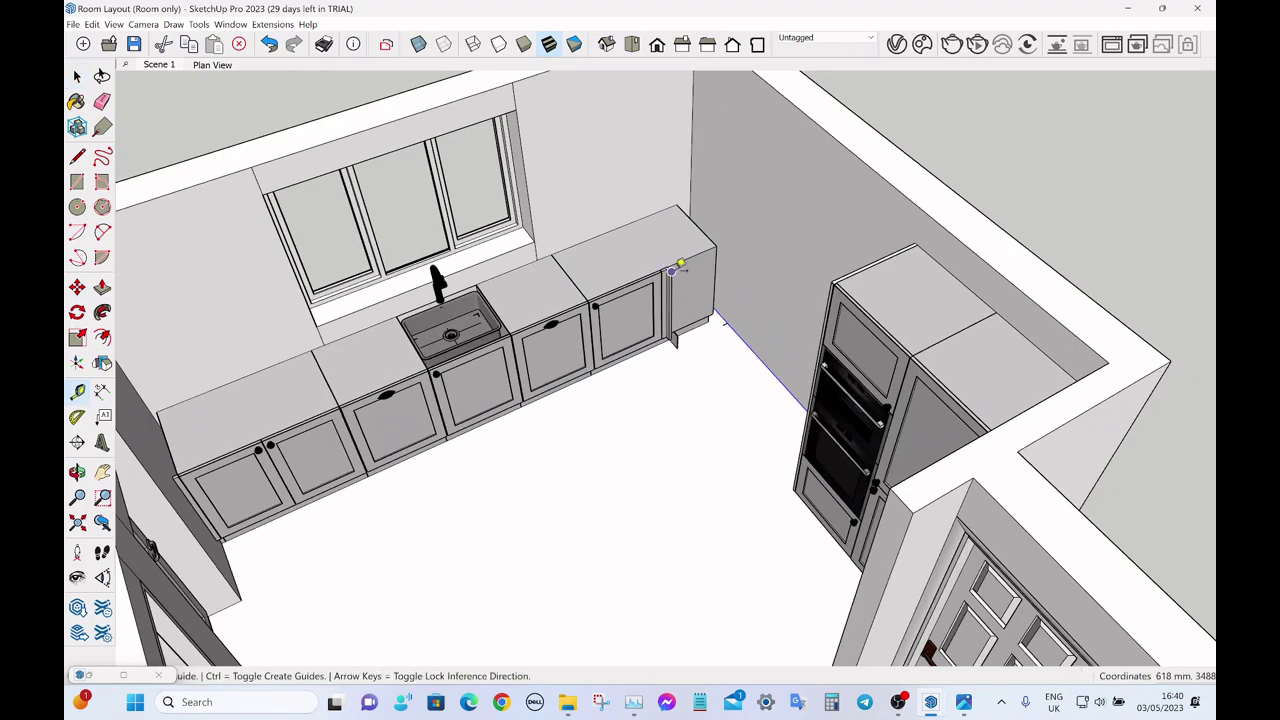
scroll(675, 263, up, 4)
click(676, 264)
scroll(700, 266, down, 5)
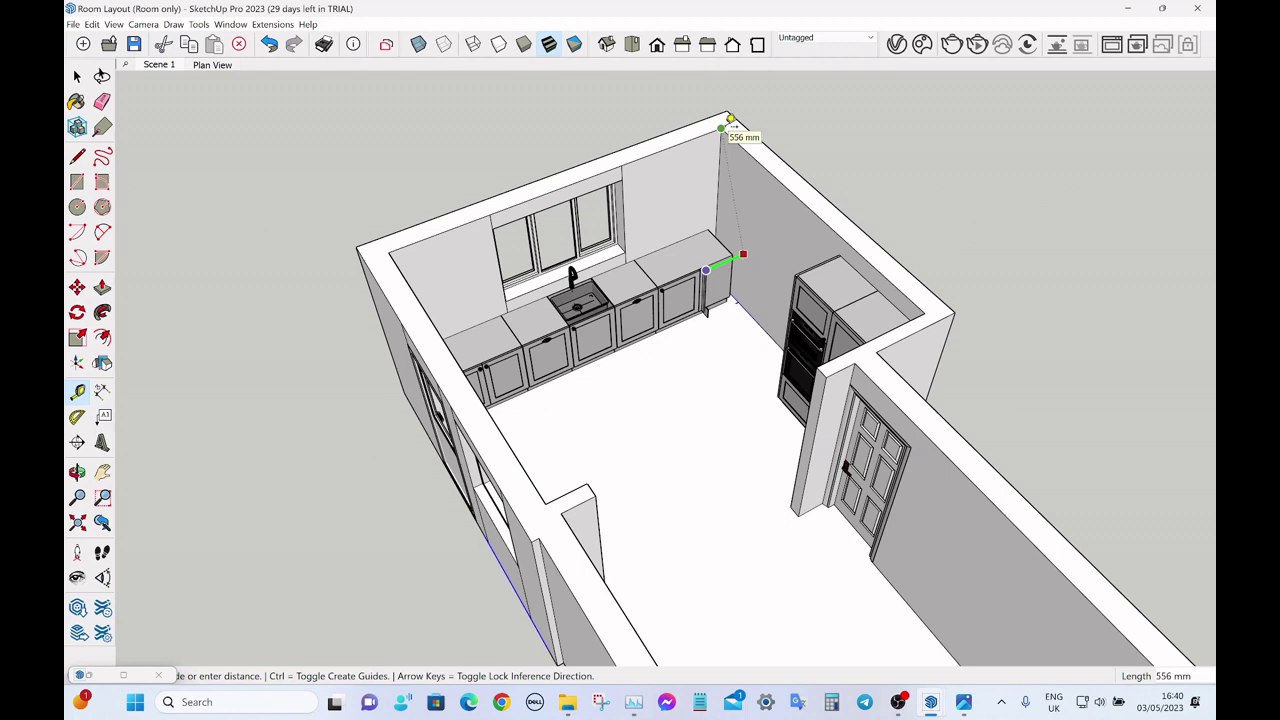
key(space)
- Check the width of the base filler between the double-door cabinet and the wall with the Tape Measure
middle_drag(742, 205, 522, 292)
scroll(522, 292, up, 5)
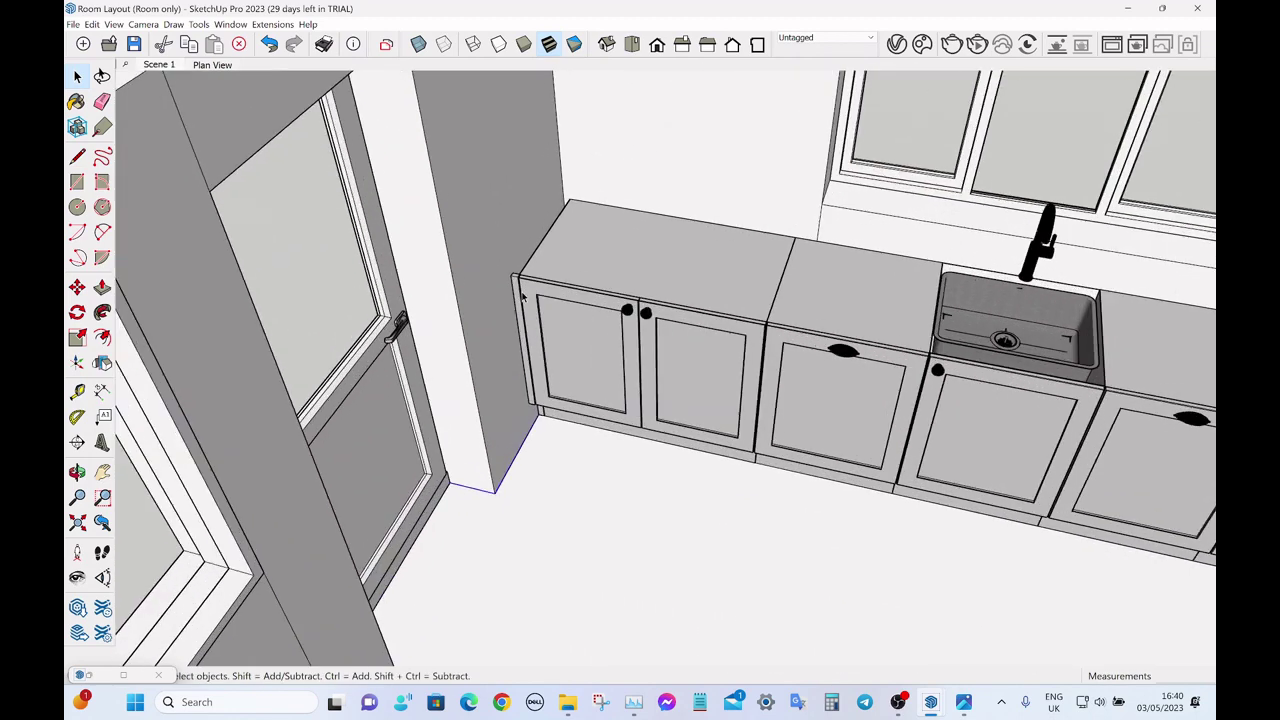
scroll(521, 297, up, 3)
scroll(510, 293, up, 4)
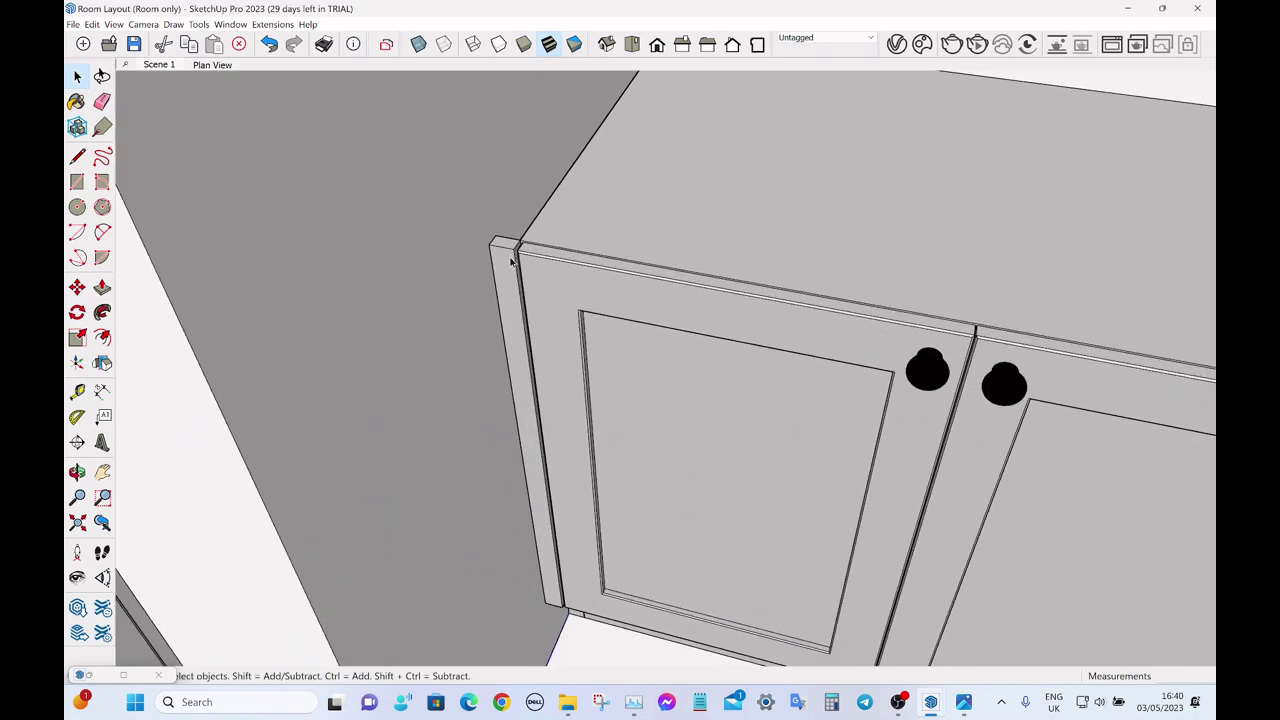
key(t)
click(488, 245)
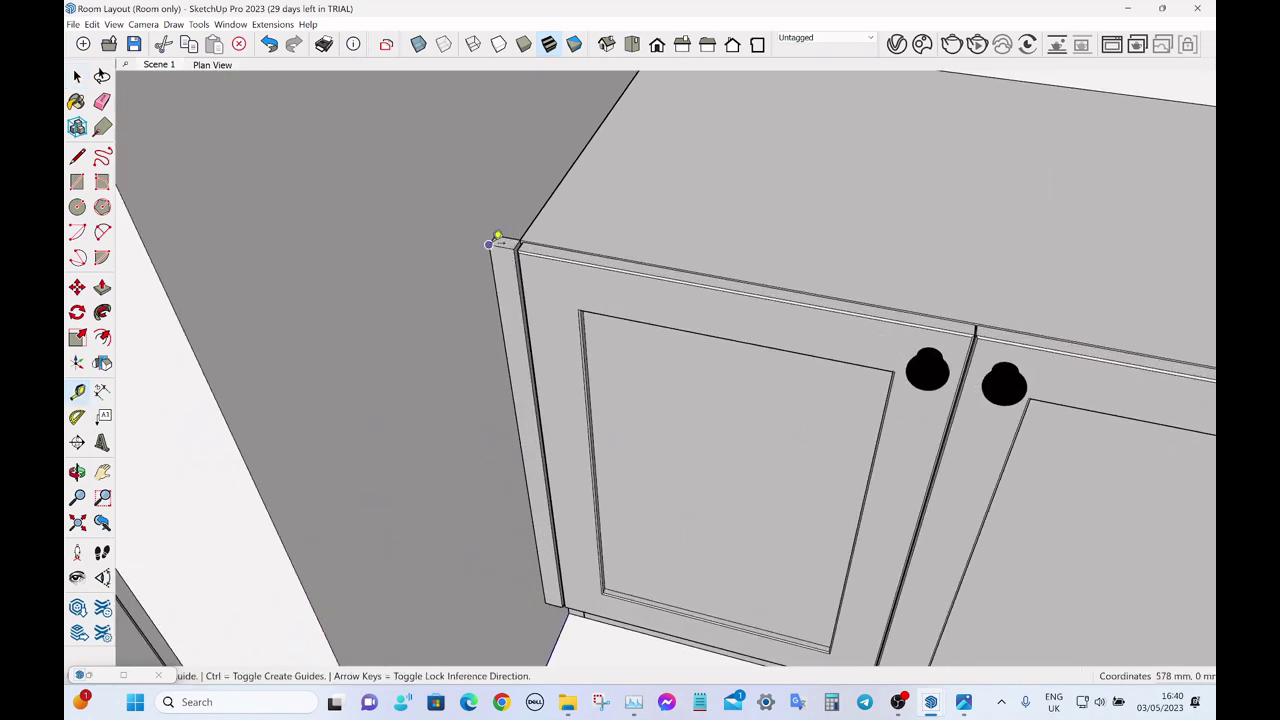
key(space)
- Set the length of the base filler beside the double-door cabinet to 20 mm
scroll(504, 253, down, 4)
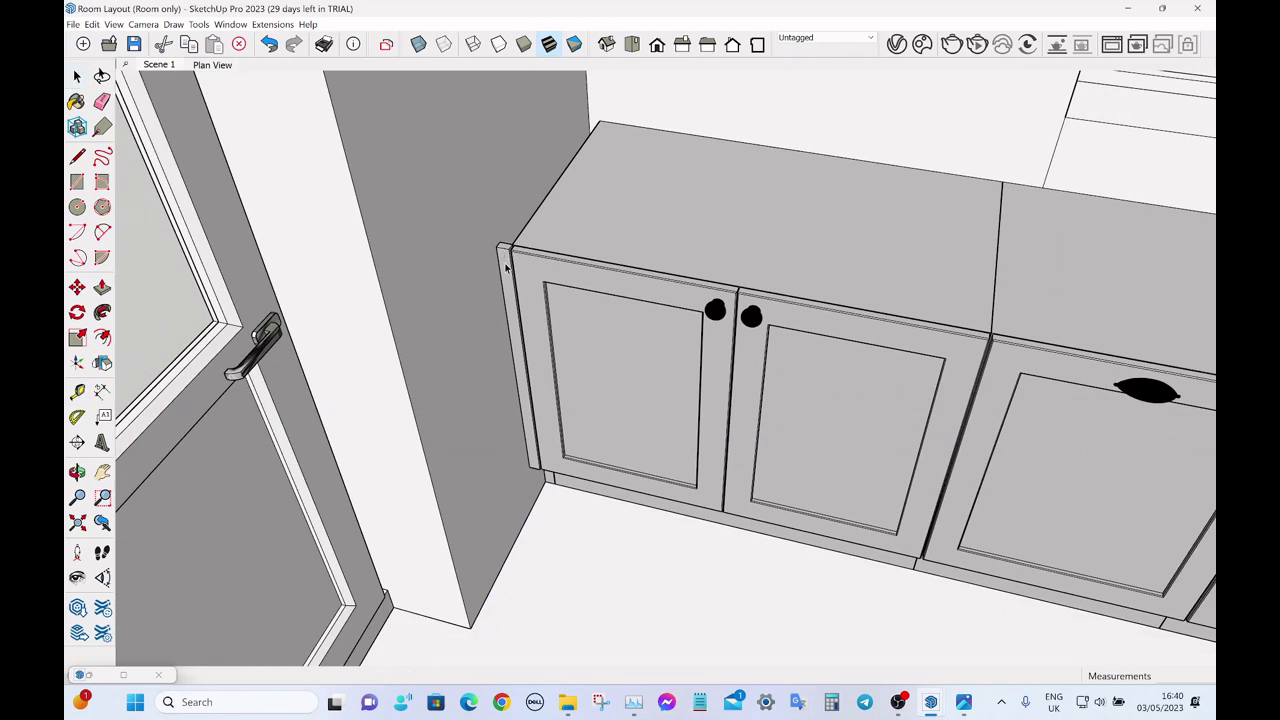
double_click(506, 262)
key(Tab)
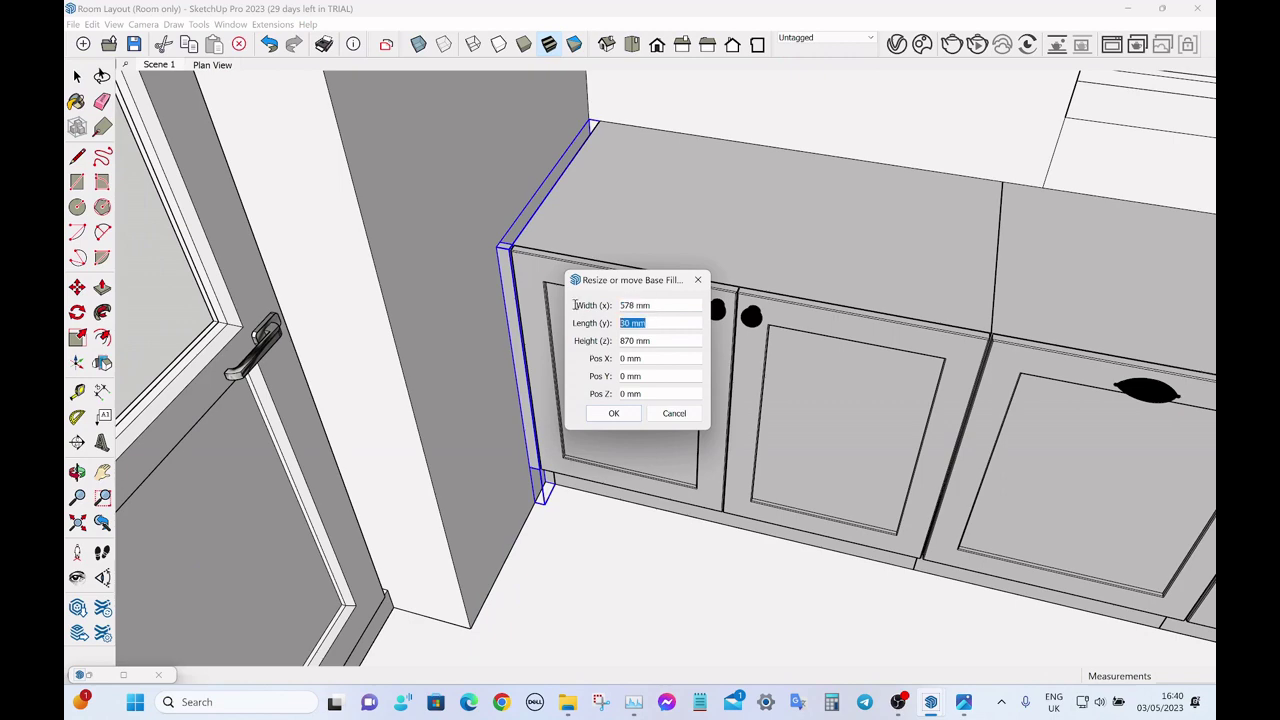
text(20)
key(Return)
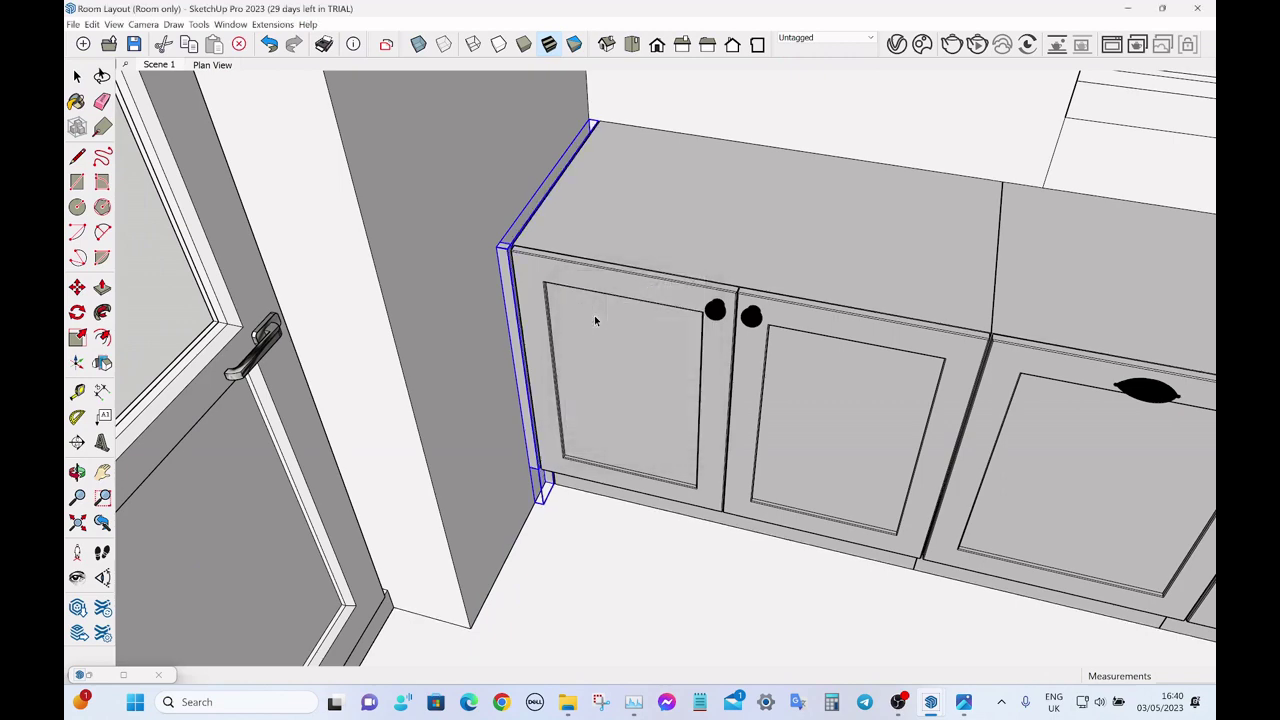
key(space)
- Select all base cabinets of the sink run, including the corner cabinet, and move them 4 mm towards the filler
click(693, 216)
scroll(631, 245, down, 4)
shift+click(822, 310)
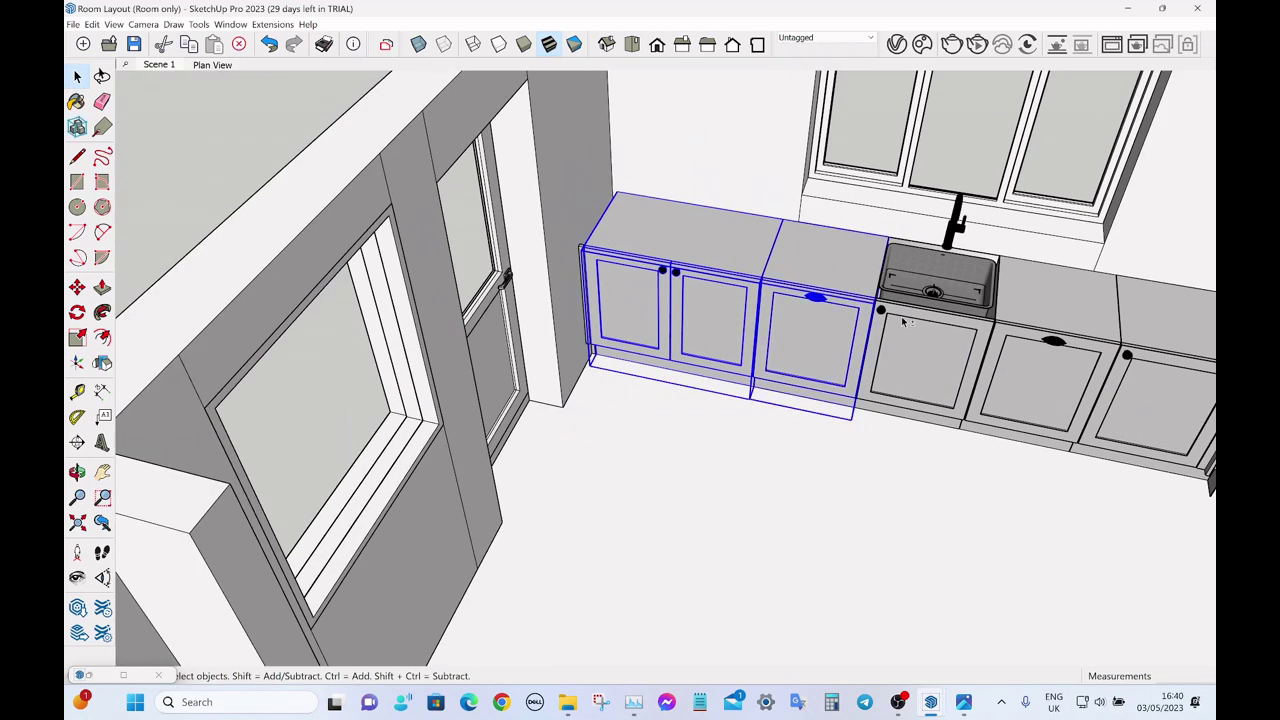
shift+click(906, 322)
shift+click(1040, 342)
middle_drag(1165, 370, 971, 417)
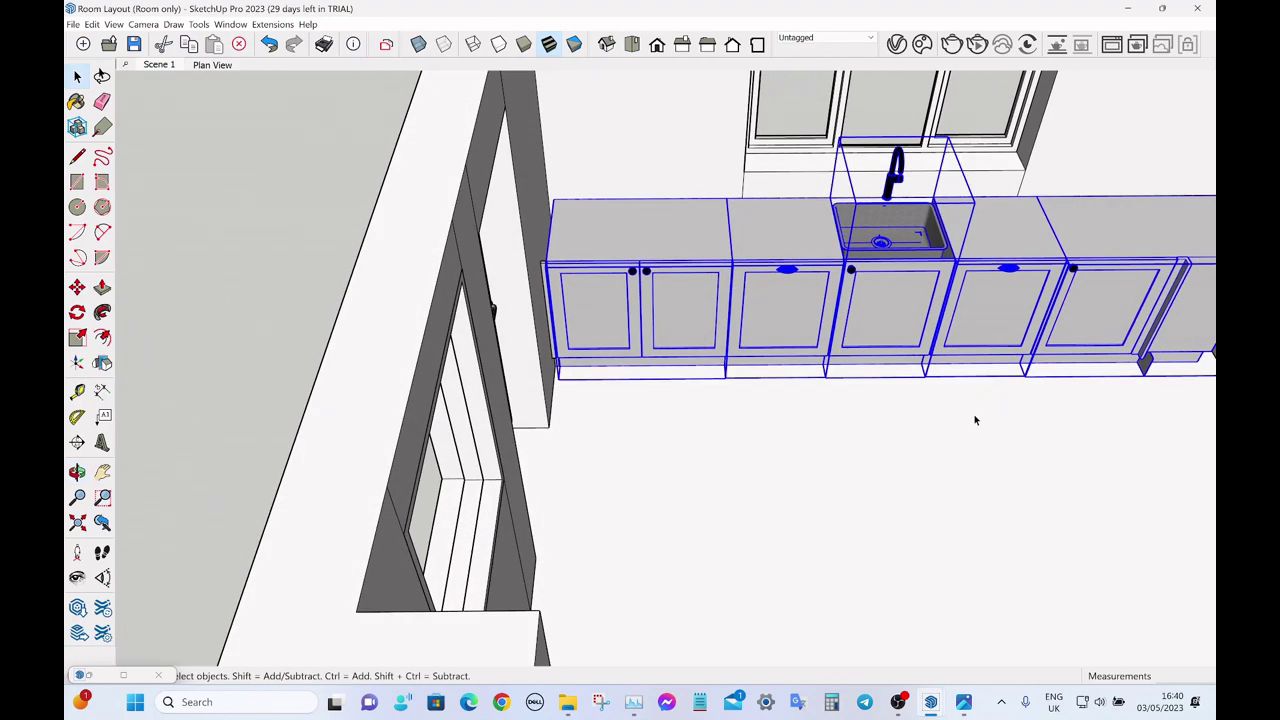
key(m)
click(1049, 421)
text(1)
key(Return)
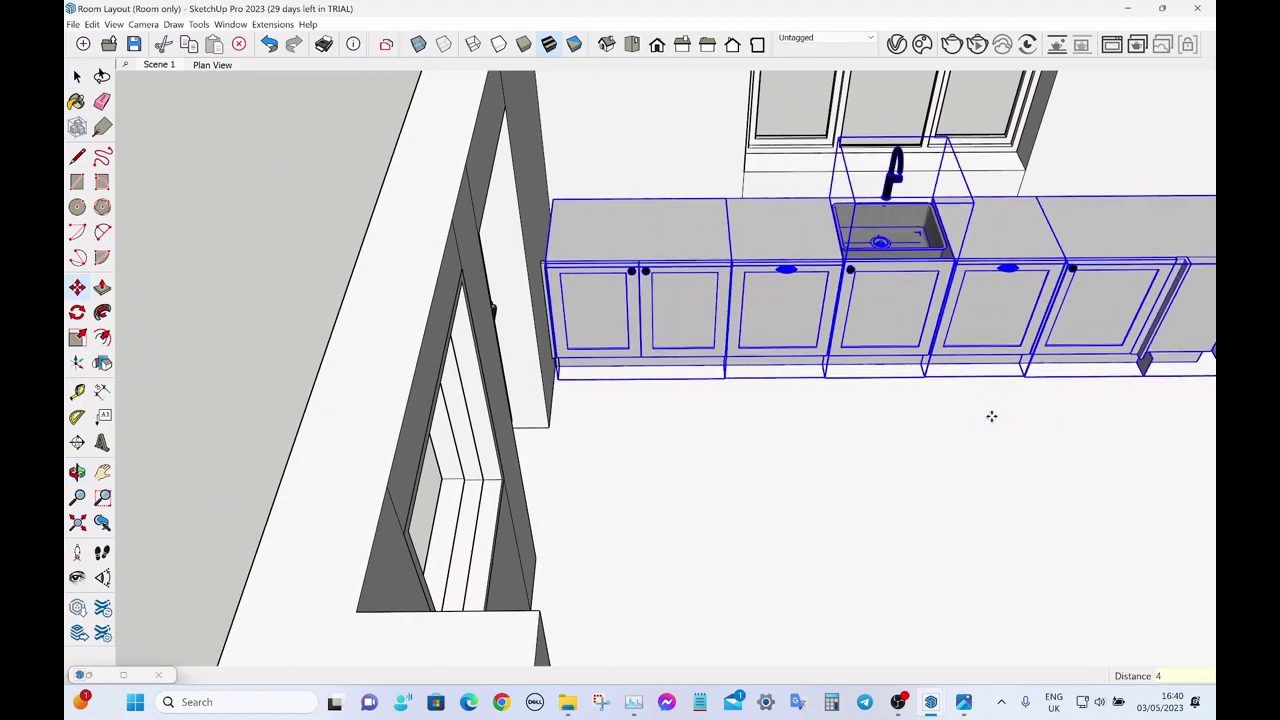
key(space)
scroll(776, 426, down, 3)
click(558, 323)
- Recheck the spacing between the shifted corner cabinet's post and the adjacent wall
scroll(510, 289, down, 3)
middle_drag(510, 289, 732, 323)
scroll(860, 274, up, 6)
key(t)
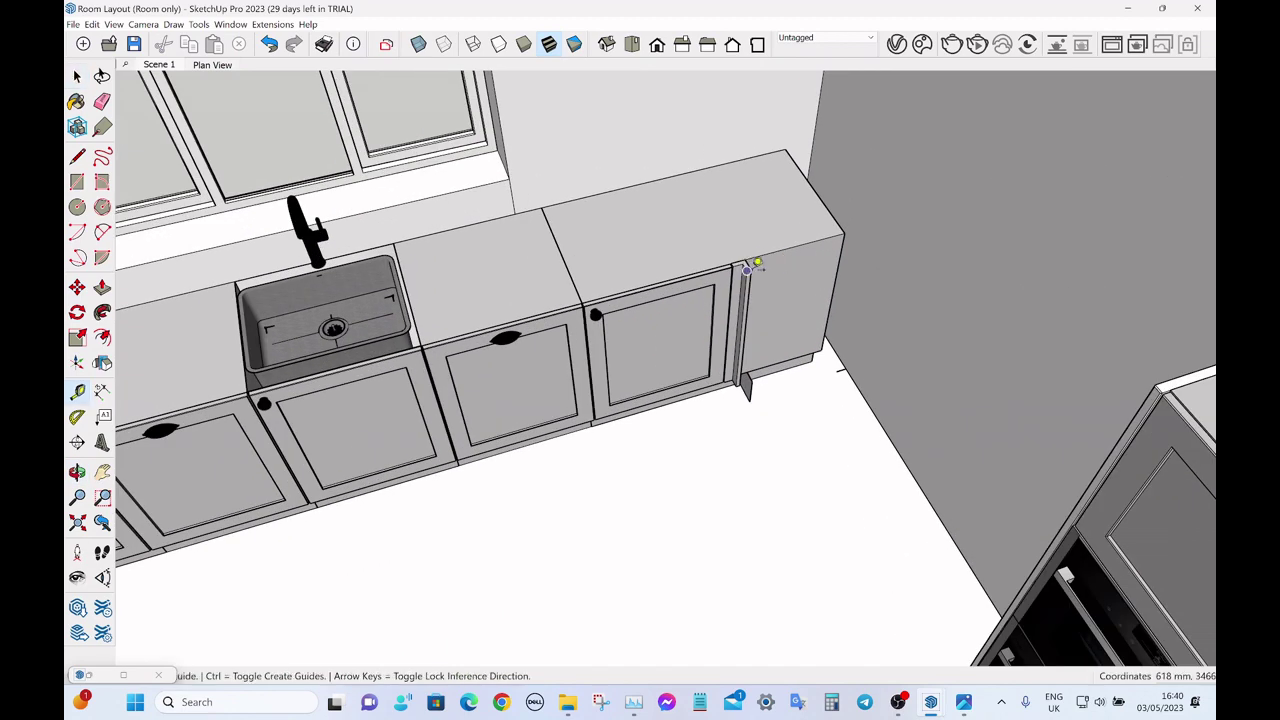
click(755, 265)
scroll(775, 261, down, 5)
scroll(779, 262, down, 6)
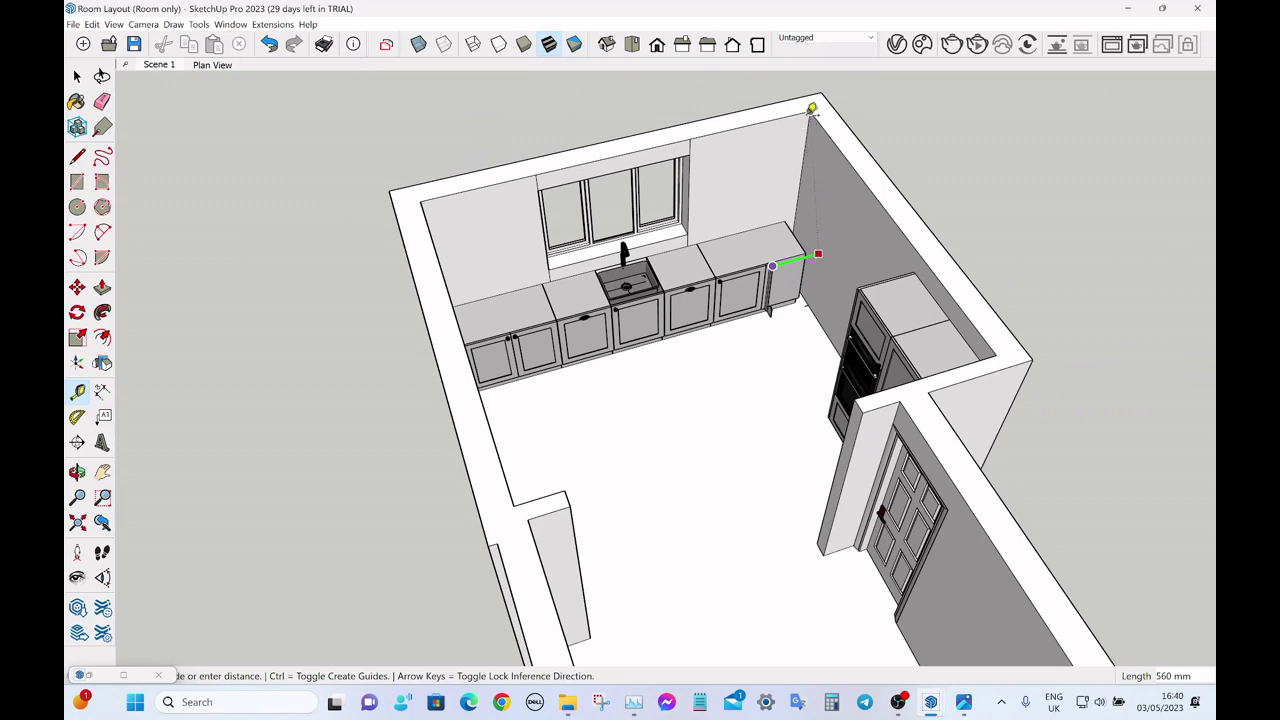
key(space)
- Switch to the Plan View scene and save the model
middle_drag(694, 260, 952, 183)
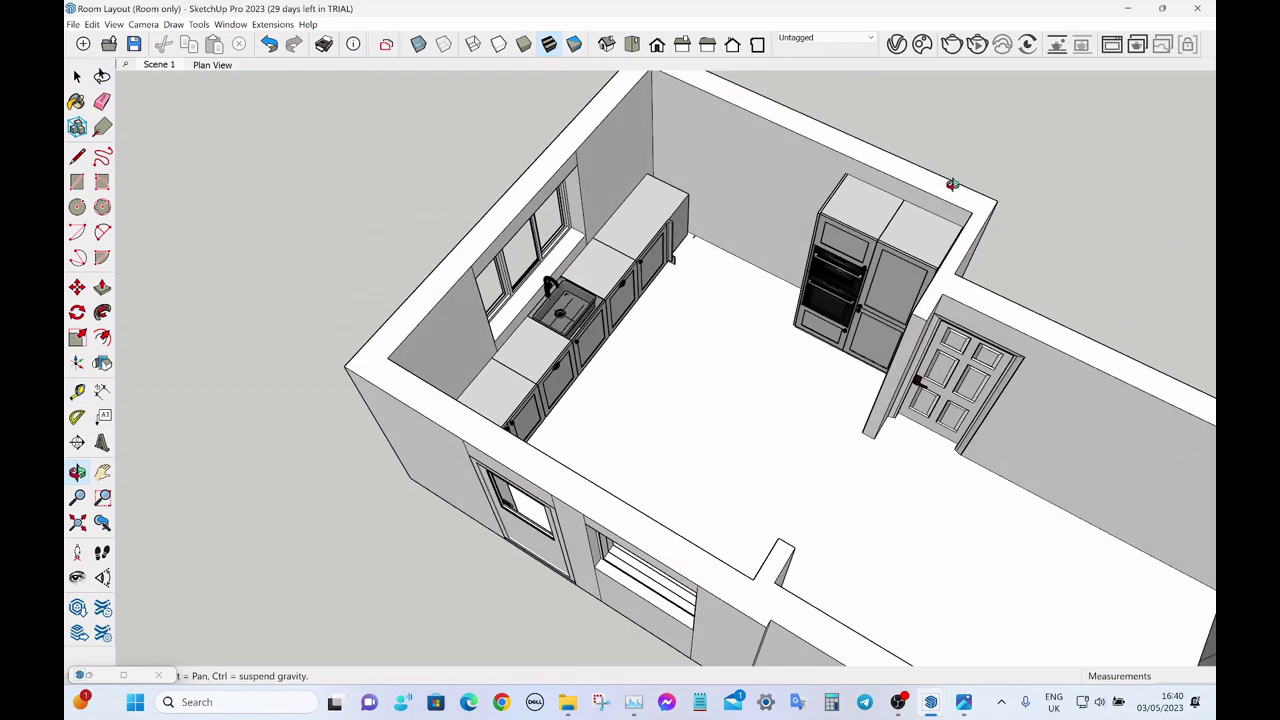
middle_drag(763, 223, 760, 384)
scroll(760, 384, up, 3)
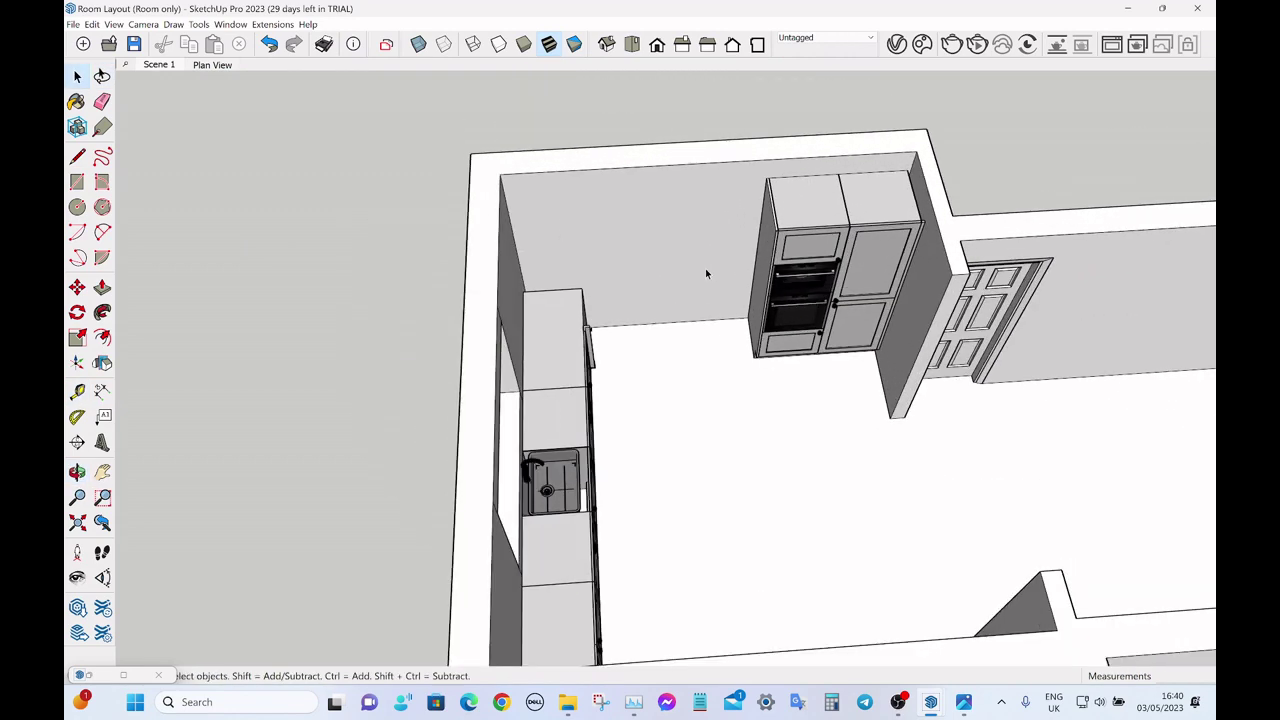
scroll(708, 276, up, 3)
click(212, 65)
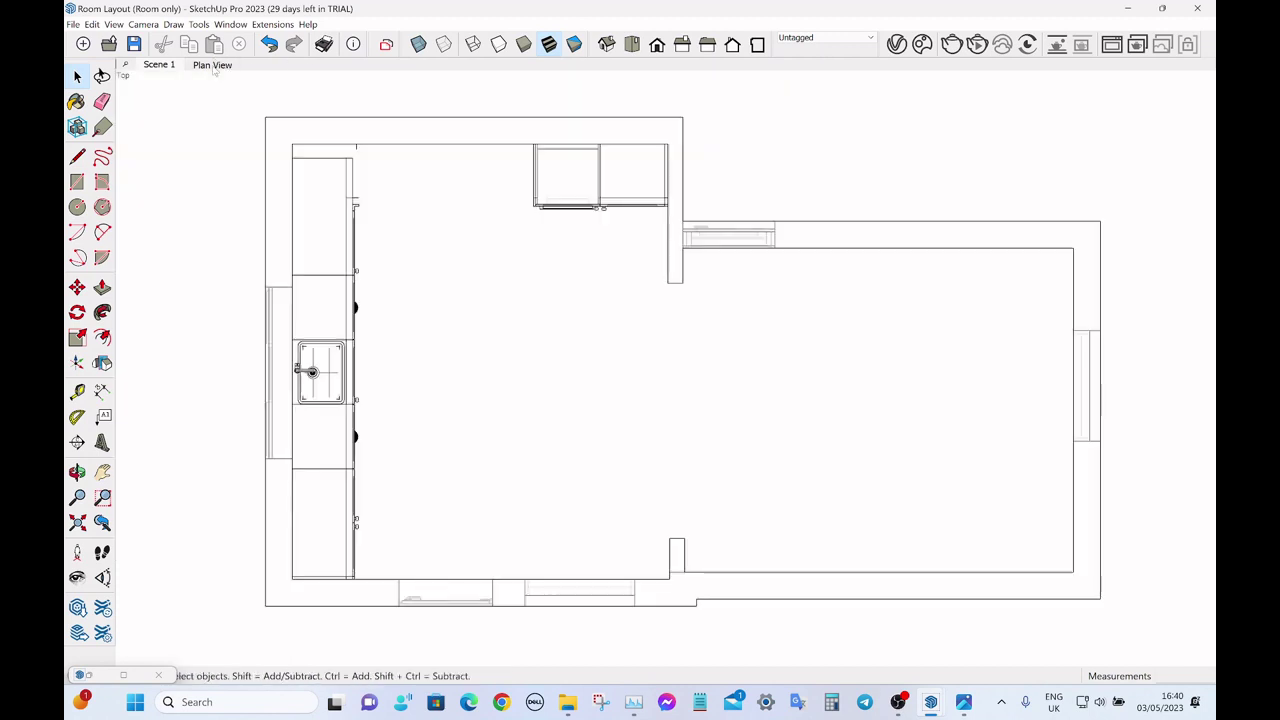
click(136, 46)
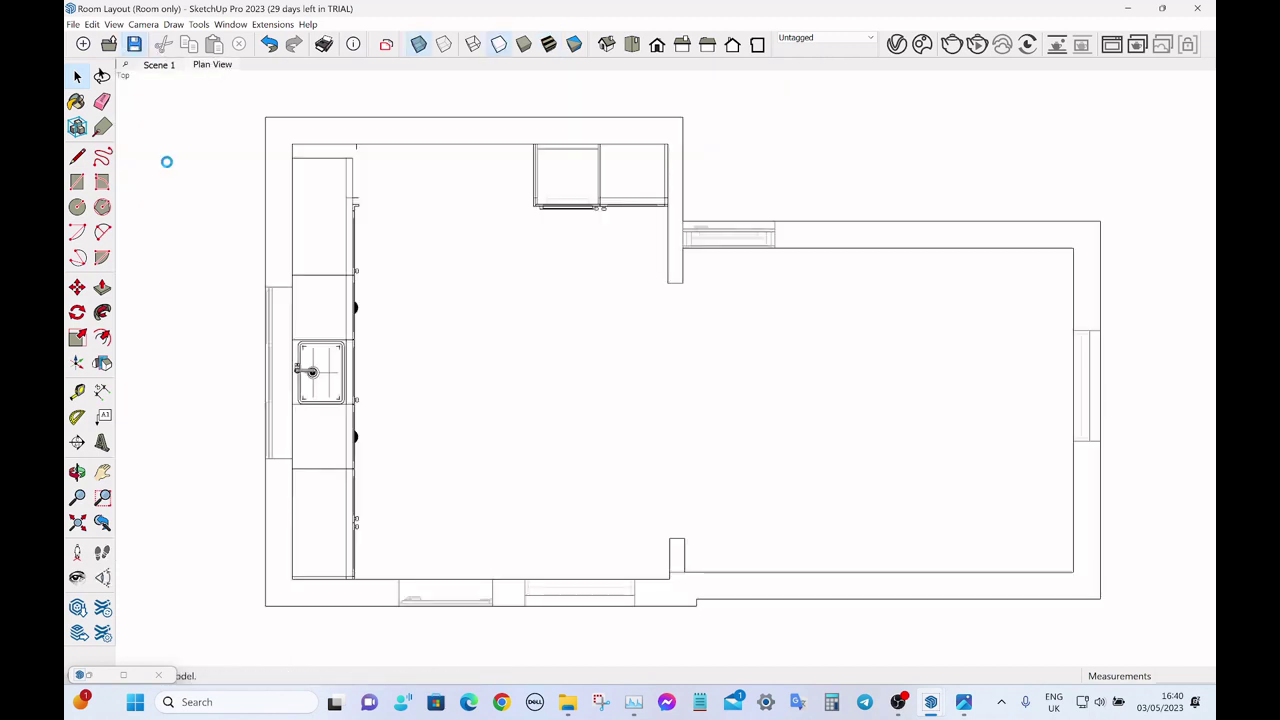
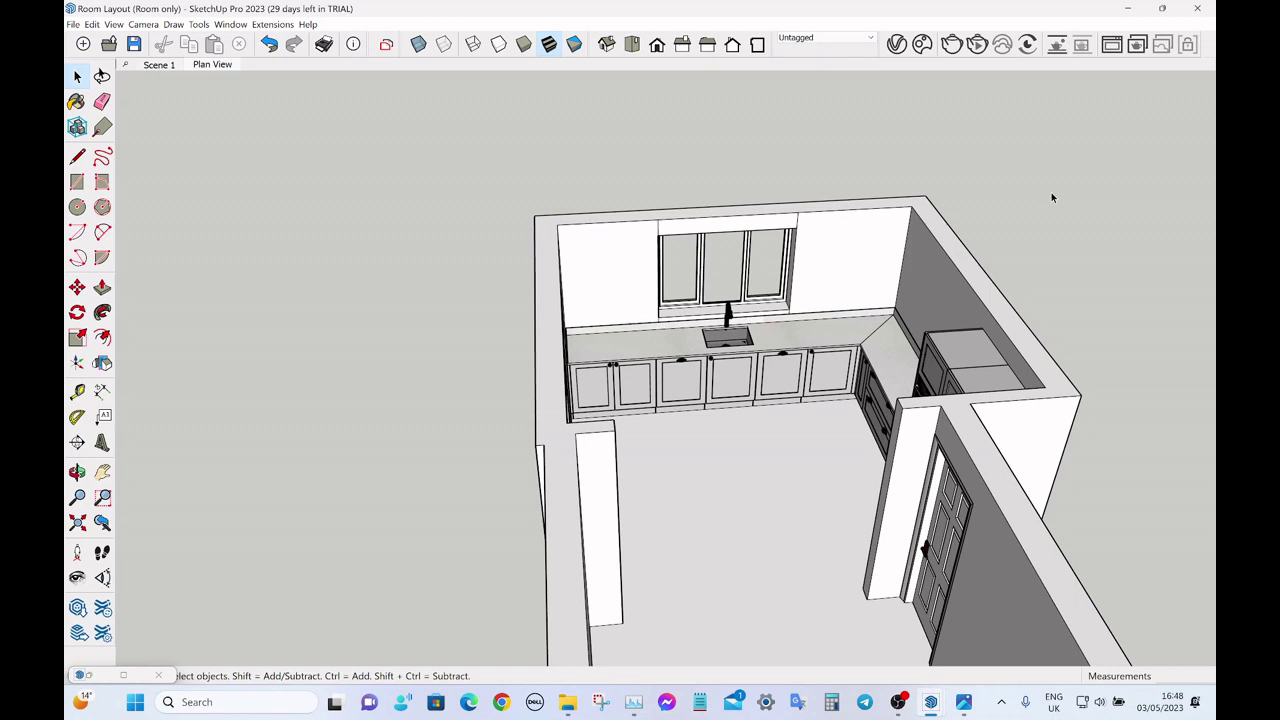
- Hide the worktop in the Plan View scene and update the scene
middle_drag(1127, 381, 347, 107)
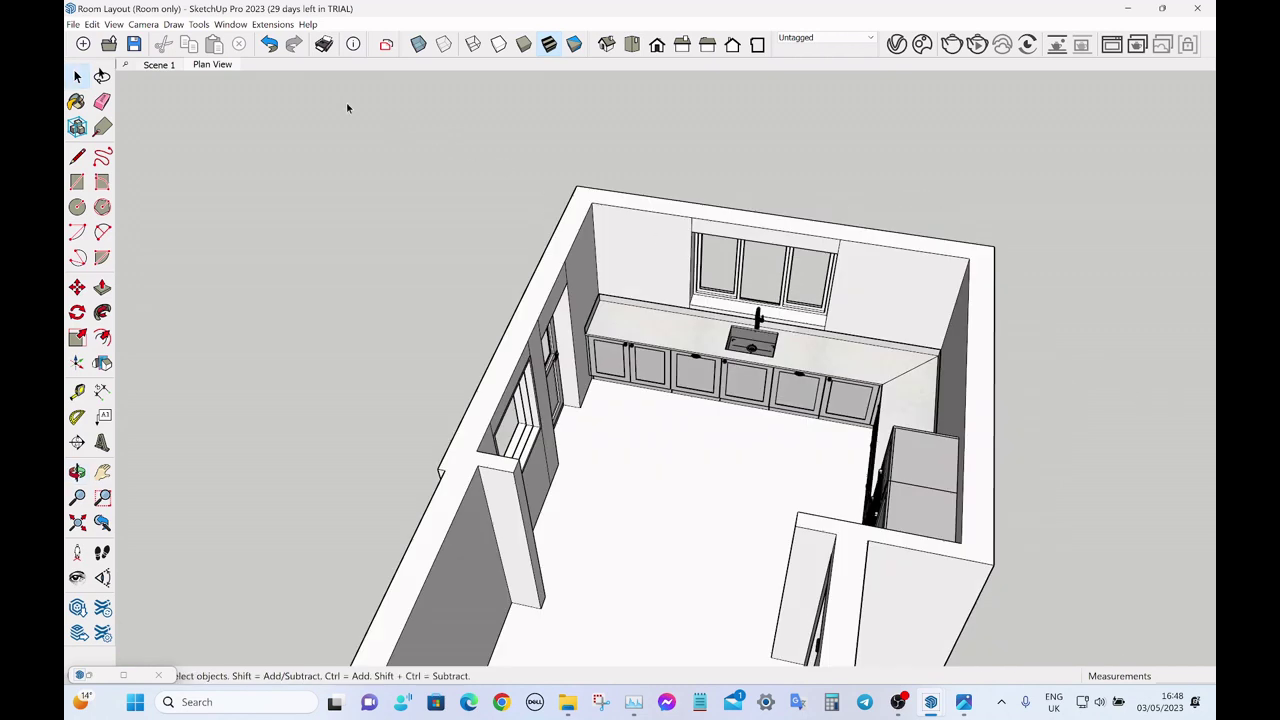
click(229, 68)
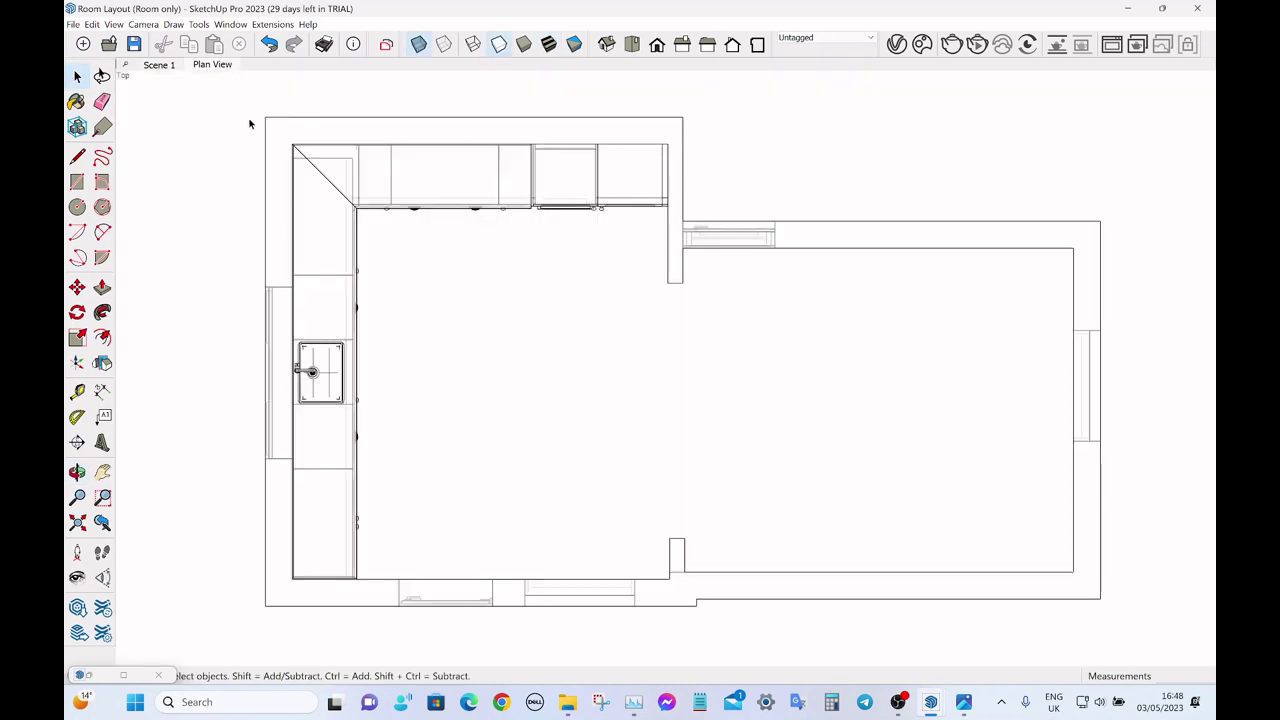
click(318, 212)
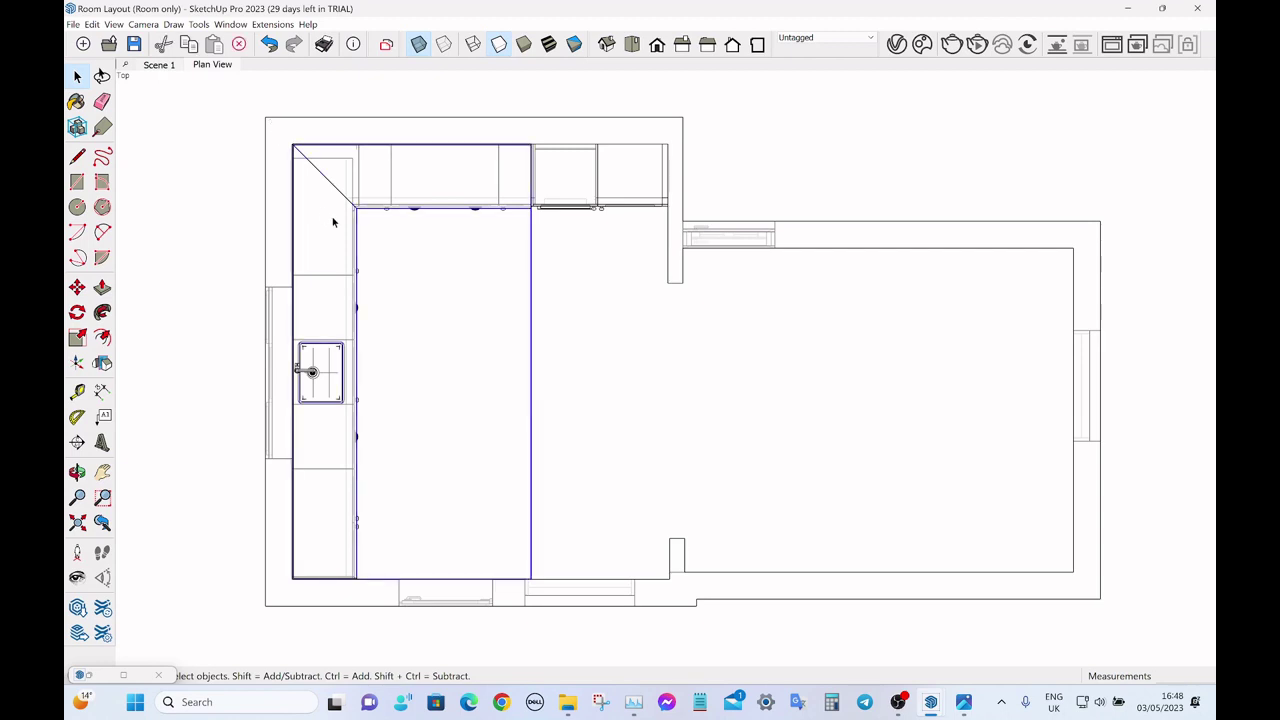
key(Escape)
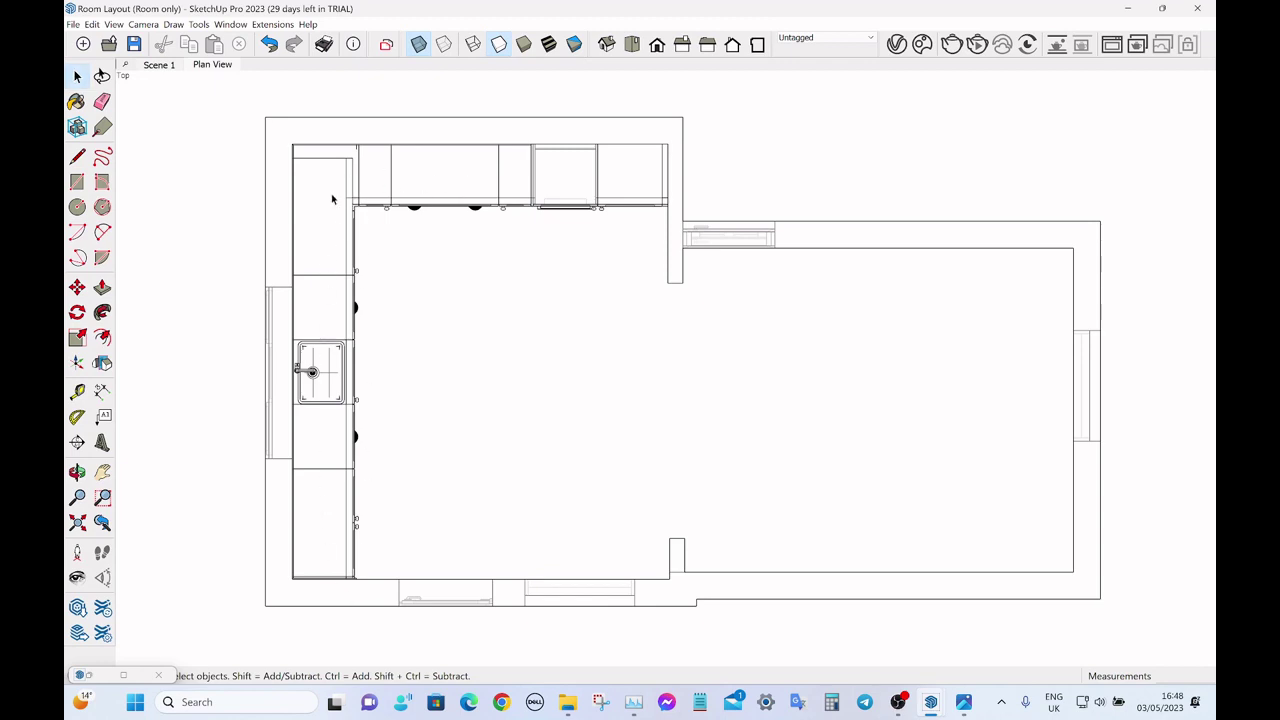
right_click(220, 68)
click(252, 117)
- Hide the thin piece against the wall at the end of the sink run and update the Plan View scene
drag(272, 569, 371, 601)
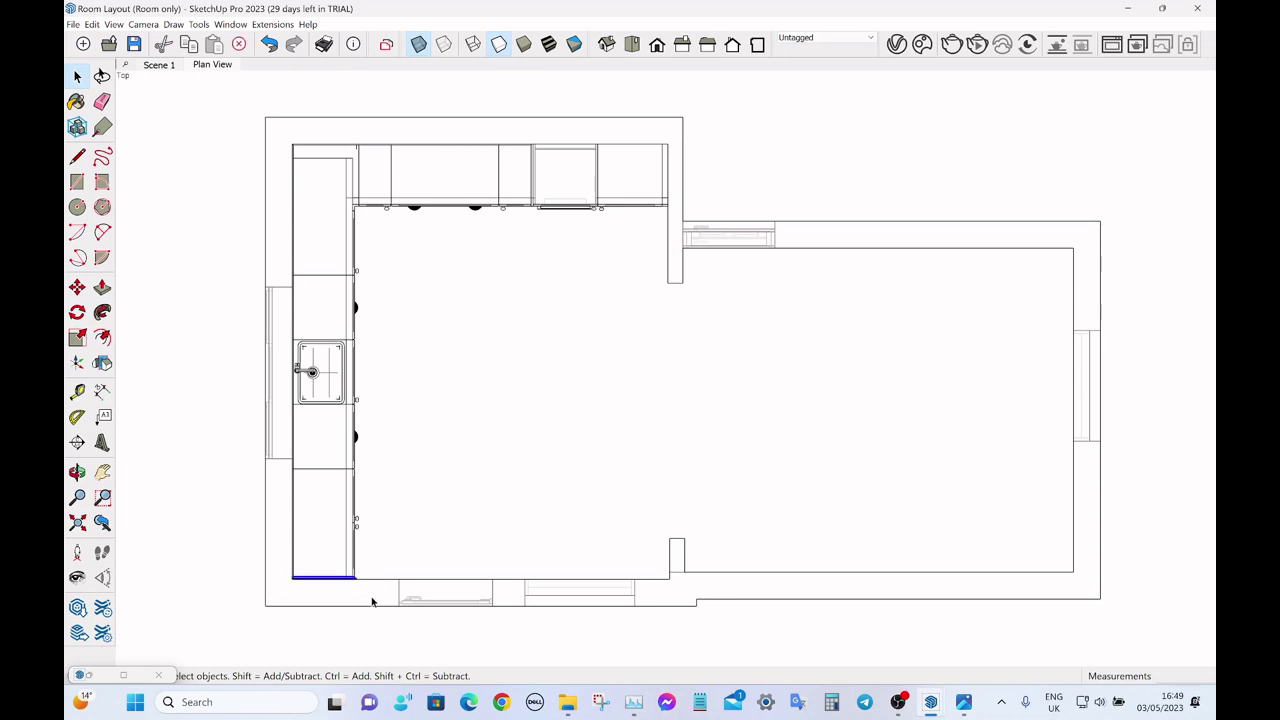
click(366, 596)
right_click(206, 67)
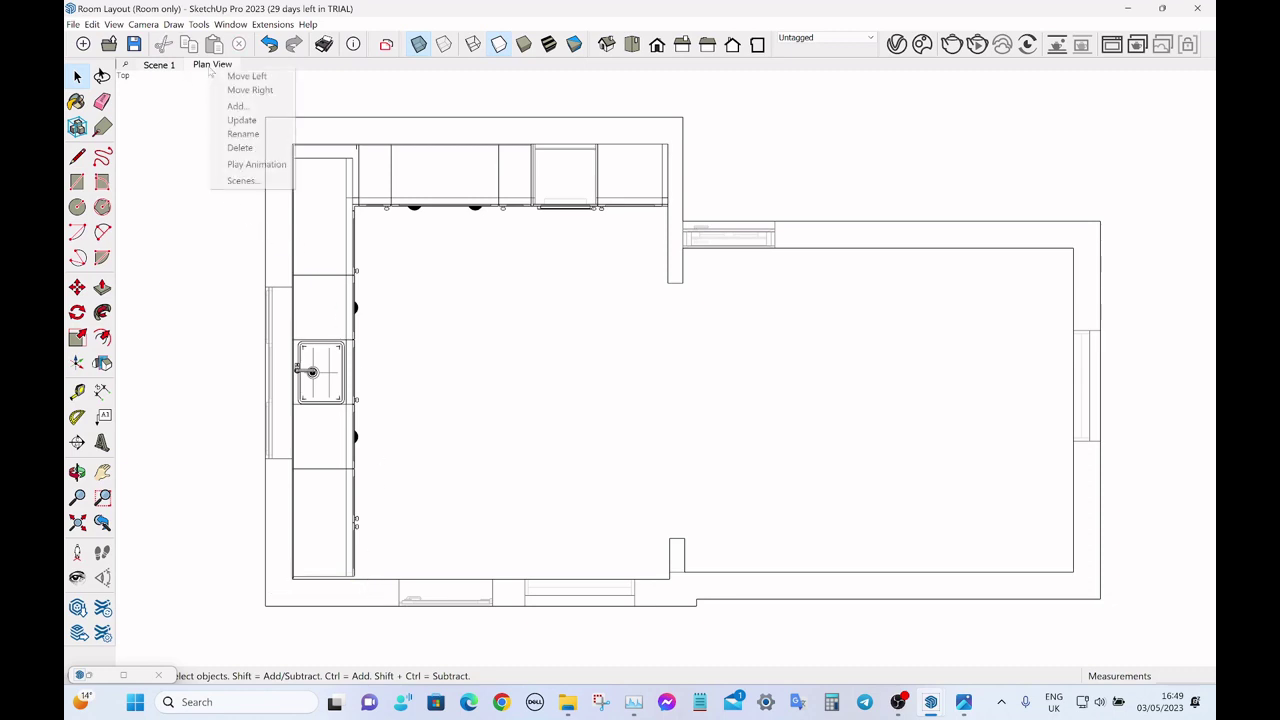
click(224, 129)
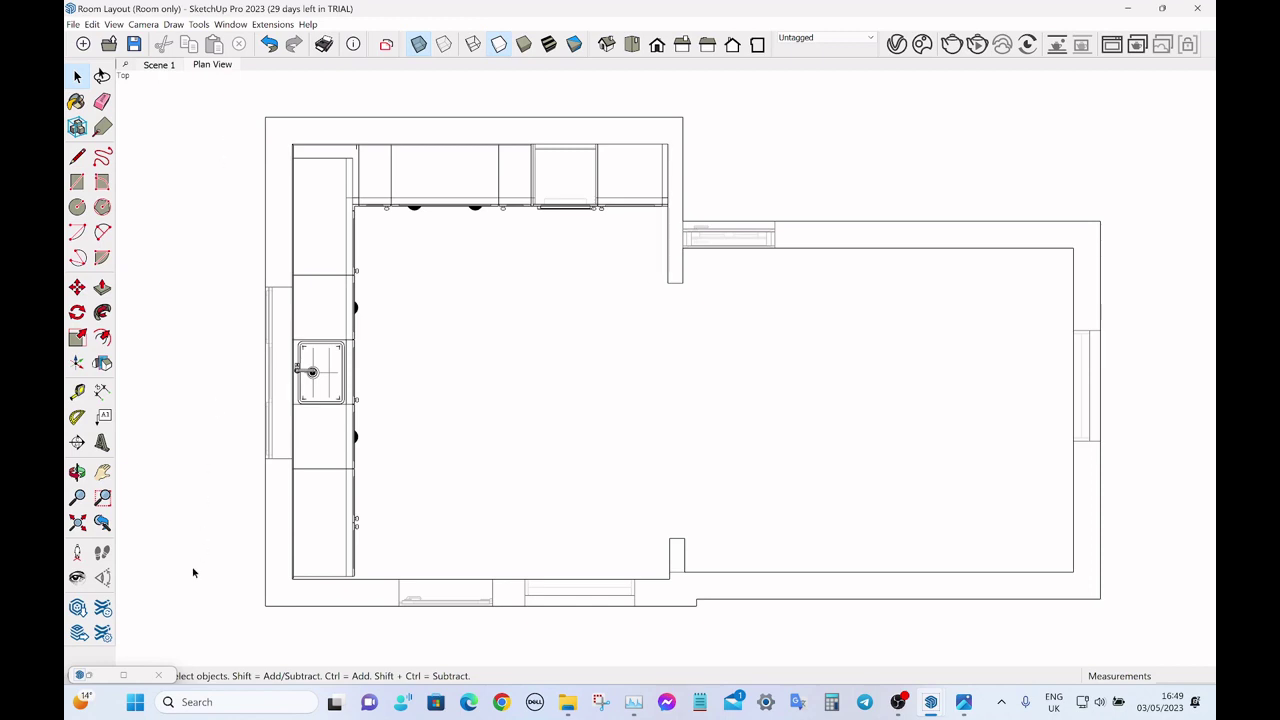
- Bring up the Component Finder and open the Wall Cabinets 720mm Height folder
click(94, 674)
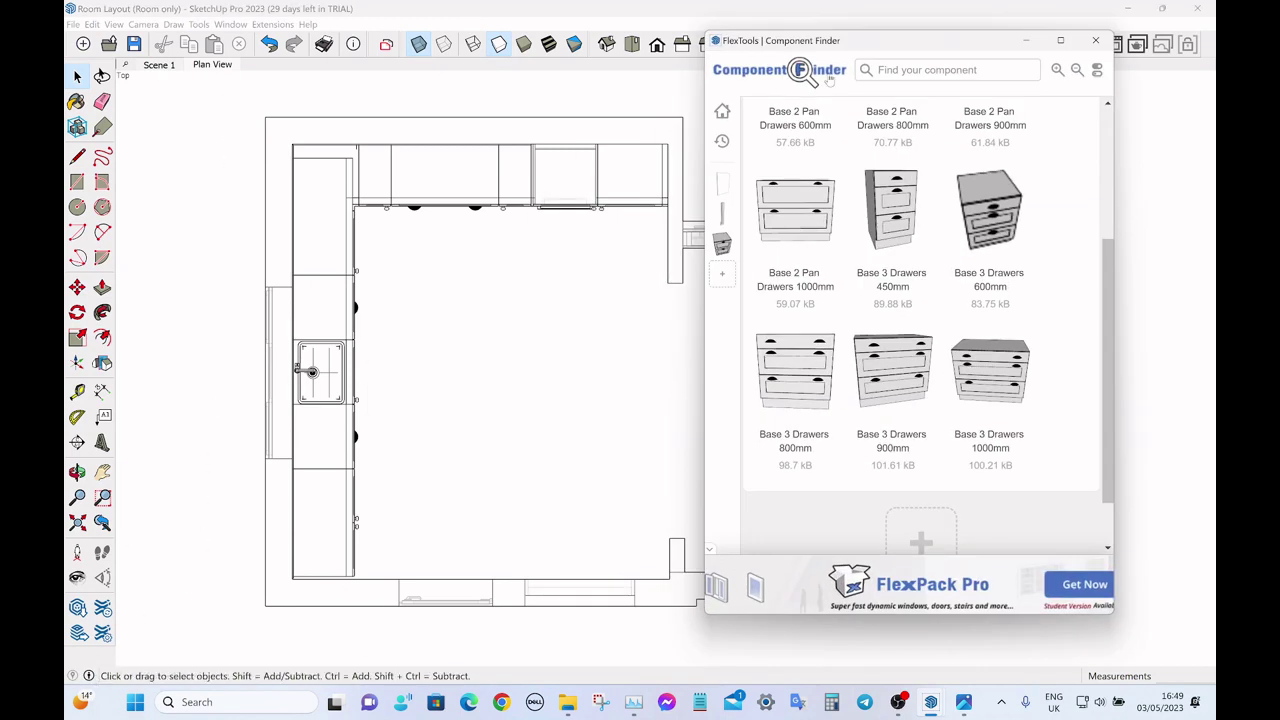
scroll(873, 259, up, 2)
click(797, 180)
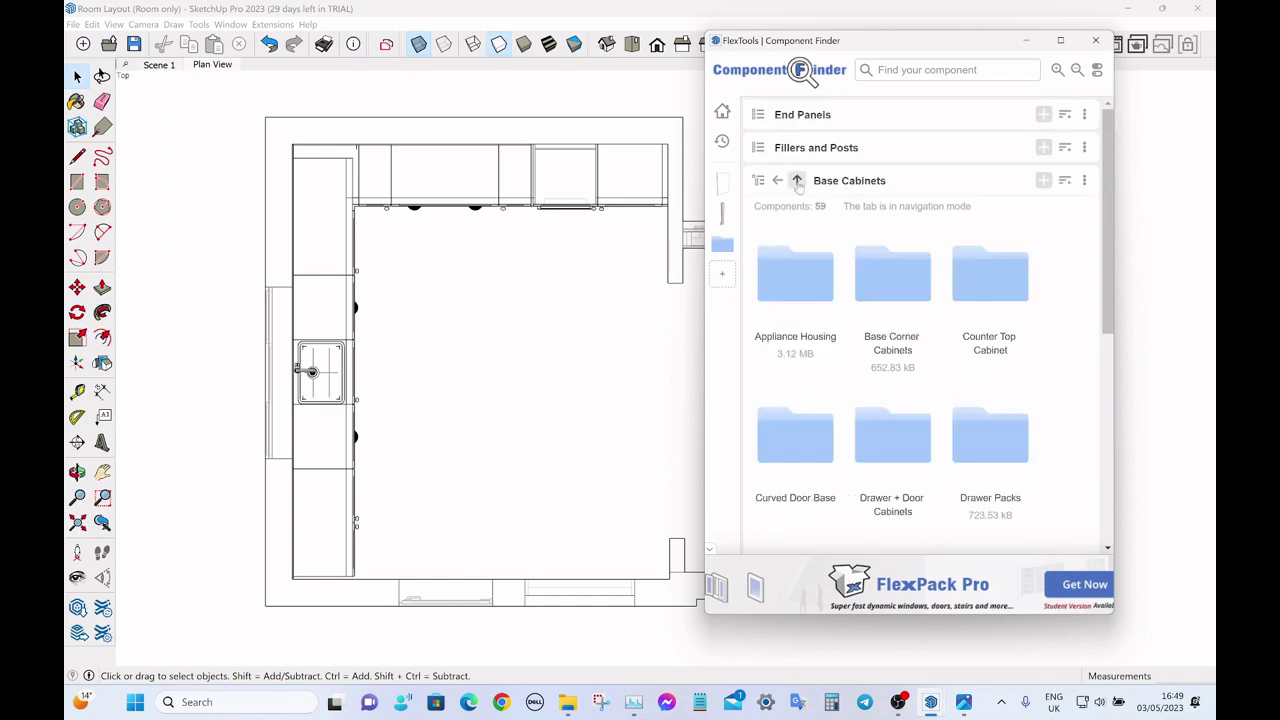
click(797, 180)
scroll(900, 300, down, 5)
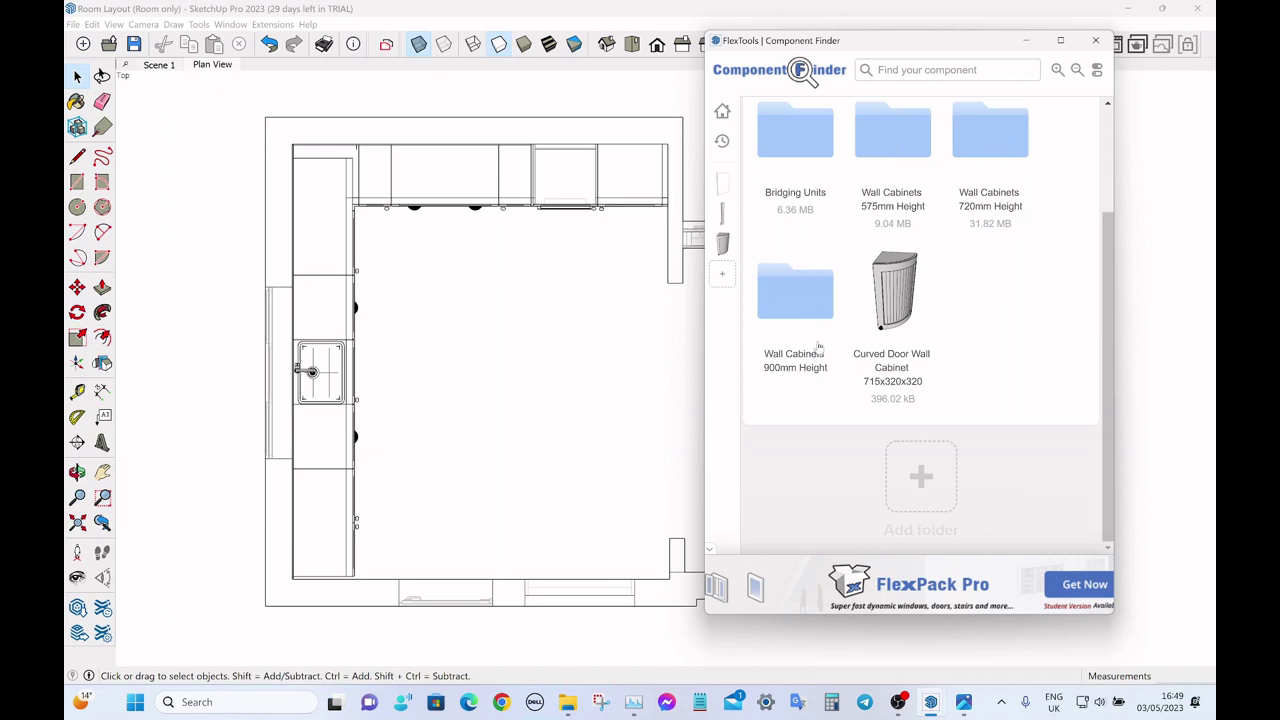
click(1006, 157)
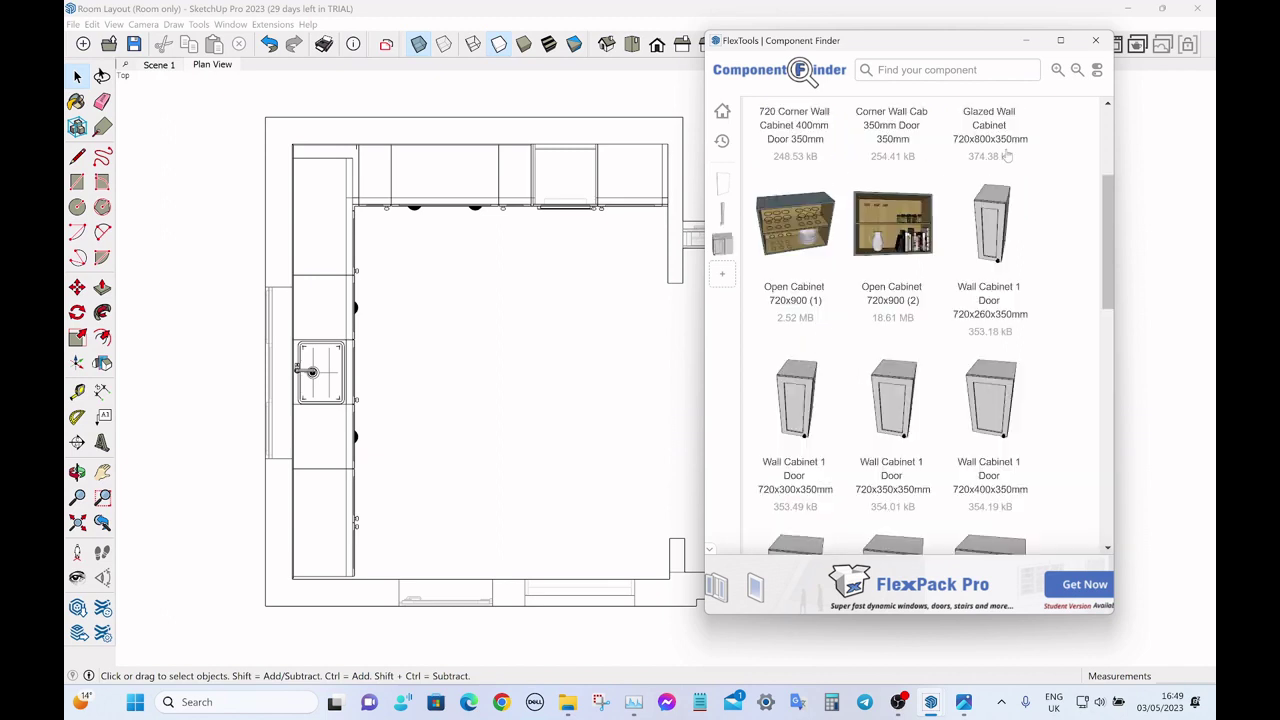
- Insert the Wall Cabinet 2 Doors 720x1000x350mm into the open floor of the plan
scroll(1029, 219, down, 2)
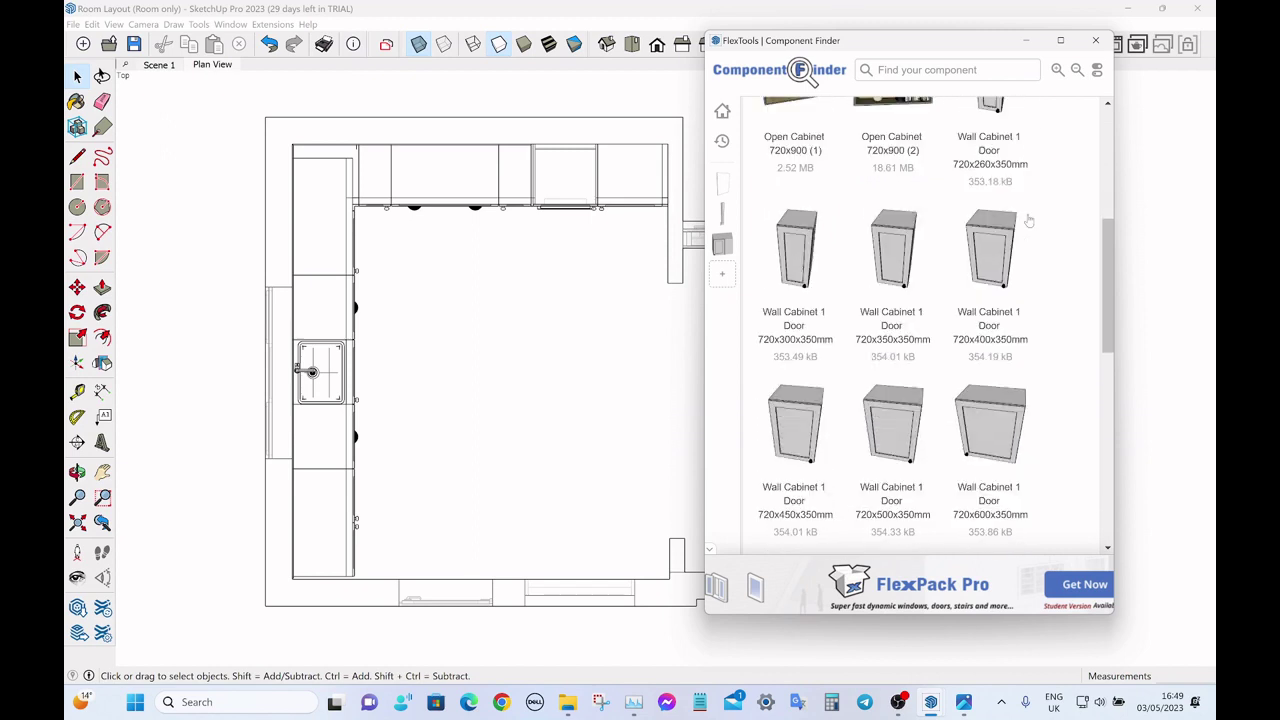
scroll(1029, 221, down, 2)
scroll(1028, 224, down, 2)
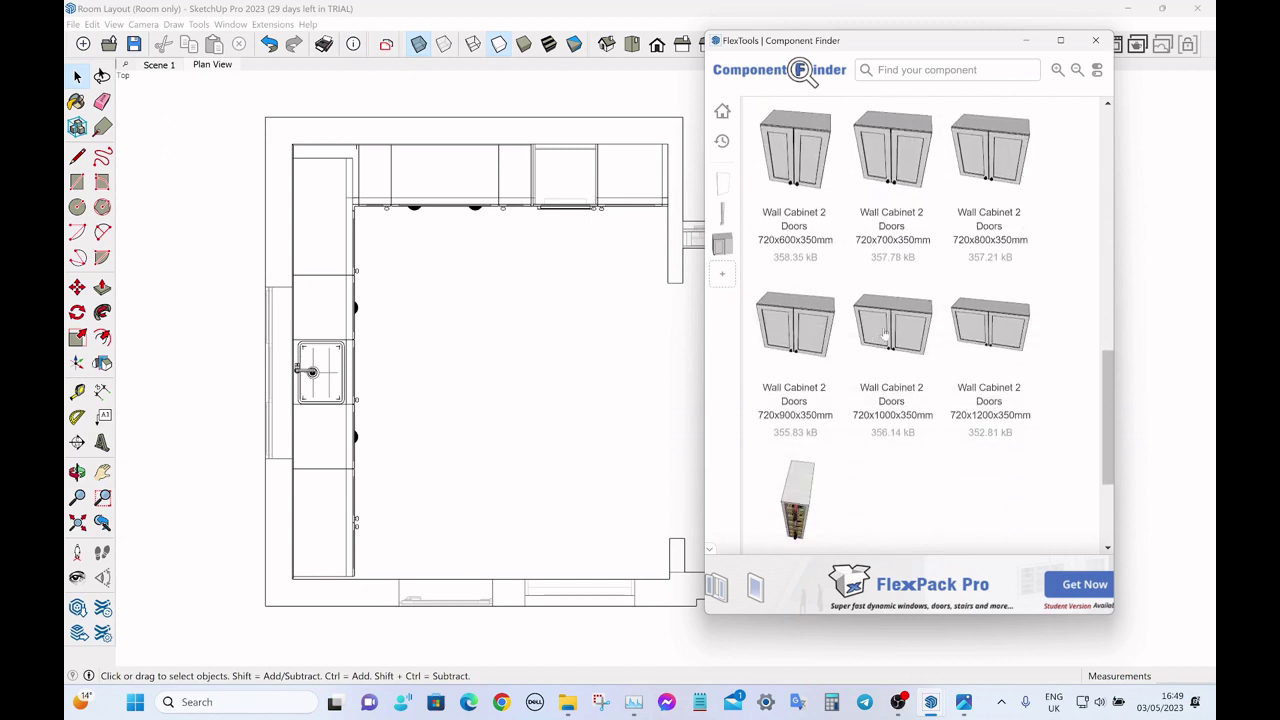
click(884, 334)
click(440, 492)
- Move the wall cabinet by its back corner to the room corner at the double-door end of the sink run
key(r)
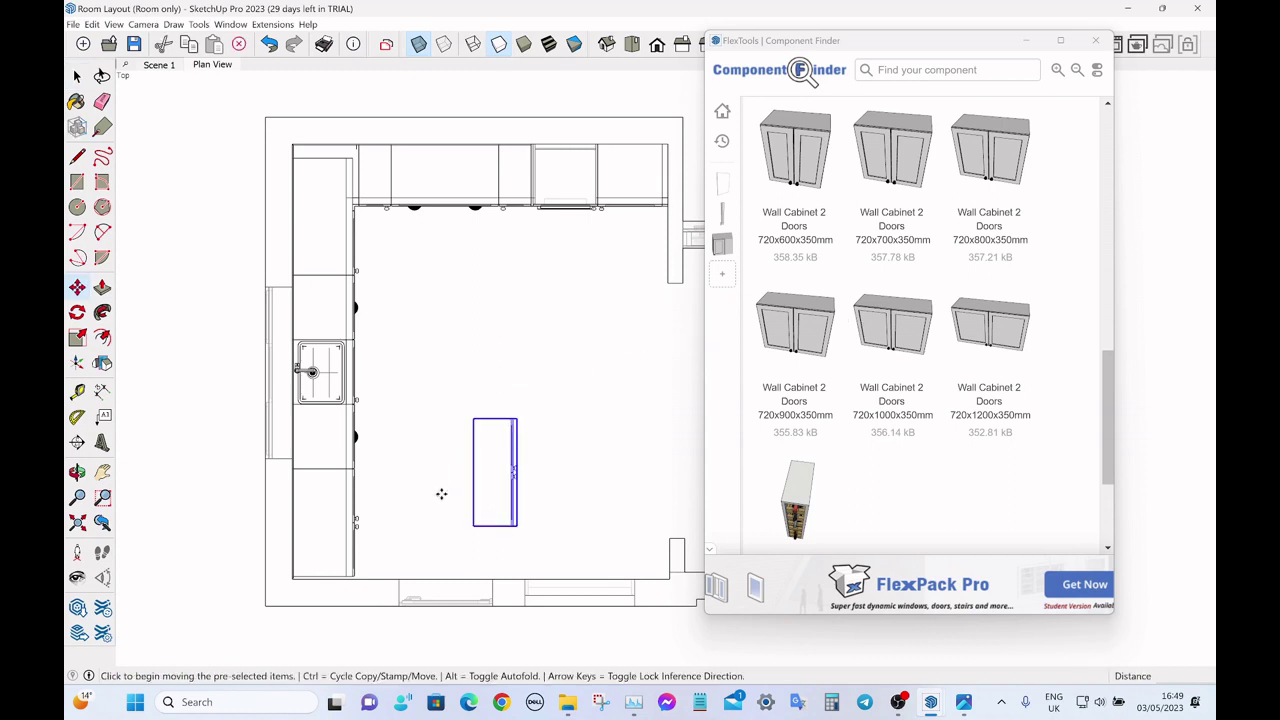
click(470, 526)
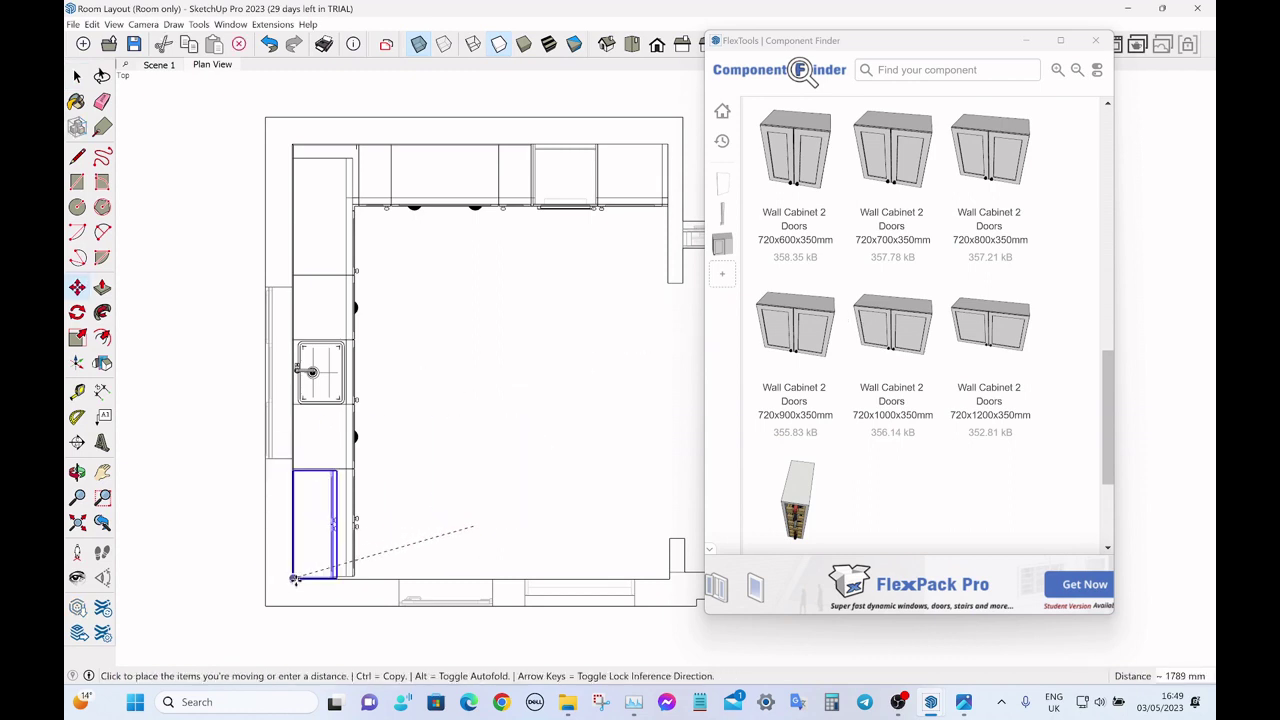
click(293, 583)
scroll(293, 583, up, 6)
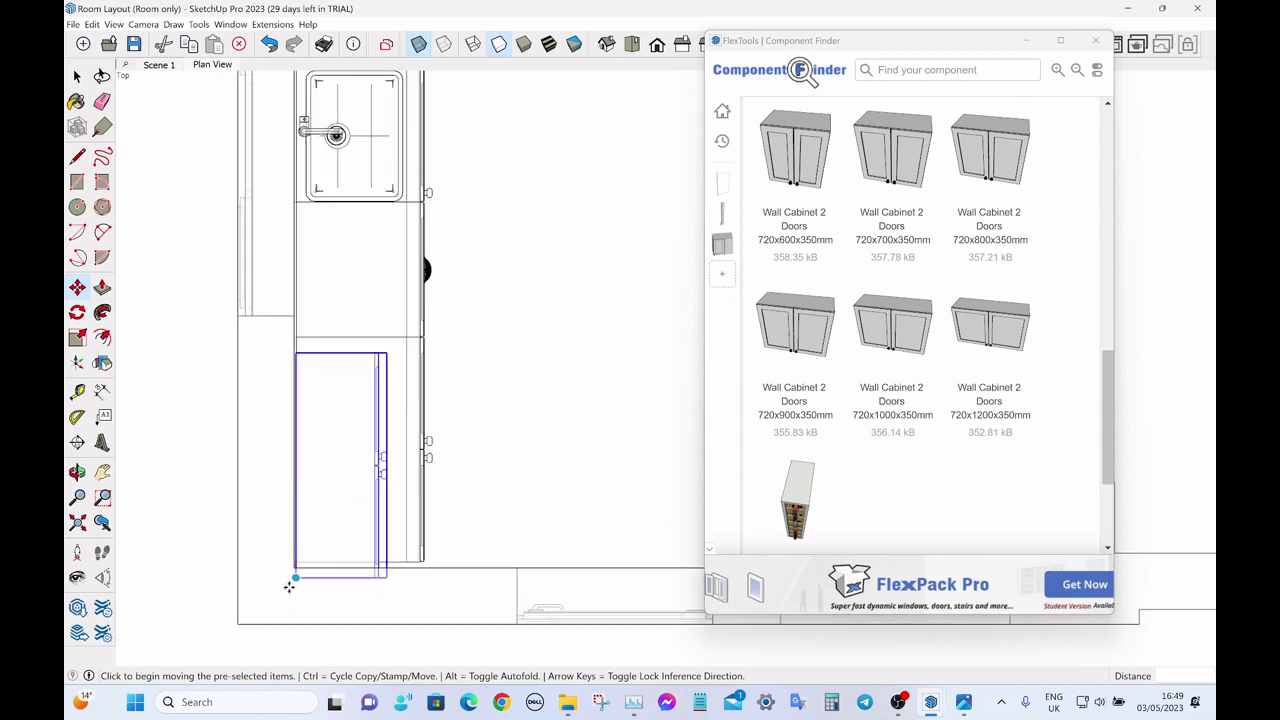
click(313, 555)
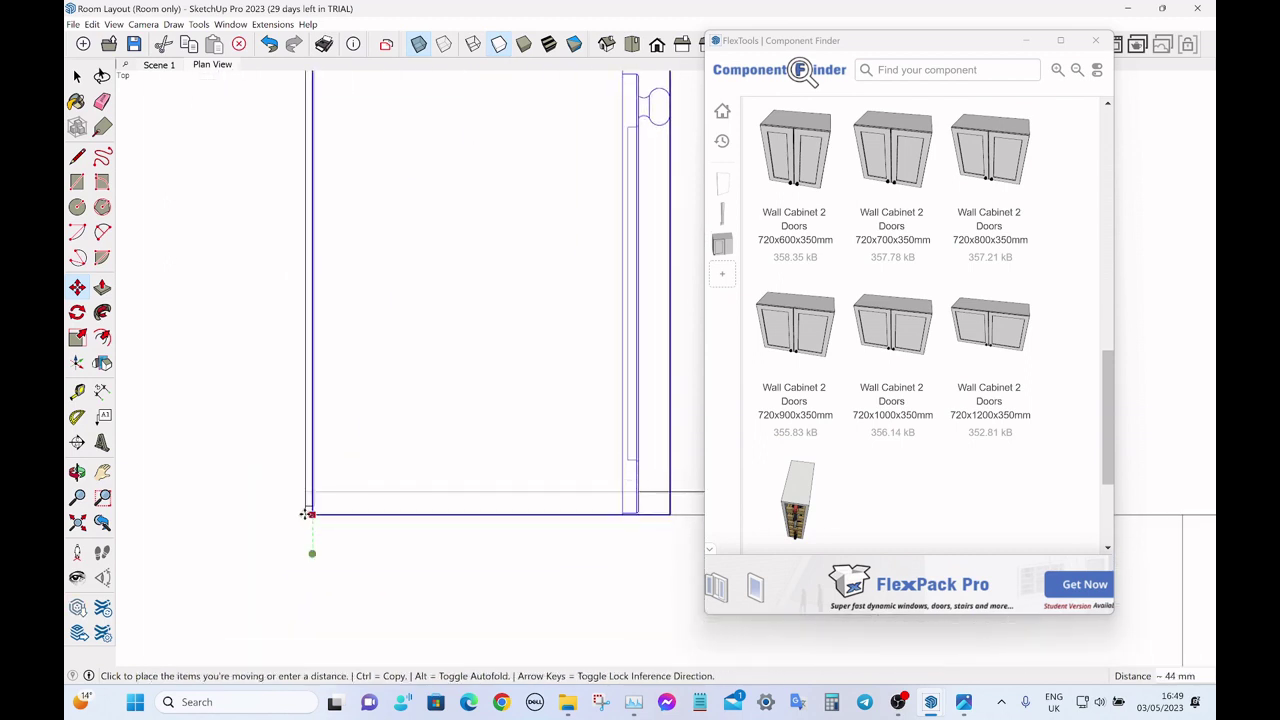
click(310, 511)
- Reselect the wall cabinet and snap its back corner exactly onto the inner wall corner
key(space)
click(310, 509)
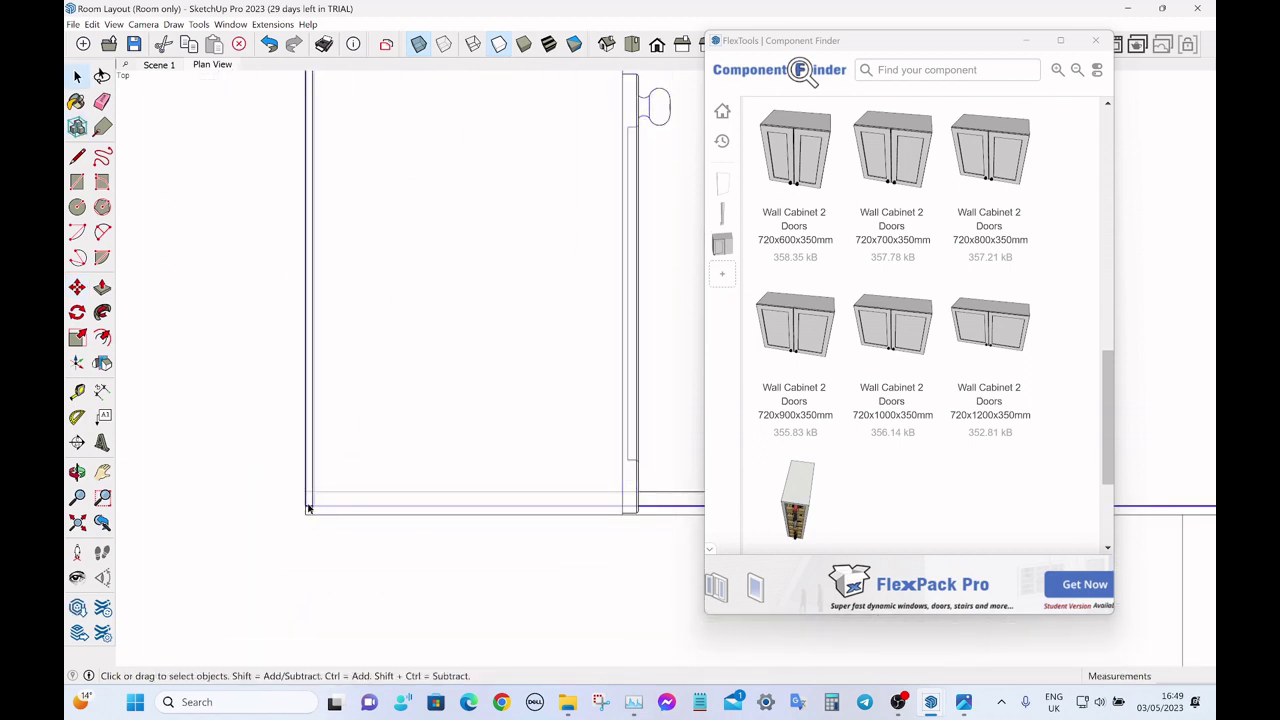
click(362, 465)
key(m)
click(313, 517)
click(305, 514)
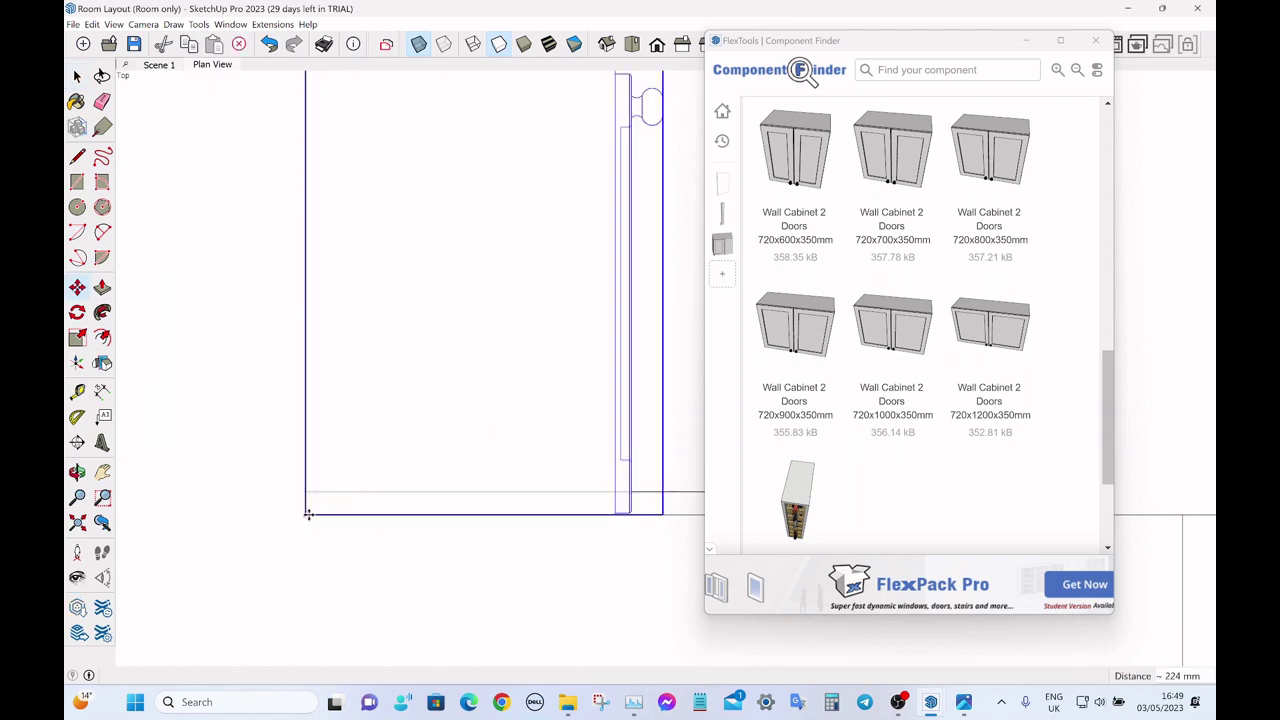
key(space)
scroll(300, 500, down, 5)
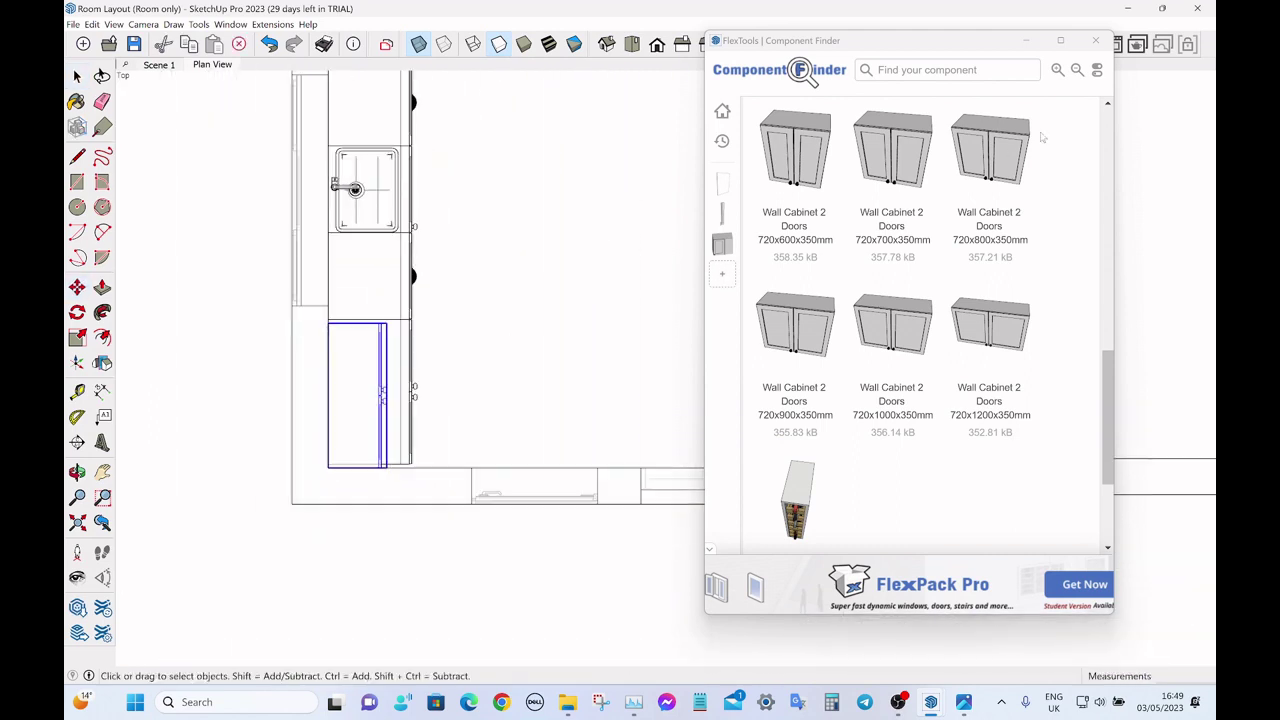
- Switch to Scene 1 and check the wall cabinet's Z position in its dynamic component attributes
click(1025, 40)
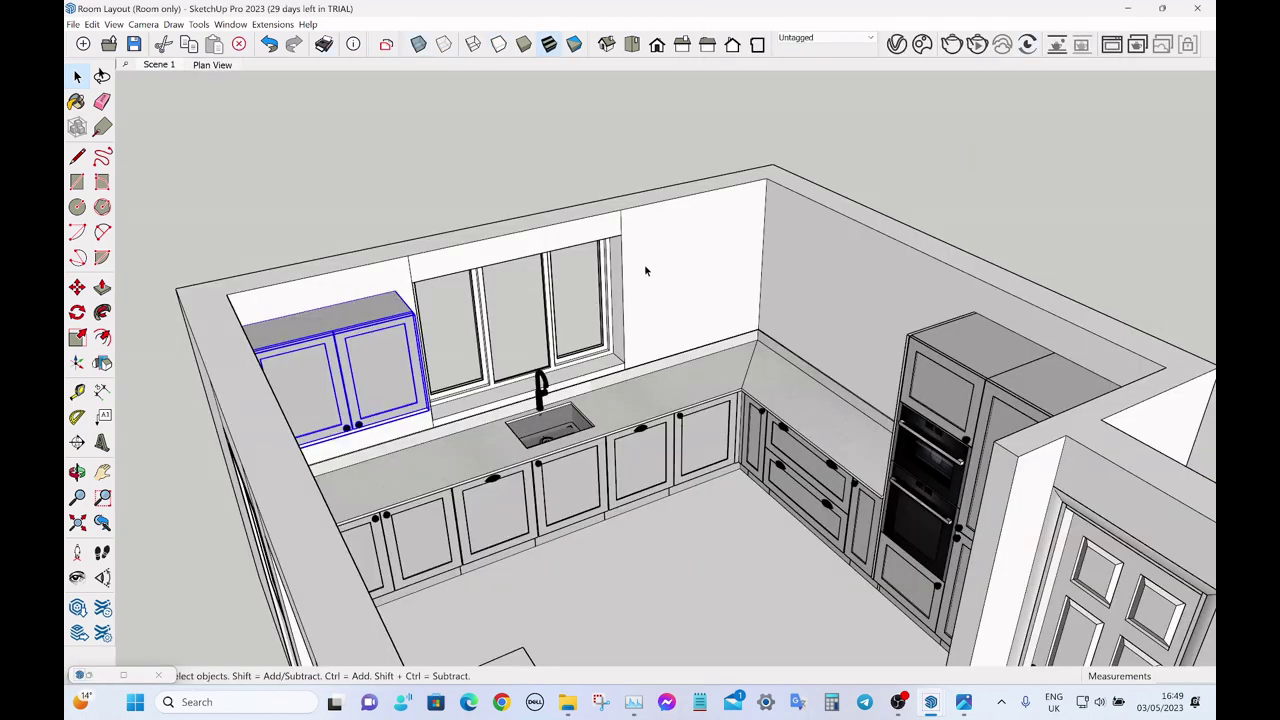
middle_drag(640, 318, 466, 148)
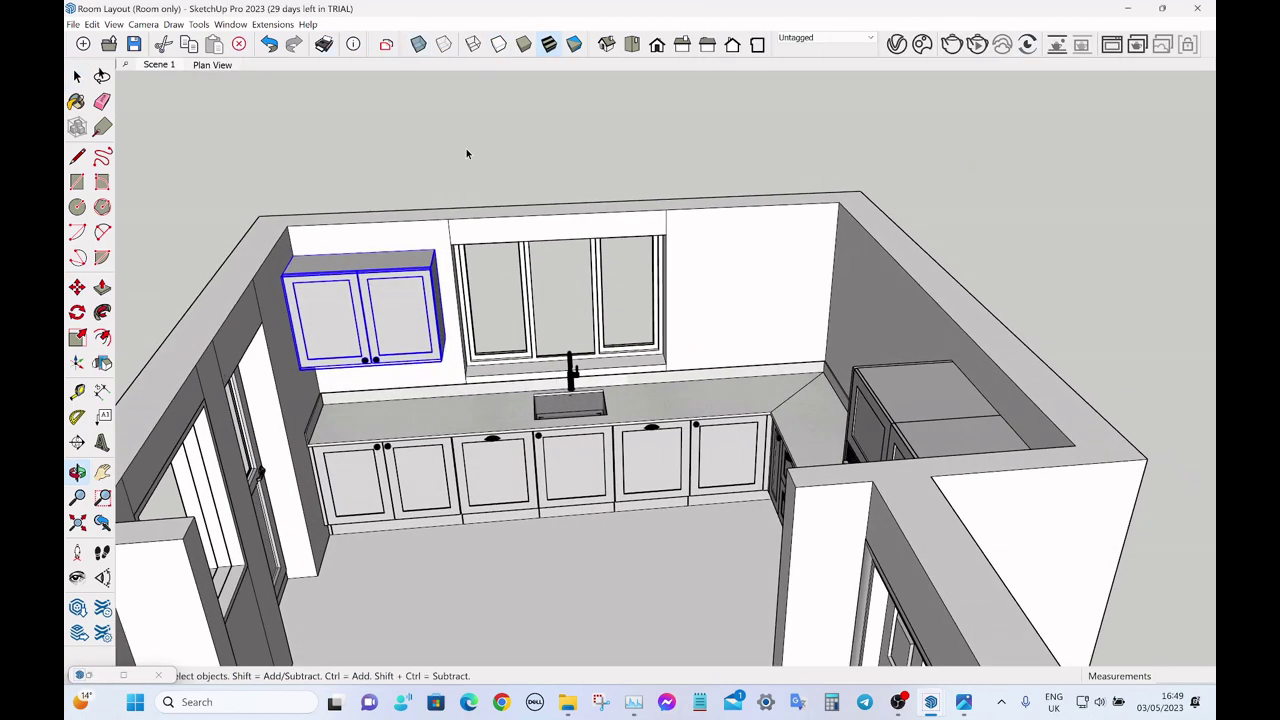
click(466, 148)
scroll(442, 268, up, 3)
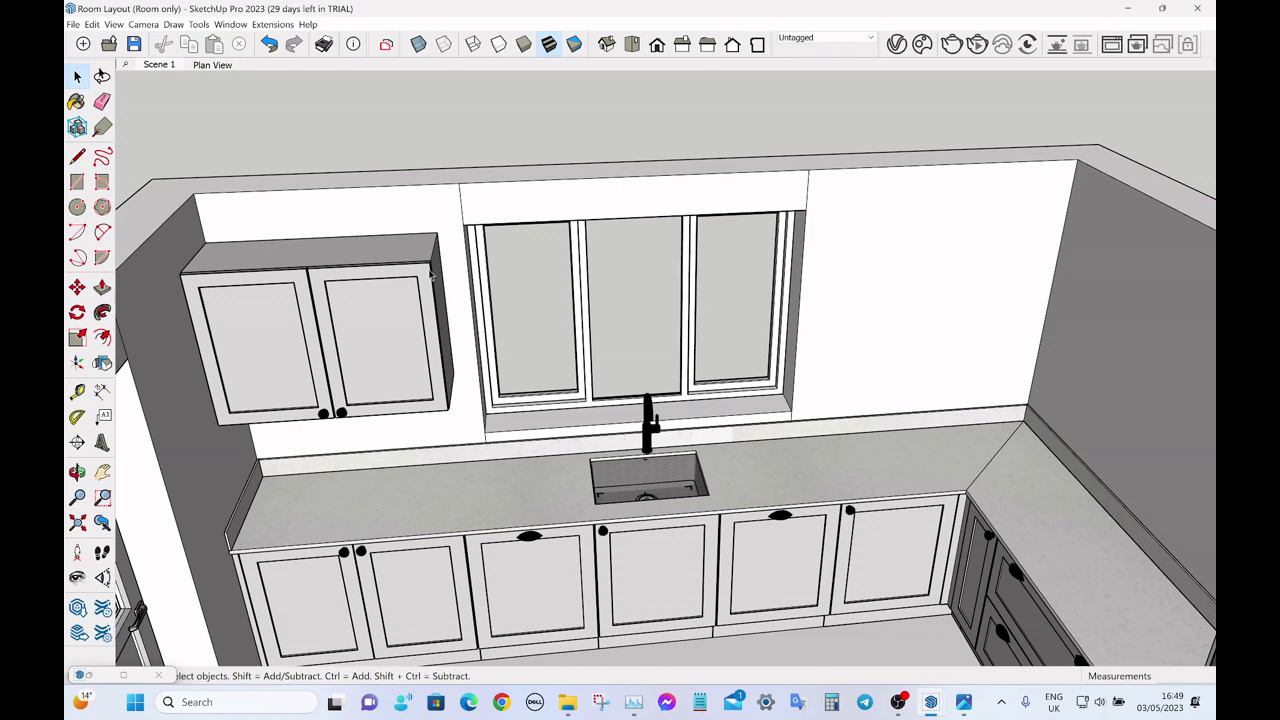
middle_drag(432, 275, 311, 251)
click(311, 251)
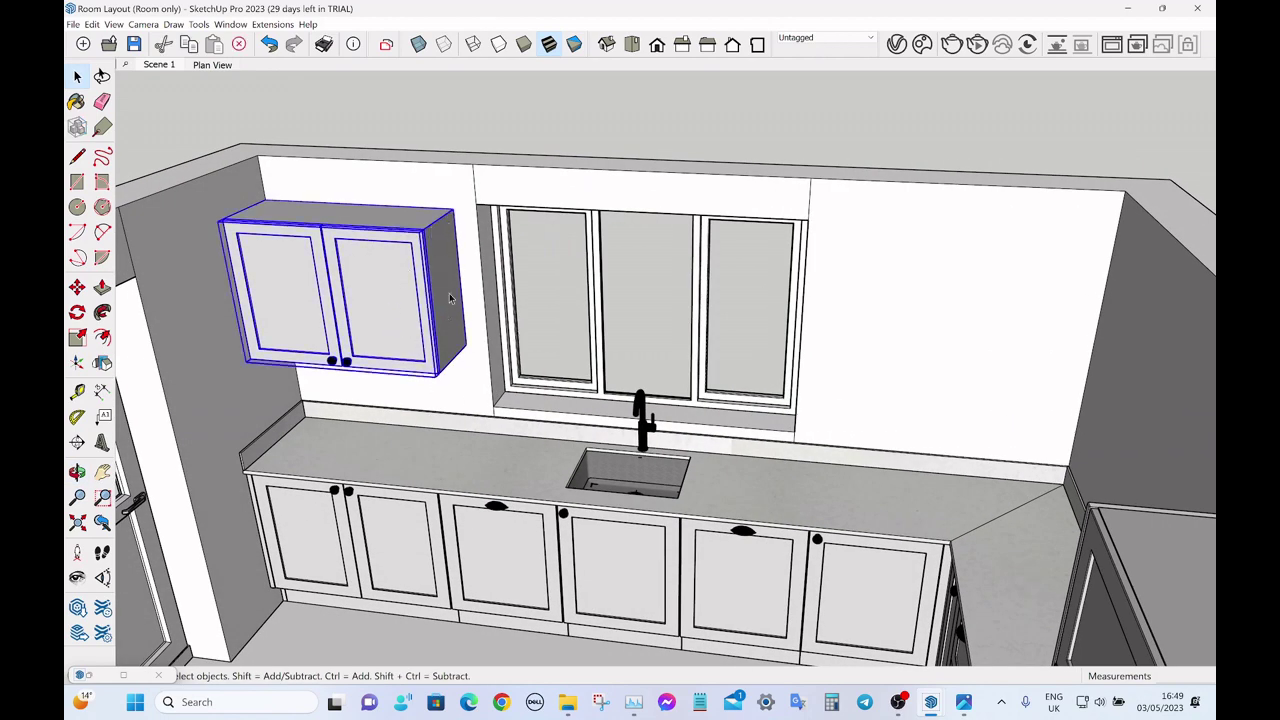
right_click(399, 269)
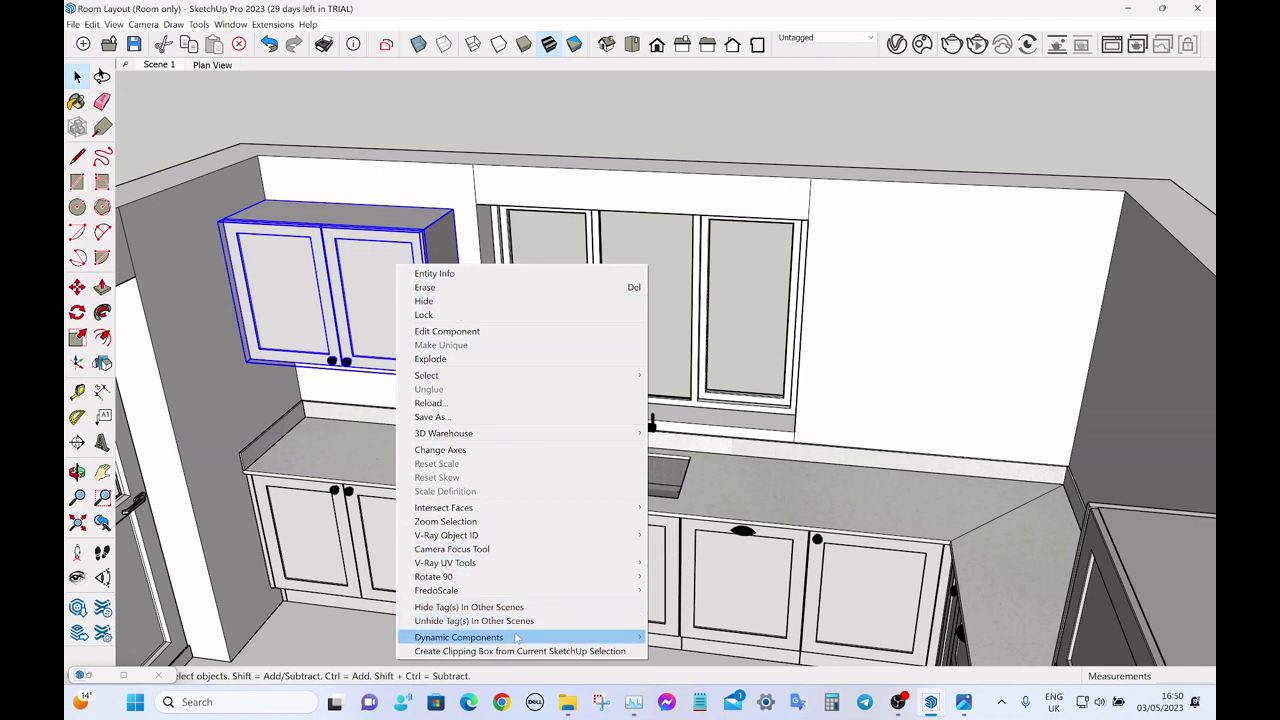
mouse_move(567, 640)
click(682, 652)
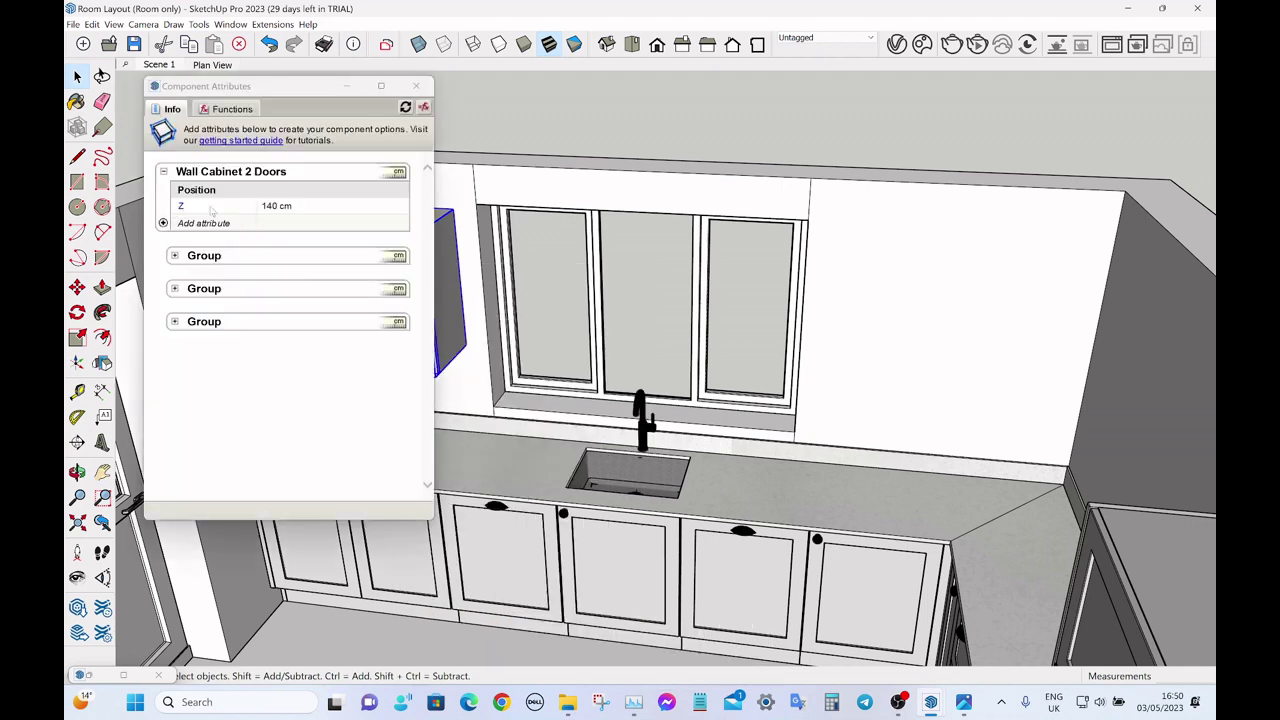
click(346, 86)
- Try to move the wall cabinet vertically, first down and then up along the wall
key(m)
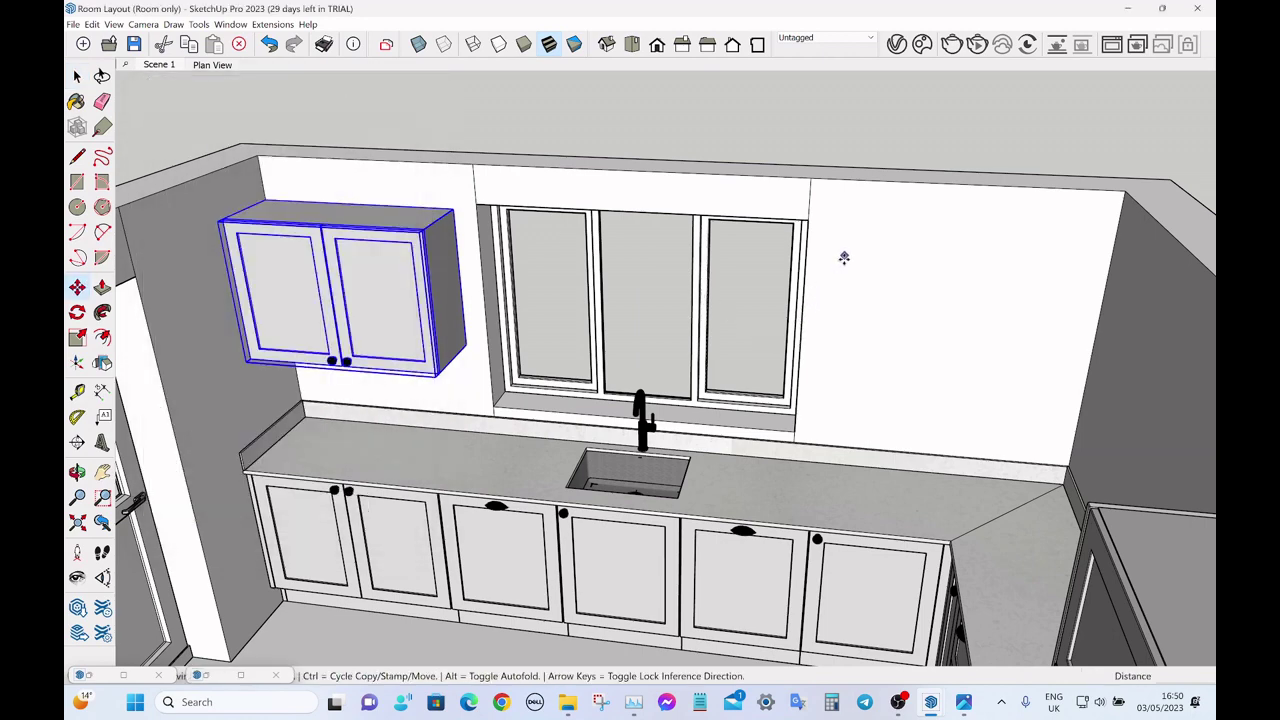
click(843, 259)
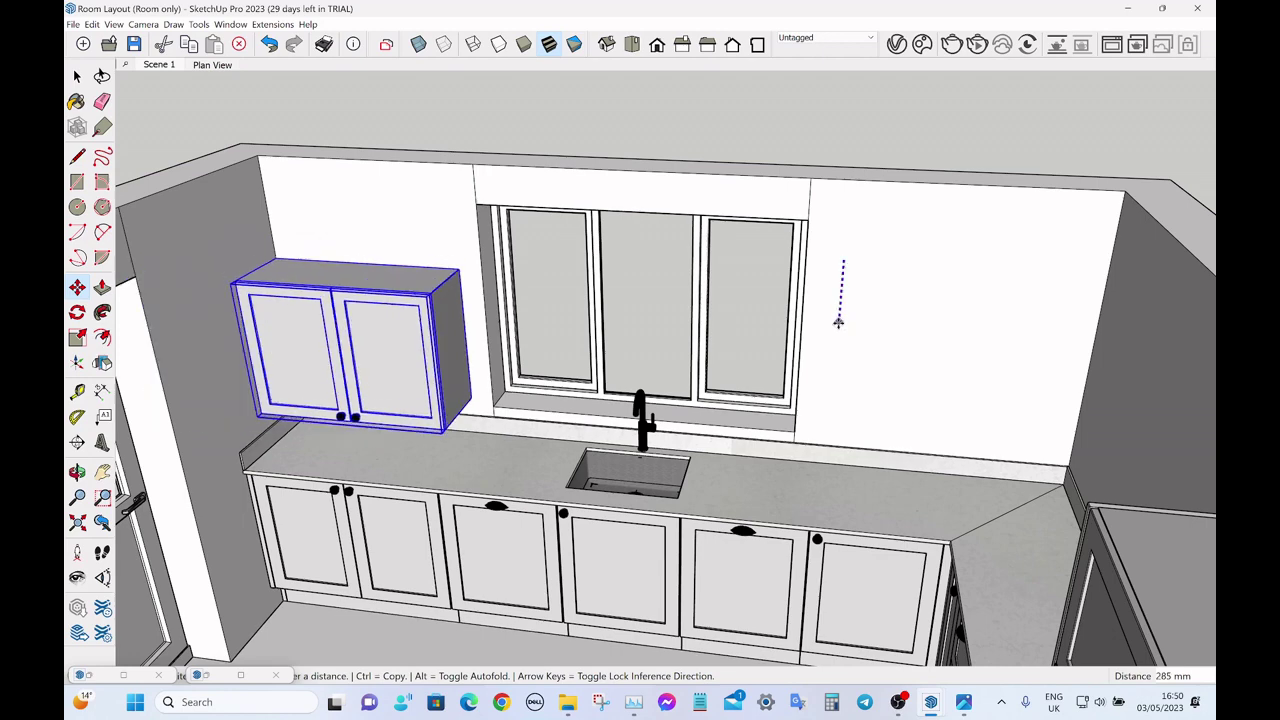
click(840, 326)
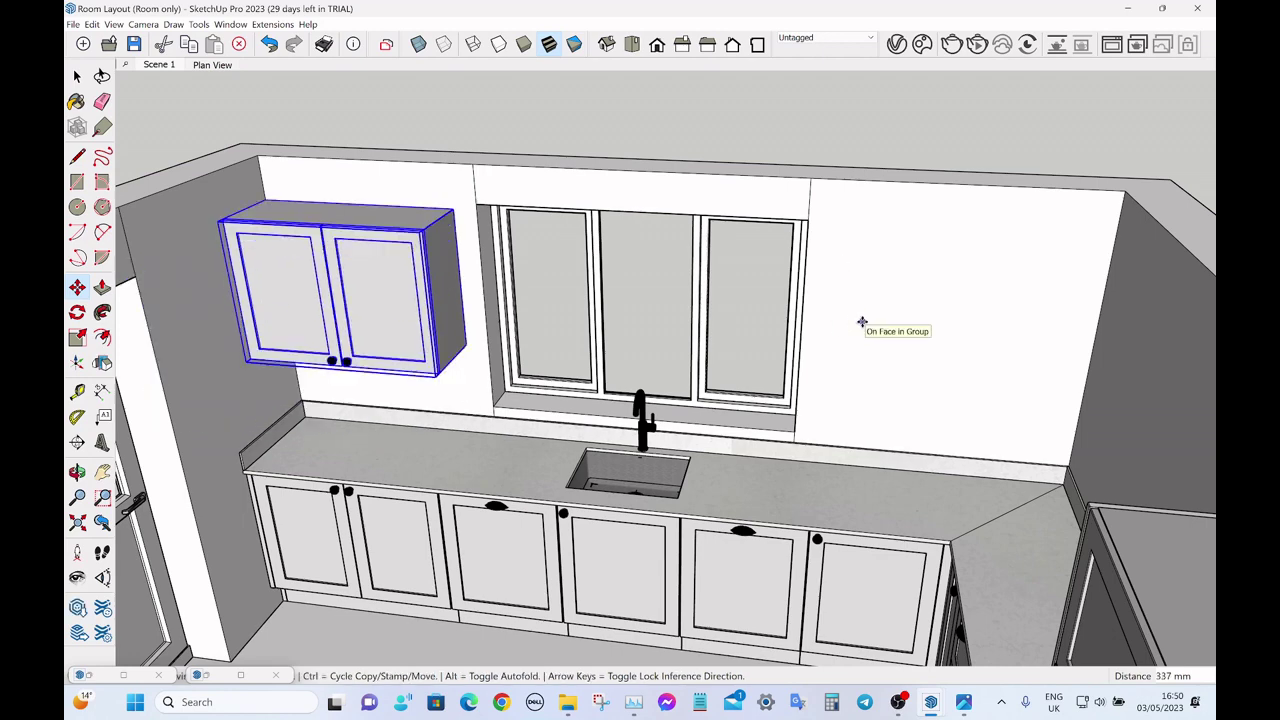
click(862, 320)
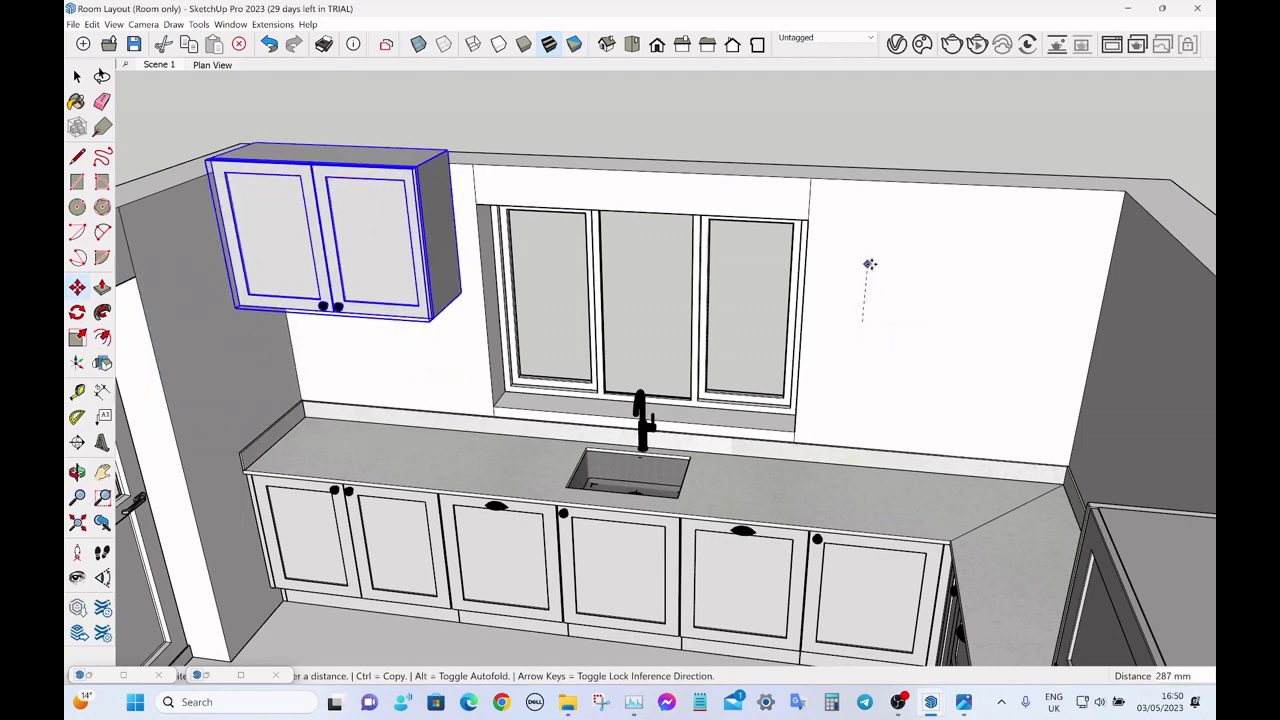
key(Escape)
key(space)
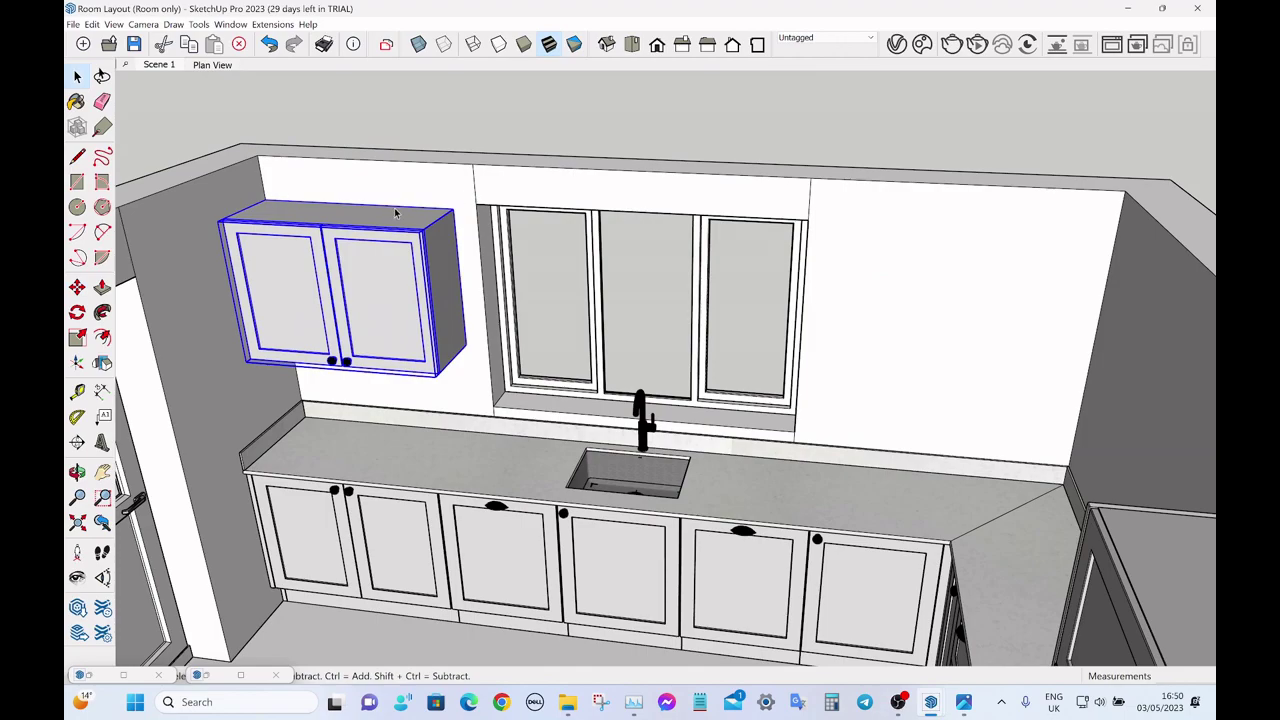
- Examine the wall cabinet's top height against the tops of the tall oven and larder housings across the room
middle_drag(457, 284, 828, 203)
scroll(828, 204, up, 5)
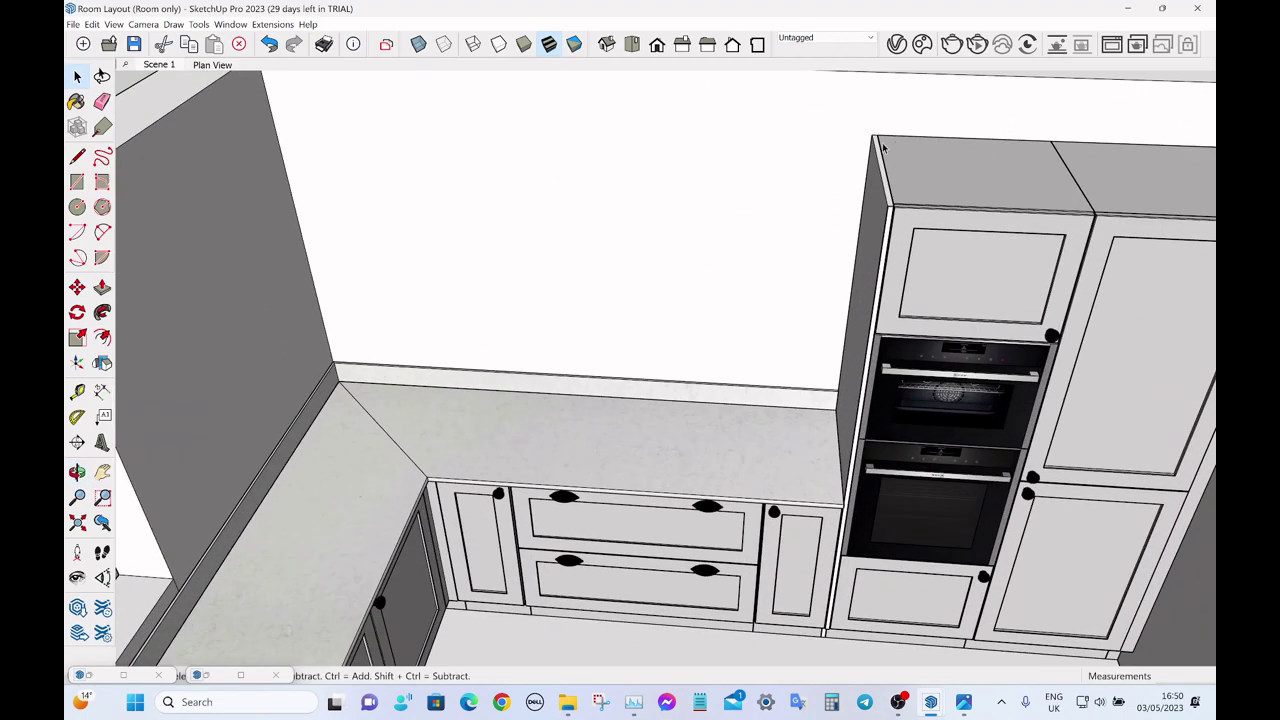
middle_drag(1006, 180, 867, 208)
scroll(867, 208, down, 5)
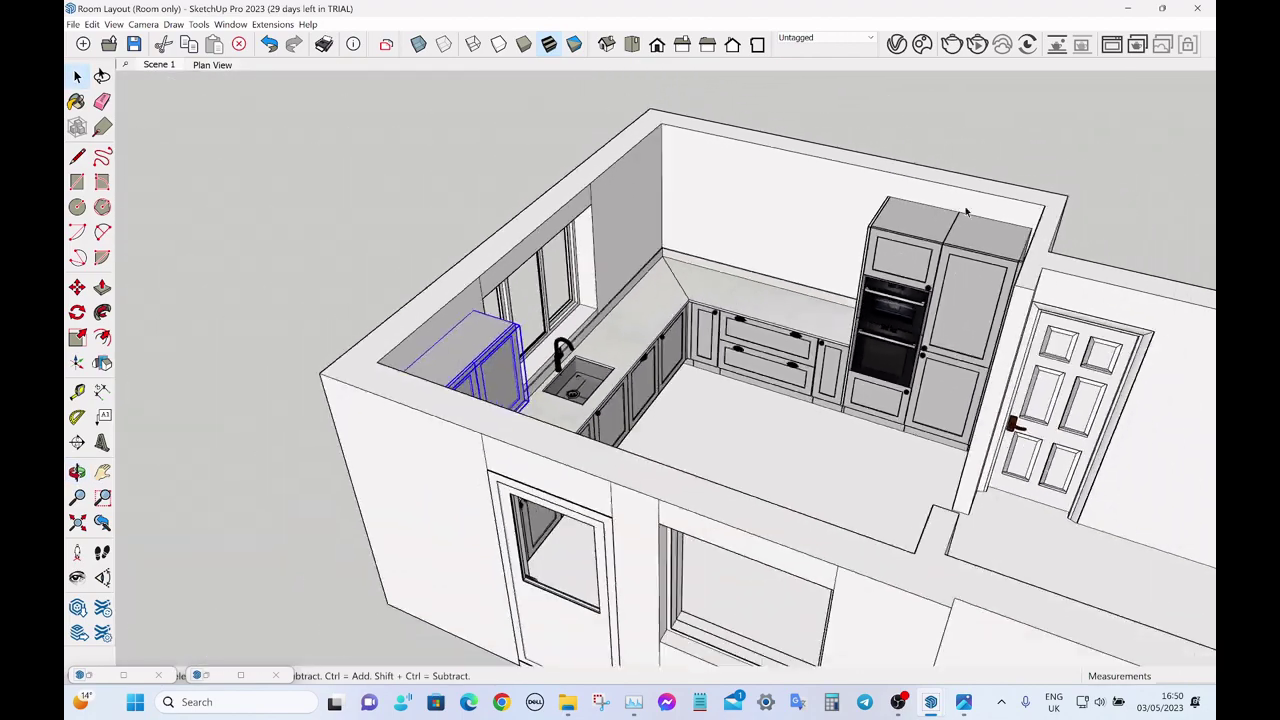
middle_drag(966, 210, 502, 163)
scroll(502, 166, up, 8)
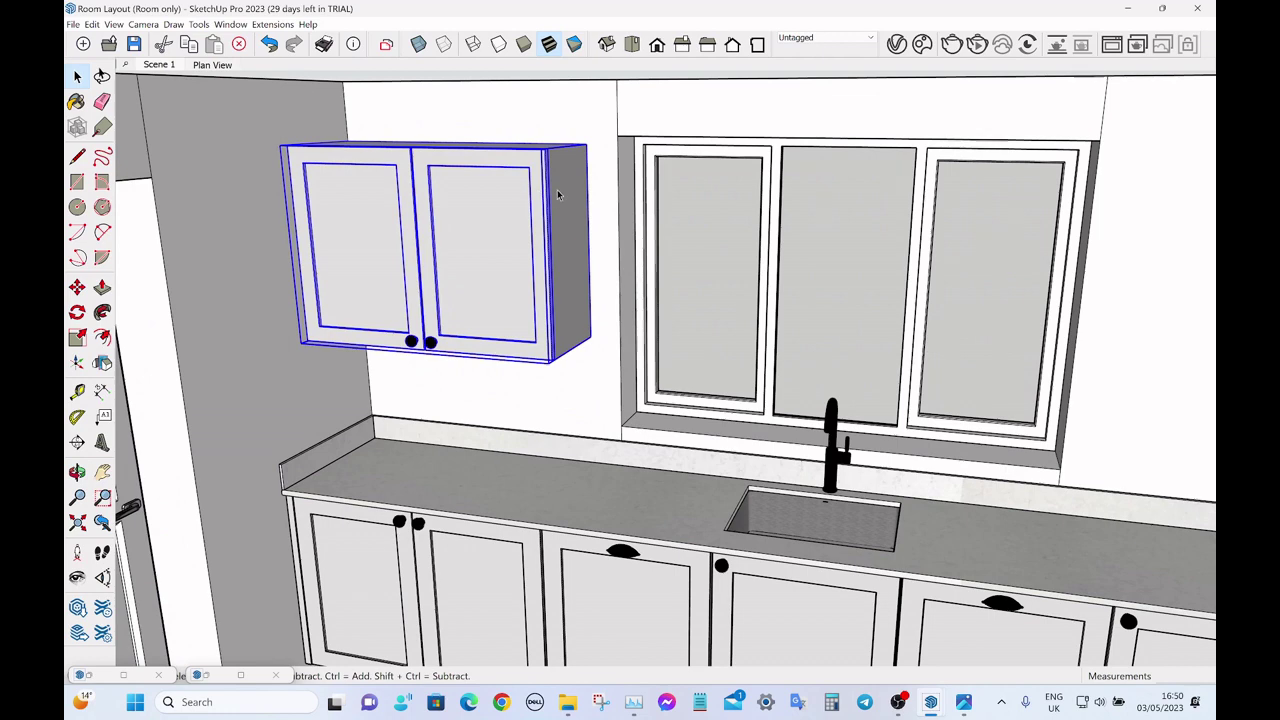
- Try to turn the wall cabinet into a plain group by exploding it and regrouping its parts
right_click(557, 190)
click(617, 285)
right_click(524, 261)
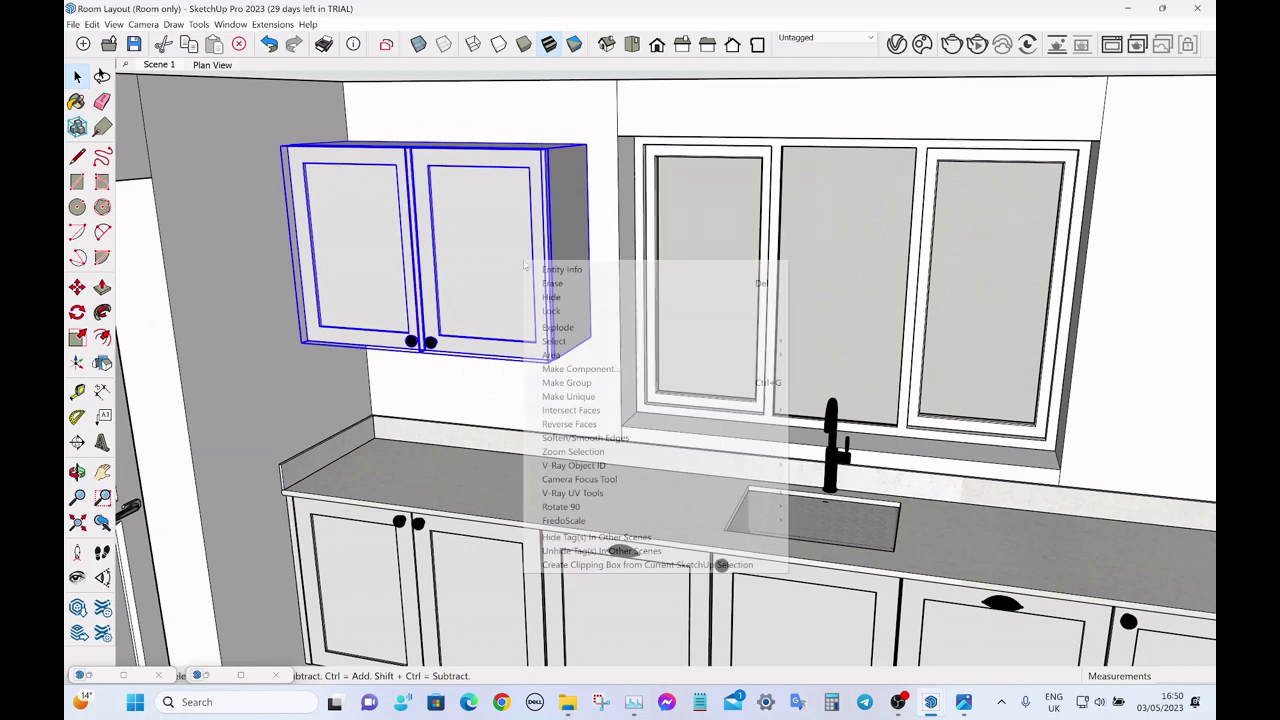
click(570, 382)
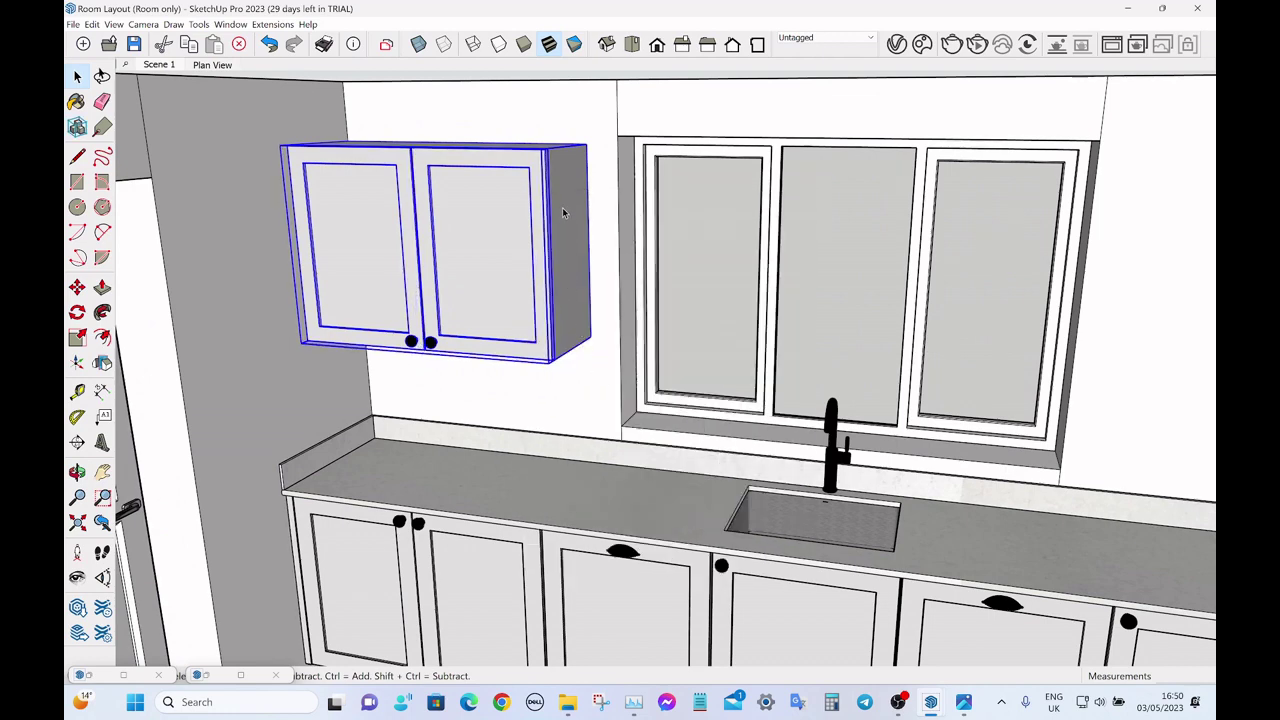
right_click(528, 198)
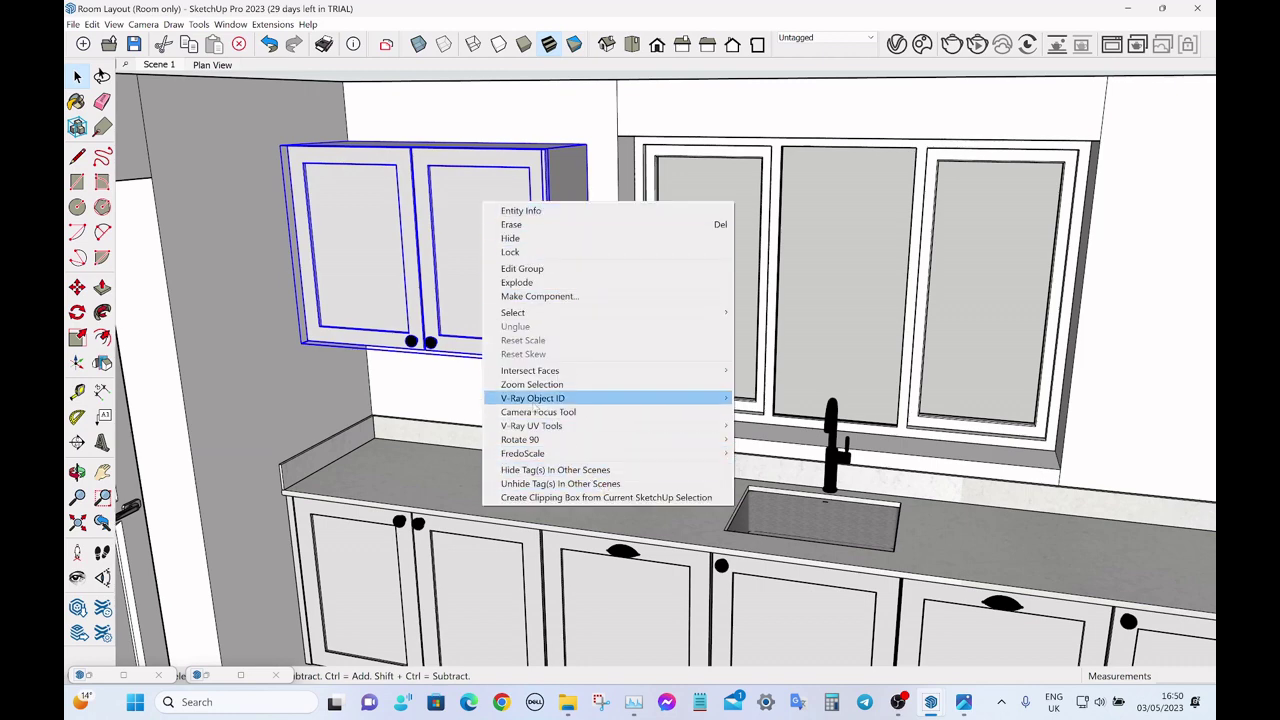
click(269, 44)
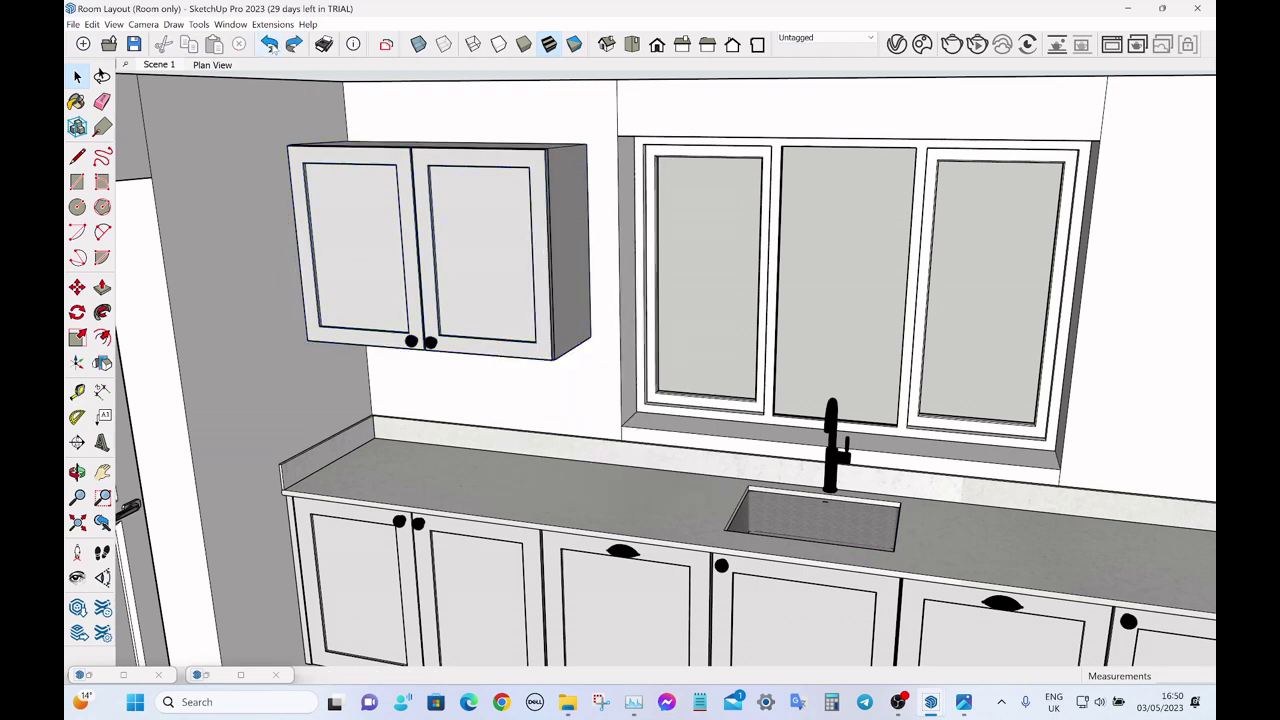
- Open the wall cabinet's dynamic component attributes and set its Z position to 150 cm
click(420, 274)
right_click(420, 274)
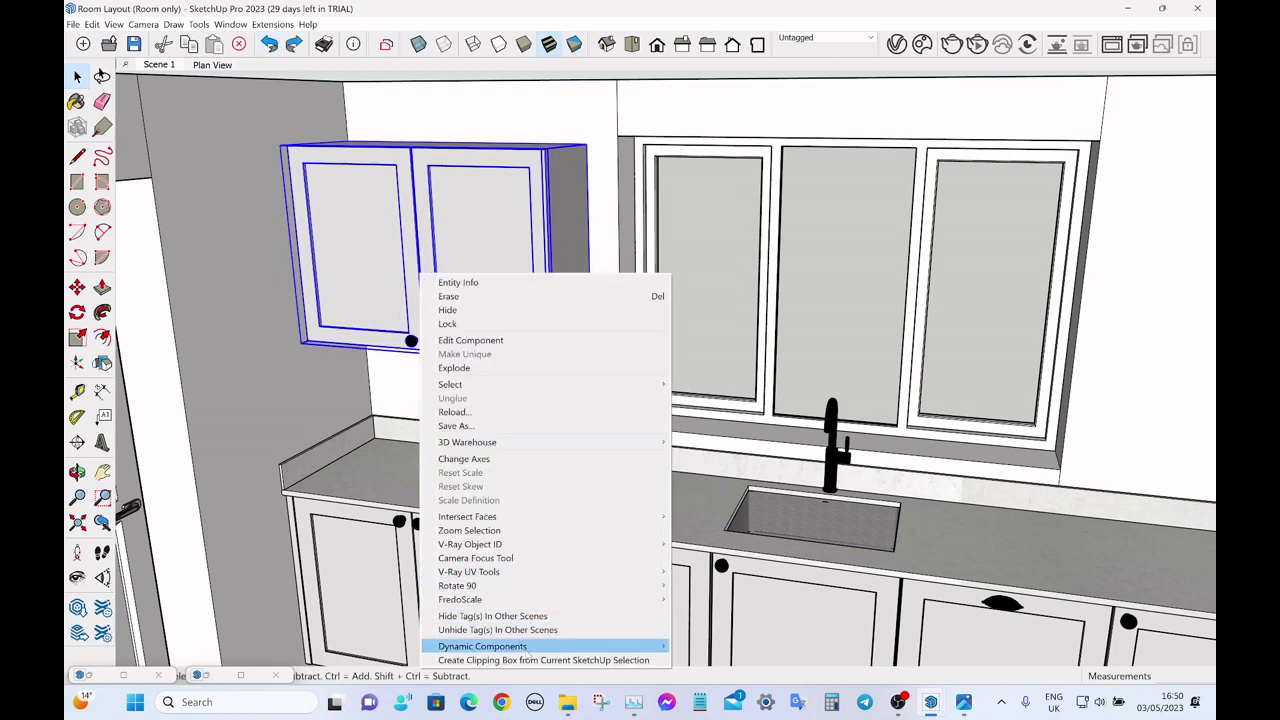
mouse_move(570, 655)
click(716, 647)
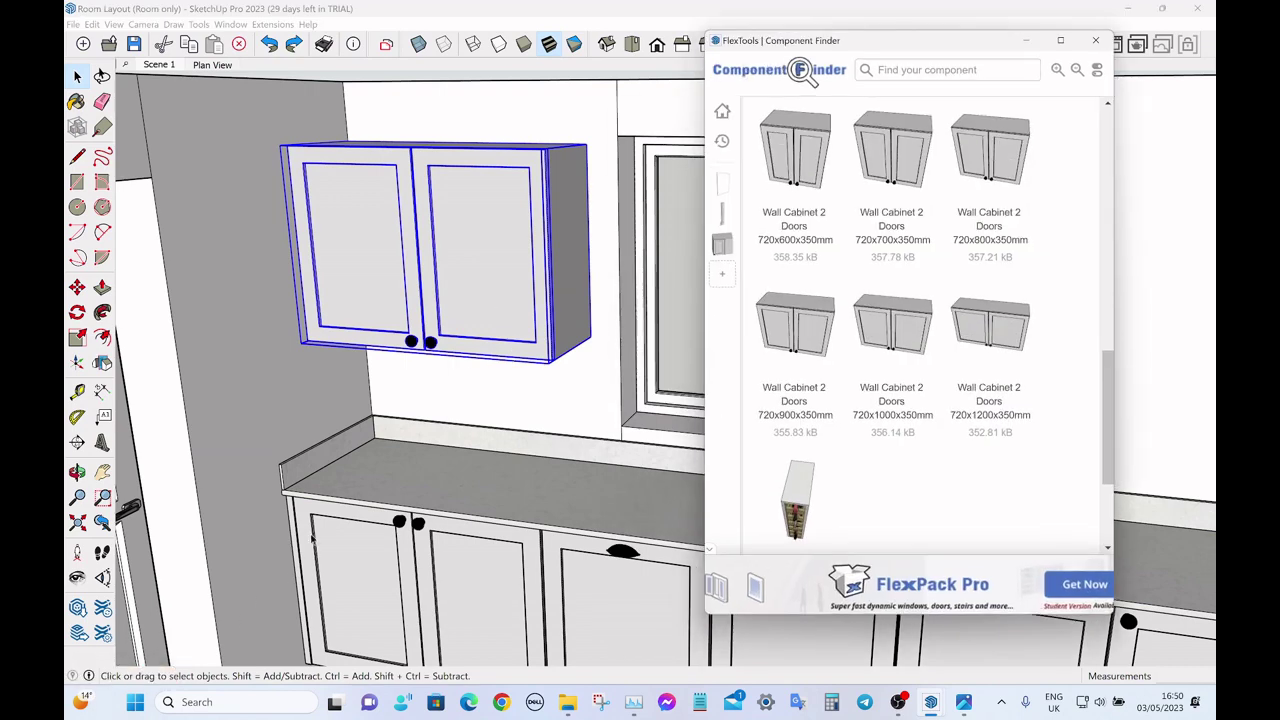
right_click(474, 231)
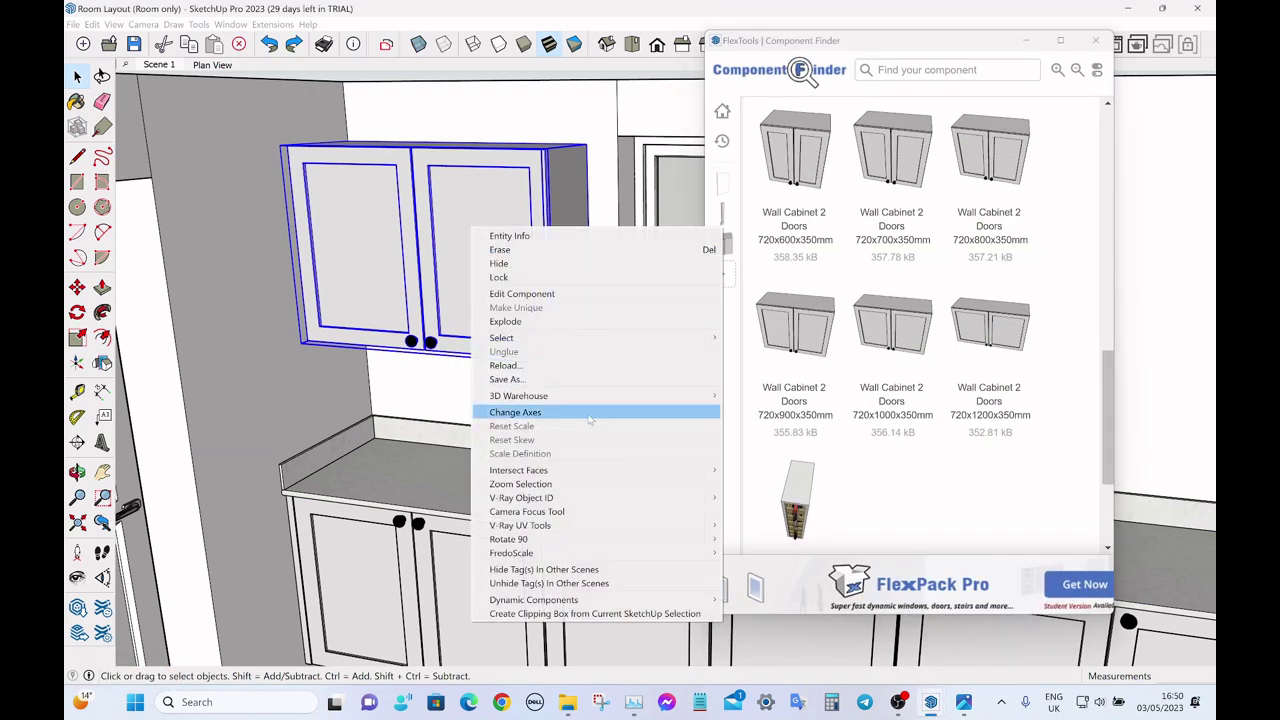
mouse_move(580, 600)
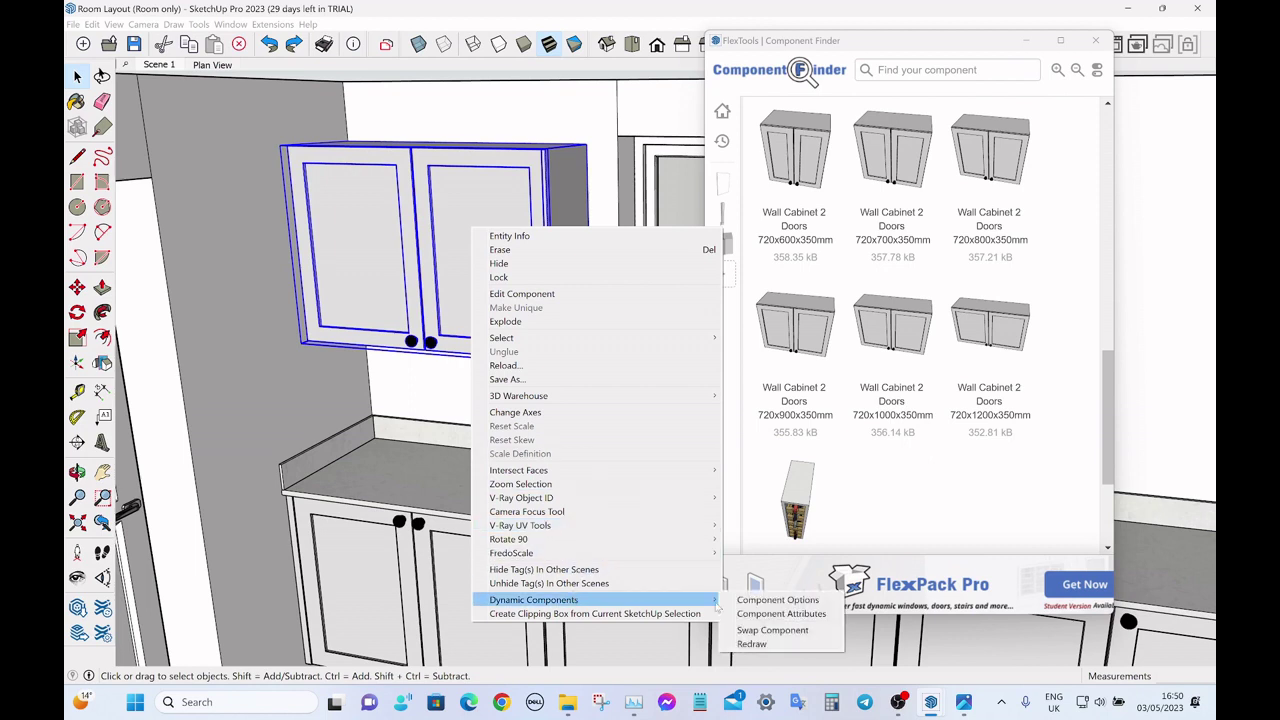
click(775, 602)
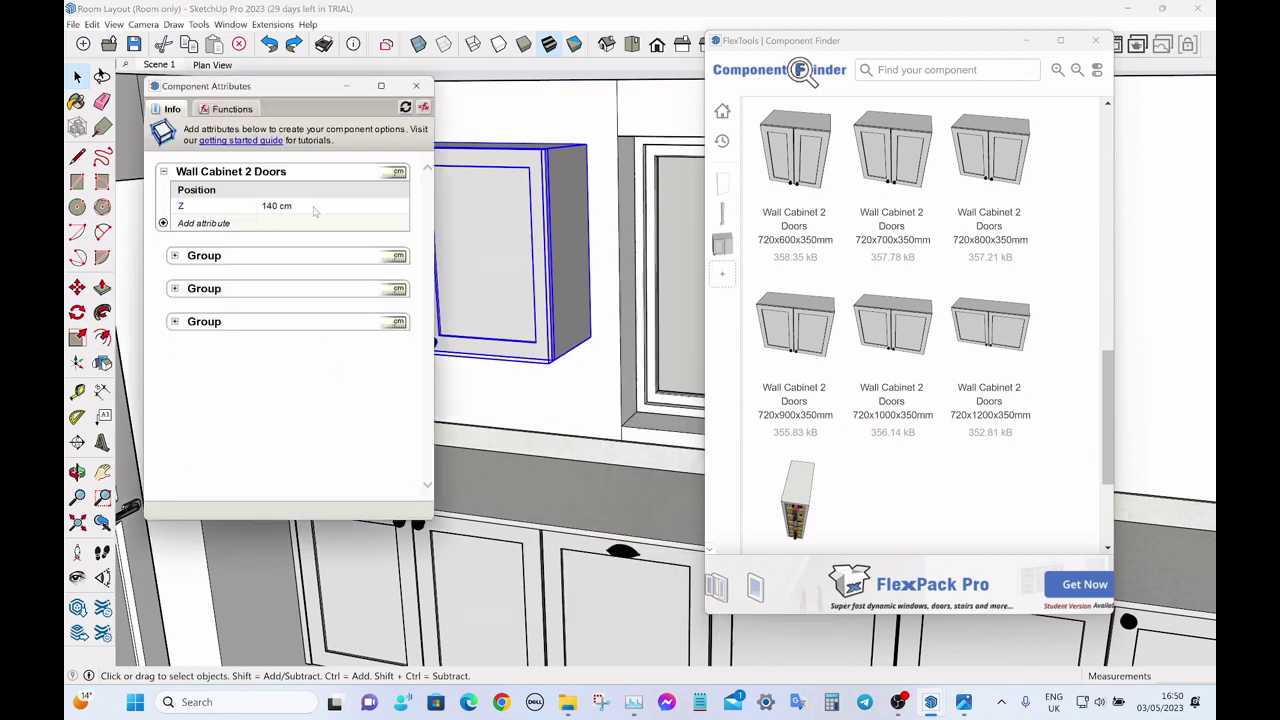
click(305, 206)
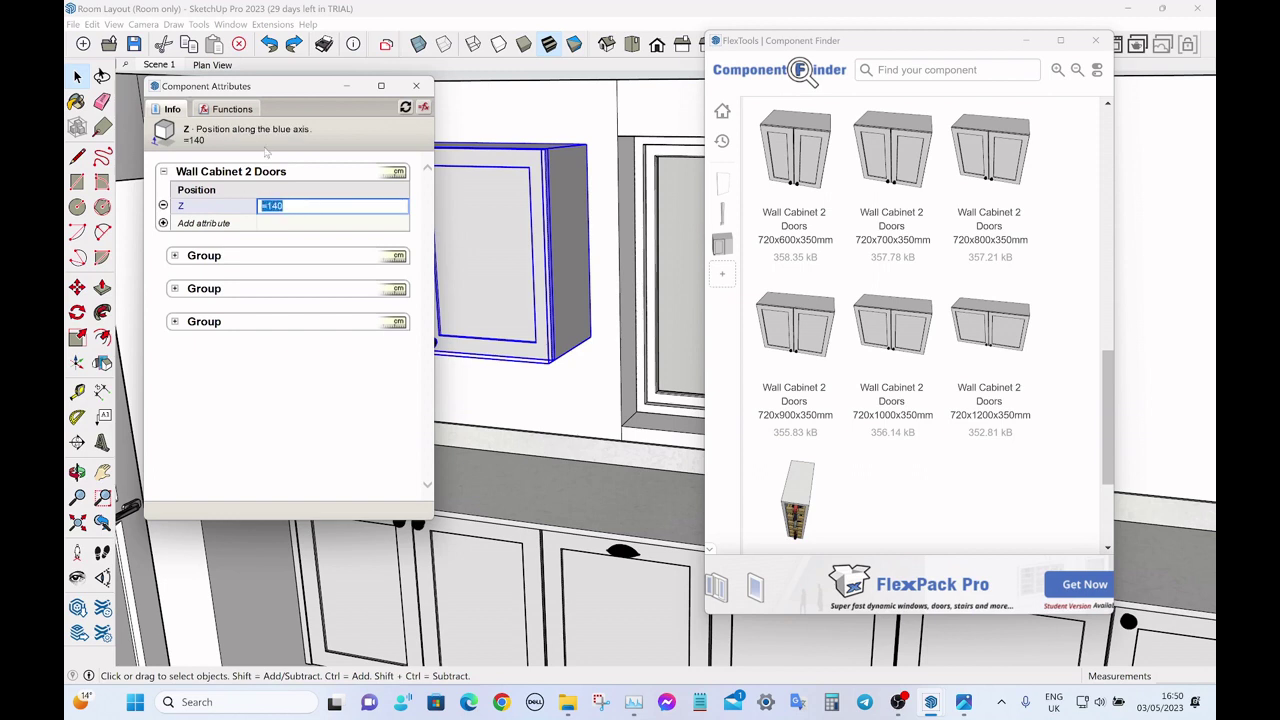
key(Return)
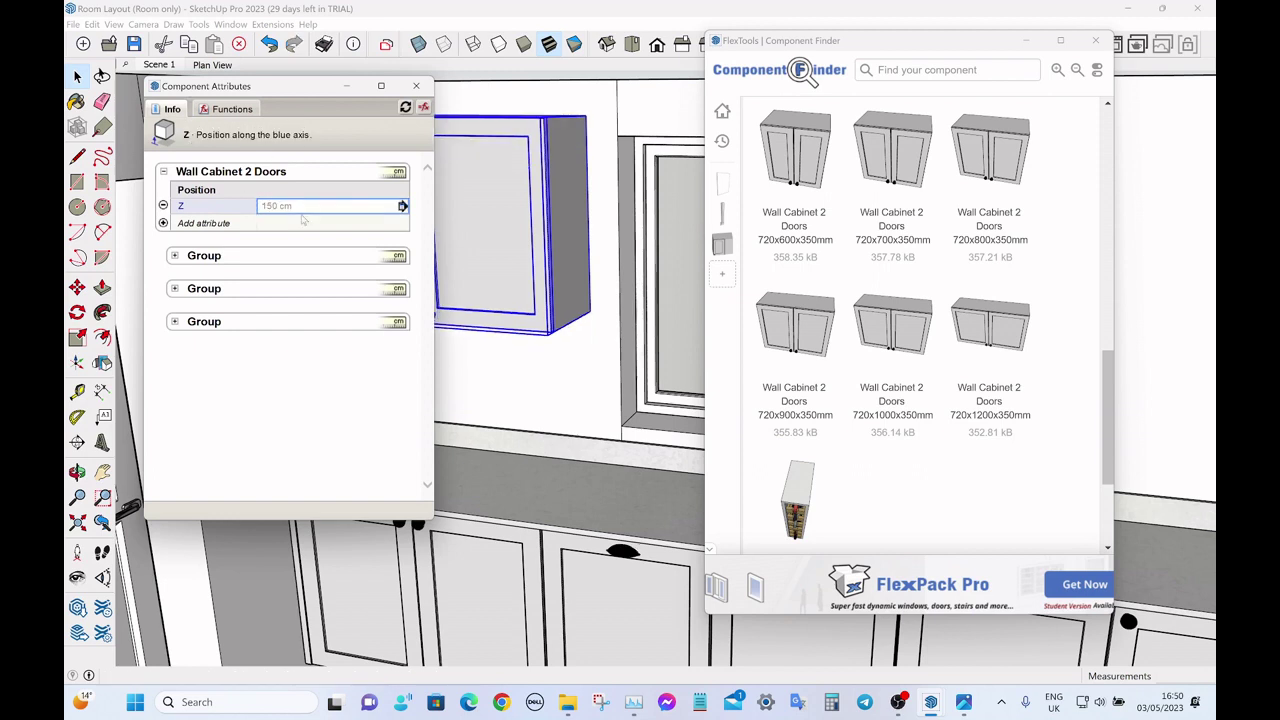
- Try to clear the fixed Z position value in the wall cabinet's component attributes
click(306, 206)
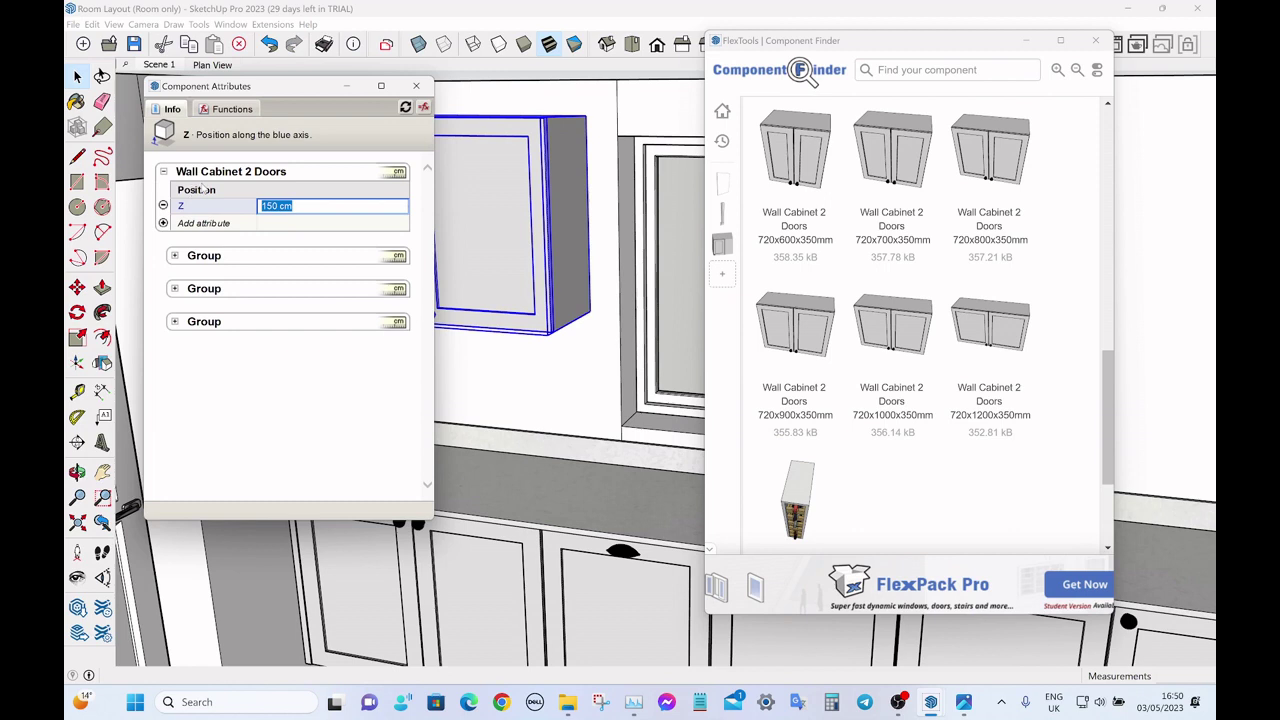
key(BackSpace)
key(Return)
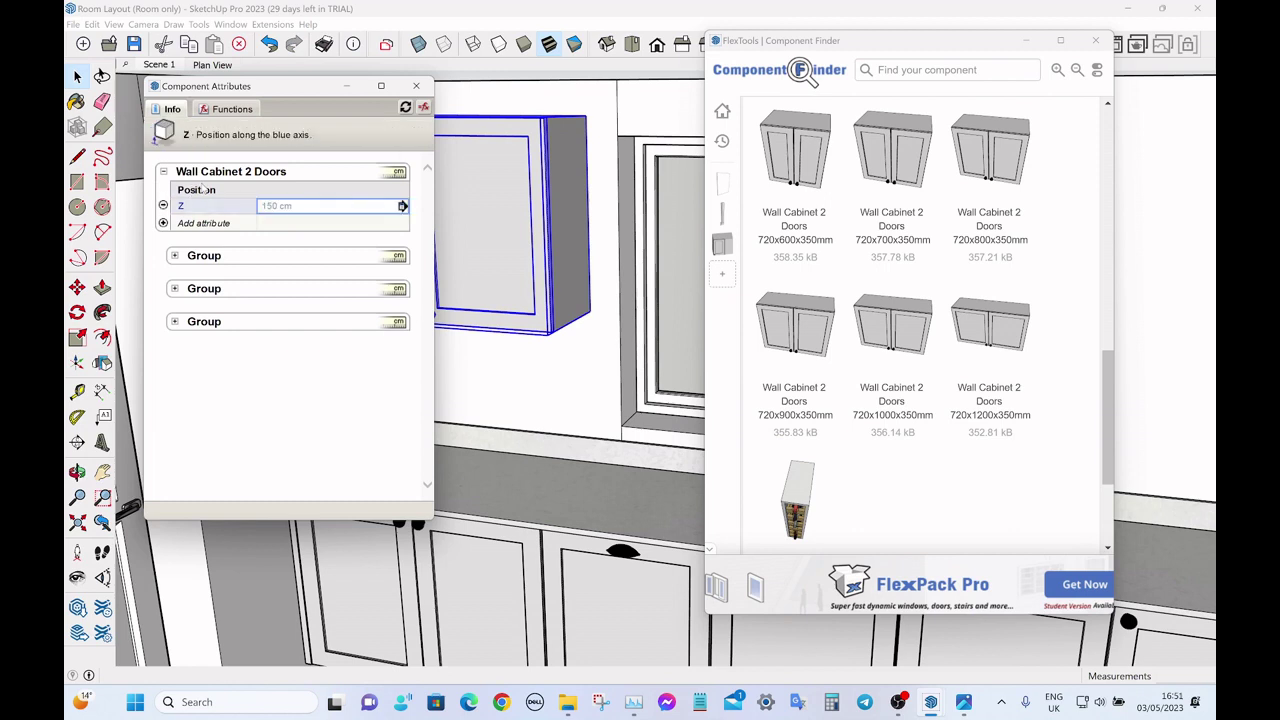
click(323, 205)
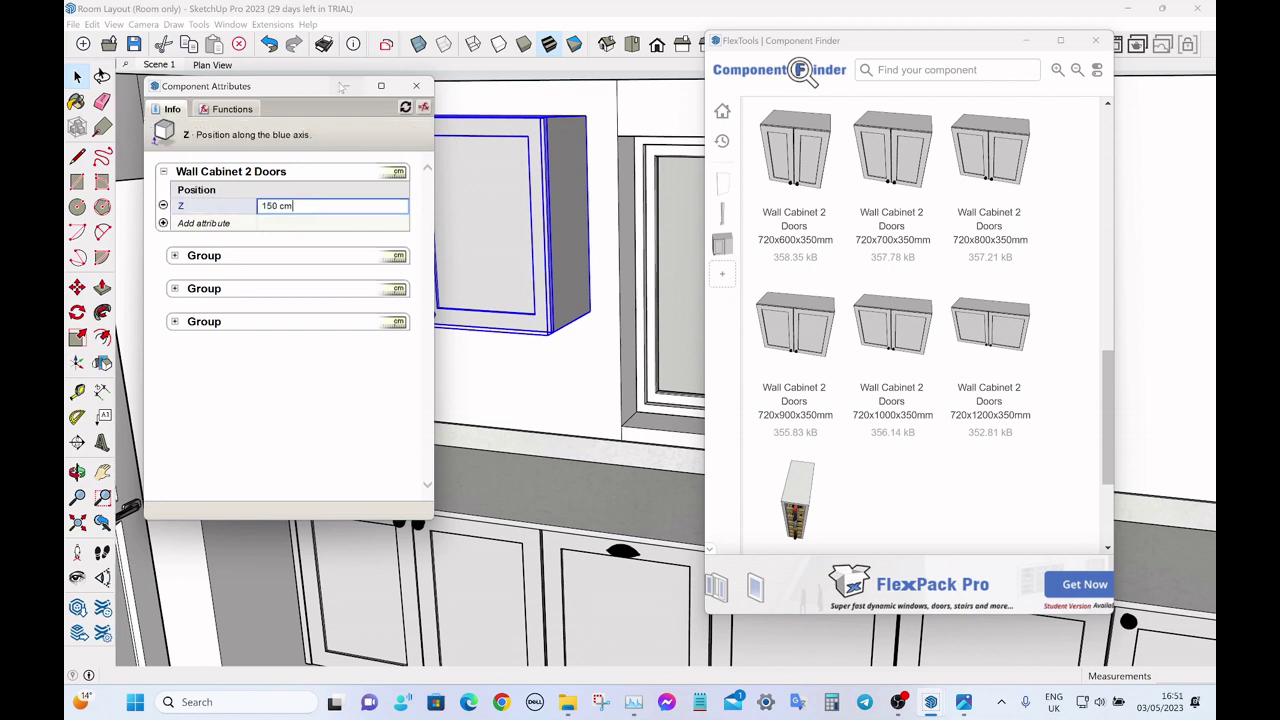
- Test moving the wall cabinet down about 164 mm along the wall, and undo the move and the Z position change
click(343, 87)
key(m)
click(246, 206)
click(250, 251)
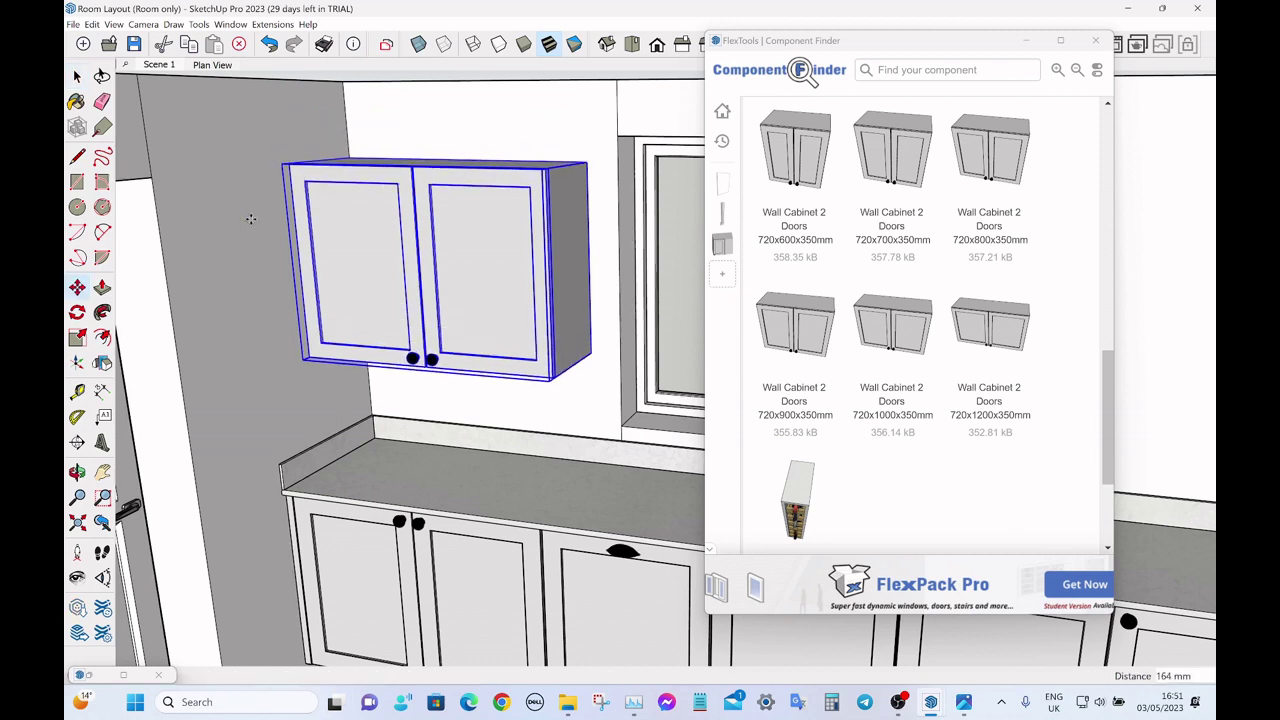
key(space)
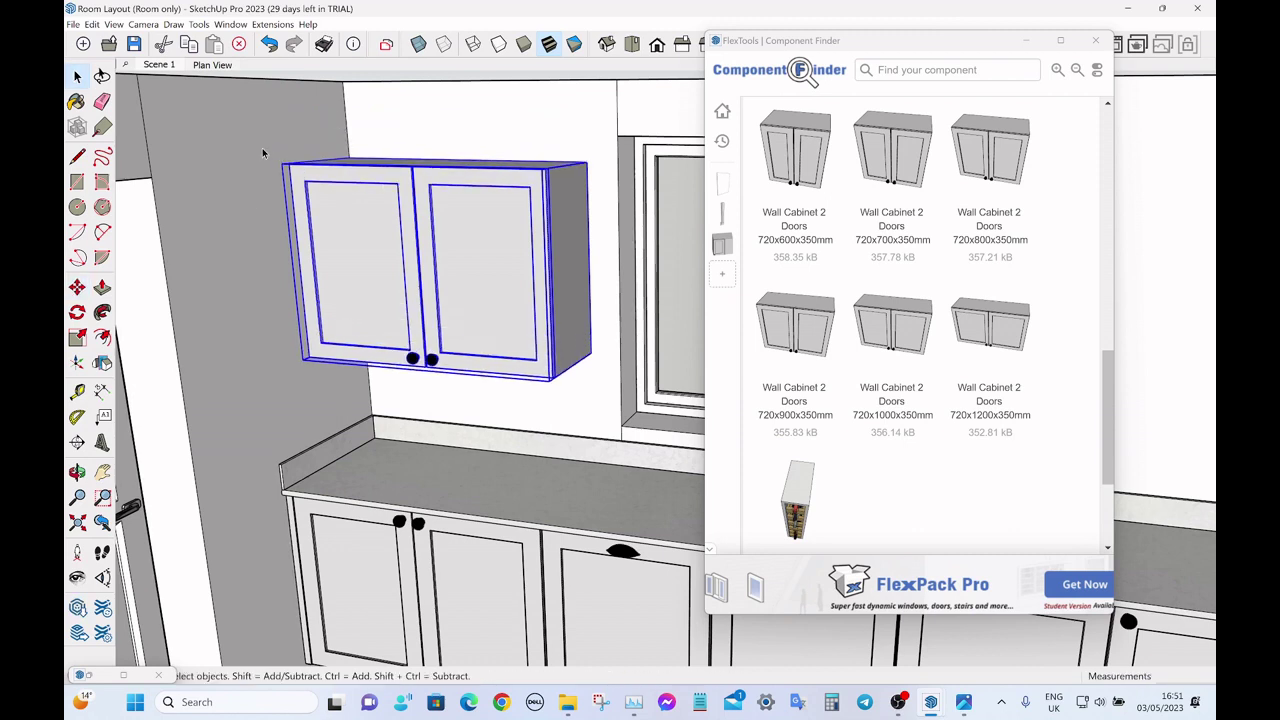
click(269, 44)
click(269, 44)
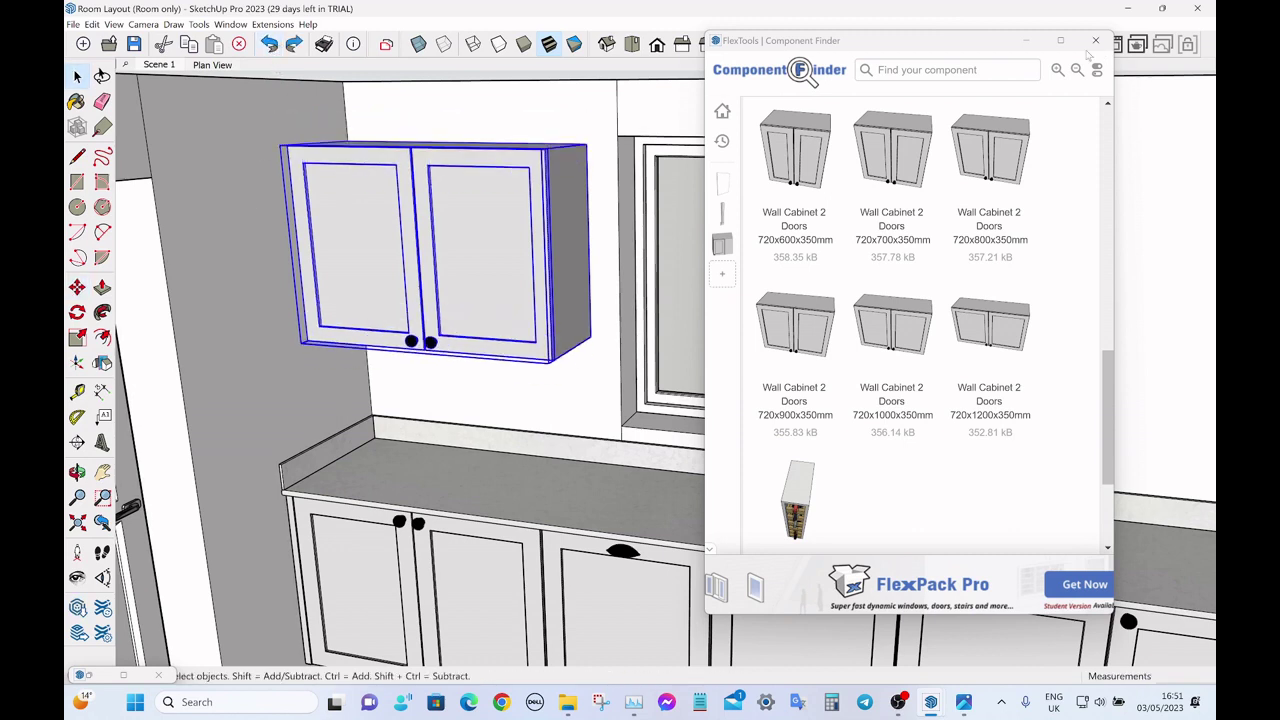
- Minimise Component Finder and examine how the wall cabinet meets the side wall and lines up with the base cabinets
click(1027, 41)
middle_drag(708, 166, 767, 238)
scroll(767, 238, down, 2)
scroll(767, 238, down, 1)
click(623, 134)
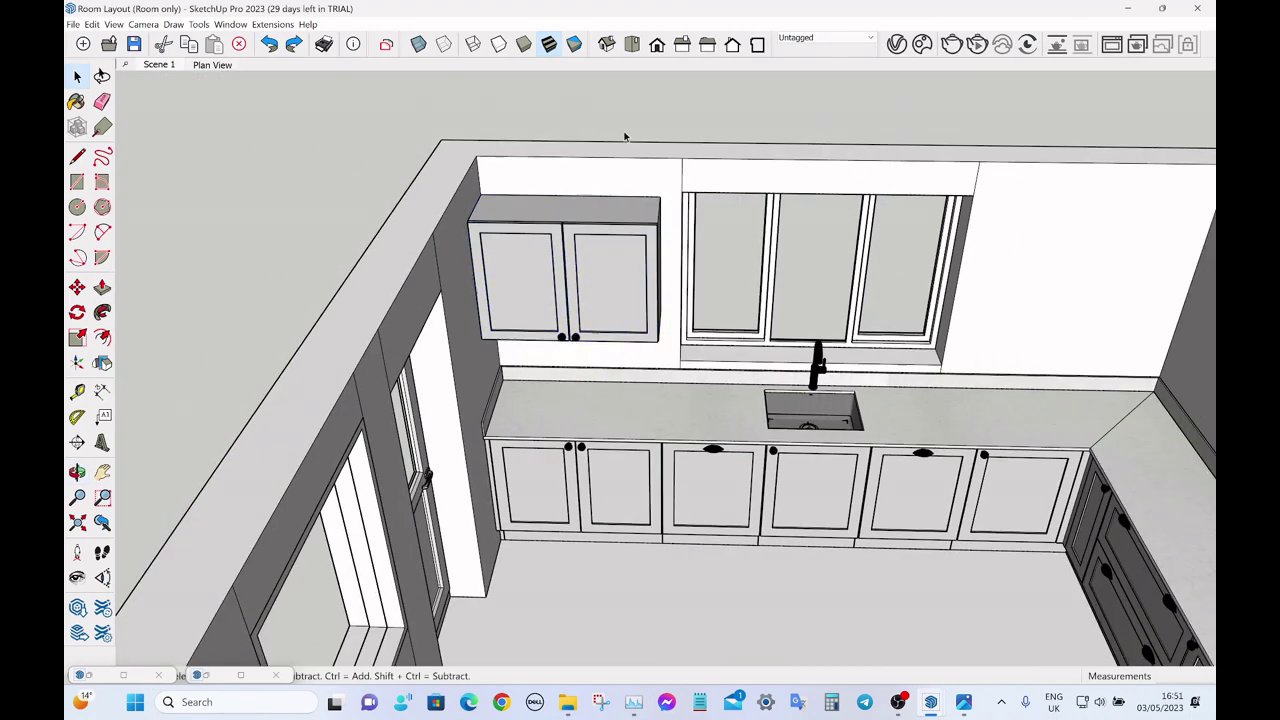
scroll(484, 206, up, 3)
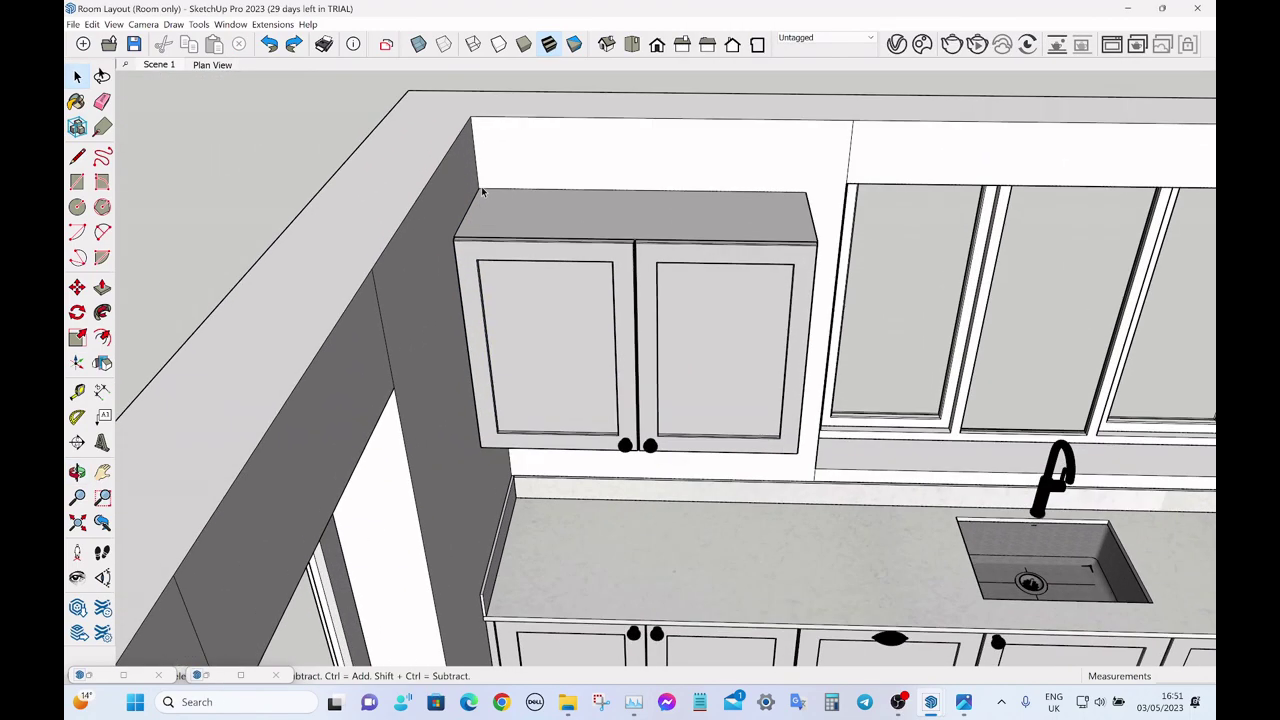
scroll(481, 189, down, 2)
middle_drag(489, 245, 505, 272)
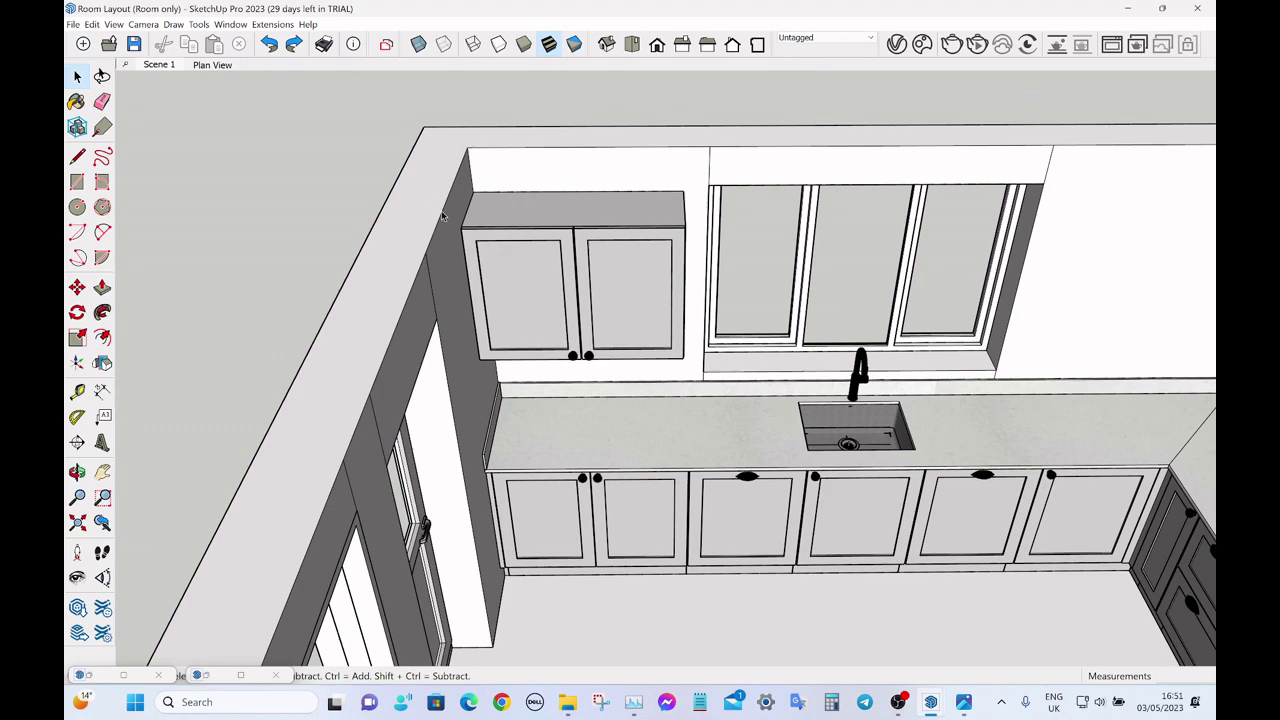
scroll(505, 218, up, 3)
scroll(471, 194, down, 2)
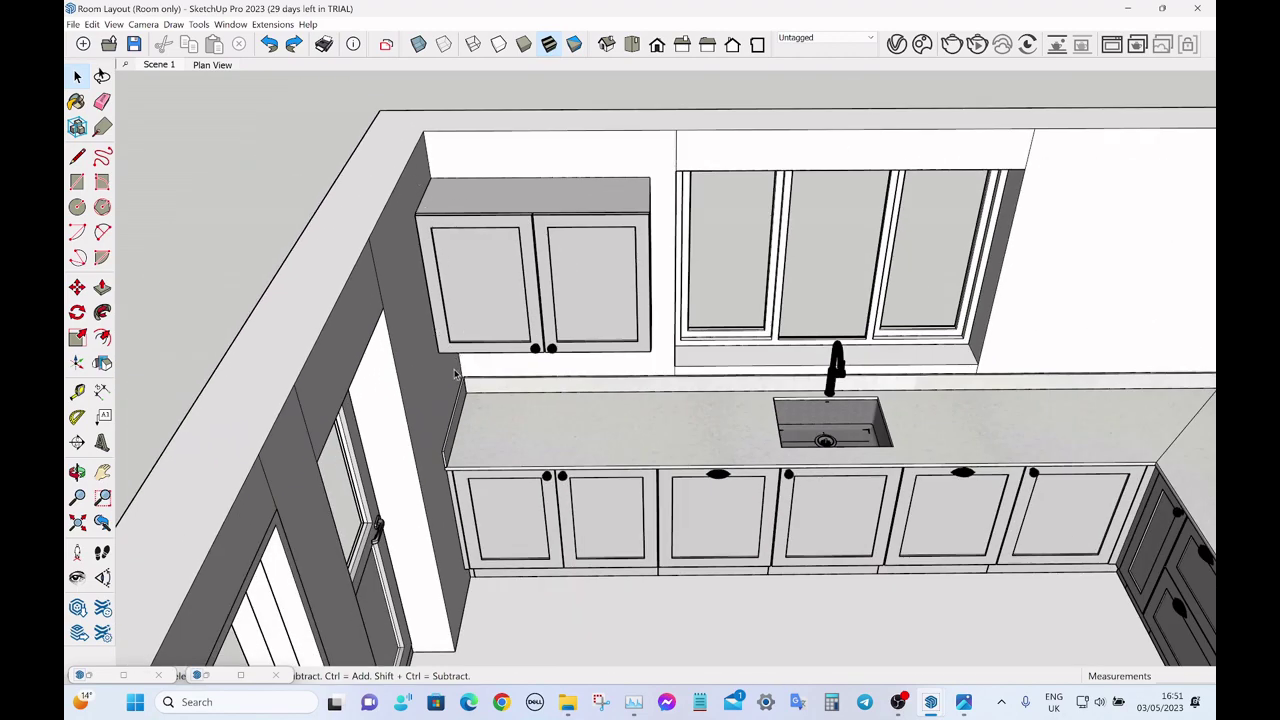
- Move the wall cabinet 30 mm along the back wall, away from the side wall, to leave a filler gap
scroll(494, 238, up, 2)
click(483, 191)
scroll(487, 180, up, 3)
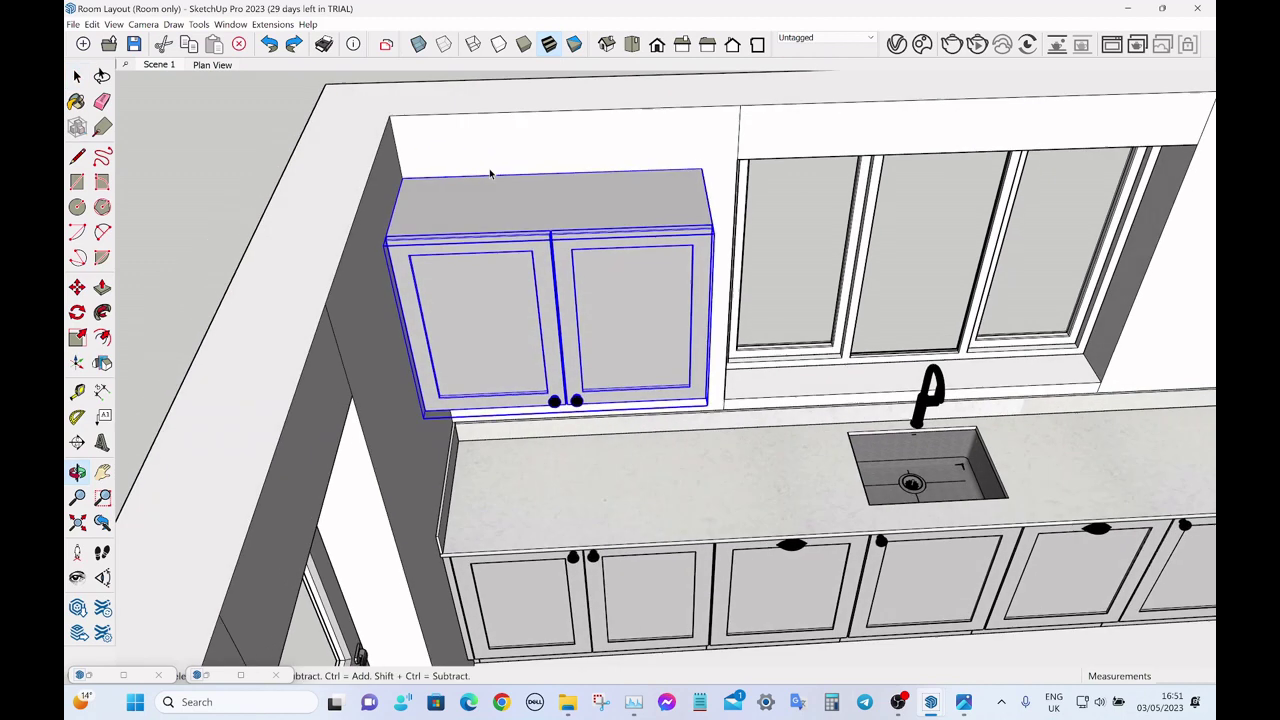
key(m)
click(514, 143)
text(30)
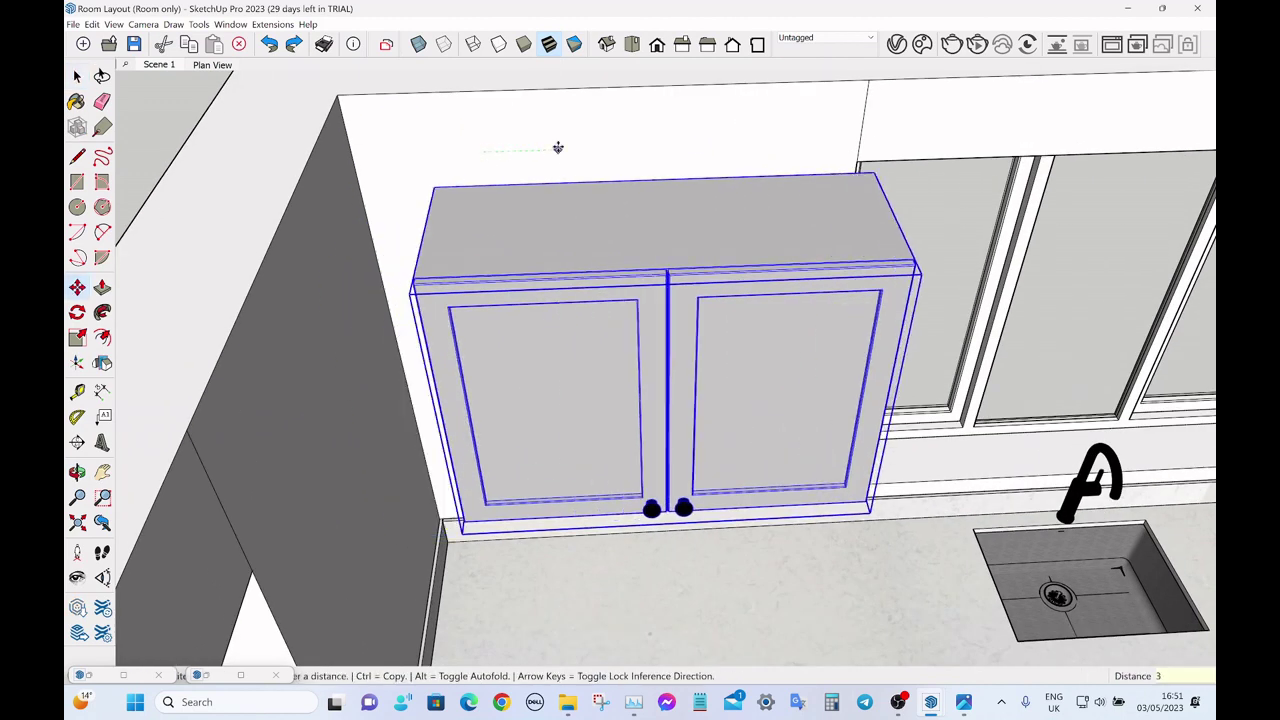
key(Return)
key(space)
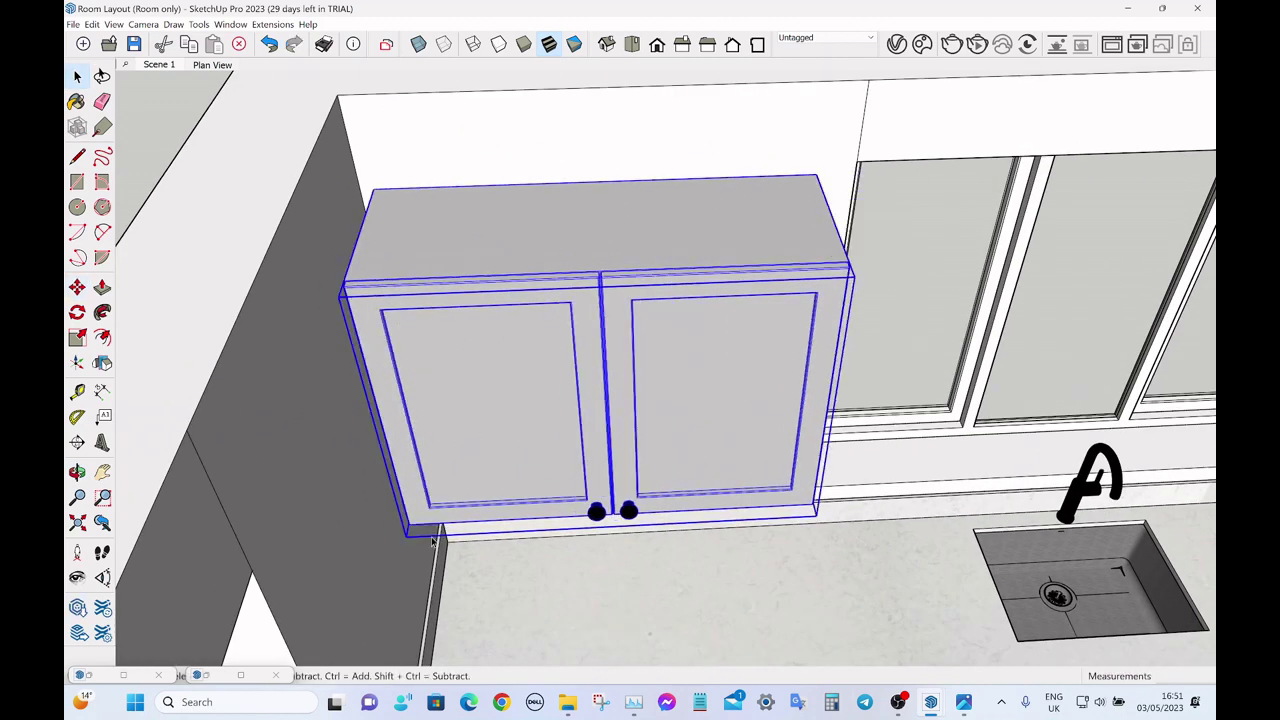
- Insert Wall Filler 720x30 from the Fillers and Posts library and place it in front of the wall cabinet
click(240, 675)
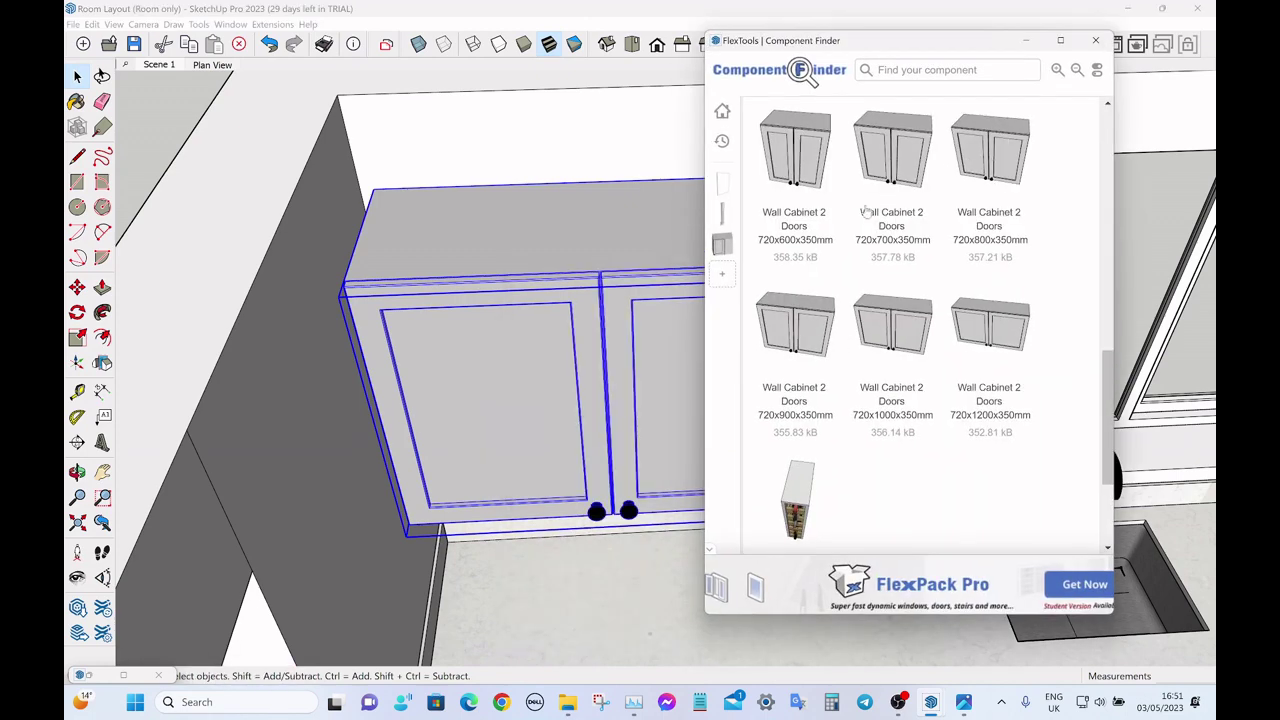
click(158, 675)
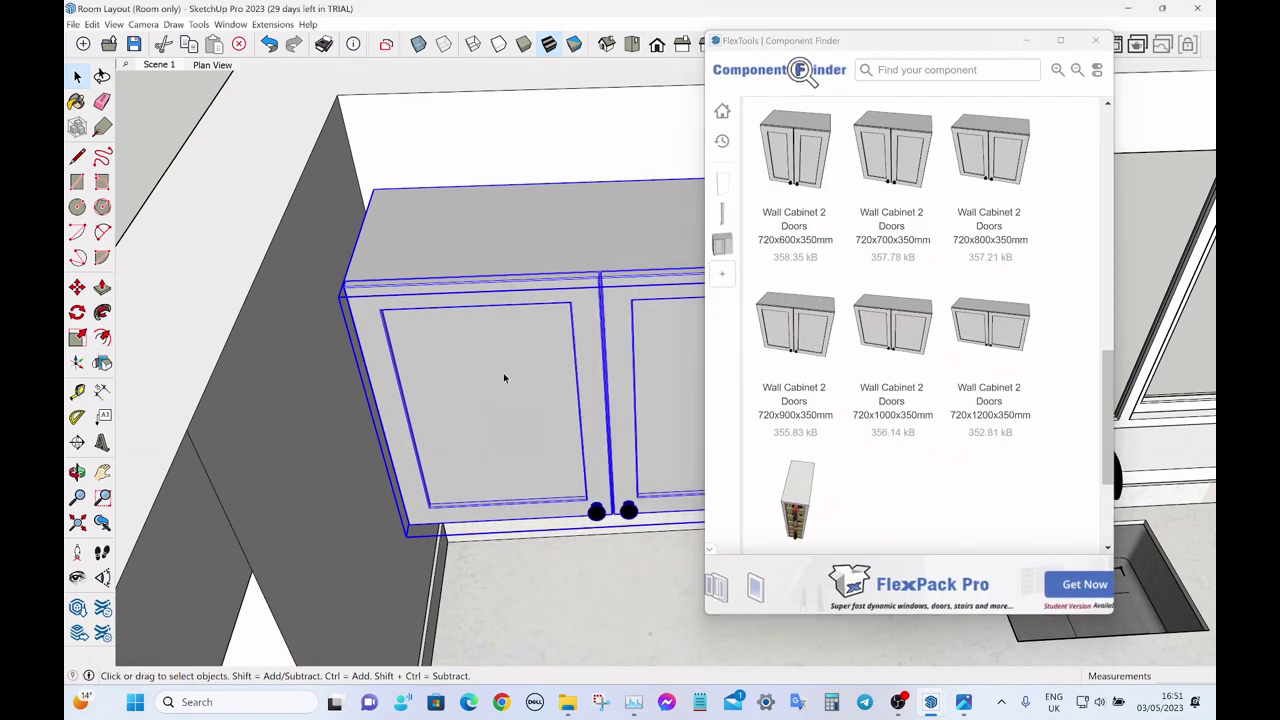
scroll(925, 185, up, 8)
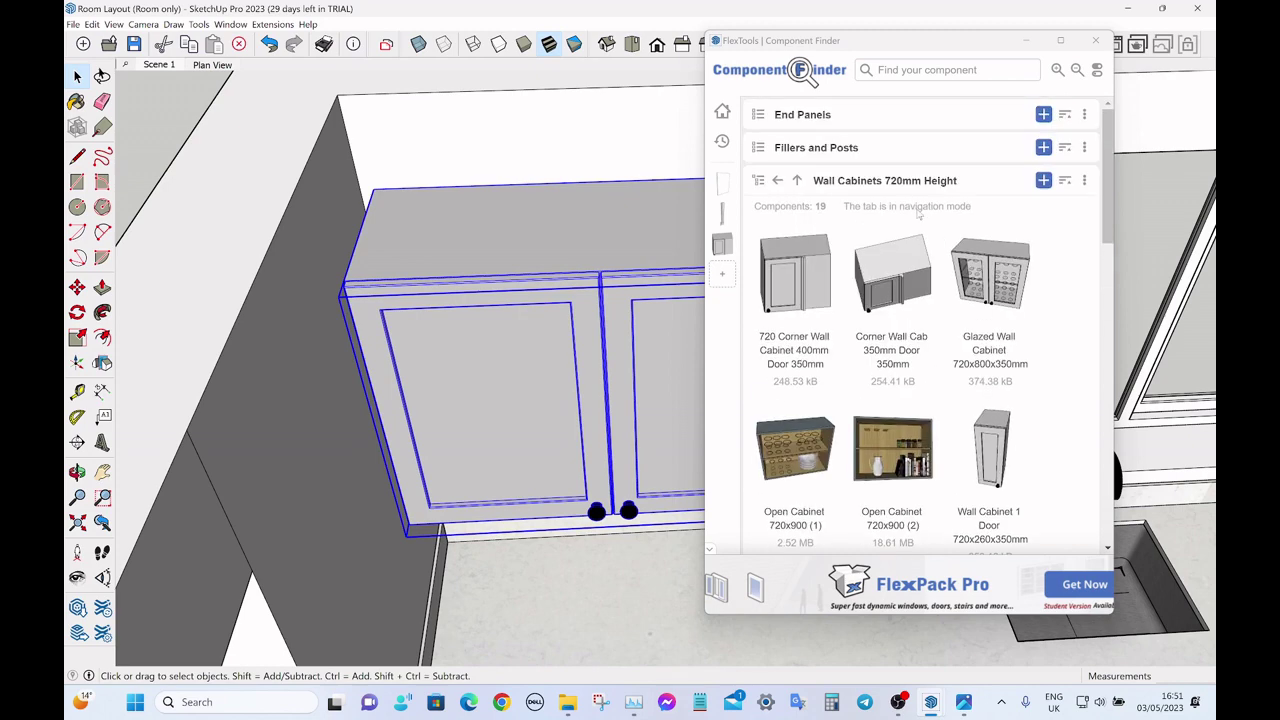
click(913, 153)
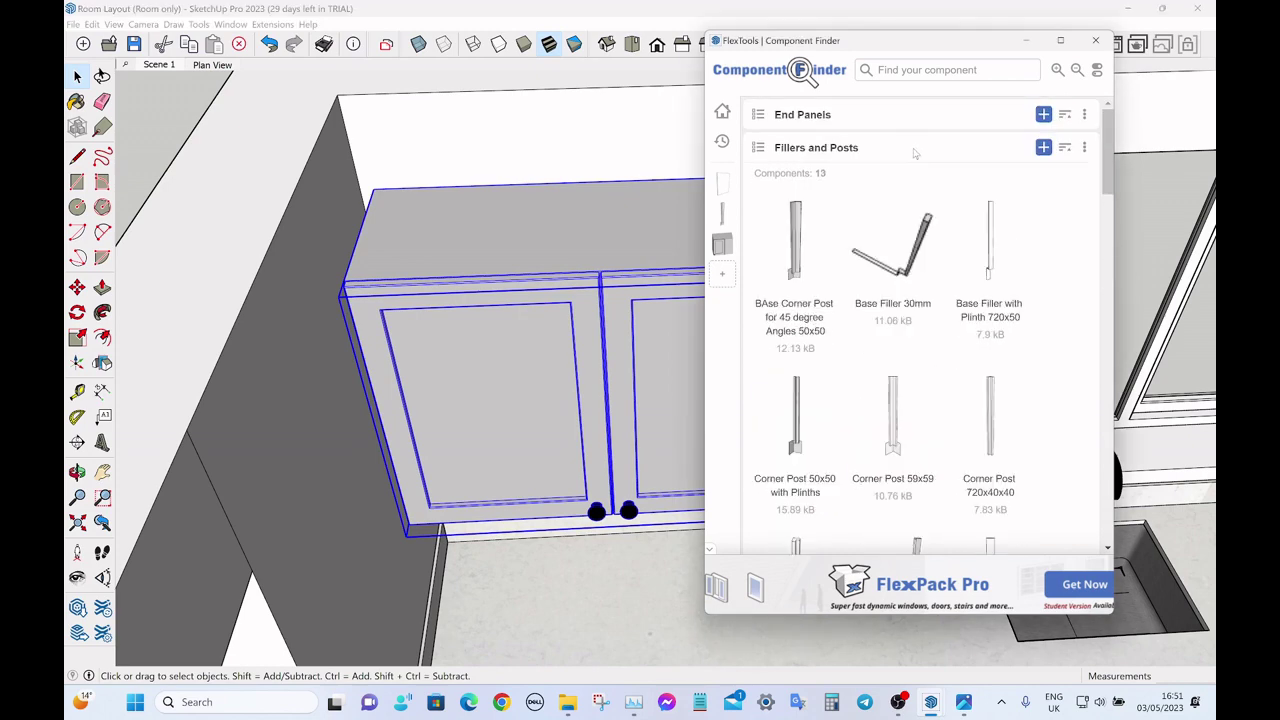
scroll(986, 207, down, 5)
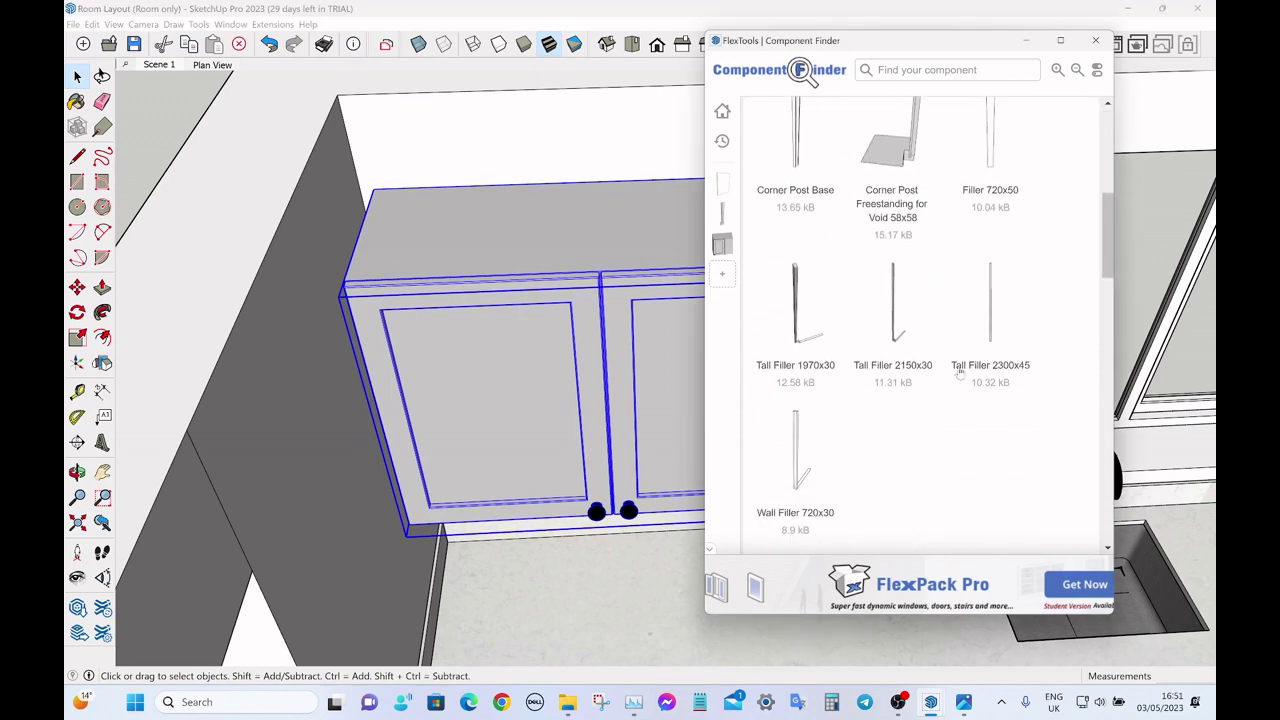
scroll(958, 370, up, 3)
scroll(951, 399, down, 3)
click(800, 483)
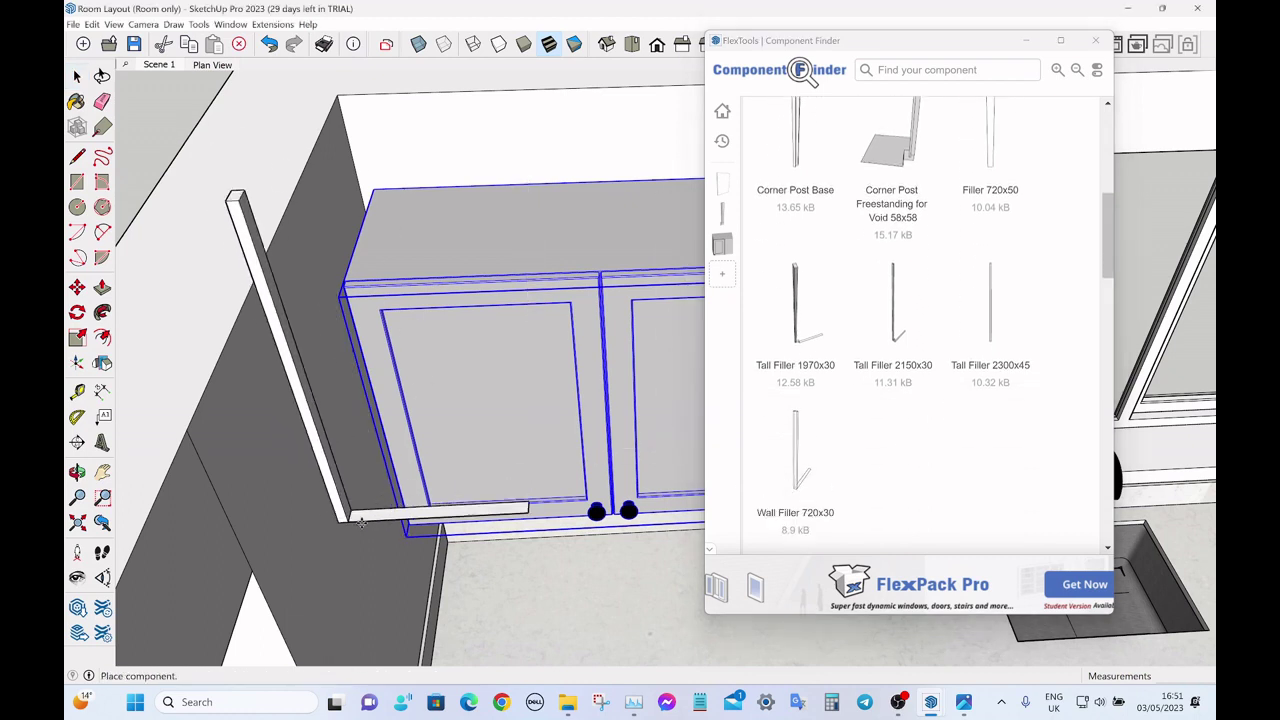
click(460, 492)
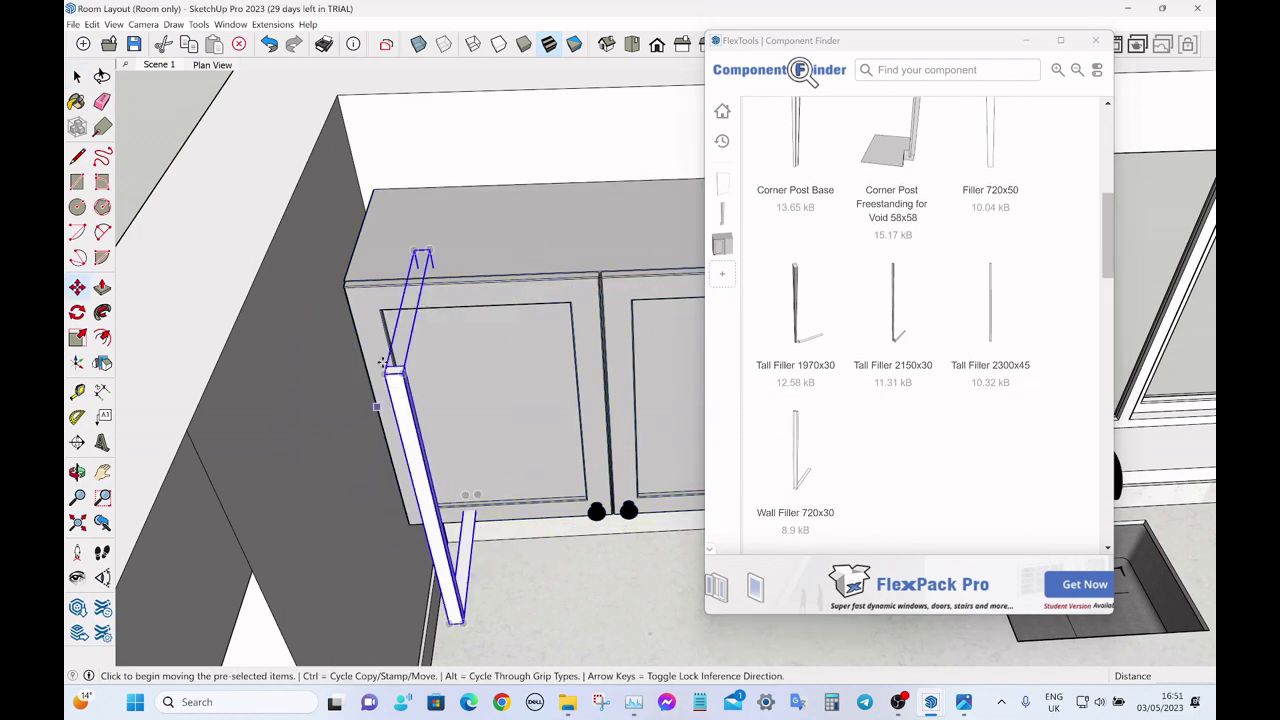
- Move the wall filler by its top back corner to the top front corner of the wall cabinet beside the side wall
key(space)
scroll(413, 360, up, 3)
key(m)
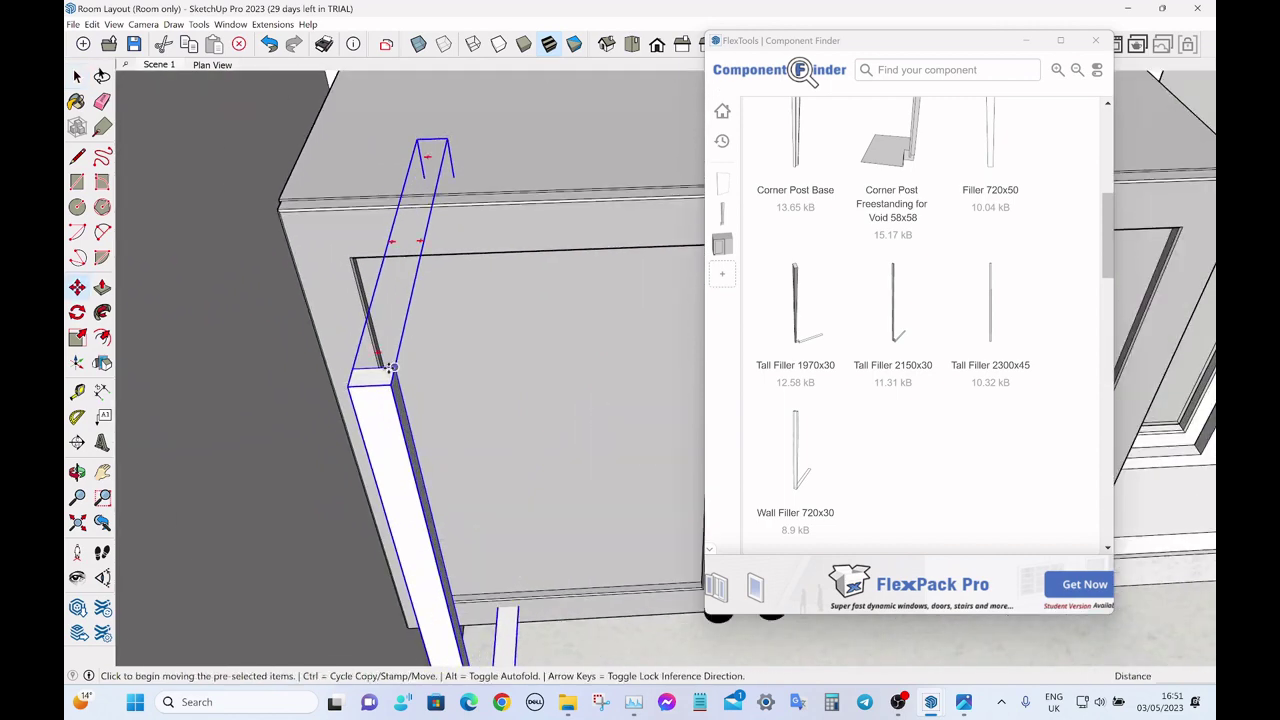
click(391, 368)
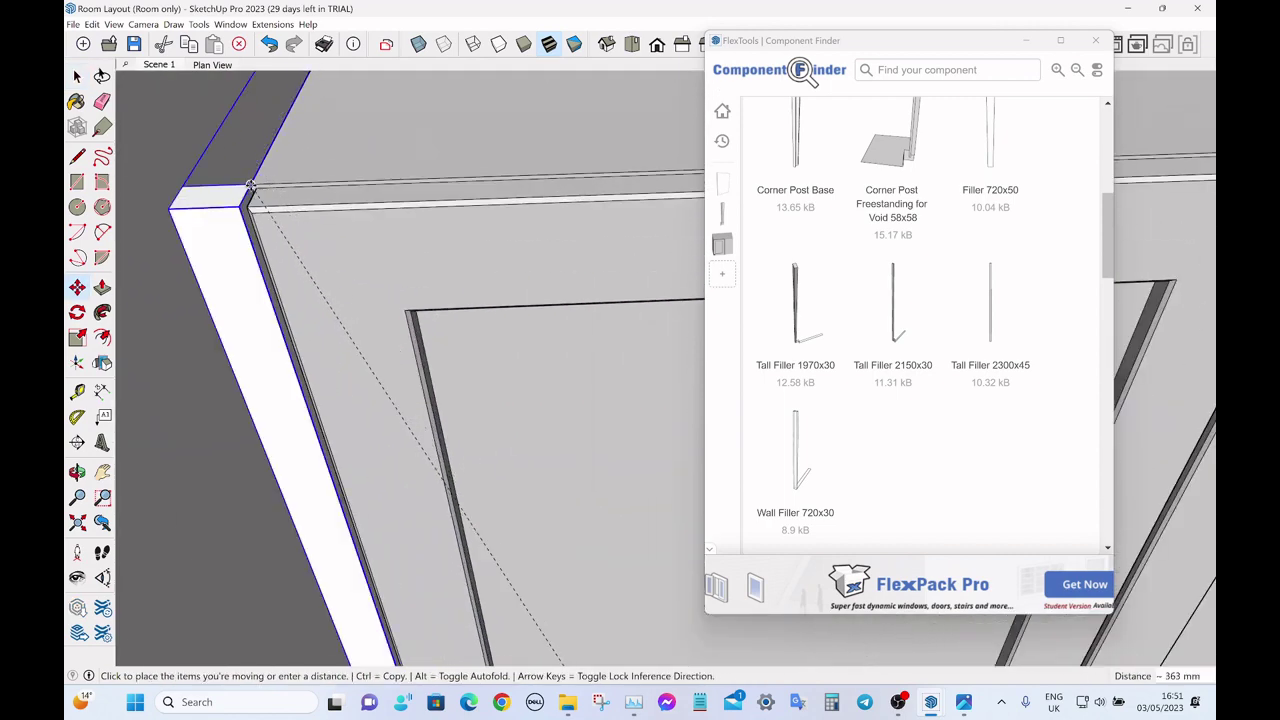
click(252, 186)
key(space)
scroll(255, 187, up, 2)
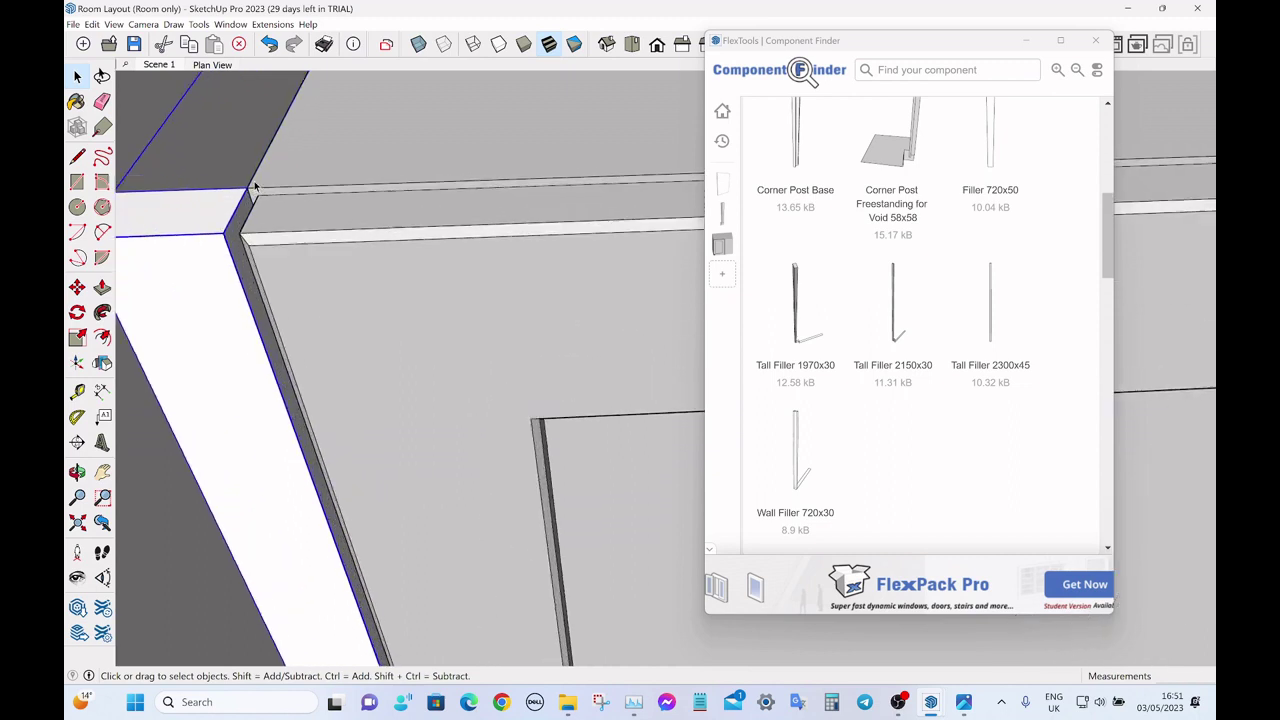
scroll(255, 187, up, 1)
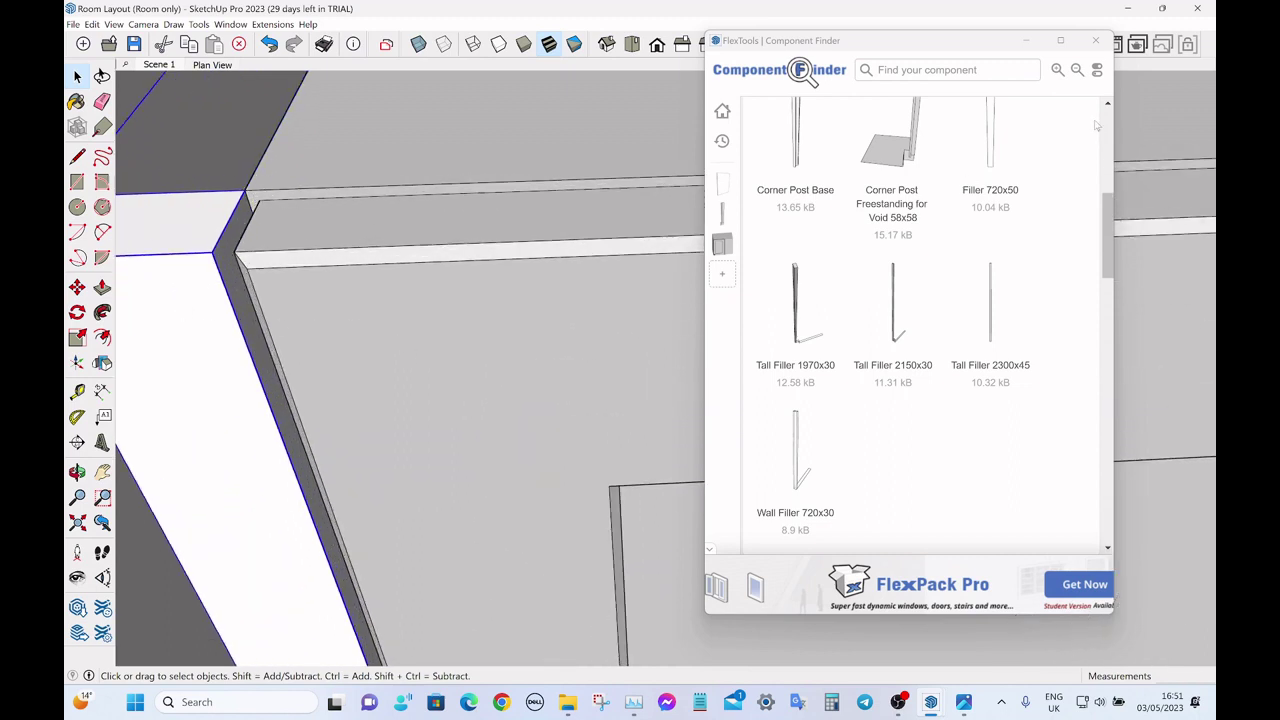
- Minimise Component Finder, deselect the wall filler and examine how it closes the gap between the wall cabinet and the side wall
click(1095, 40)
middle_drag(646, 305, 516, 288)
scroll(601, 259, down, 2)
click(292, 214)
scroll(516, 288, down, 2)
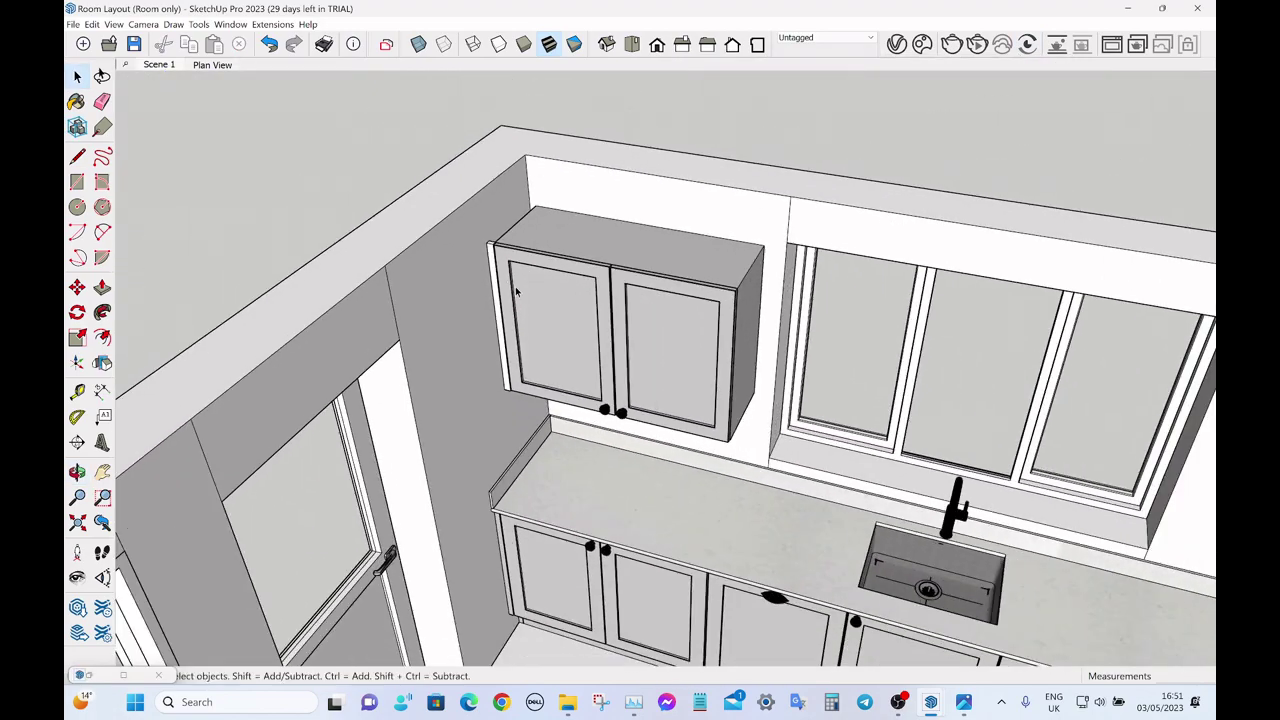
- Switch to the Plan View scene, restore Component Finder and collapse Fillers and Posts to reach the Wall Cabinets 720mm Height library
click(218, 65)
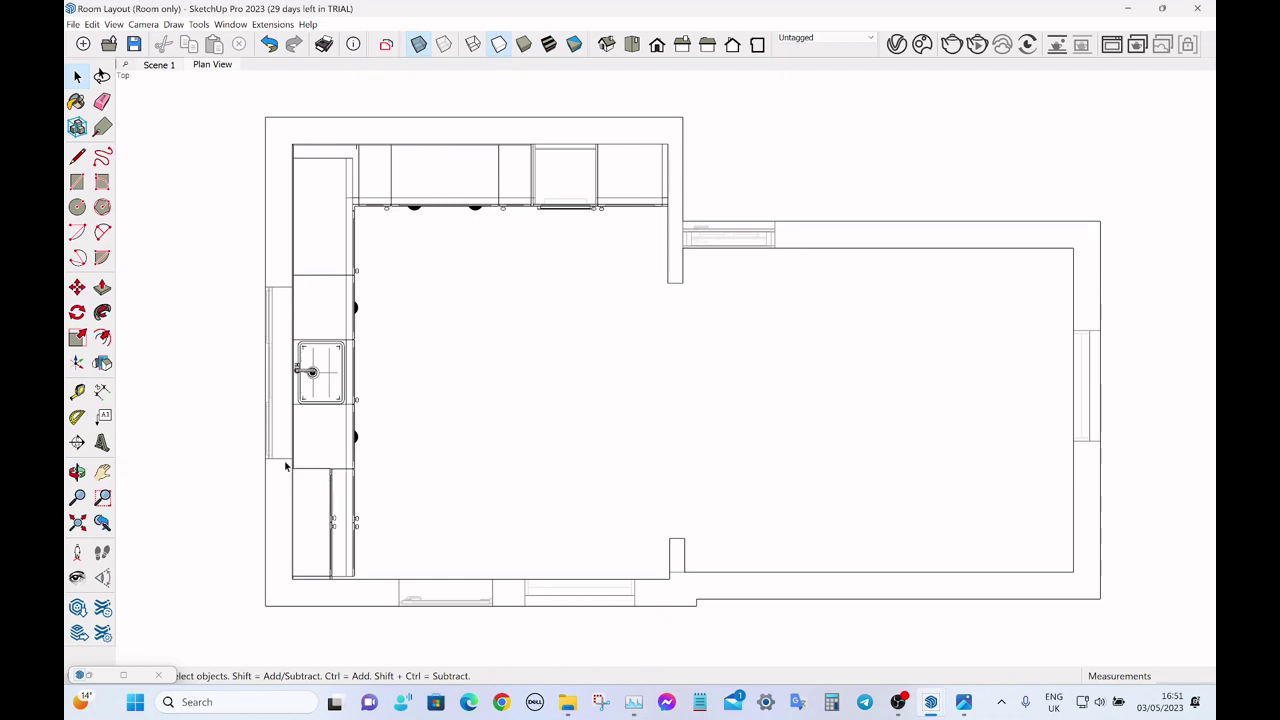
scroll(285, 466, up, 4)
scroll(334, 443, down, 5)
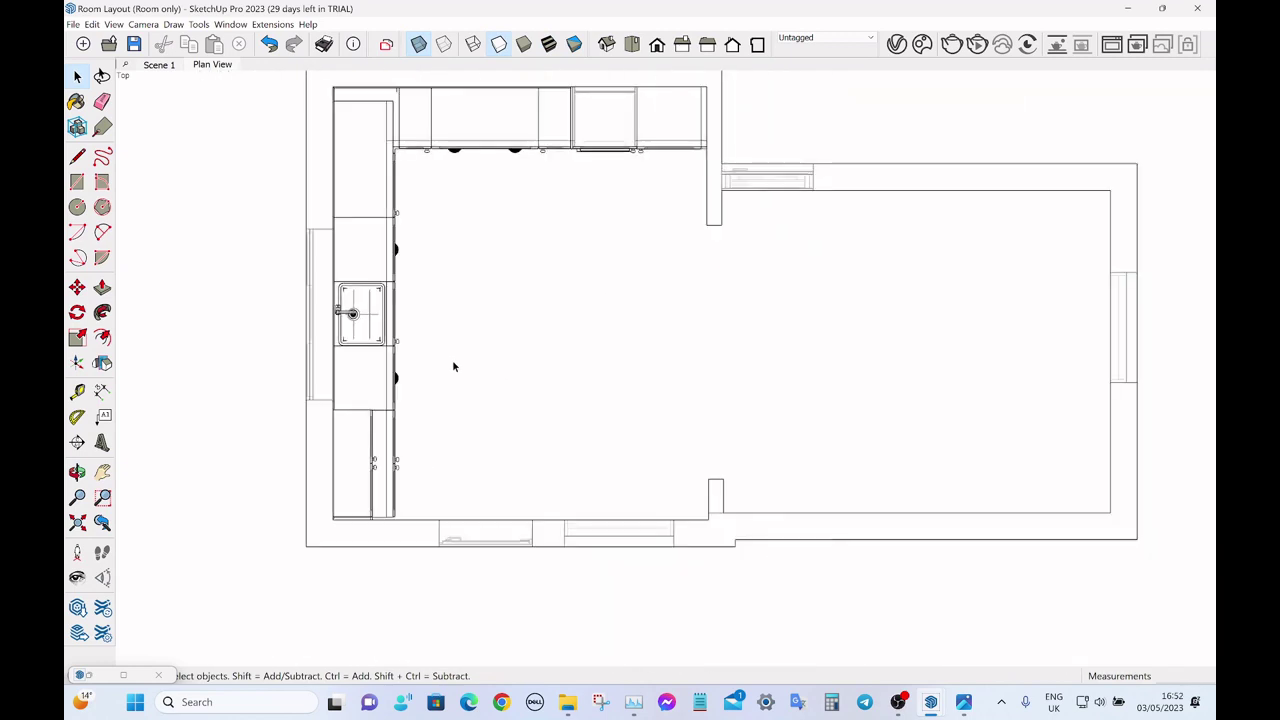
click(90, 675)
scroll(875, 232, up, 5)
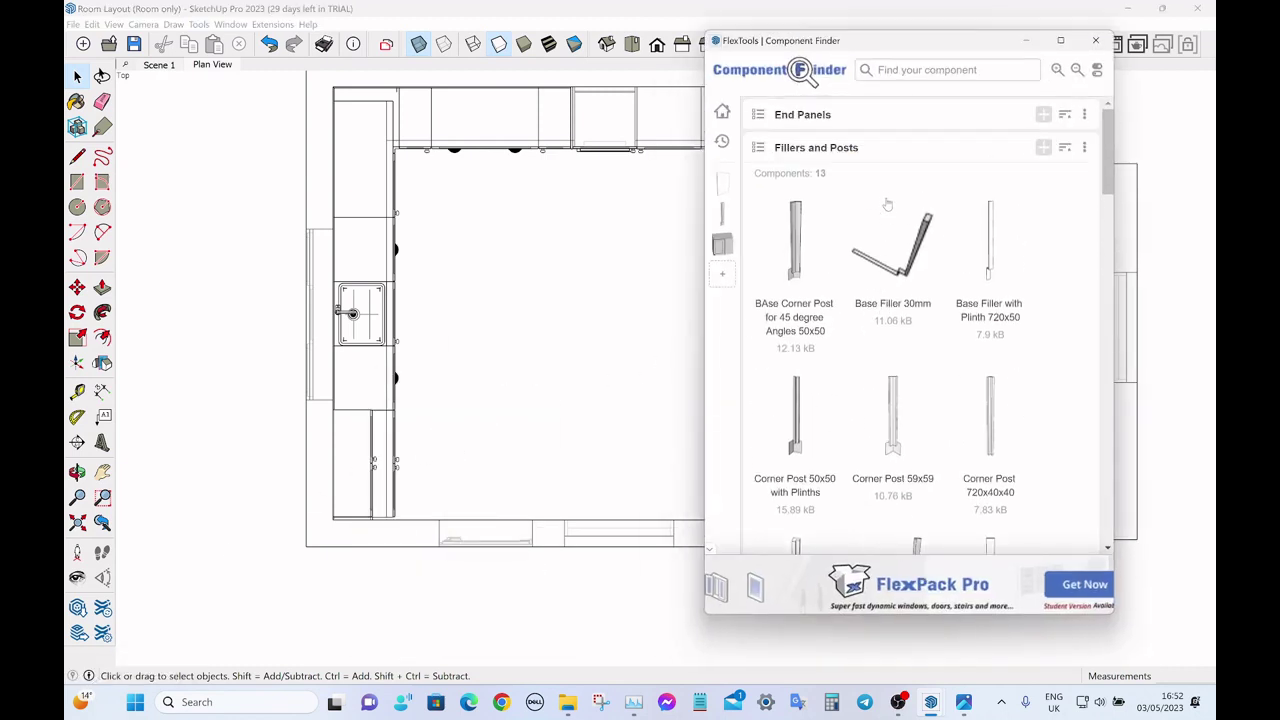
click(895, 152)
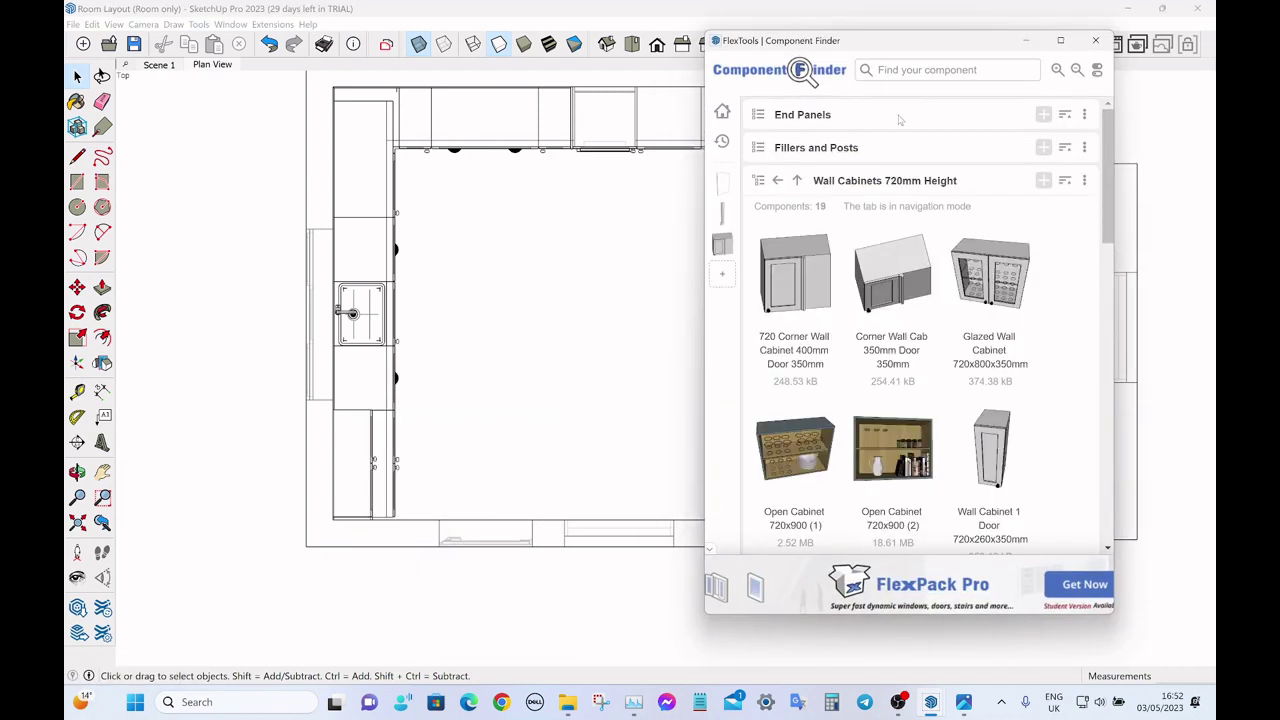
- Insert the Wall End Panel 720x350 from the End Panels collection into the open floor area of the plan
click(899, 119)
scroll(918, 206, down, 5)
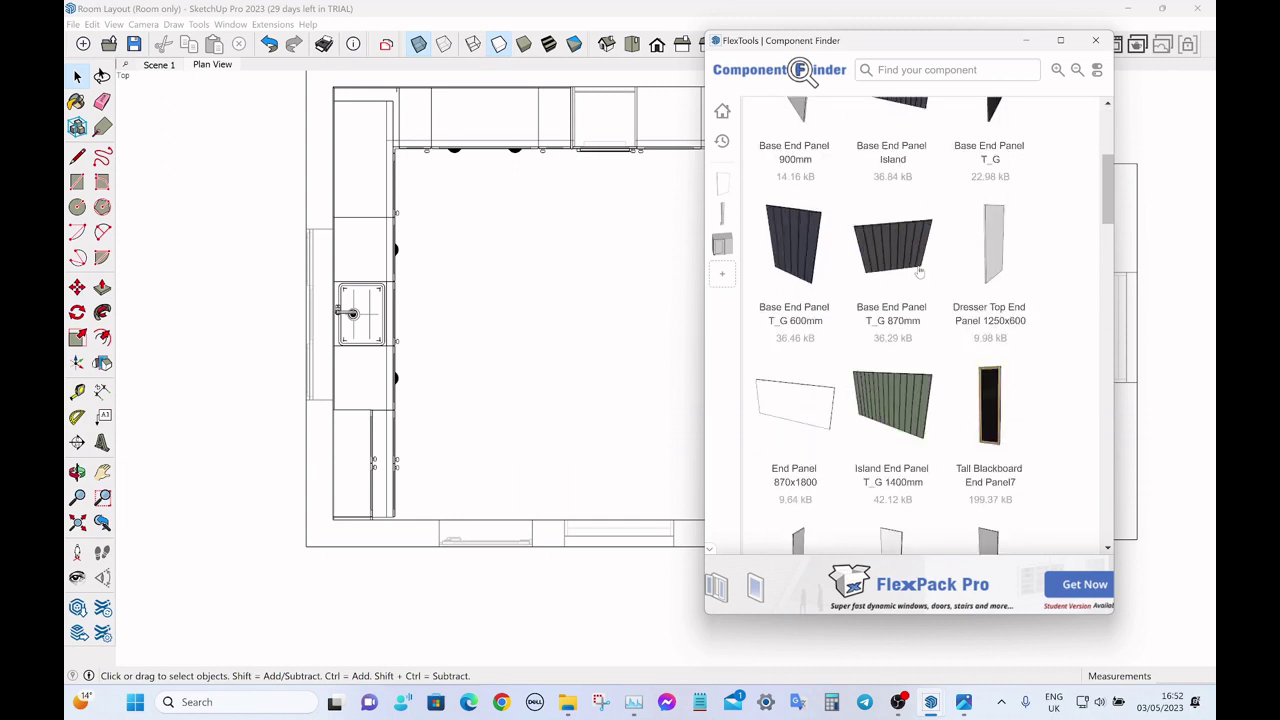
scroll(920, 270, down, 5)
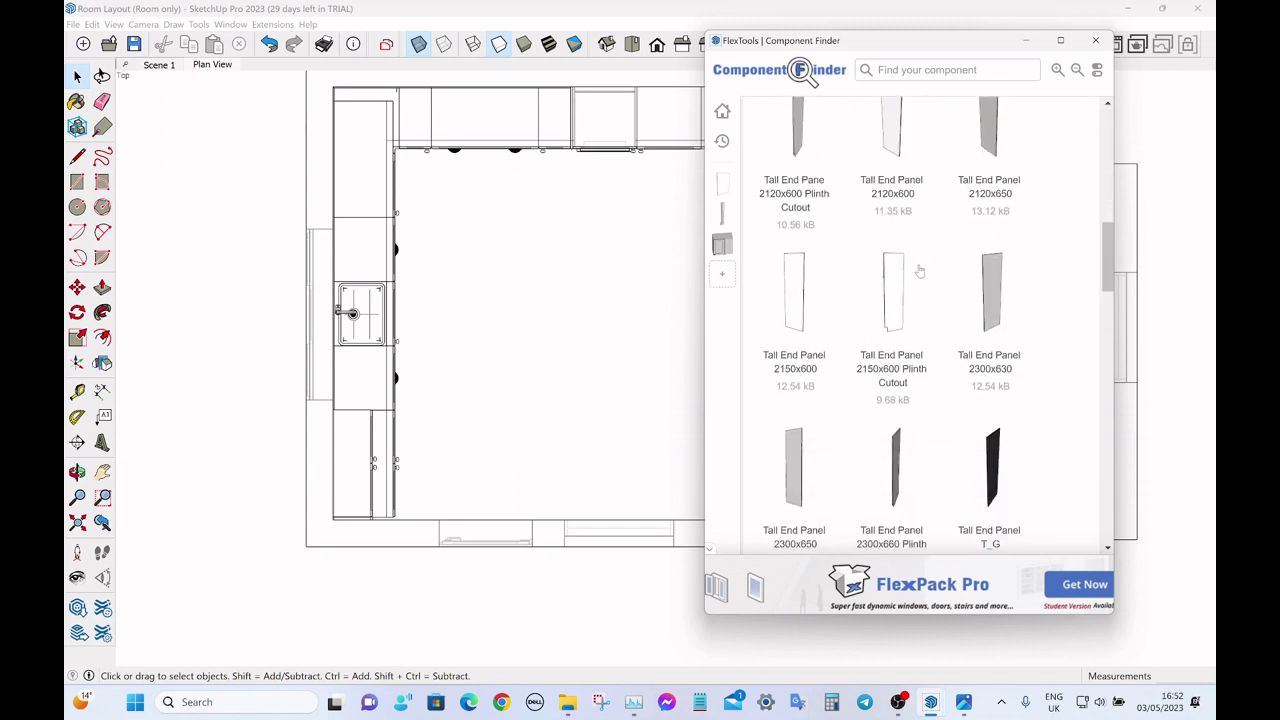
scroll(920, 270, down, 1)
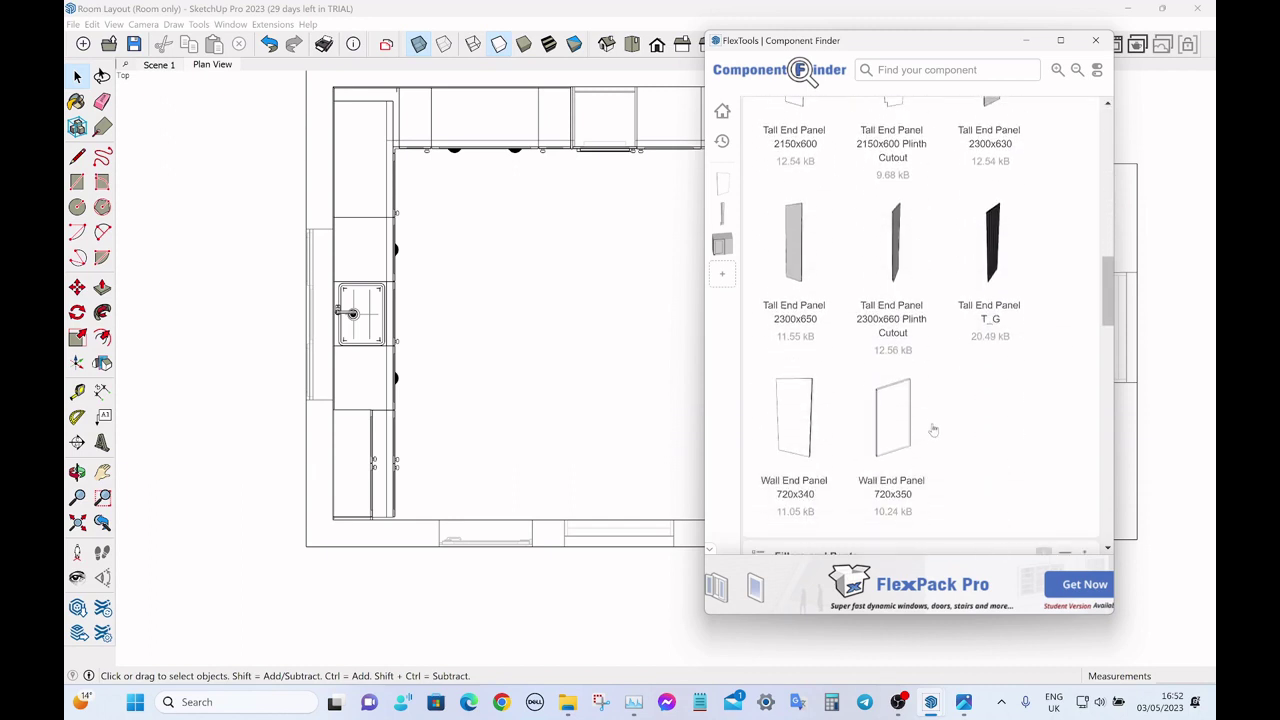
click(890, 430)
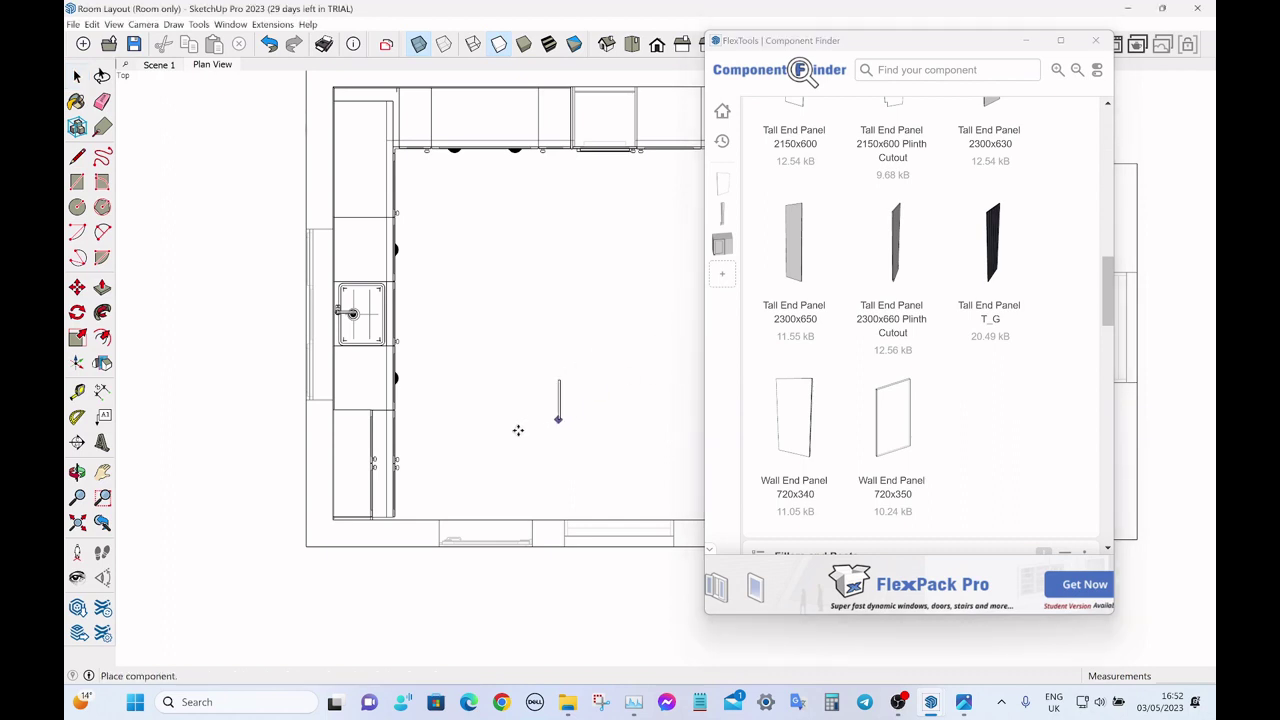
click(498, 370)
- Rotate the end panel 90° and move it by its corner against the wall, along the exposed side of the wall cabinet
scroll(506, 388, up, 2)
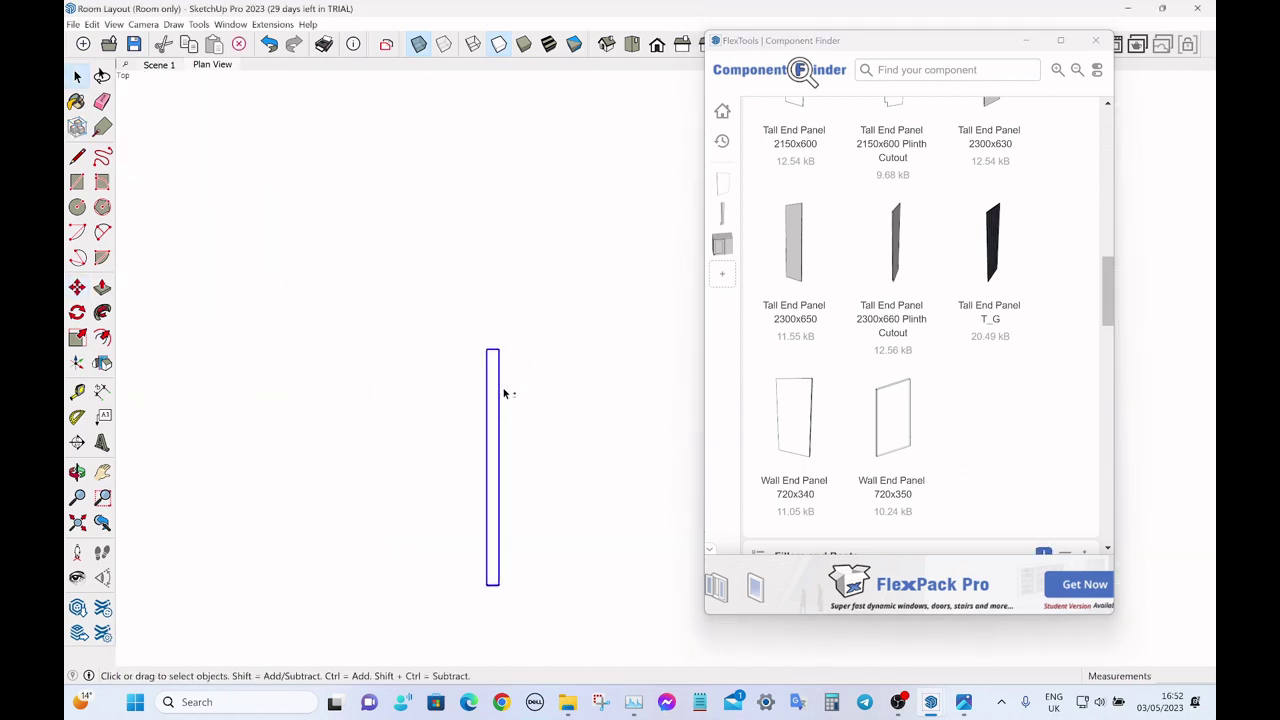
key(shift+r)
key(m)
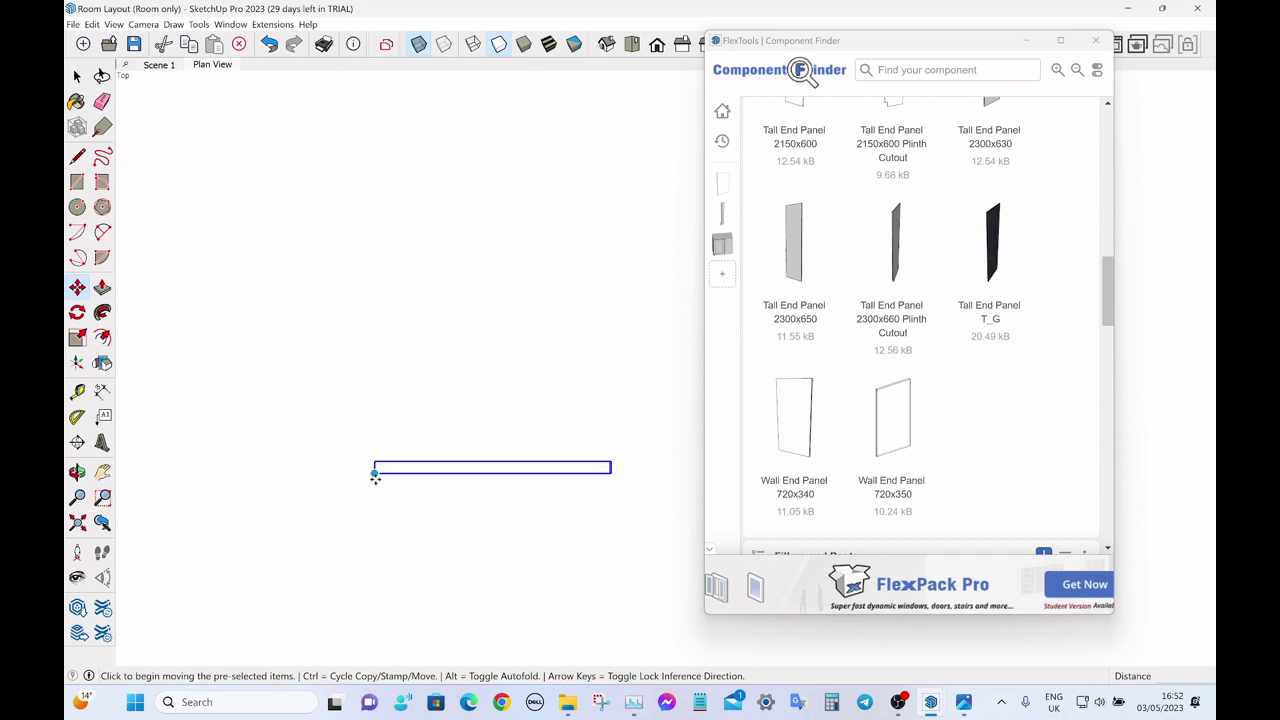
click(375, 477)
scroll(543, 329, down, 3)
scroll(257, 374, up, 2)
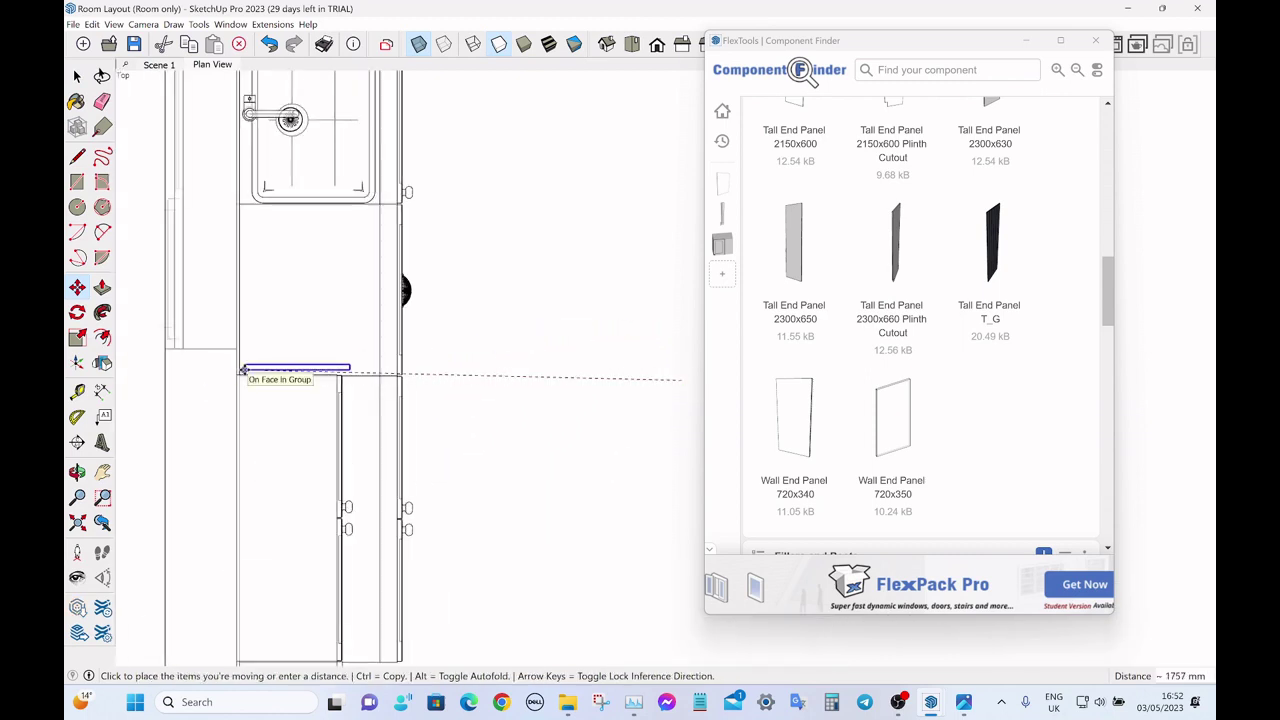
scroll(243, 370, up, 5)
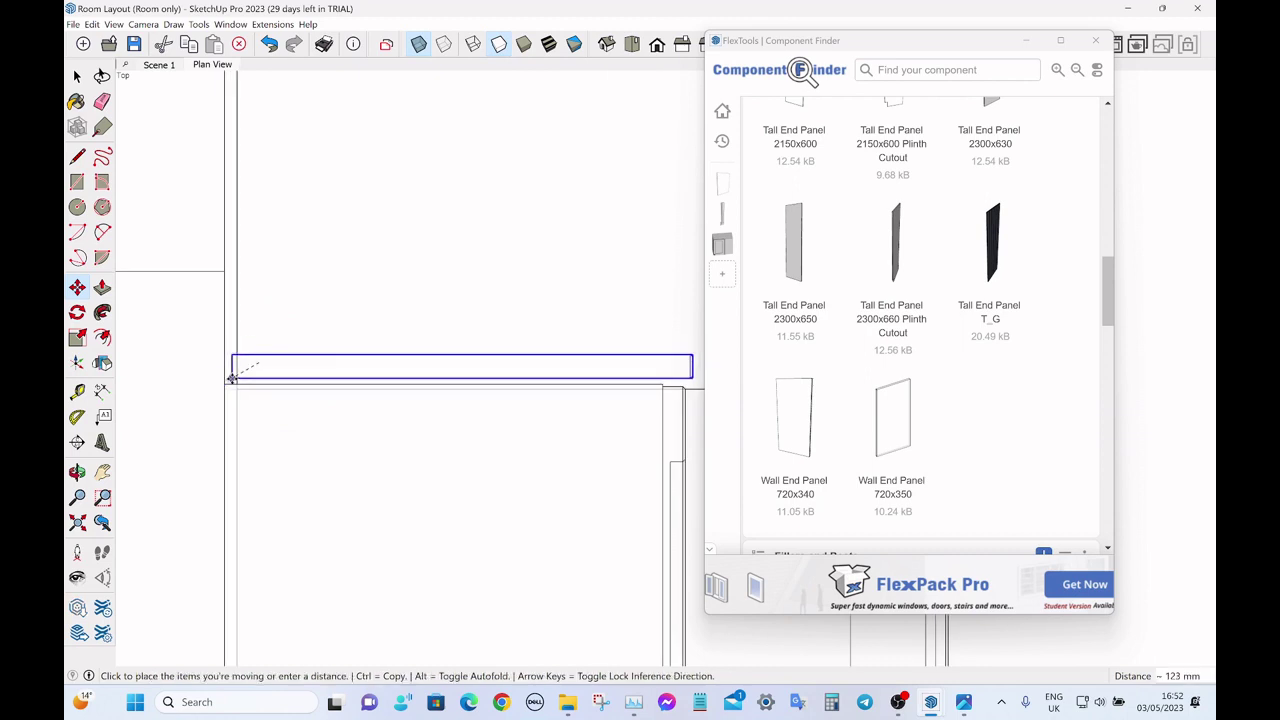
click(232, 378)
key(space)
scroll(257, 394, down, 5)
scroll(991, 114, down, 4)
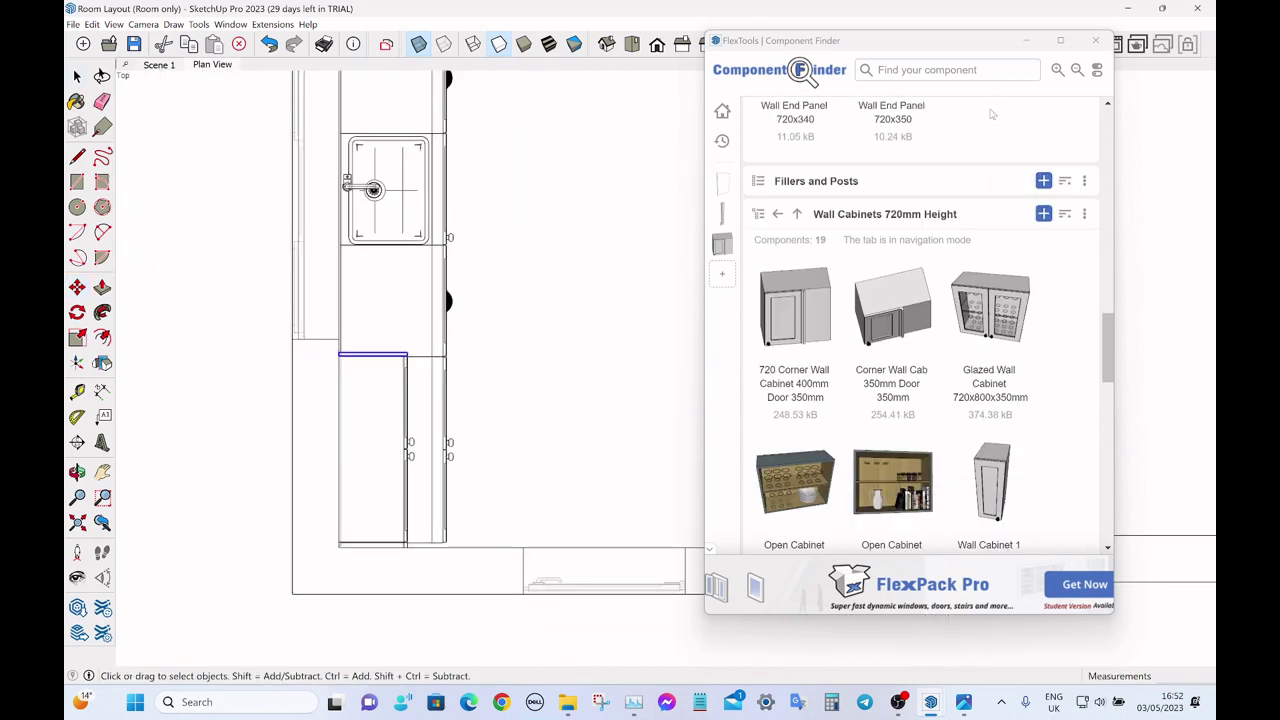
- Minimise the component library and switch to Scene 1, bringing the wall cabinet and its end panel into view
click(1025, 40)
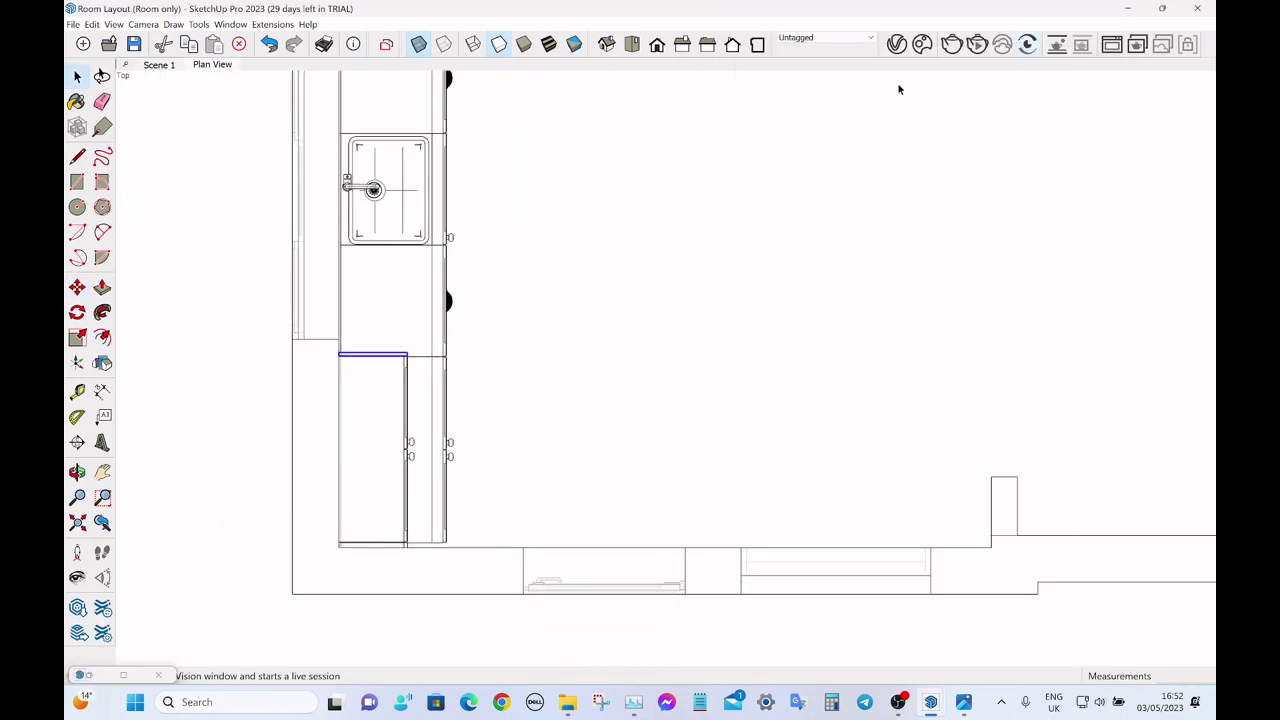
click(165, 68)
mouse_move(517, 289)
middle_down()
mouse_move(170, 240)
mouse_move(80, 250)
middle_up()
scroll(540, 222, up, 4)
middle_drag(557, 227, 645, 281)
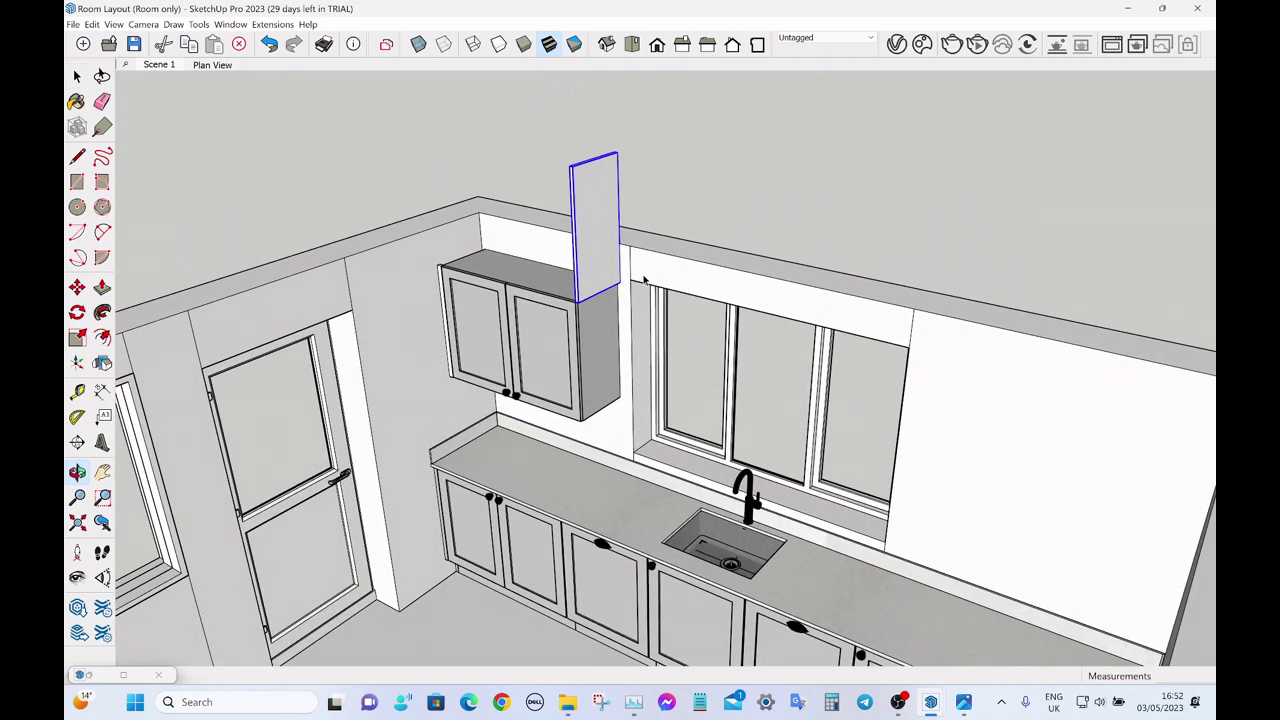
- Try to lower the wall end panel by setting its Z position to 1400 mm, and undo the change
double_click(591, 249)
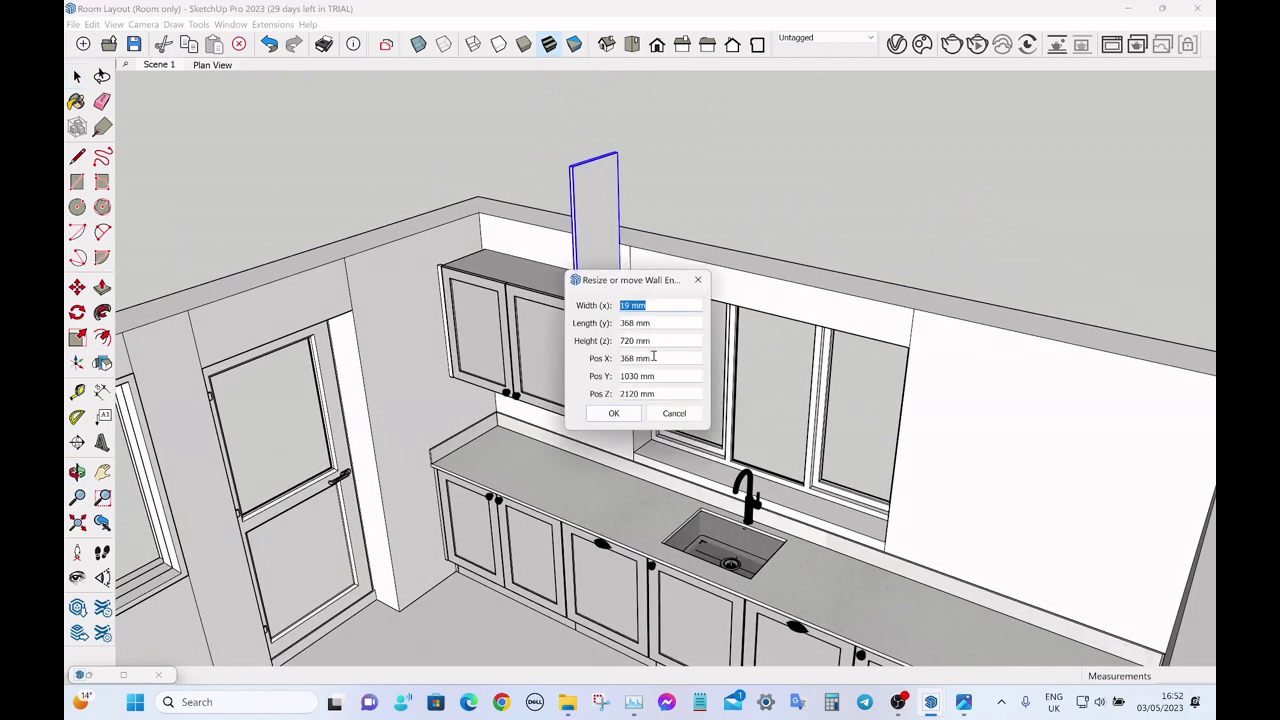
click(660, 391)
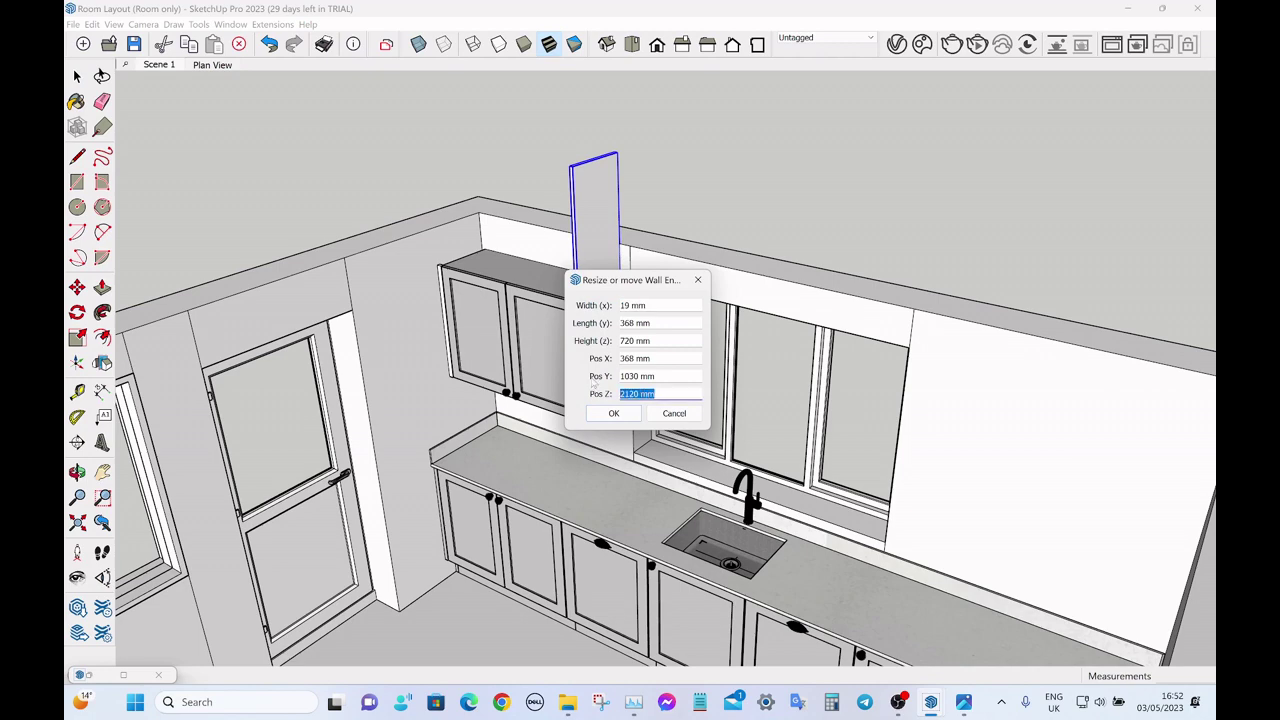
text(1400)
key(Return)
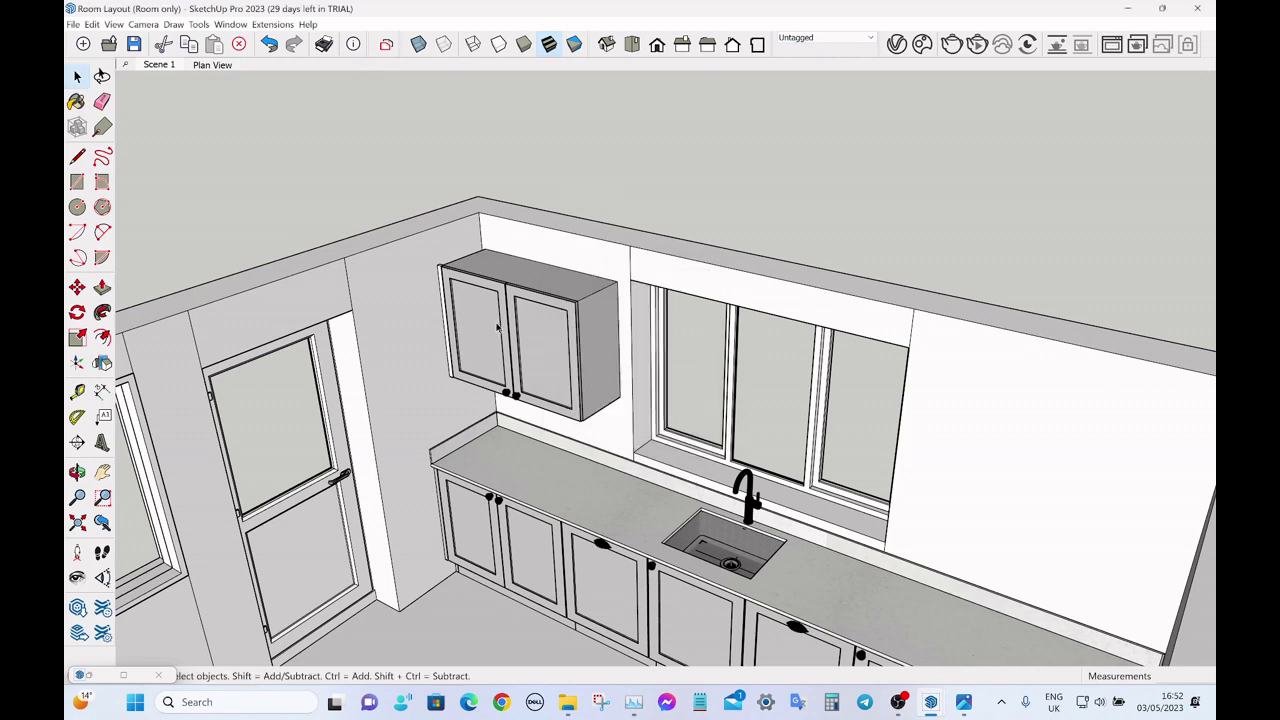
scroll(593, 325, up, 6)
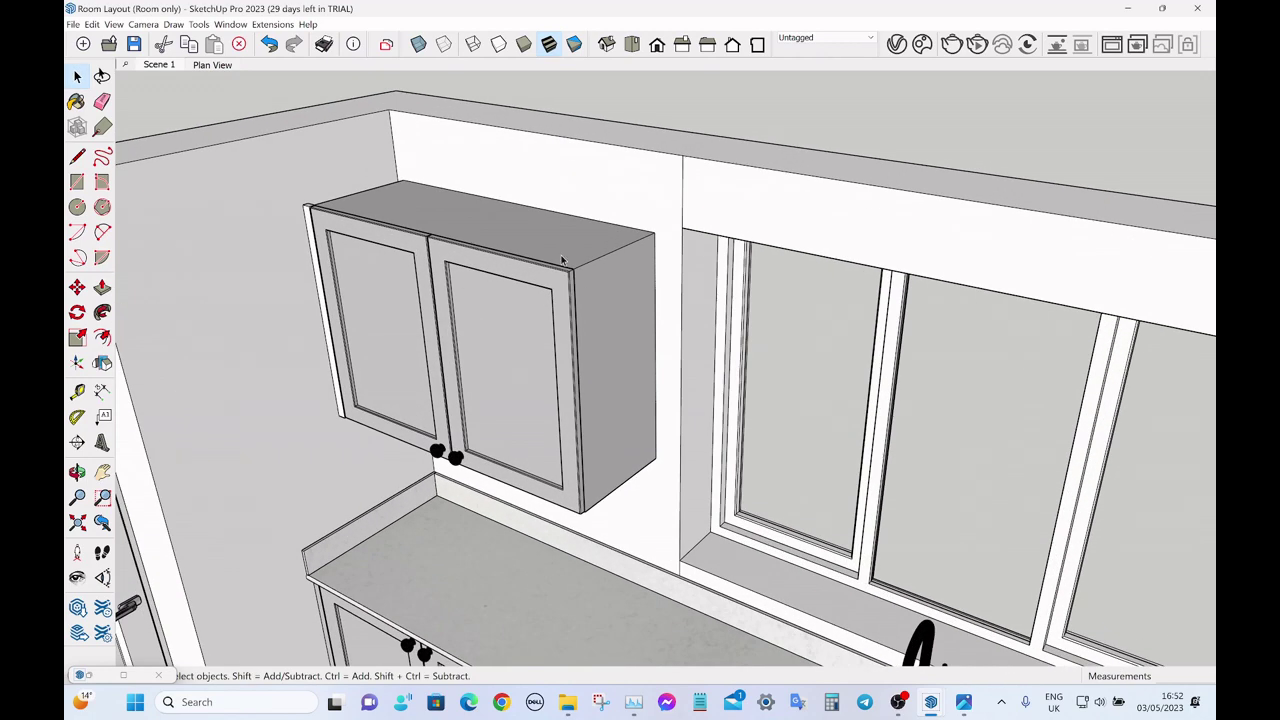
scroll(420, 150, down, 4)
click(278, 50)
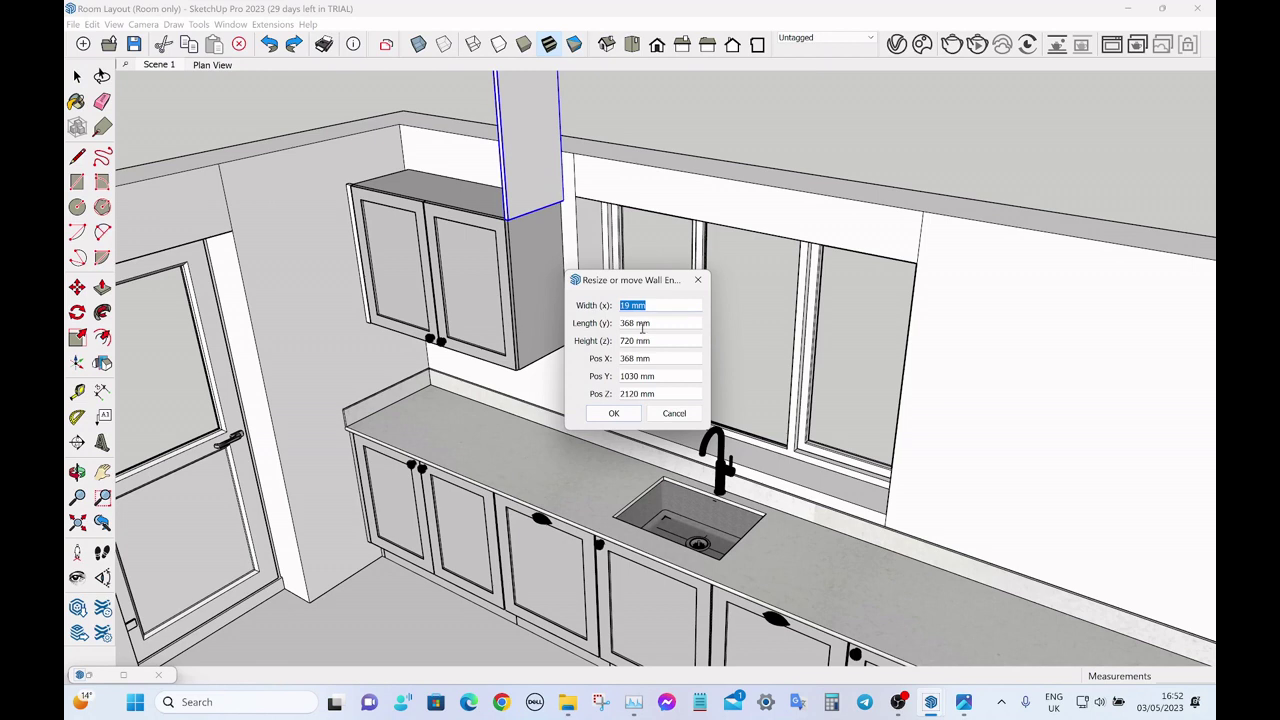
- Retry lowering the wall end panel by re-entering its Z position, undoing each attempt
click(659, 341)
click(612, 395)
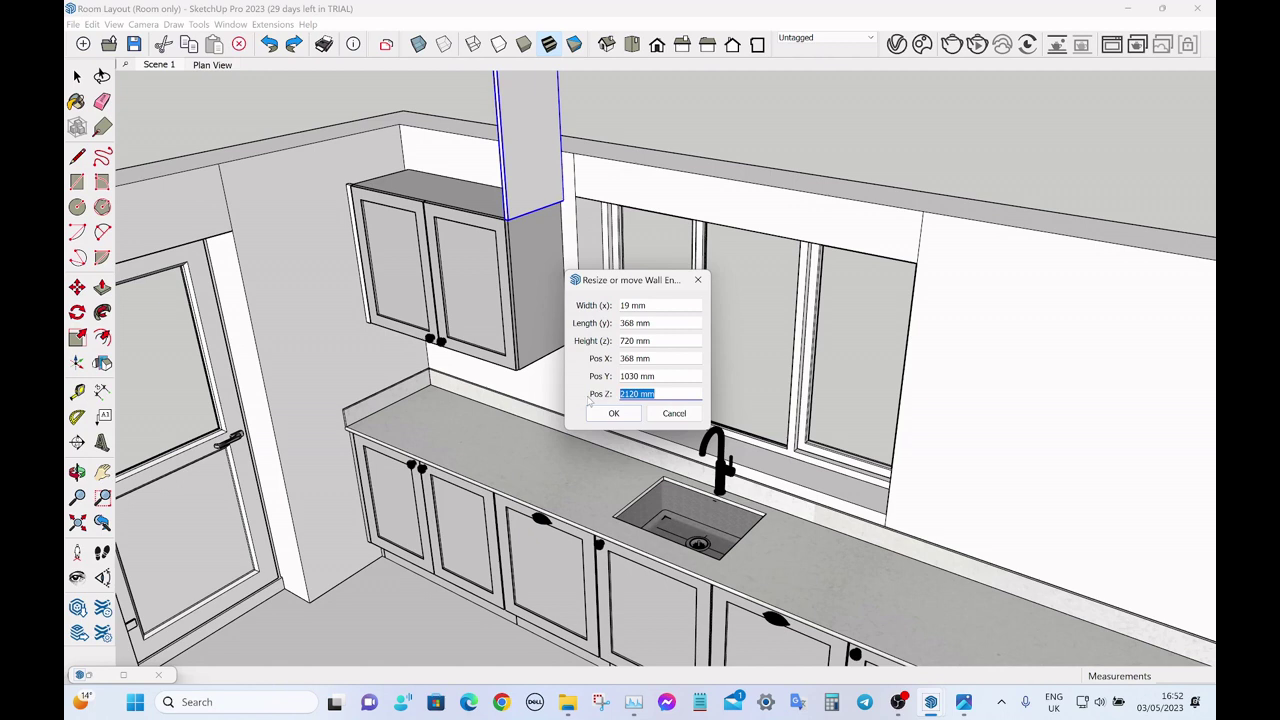
key(Return)
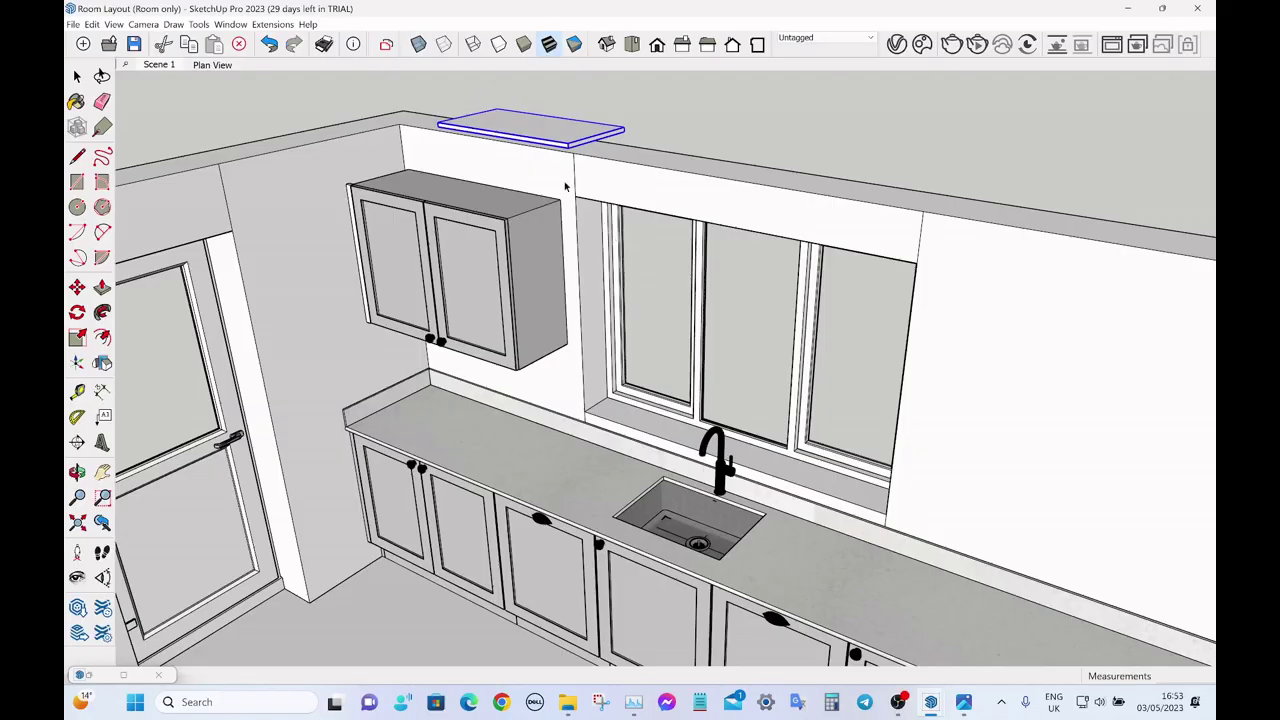
key(ctrl+z)
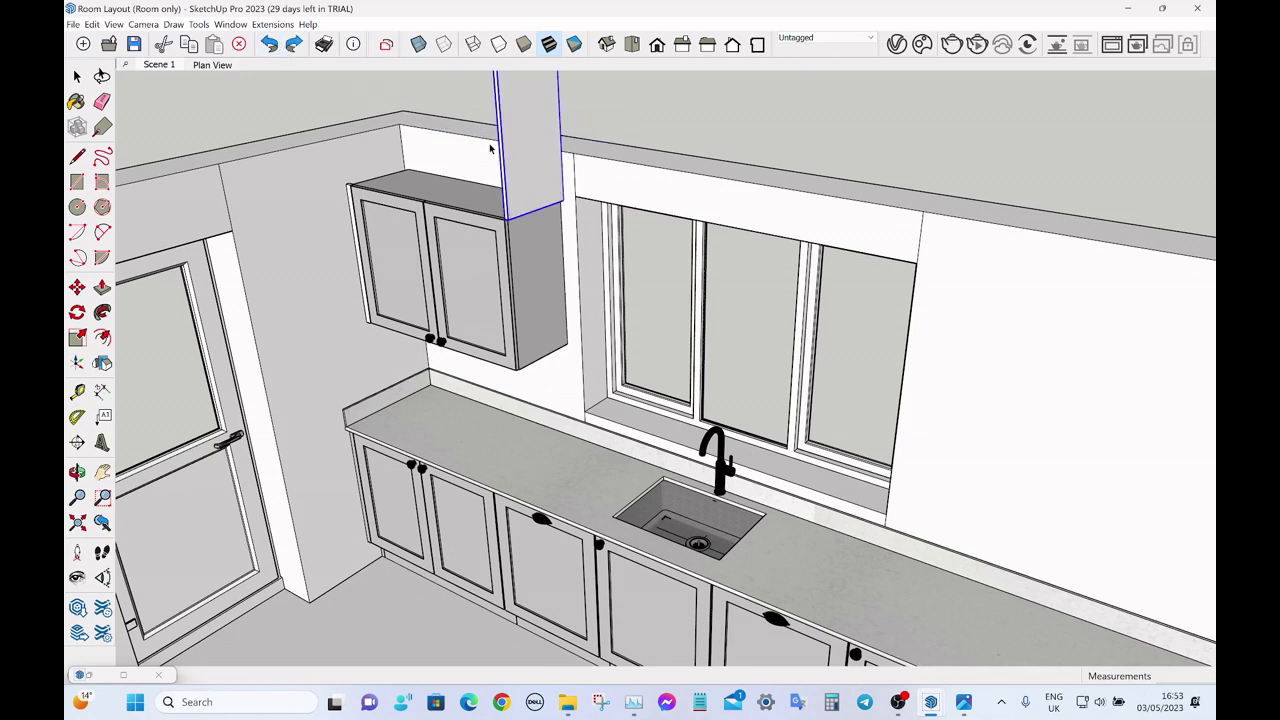
click(515, 160)
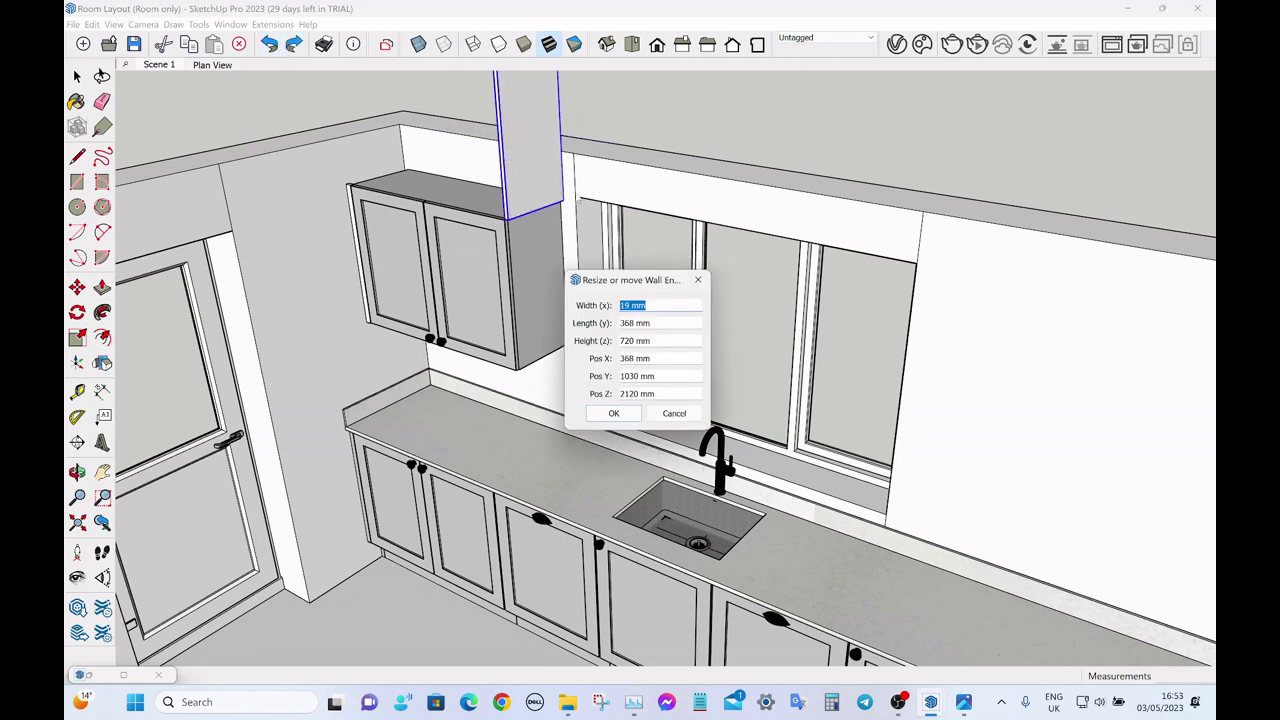
click(661, 393)
drag(662, 394, 612, 394)
text(140)
key(Return)
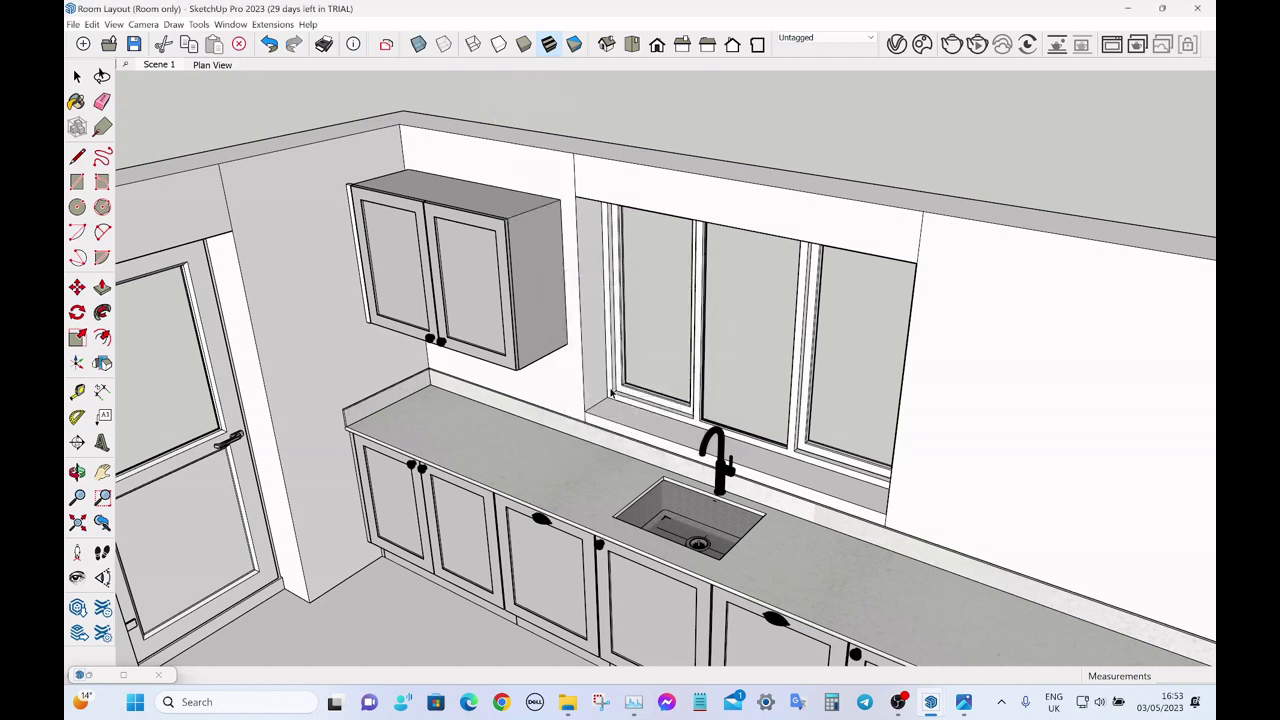
click(269, 44)
- Set the Z position of the panel standing above the wall cabinet to 1400 mm
key(space)
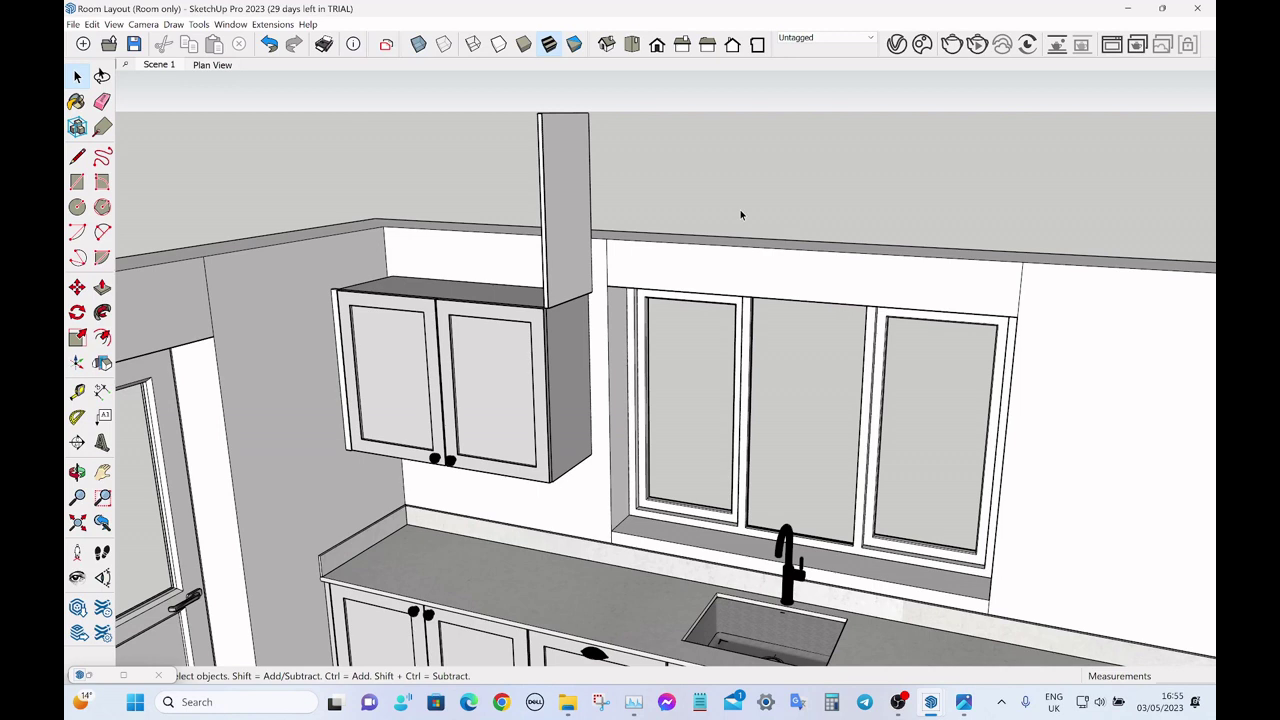
key(r)
click(573, 210)
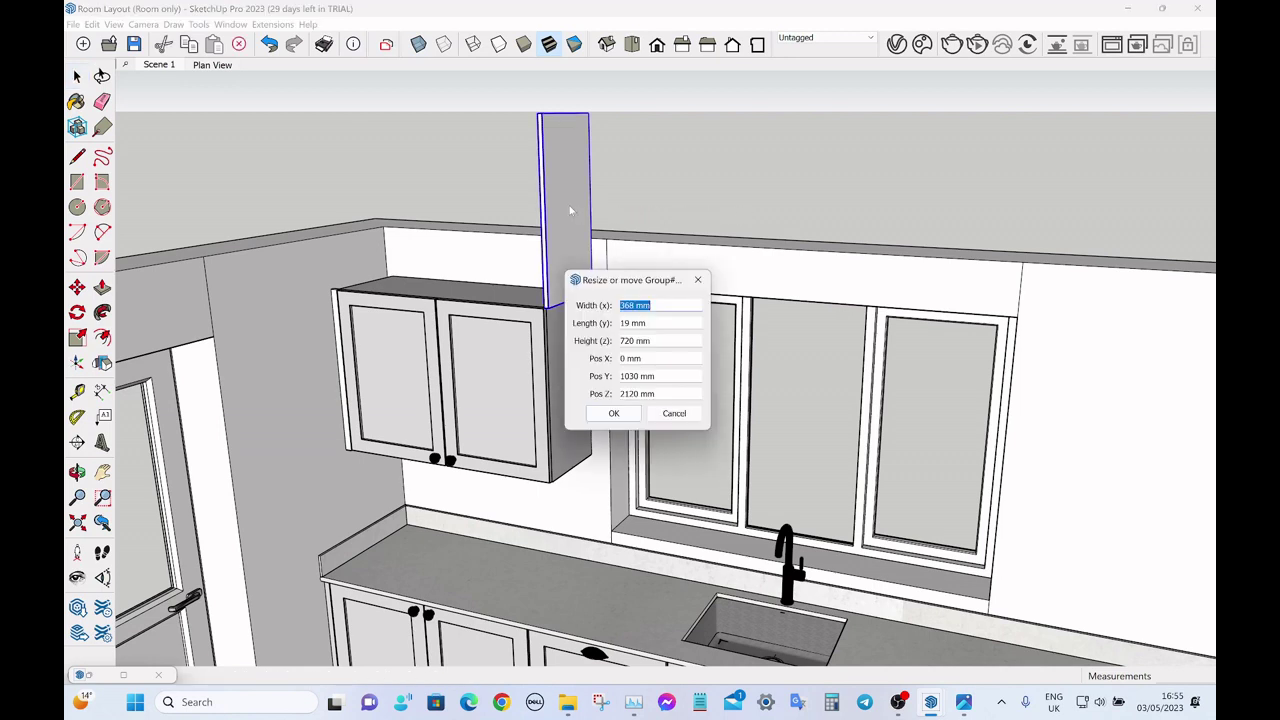
triple_click(647, 396)
text(1400)
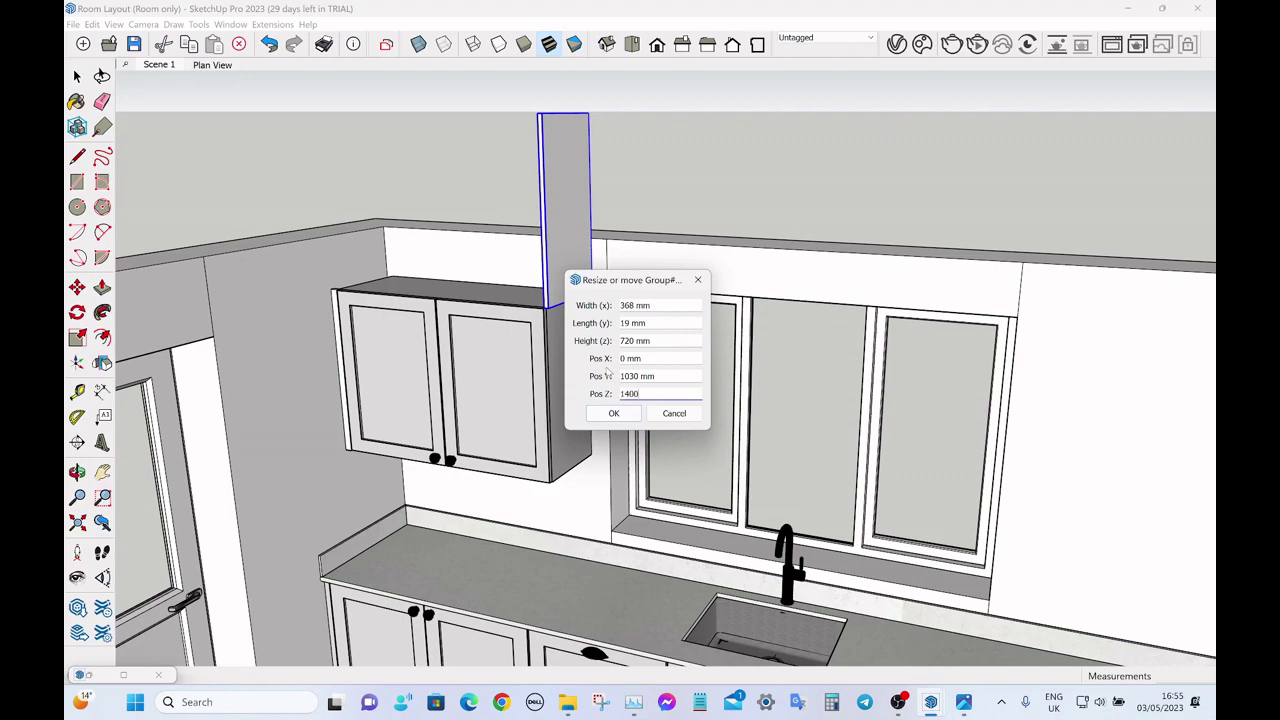
key(Return)
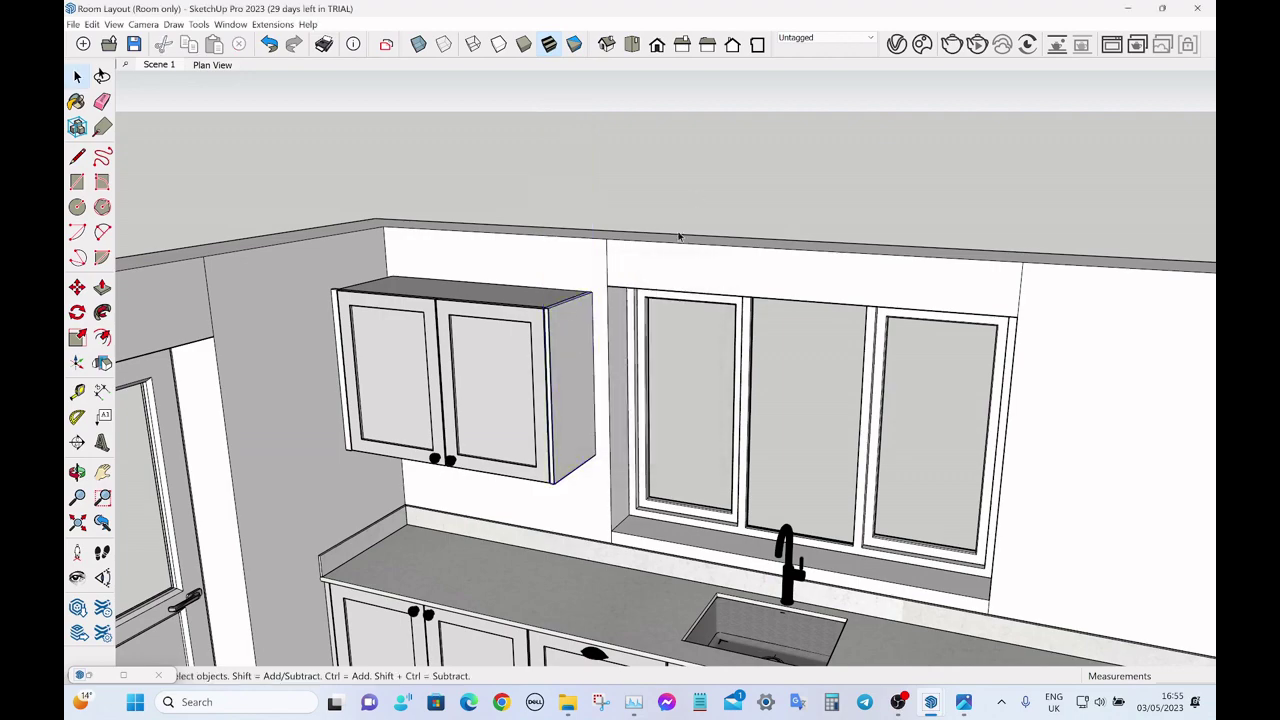
- Save the kitchen model
scroll(481, 316, down, 5)
middle_drag(481, 316, 612, 384)
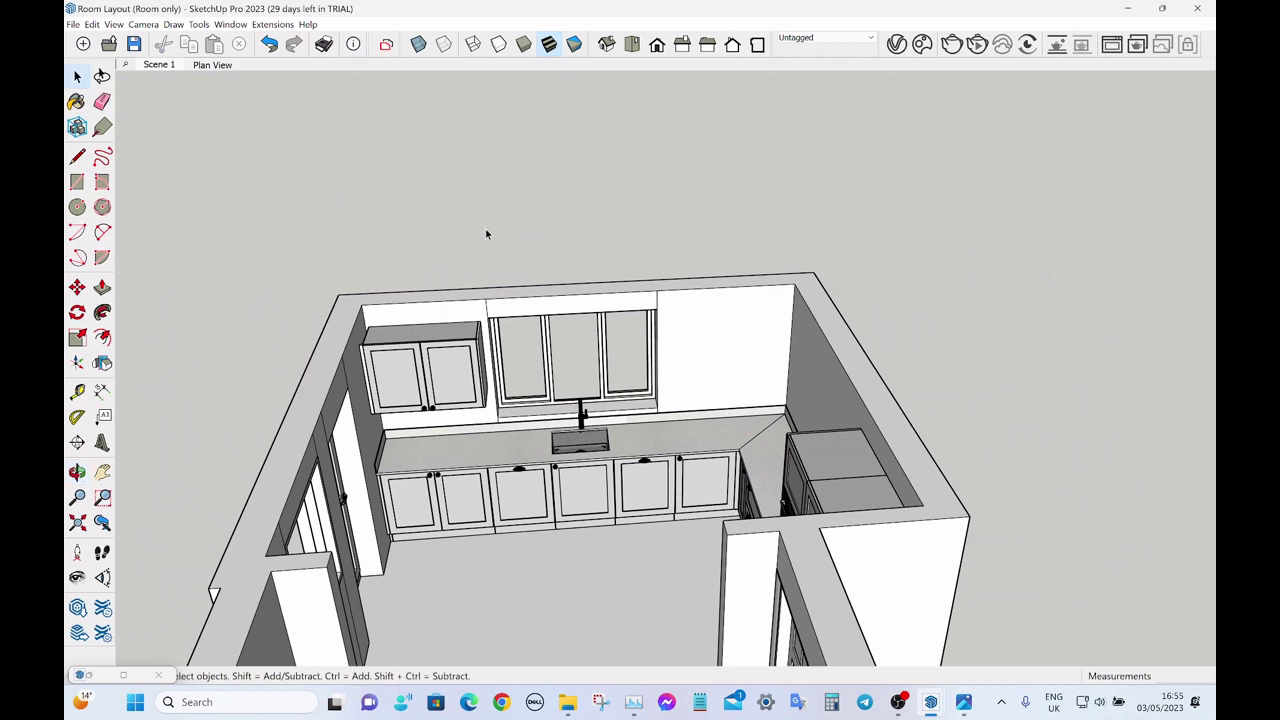
click(133, 44)
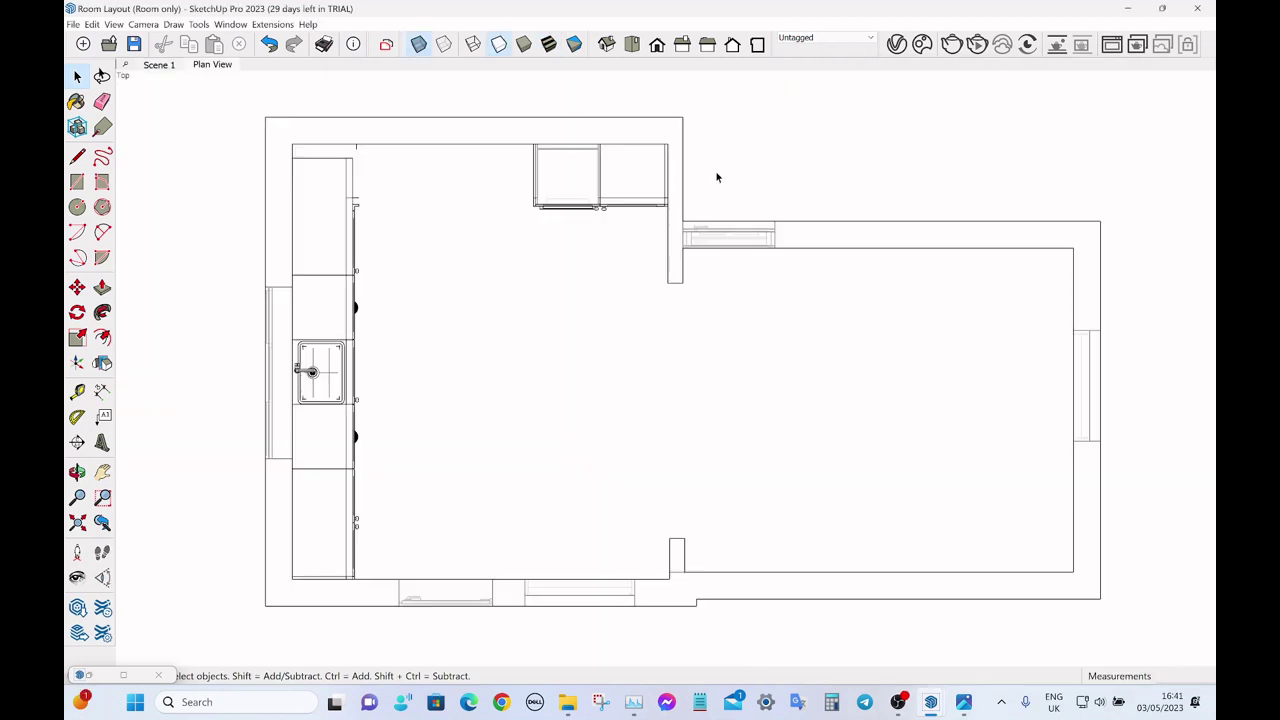
- Measure the distance in plan from the corner post of the sink run to the end panel of the tall units
scroll(362, 205, up, 5)
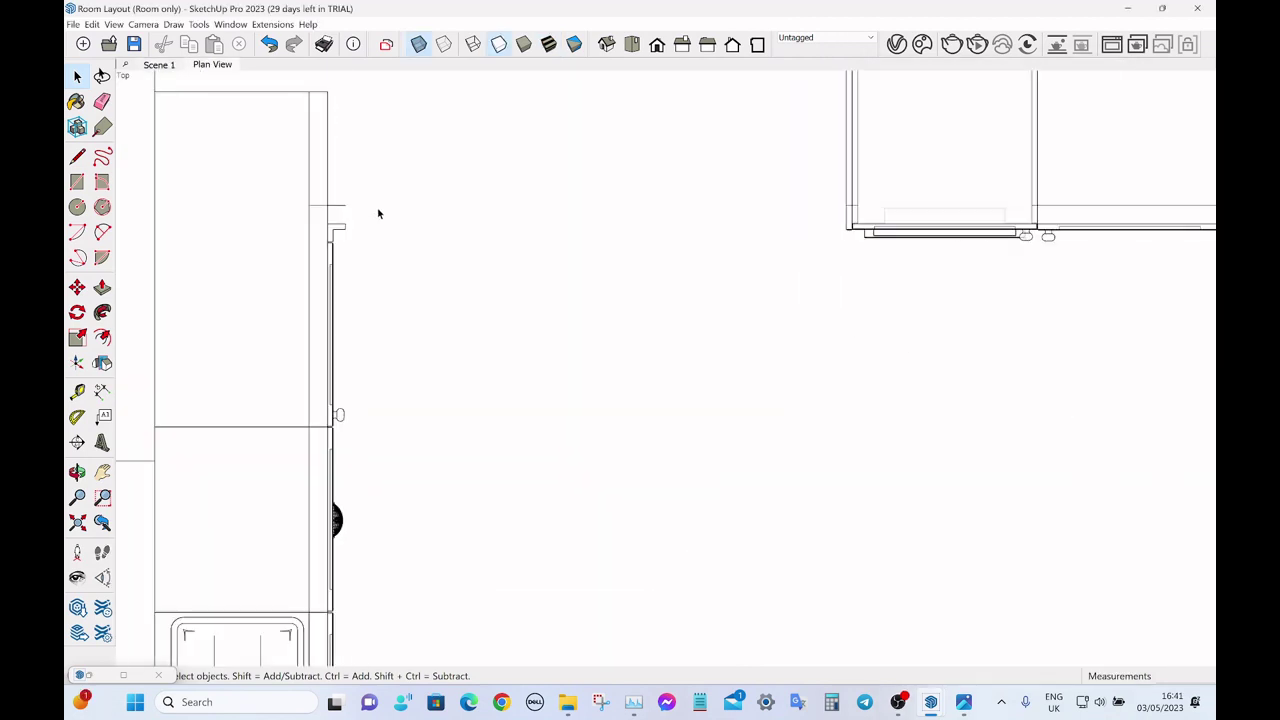
key(t)
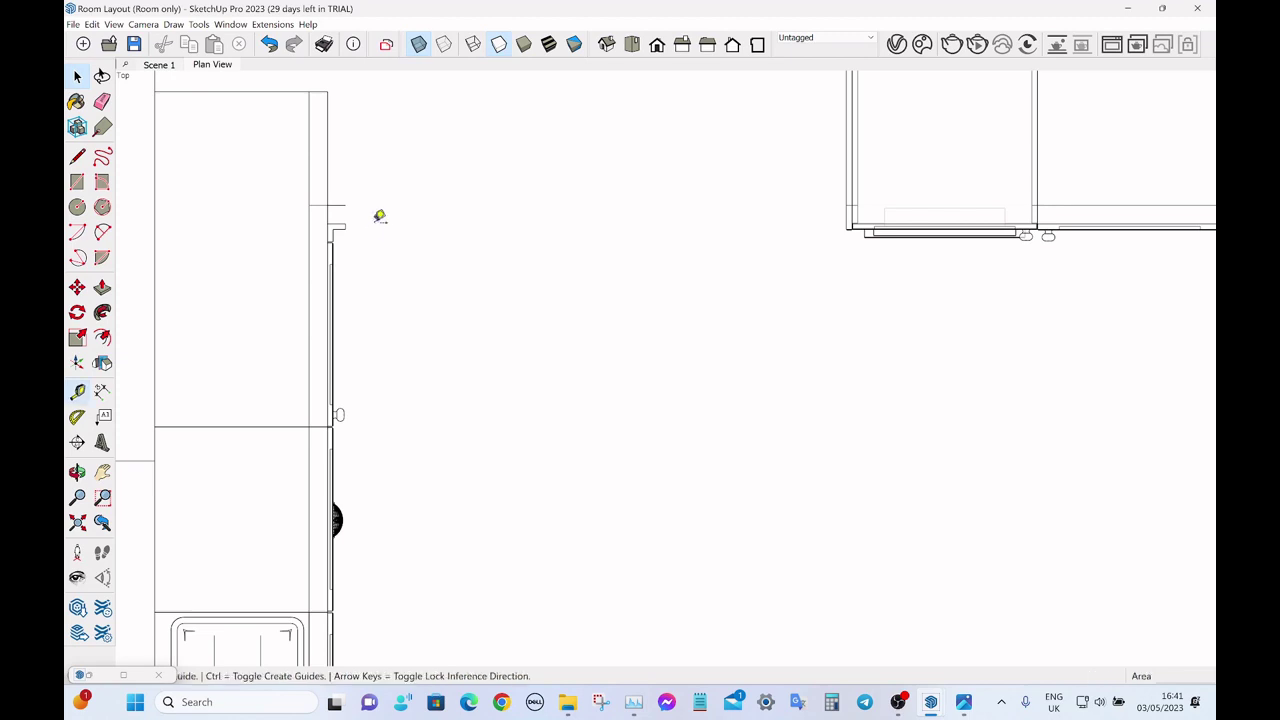
click(345, 205)
scroll(428, 204, down, 5)
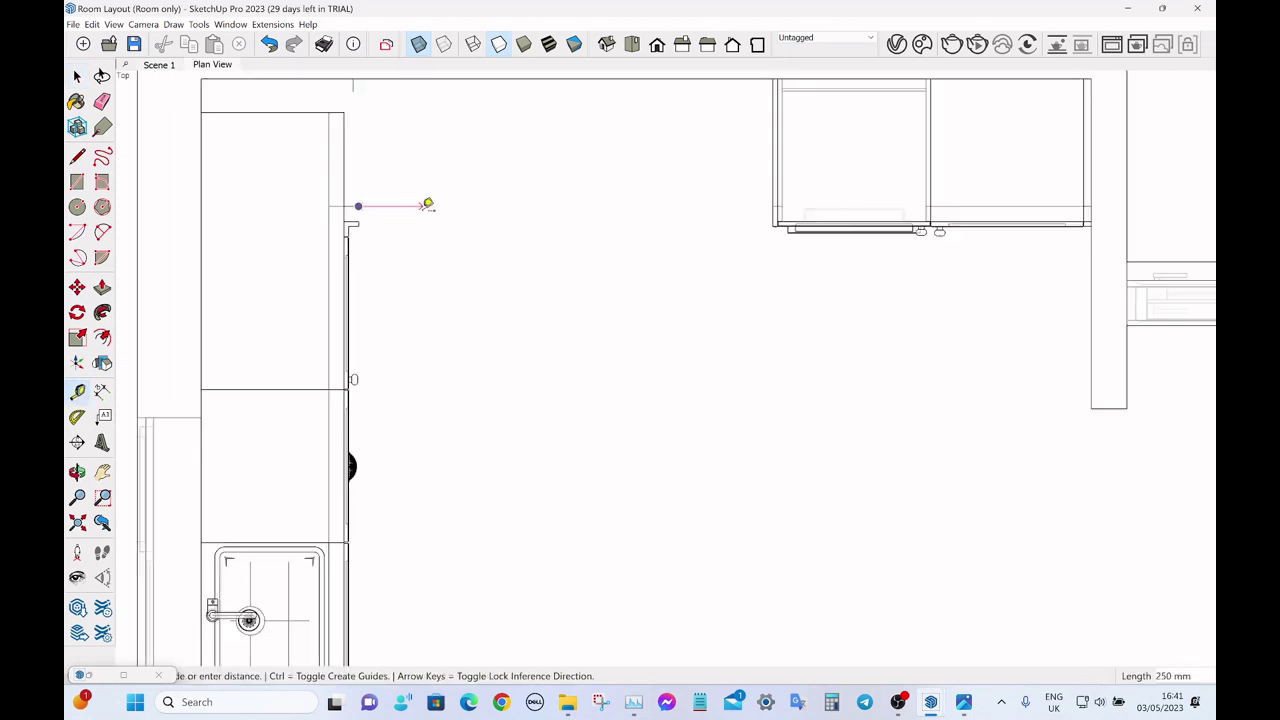
scroll(620, 133, up, 2)
scroll(620, 133, up, 4)
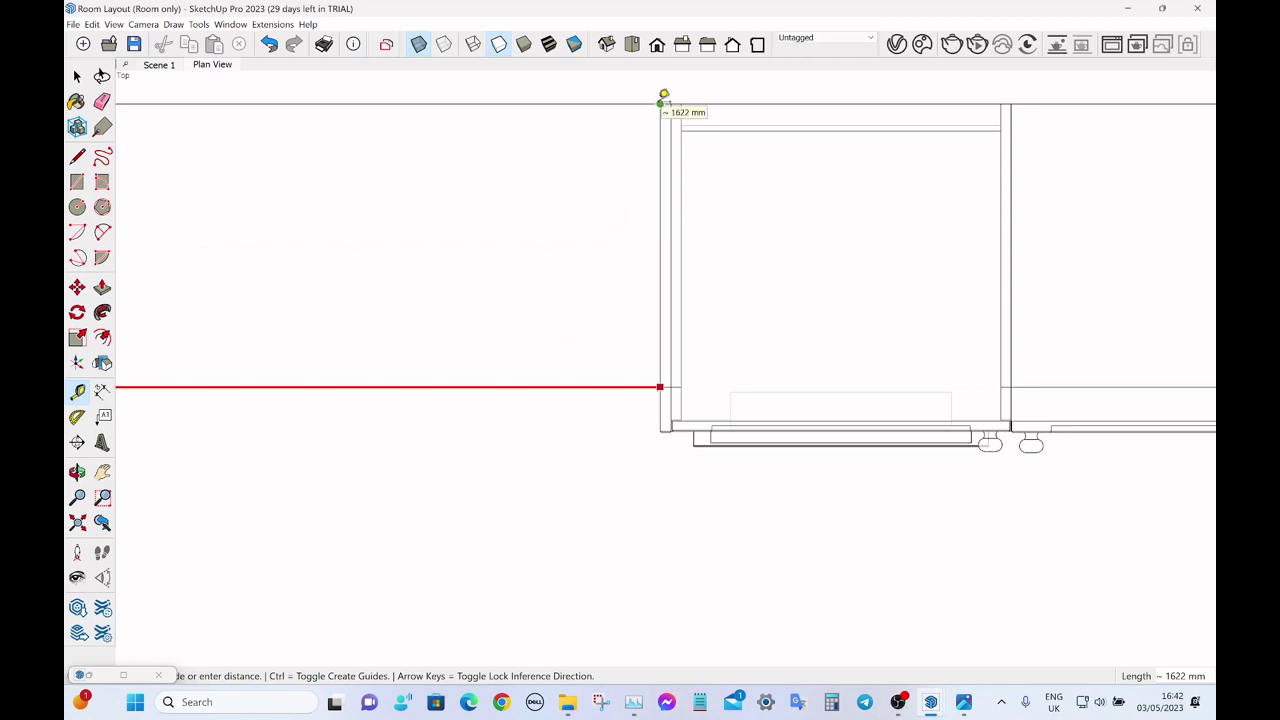
key(space)
- Select the two tall units with their outer end panel and move them slightly away from the filler at the side wall
scroll(660, 105, down, 5)
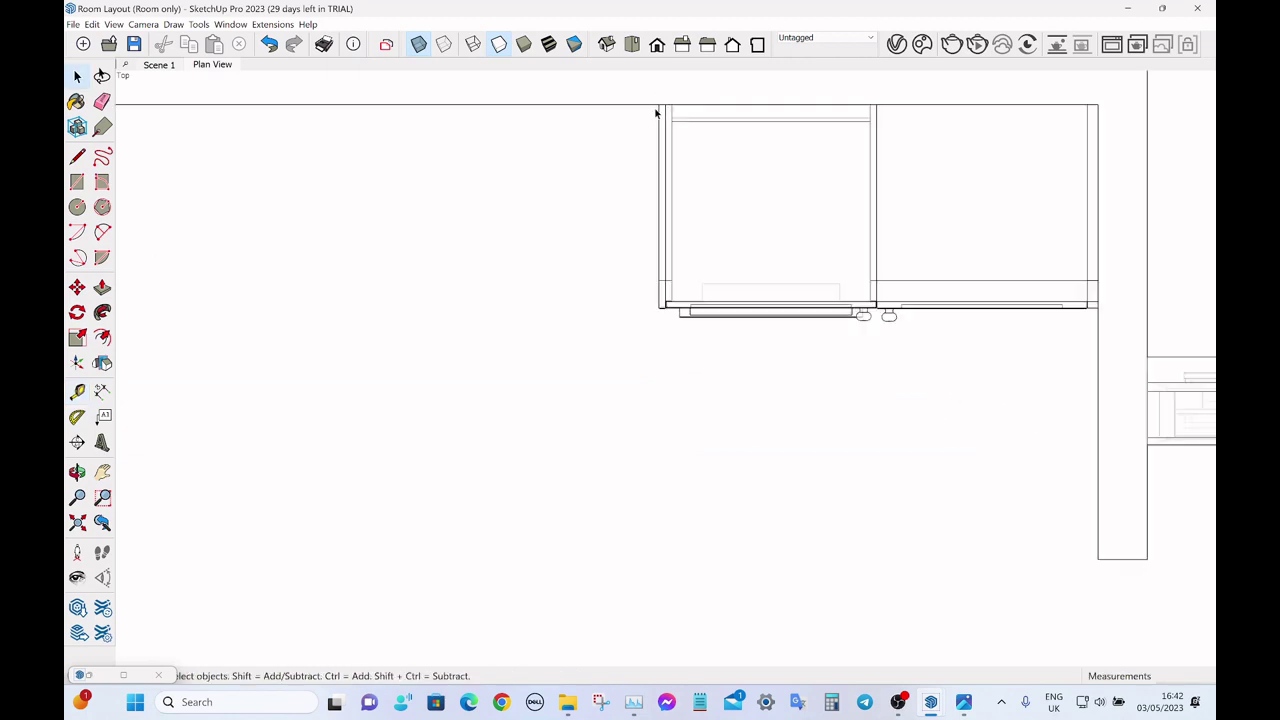
drag(599, 87, 874, 266)
key(m)
click(855, 251)
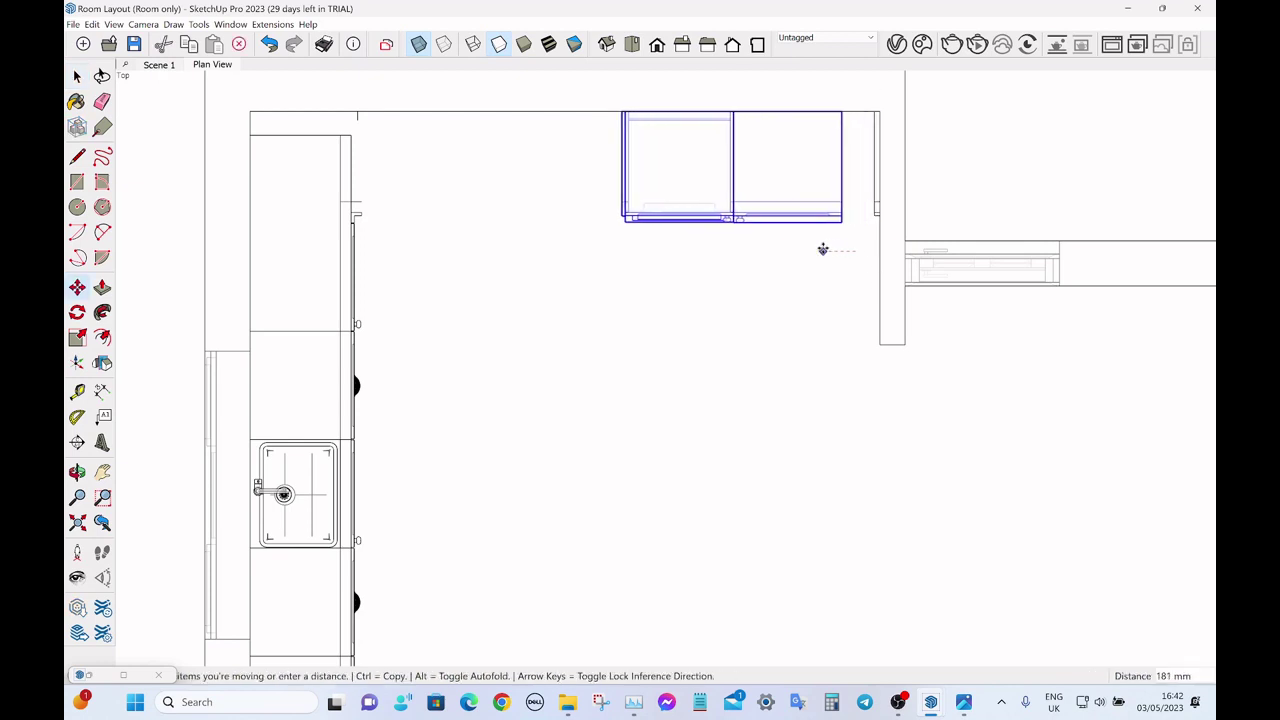
key(Escape)
key(space)
- Set the length (Y) of the tall filler at the side wall to 52 mm, closing the gap to the tall units
scroll(949, 209, up, 5)
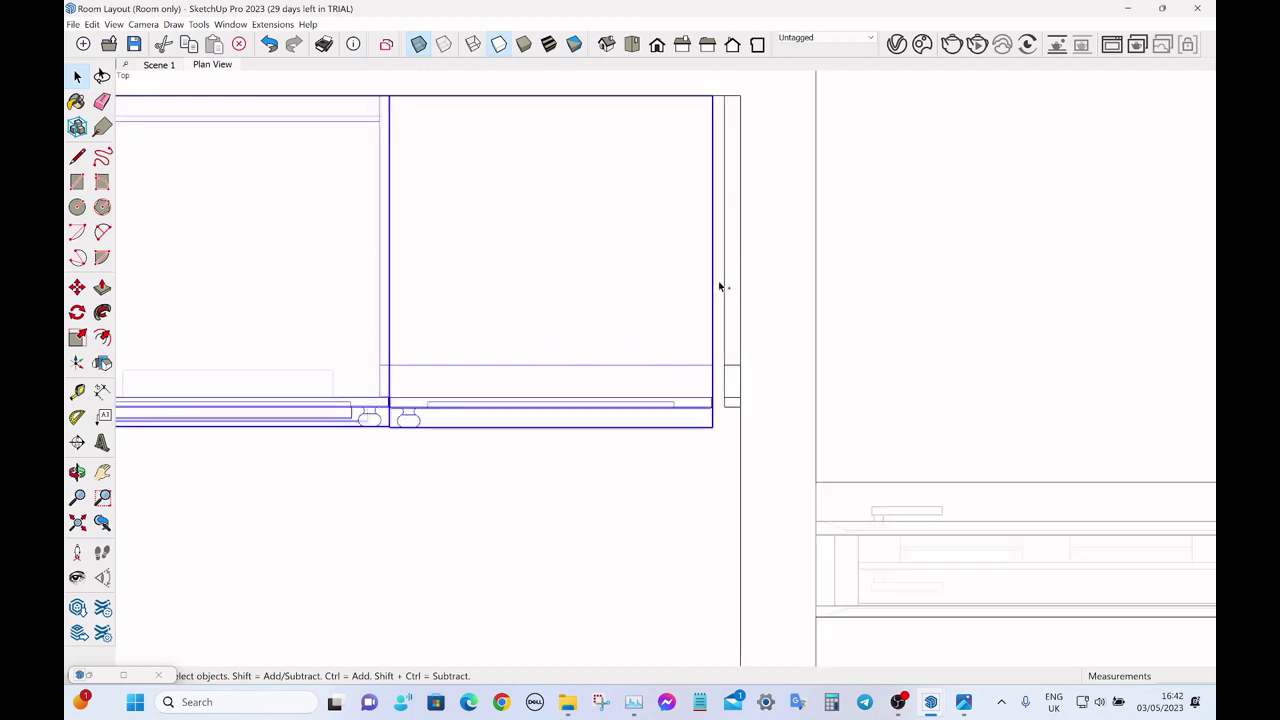
double_click(734, 340)
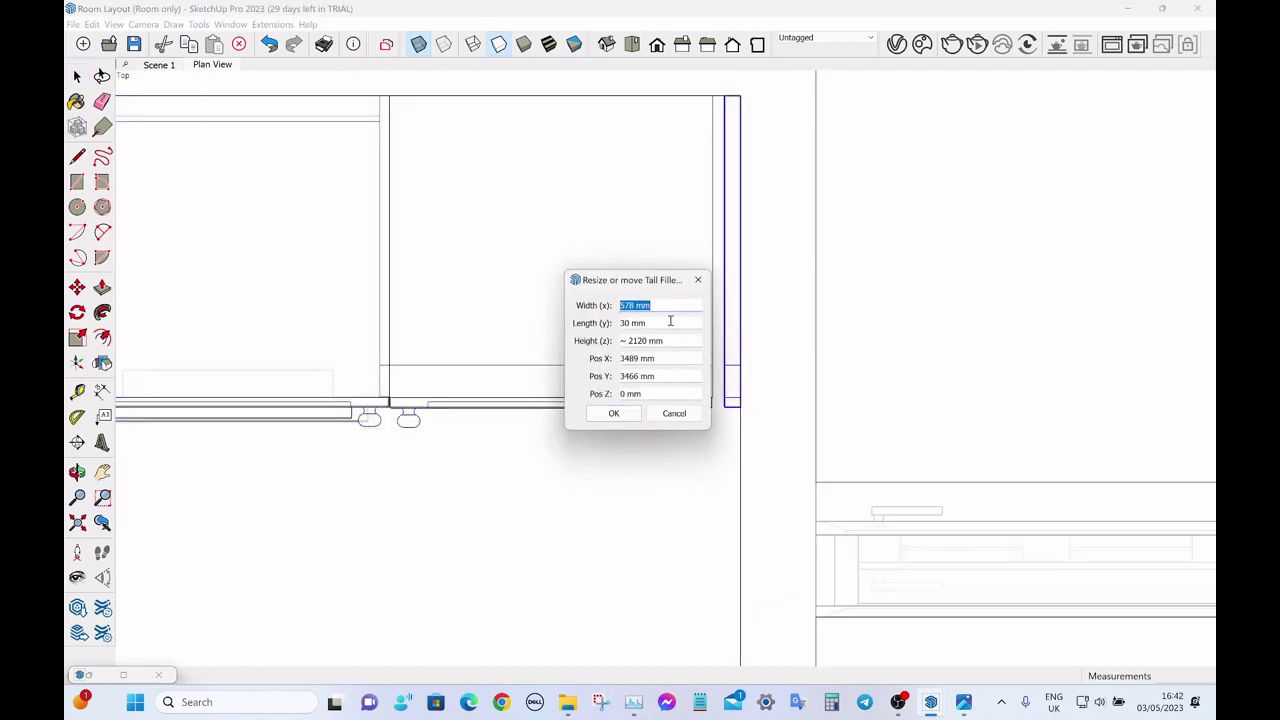
drag(670, 322, 617, 323)
text(52)
key(Return)
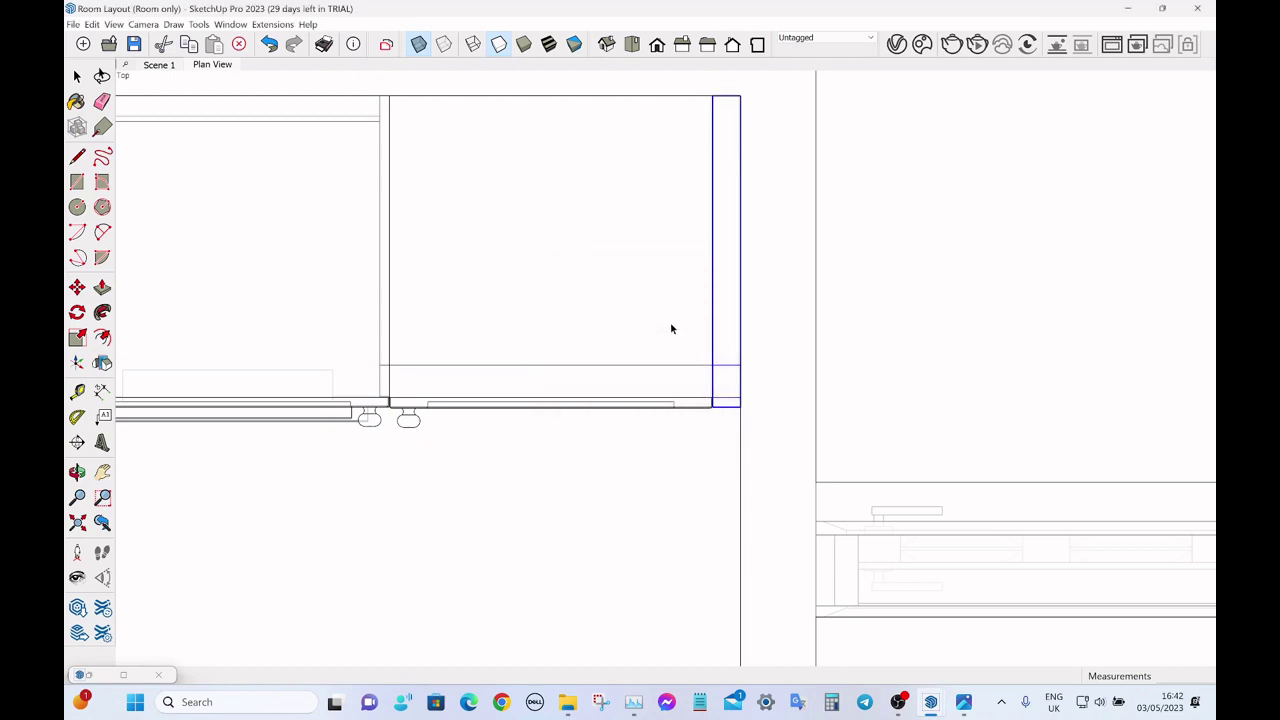
key(space)
click(810, 401)
middle_drag(810, 401, 872, 300)
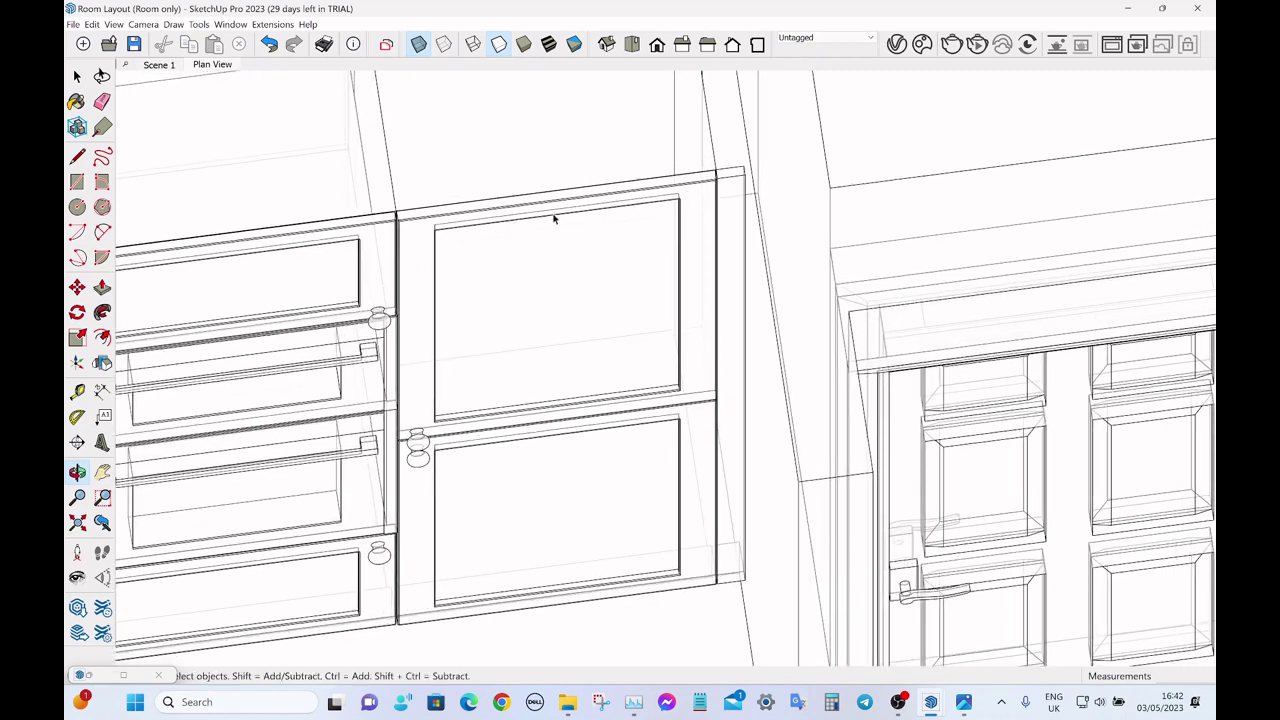
- Measure the distance in plan view from the sink run's corner post to the tall units' end panel
click(212, 65)
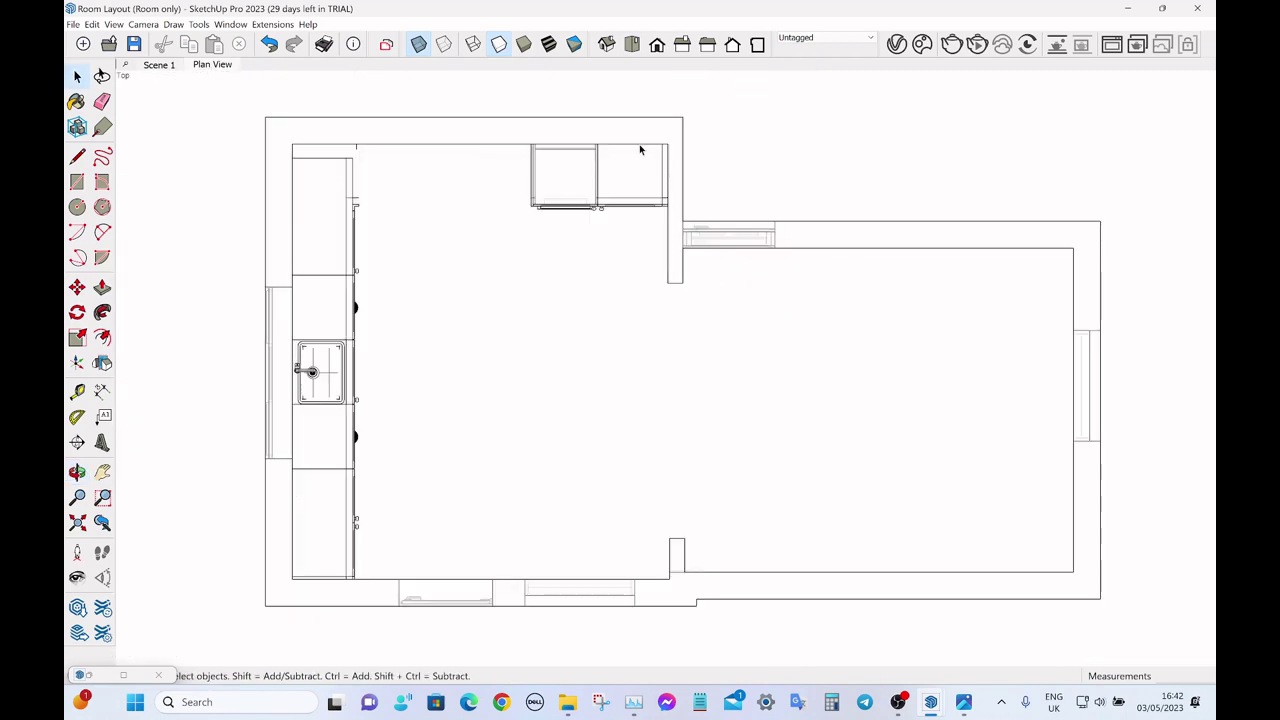
scroll(461, 158, up, 4)
key(t)
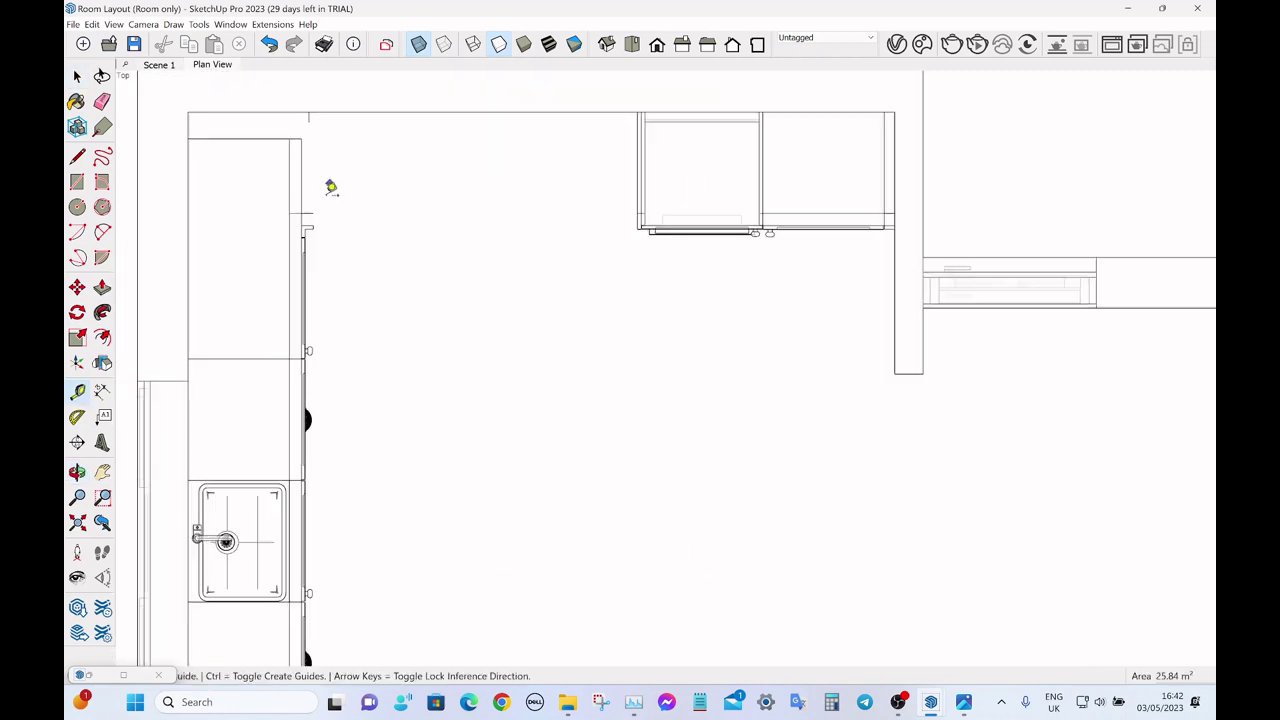
click(313, 213)
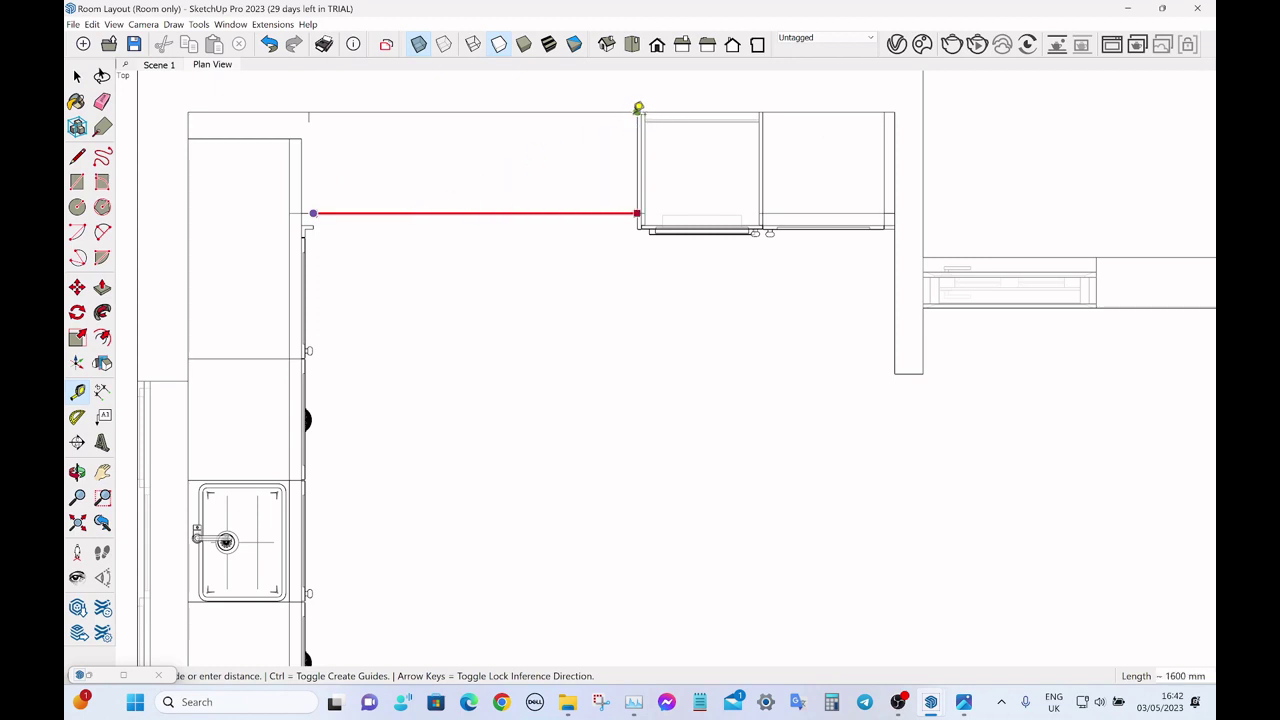
key(space)
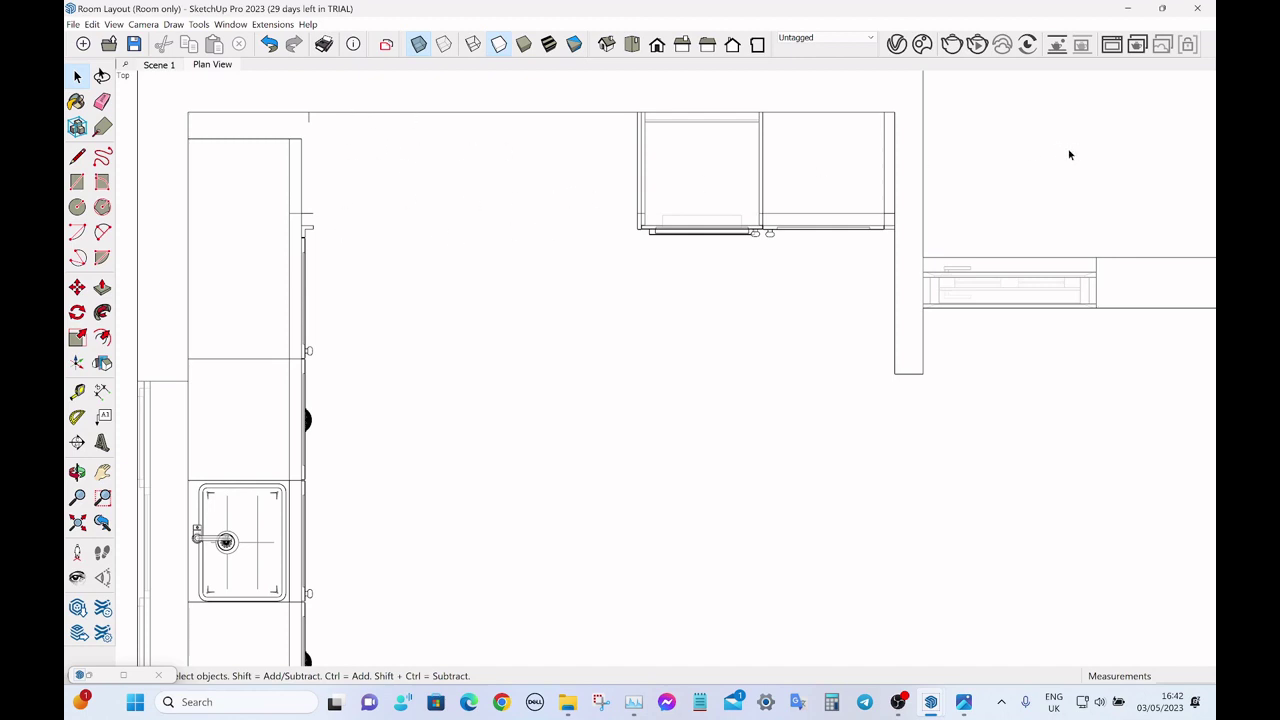
- Insert a Base 1 Door 300mm cabinet from the Full Height Doors base cabinets, placing it in the open floor area
click(89, 676)
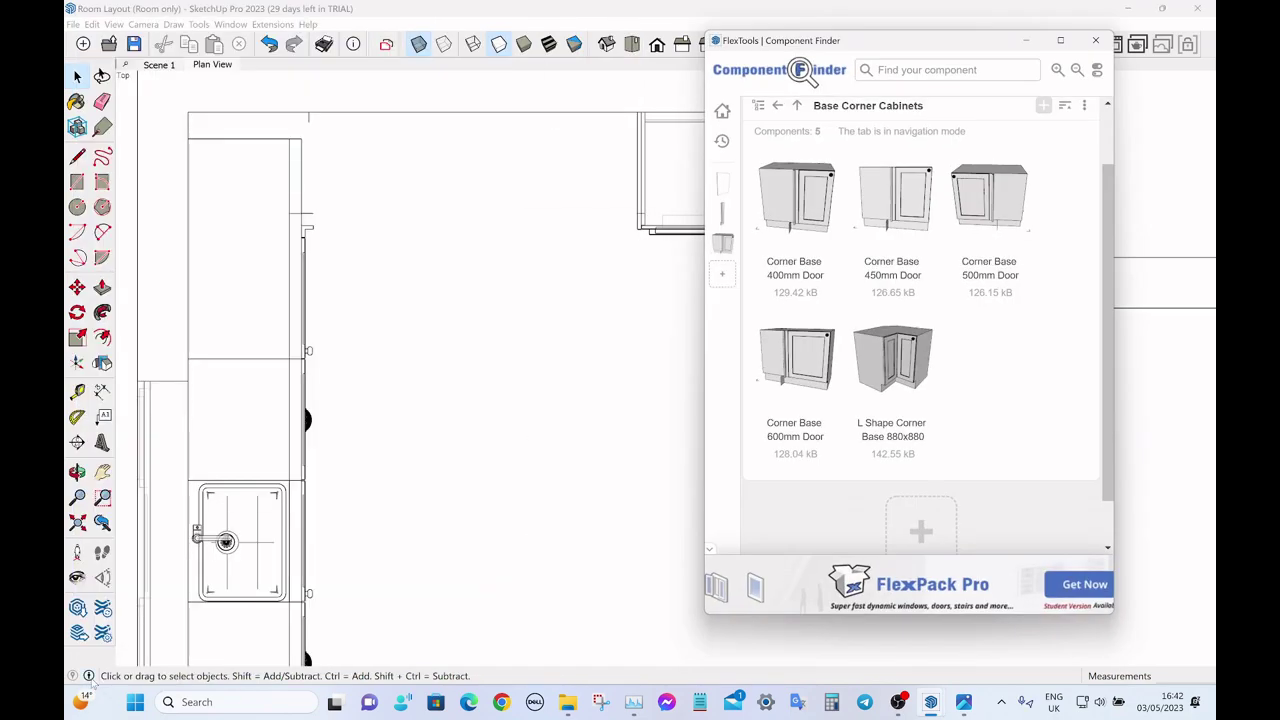
click(798, 106)
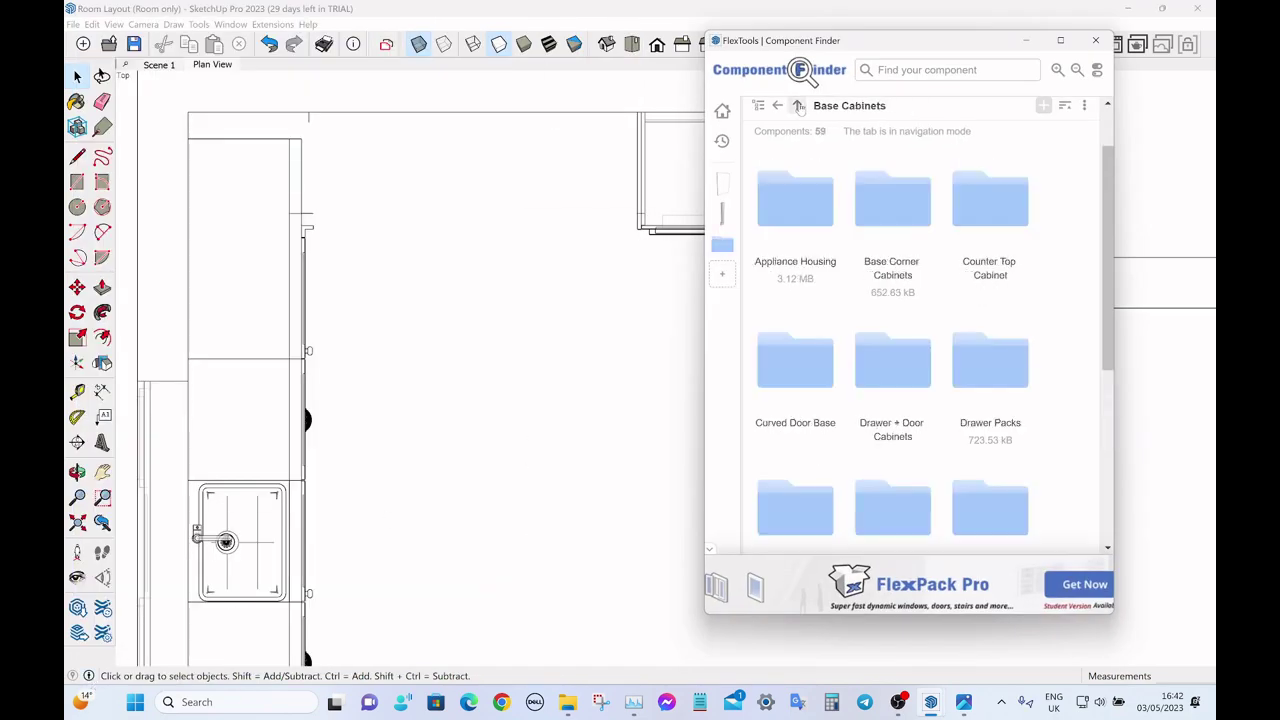
scroll(795, 370, down, 3)
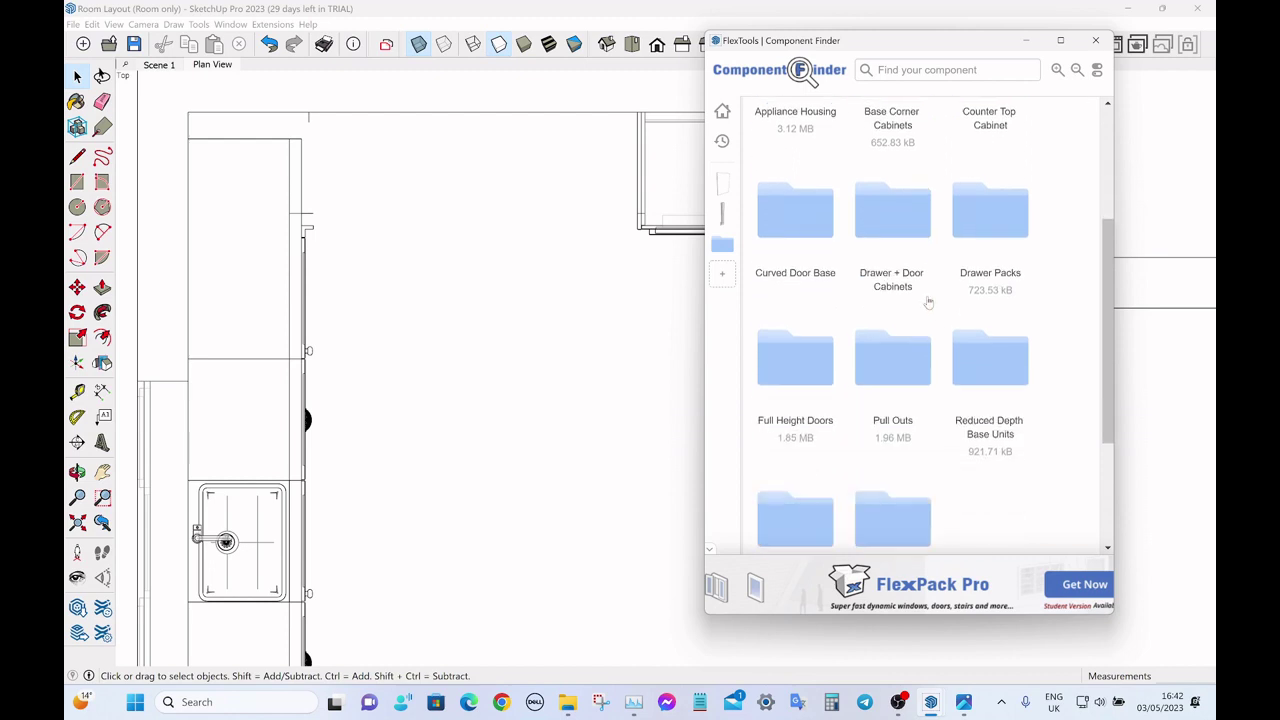
click(795, 370)
scroll(941, 320, up, 3)
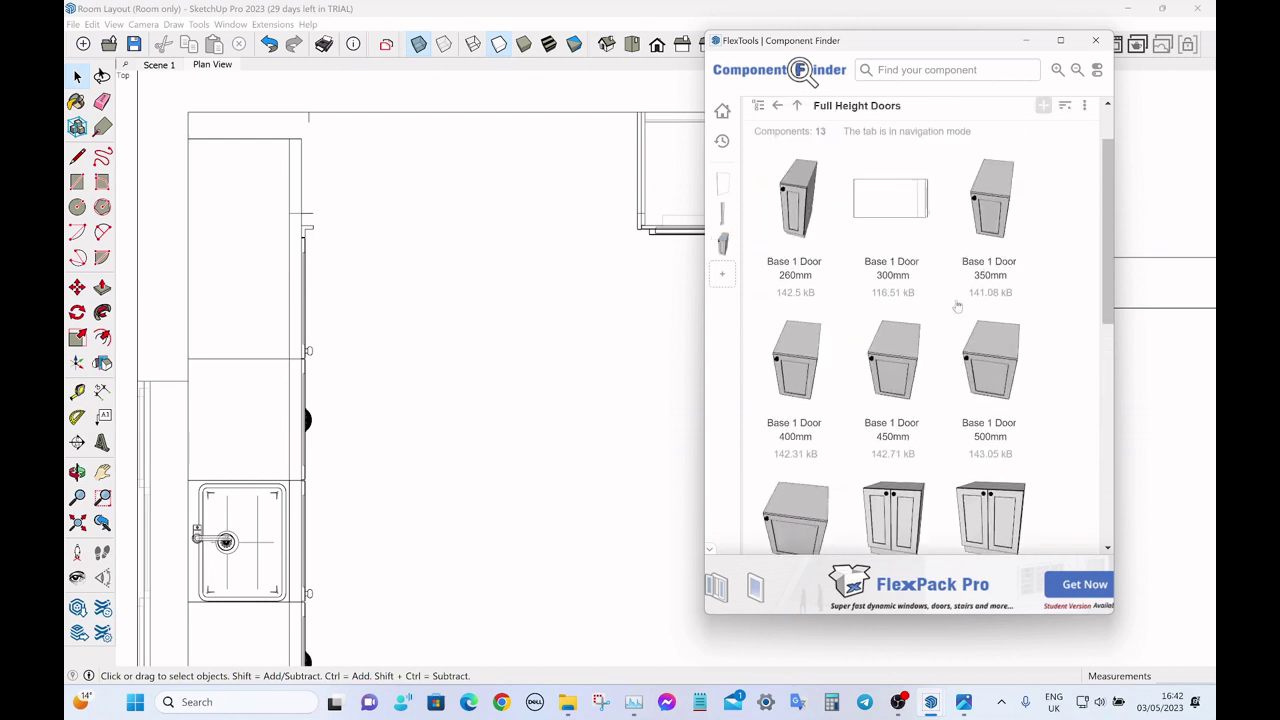
click(892, 204)
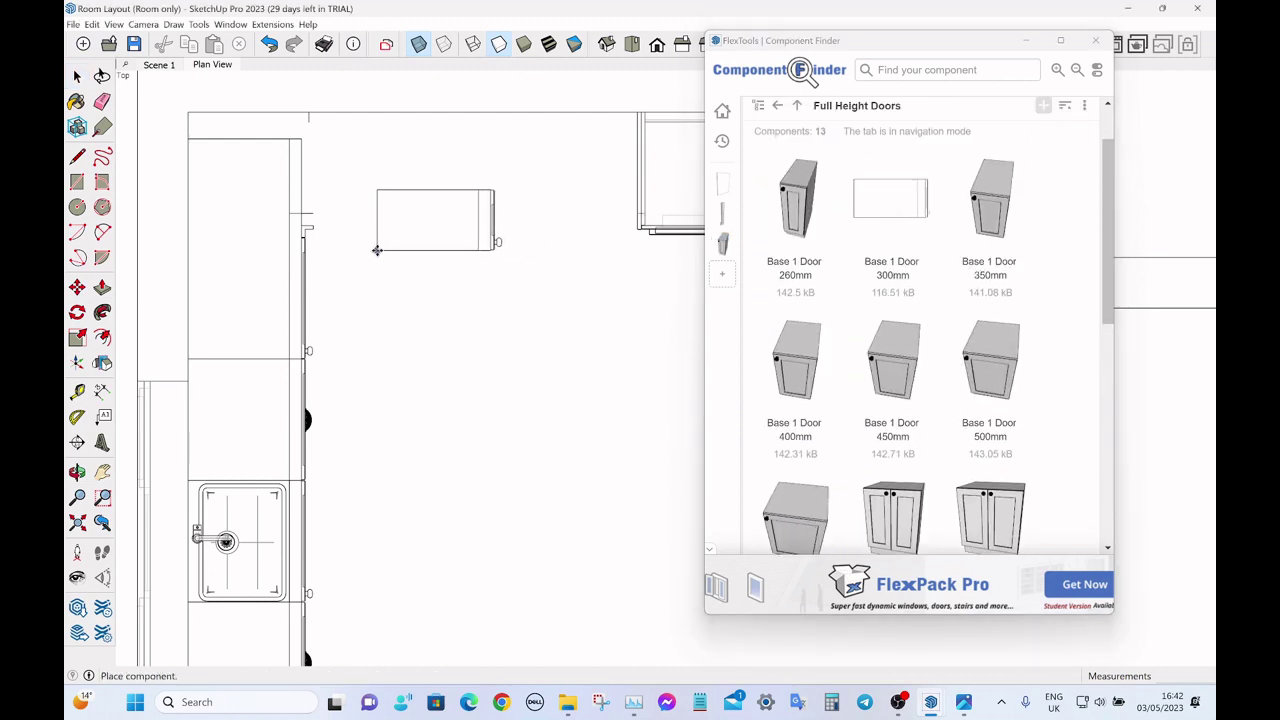
click(377, 250)
key(space)
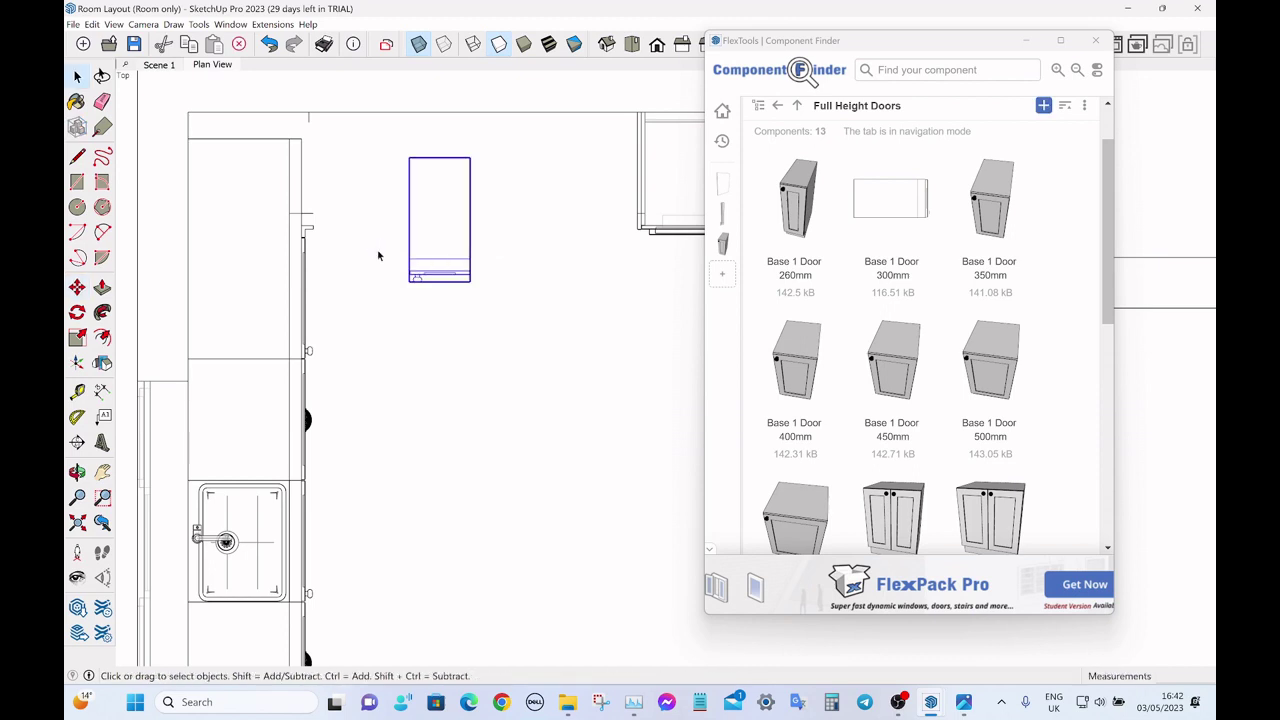
- Move the 300 mm base cabinet against the back wall and flush with the corner post
key(m)
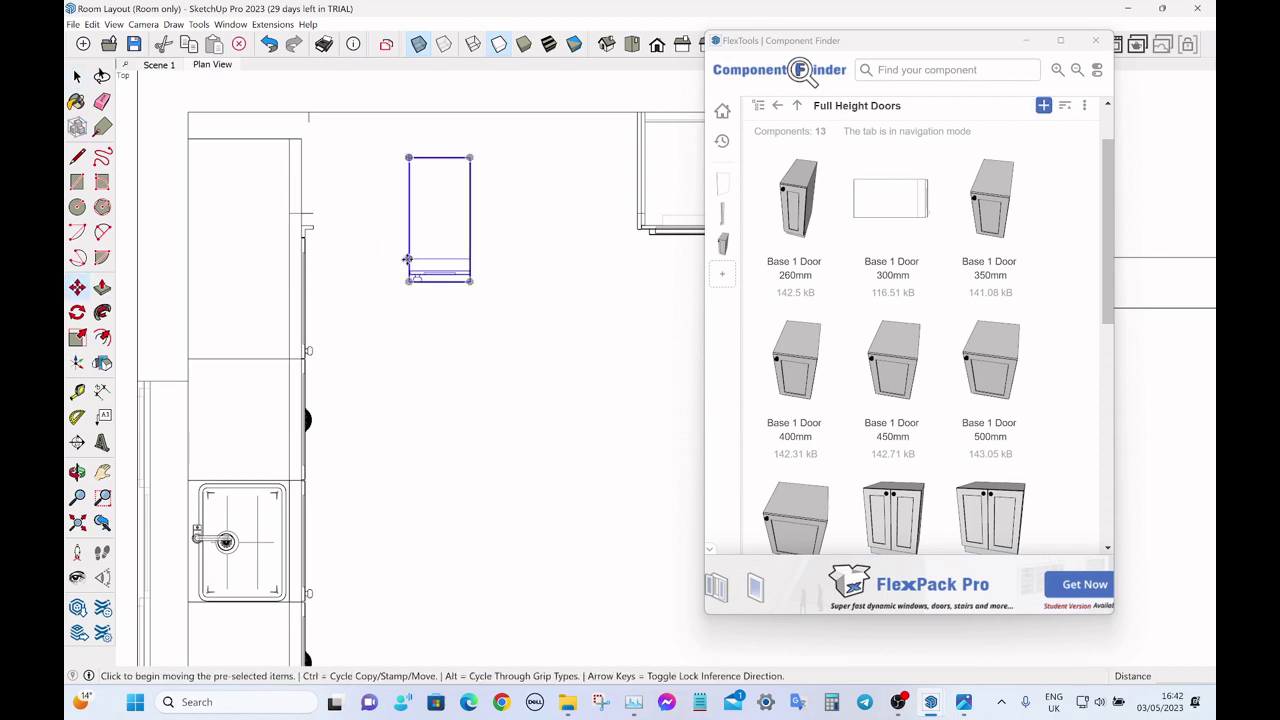
click(408, 258)
click(310, 213)
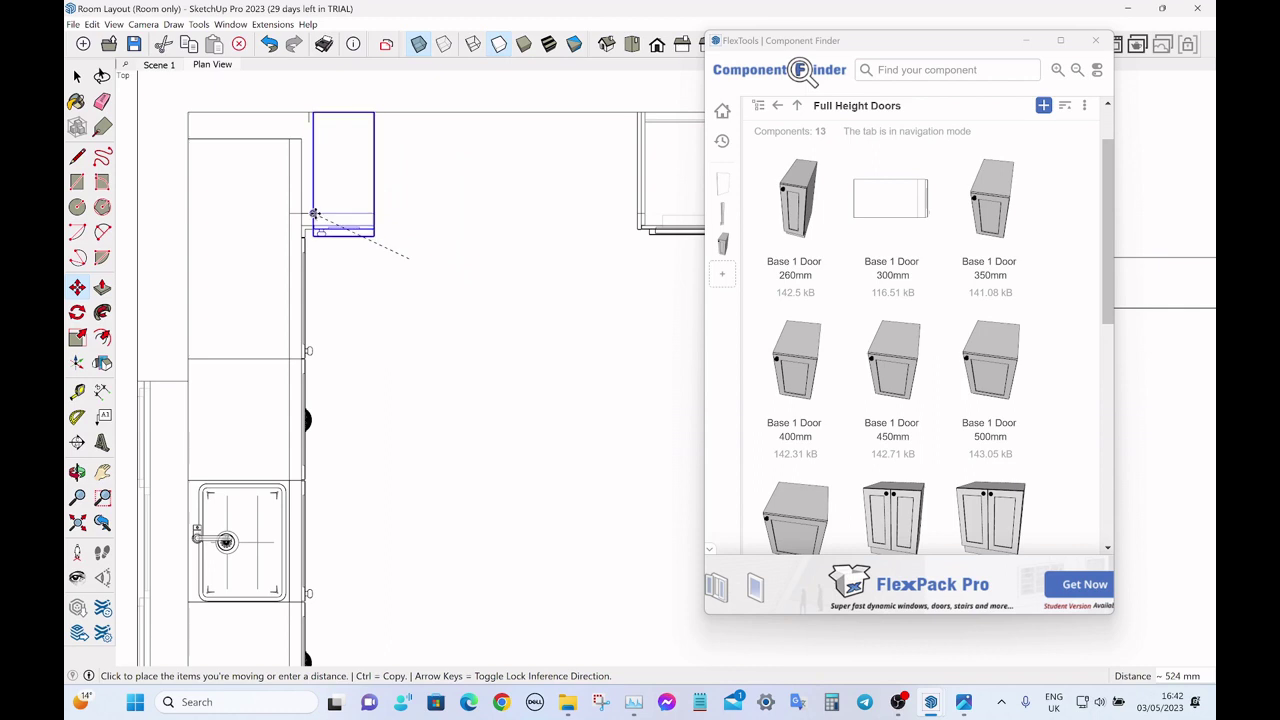
key(space)
click(362, 247)
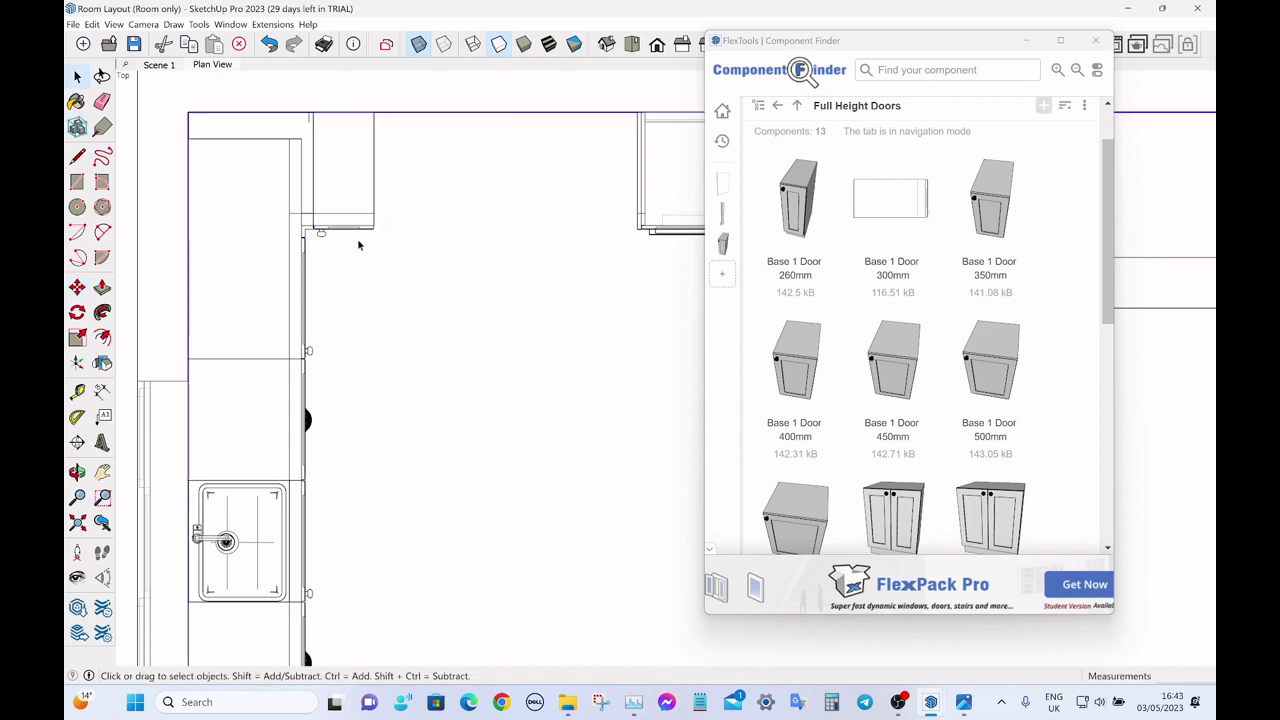
- Flip the 300 mm base cabinet sideways to put its door knob on the side away from the corner
click(329, 237)
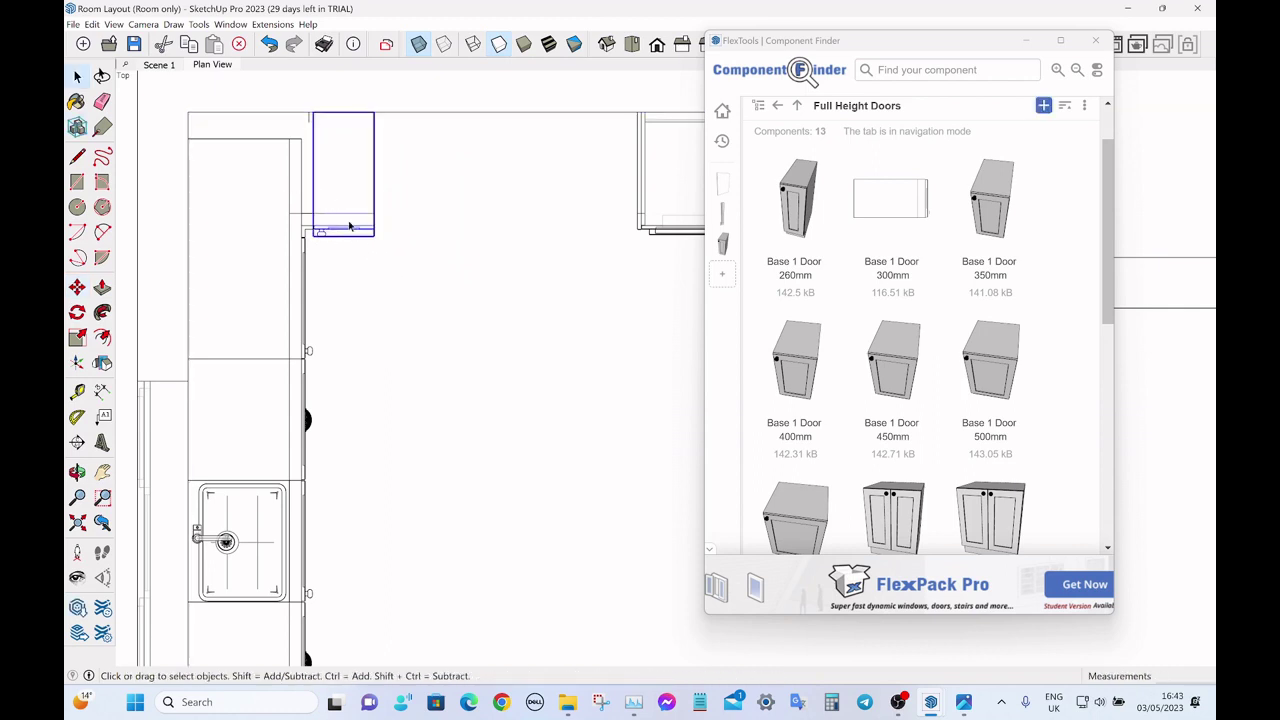
click(102, 363)
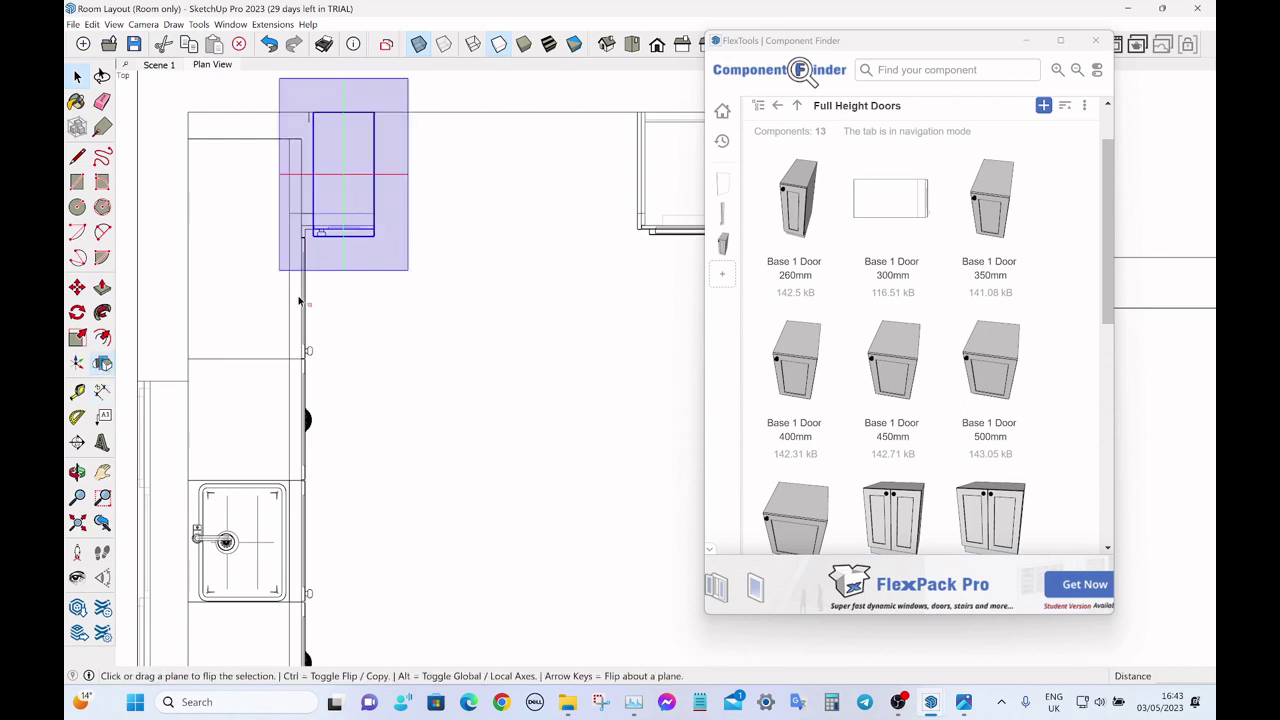
click(345, 264)
key(space)
click(192, 108)
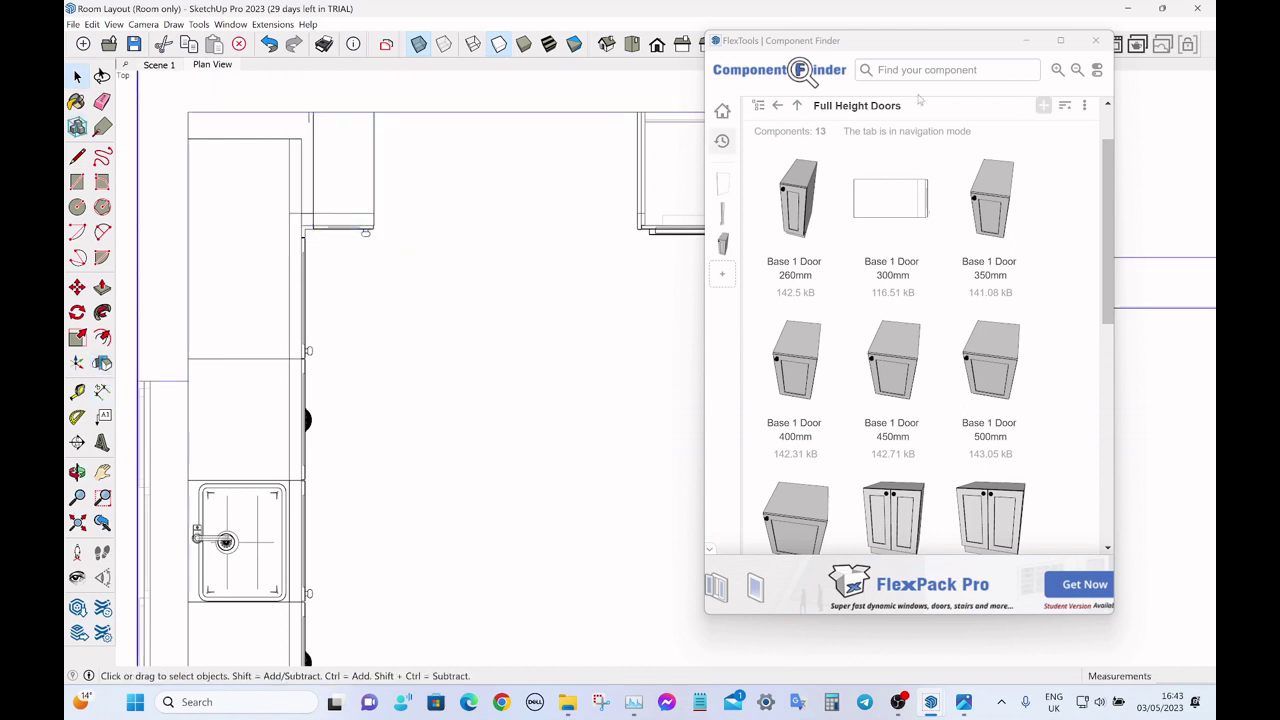
- Insert a Base 2 Pan Drawers 1000mm cabinet from the Base Cabinets library into the open floor area
scroll(860, 185, up, 1)
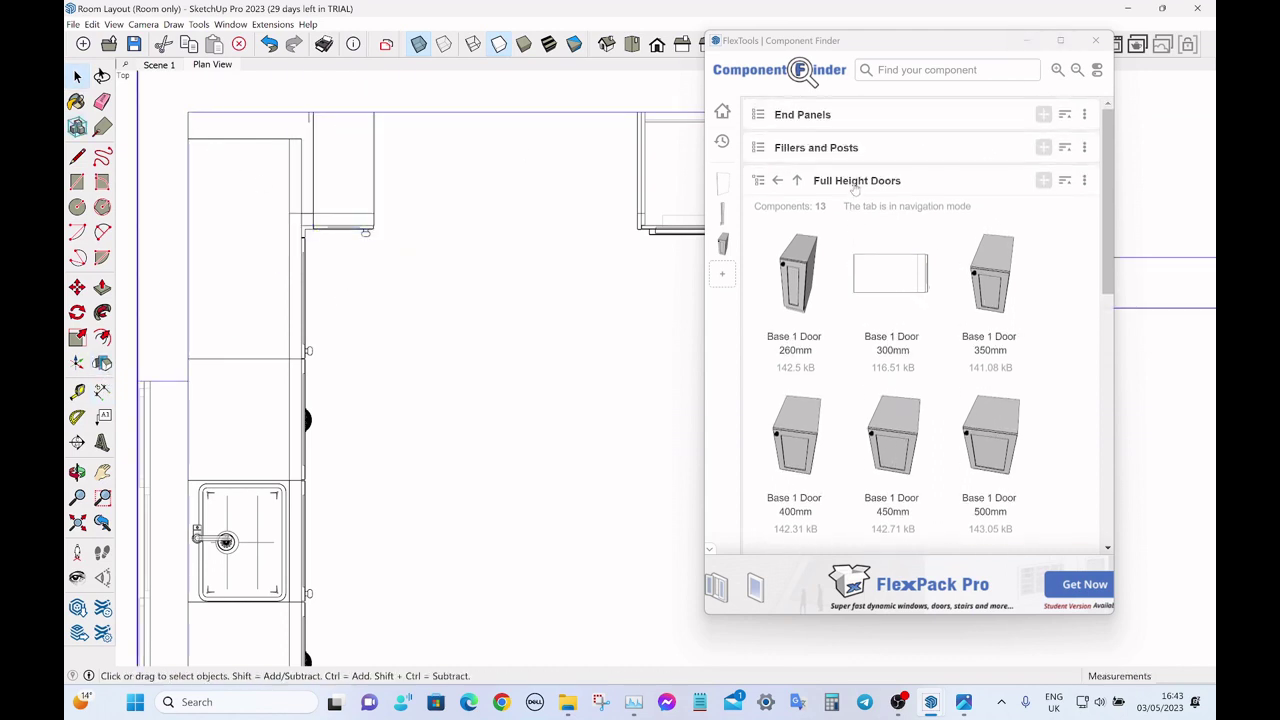
click(797, 181)
scroll(990, 284, down, 1)
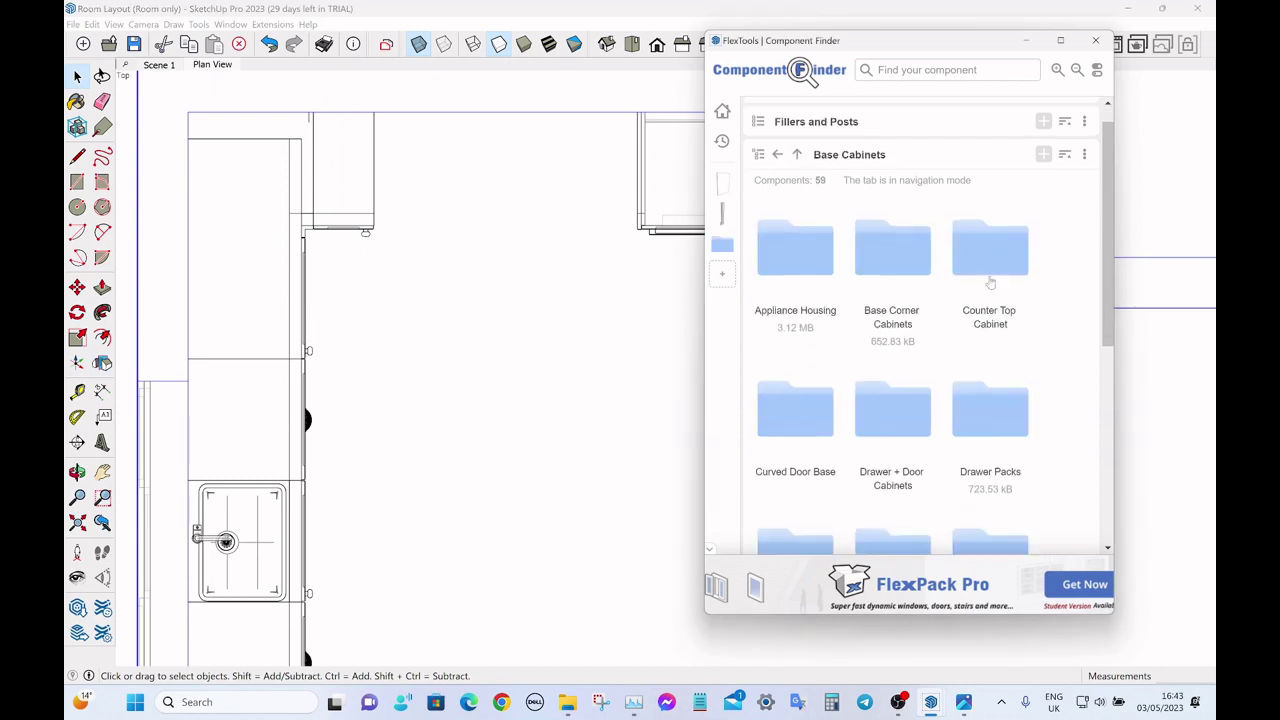
scroll(990, 284, down, 2)
click(990, 280)
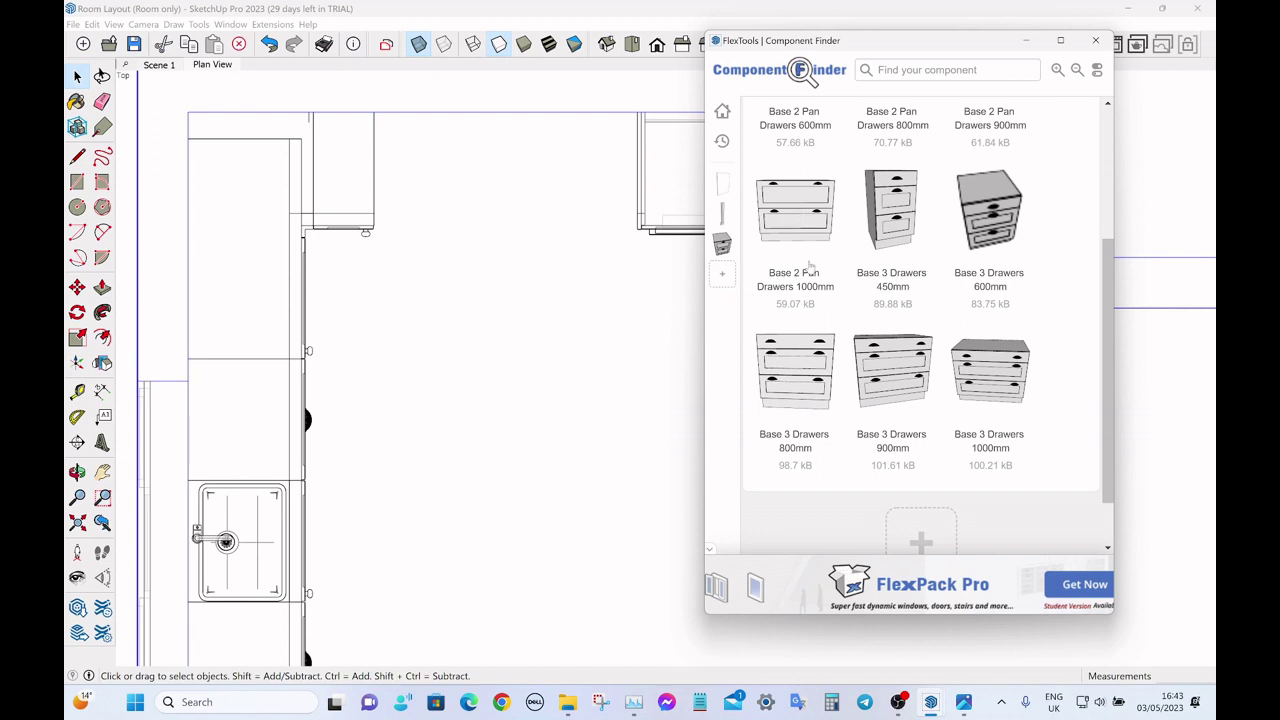
click(830, 290)
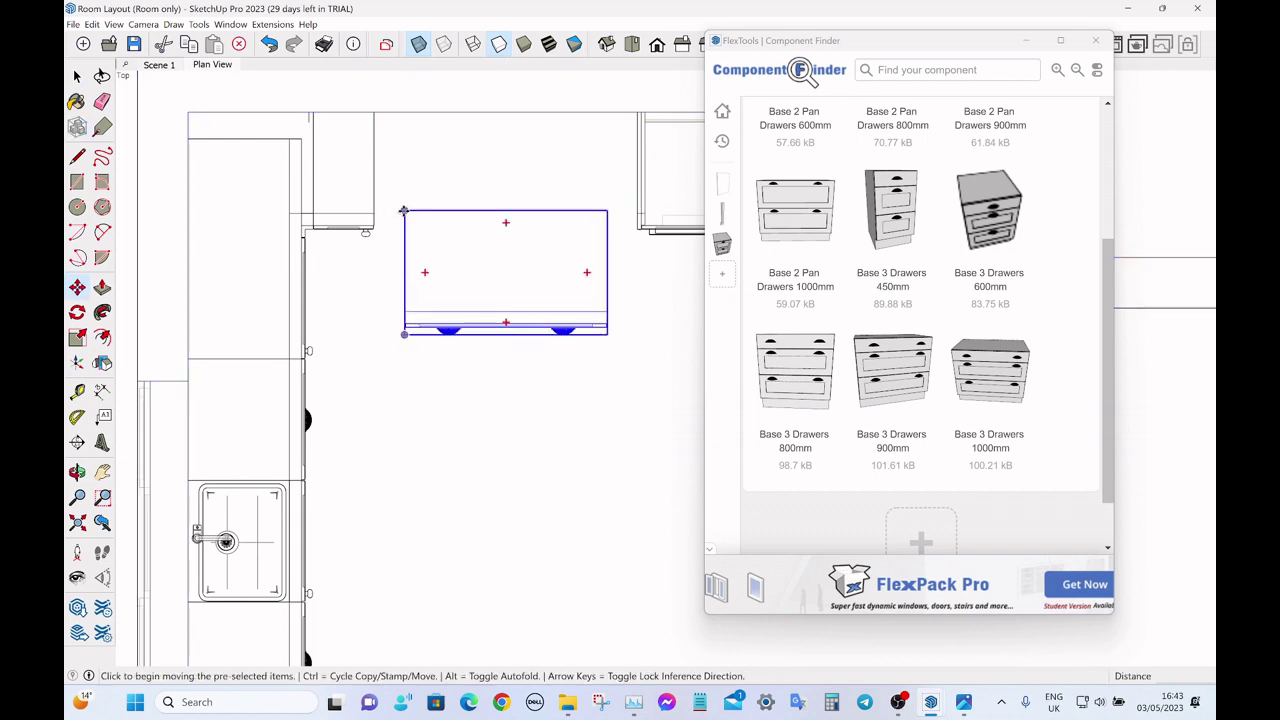
- Move the 1000 mm pan drawer cabinet against the back wall, directly beside the 300 mm base cabinet
click(404, 210)
click(374, 112)
key(space)
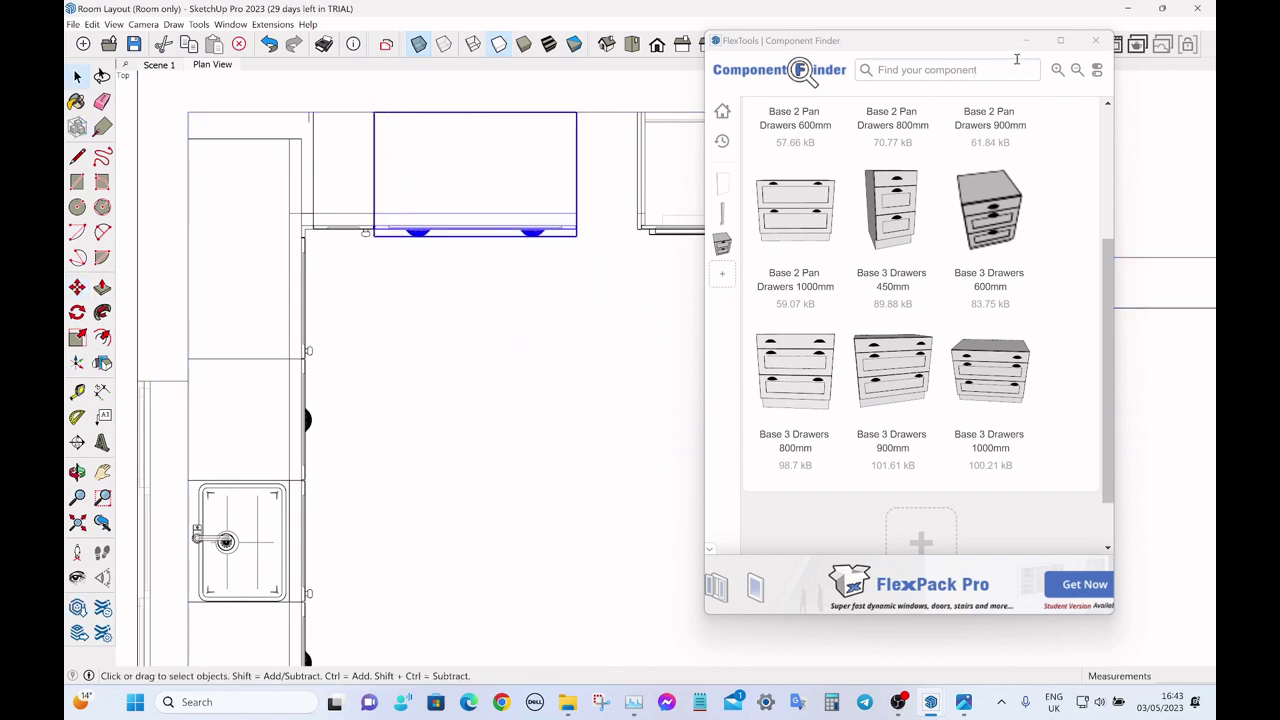
click(1025, 41)
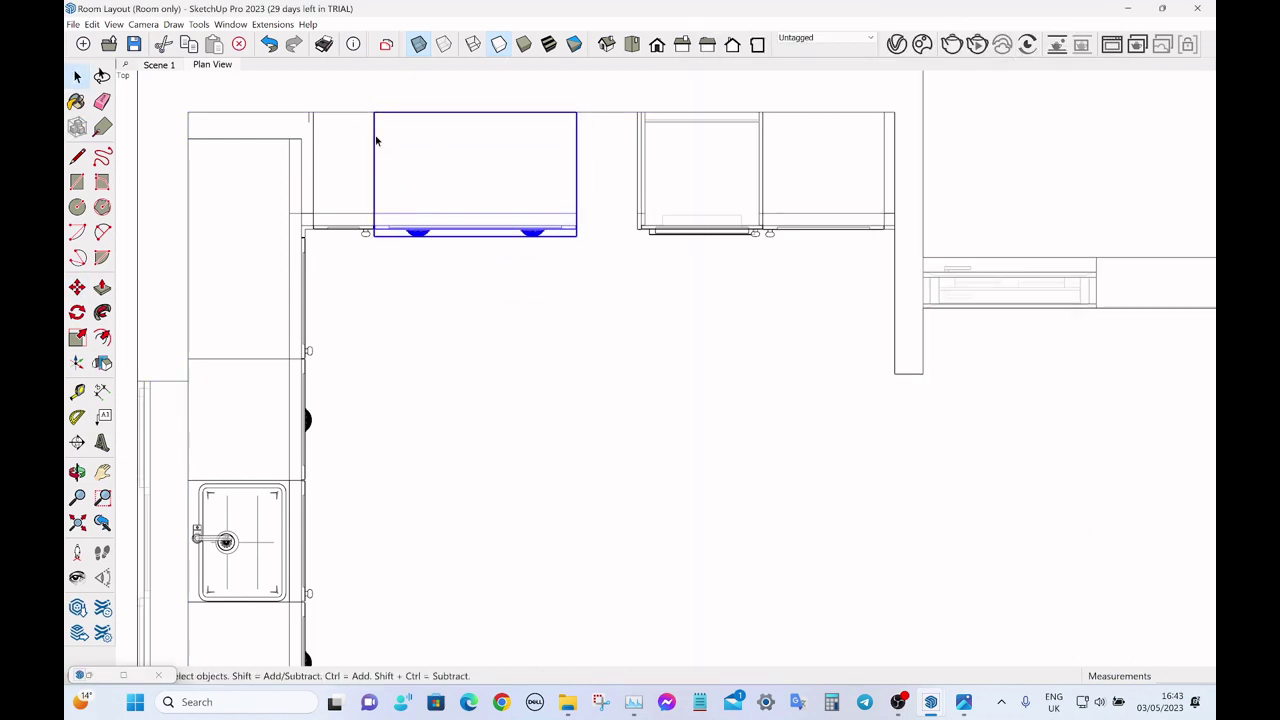
- Copy the 300 mm base cabinet into the gap between the pan drawer cabinet and the tall units' end panel
click(342, 122)
scroll(328, 116, up, 3)
key(m)
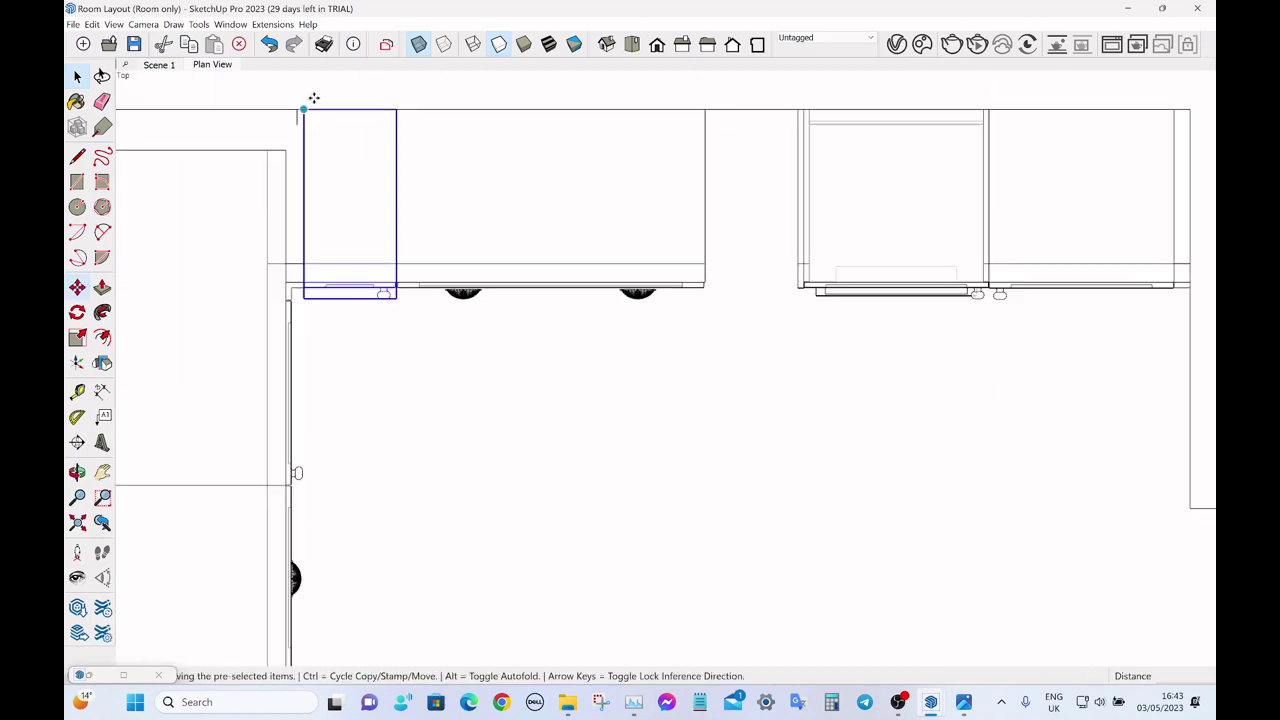
key(ctrl)
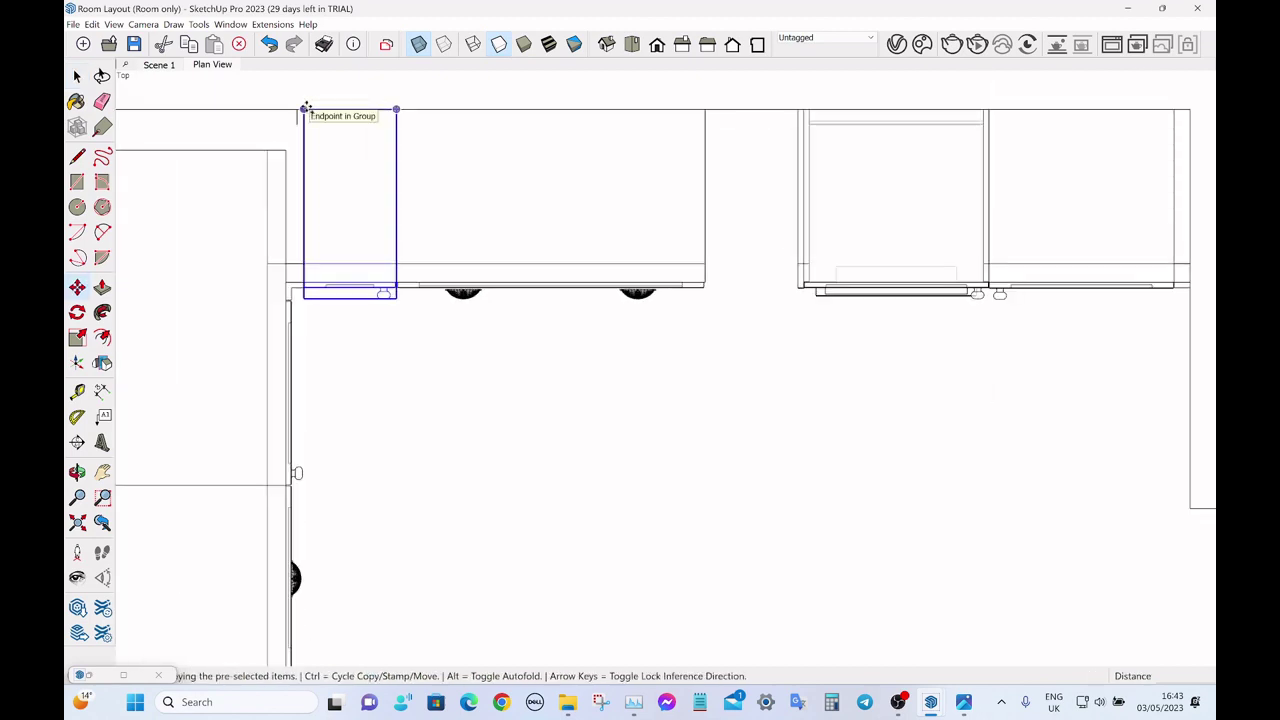
click(306, 108)
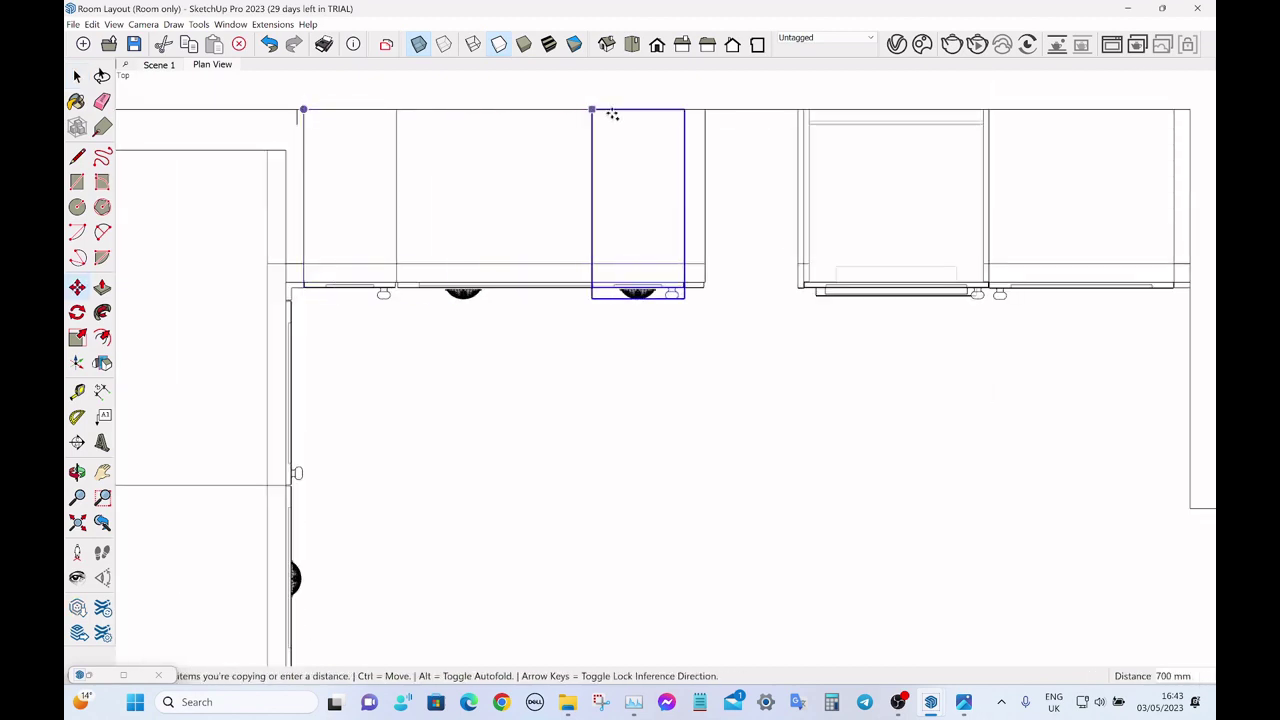
click(706, 112)
key(space)
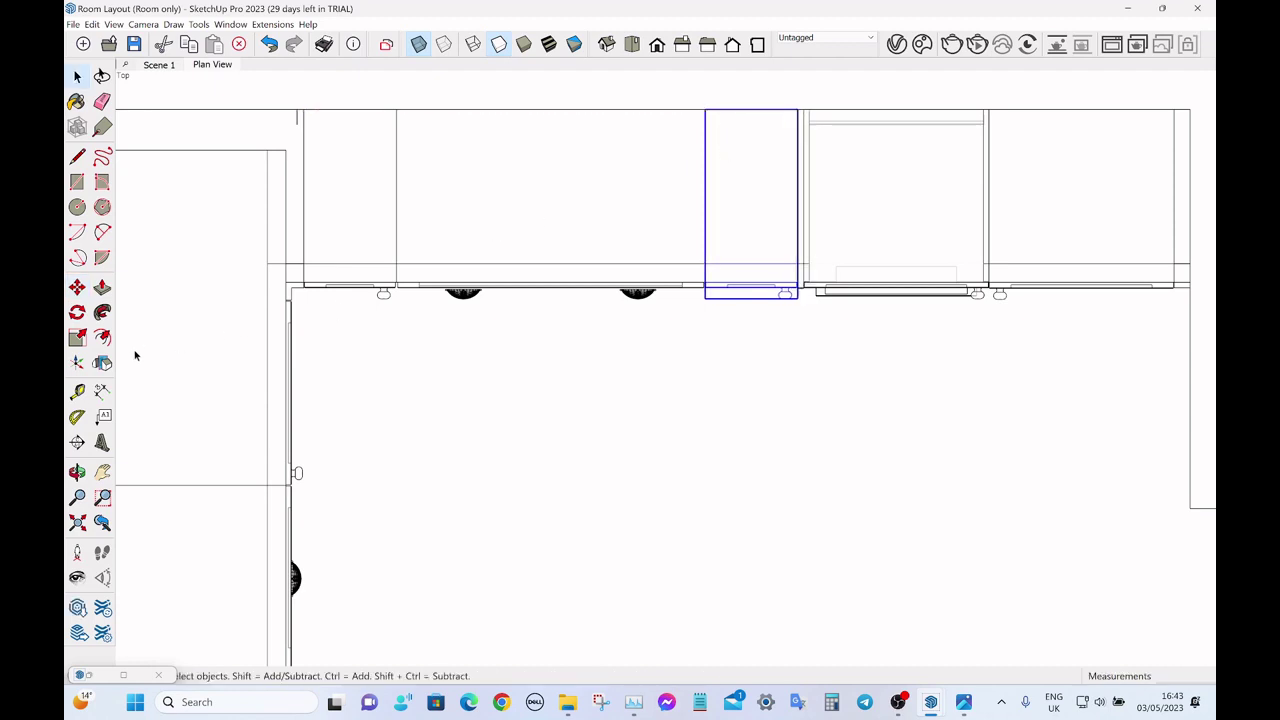
- Flip the copied 300 mm base cabinet sideways to put its door knob on the pan drawer side
click(102, 362)
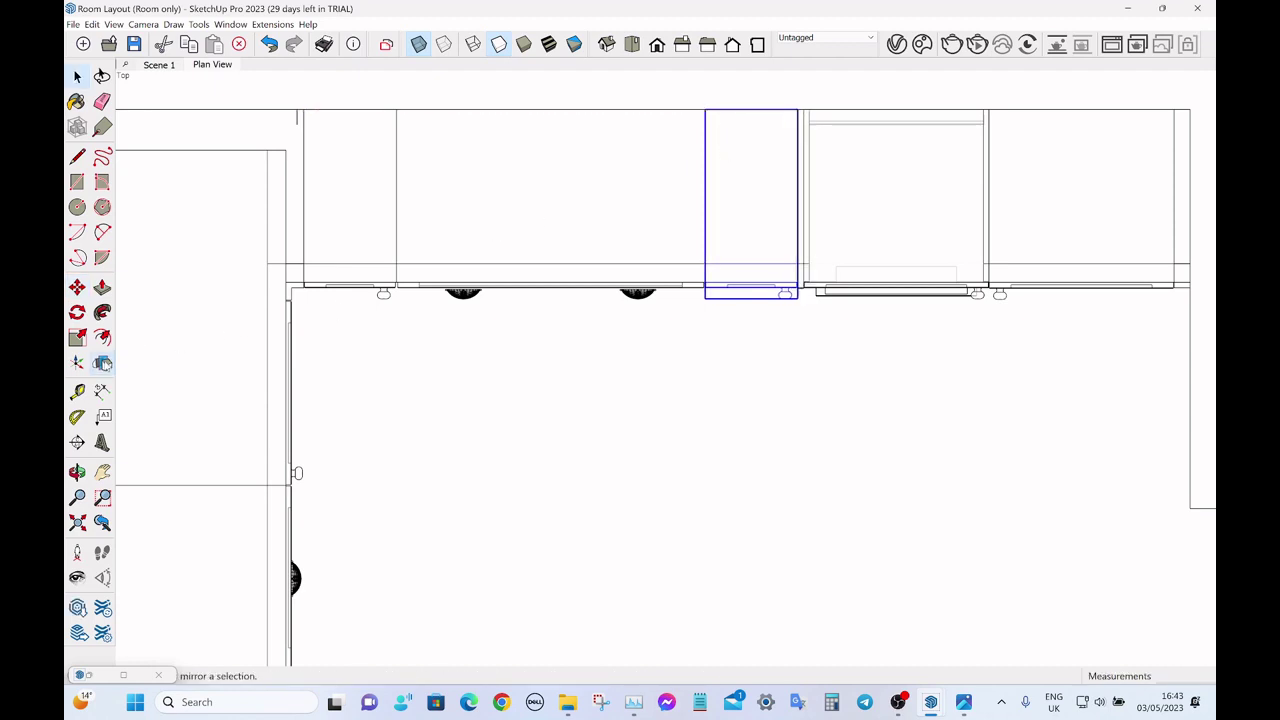
click(753, 280)
click(880, 84)
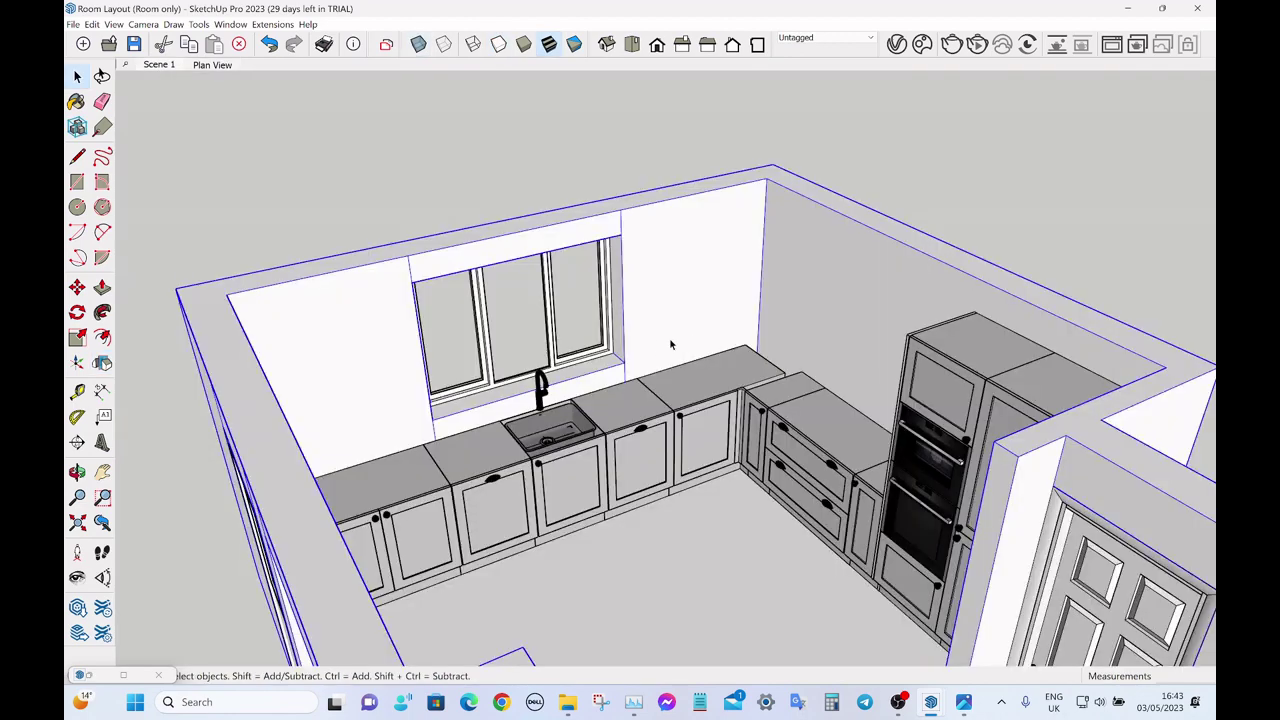
- Inspect the new base cabinet run and the sink run in the shaded 3D view
scroll(671, 343, down, 3)
middle_drag(671, 343, 783, 370)
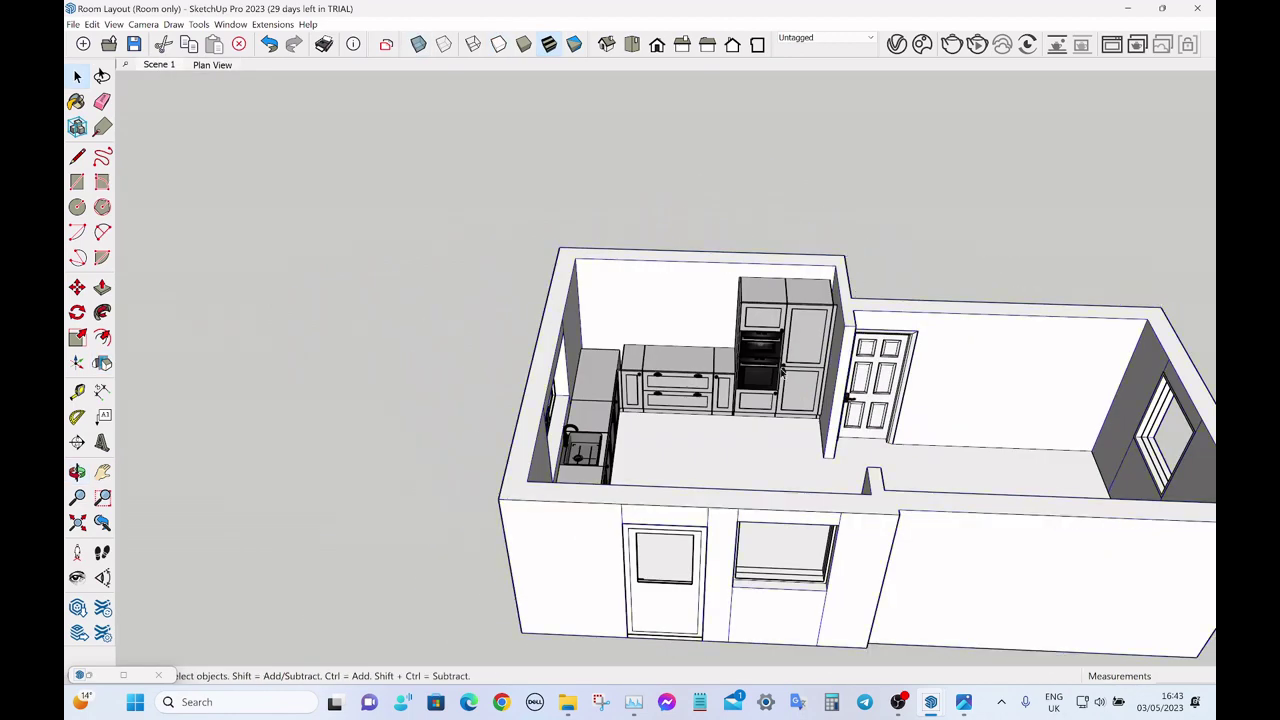
scroll(697, 391, up, 5)
middle_drag(680, 380, 605, 323)
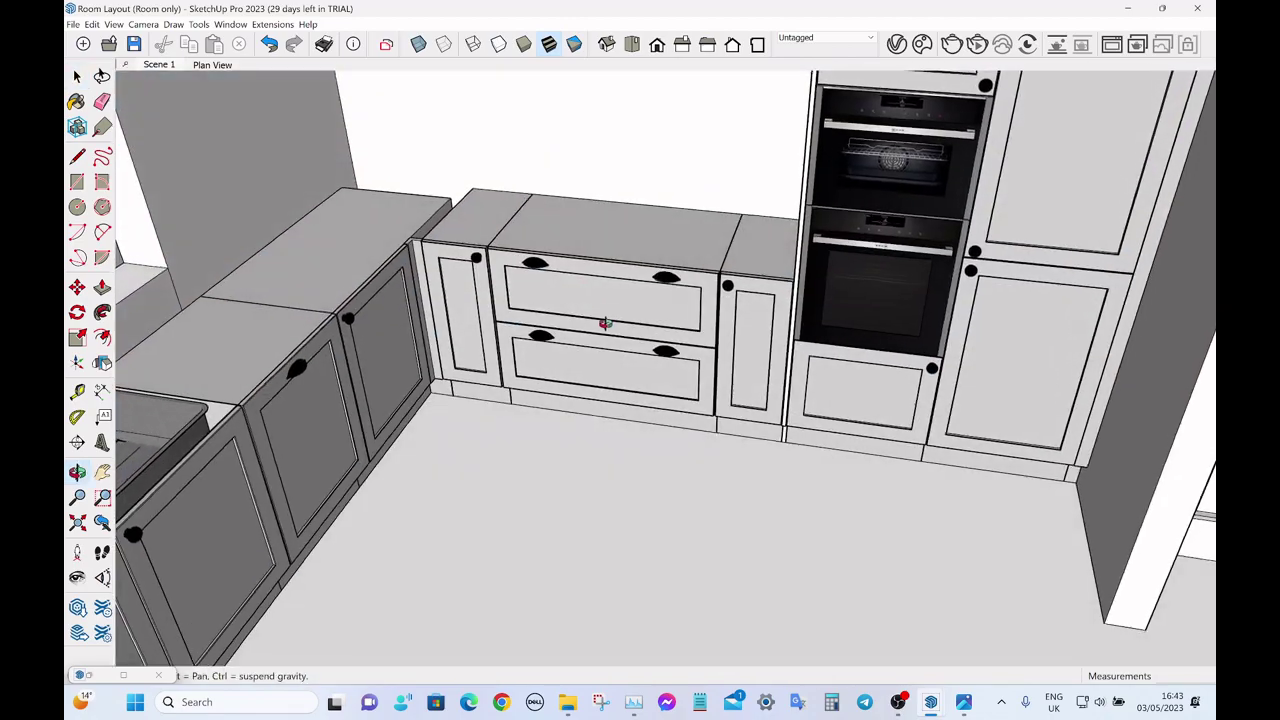
drag(605, 323, 355, 342)
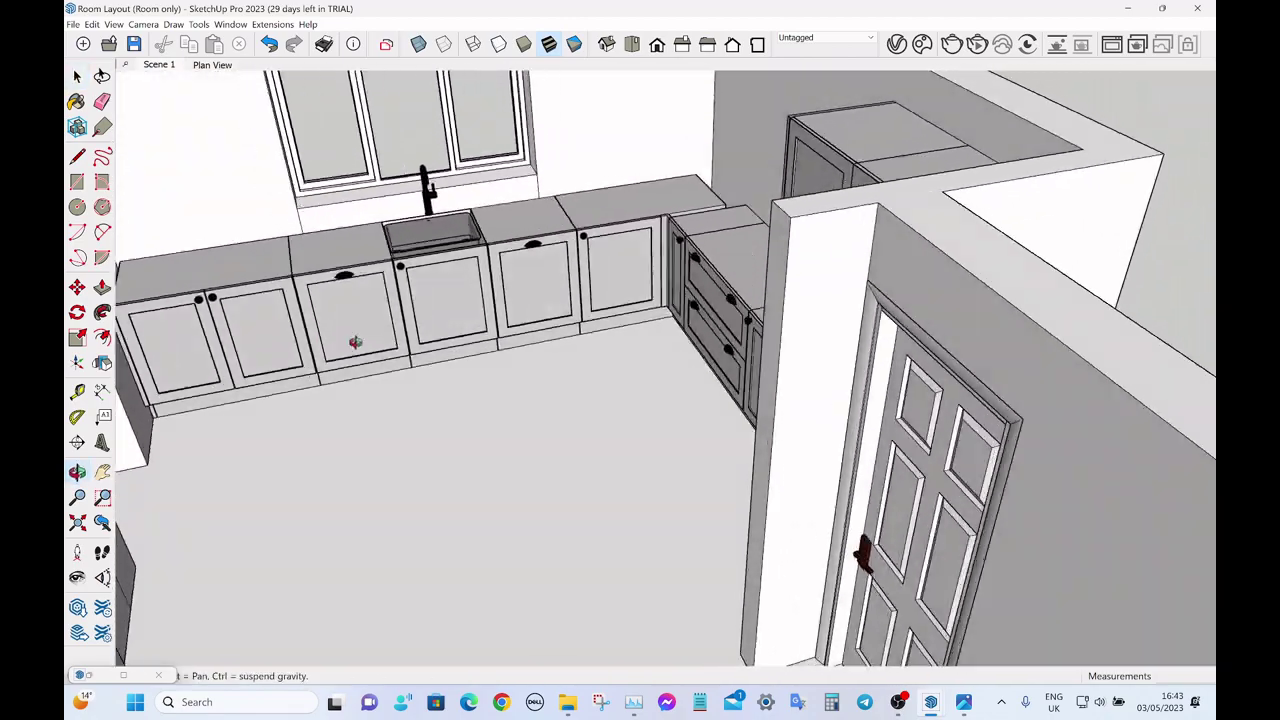
- Examine the kitchen layout from above, covering the sink run, the pan drawer run and the tall units
middle_drag(355, 342, 230, 362)
scroll(820, 505, down, 3)
scroll(755, 375, down, 2)
middle_drag(694, 334, 823, 338)
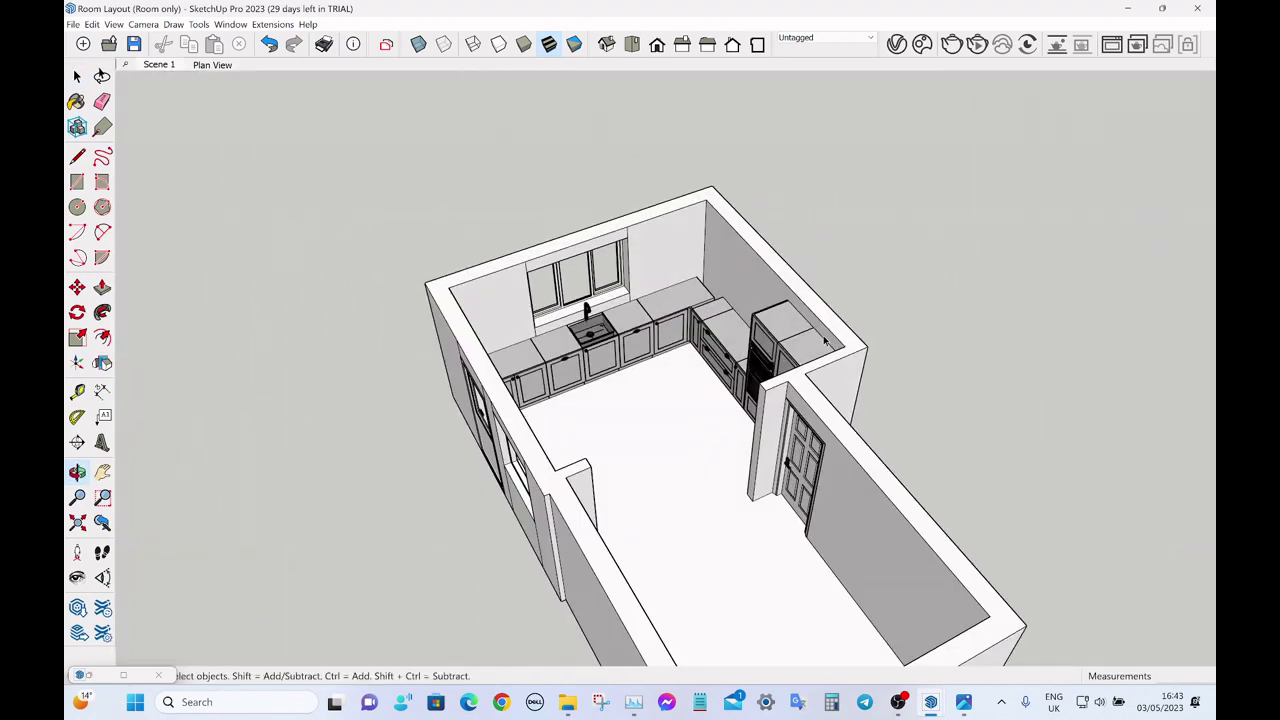
scroll(718, 326, up, 3)
mouse_move(718, 326)
middle_down()
mouse_move(711, 300)
mouse_move(694, 334)
mouse_move(714, 310)
middle_up()
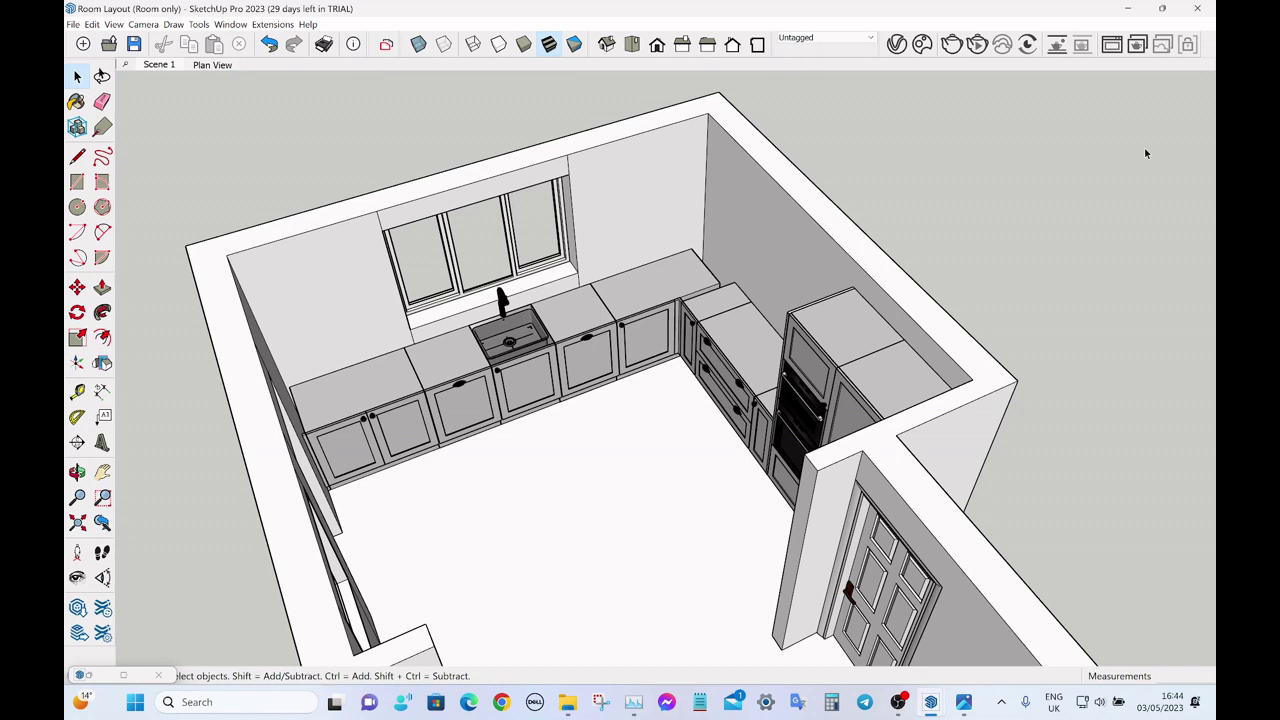
- Draw a rectangle over the top of the two-door base cabinet on the window wall and extrude it upward into a worktop slab
middle_drag(1146, 153, 479, 265)
scroll(402, 297, up, 6)
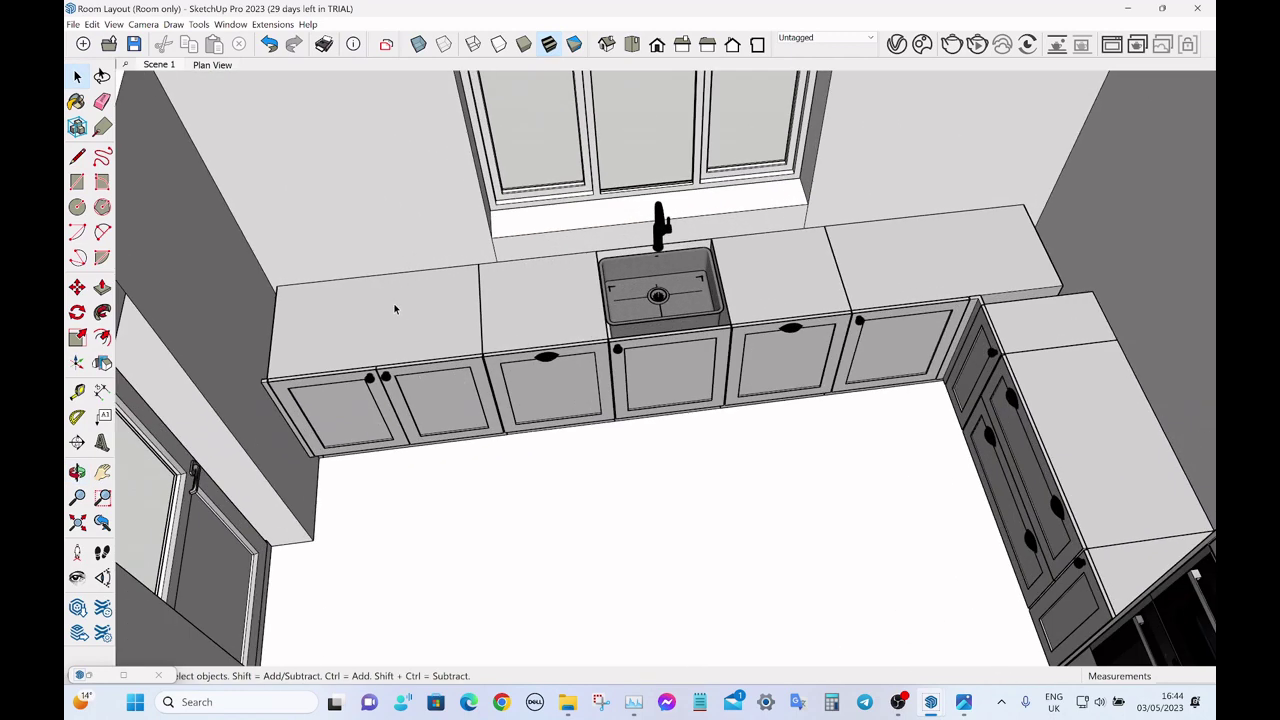
key(r)
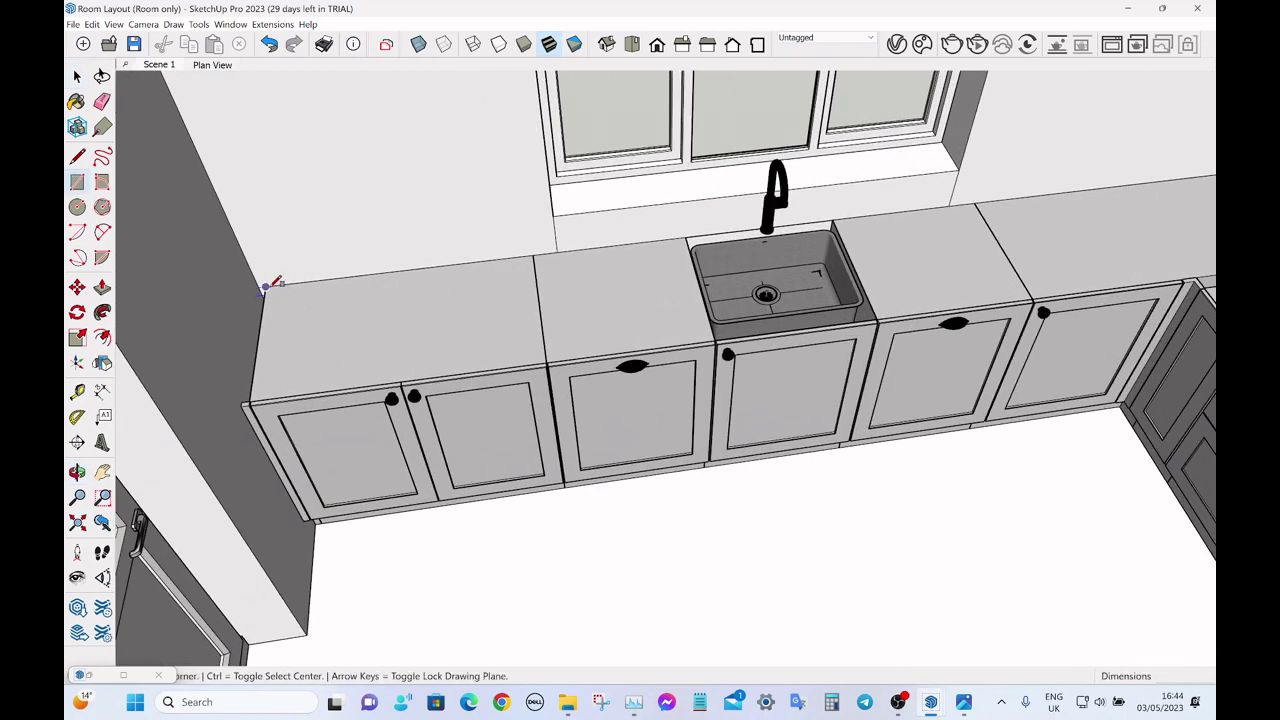
click(265, 288)
click(552, 340)
key(space)
key(p)
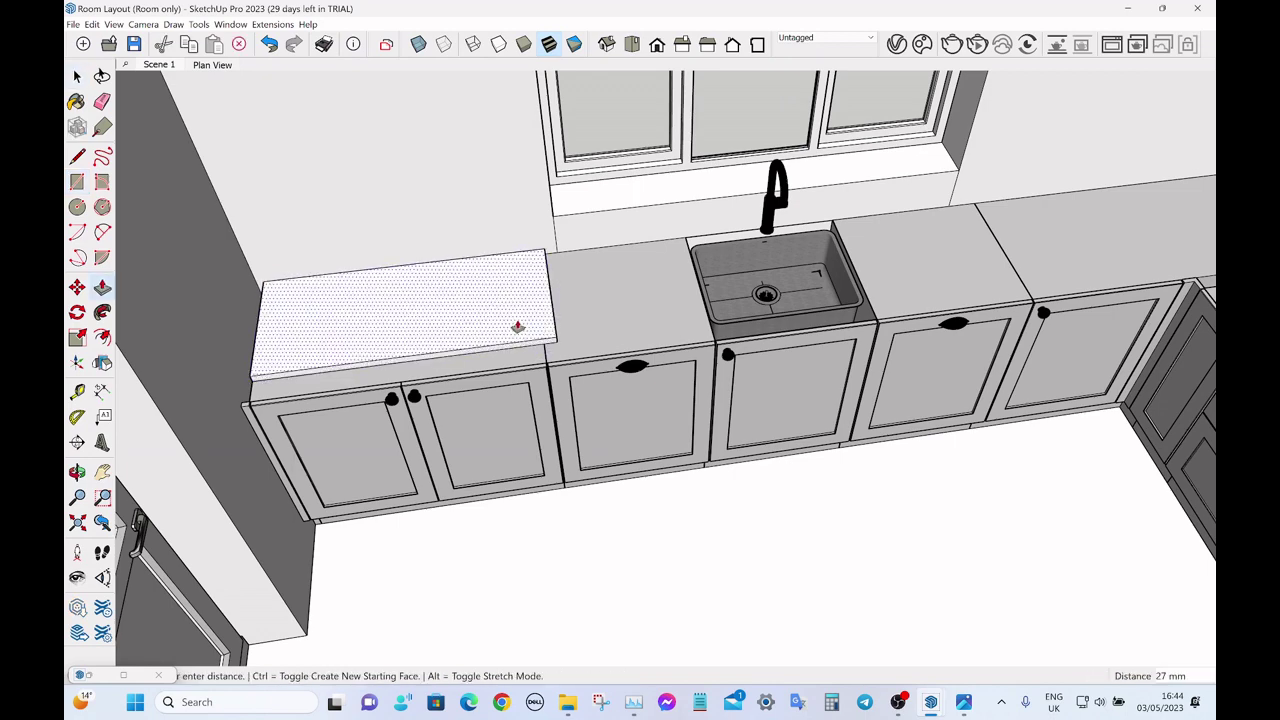
click(515, 328)
key(Return)
key(space)
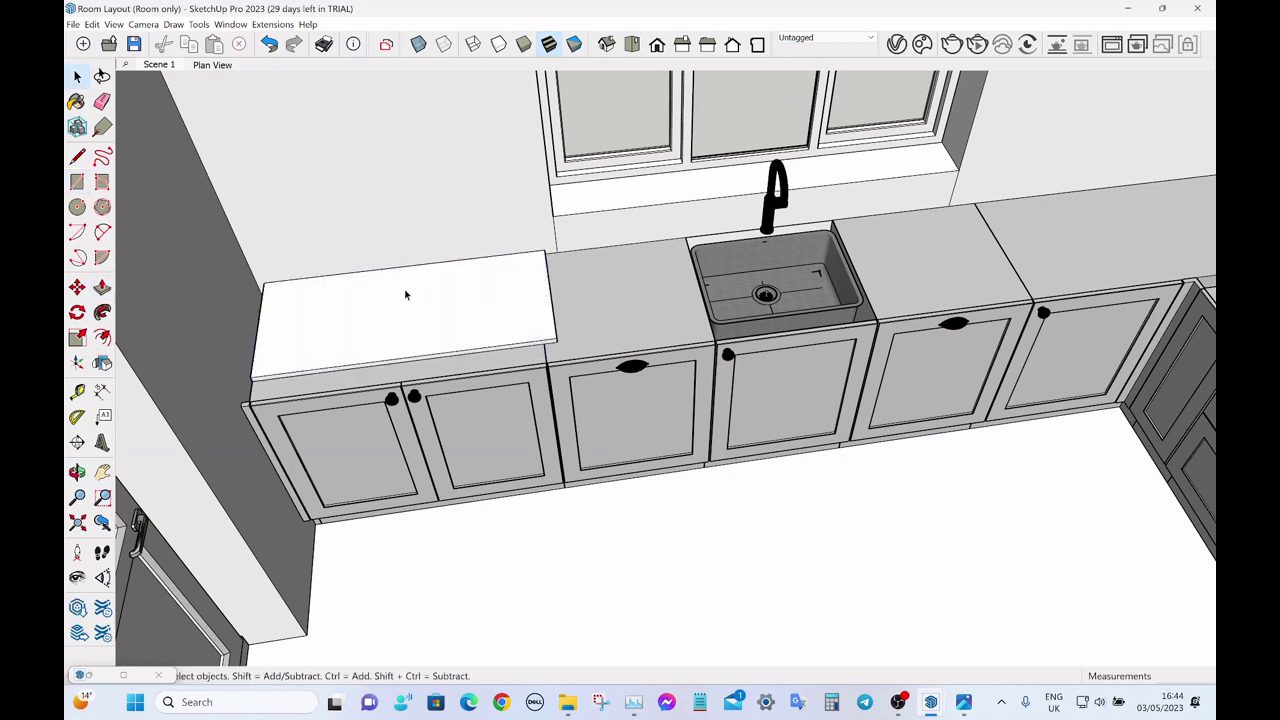
- Pull the slab's front face out to the cabinet door fronts, then extend it a further 15 mm as an overhang
scroll(487, 328, up, 6)
scroll(552, 318, up, 2)
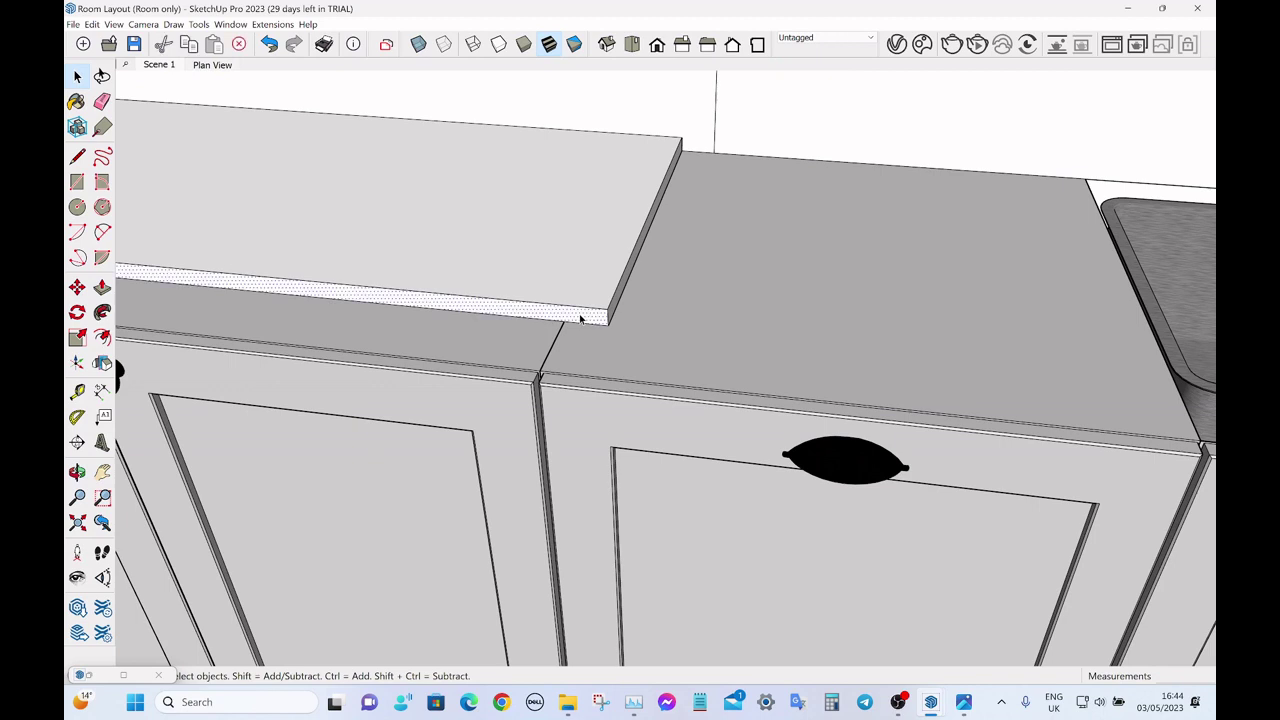
key(p)
click(552, 312)
click(595, 396)
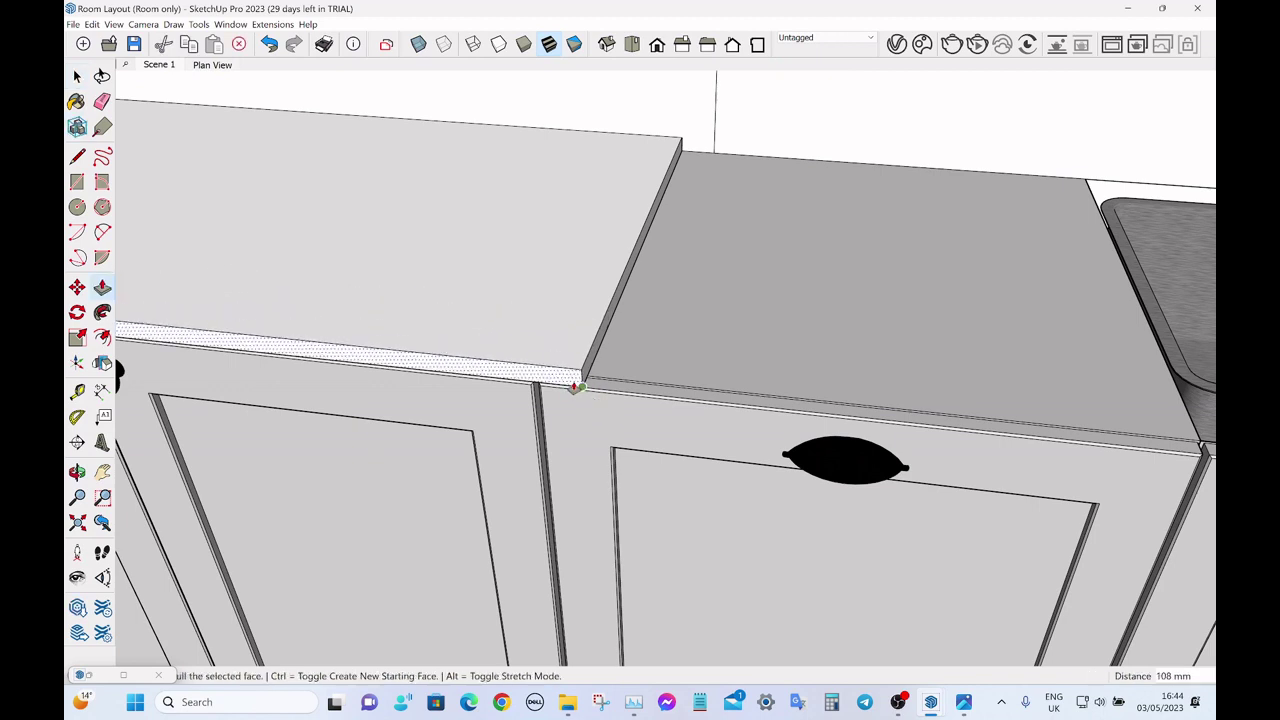
click(572, 376)
text(15)
key(Return)
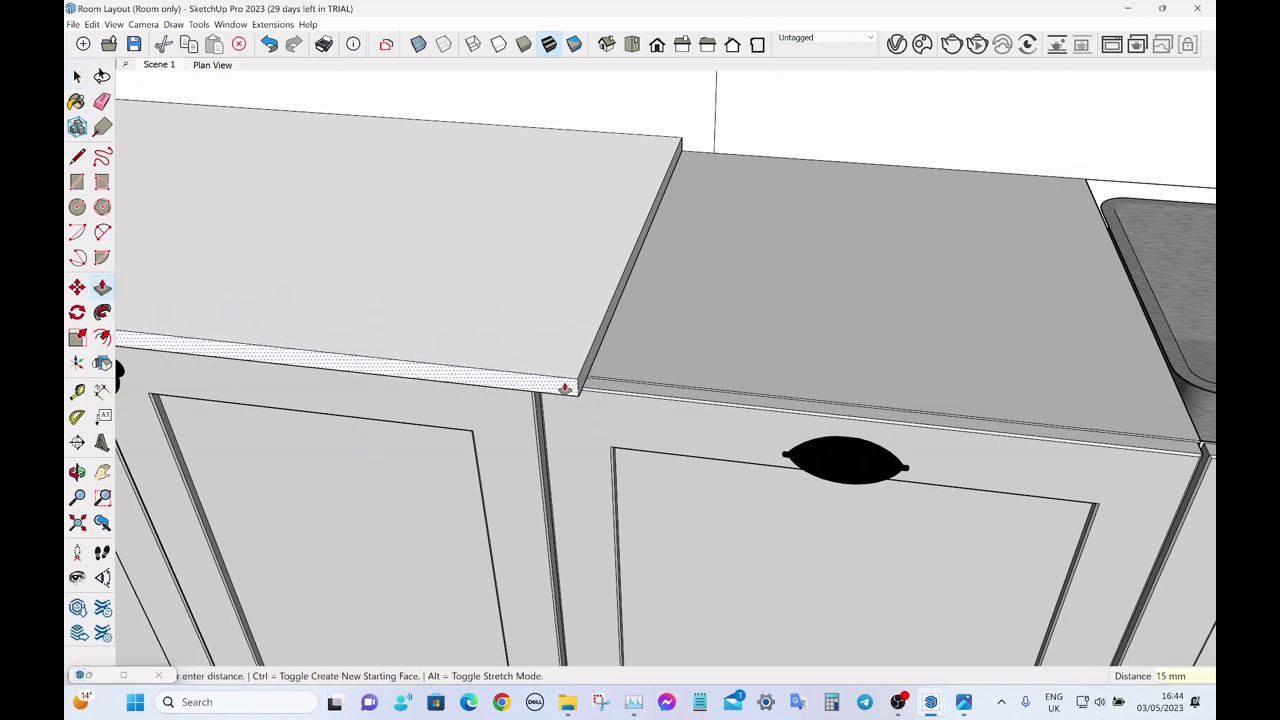
- Try to pull the slab's side face towards the neighbouring base cabinet
key(space)
scroll(617, 368, up, 1)
middle_drag(617, 369, 580, 377)
click(563, 363)
key(p)
click(559, 360)
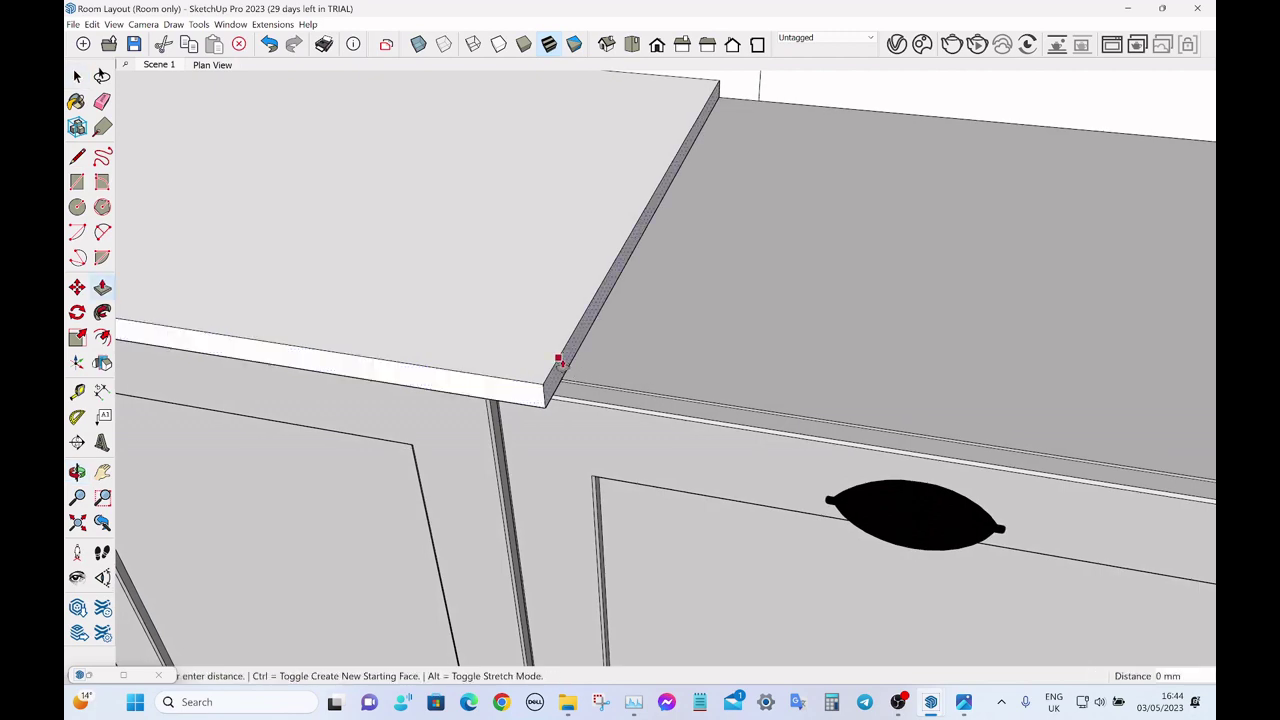
- Delete the manually modelled worktop slab from the two-door base cabinet
key(space)
scroll(777, 408, down, 4)
scroll(860, 403, down, 3)
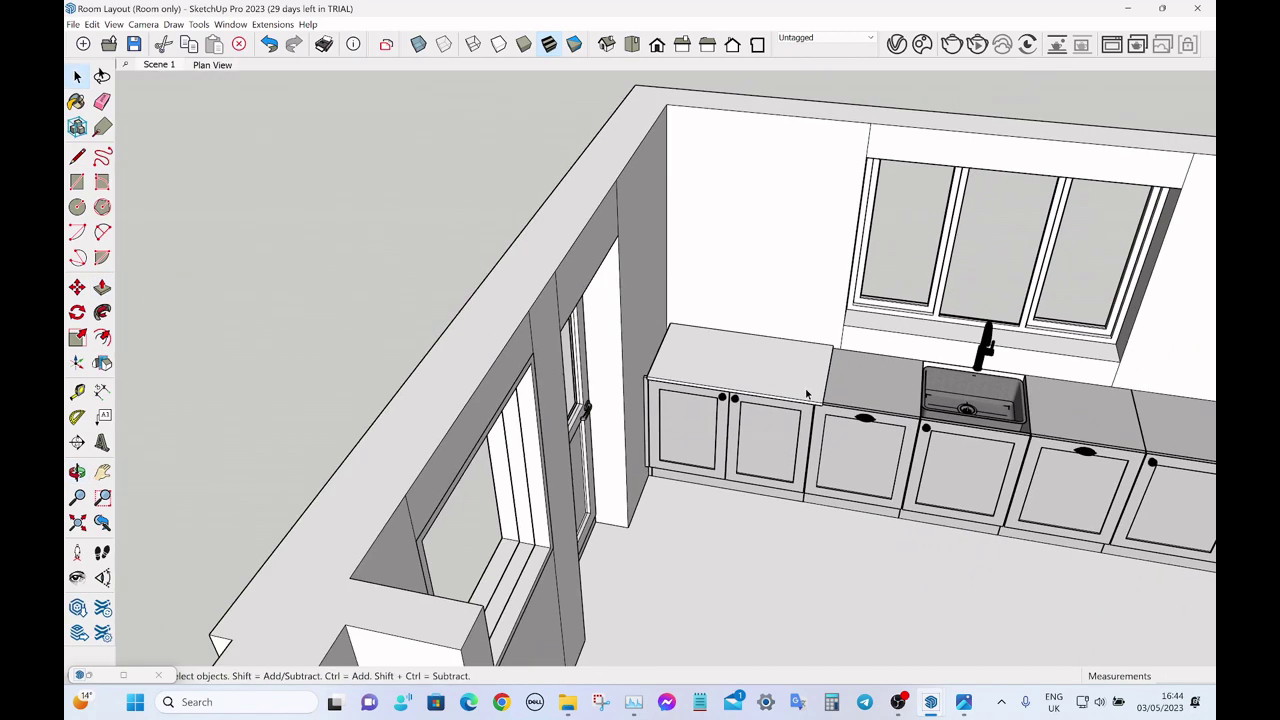
click(808, 397)
key(Delete)
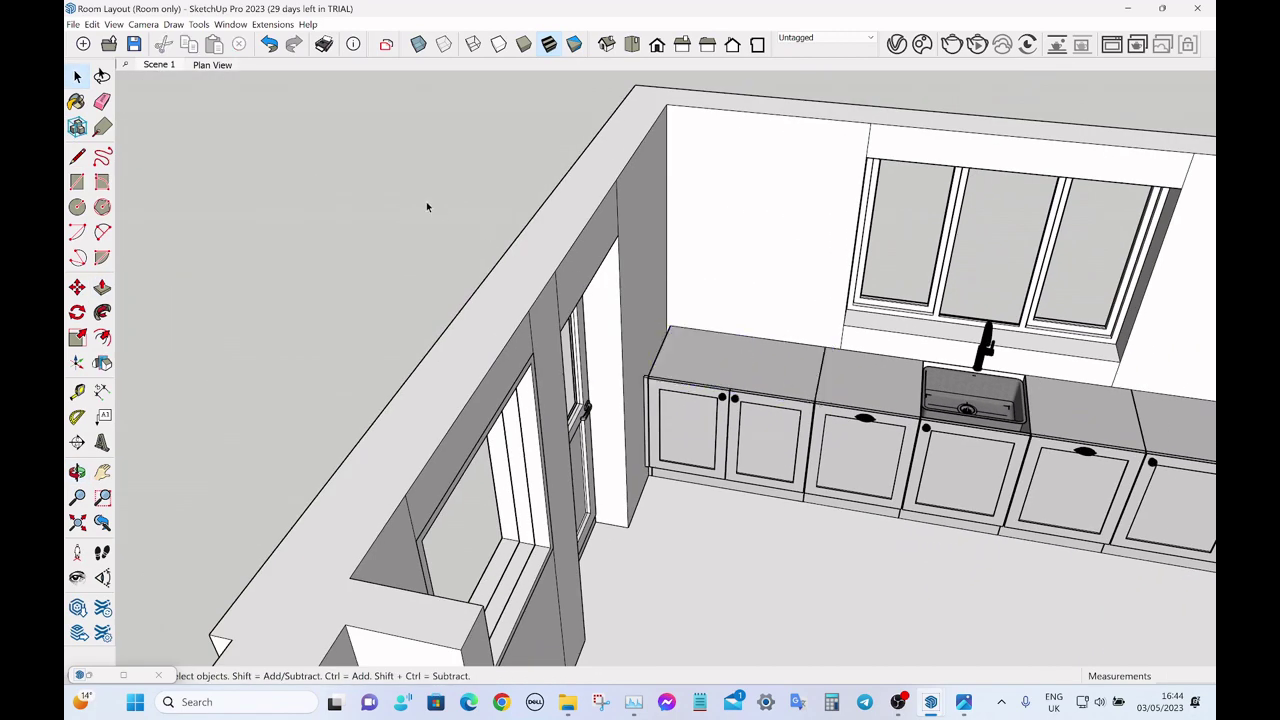
- Show the MAJ FollowMe toolbar
scroll(426, 207, down, 2)
middle_drag(351, 254, 329, 194)
scroll(329, 194, down, 1)
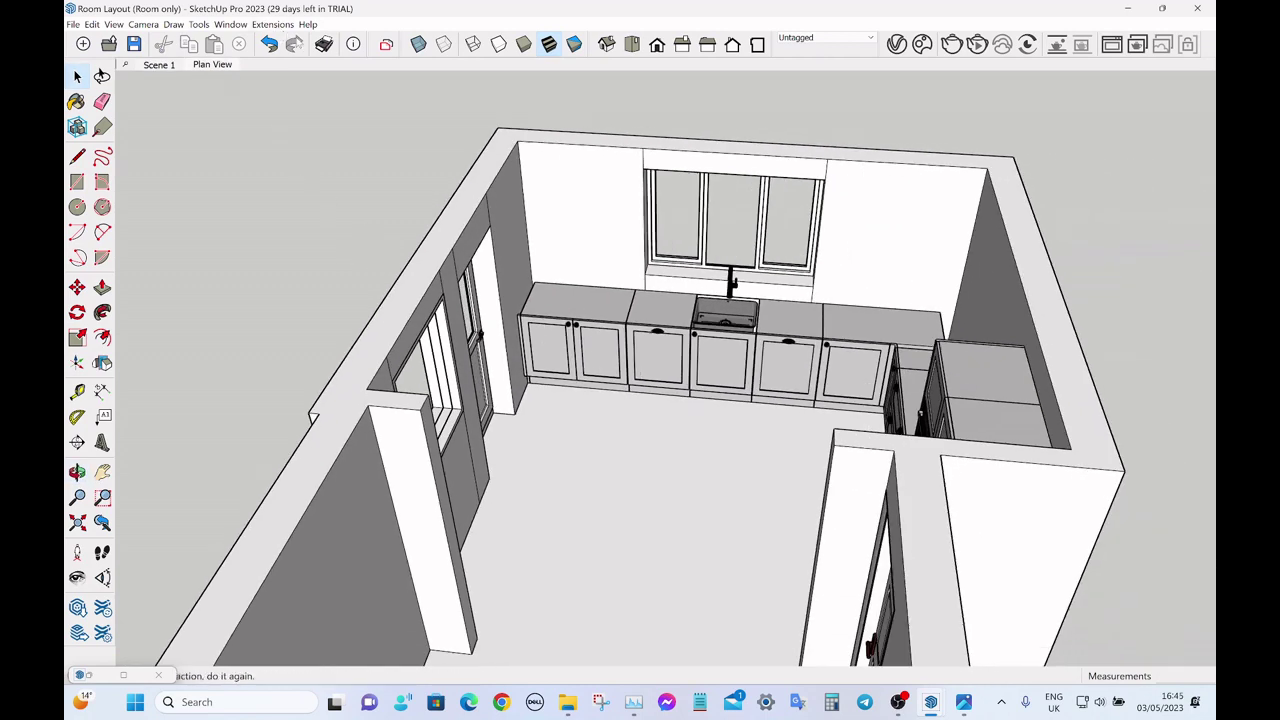
right_click(340, 52)
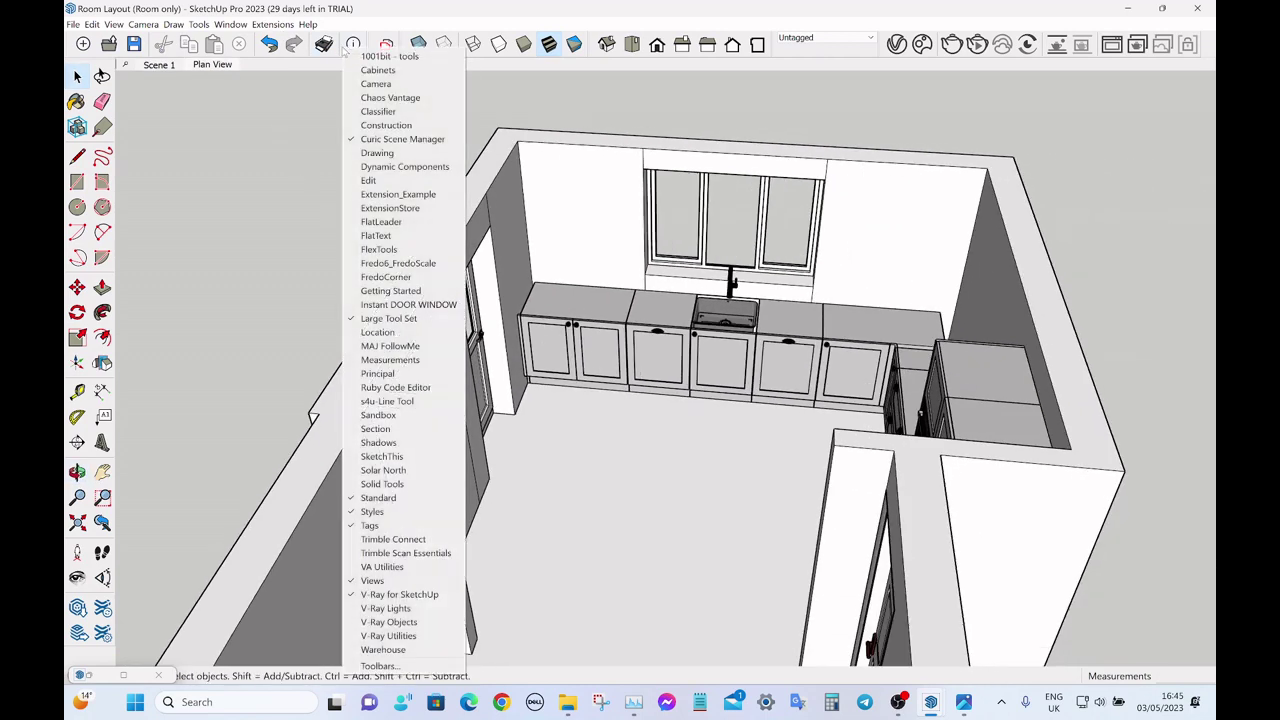
click(379, 346)
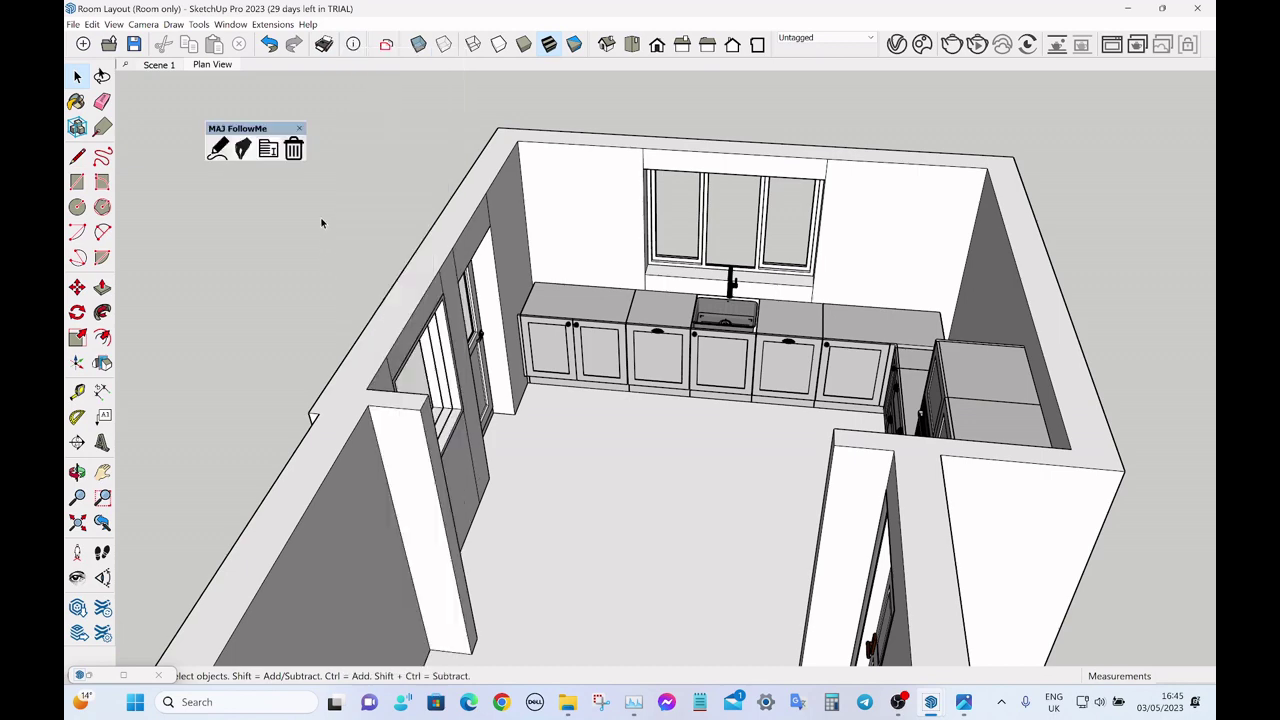
- Start a MAJ FollowMe path with the face profile Worktop 20mm, keeping the Normal type and scales of 1.0
scroll(810, 288, up, 2)
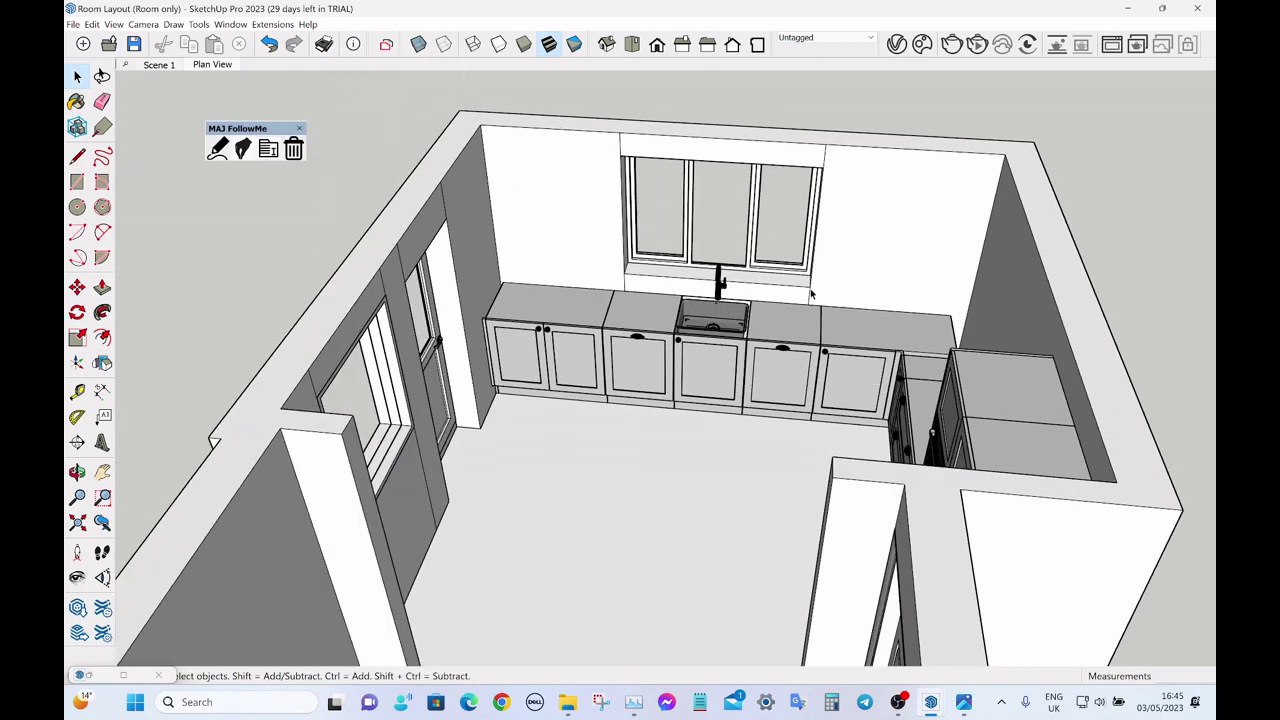
middle_drag(742, 291, 800, 301)
scroll(800, 301, down, 1)
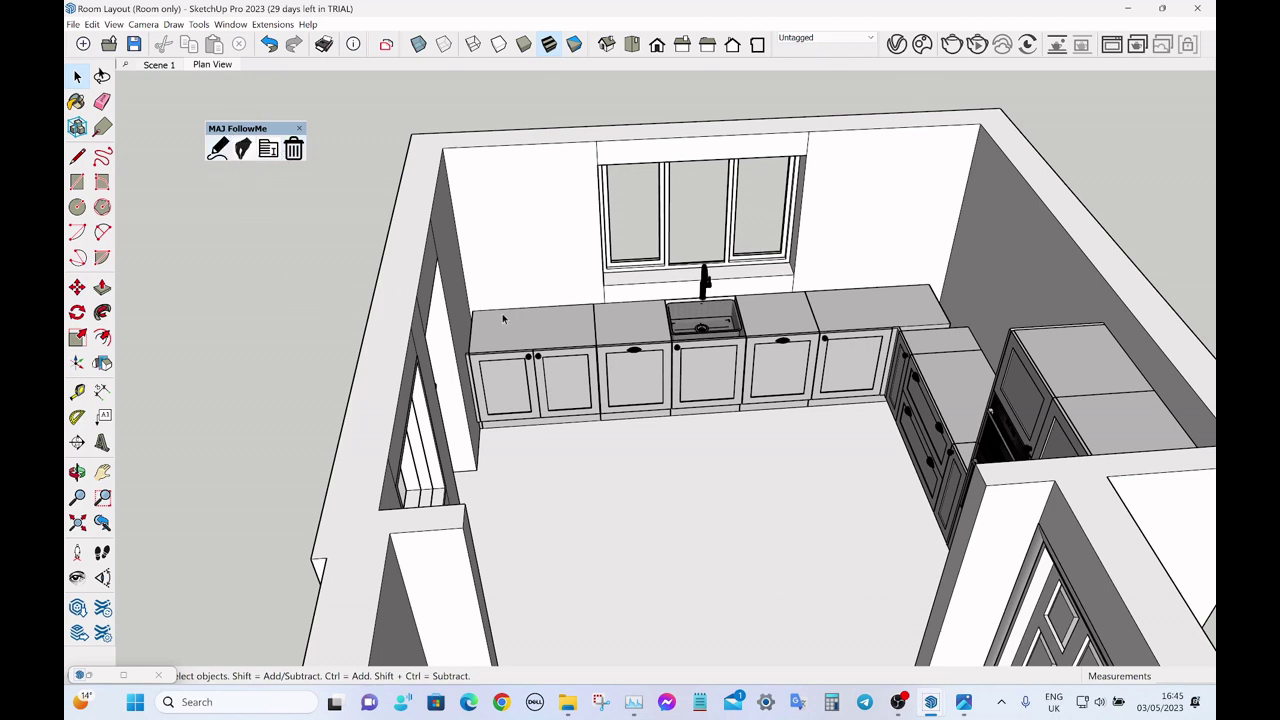
click(218, 149)
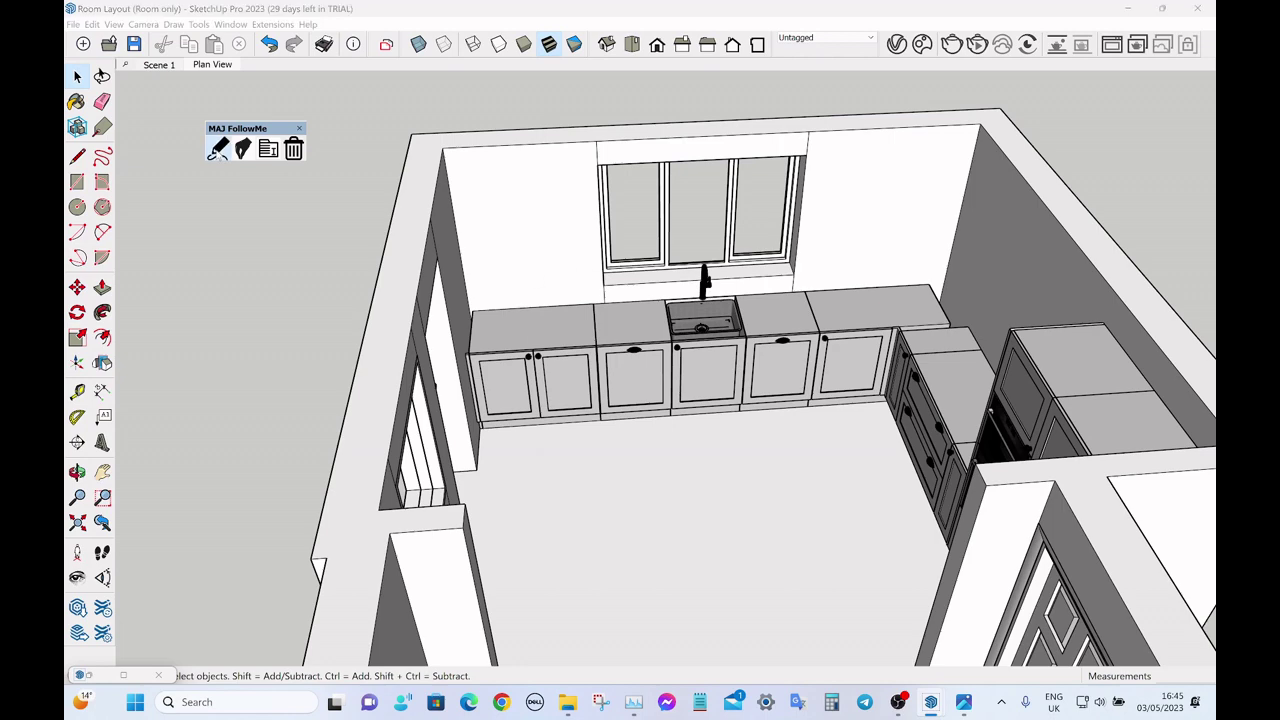
click(672, 375)
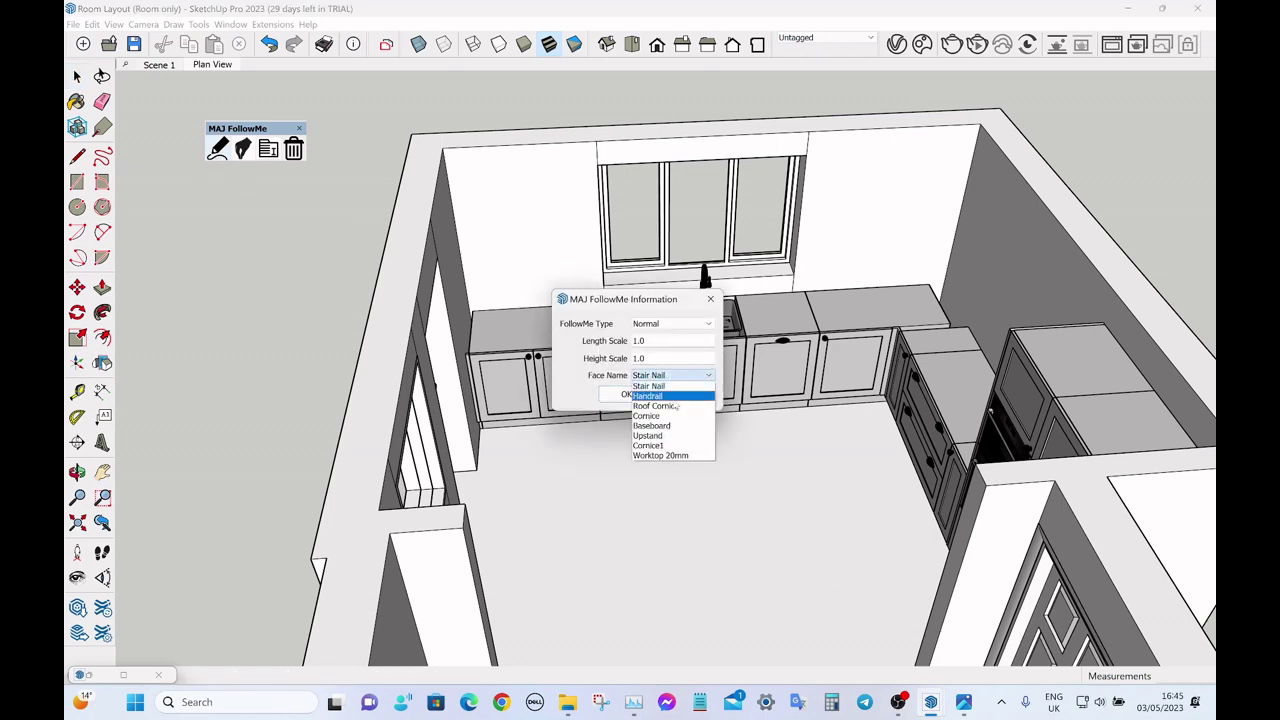
click(676, 457)
click(636, 396)
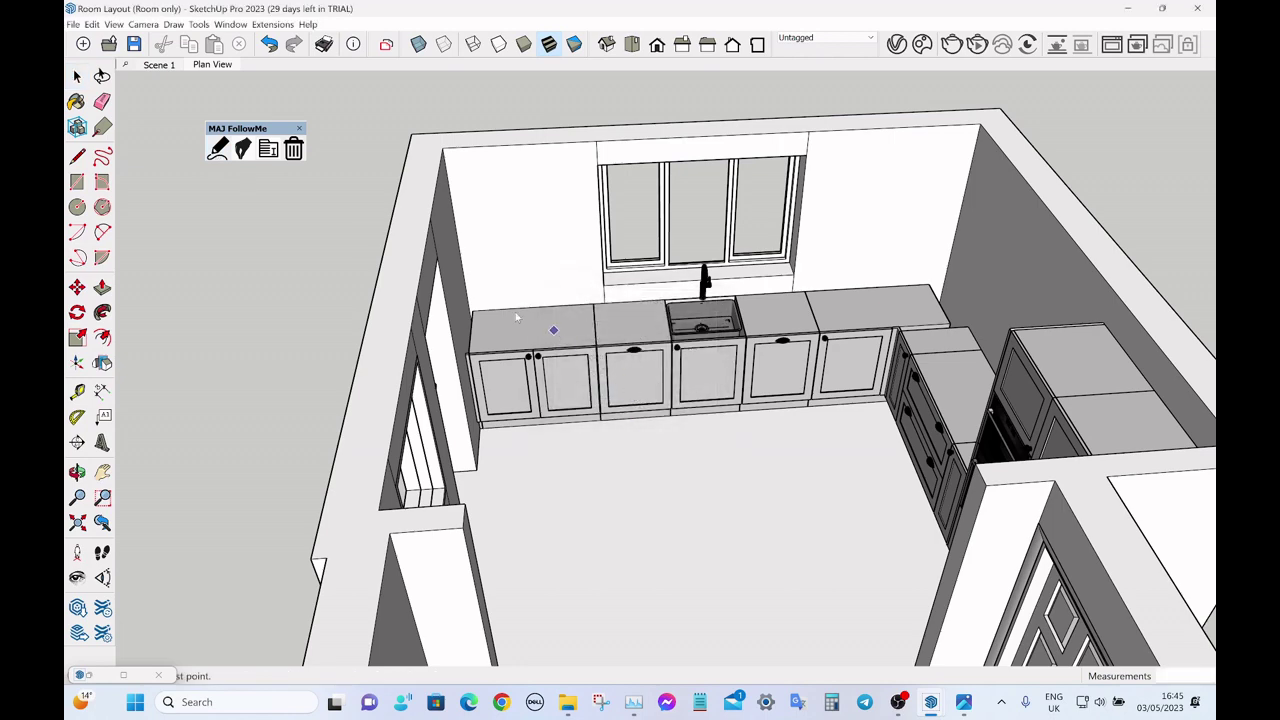
- Trace the worktop along the wall side of the base cabinets, around the corner to the tall units, and hide the MAJ FollowMe toolbar
scroll(551, 329, up, 5)
click(436, 312)
scroll(436, 312, down, 4)
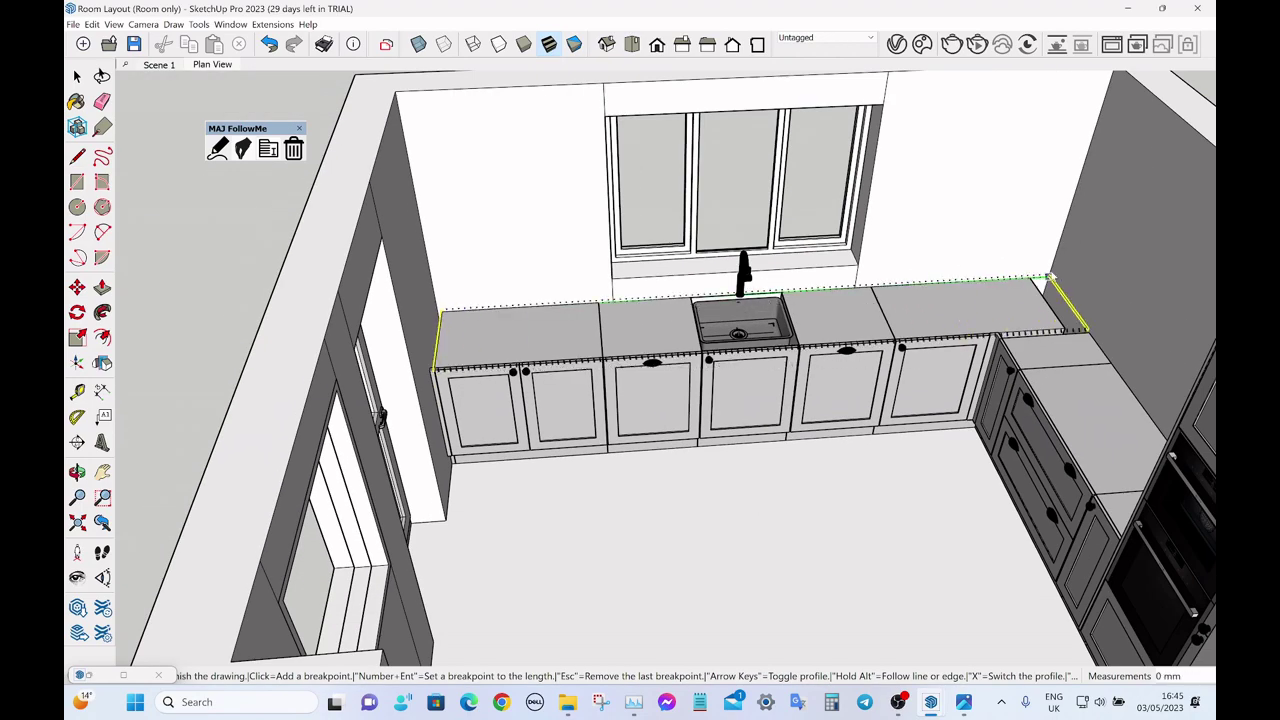
middle_drag(720, 150, 891, 150)
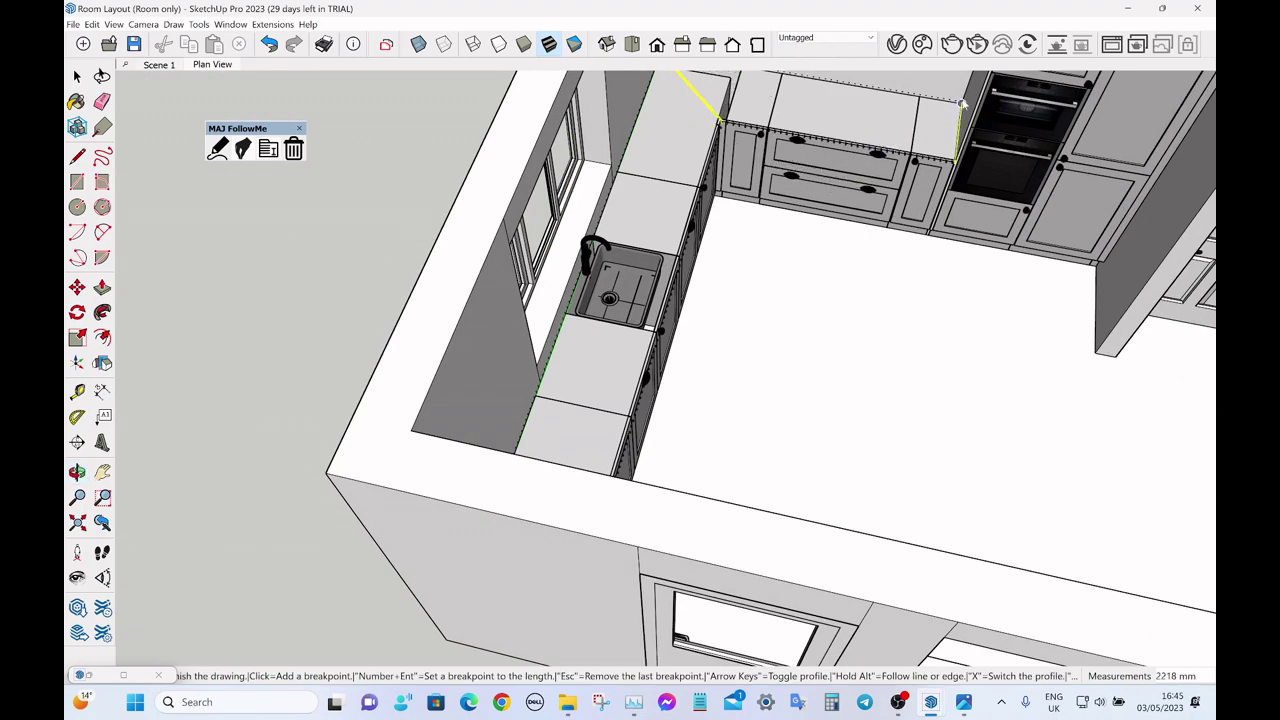
middle_drag(962, 104, 322, 156)
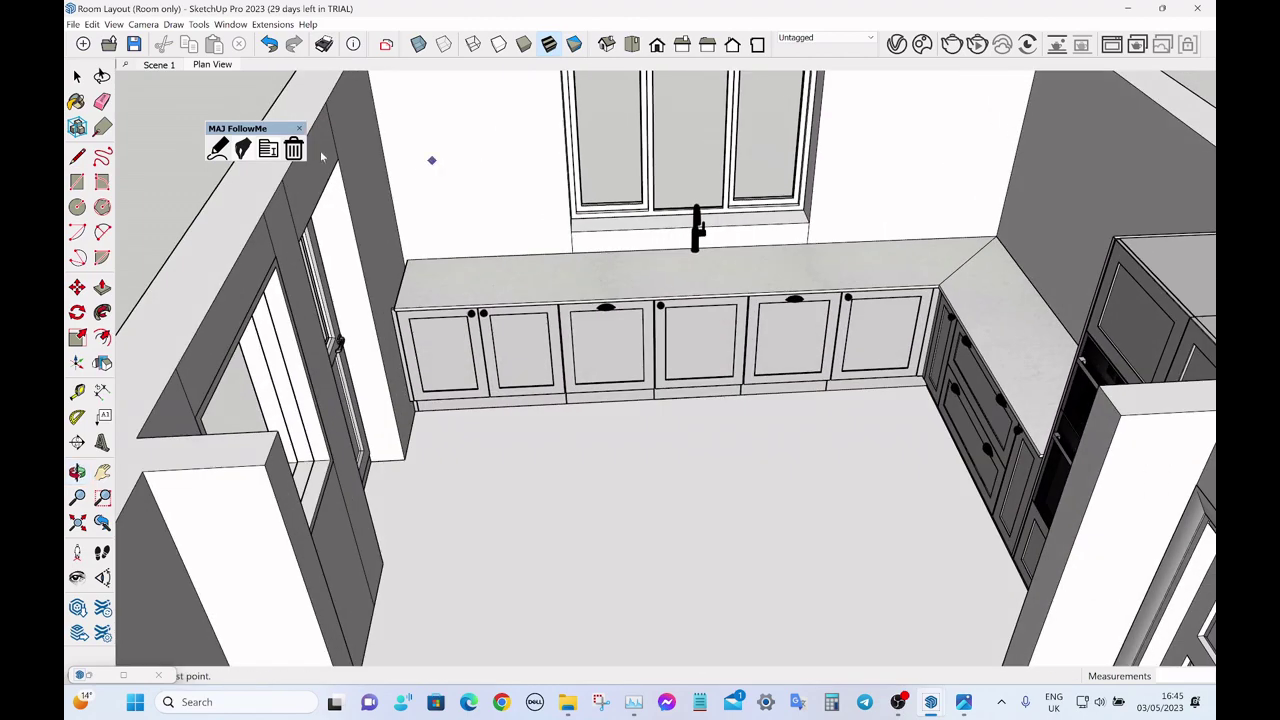
click(299, 128)
click(77, 76)
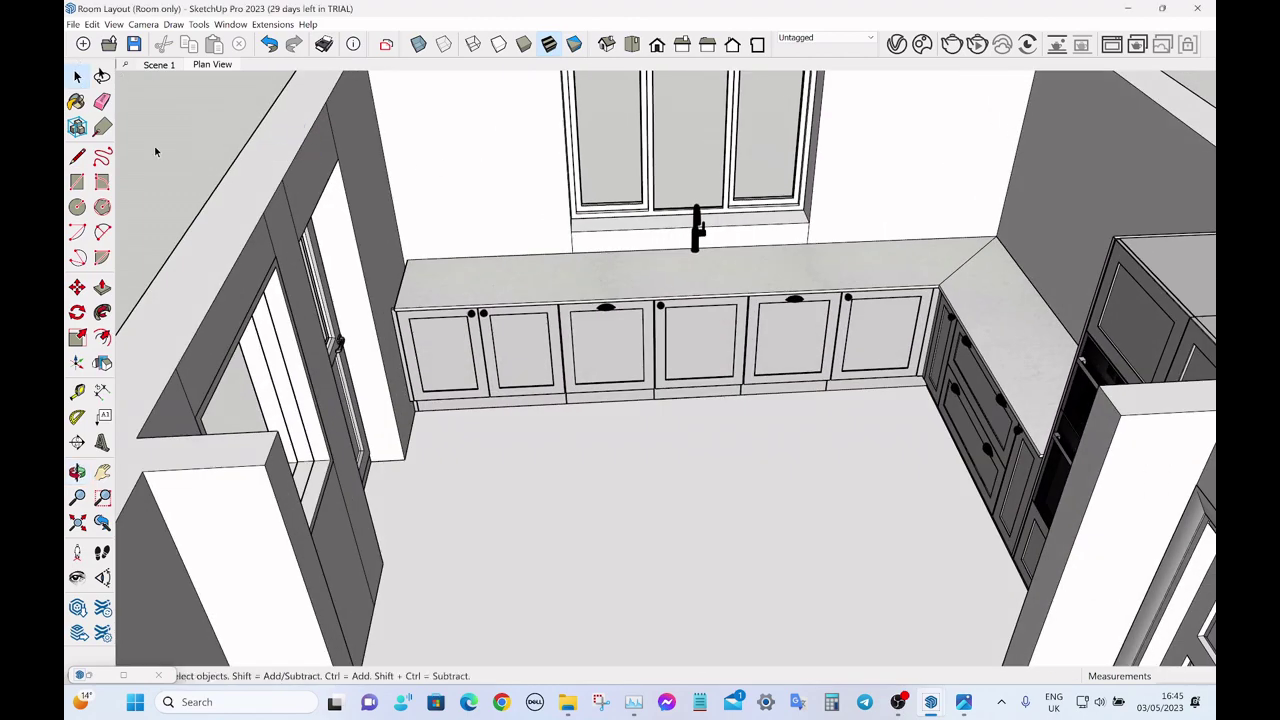
- Edit the worktop and pull its end face out about 26 mm to cover the filler beside the two-door base cabinet
scroll(388, 284, up, 2)
scroll(390, 290, up, 6)
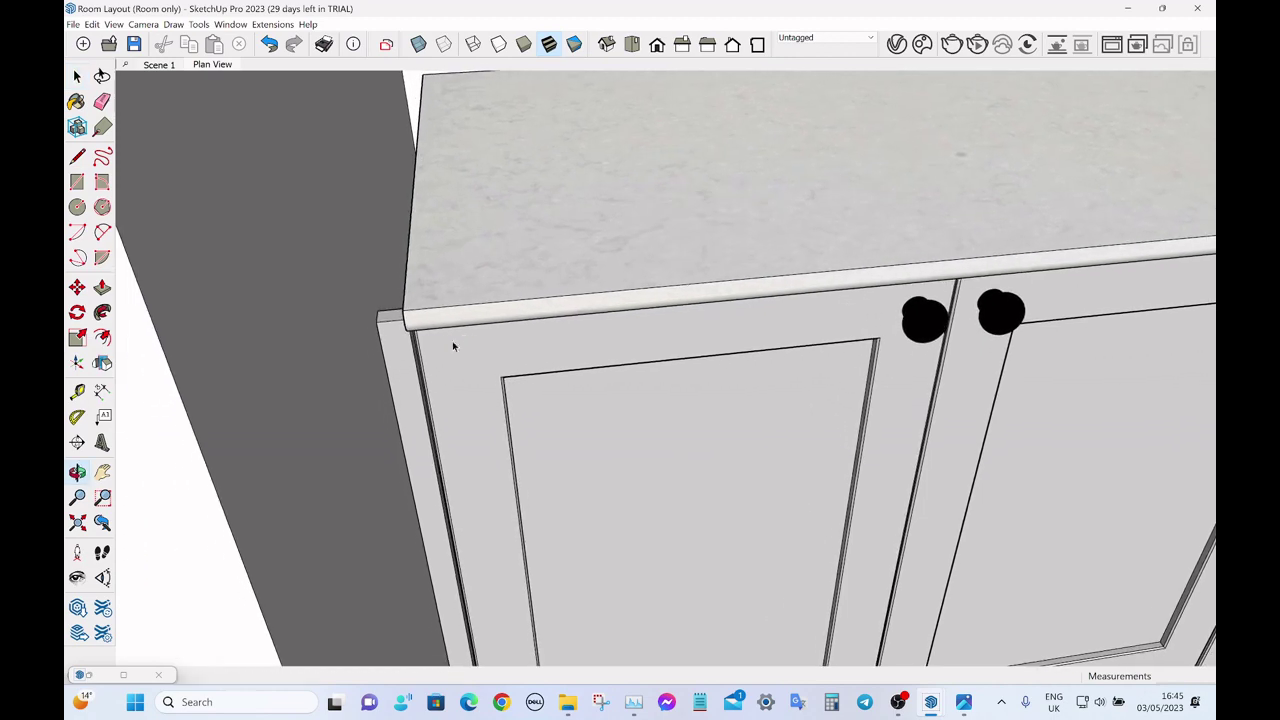
scroll(403, 316, up, 3)
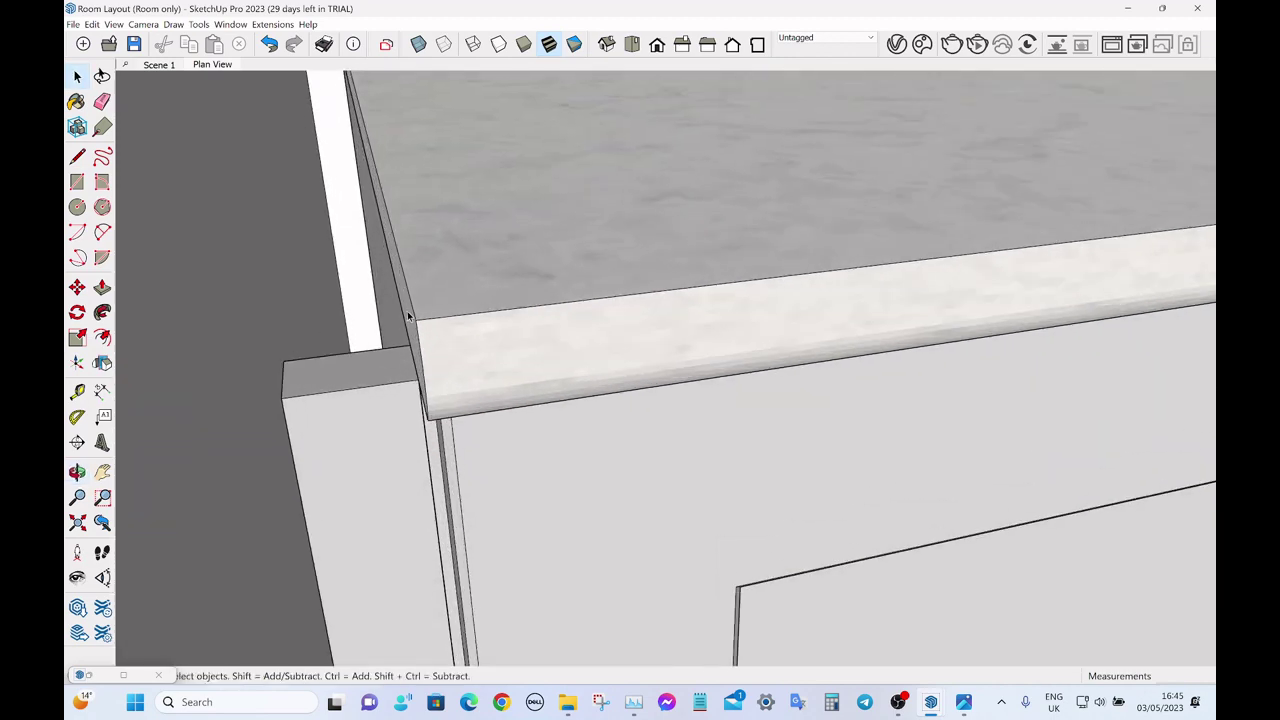
click(408, 311)
double_click(407, 311)
click(407, 312)
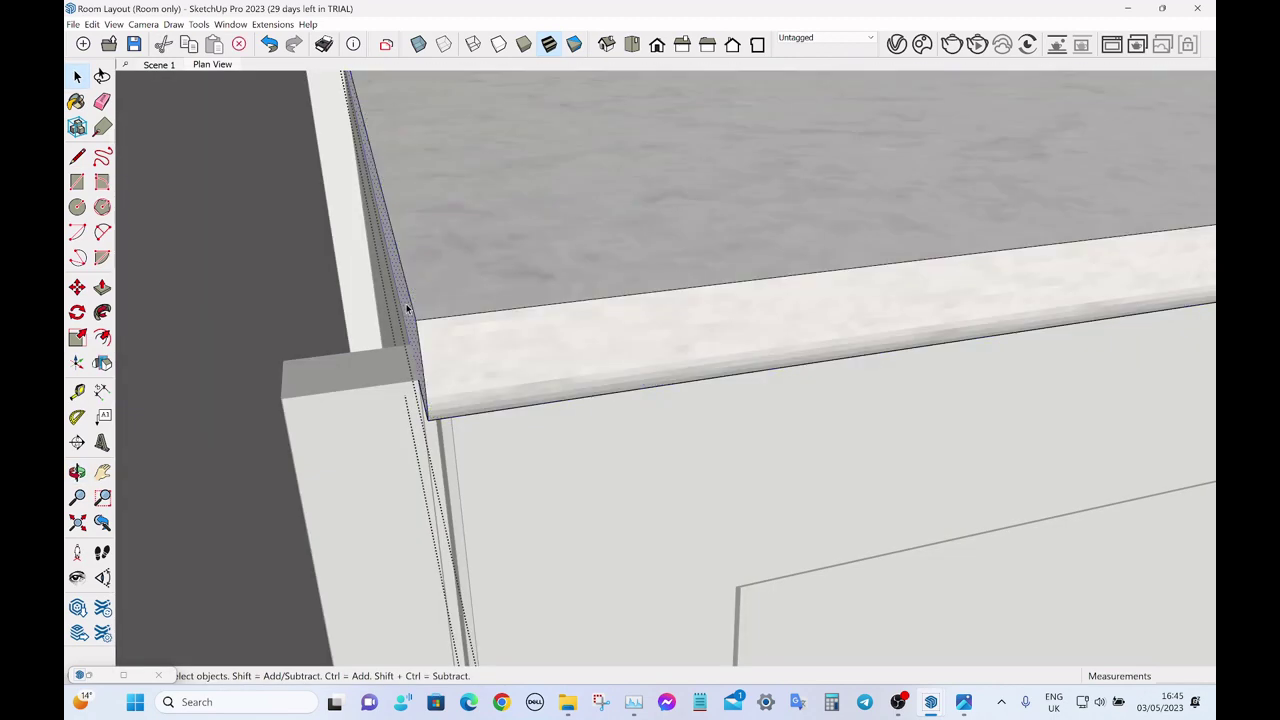
key(p)
click(398, 306)
click(277, 206)
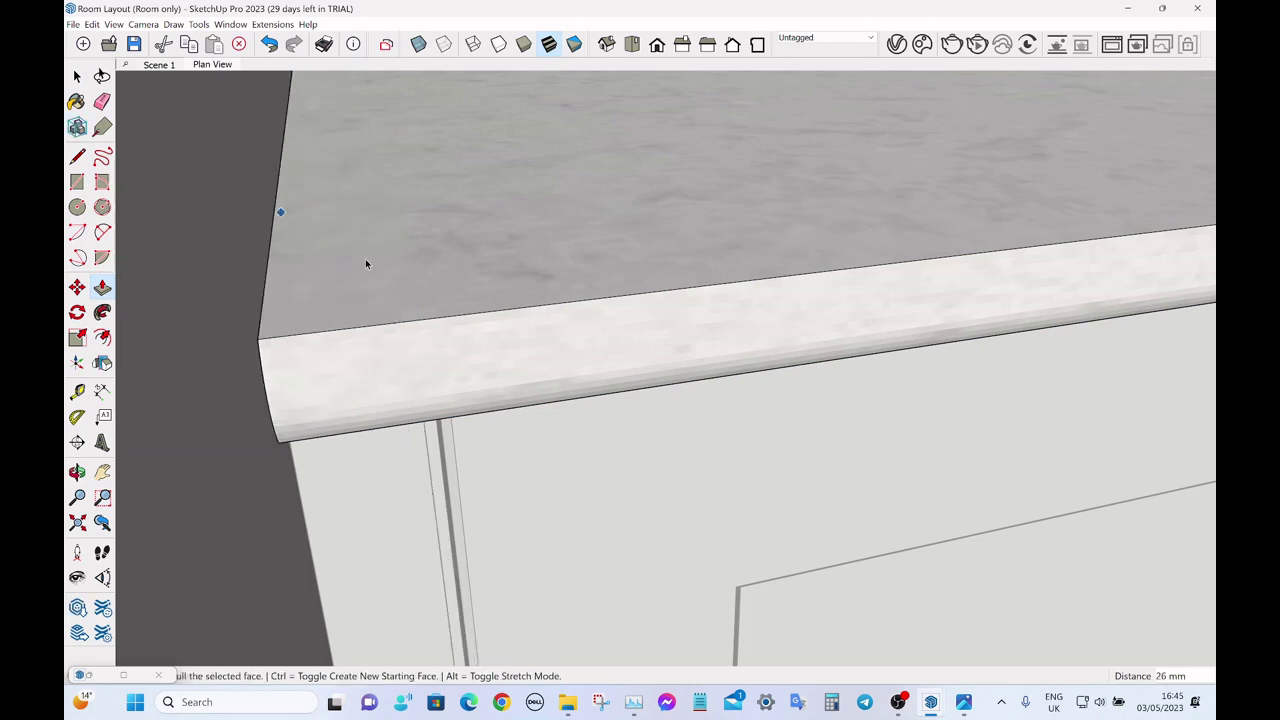
key(space)
key(Escape)
- Inspect the worktop's front edge profile, its corner joint and the complete run over the base cabinets from several angles
middle_drag(478, 300, 591, 224)
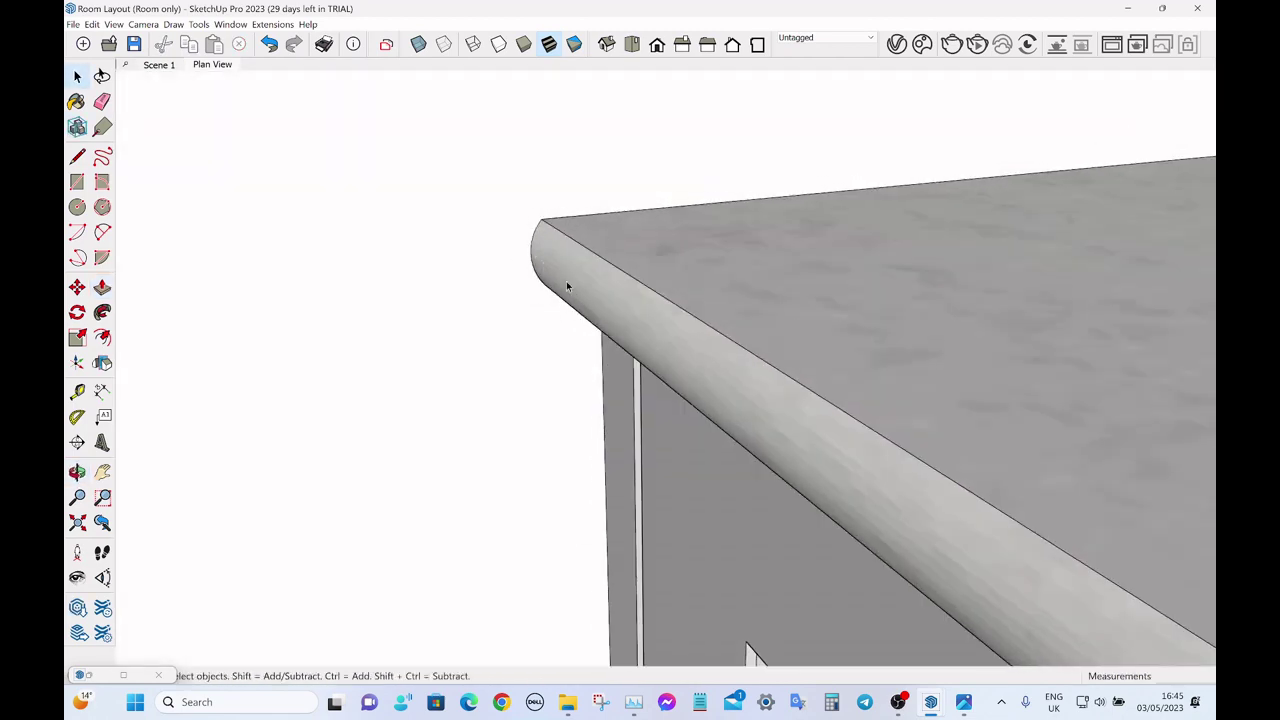
middle_drag(560, 208, 570, 298)
scroll(565, 295, down, 10)
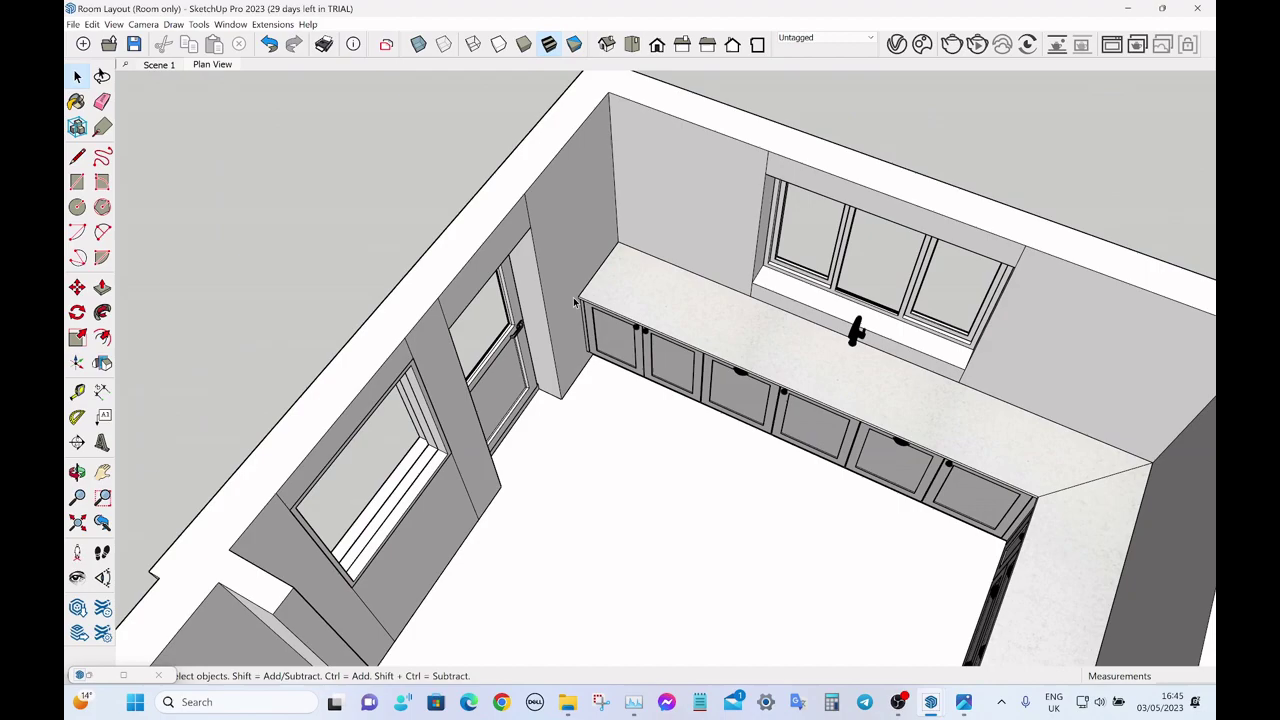
middle_drag(575, 302, 793, 214)
scroll(820, 300, up, 10)
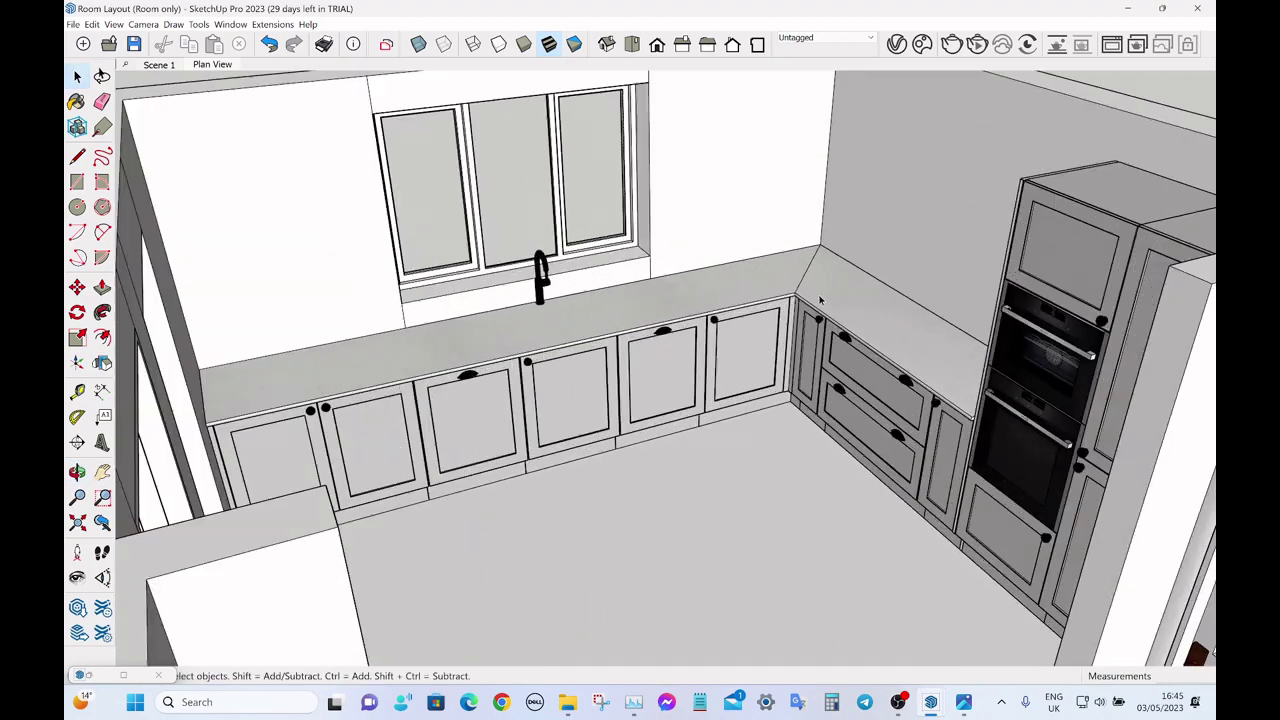
middle_drag(691, 300, 687, 329)
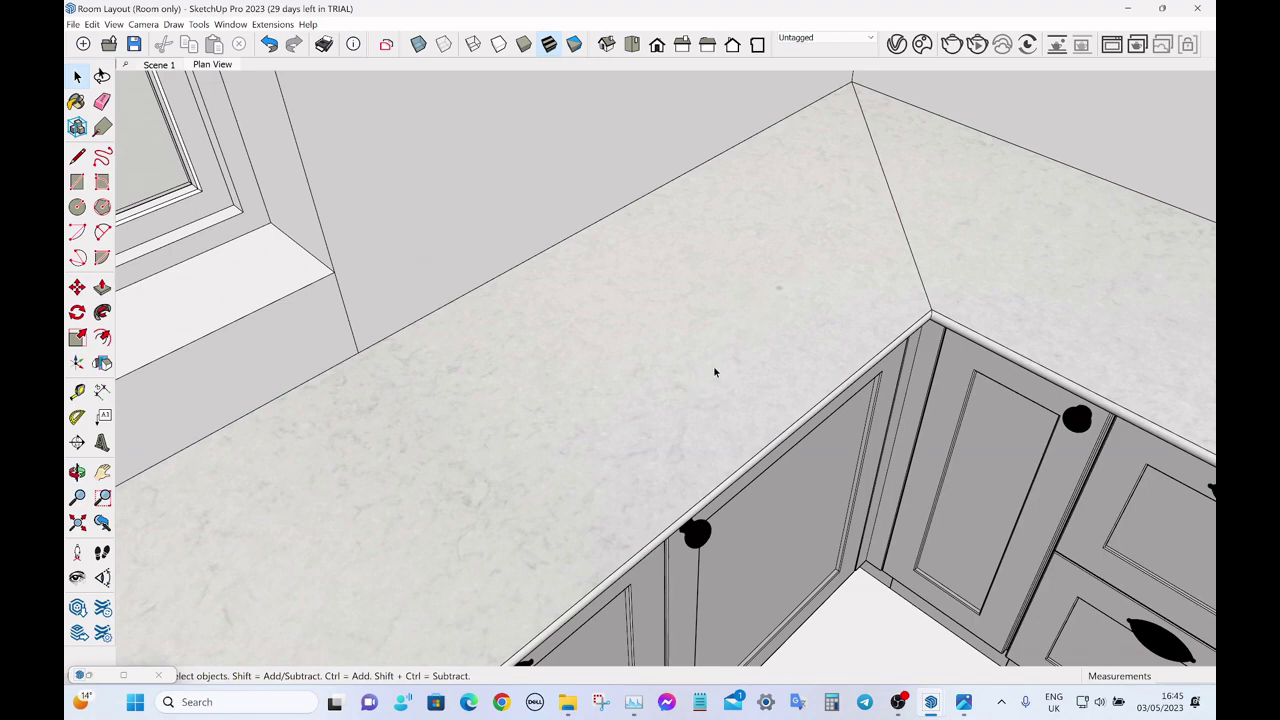
middle_drag(715, 372, 947, 297)
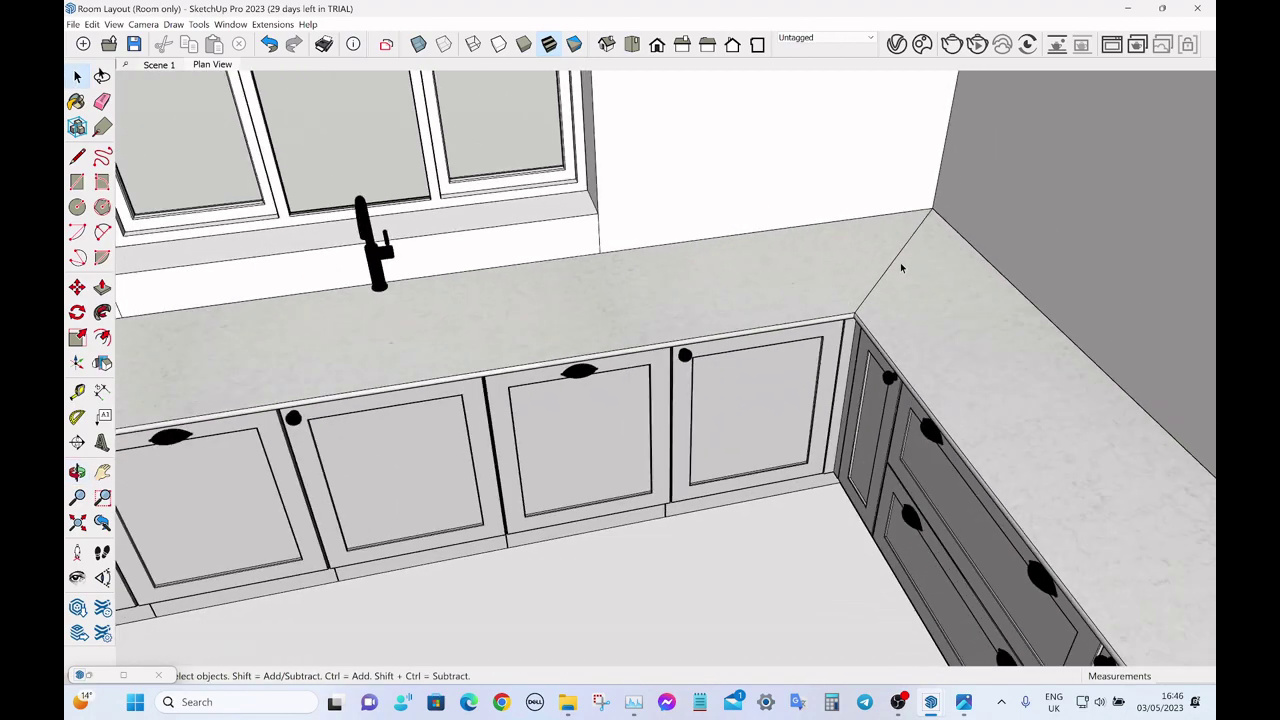
scroll(949, 283, down, 6)
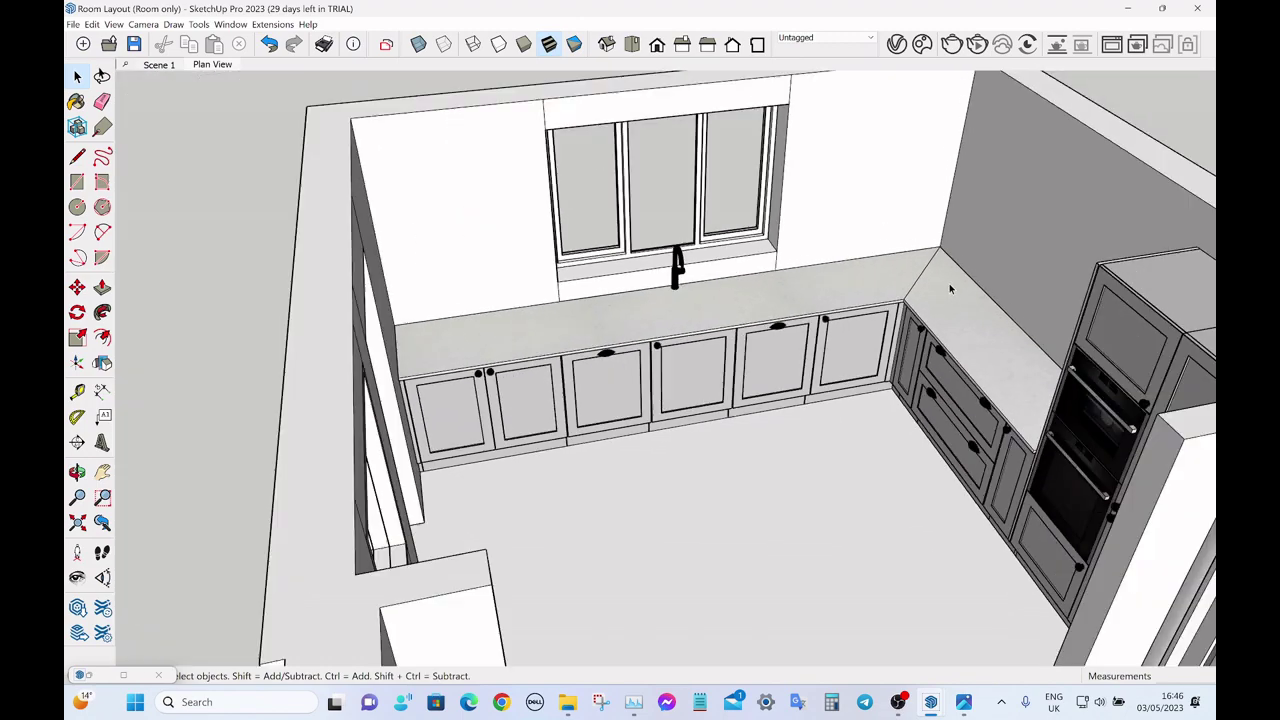
middle_drag(953, 279, 790, 267)
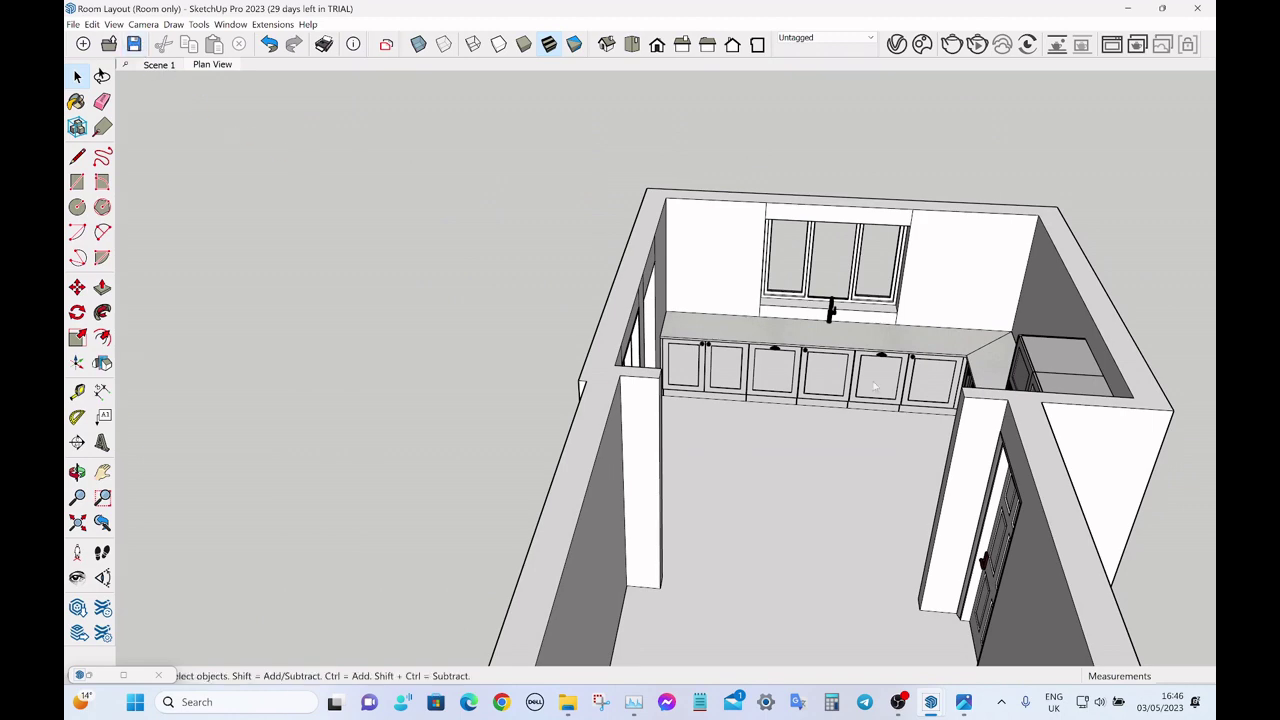
- Open the worktop for editing and draw a rectangle on its top face in front of the tap
scroll(875, 386, up, 10)
click(727, 299)
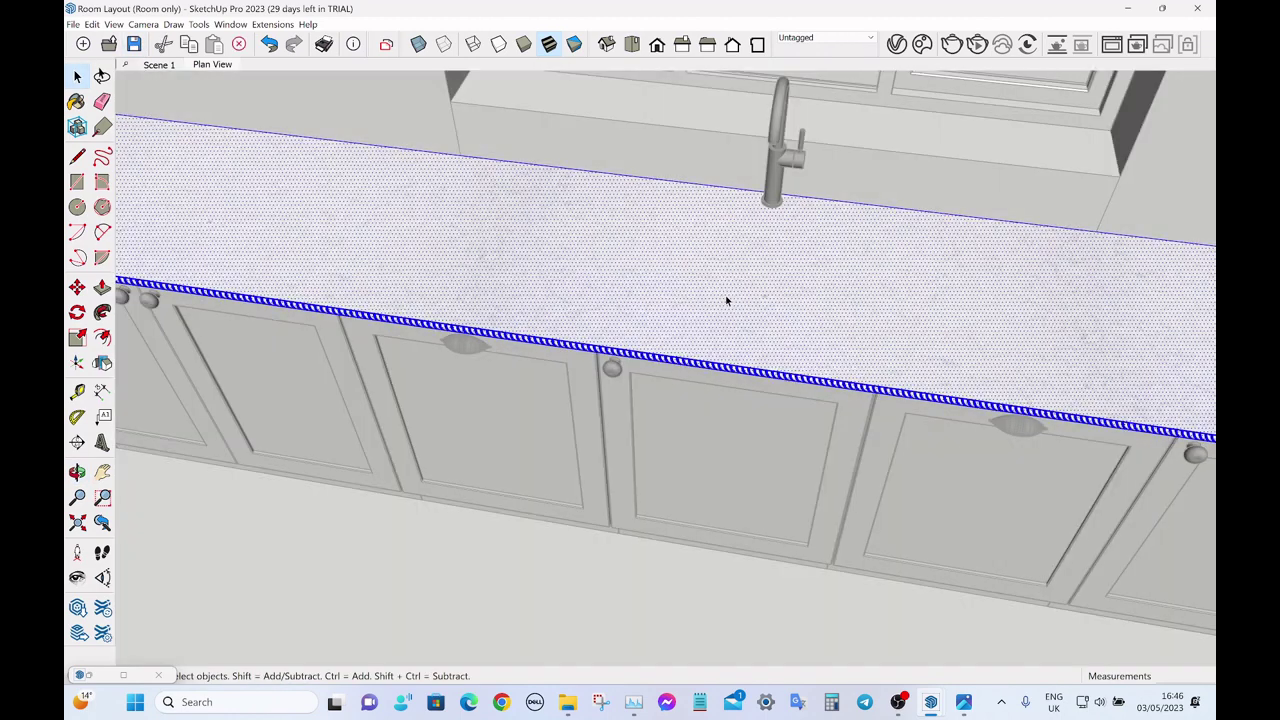
click(727, 299)
key(r)
click(695, 241)
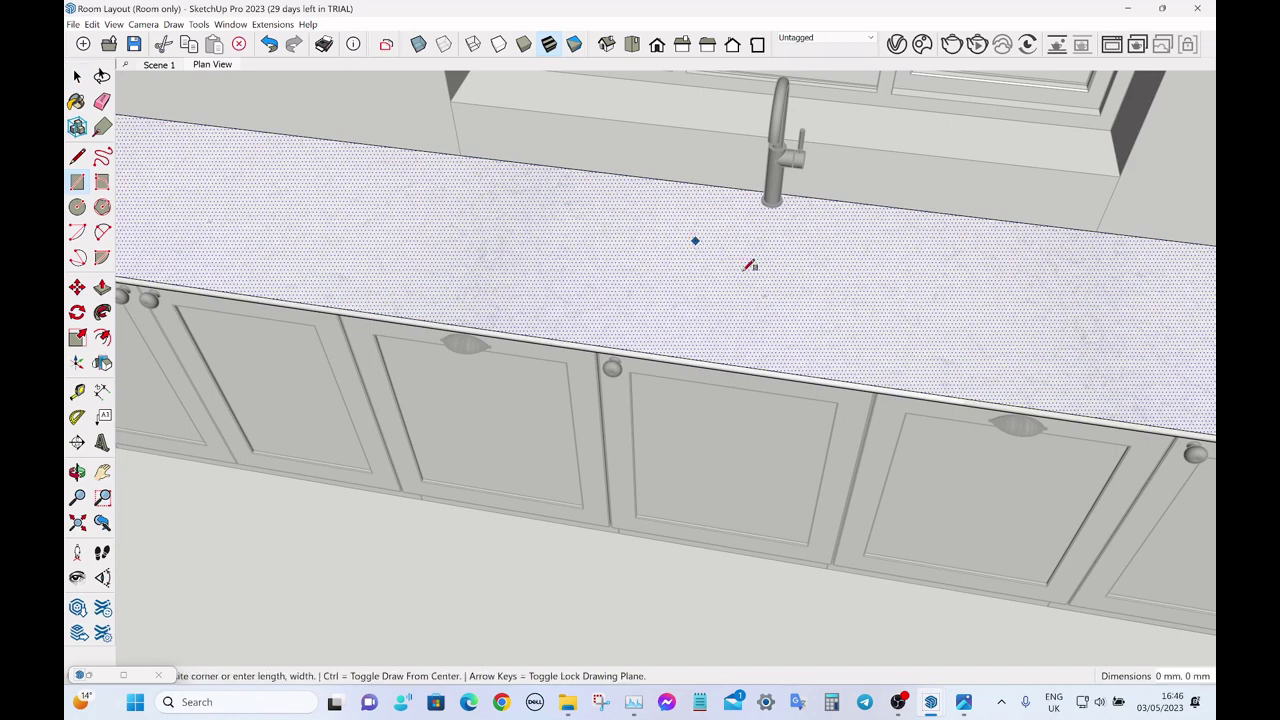
click(856, 346)
- Push the rectangle down 20 mm through the worktop to cut an opening over the sink
key(space)
click(758, 274)
key(p)
click(750, 268)
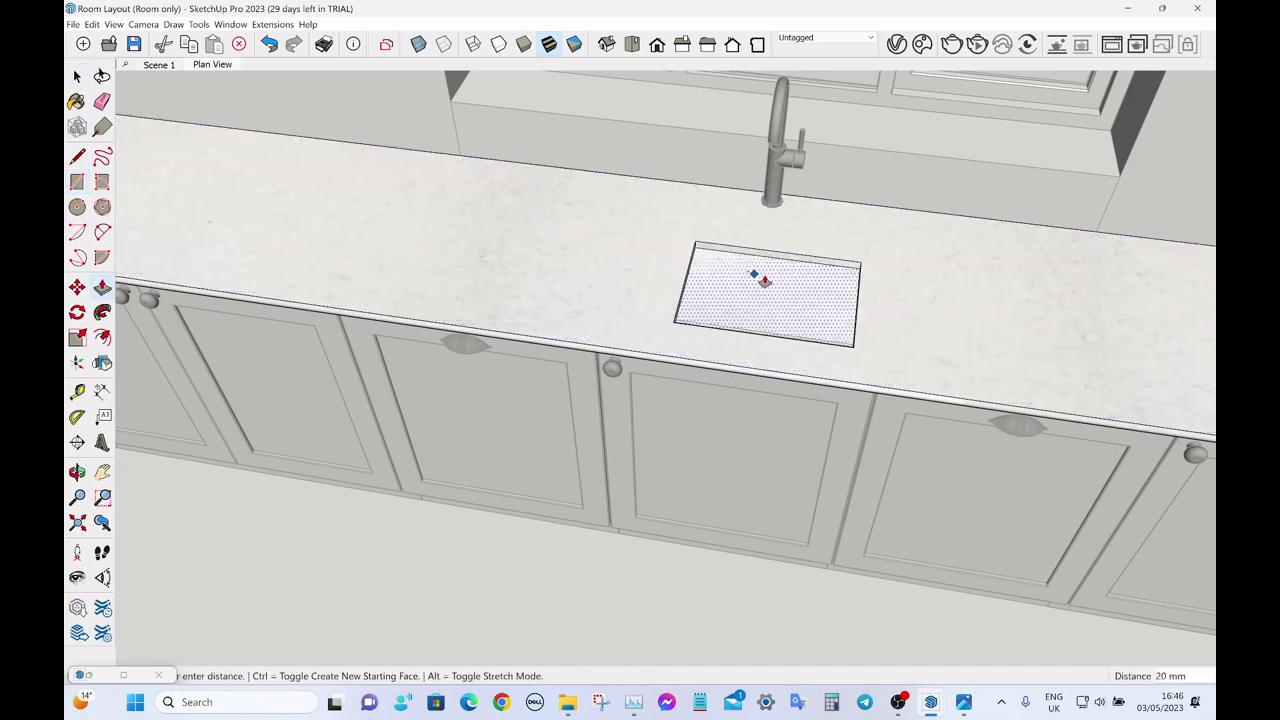
click(768, 282)
- Widen the sink opening with Push/Pull, moving its tap-side face about 154 mm and the end face nearest the tall units about 25 mm
scroll(799, 262, up, 4)
click(800, 263)
scroll(800, 263, up, 1)
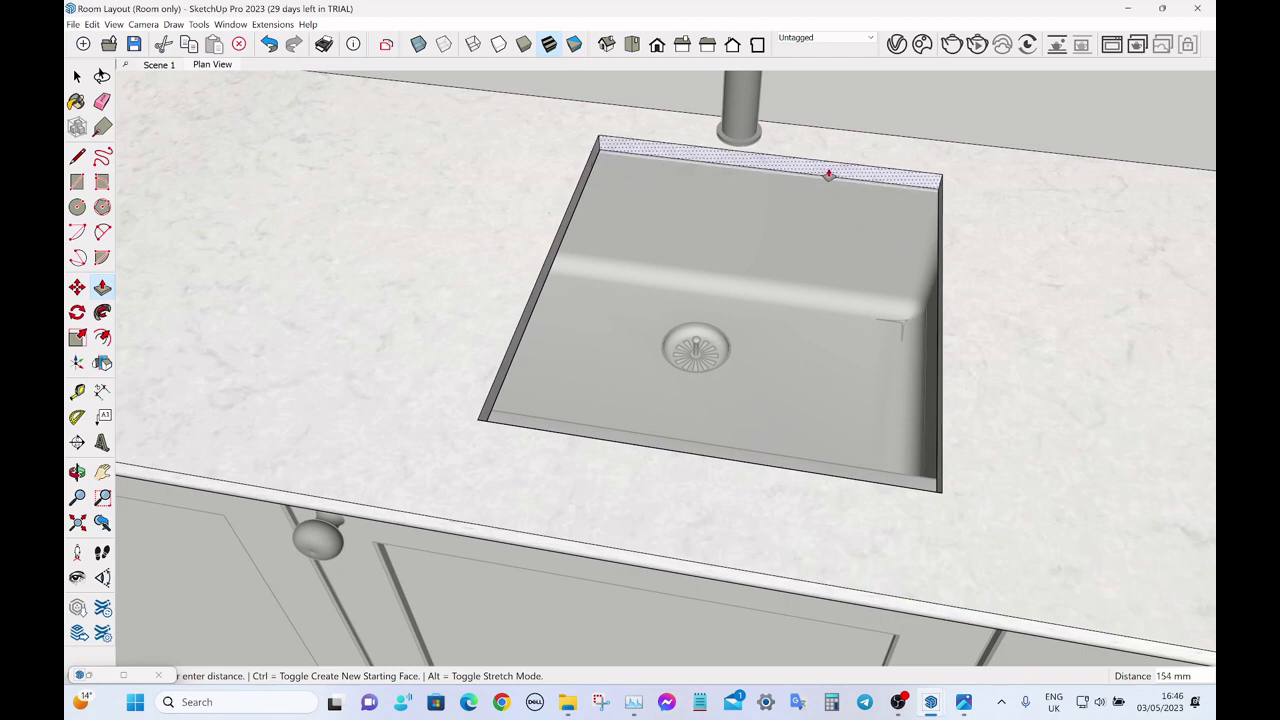
click(829, 175)
middle_drag(829, 175, 1006, 278)
click(1053, 289)
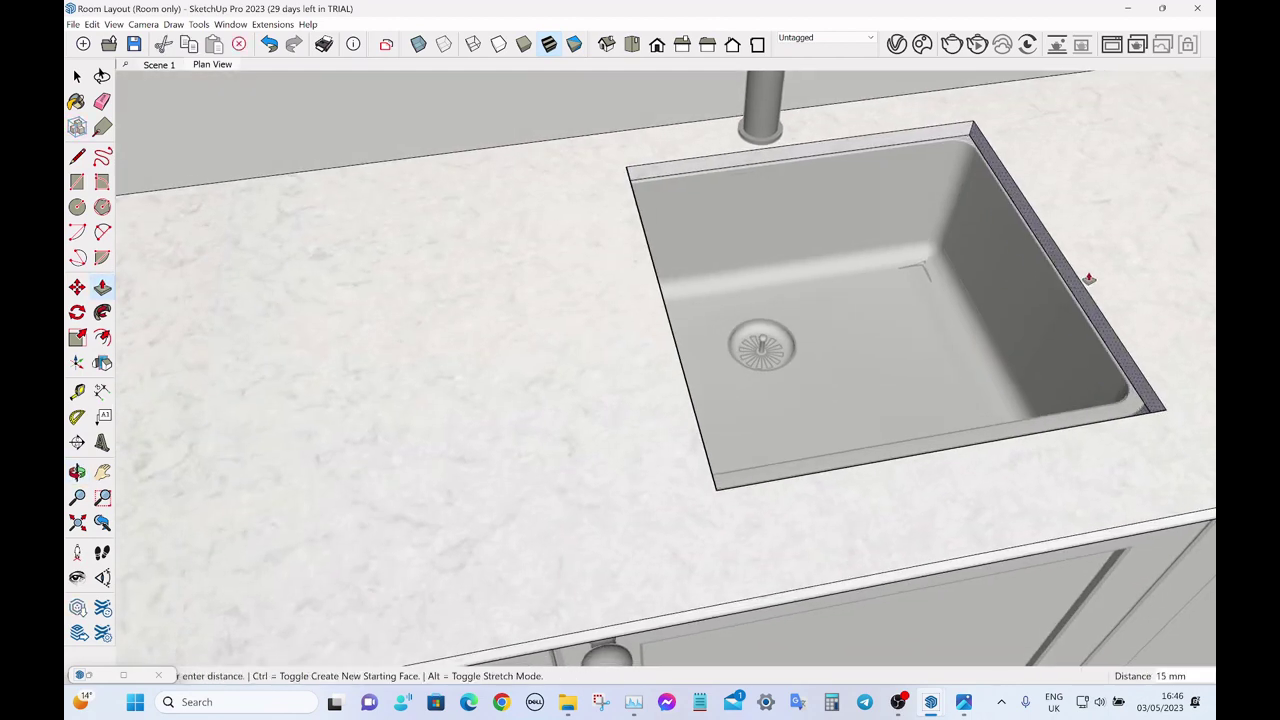
click(1088, 277)
- Push the opposite end face of the sink opening out about 139 mm, past the edge of the bowl
middle_drag(1088, 277, 676, 261)
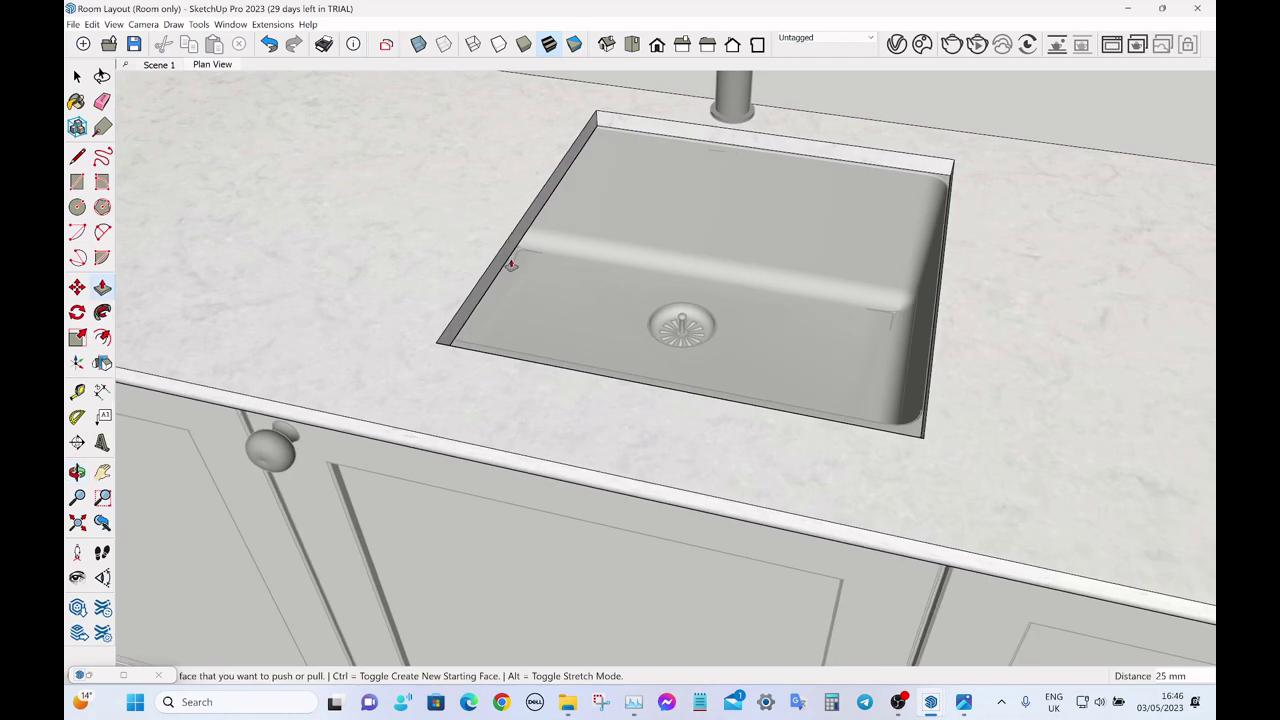
click(498, 270)
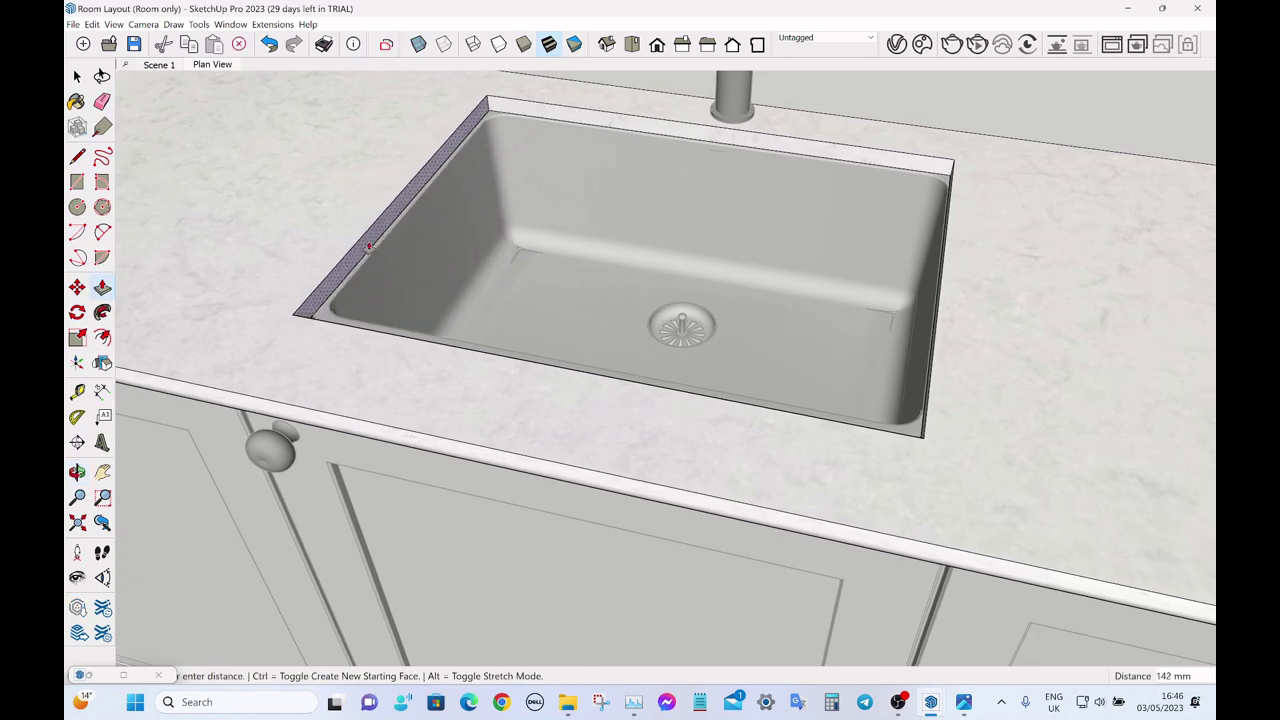
click(374, 249)
- Adjust the front face of the opening inwards to the sink's front edge and finish editing the worktop
middle_drag(700, 270, 246, 311)
scroll(246, 311, up, 2)
click(234, 300)
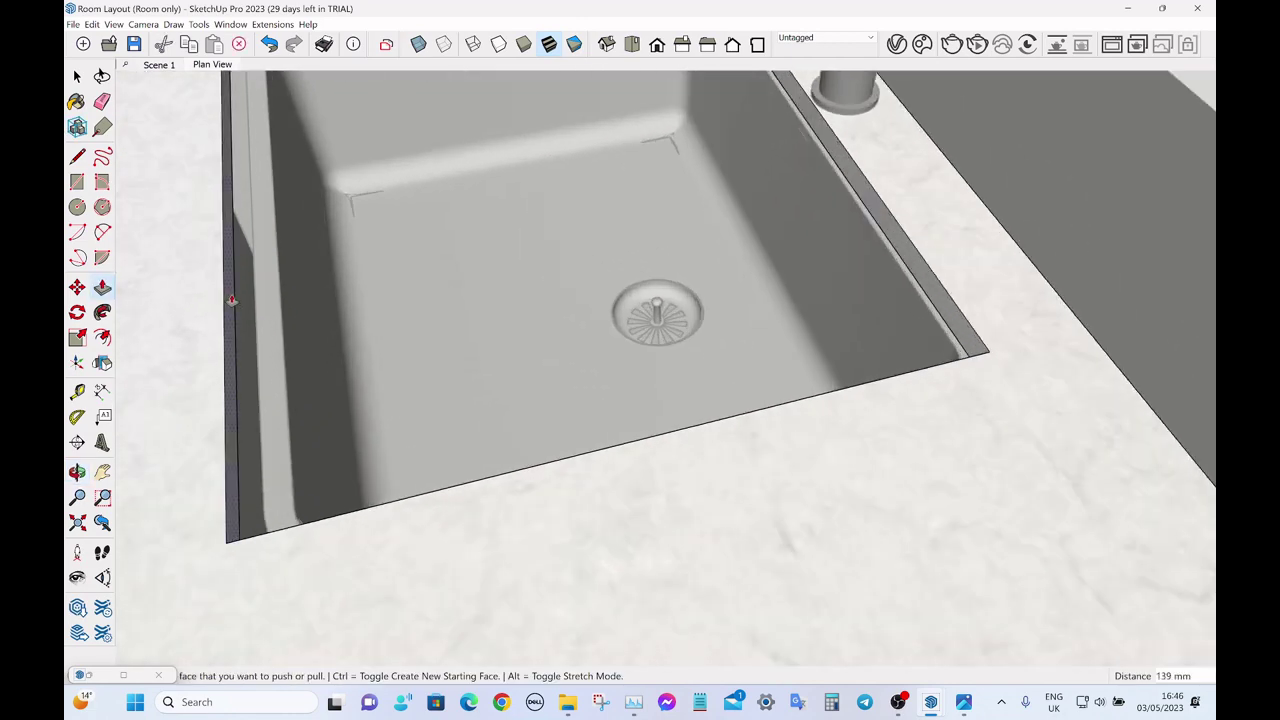
click(250, 301)
double_click(237, 302)
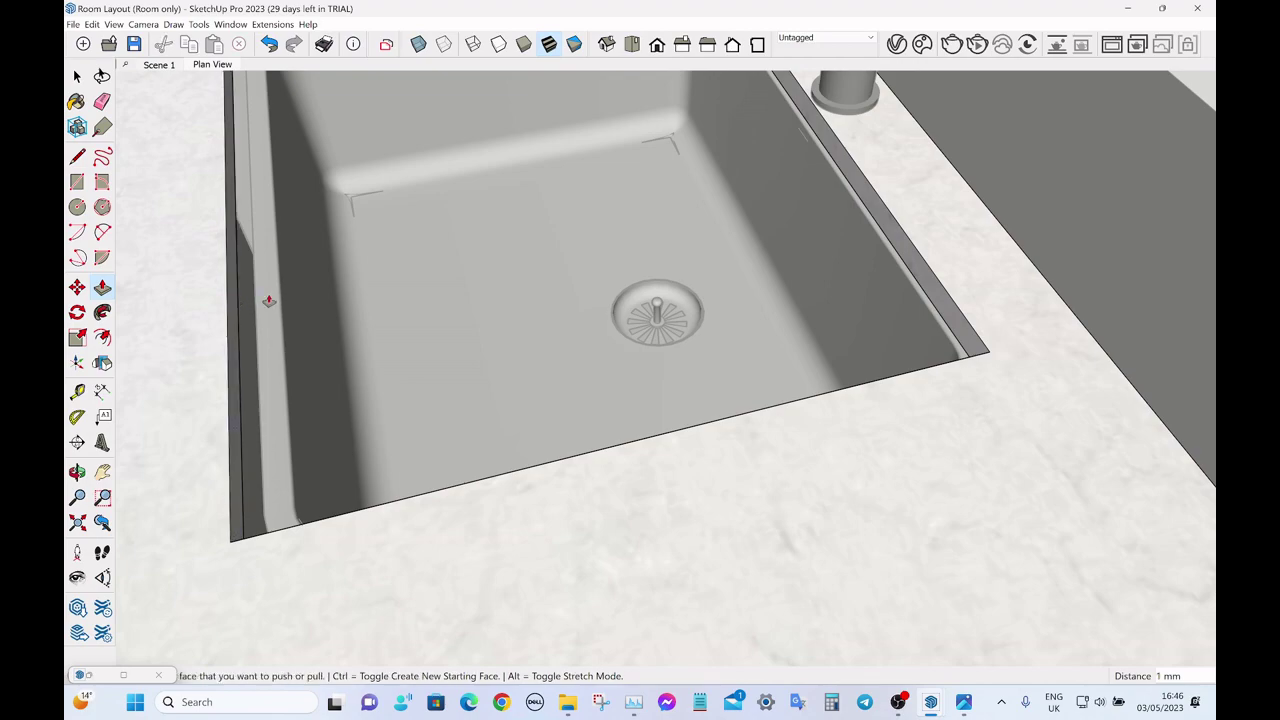
click(235, 300)
click(272, 295)
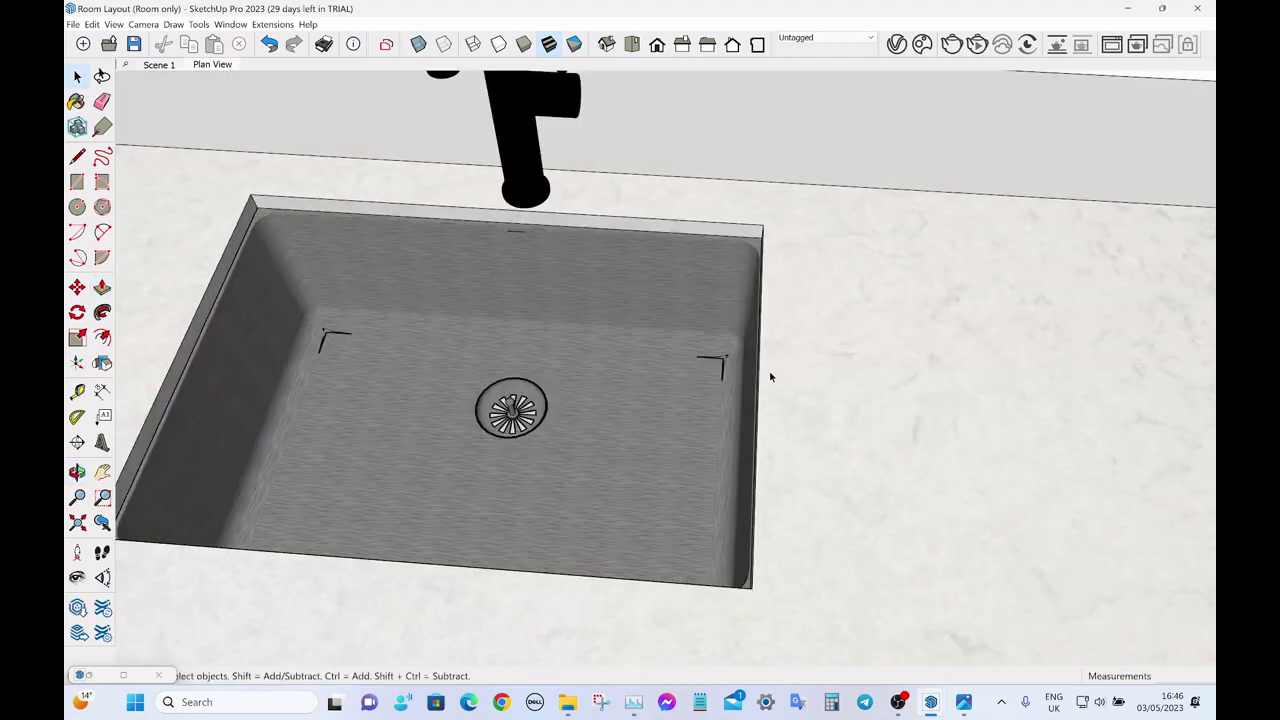
scroll(770, 377, down, 10)
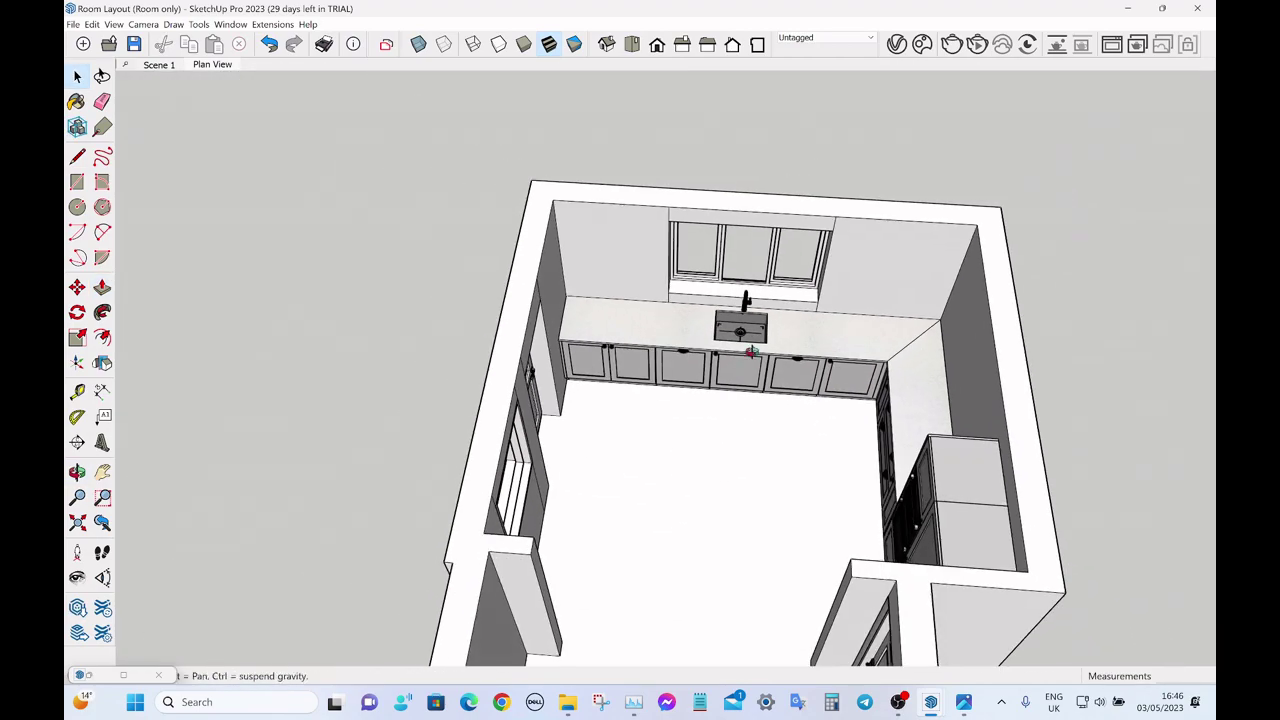
middle_drag(770, 300, 743, 224)
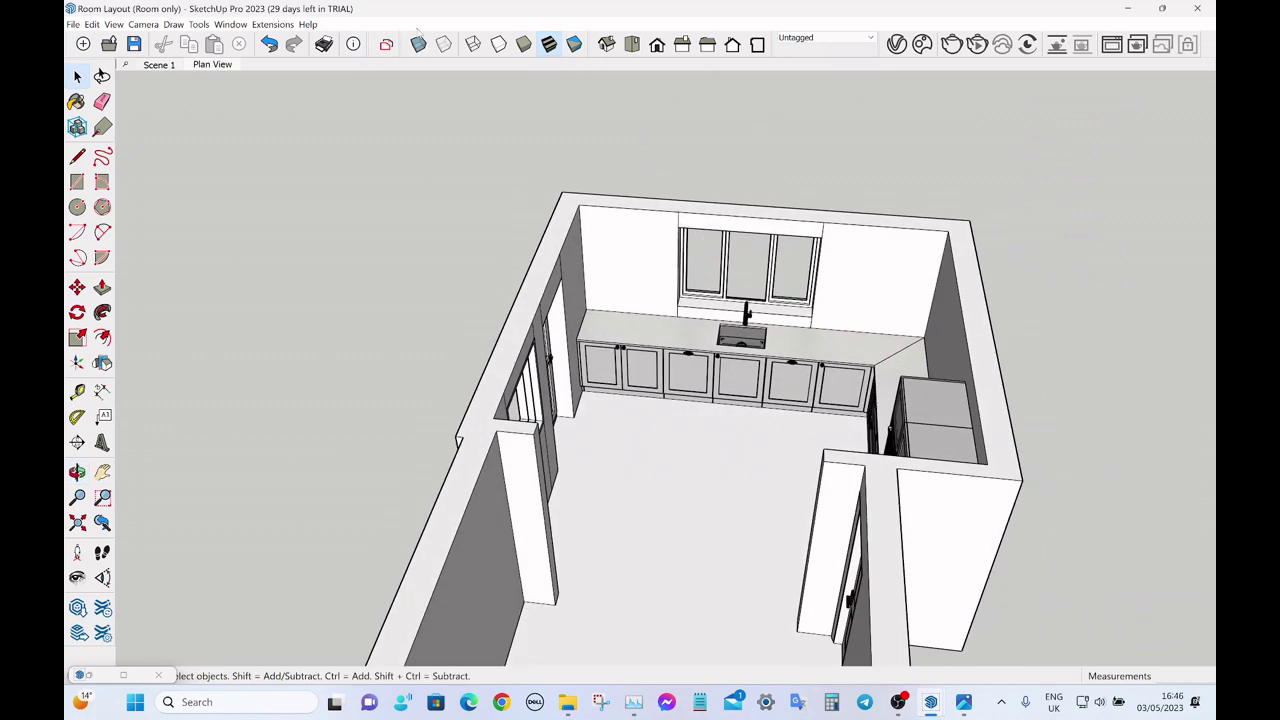
- Show the MAJ FollowMe toolbar
right_click(419, 41)
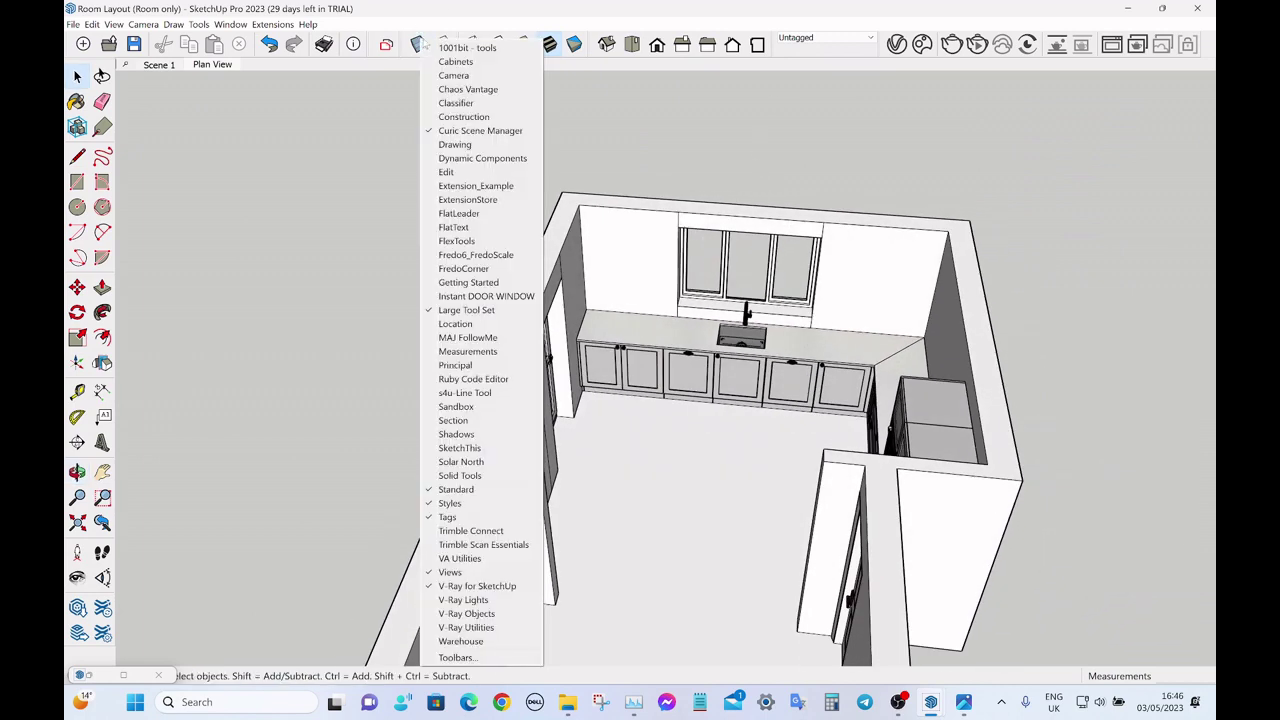
click(467, 337)
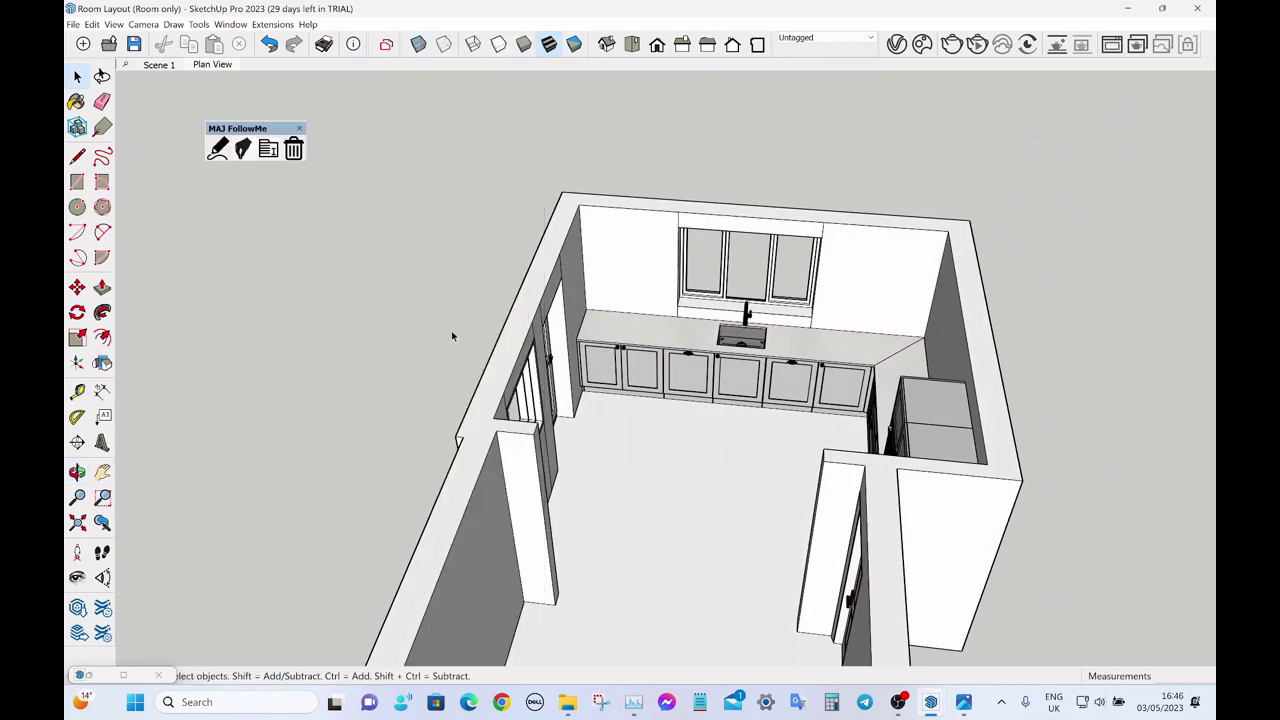
click(219, 150)
click(656, 376)
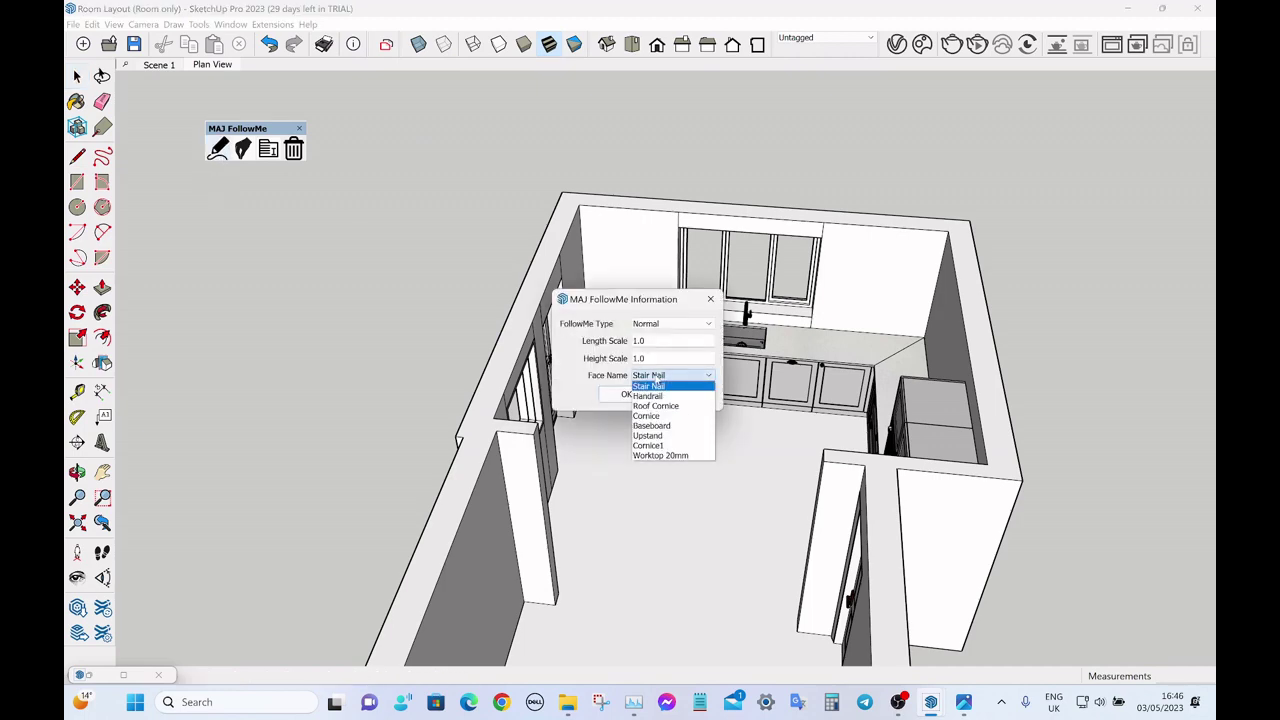
click(648, 435)
click(626, 394)
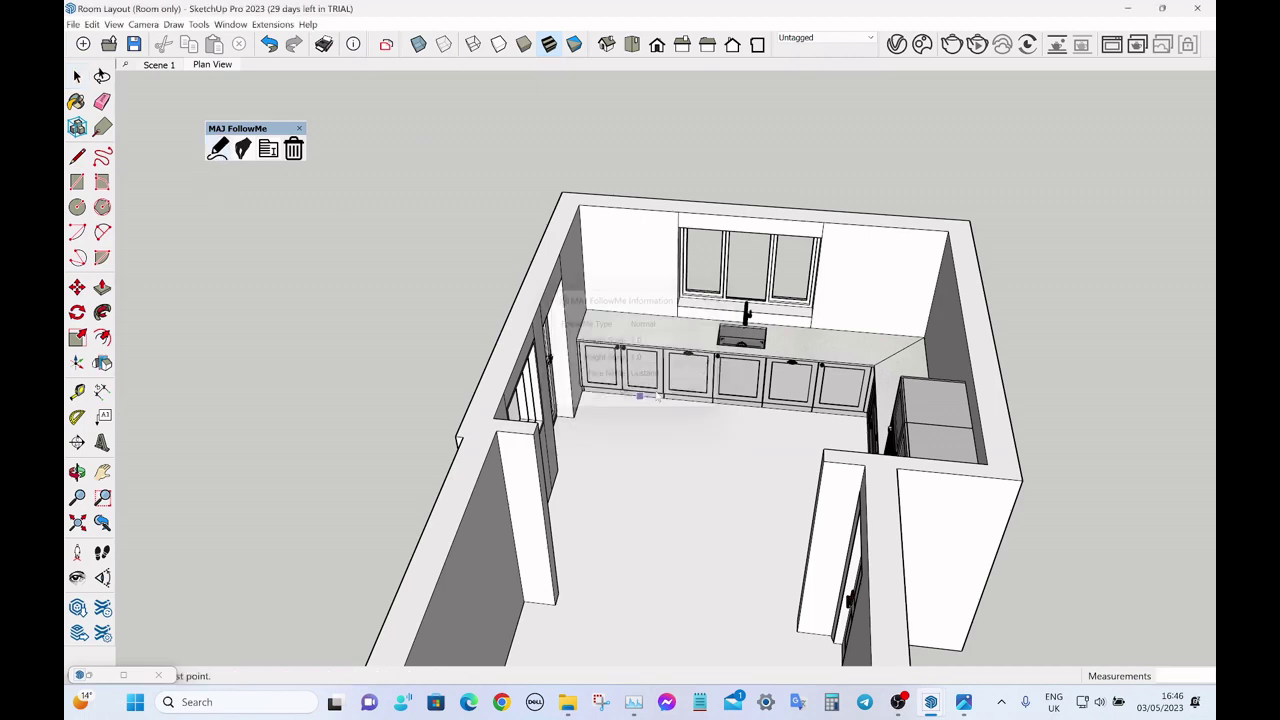
middle_drag(626, 394, 566, 370)
scroll(600, 355, up, 10)
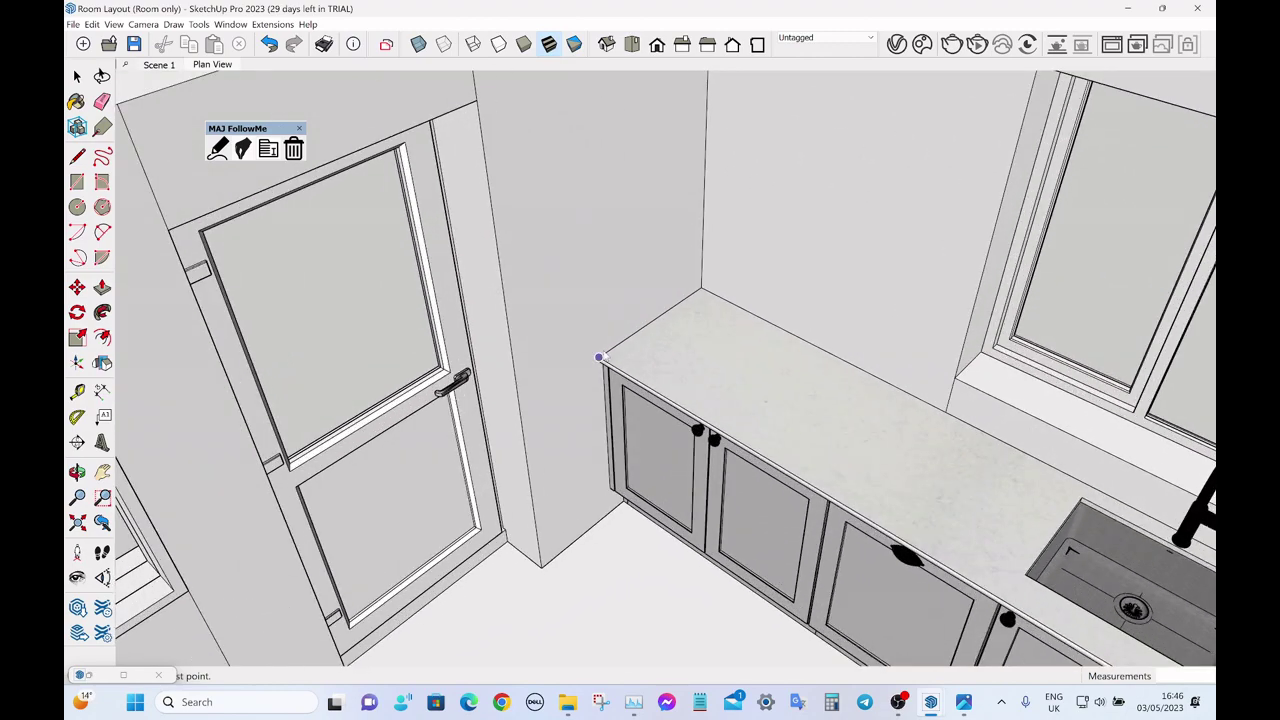
click(599, 352)
key(space)
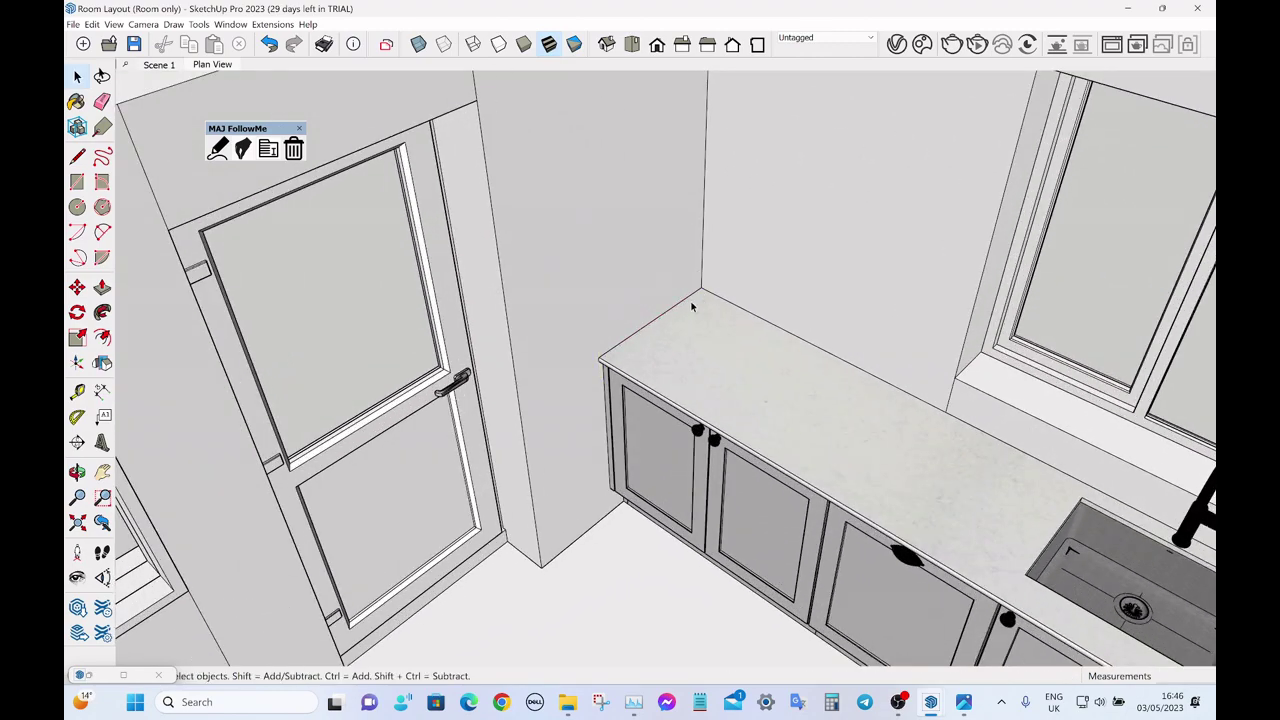
- Start a MAJ FollowMe path with the face profile Upstand, keeping the Normal type and scales of 1.0
middle_drag(691, 303, 631, 306)
scroll(571, 257, down, 3)
click(235, 153)
click(685, 375)
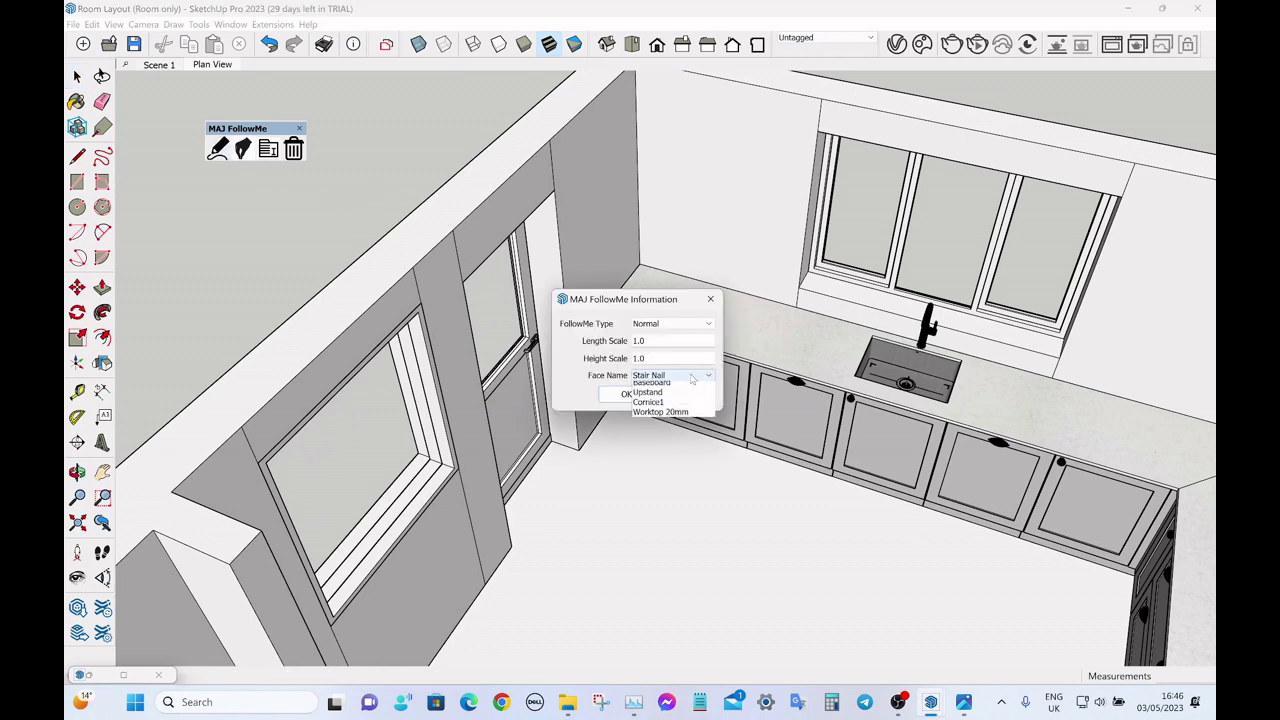
click(669, 428)
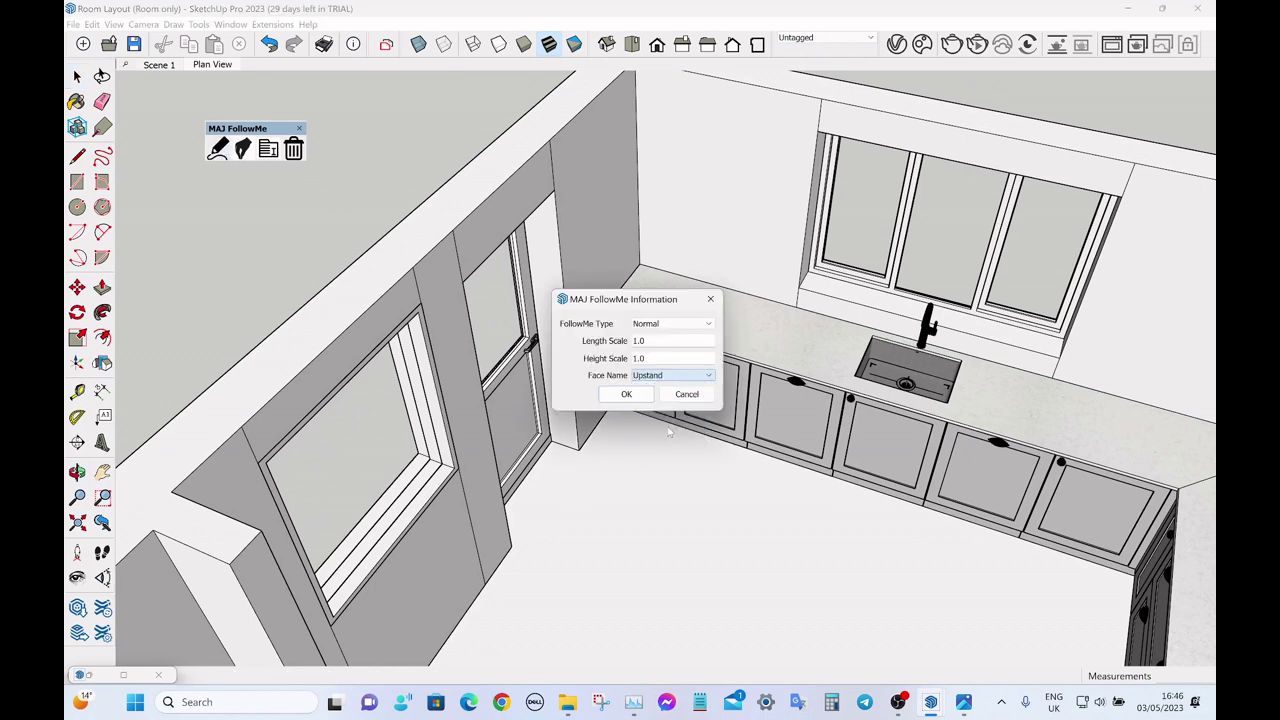
click(627, 394)
- Trace the upstand along the short wall by the door, from the back corner to the worktop's front edge
scroll(604, 318, up, 5)
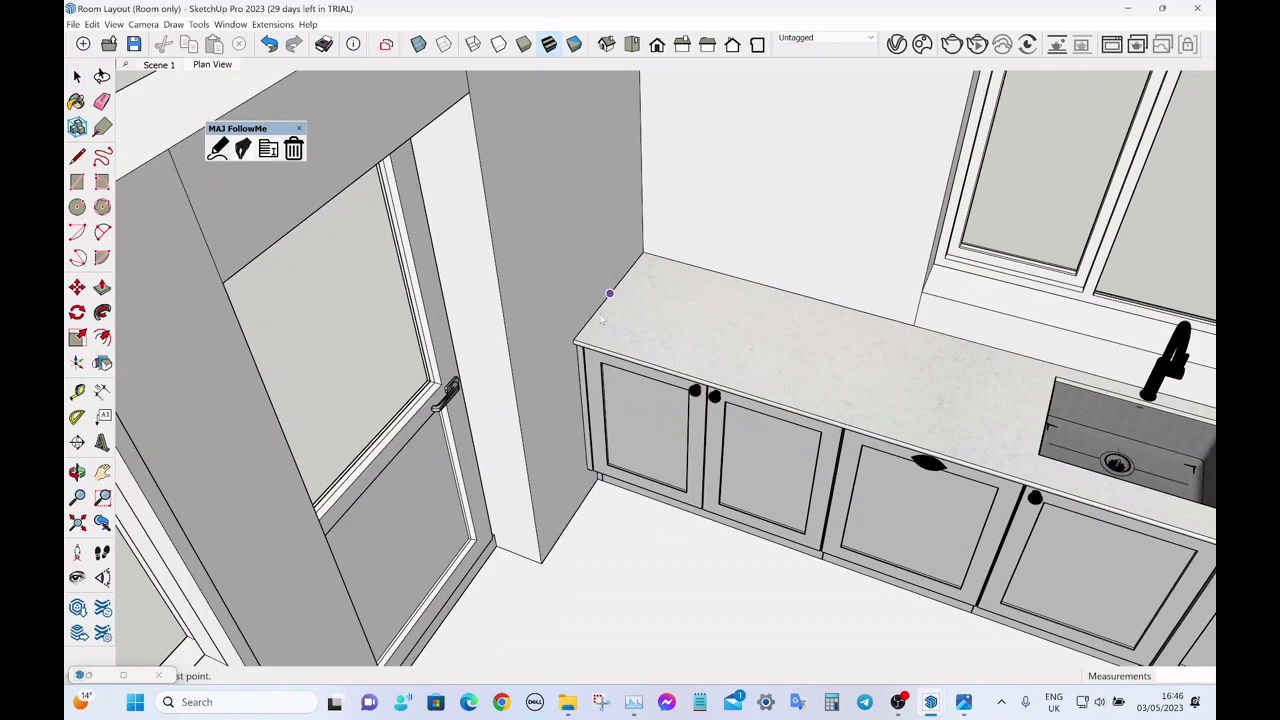
click(643, 253)
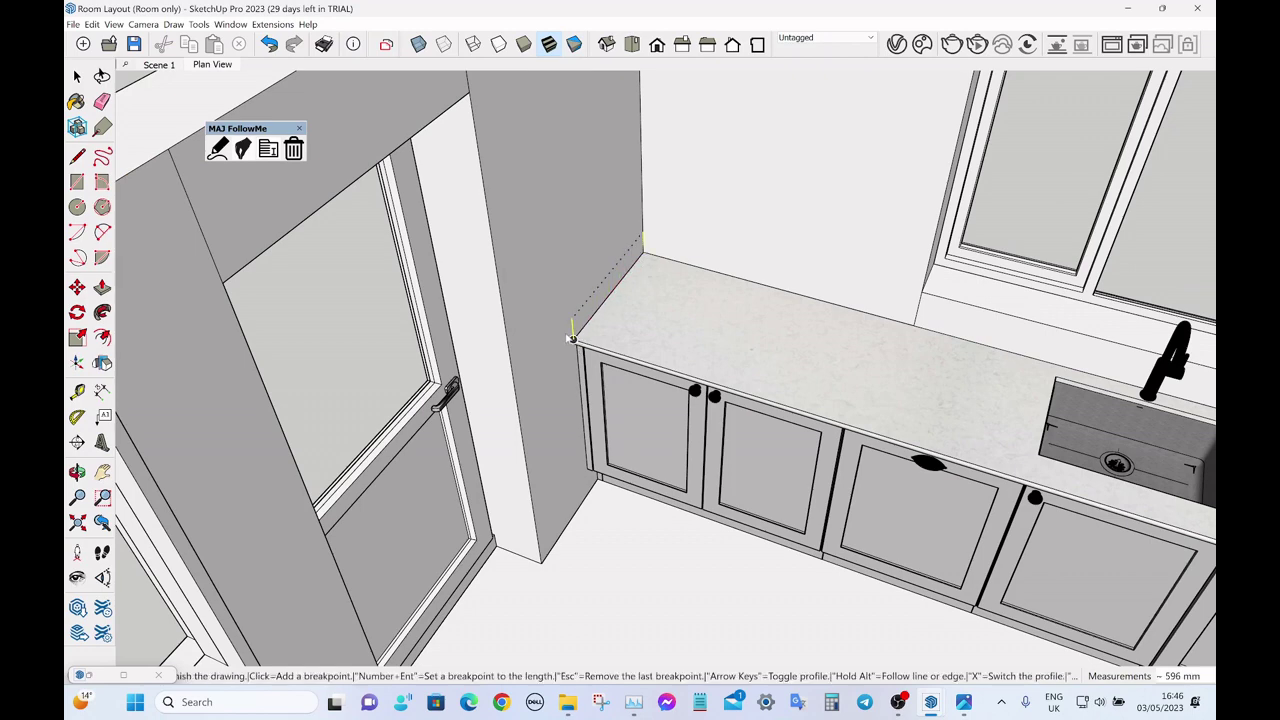
double_click(572, 338)
- Move the short upstand 12 mm out of the wall so it sits on the worktop
scroll(657, 253, up, 5)
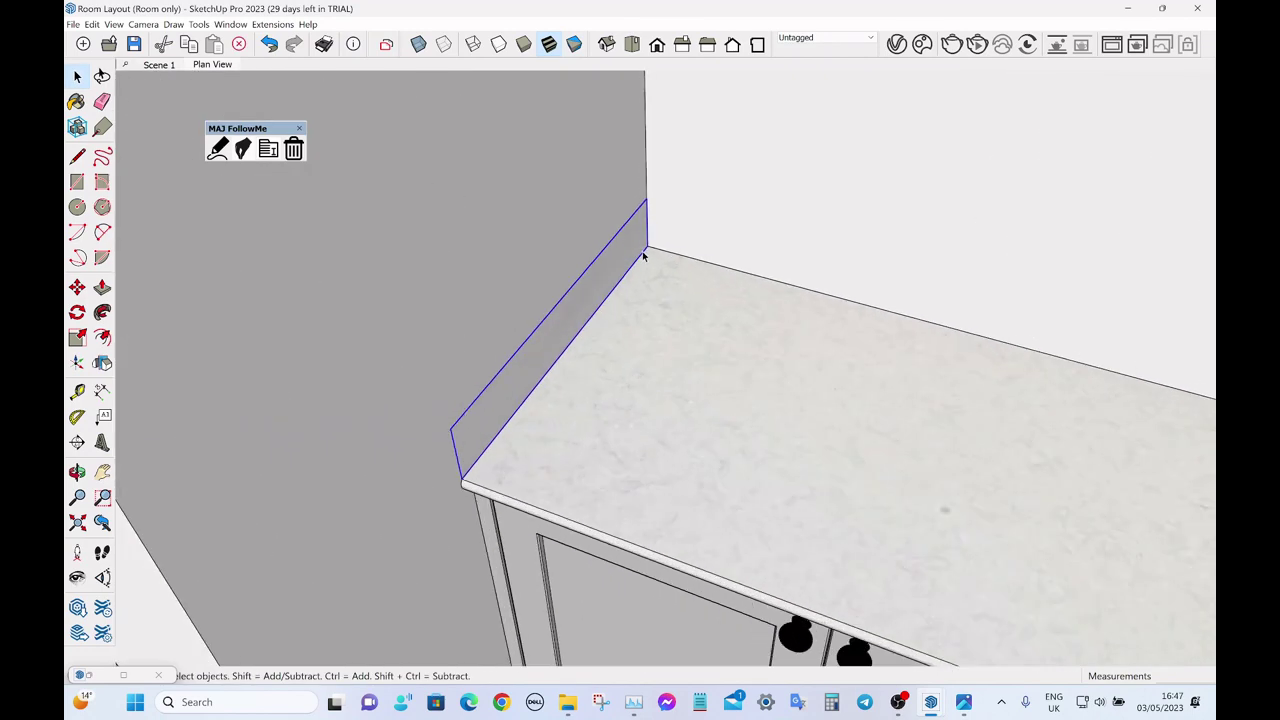
key(m)
click(650, 240)
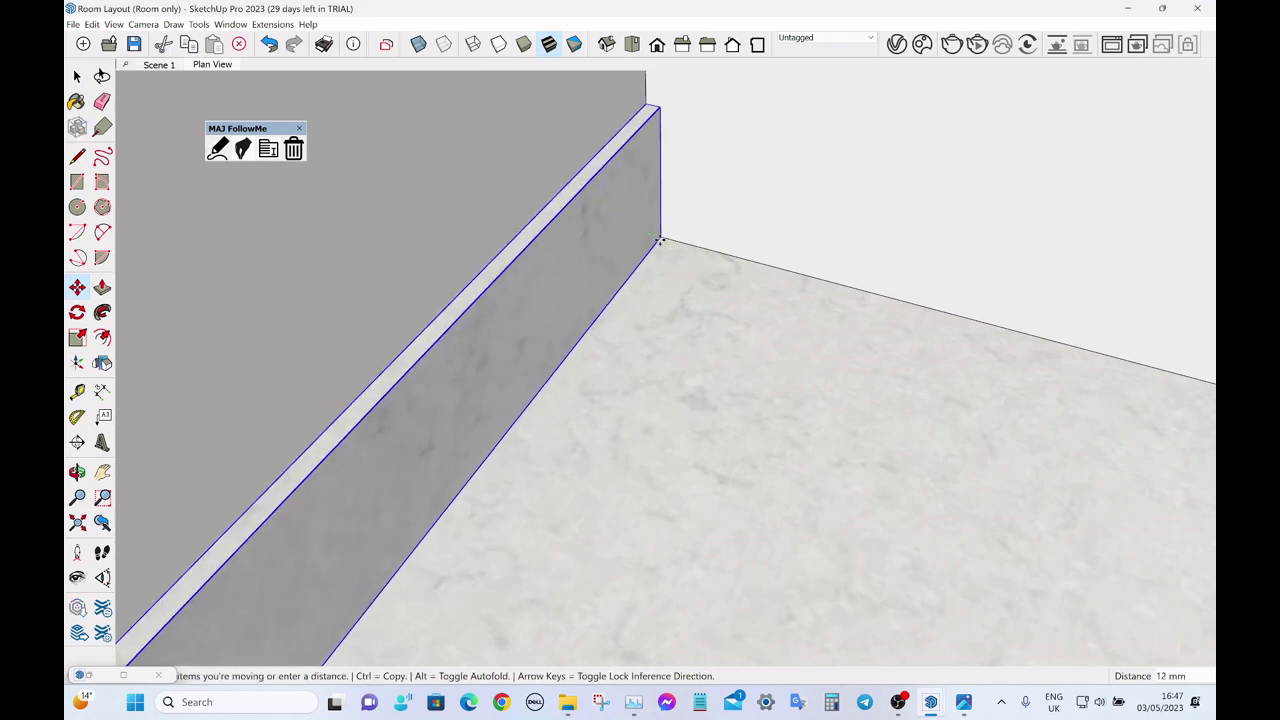
click(660, 239)
key(space)
- Start another MAJ FollowMe path with the Upstand profile for the remaining worktop walls
scroll(434, 204, down, 6)
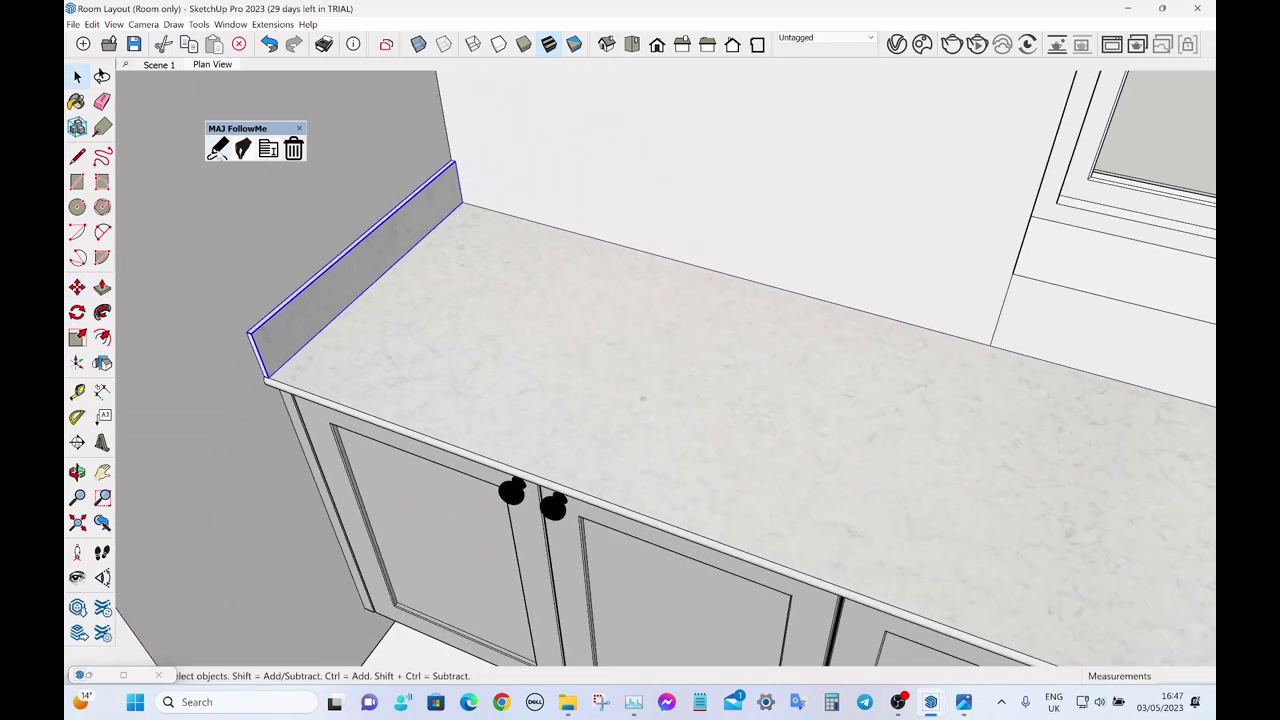
click(218, 149)
click(709, 377)
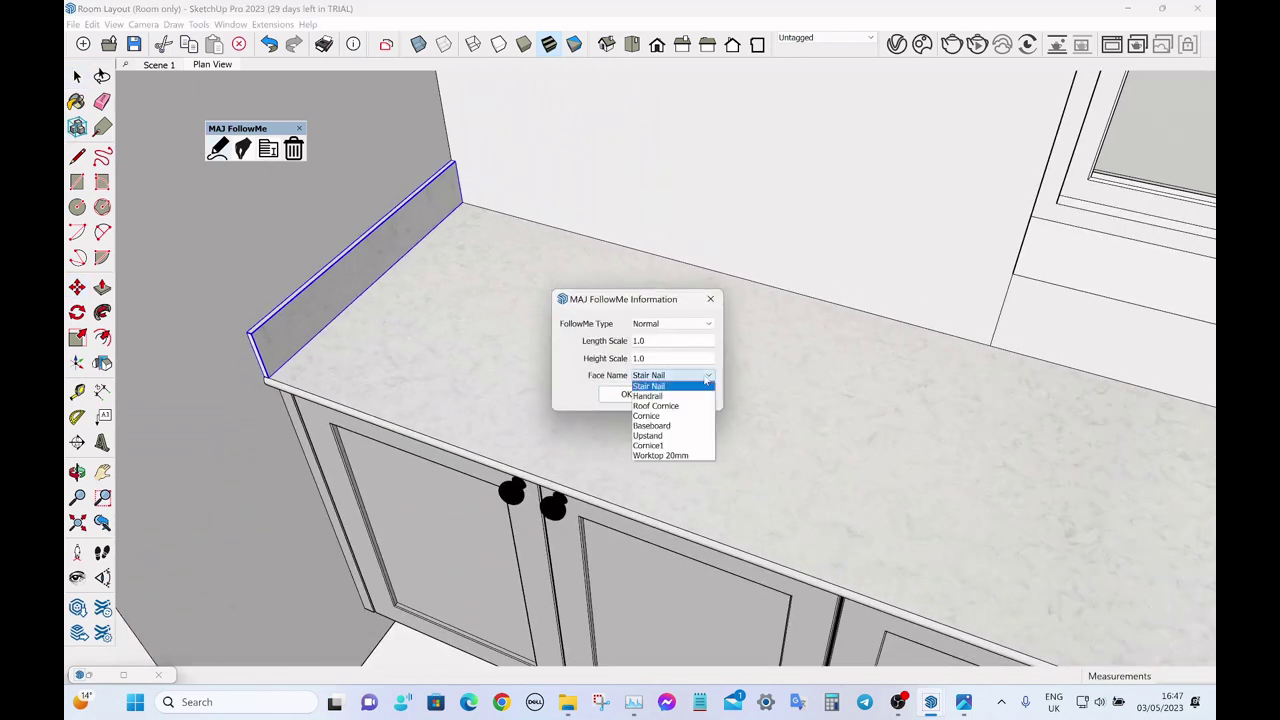
click(685, 436)
click(627, 394)
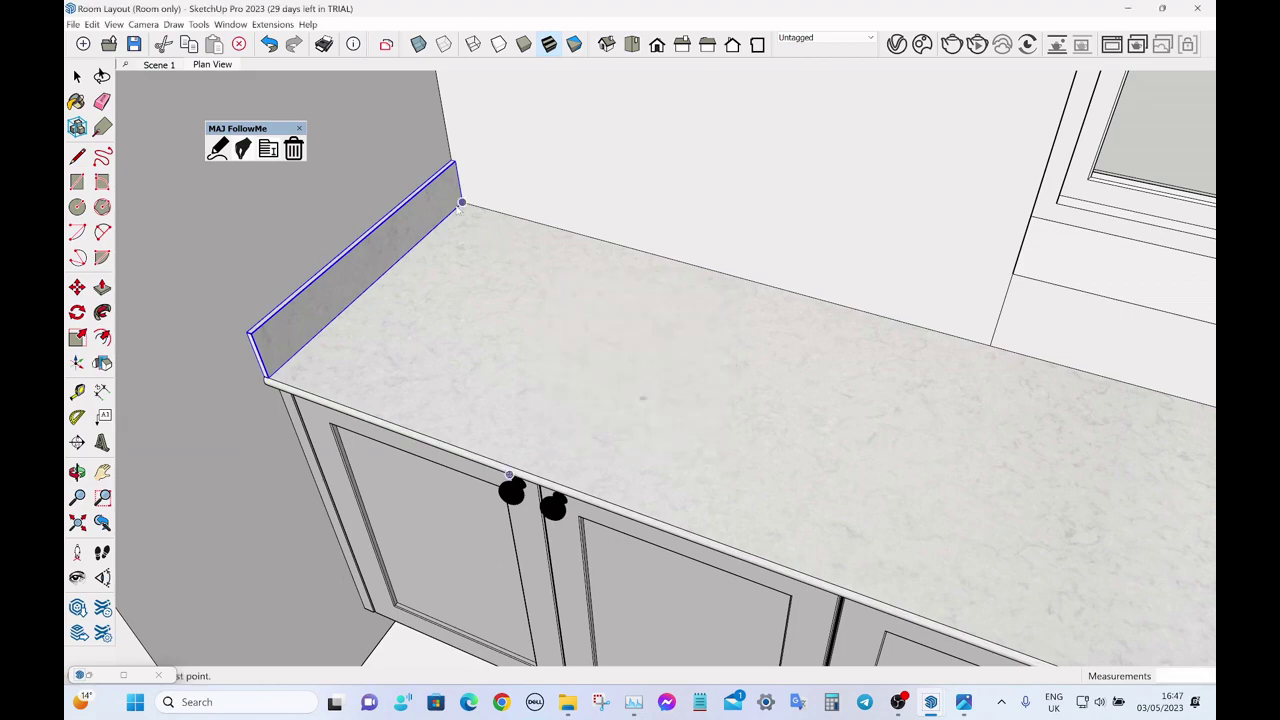
- Trace the upstand from the short piece along the window wall and around the corner to the tall oven unit
click(462, 203)
scroll(614, 257, down, 10)
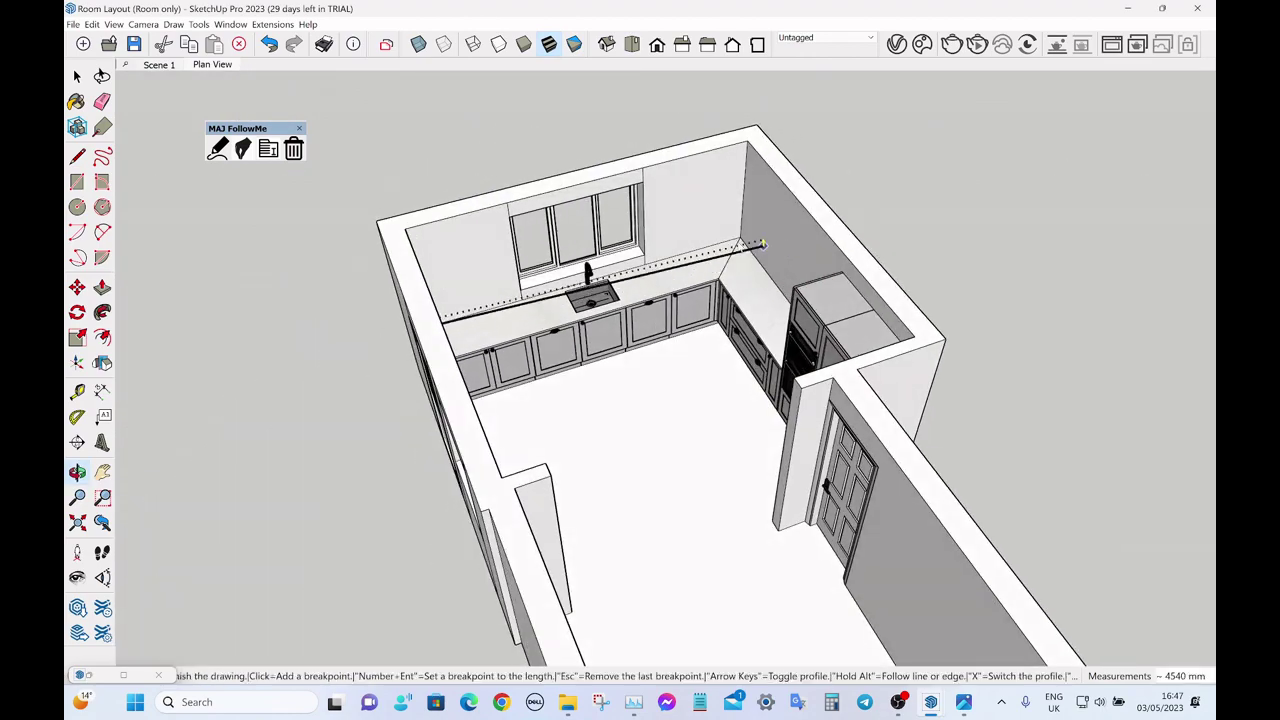
scroll(740, 240, up, 3)
middle_drag(743, 234, 724, 180)
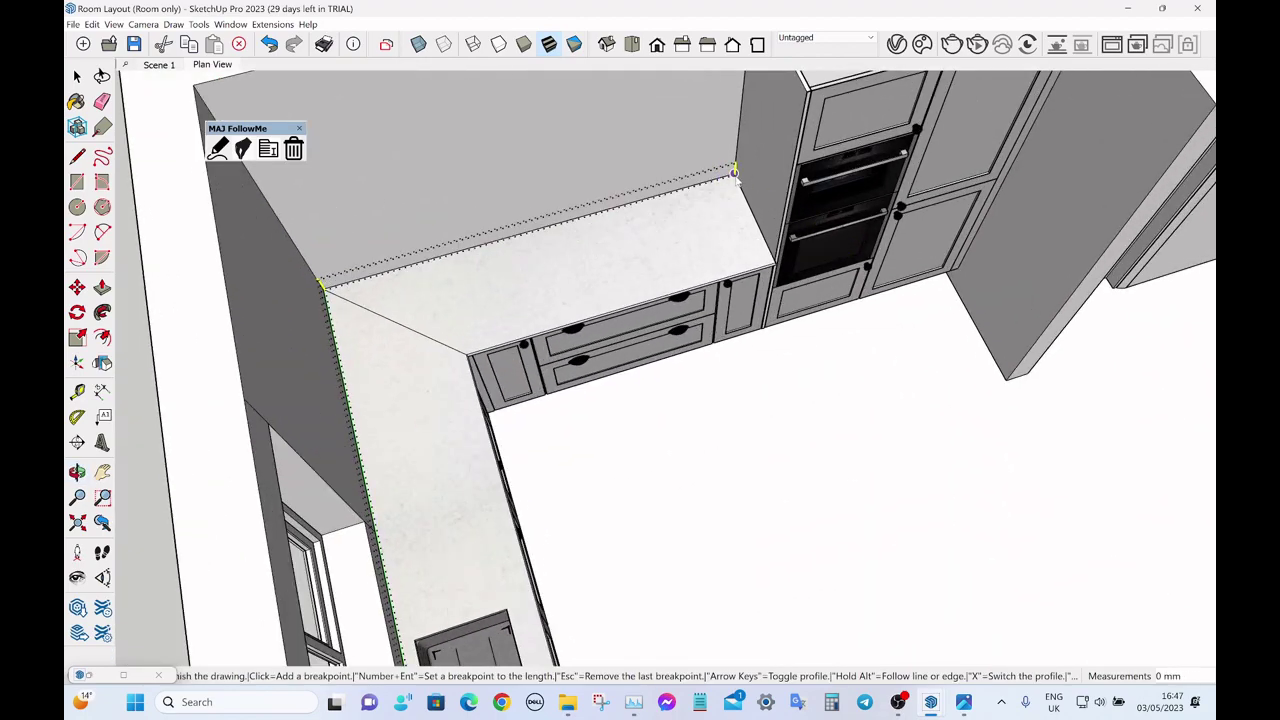
double_click(734, 173)
- Inspect the upstands along the walls, their corners and the complete worktop run from several angles
middle_drag(945, 298, 491, 157)
scroll(748, 231, down, 3)
middle_drag(748, 231, 572, 210)
click(543, 414)
scroll(441, 171, up, 5)
middle_drag(441, 171, 440, 350)
scroll(738, 338, down, 5)
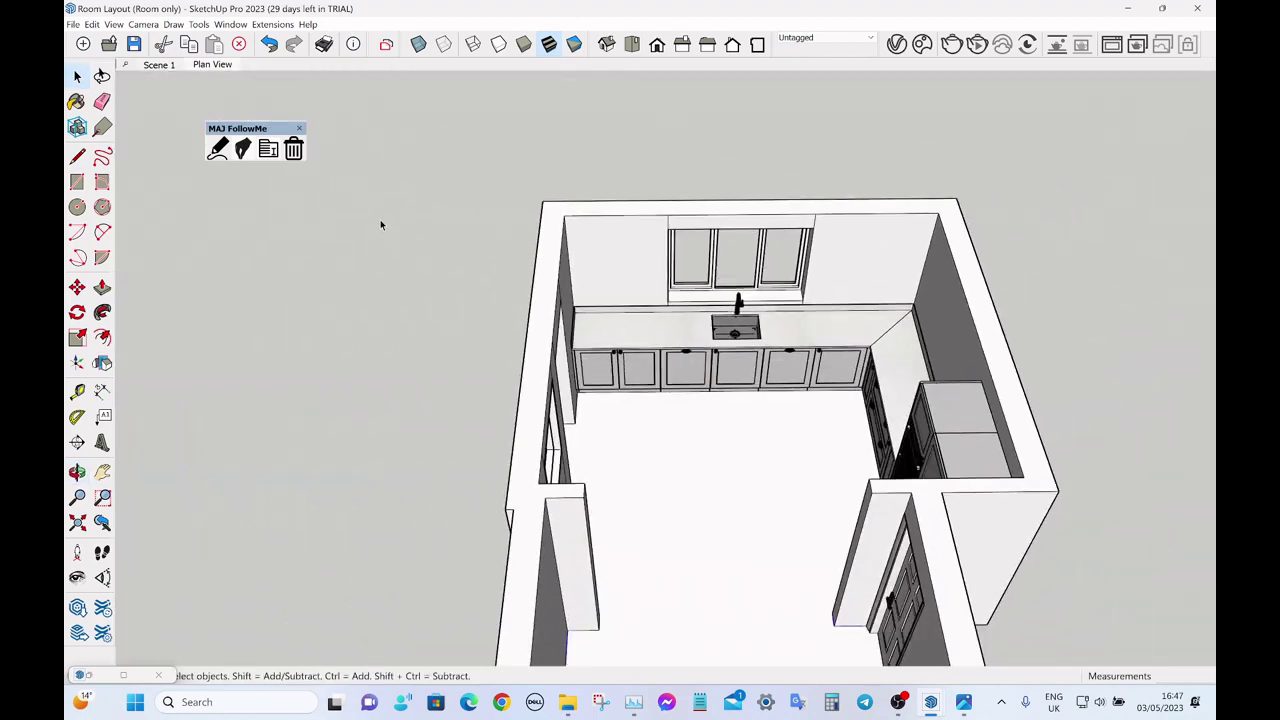
middle_drag(467, 208, 700, 283)
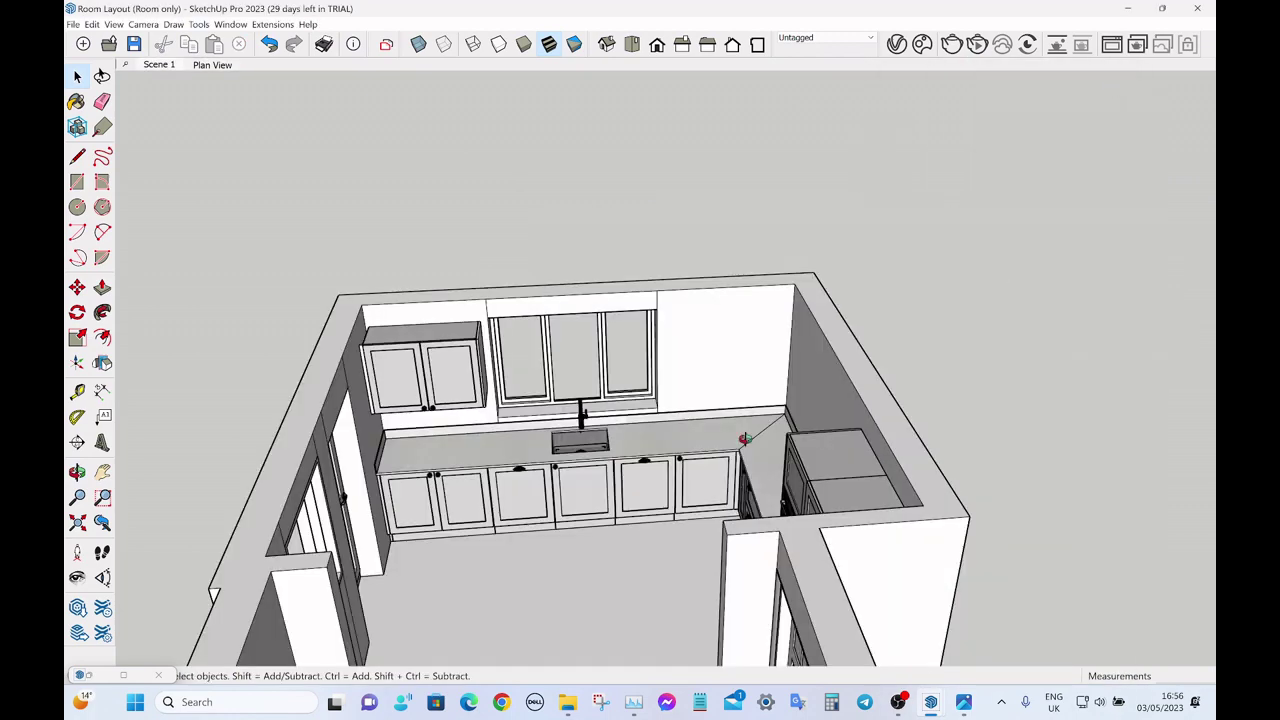
- Examine the free wall areas beside the window and above the drawer cabinets next to the tall units
middle_drag(745, 439, 742, 363)
scroll(668, 330, up, 3)
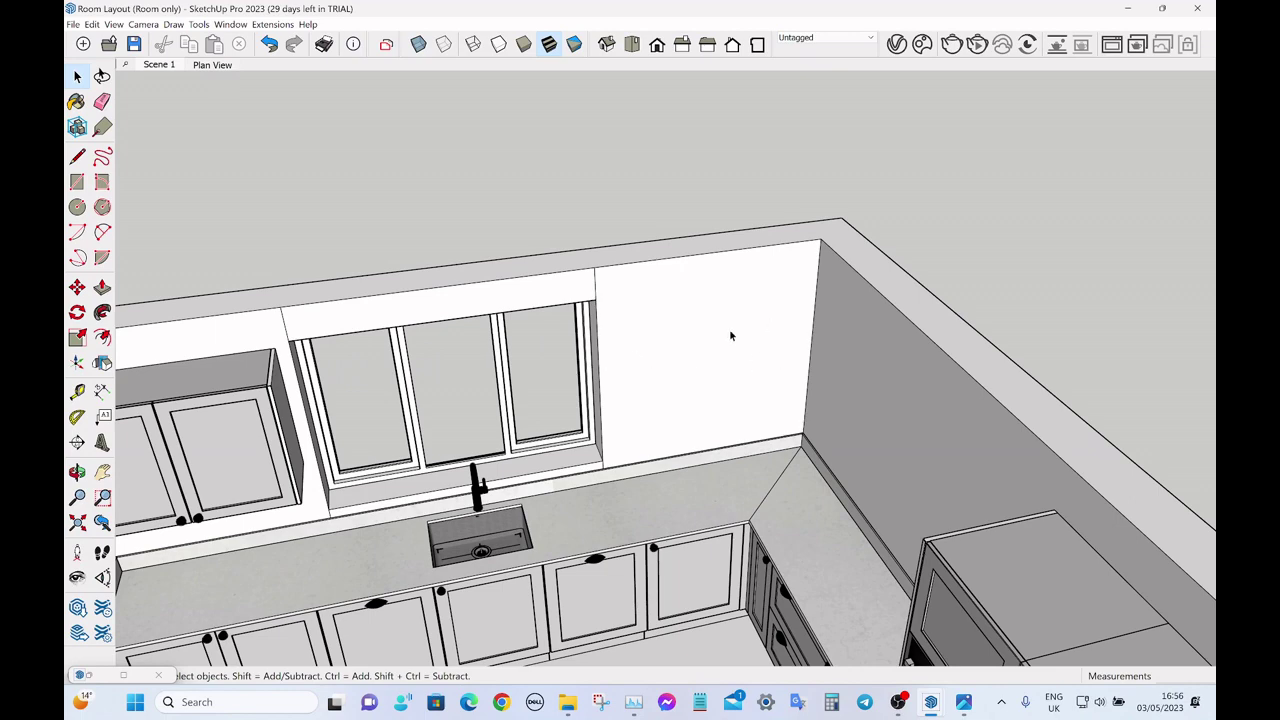
middle_drag(860, 340, 646, 282)
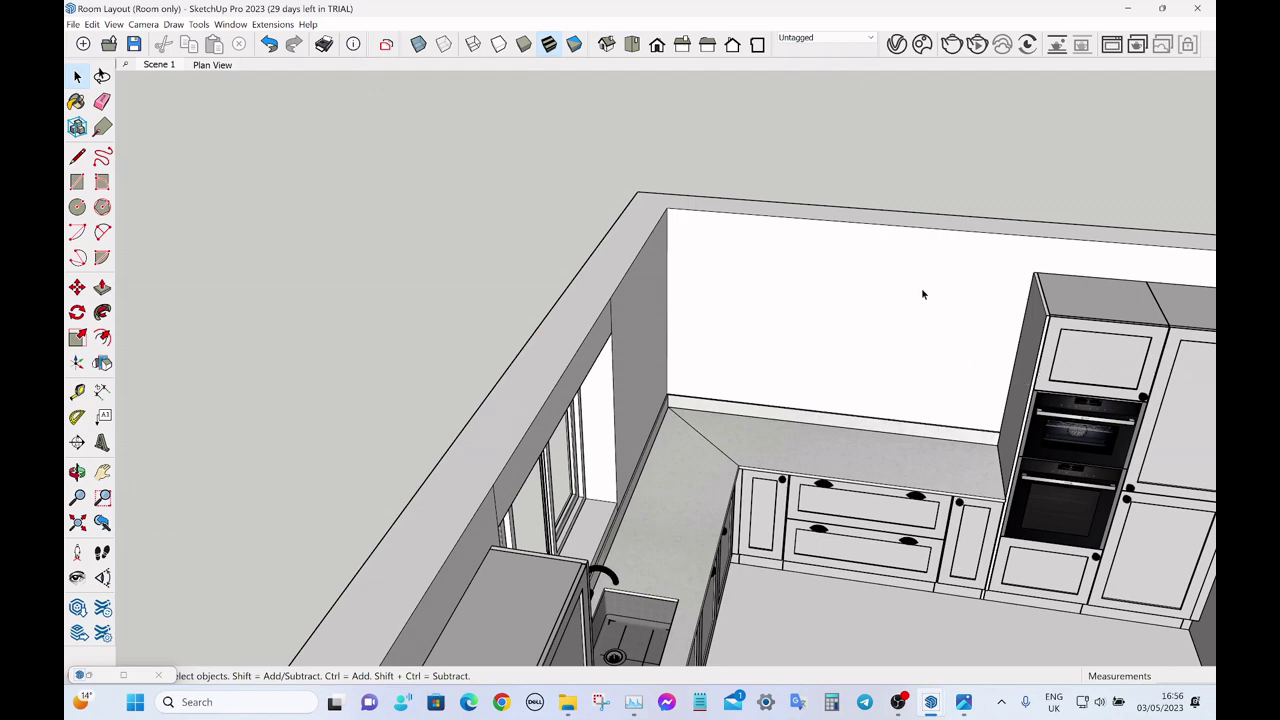
scroll(923, 294, down, 5)
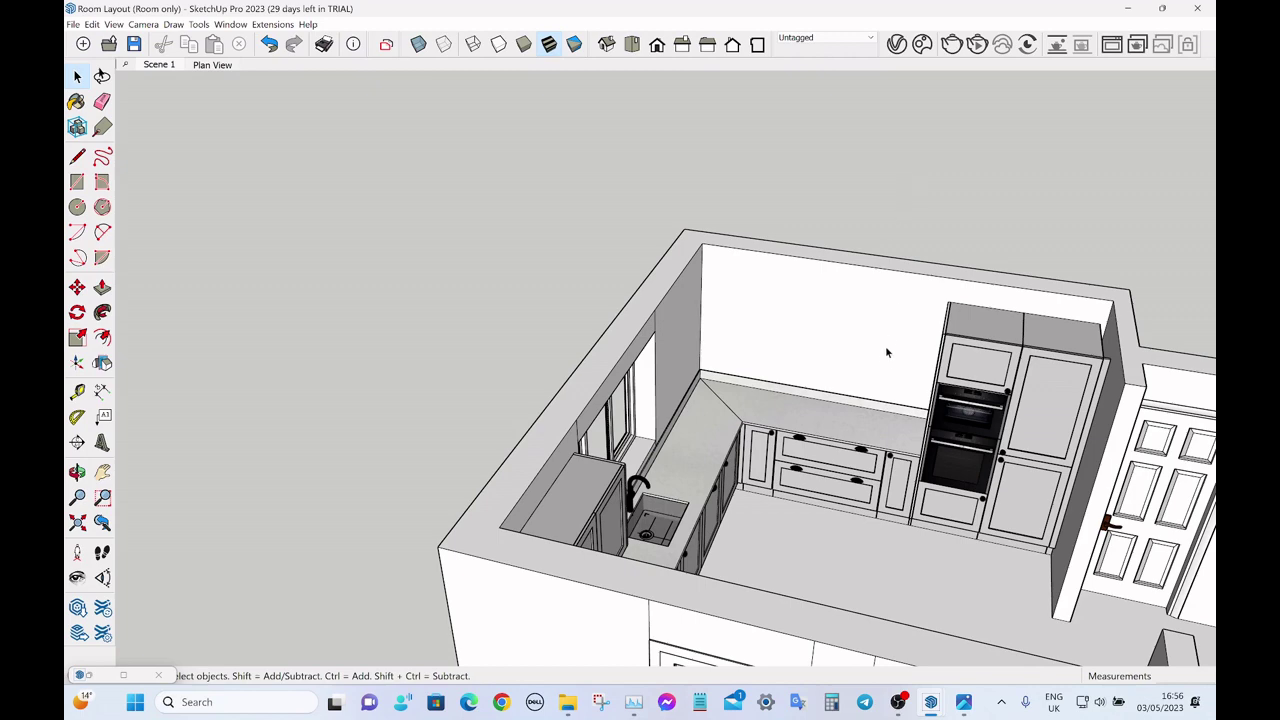
scroll(880, 377, up, 3)
scroll(806, 329, down, 3)
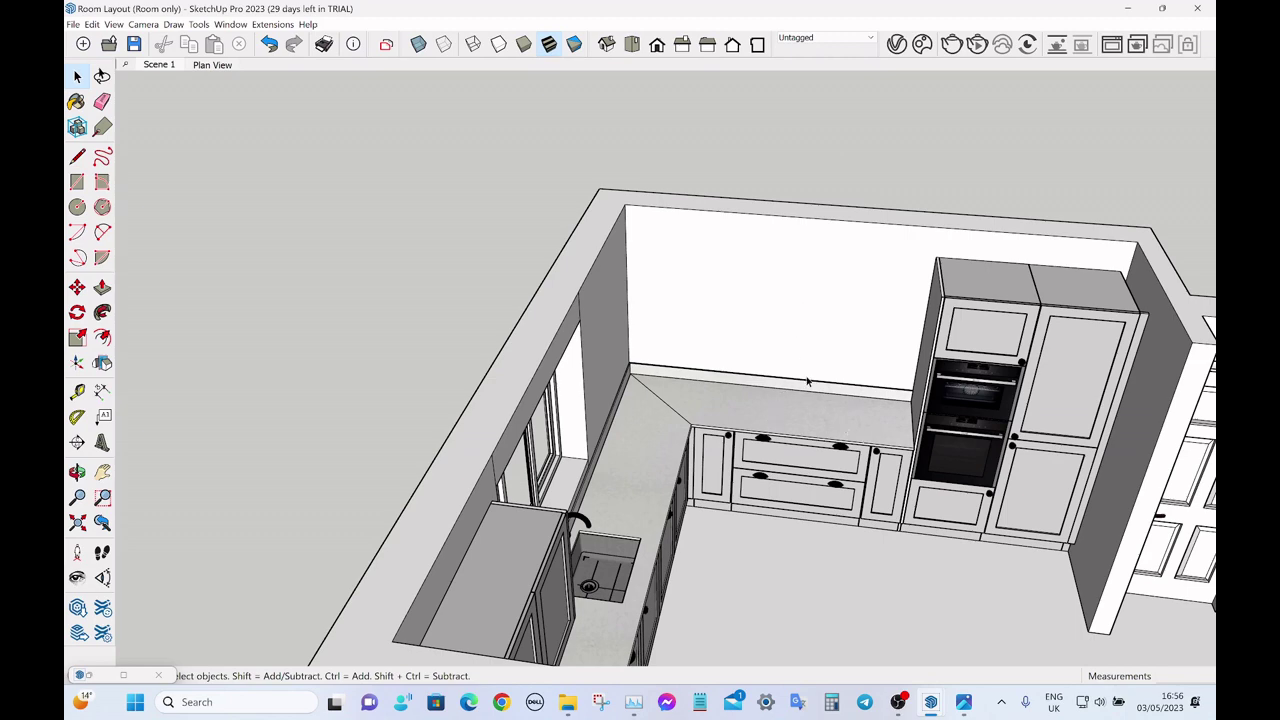
- Place the Induction hob 780mm component from the Appliances Hobs collection on the worktop above the pan drawers
key(shift+c)
click(962, 187)
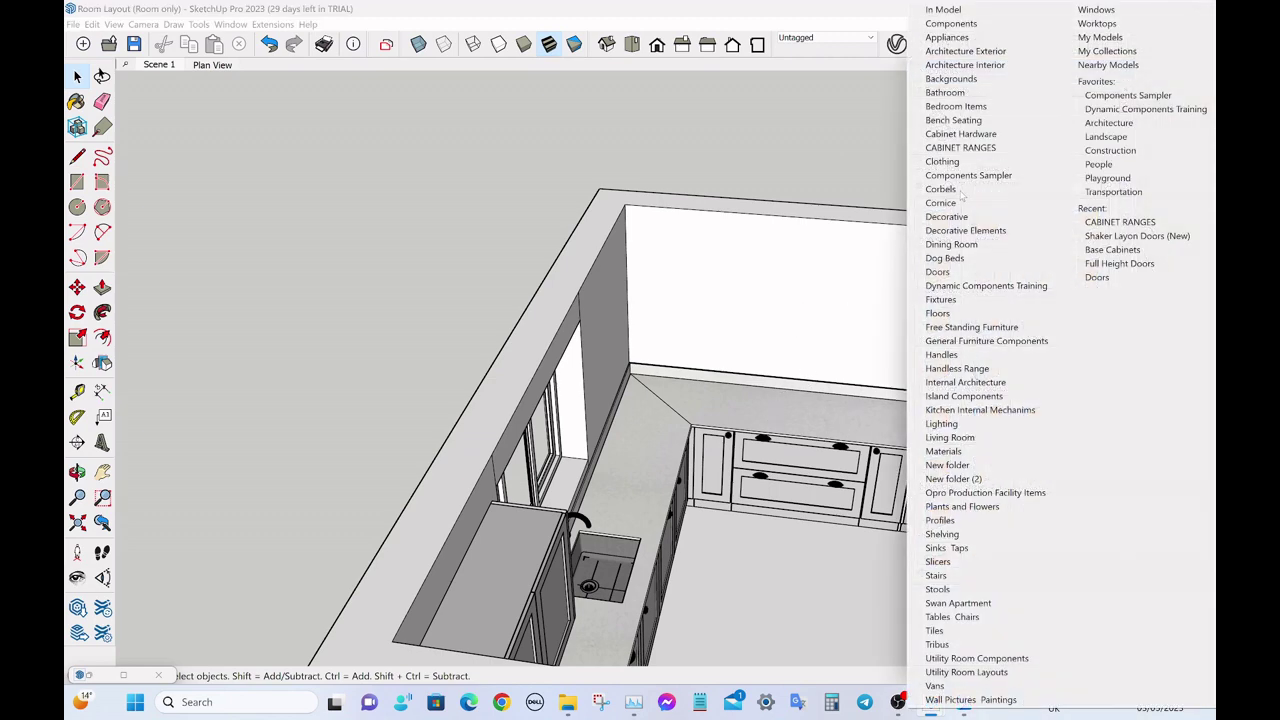
click(962, 37)
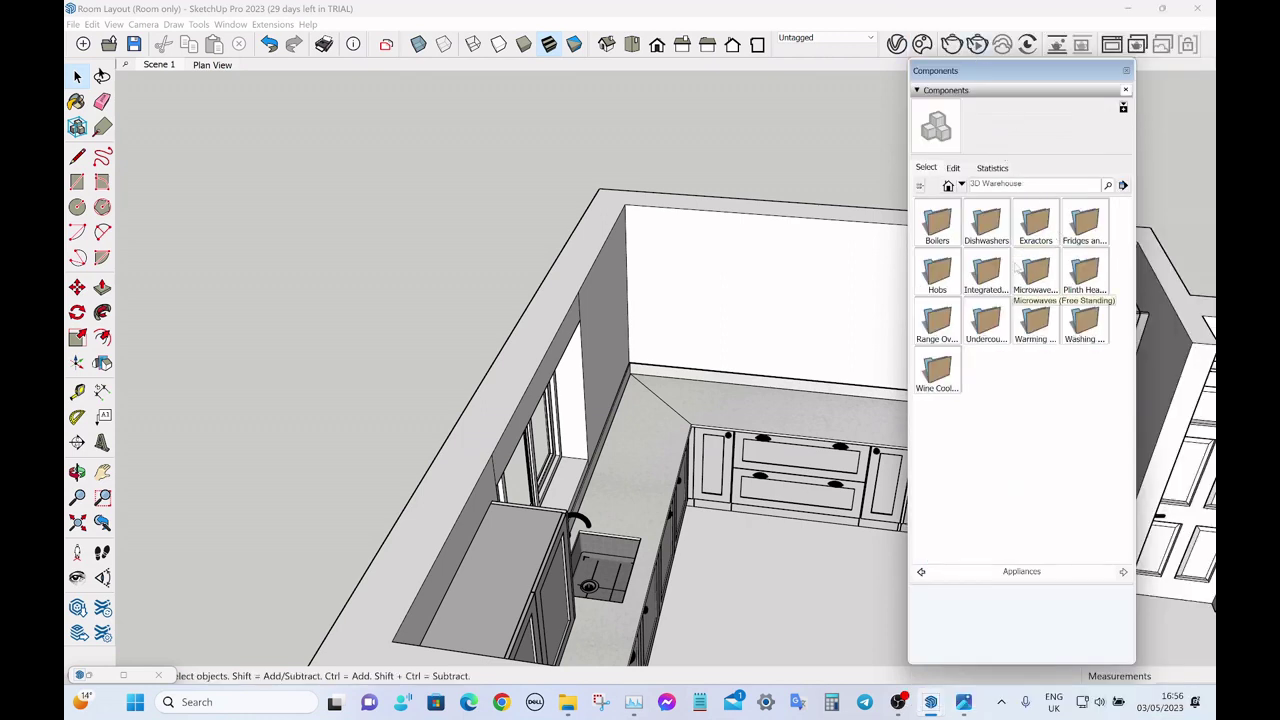
click(941, 277)
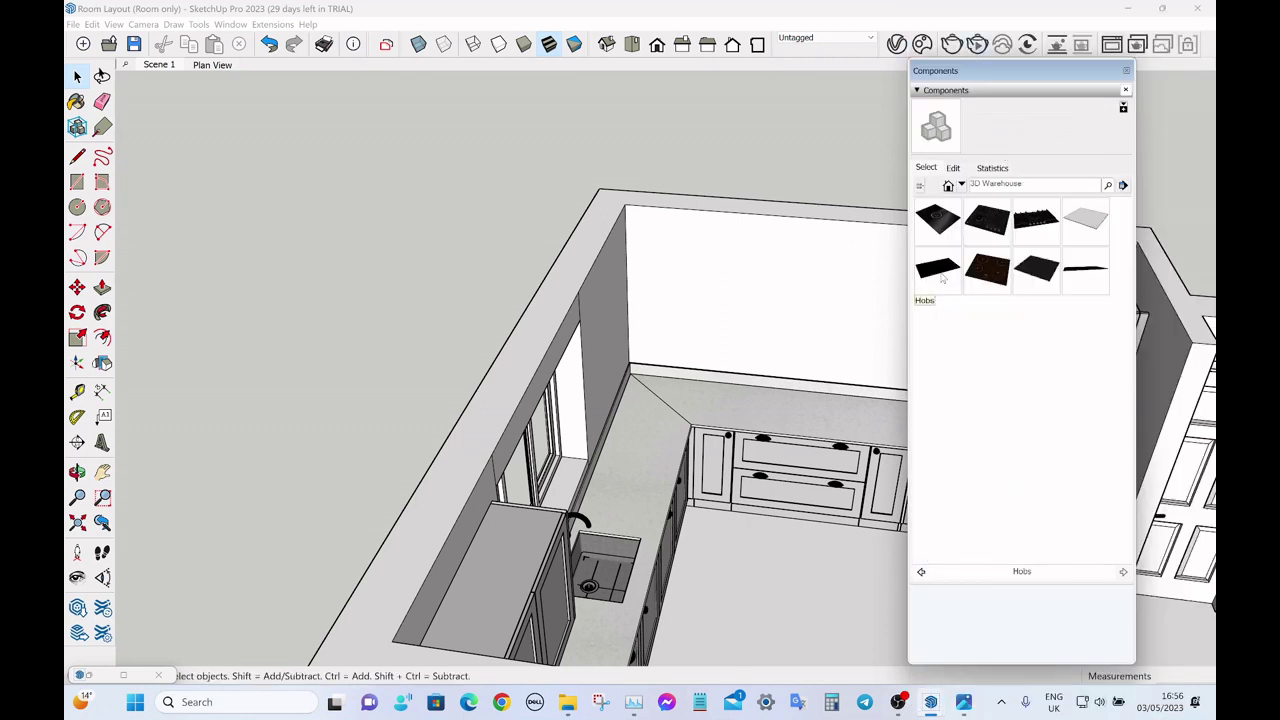
click(941, 277)
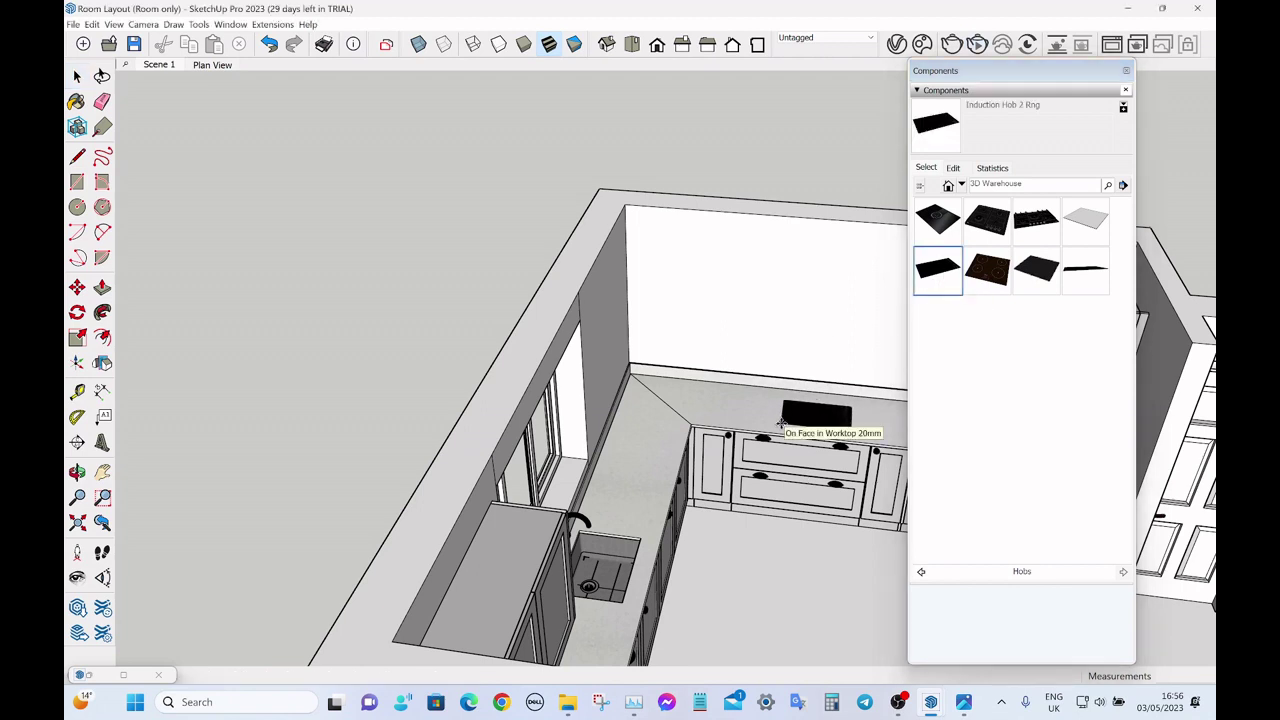
key(Escape)
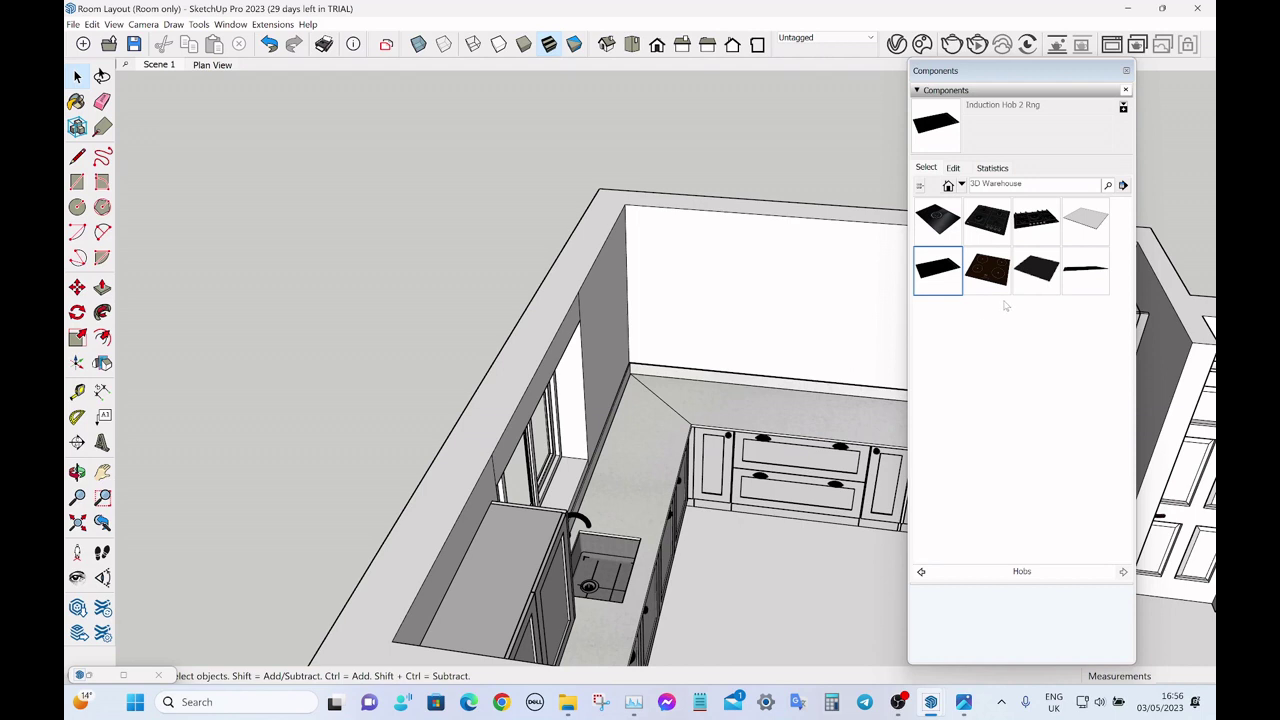
click(1072, 274)
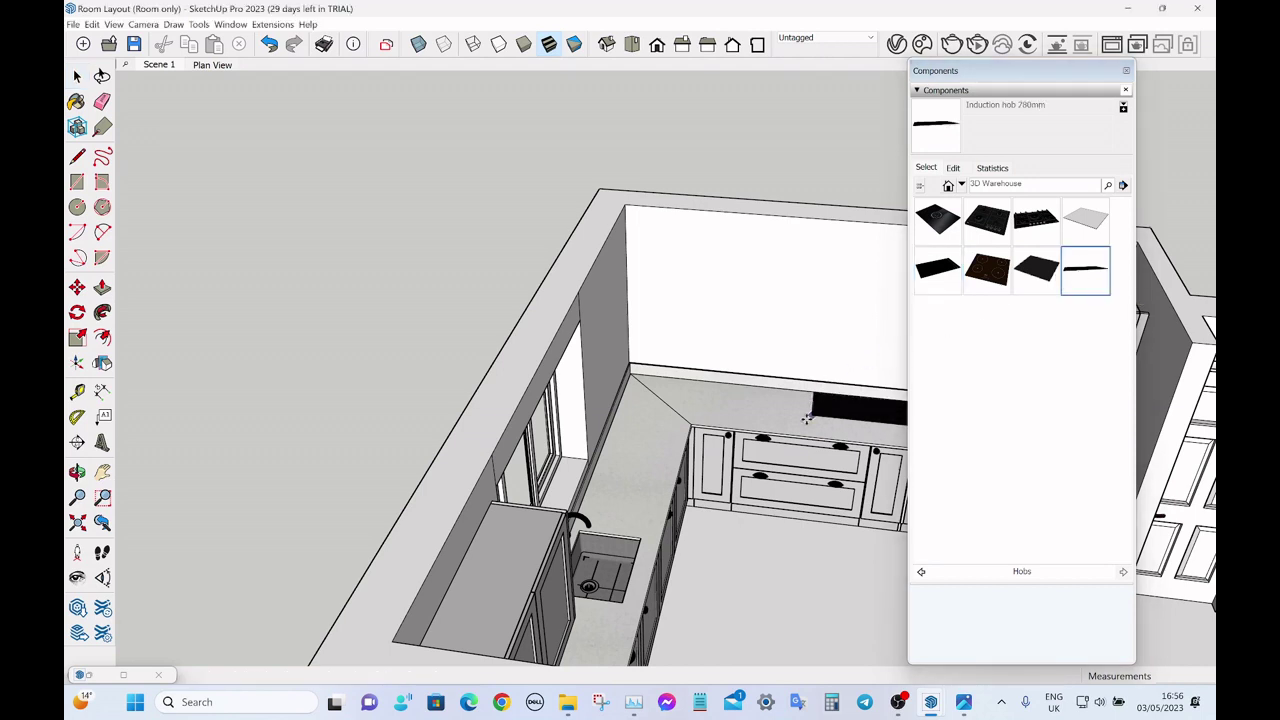
click(735, 425)
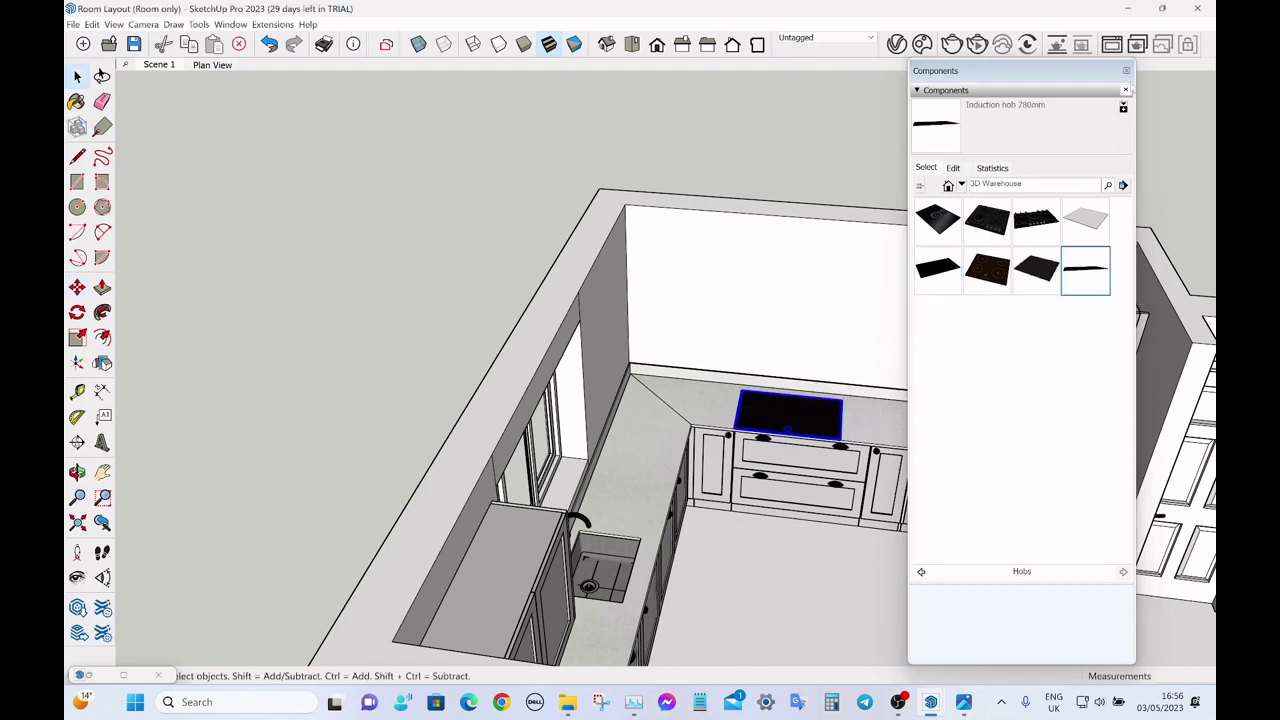
click(1125, 90)
- Move the hob along the worktop towards the centre of the pan drawer cabinet
scroll(931, 475, up, 6)
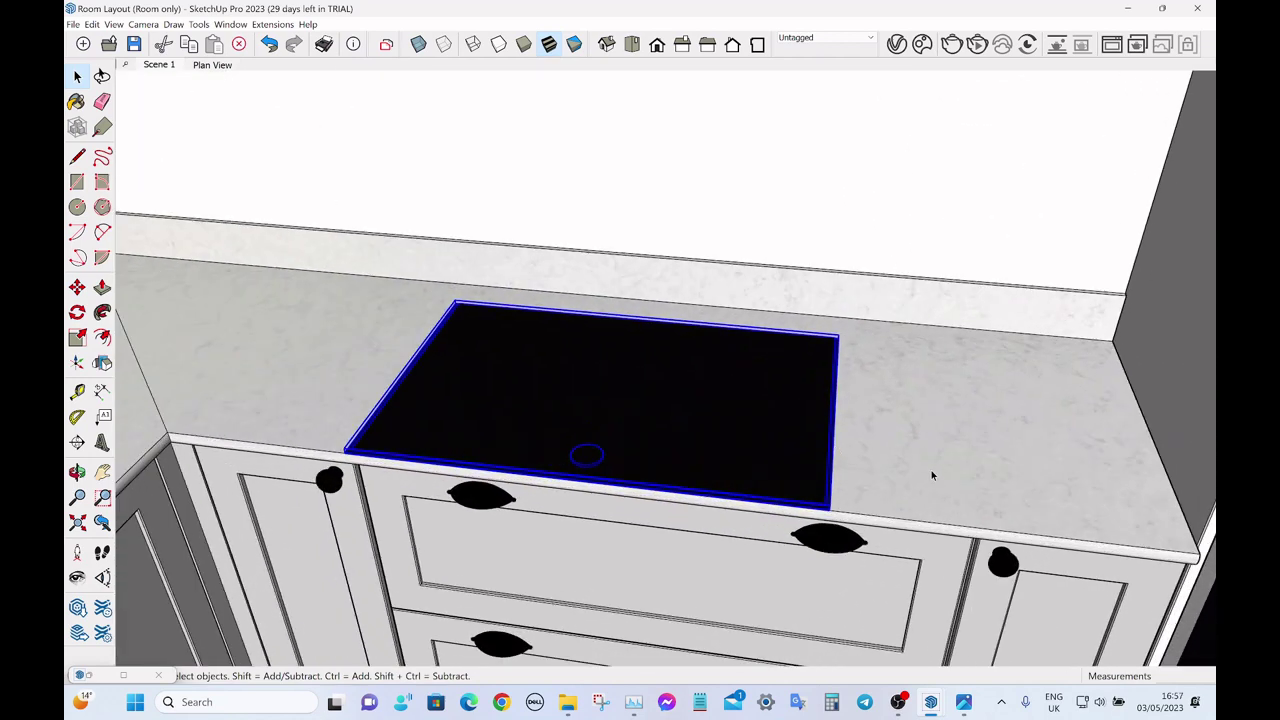
key(m)
click(937, 470)
click(993, 478)
key(space)
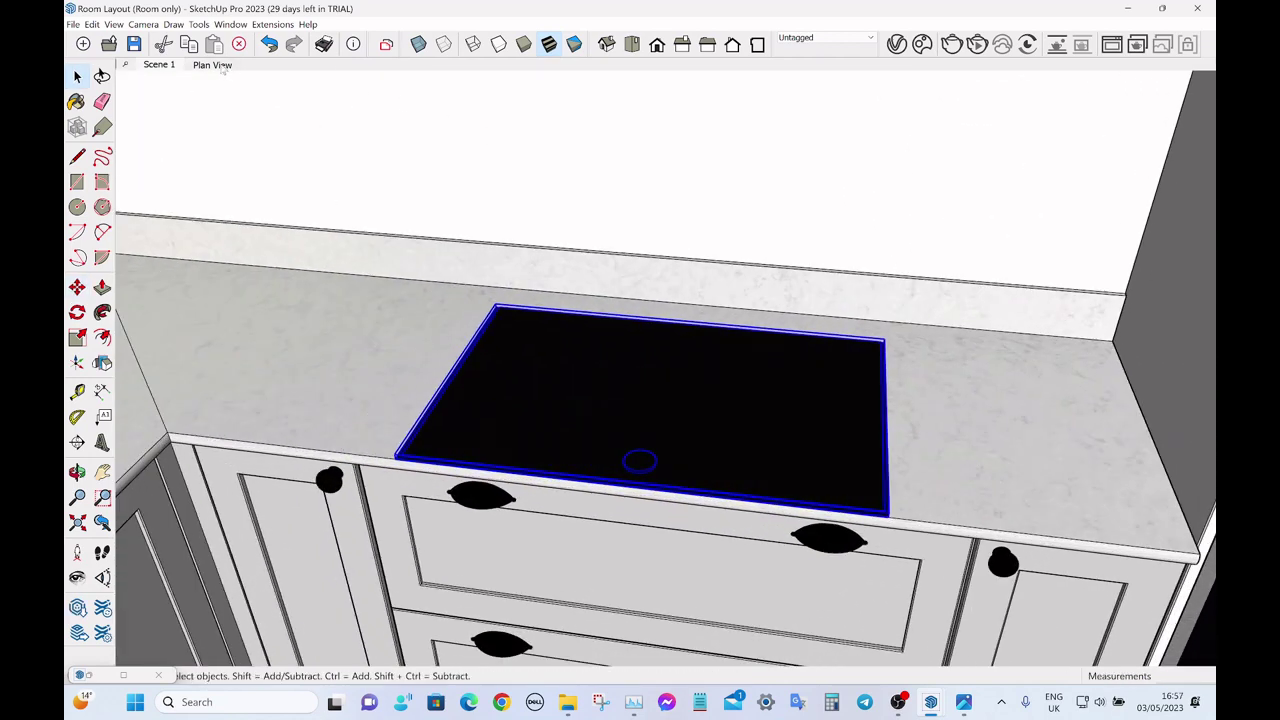
- Fine-tune the hob's position in plan view with a move of about 30 mm, centring it over the pan drawer cabinet
click(212, 64)
scroll(500, 170, up, 5)
key(m)
click(520, 188)
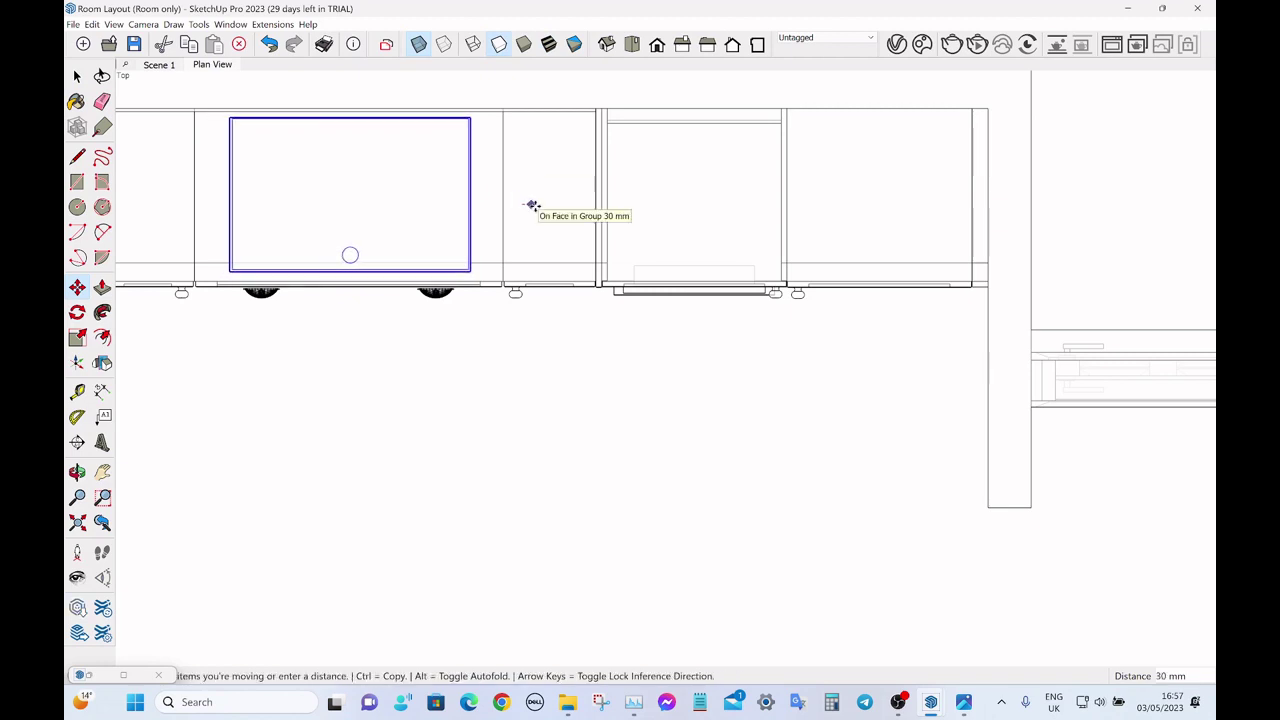
click(533, 205)
key(space)
scroll(505, 195, up, 4)
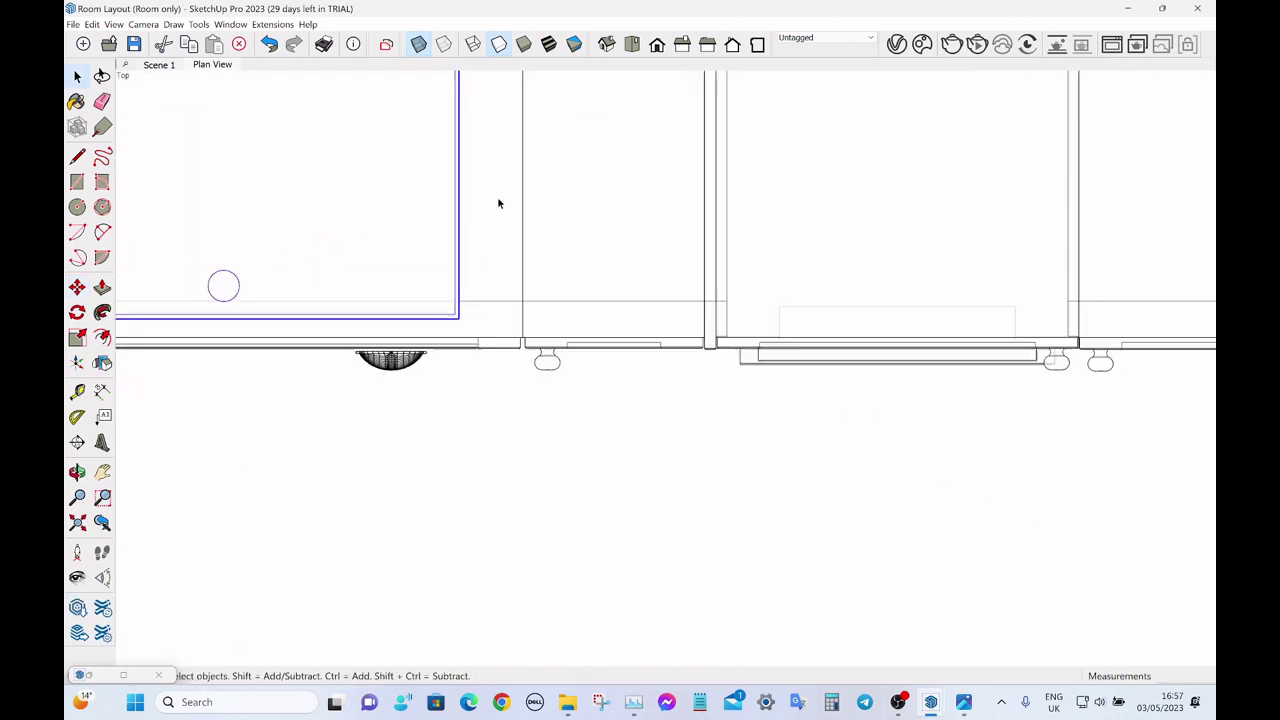
key(m)
click(503, 197)
key(space)
scroll(574, 278, down, 10)
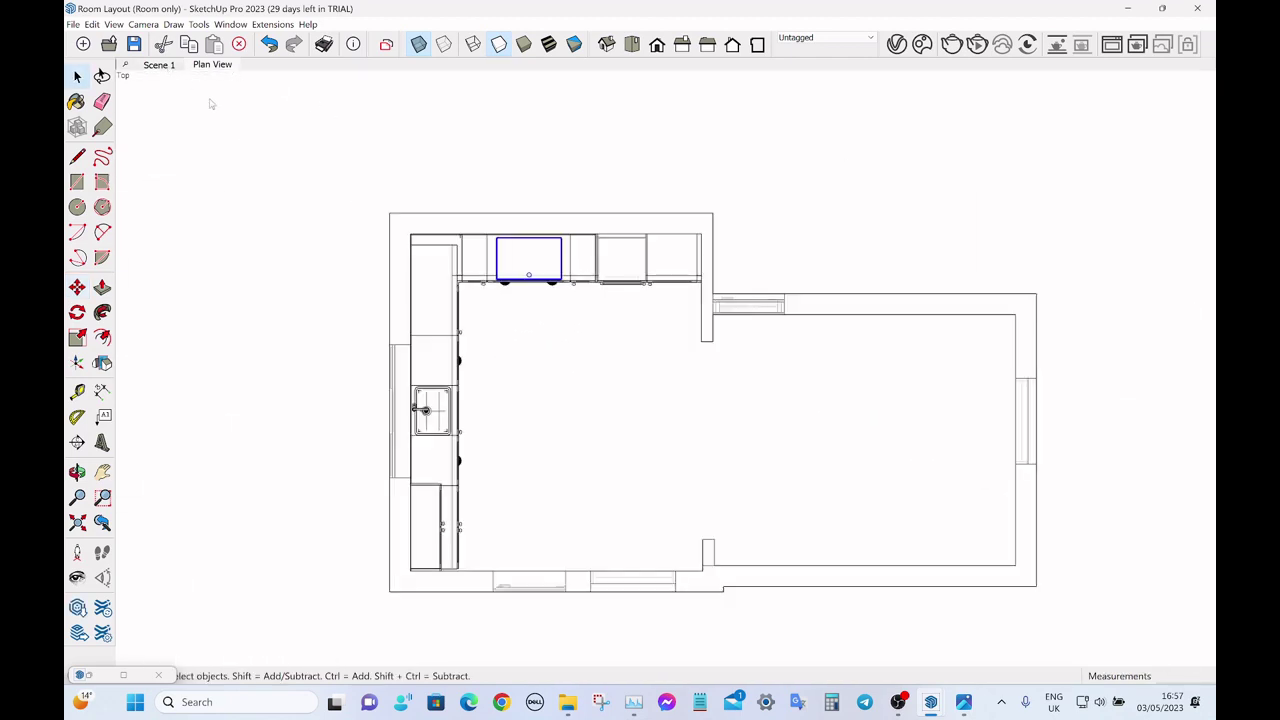
- Return to Scene 1 and measure the free wall width from the window's edge to the room corner
click(159, 64)
click(1108, 279)
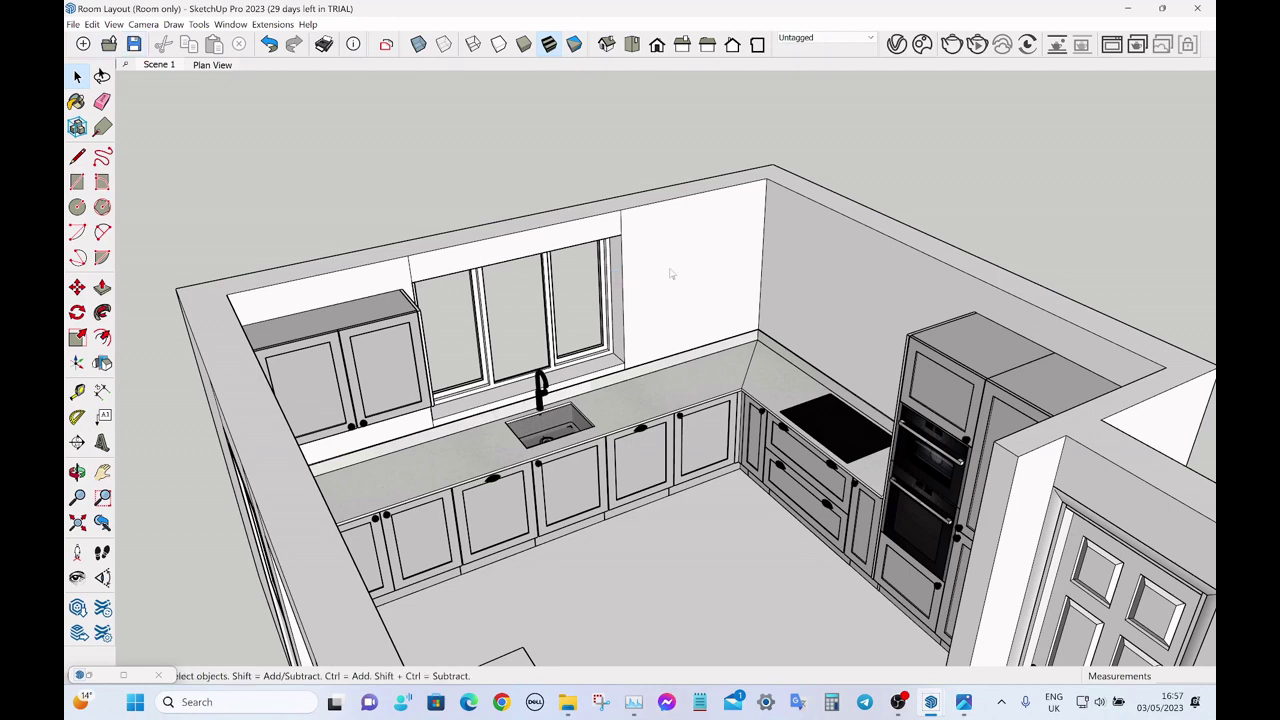
middle_drag(679, 225, 598, 222)
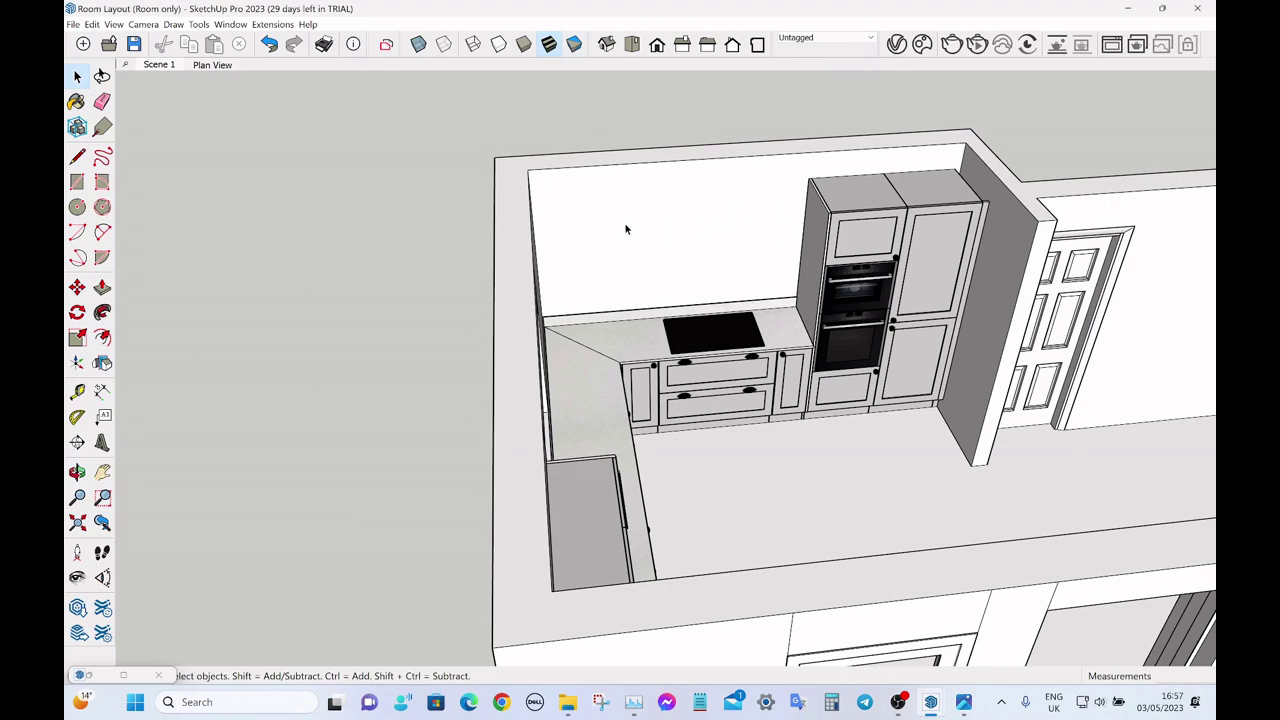
middle_drag(817, 255, 568, 268)
middle_drag(755, 252, 649, 251)
scroll(648, 251, up, 4)
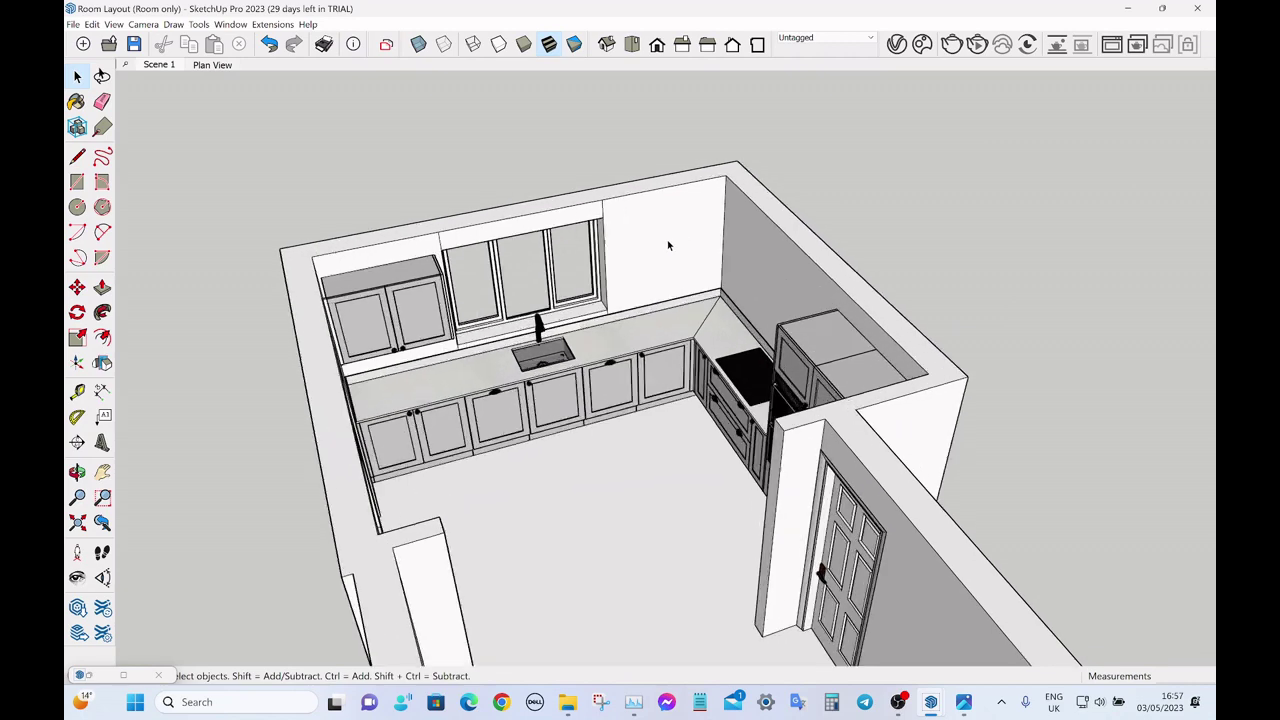
scroll(603, 211, up, 3)
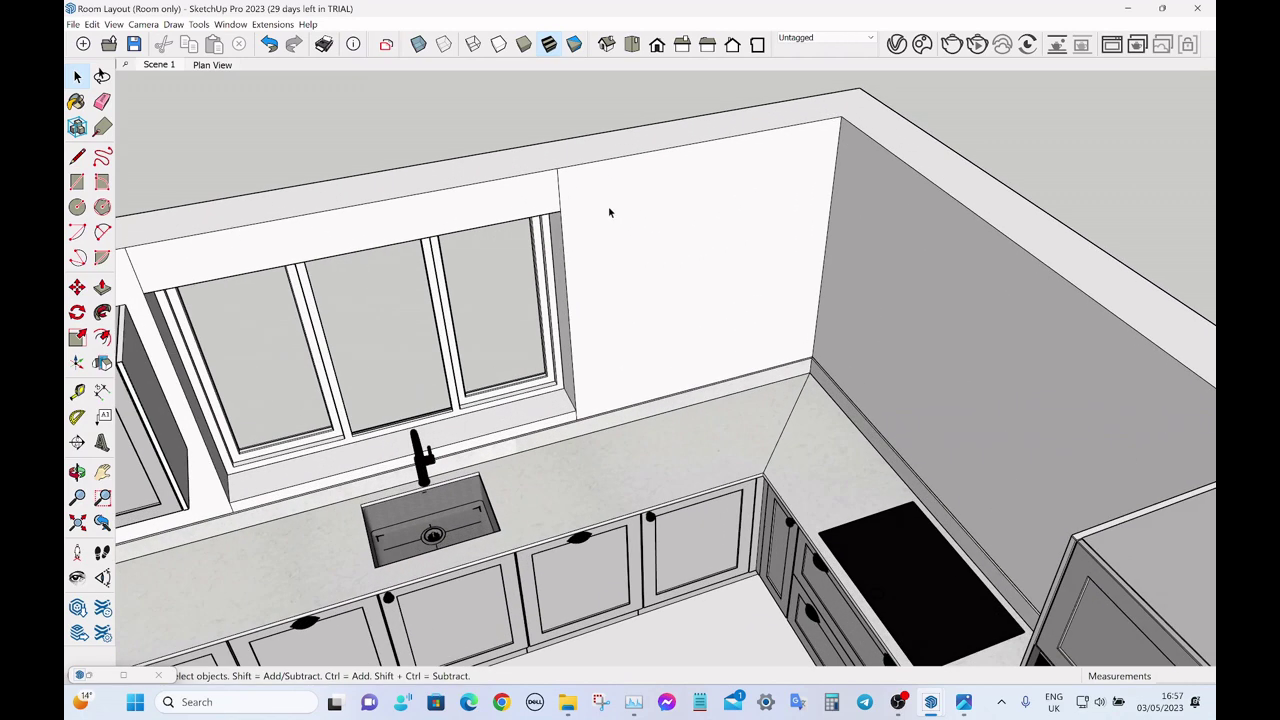
key(t)
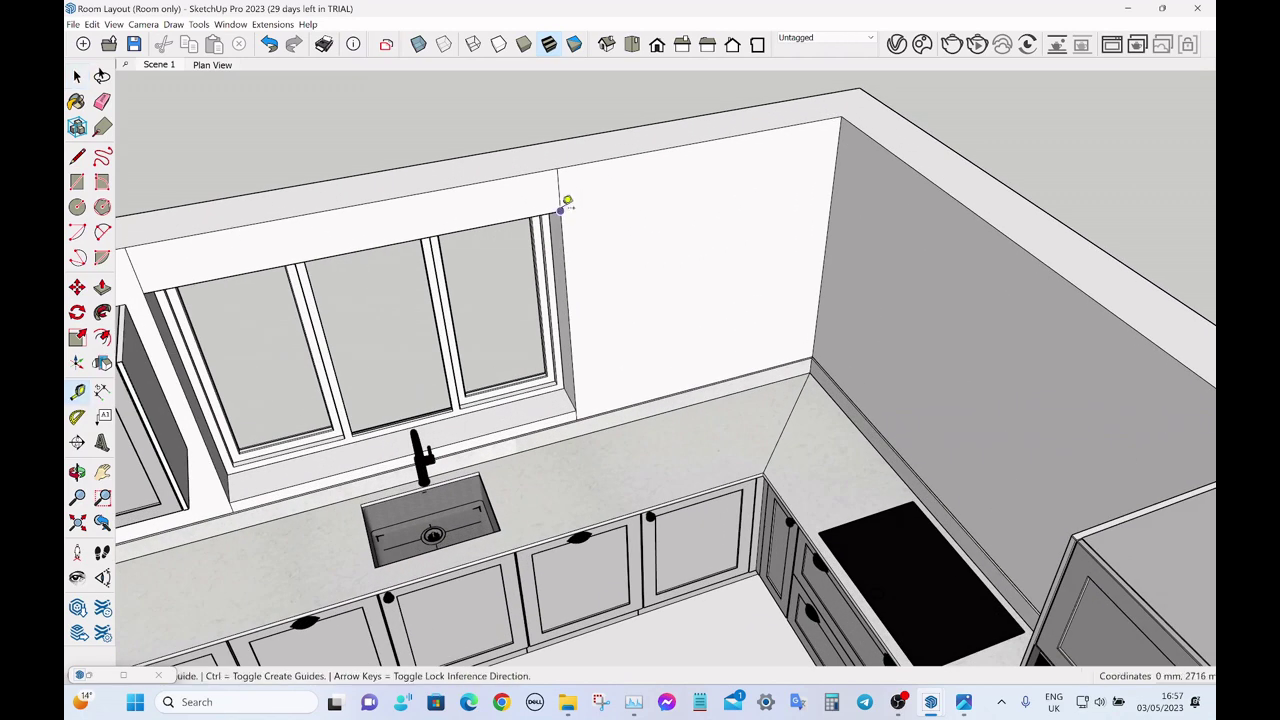
click(560, 211)
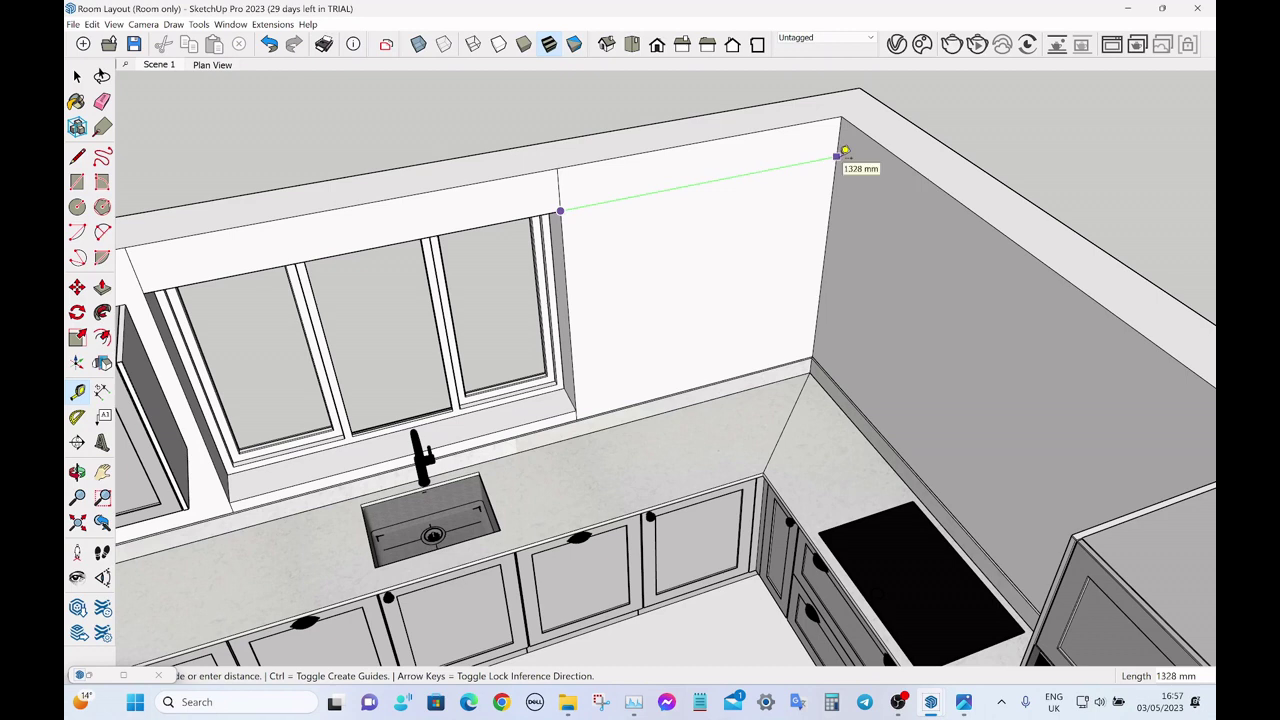
key(space)
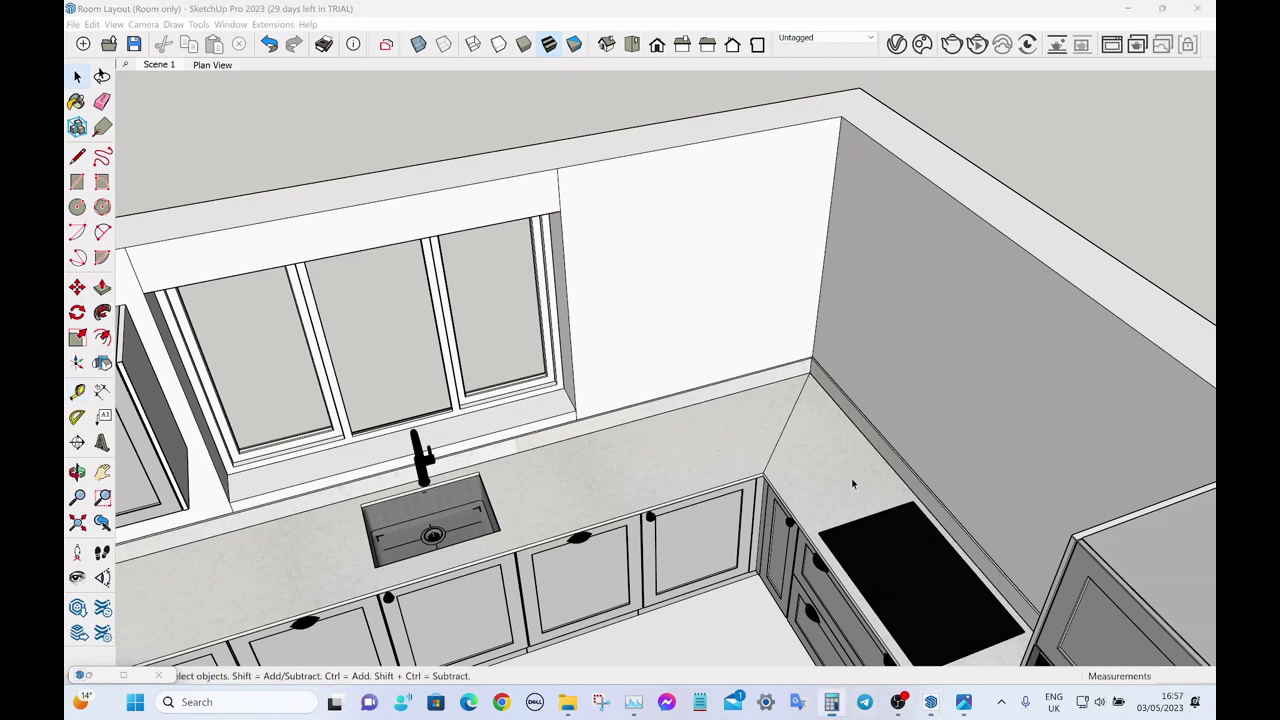
- Switch to Calculator and work out 1328 minus 350 minus 40 for the free wall beside the window
click(1088, 310)
text(132)
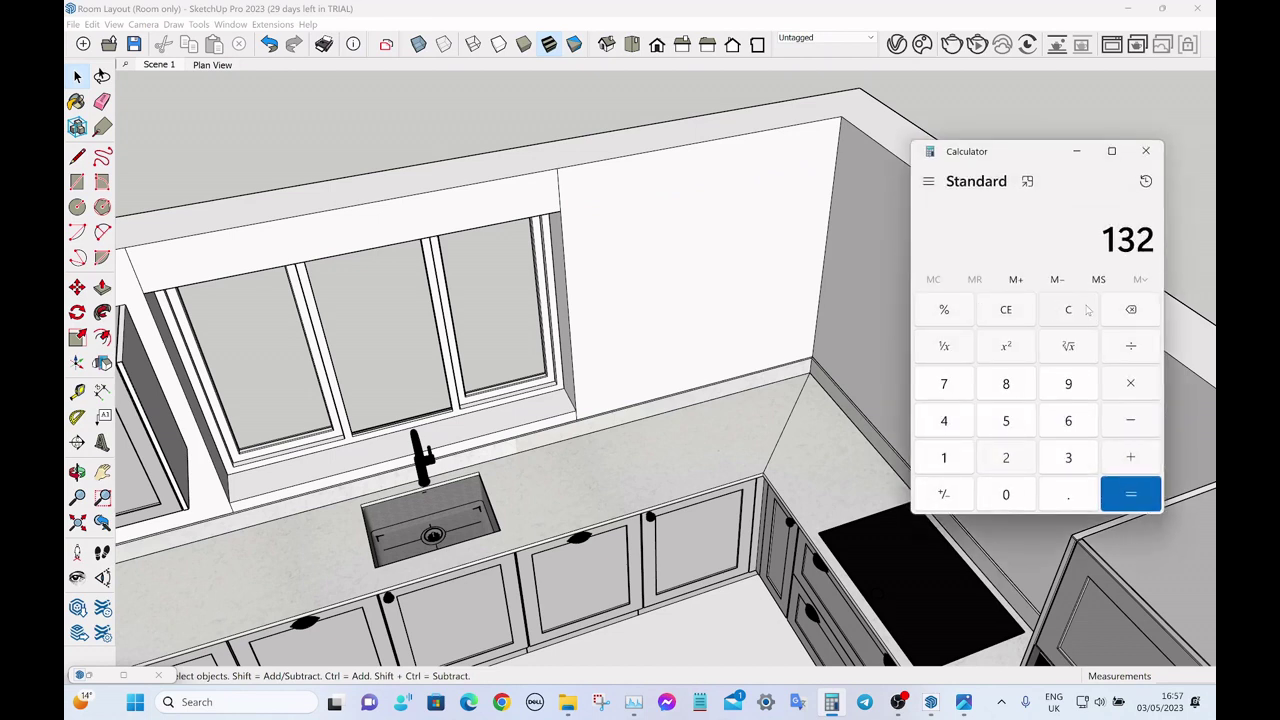
text(8-350)
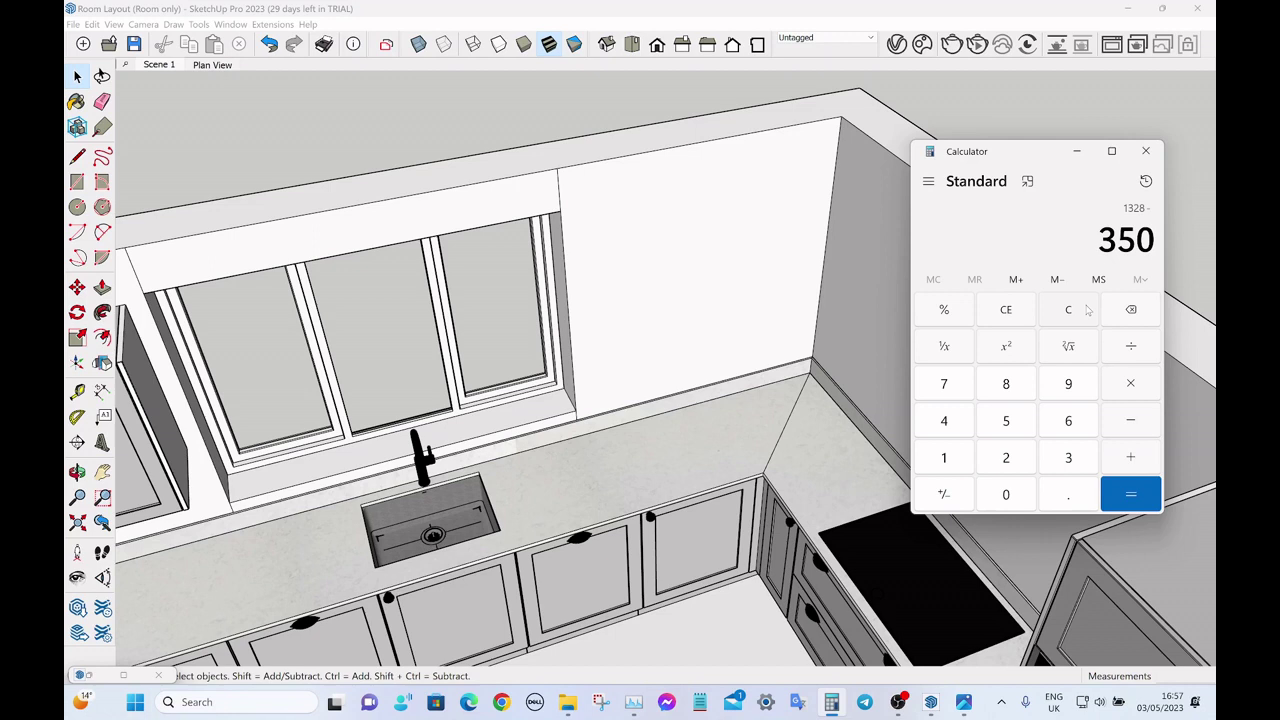
key(minus)
text(40)
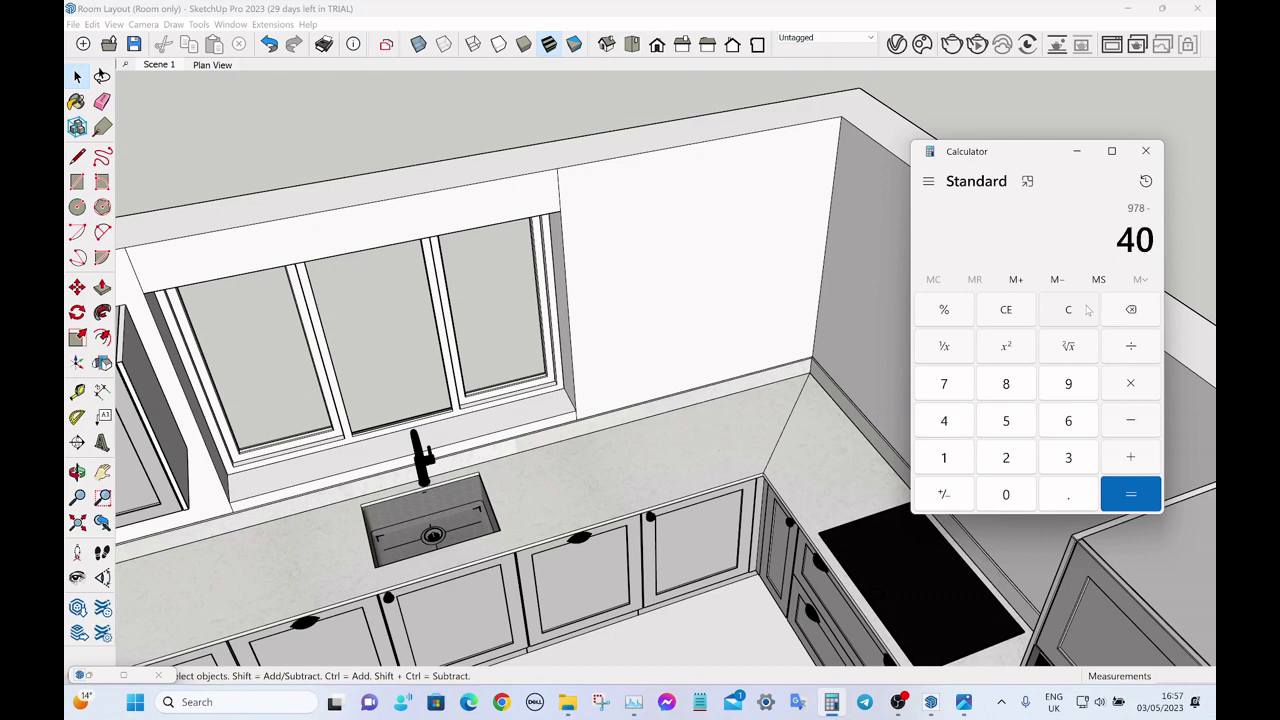
key(Return)
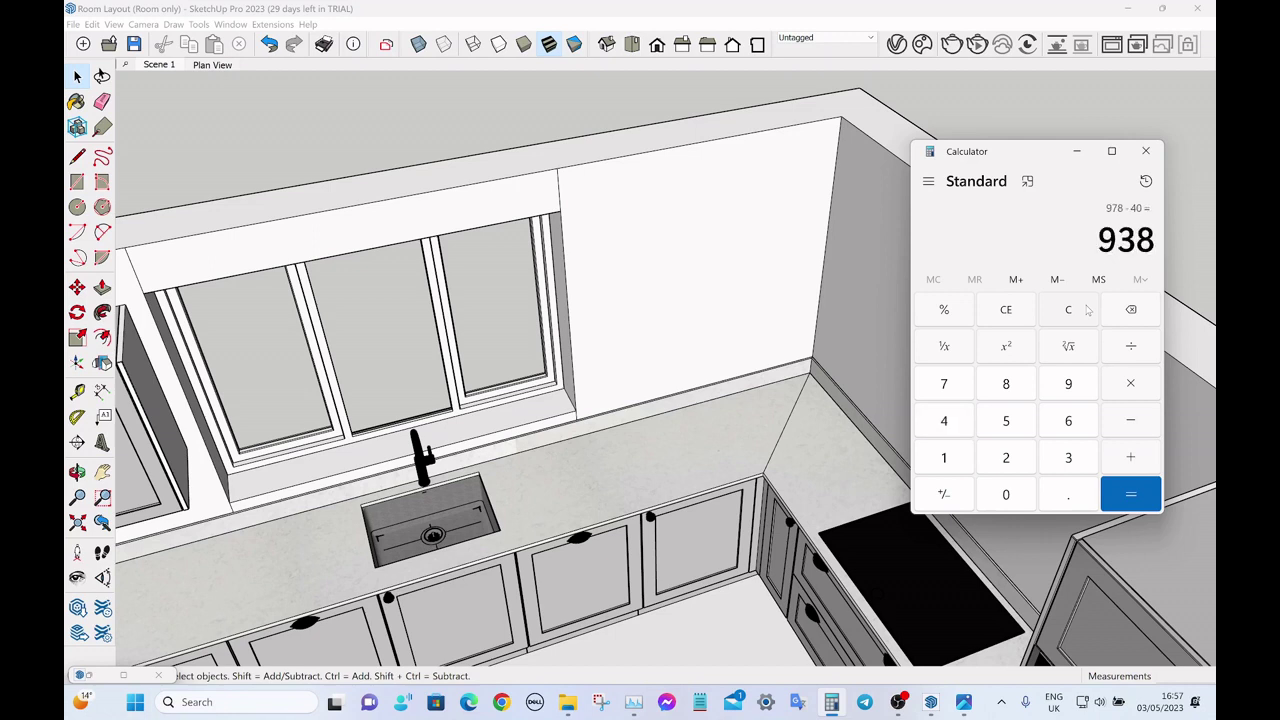
click(1078, 153)
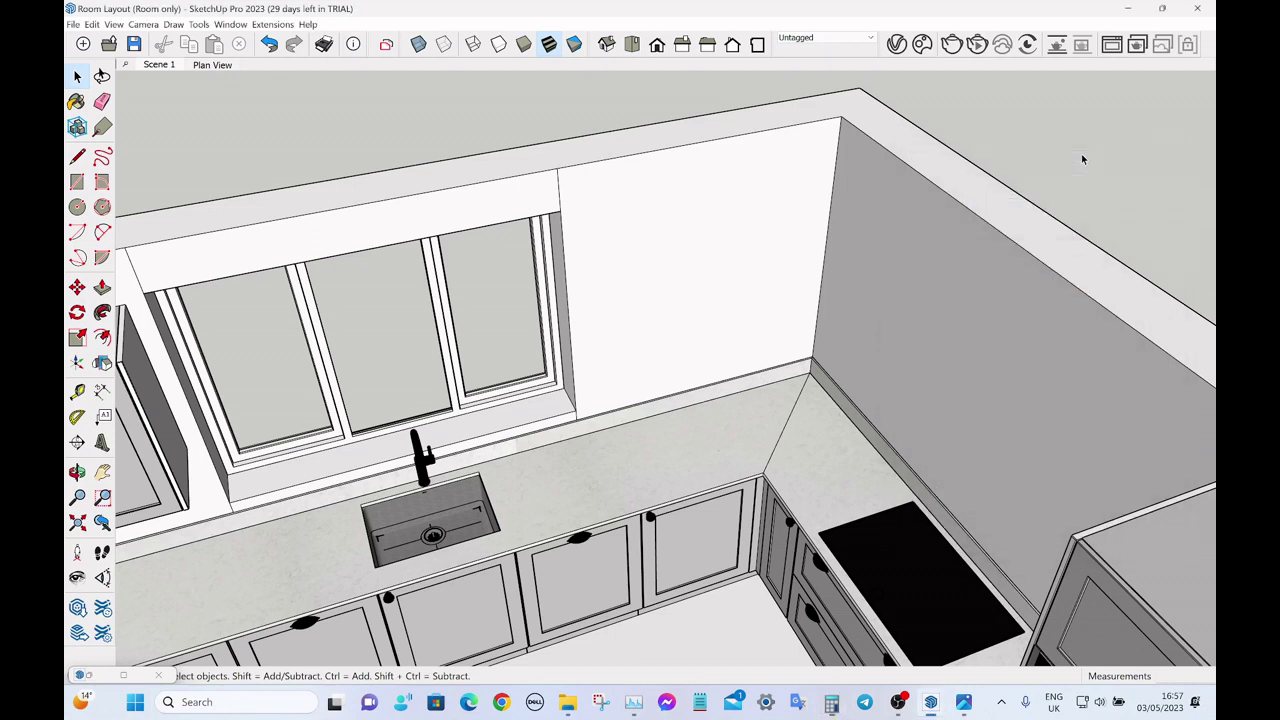
- Measure out a small clearance from the window's edge across the free wall with the Tape Measure
key(t)
click(563, 252)
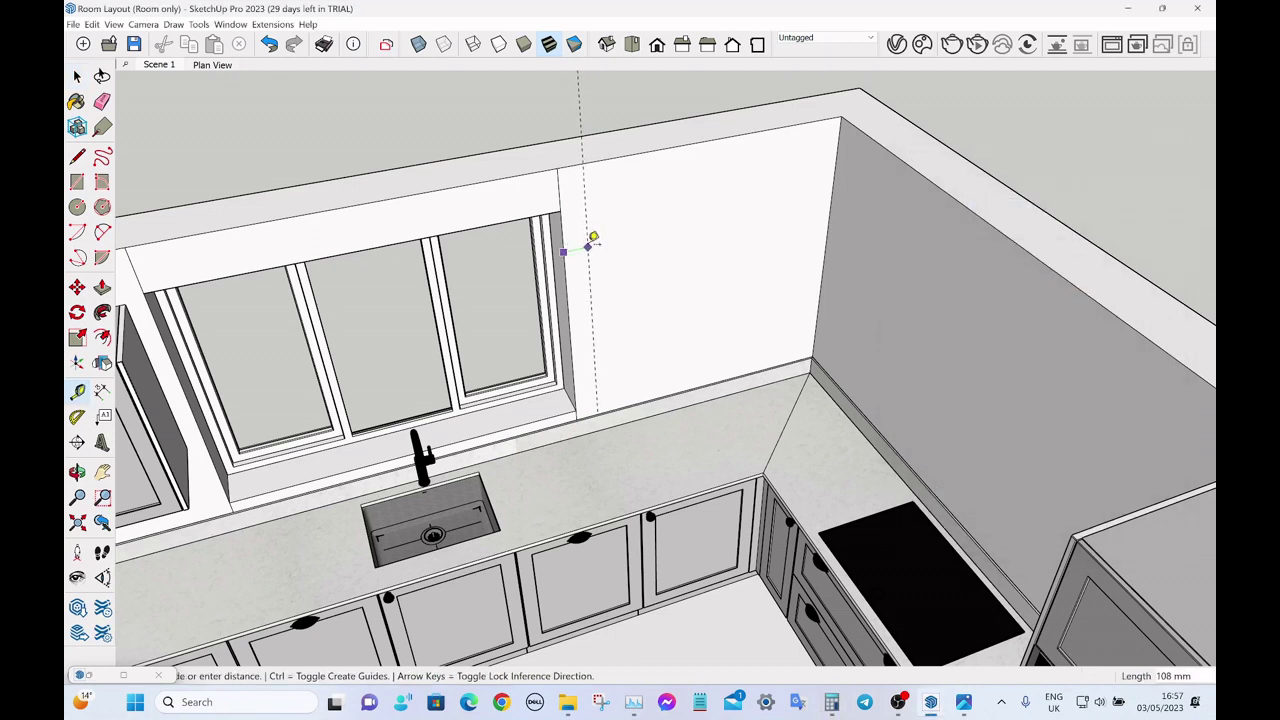
key(space)
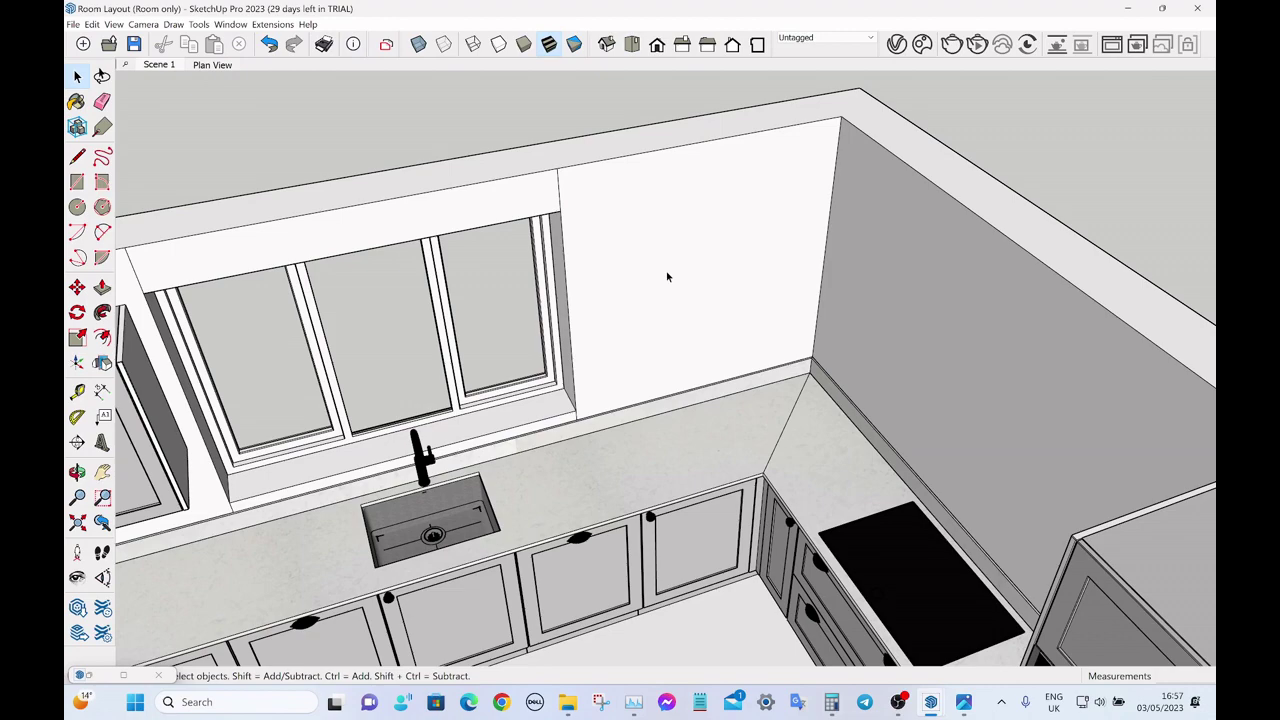
- Insert the Wall Cabinet 1 Door 720x300x350mm from the Component Finder beside the worktop corner
middle_drag(667, 279, 773, 241)
scroll(875, 192, up, 2)
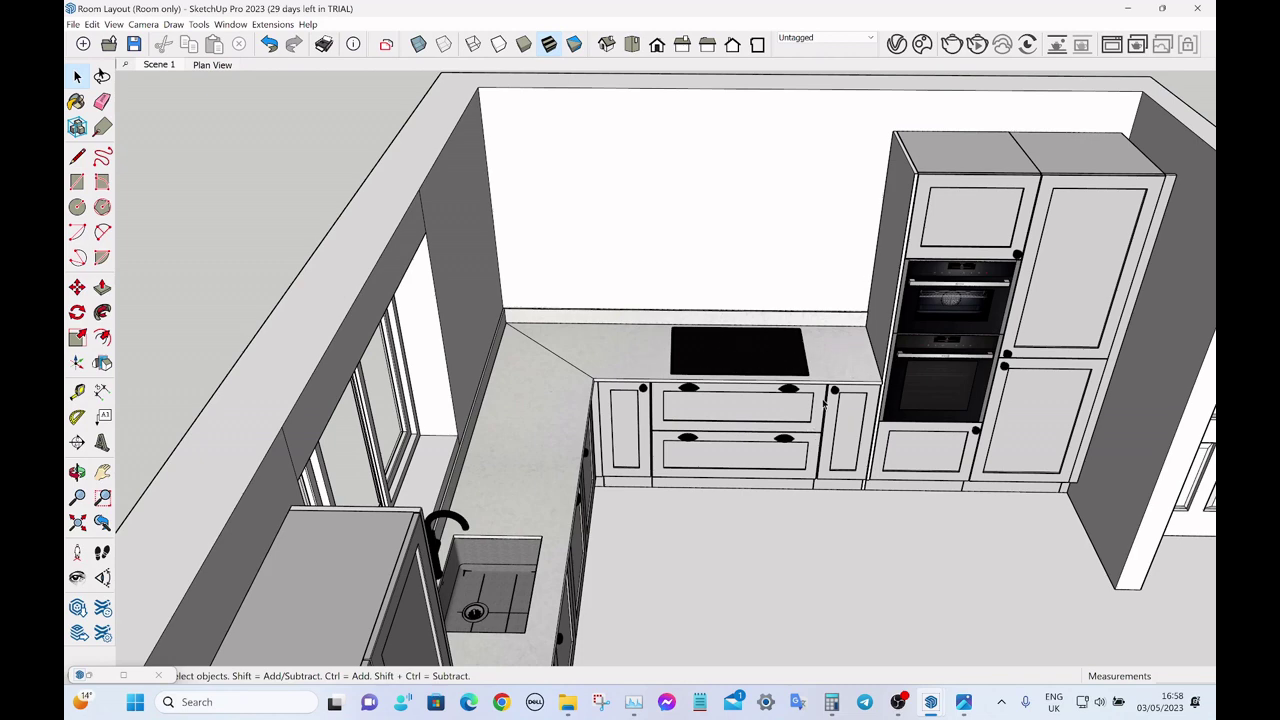
middle_drag(833, 392, 820, 290)
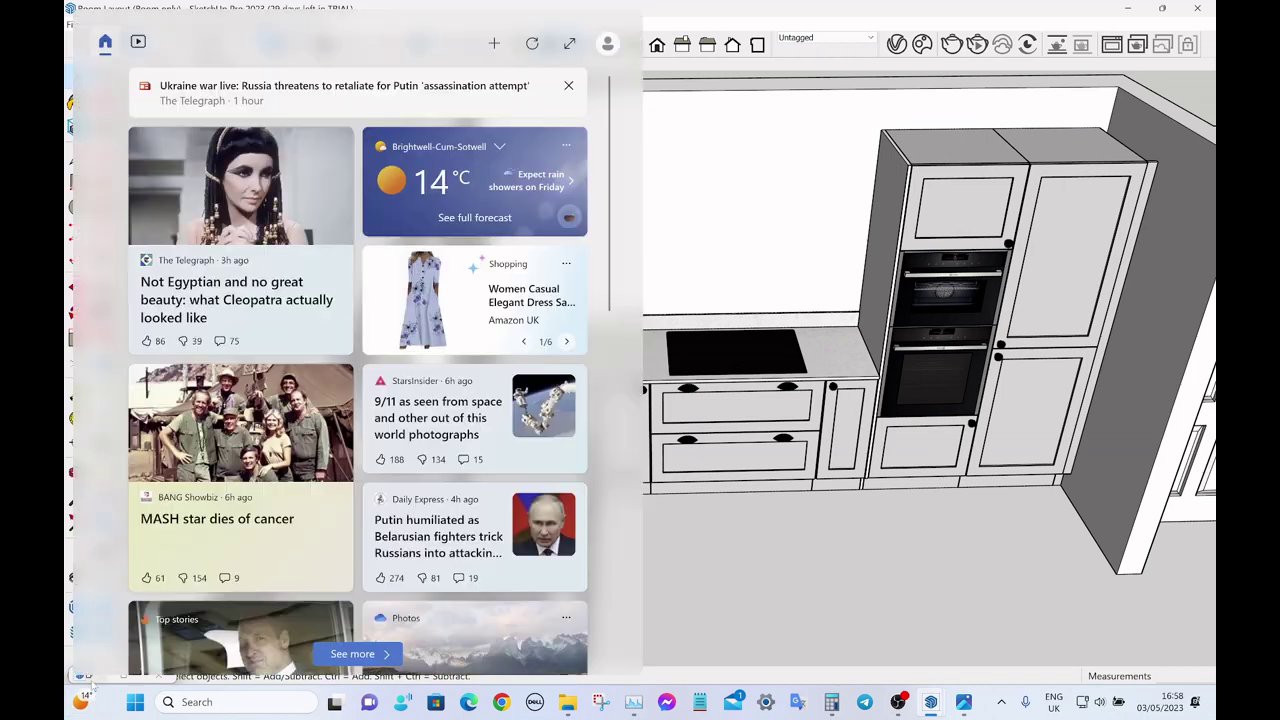
click(90, 676)
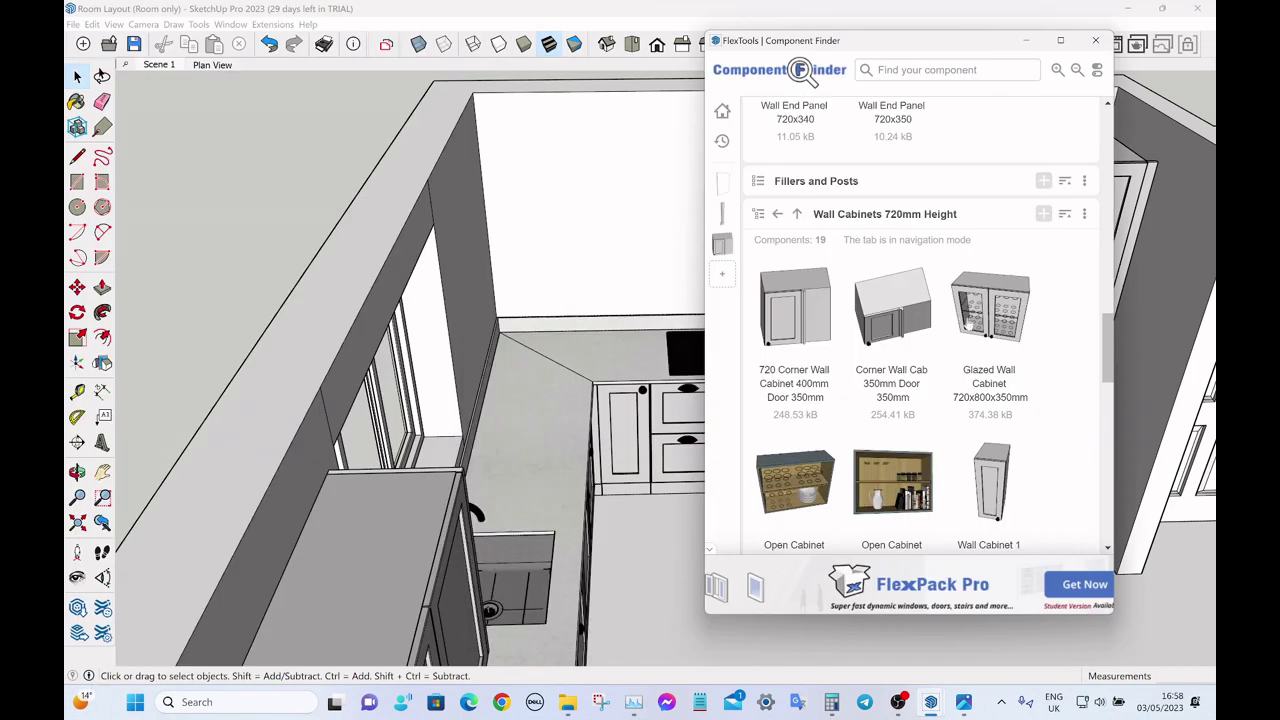
scroll(960, 320, down, 3)
scroll(1012, 312, down, 1)
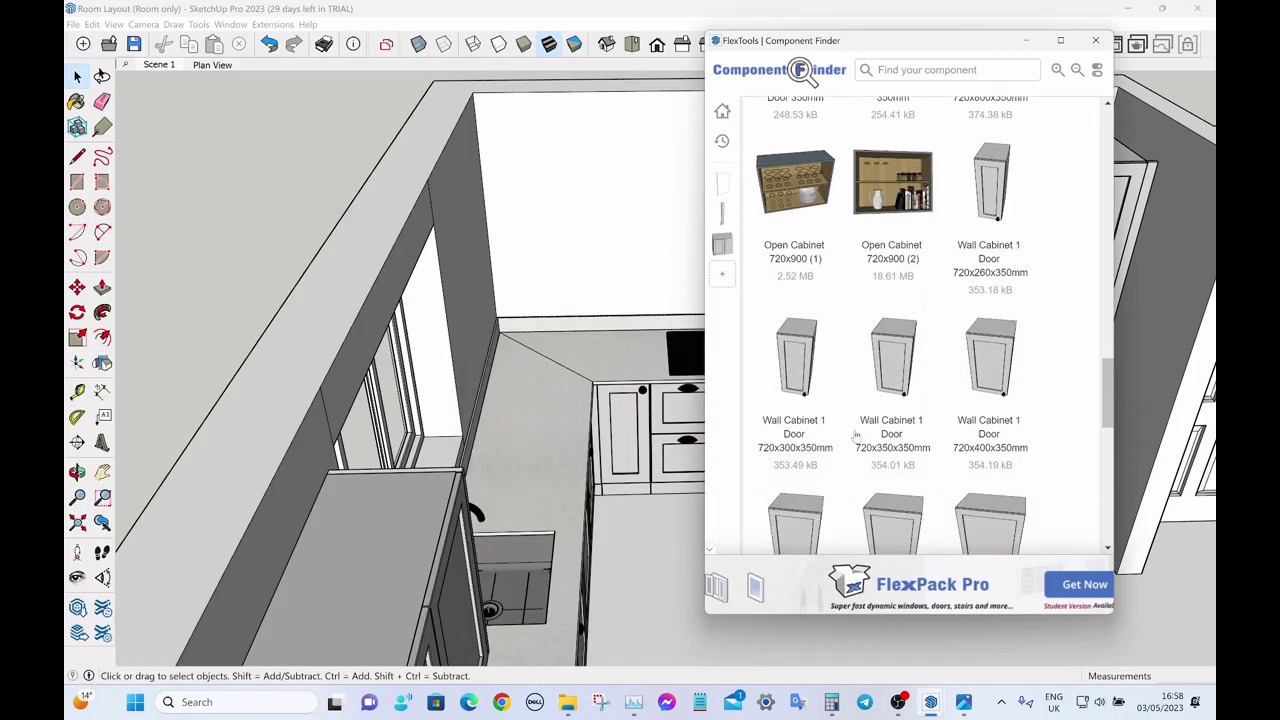
click(791, 373)
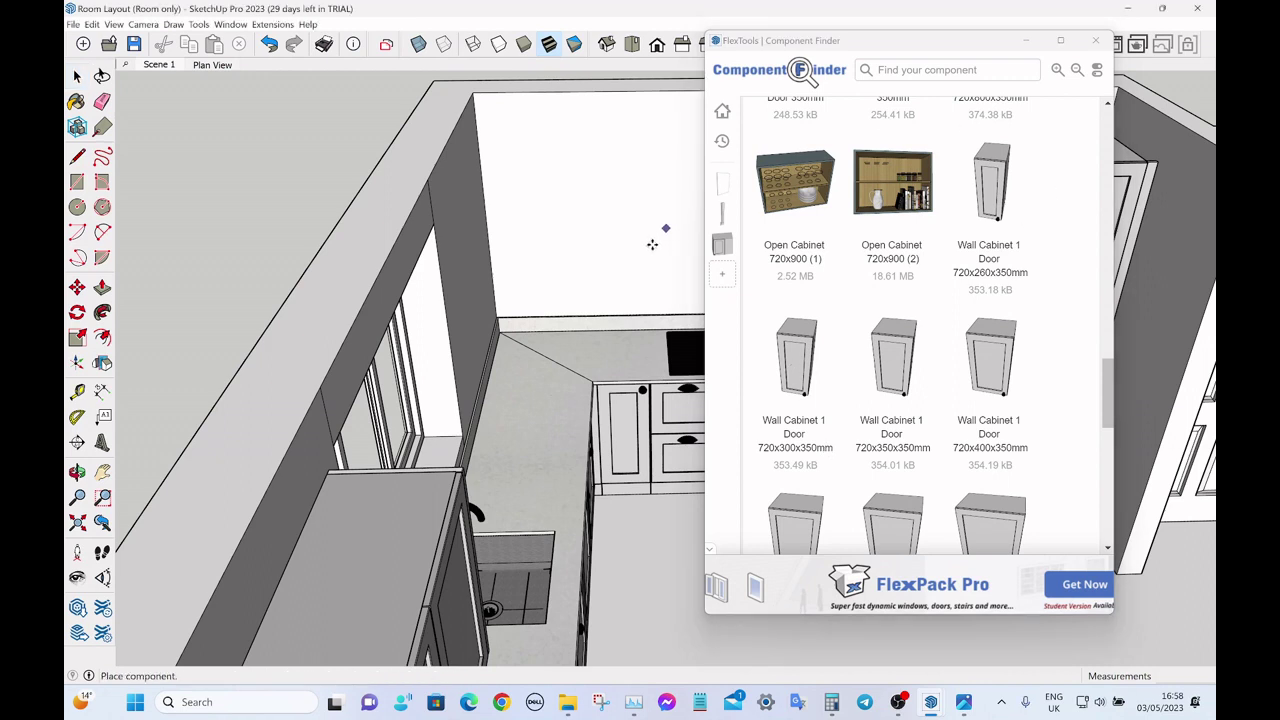
click(590, 405)
click(1026, 40)
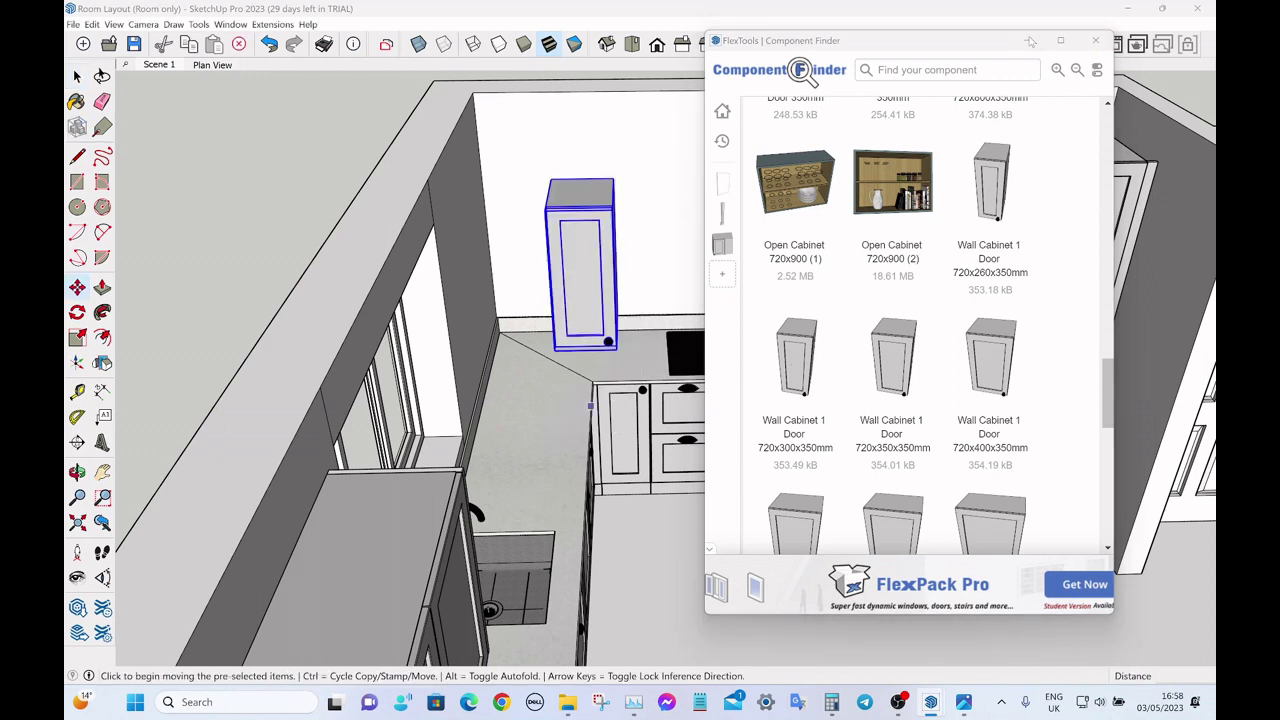
- Switch to the Plan View scene and move the new wall cabinet's back corner onto the wall, next to the oven tower
click(212, 64)
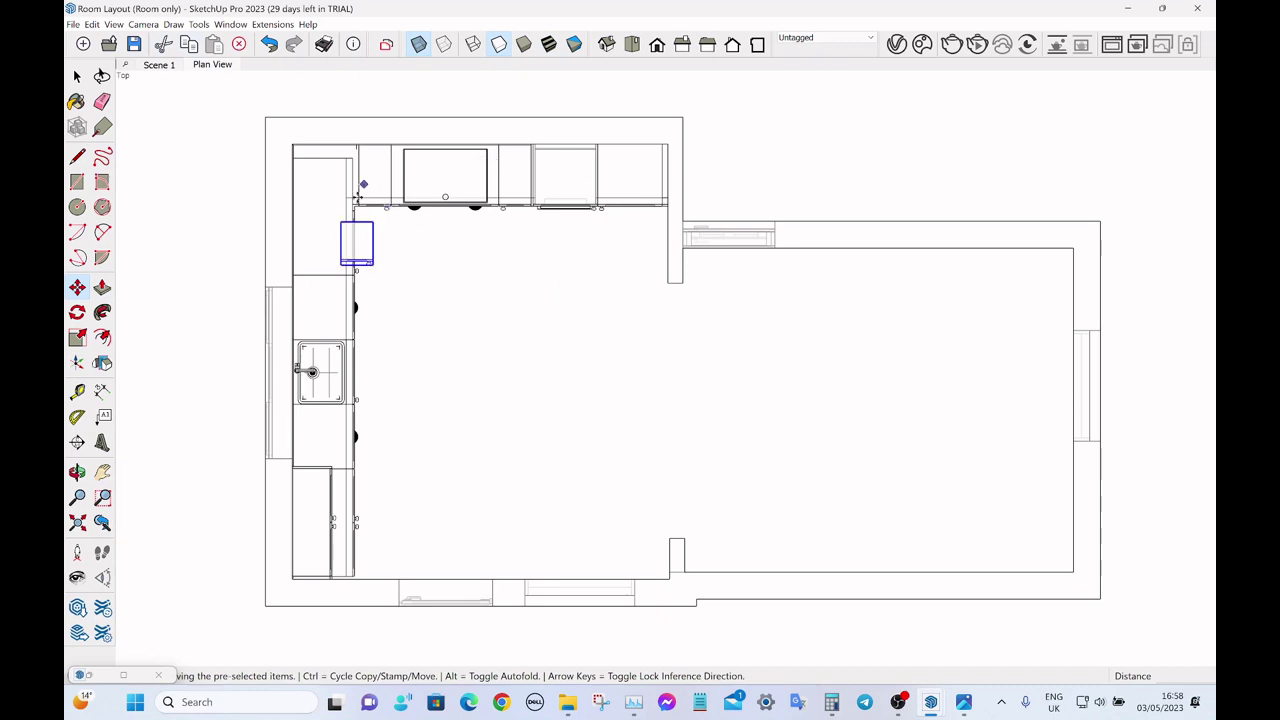
scroll(386, 208, up, 4)
scroll(395, 240, up, 2)
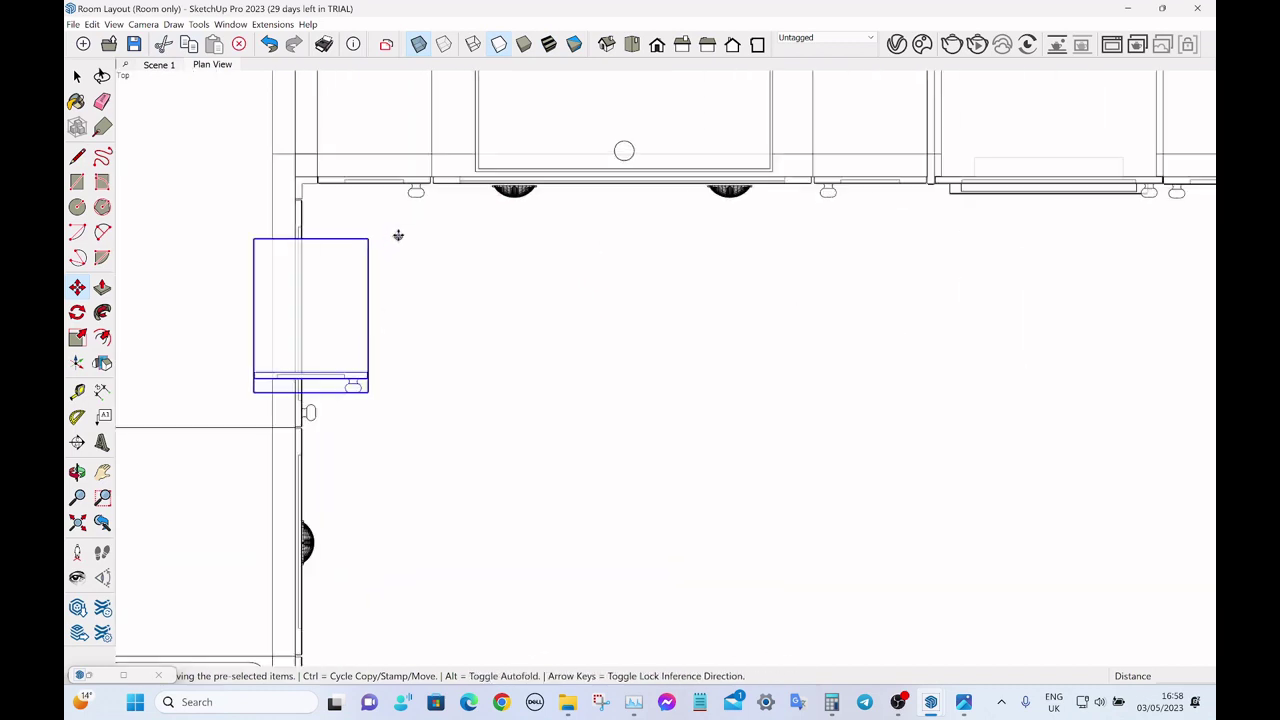
click(370, 238)
scroll(486, 331, down, 3)
scroll(671, 163, up, 6)
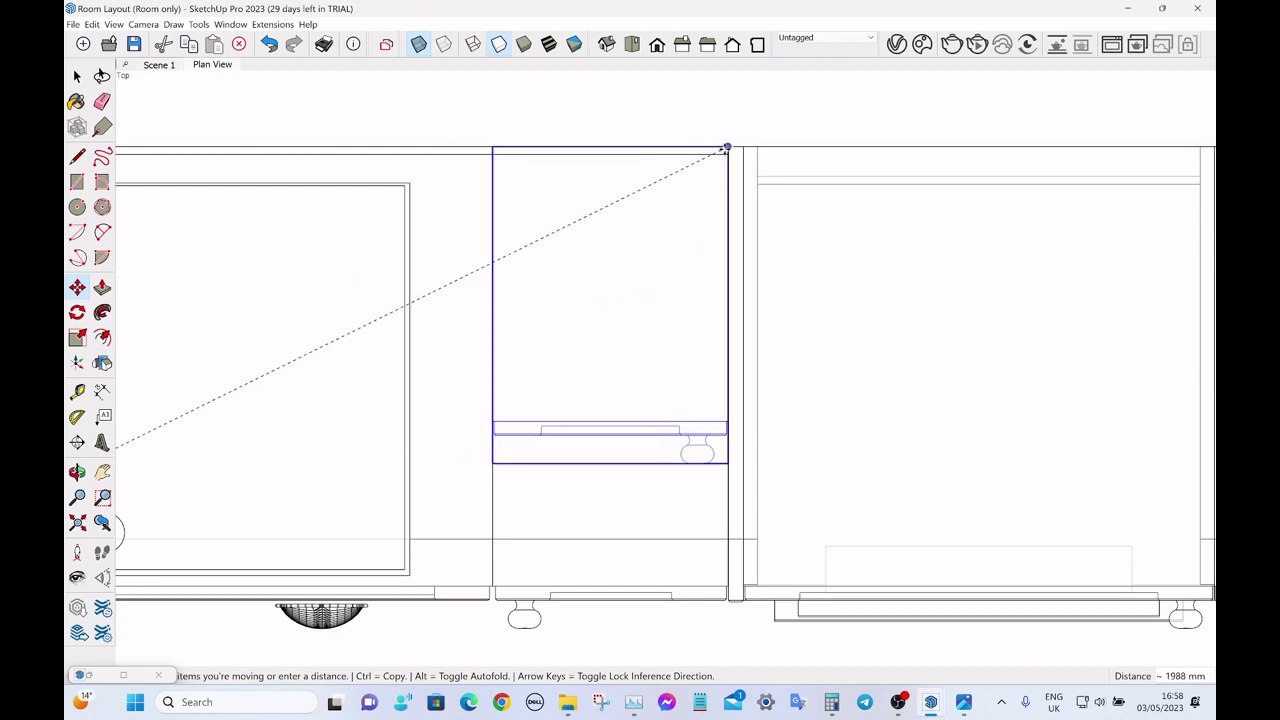
click(726, 150)
key(space)
- Flip the wall cabinet left to right so its door knob sits on the hob side
scroll(740, 230, down, 5)
right_click(721, 296)
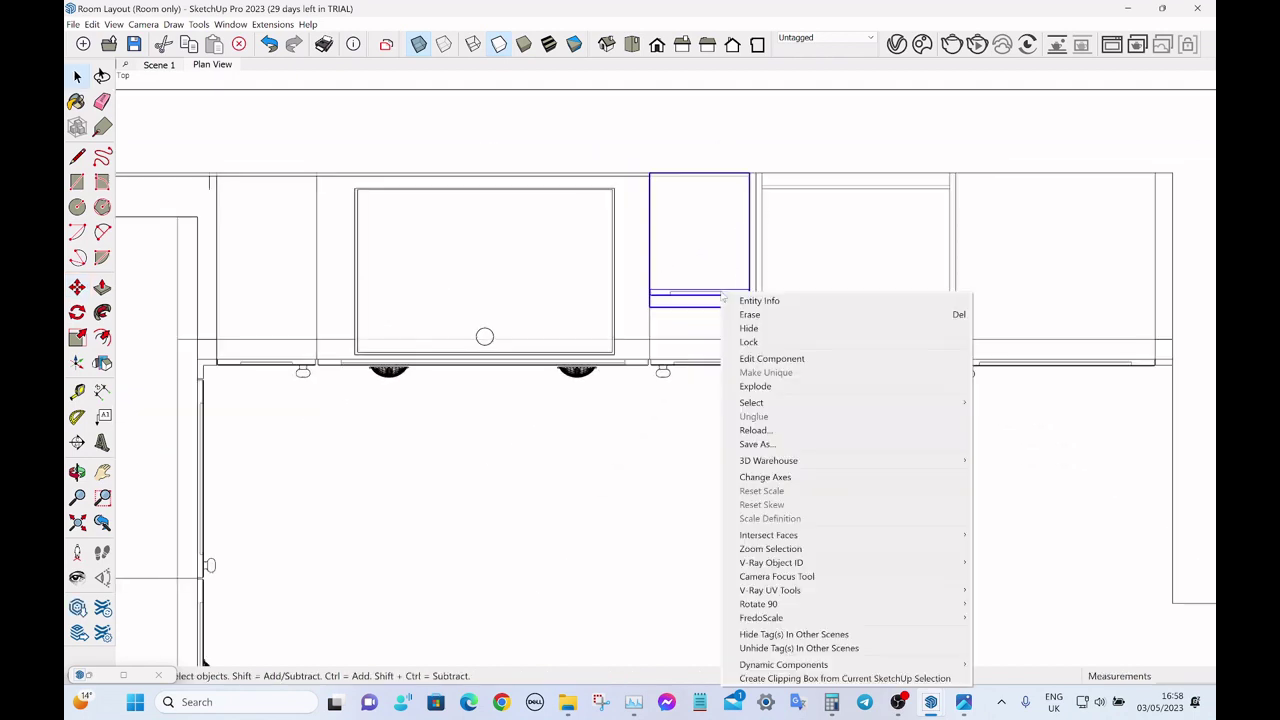
click(700, 272)
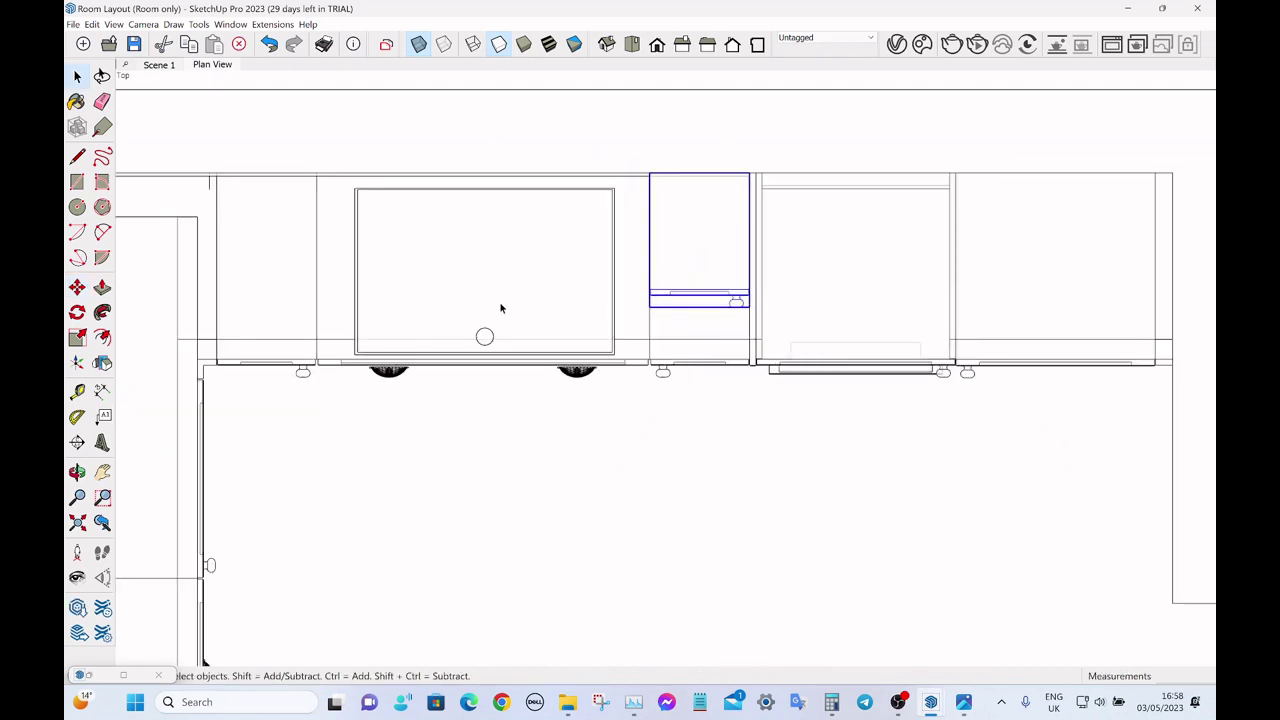
key(shift+f)
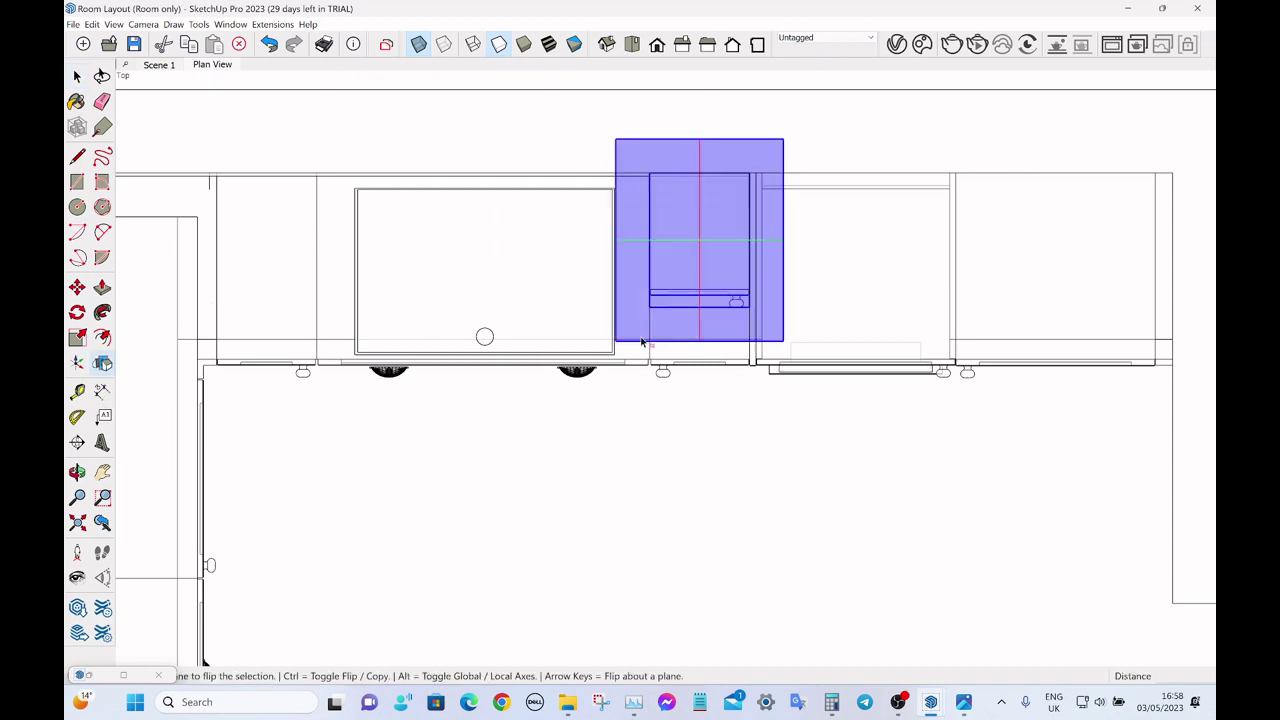
key(space)
click(863, 131)
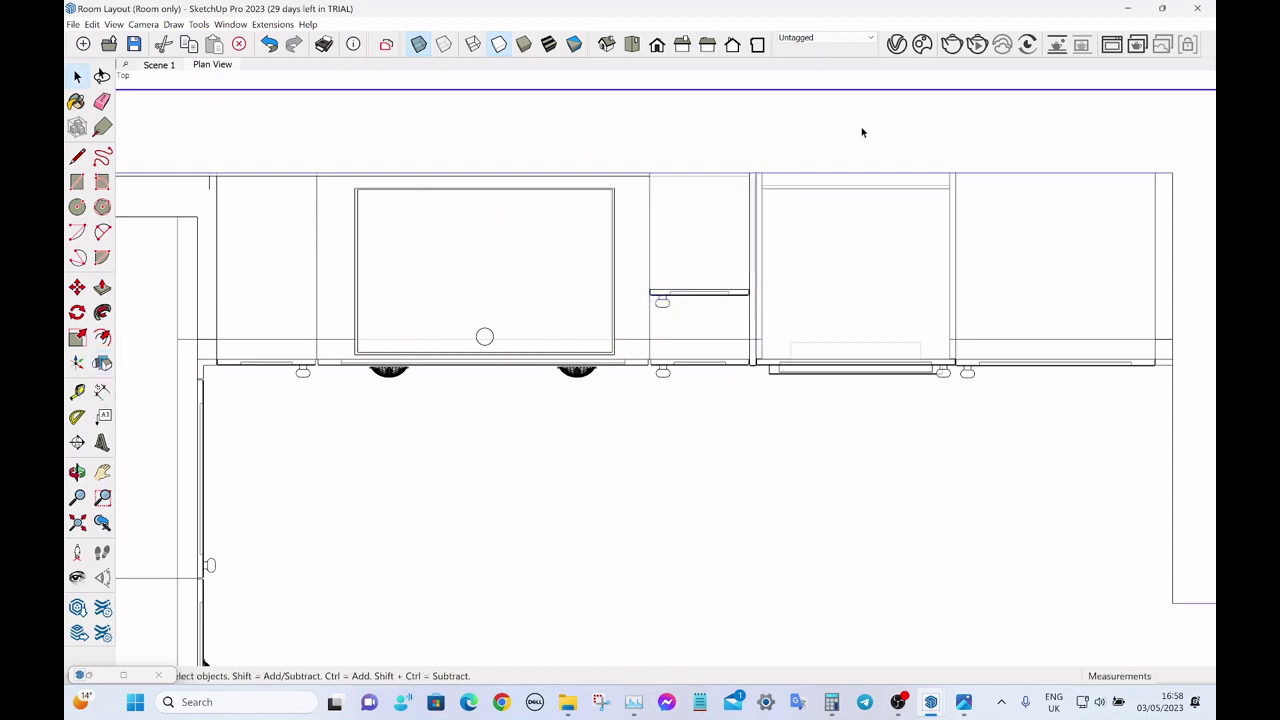
scroll(989, 217, down, 2)
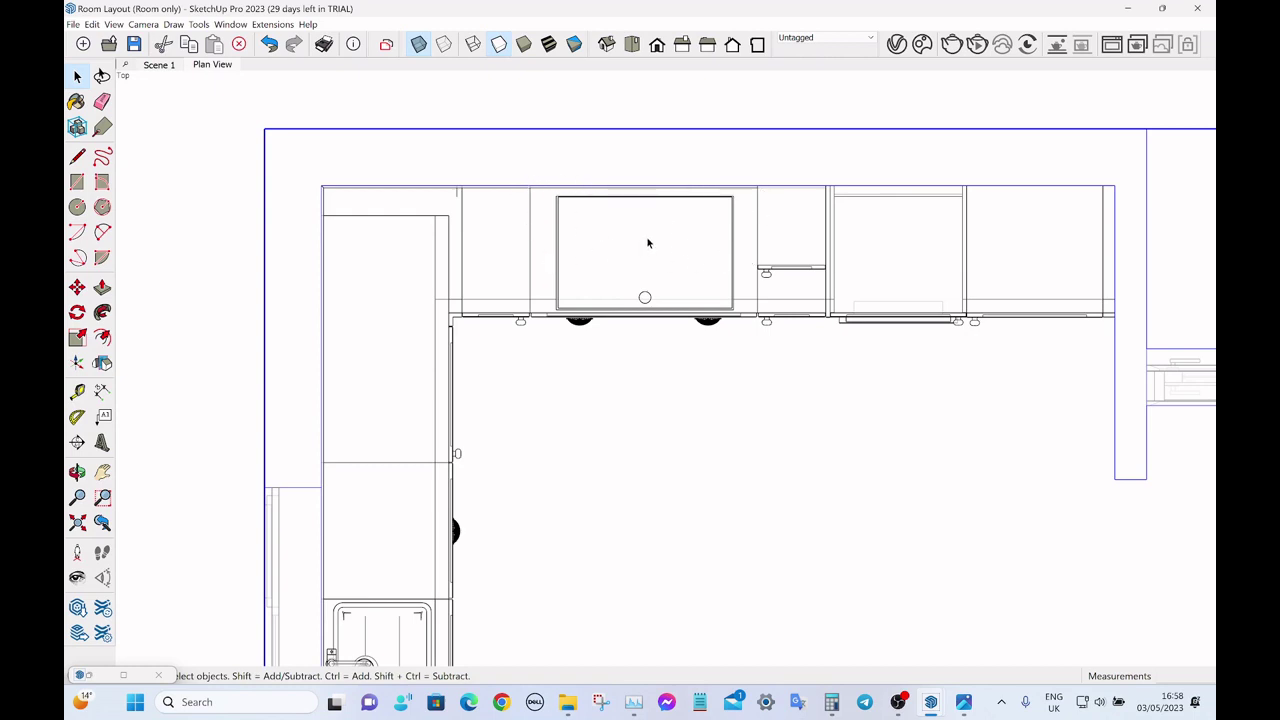
- Insert the Extractor Housing 360x1000 from the Bridging Units folder in the Component Finder into the open floor area
click(101, 679)
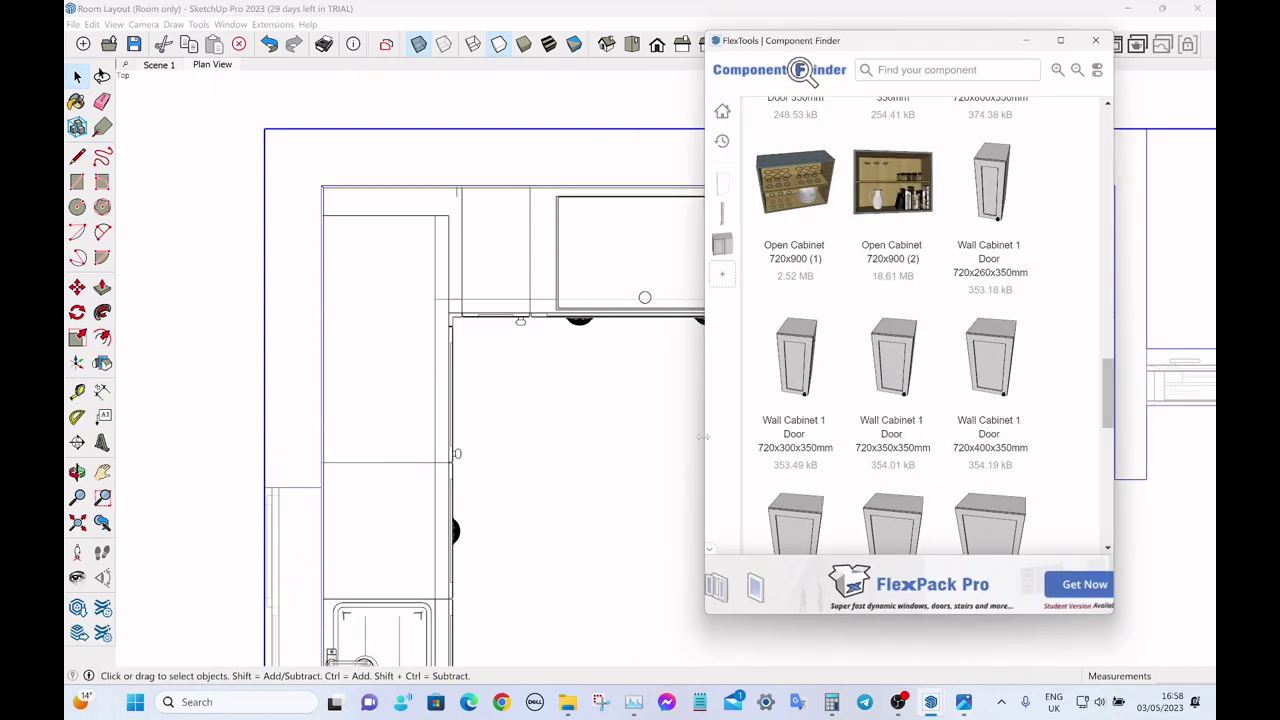
scroll(830, 391, up, 1)
scroll(830, 390, up, 3)
click(797, 289)
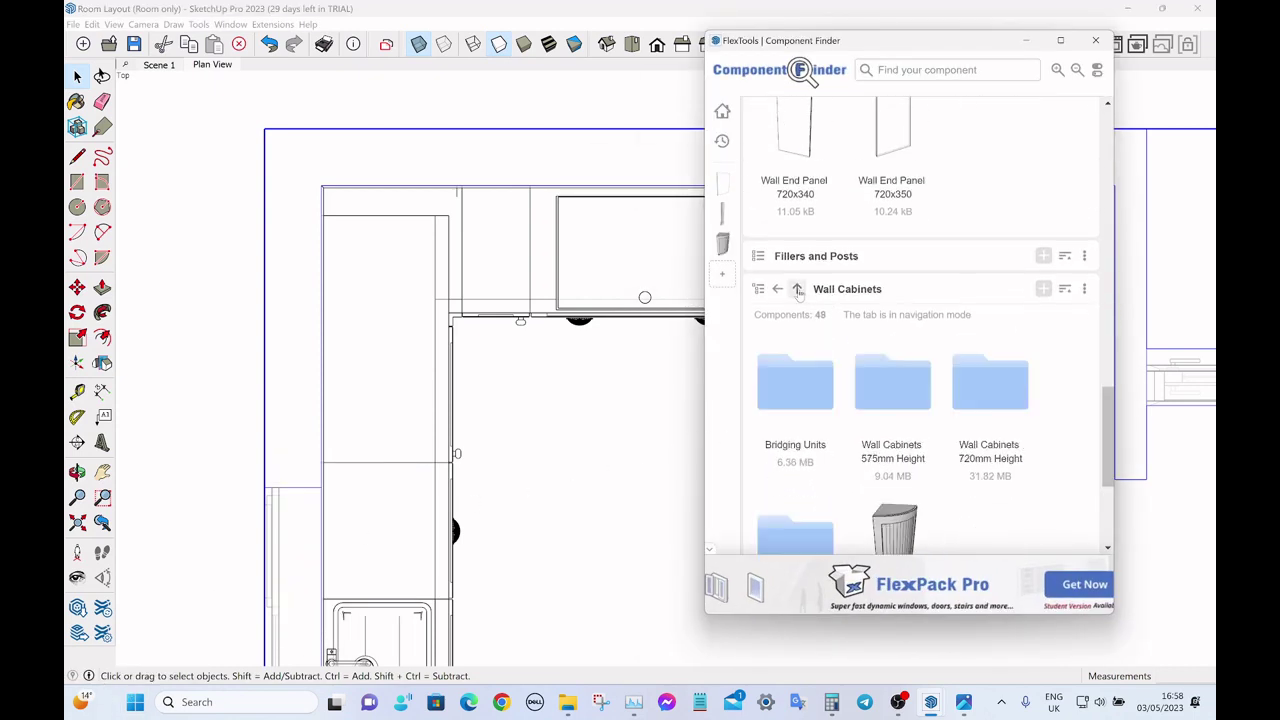
scroll(906, 312, down, 3)
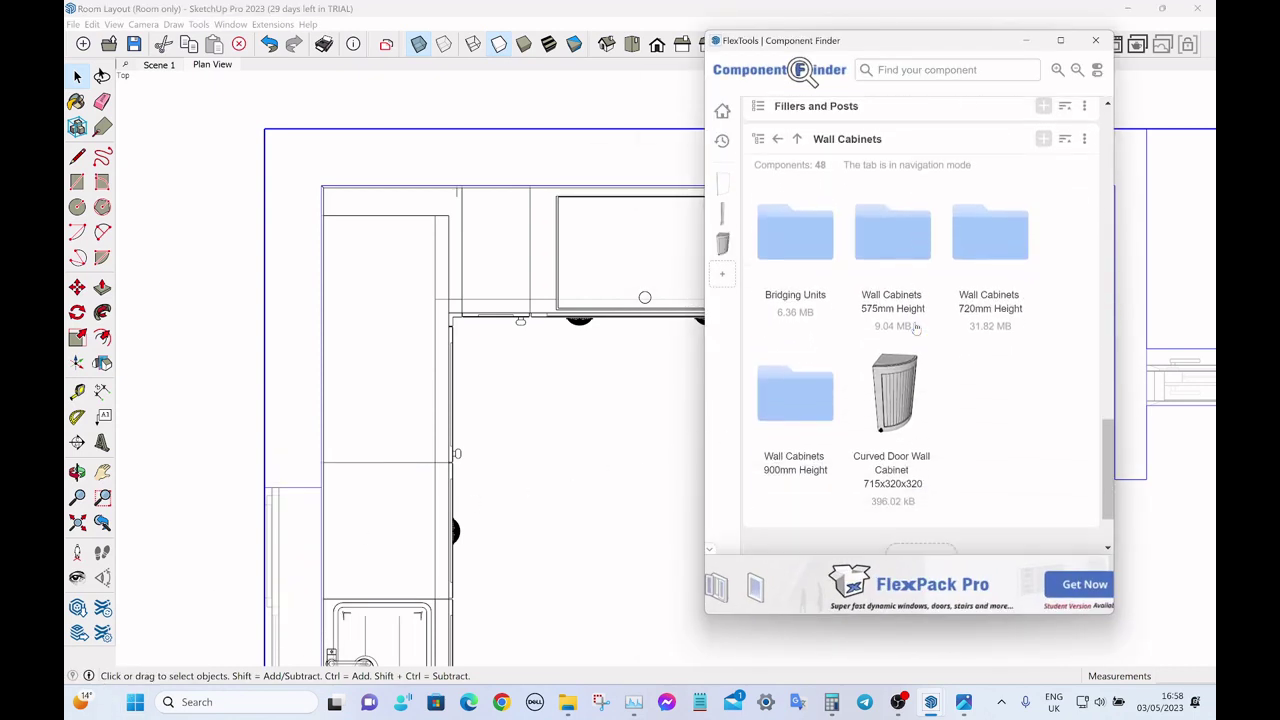
click(820, 258)
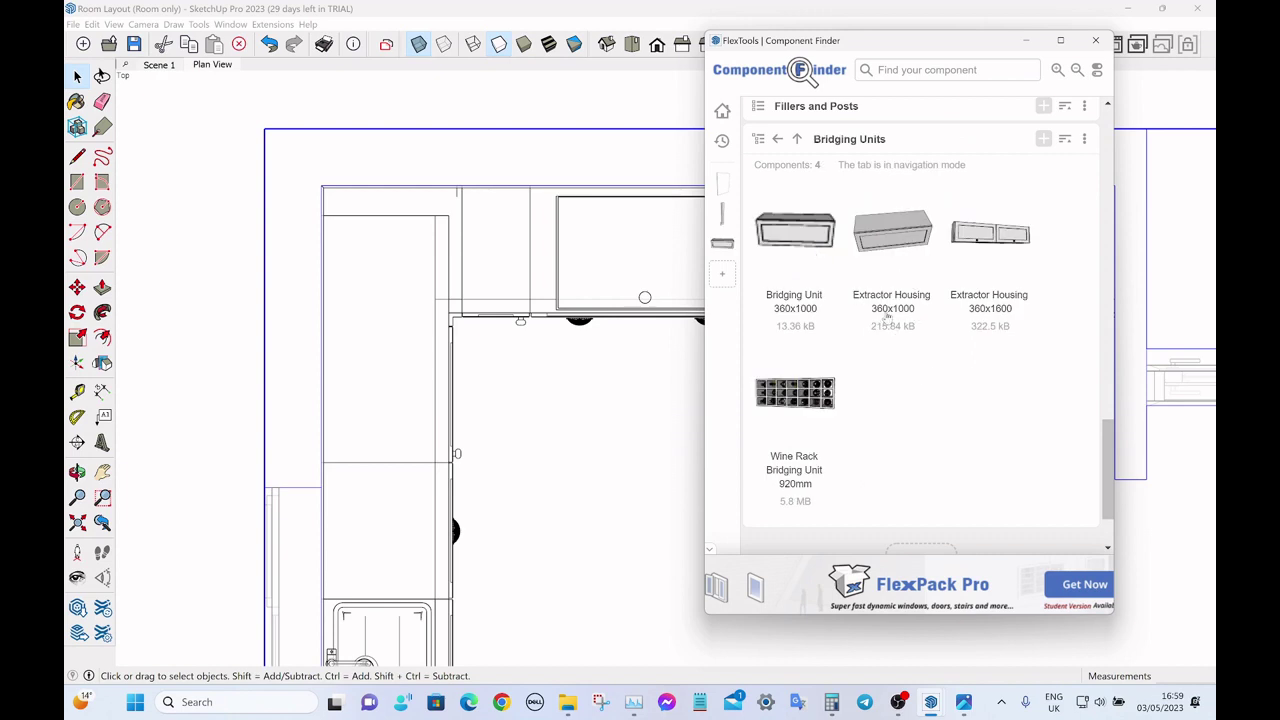
click(900, 238)
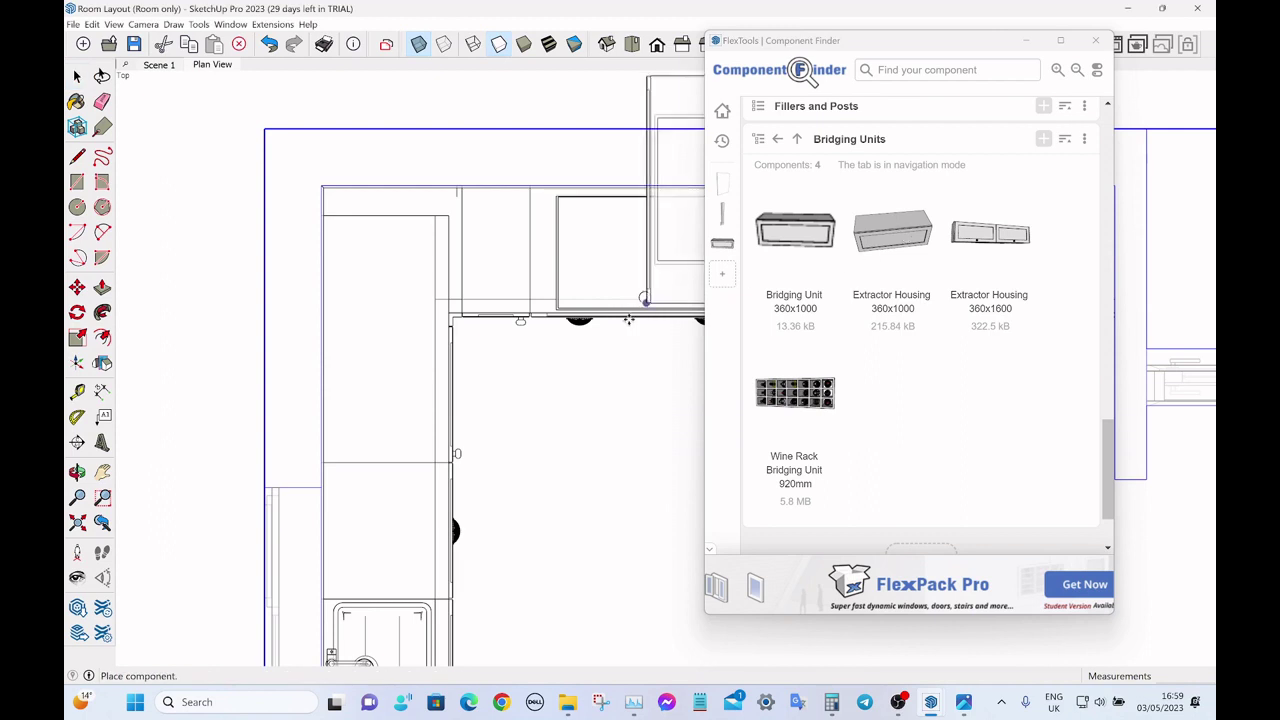
click(530, 557)
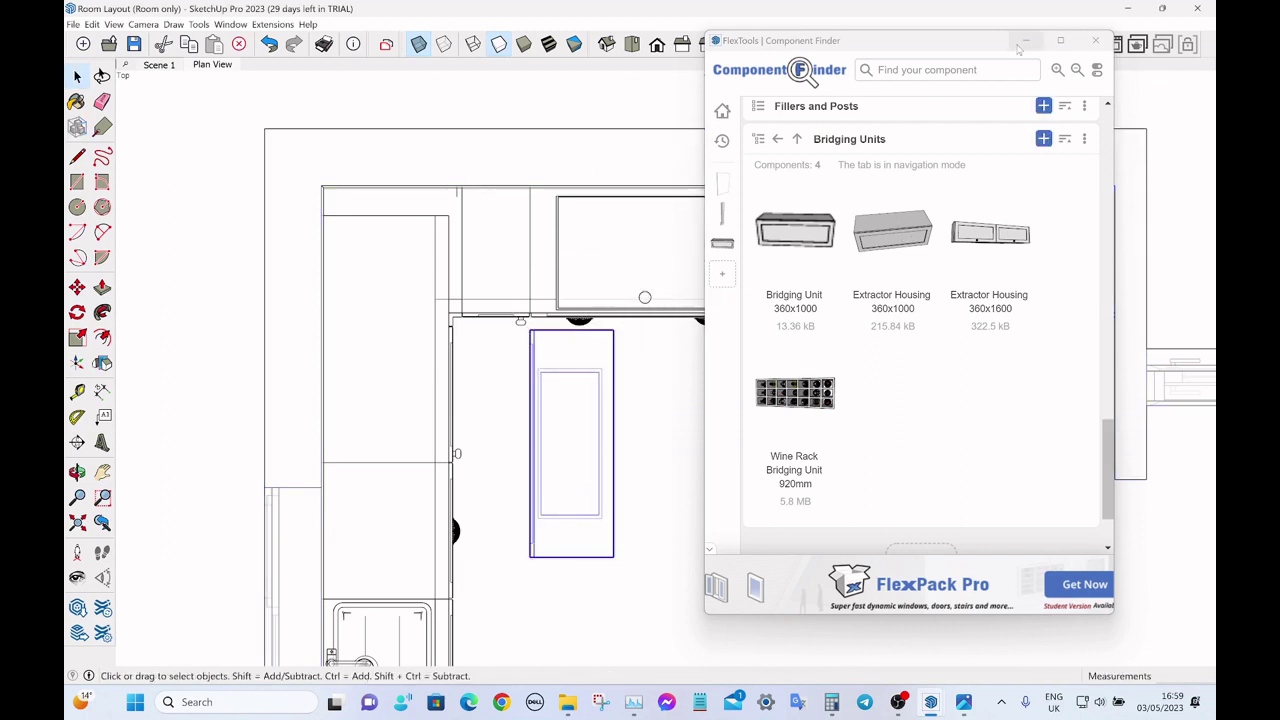
- Rotate the extractor housing parallel to the hob wall and move it against the wall over the hob, beside the wall cabinet
key(shift+r)
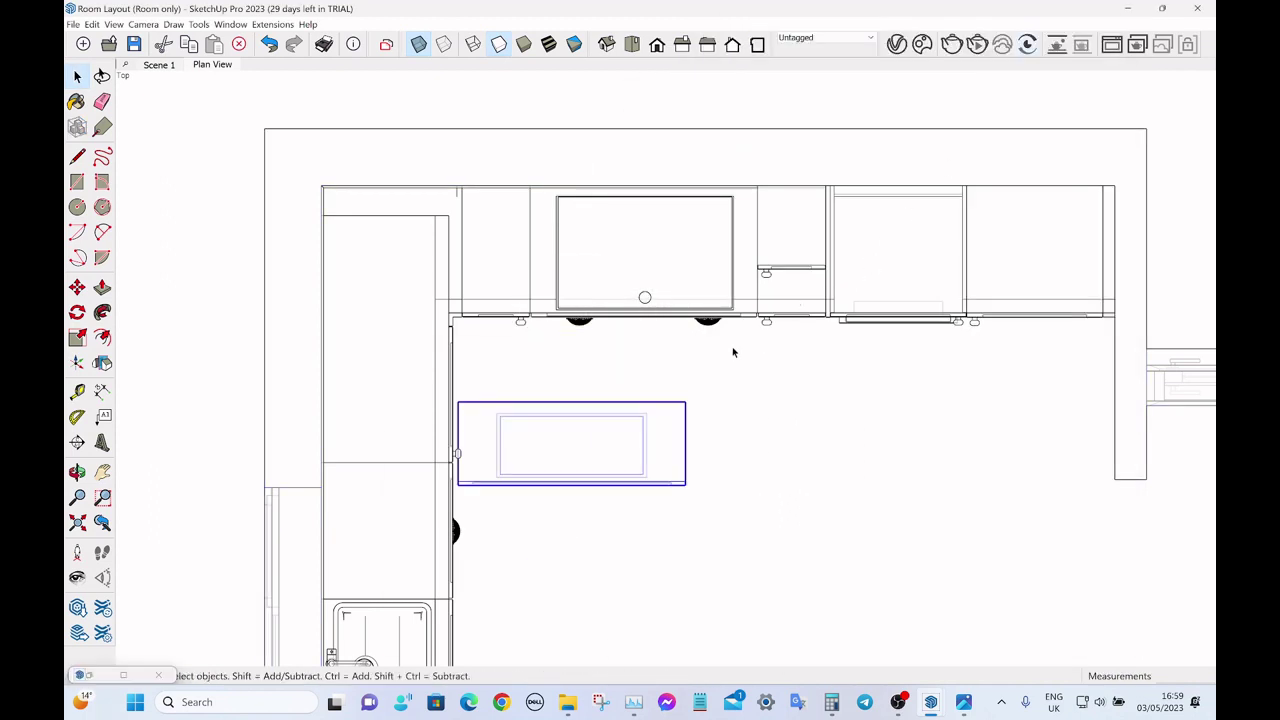
key(m)
click(685, 402)
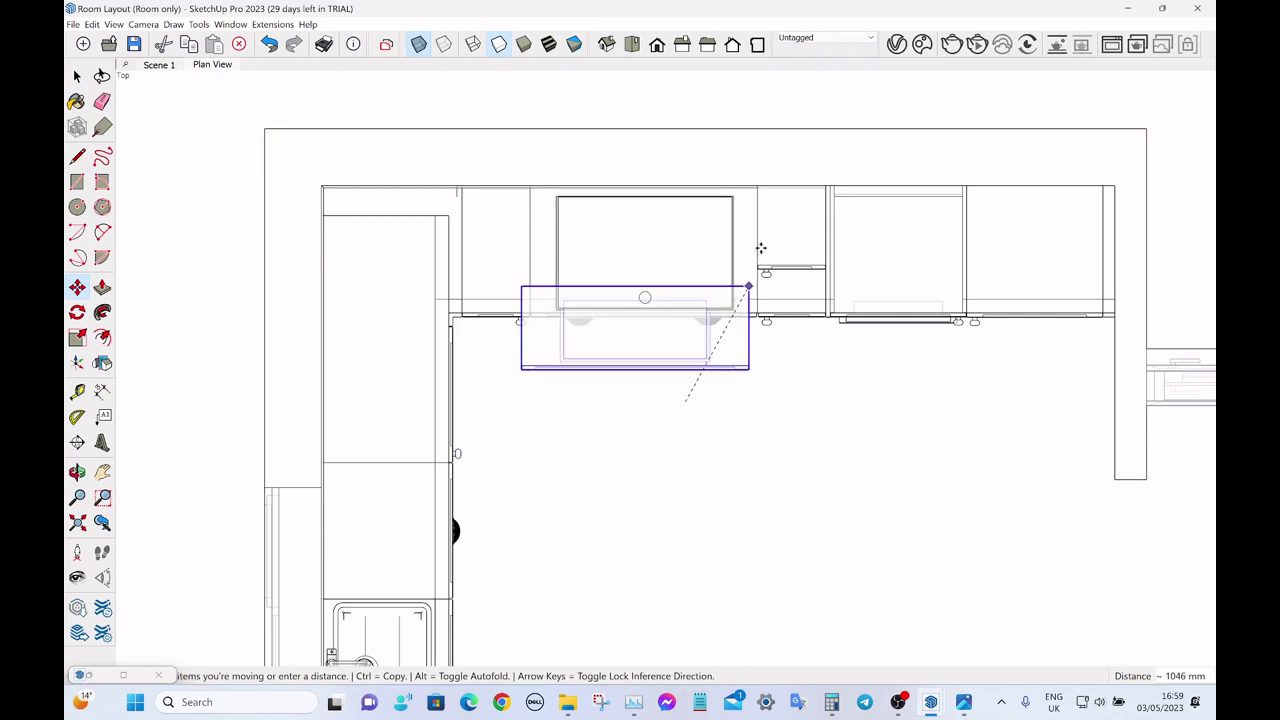
click(756, 185)
key(space)
- Move the wall cabinet 1300 mm along the hob wall to the extractor housing's end nearest the room corner
click(805, 218)
scroll(812, 175, up, 5)
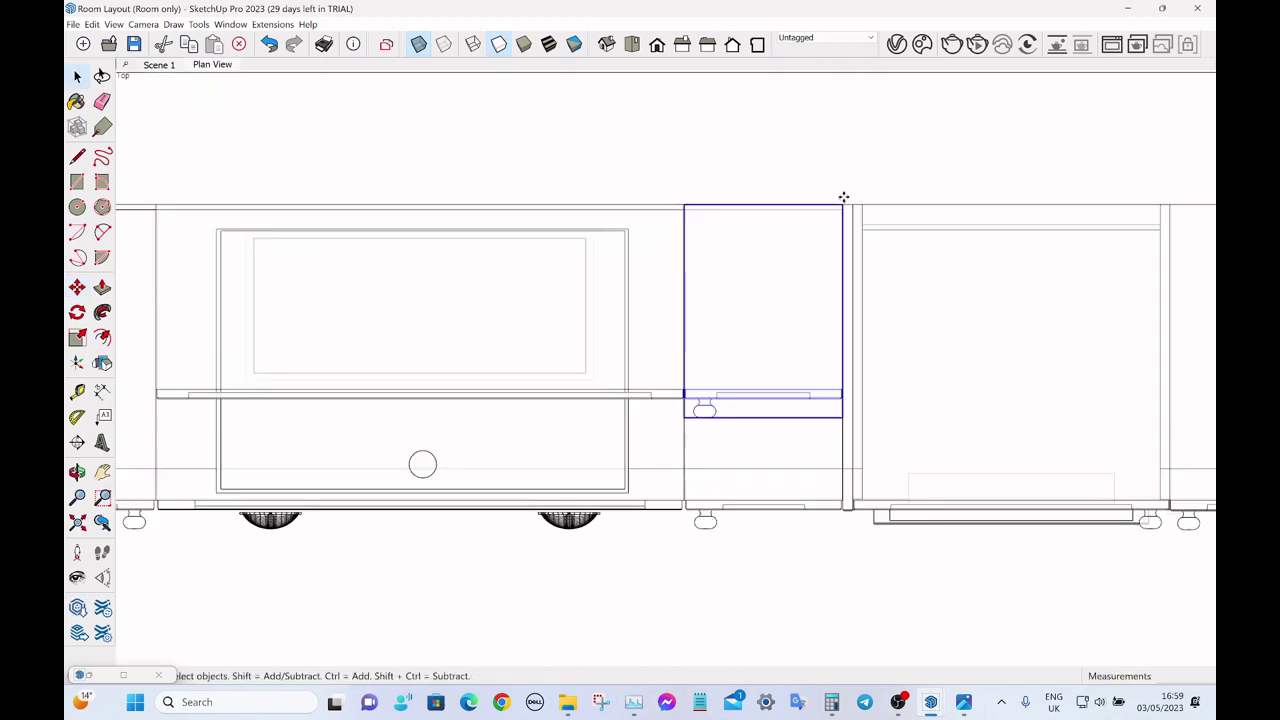
key(m)
click(846, 200)
scroll(900, 210, down, 3)
scroll(950, 217, down, 2)
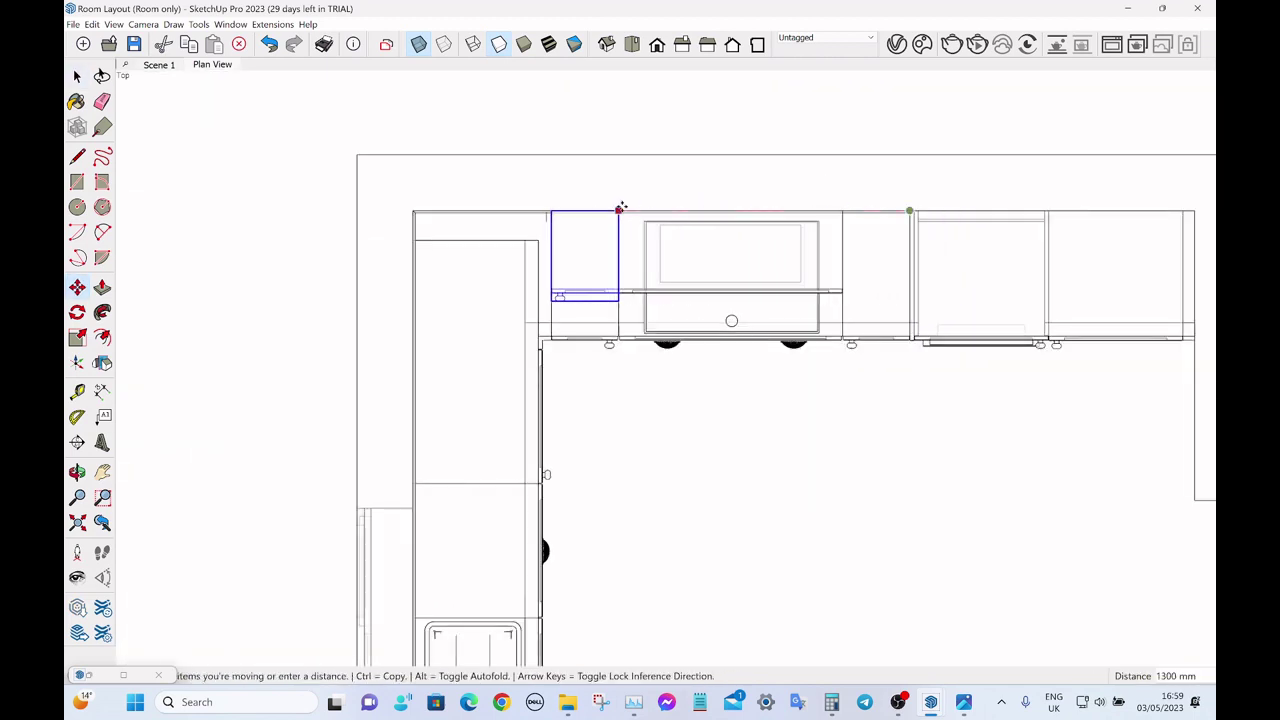
click(619, 210)
key(space)
- Flip the moved wall cabinet left to right so its door knob sits next to the extractor housing
scroll(602, 238, up, 1)
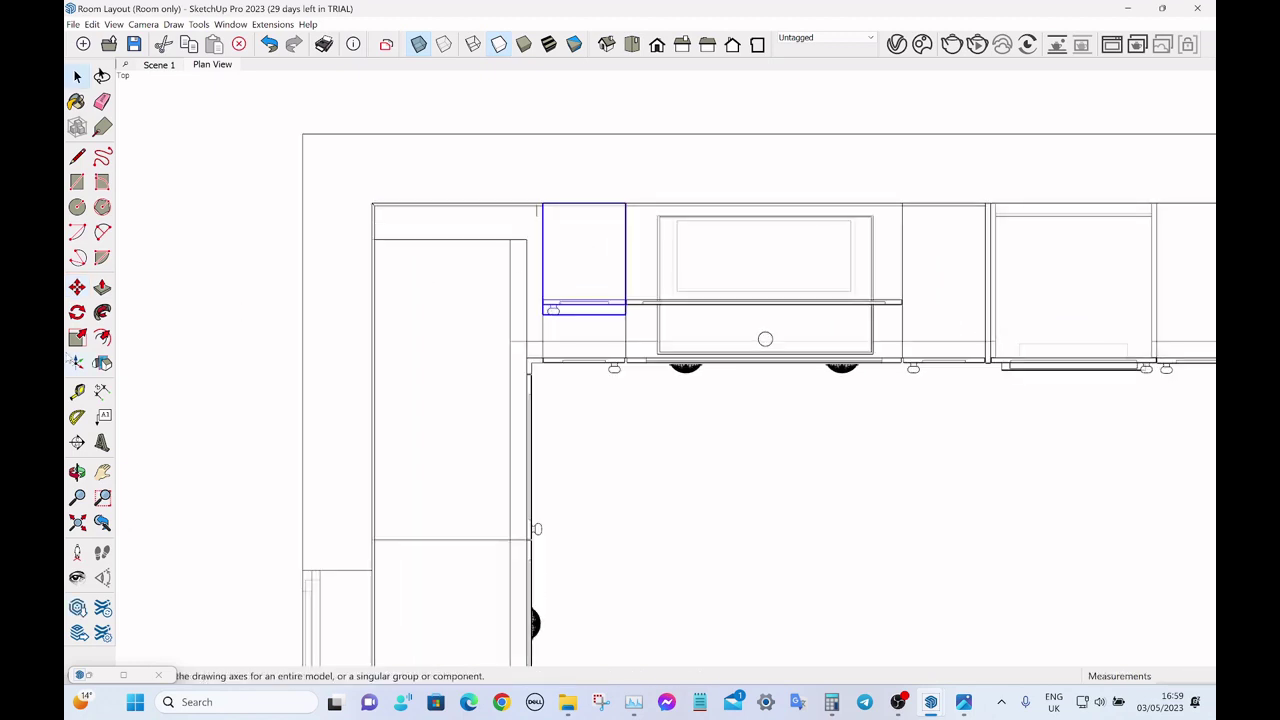
click(102, 362)
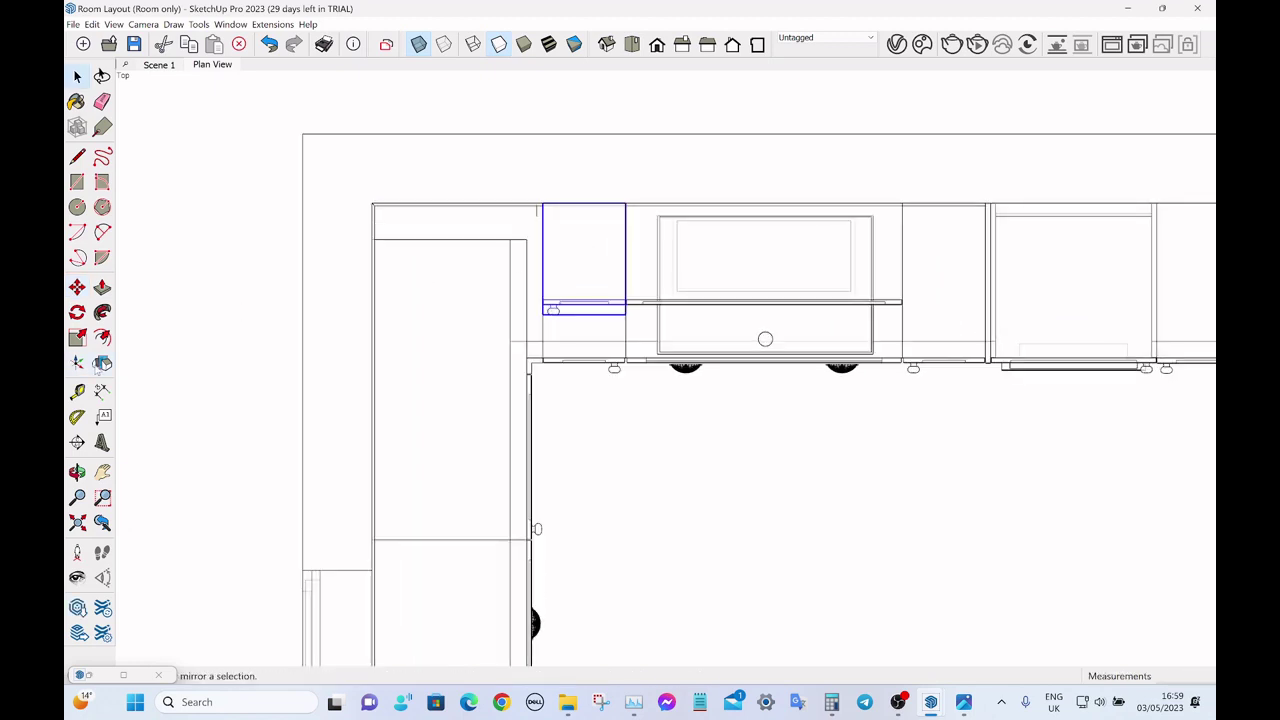
click(585, 342)
key(space)
click(280, 82)
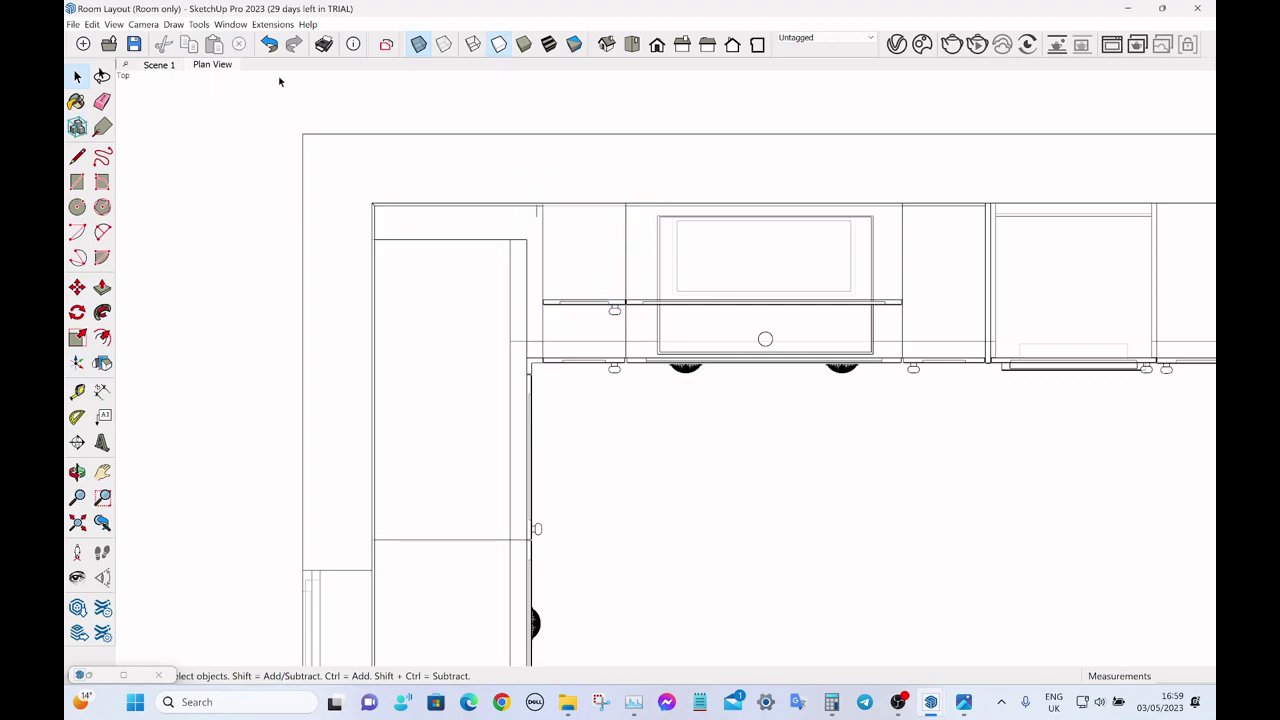
- Return to Scene 1 and raise the extractor housing until its top back corner meets the top of the wall cabinet
key(Page_Up)
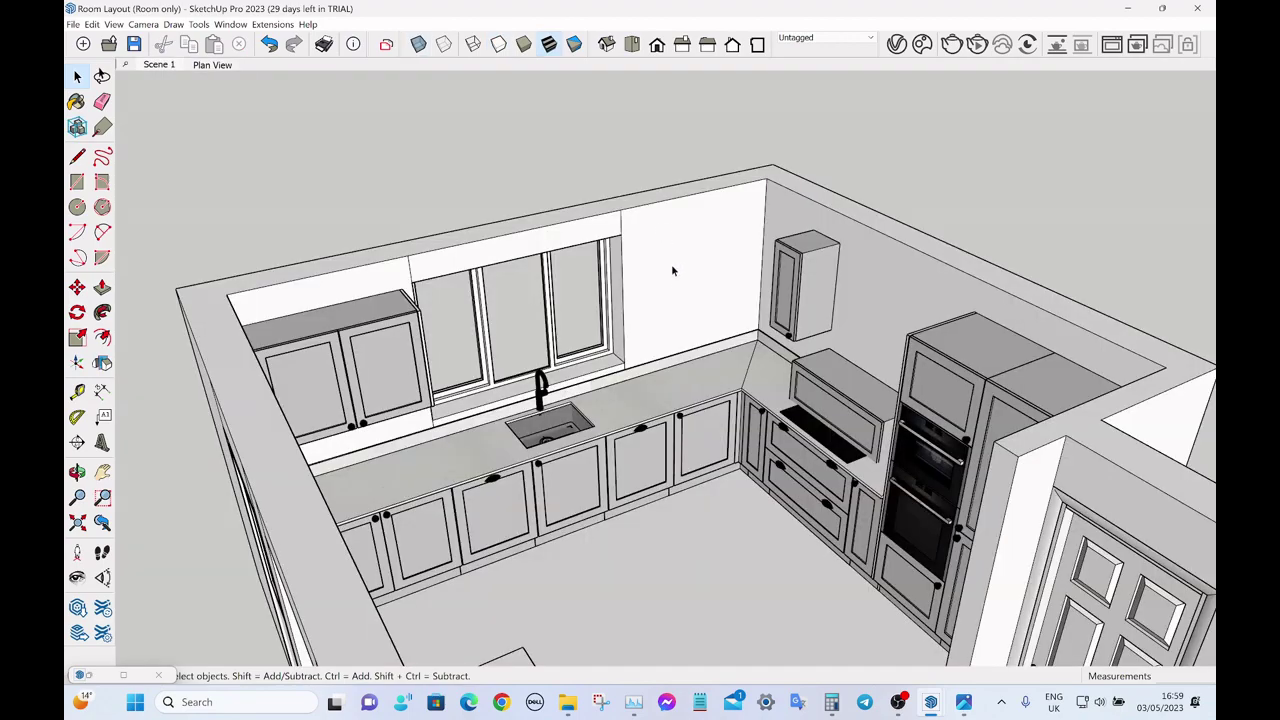
mouse_move(671, 264)
middle_down()
mouse_move(850, 268)
mouse_move(877, 326)
middle_up()
scroll(877, 326, up, 3)
click(693, 333)
key(m)
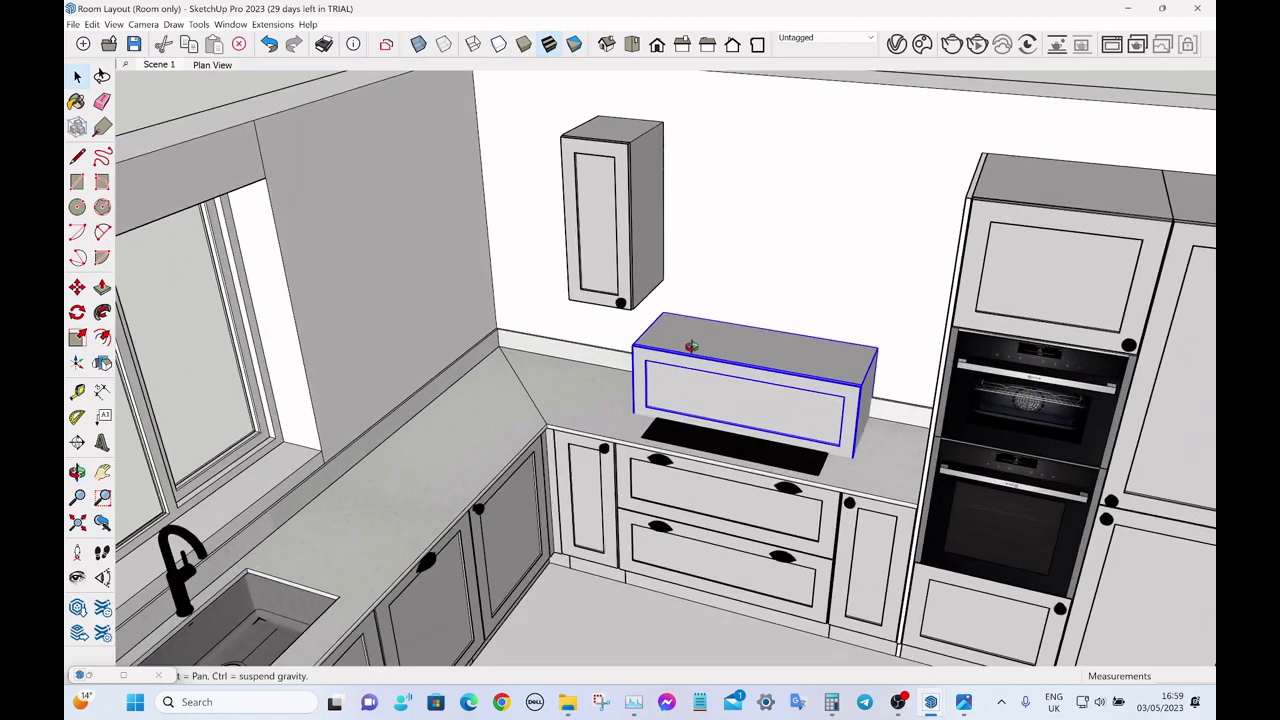
scroll(660, 300, up, 3)
click(641, 276)
scroll(660, 310, down, 3)
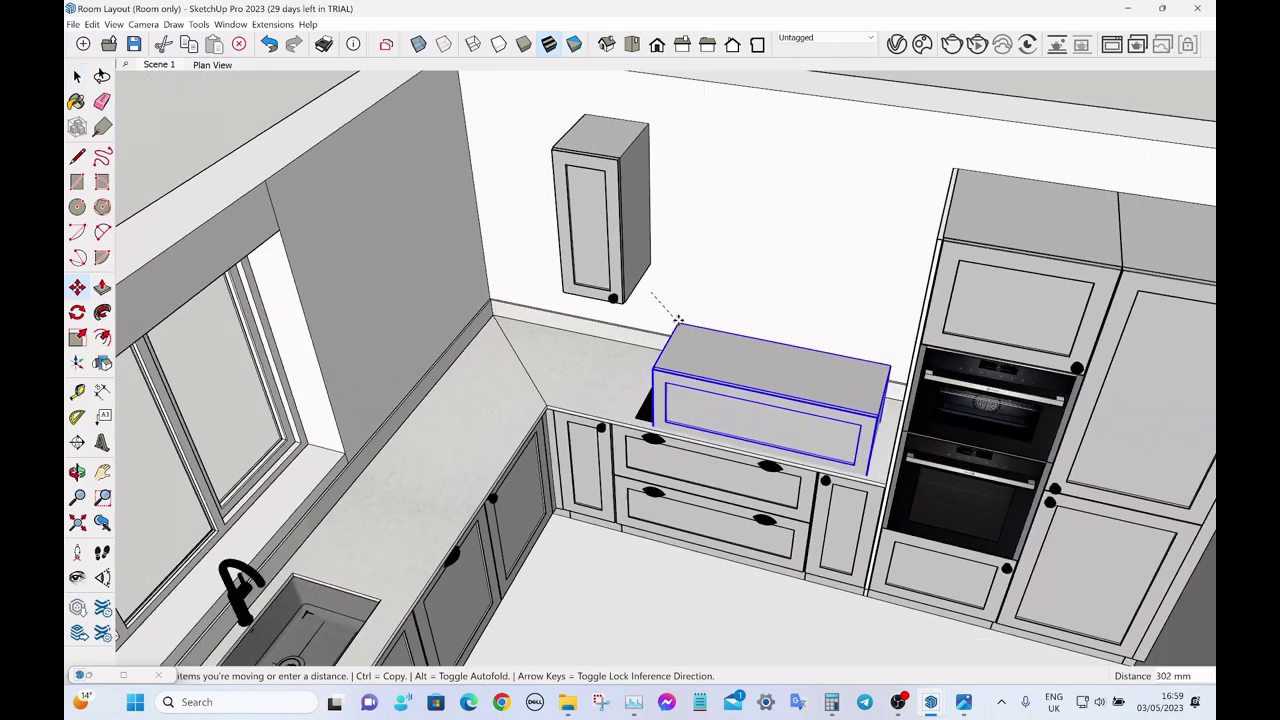
click(648, 125)
key(space)
- Hide the narrow base cabinet beside the oven tower and the worktop
middle_drag(932, 111, 923, 185)
click(862, 465)
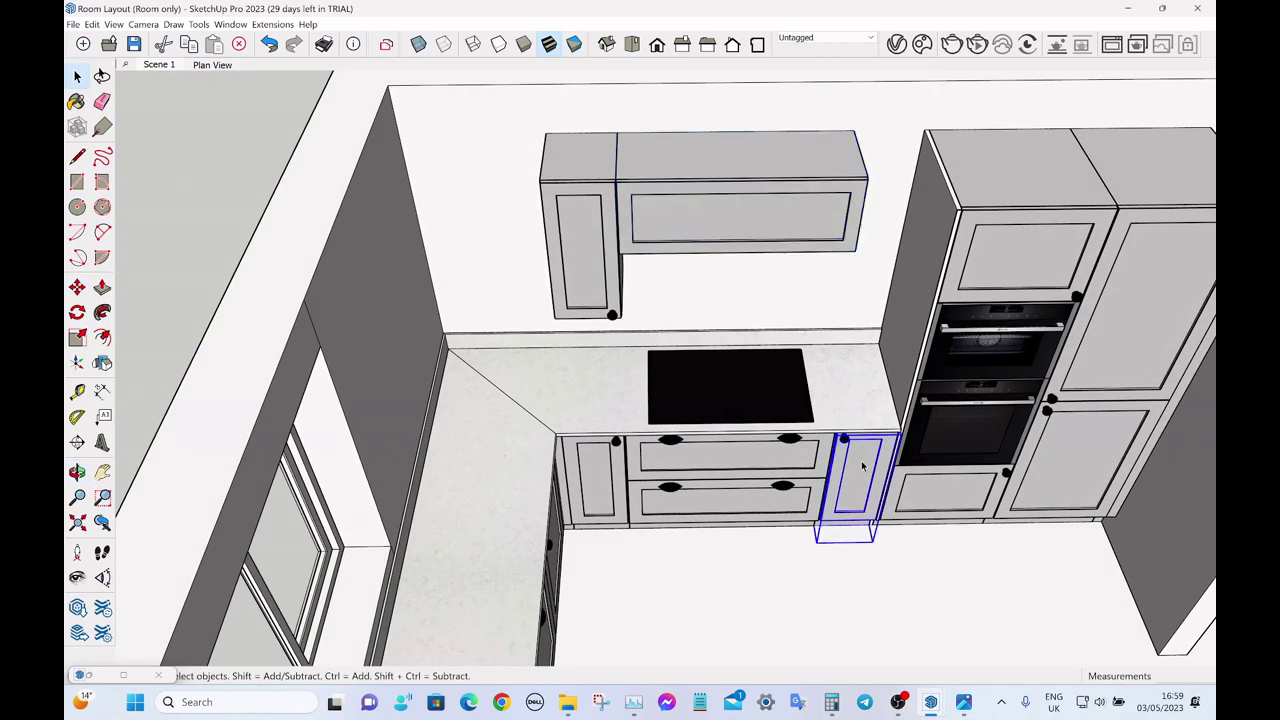
key(Delete)
click(862, 416)
key(Delete)
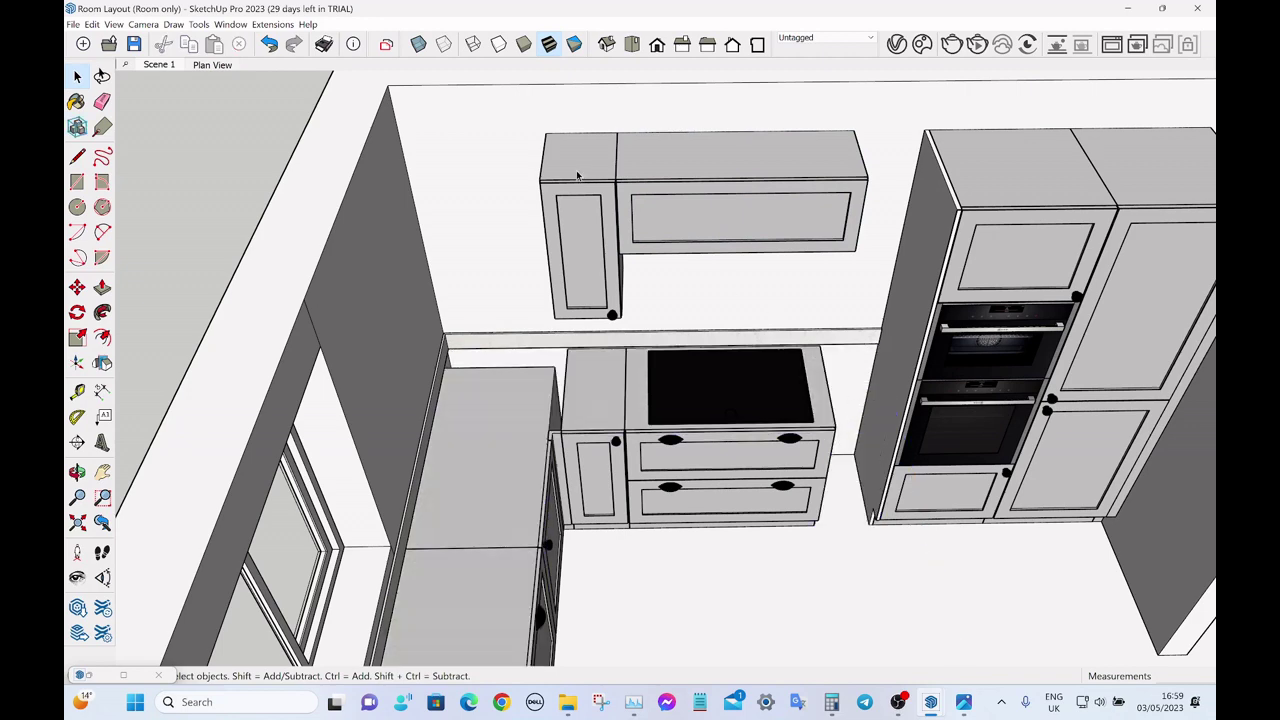
- Copy the wall cabinet to the extractor housing's other end, filling the gap beside the oven tower
click(578, 176)
middle_drag(648, 222, 612, 268)
key(m)
key(ctrl)
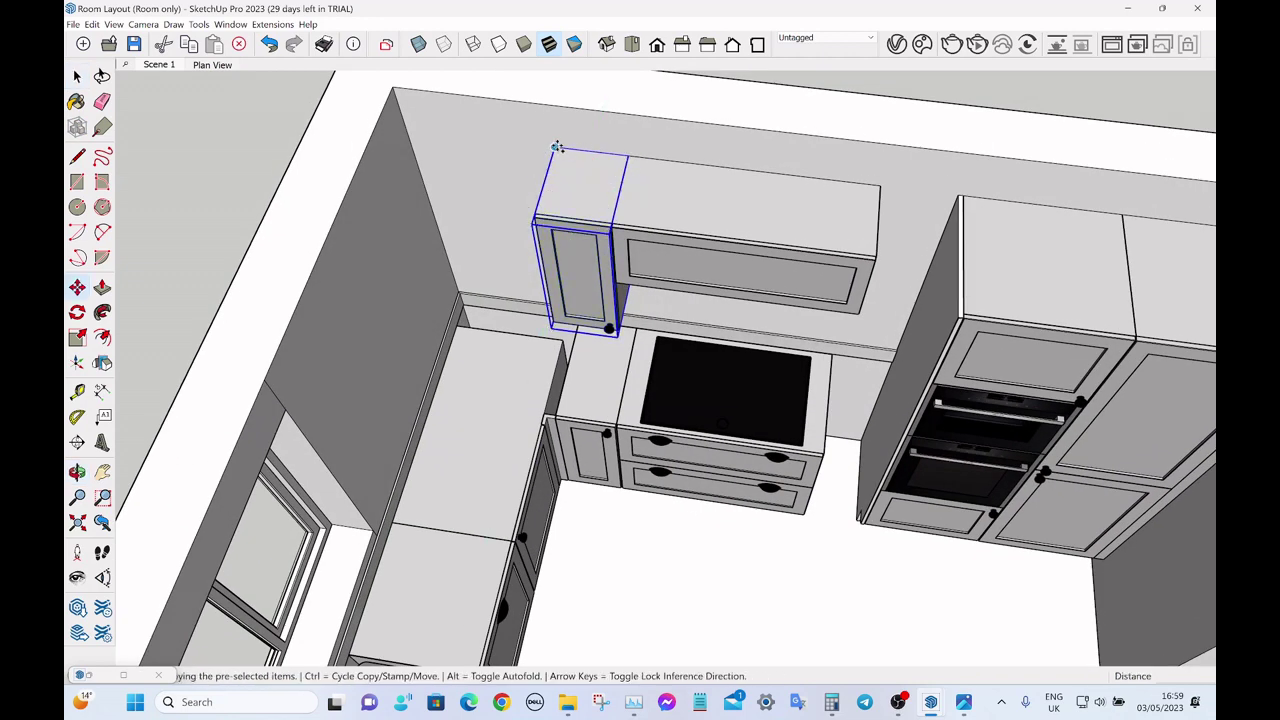
click(555, 147)
click(876, 187)
key(space)
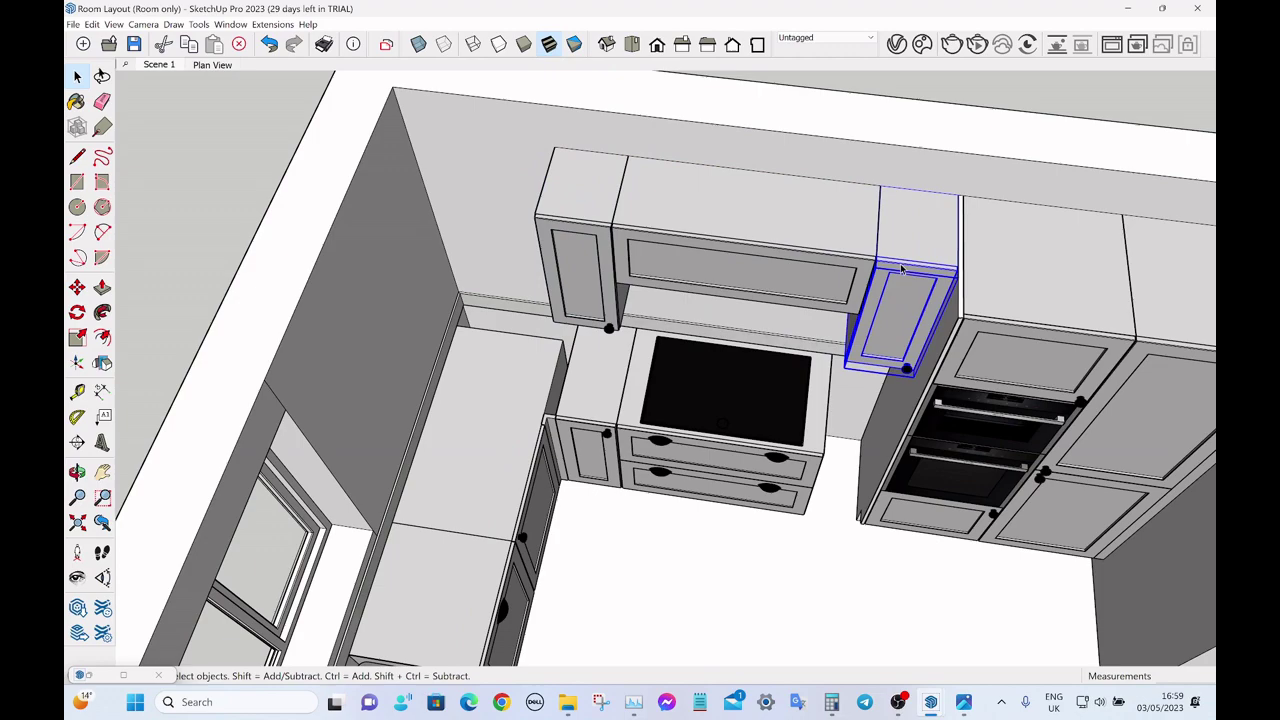
- Flip the copied wall cabinet left to right so its door knob faces the extractor housing
click(102, 363)
click(872, 390)
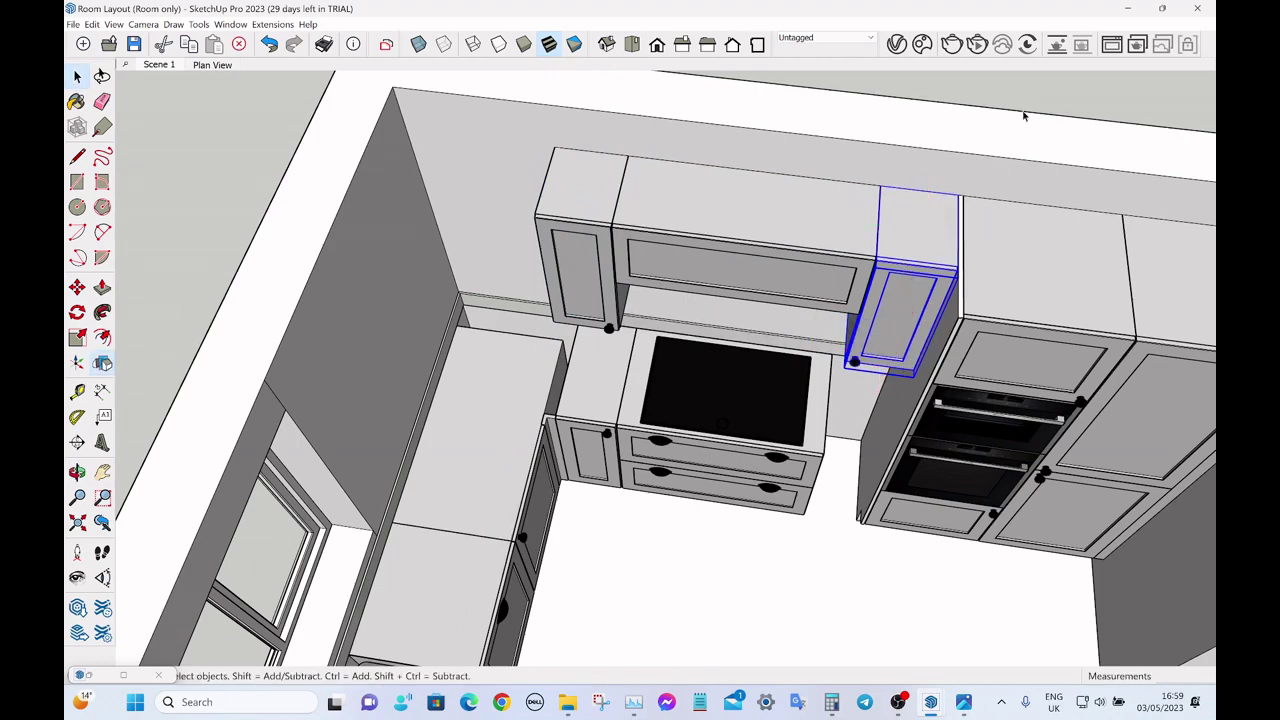
click(1040, 75)
- Examine the underside of the extractor housing and the wall cabinets' arrangement above the hob
middle_drag(831, 374, 817, 260)
scroll(791, 266, up, 4)
middle_drag(711, 263, 743, 2)
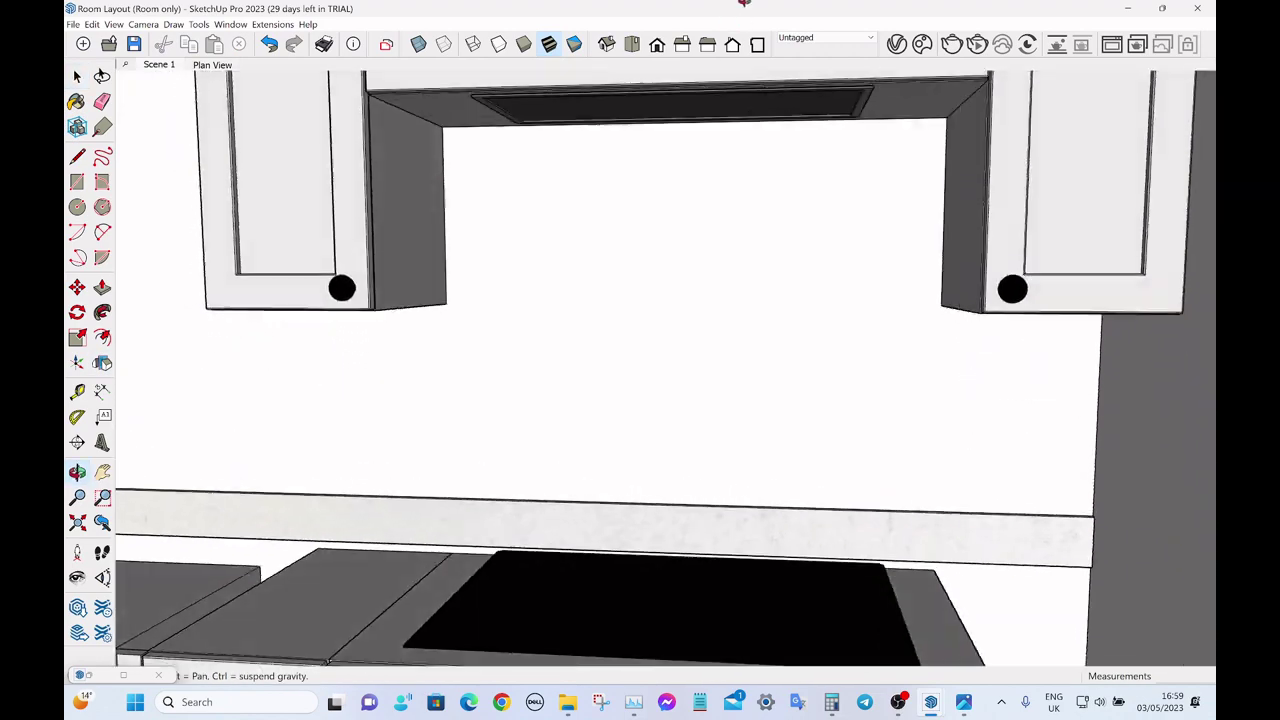
scroll(735, 168, down, 2)
middle_drag(686, 133, 700, 108)
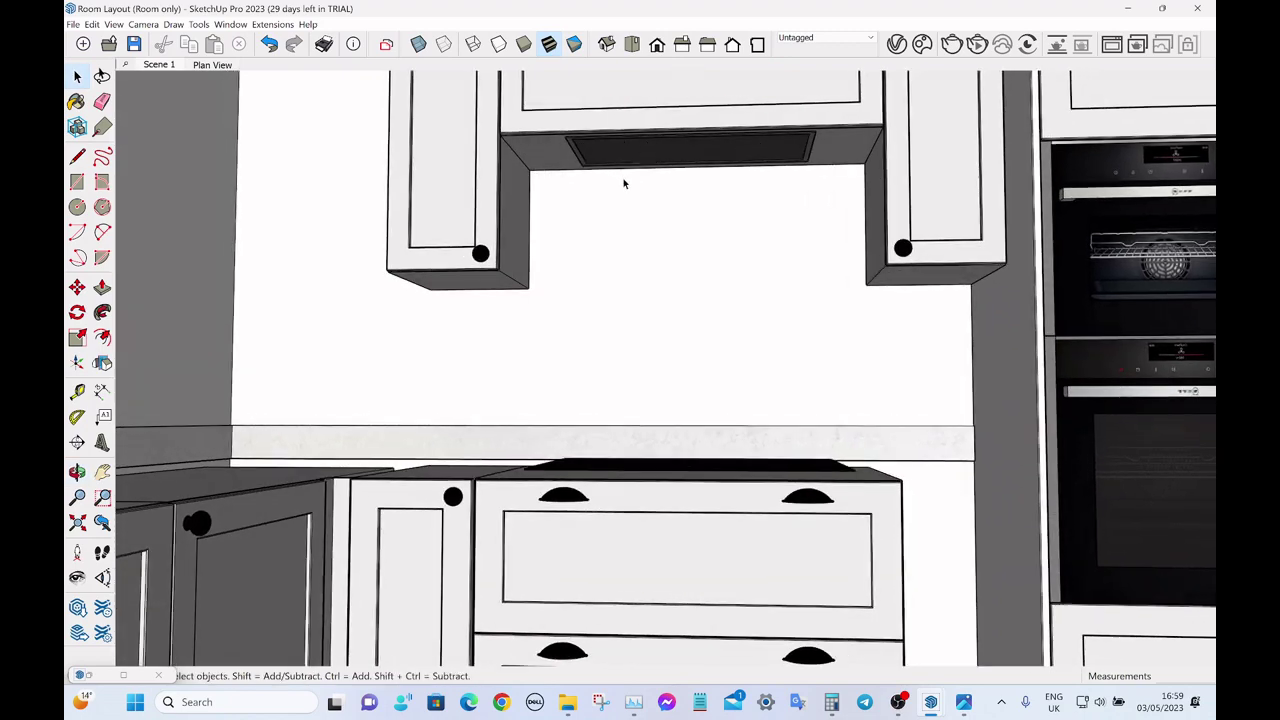
middle_drag(758, 141, 735, 347)
scroll(769, 299, down, 4)
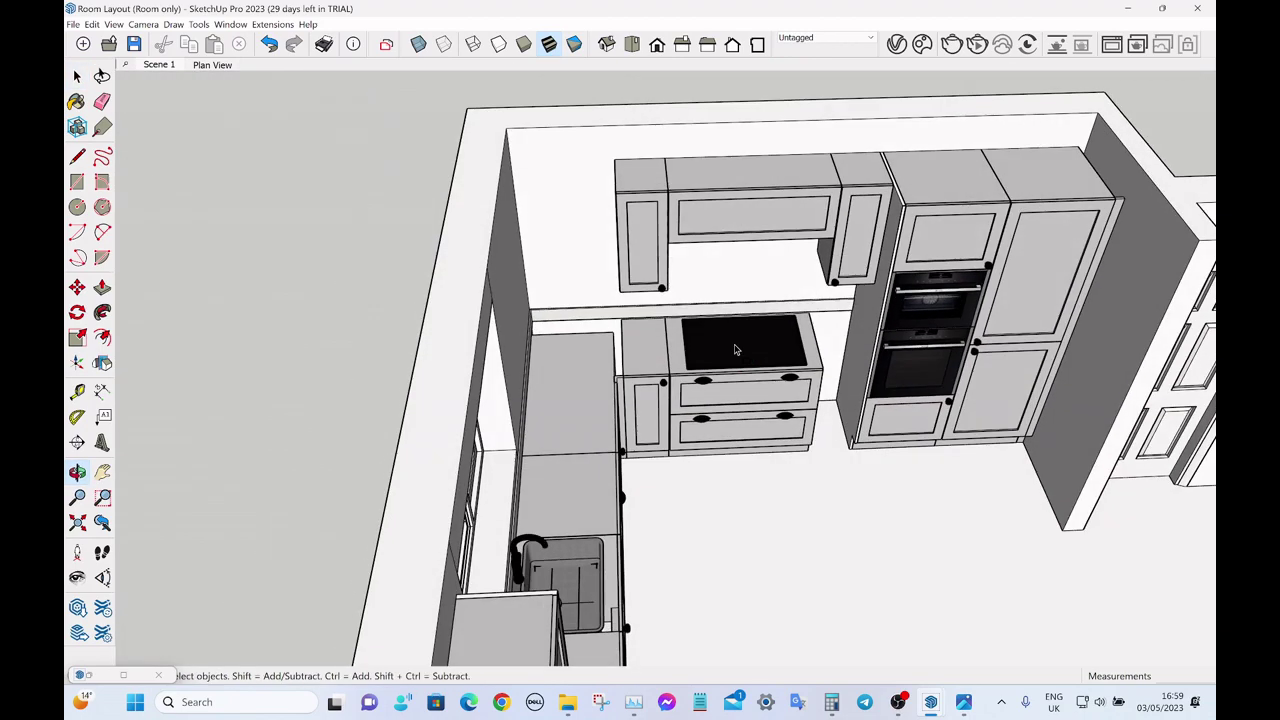
mouse_move(690, 195)
middle_down()
mouse_move(706, 206)
mouse_move(697, 218)
middle_up()
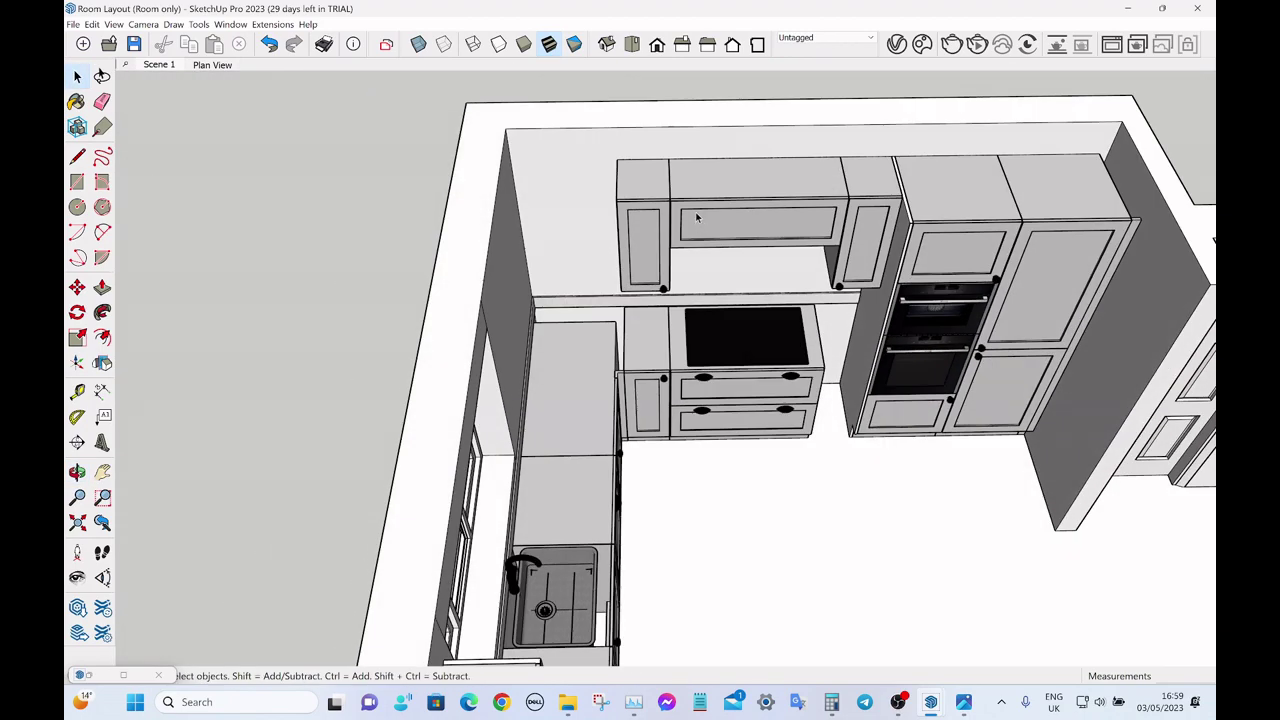
- Measure the free wall width from the corner-side wall cabinet's back edge to the room corner
middle_drag(561, 189, 766, 201)
key(t)
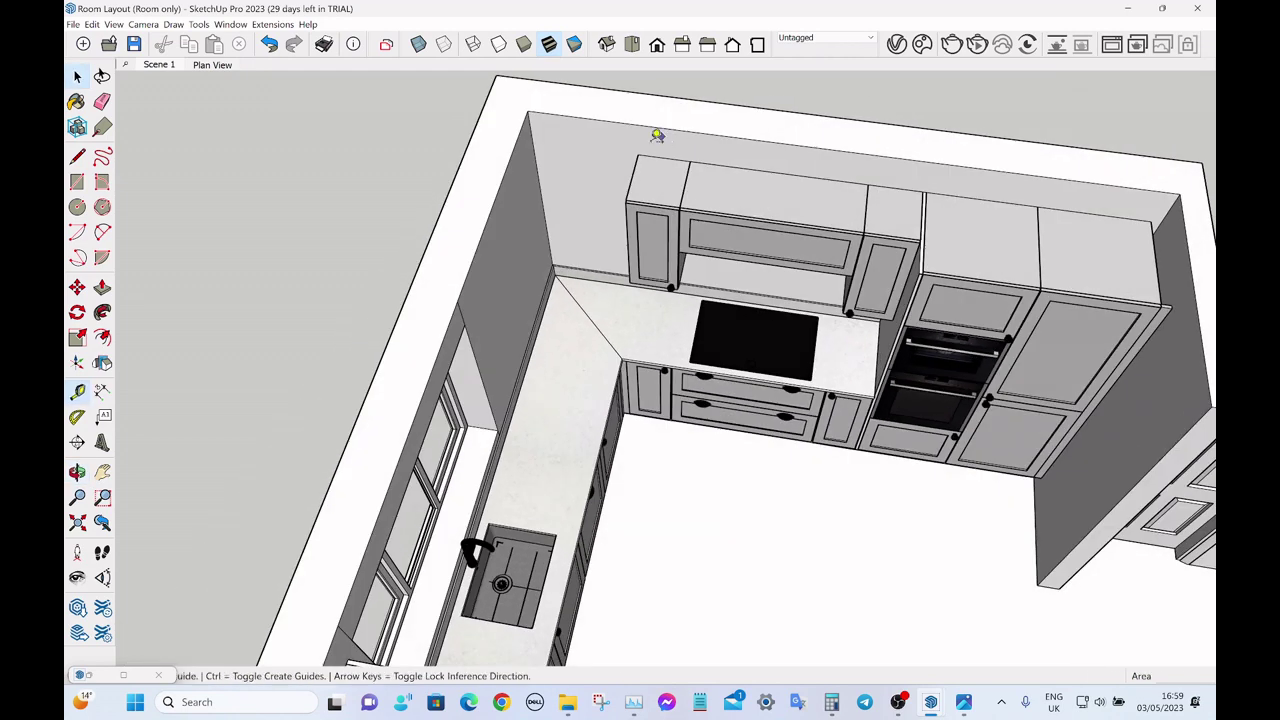
click(638, 155)
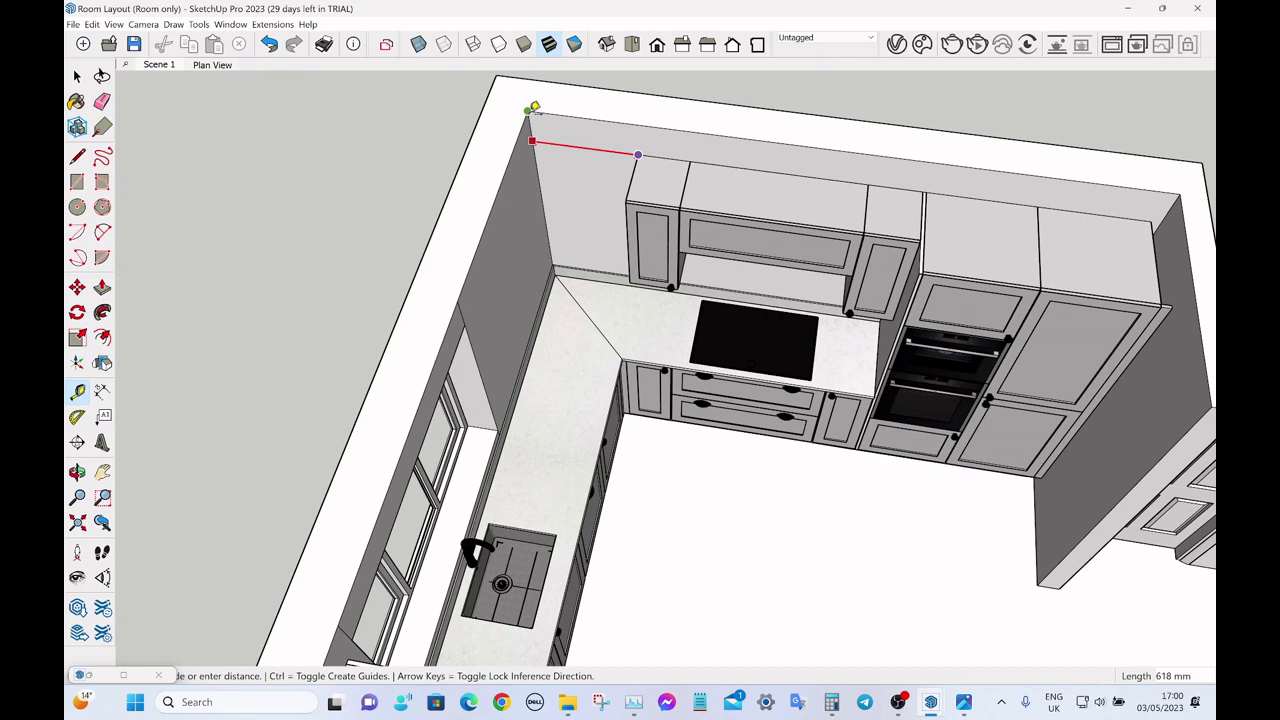
- Look through the Wall Cabinets 720mm Height folder of the component library for a suitable corner wall cabinet
key(space)
scroll(808, 303, down, 3)
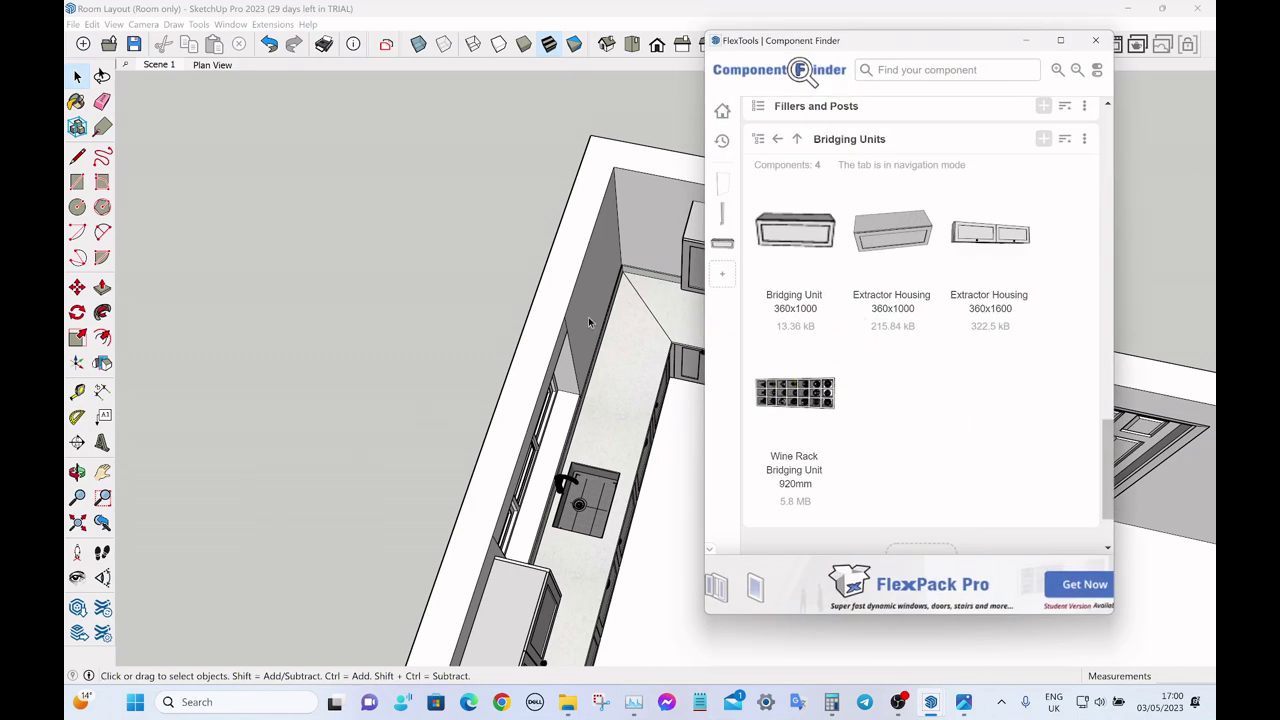
click(797, 139)
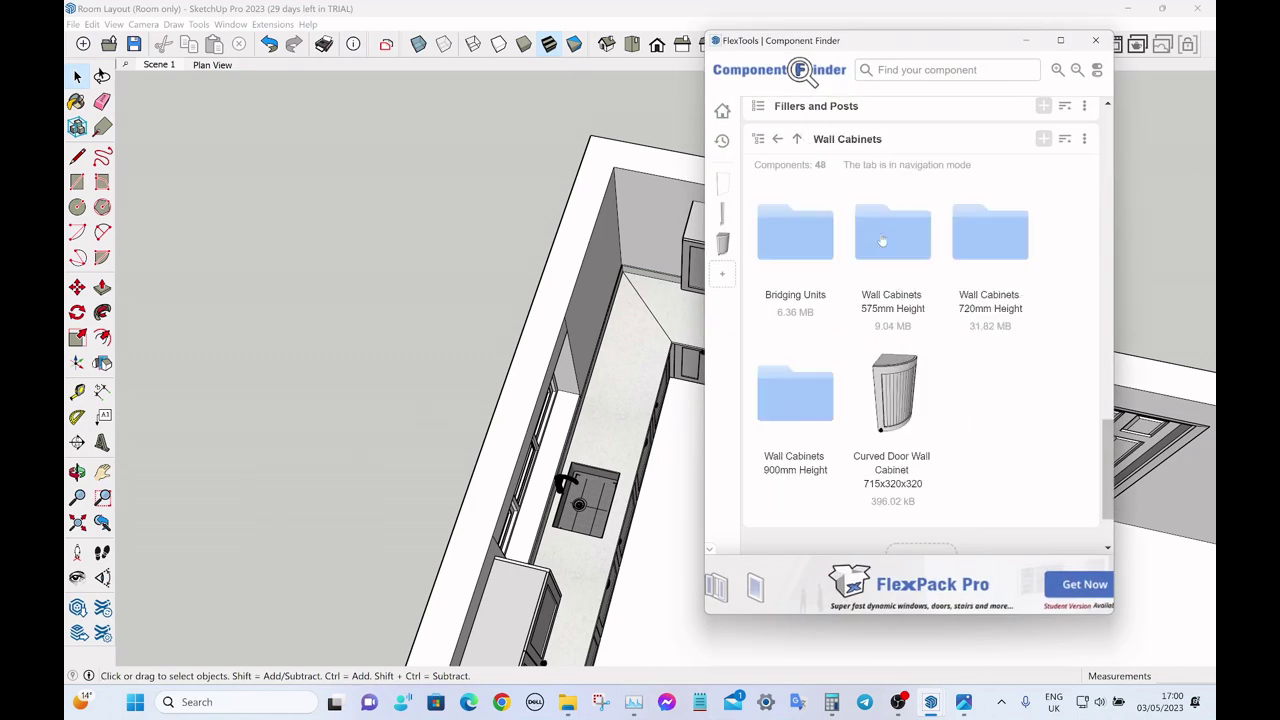
click(989, 250)
scroll(1035, 322, down, 1)
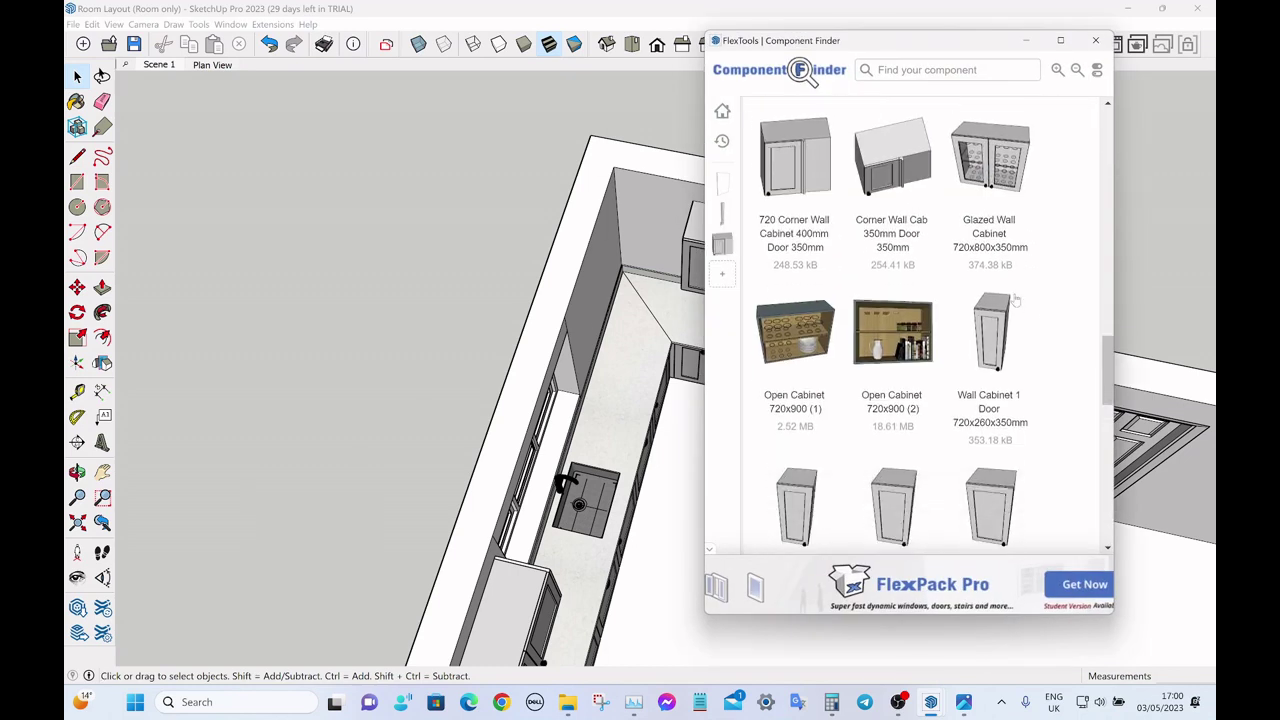
scroll(1013, 297, down, 10)
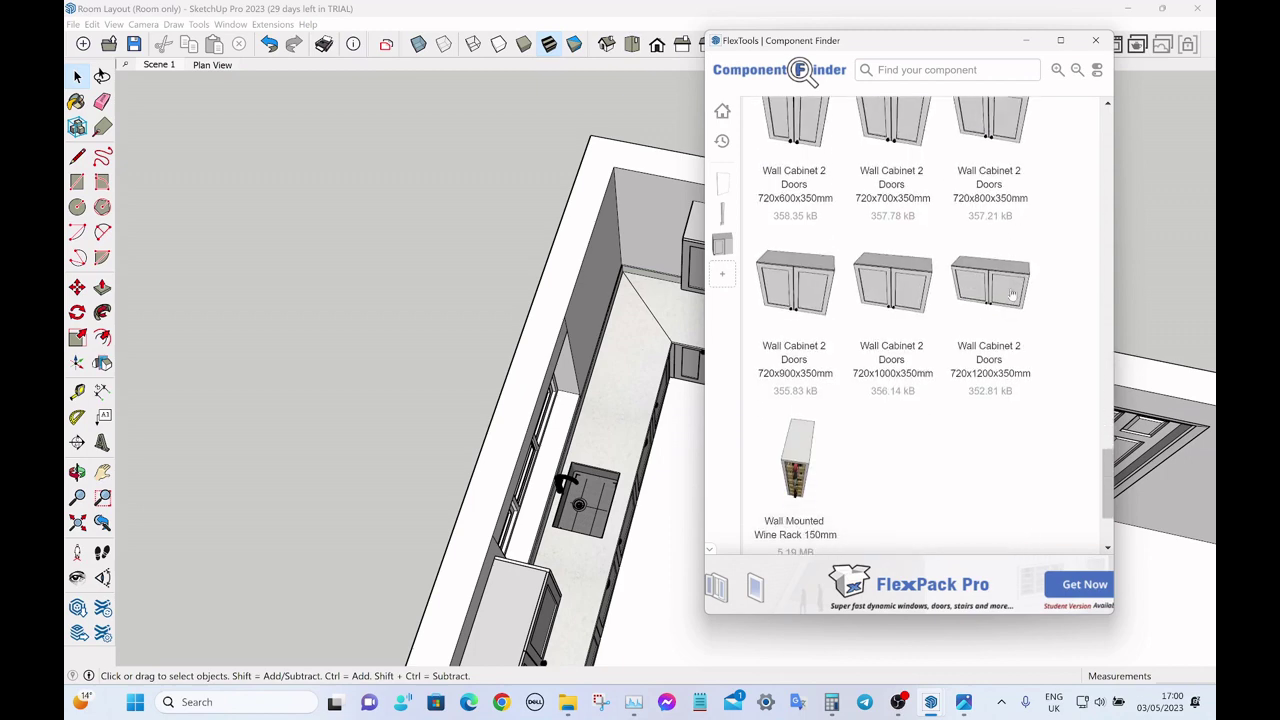
scroll(1012, 292, up, 4)
scroll(1012, 292, up, 10)
scroll(1012, 290, down, 5)
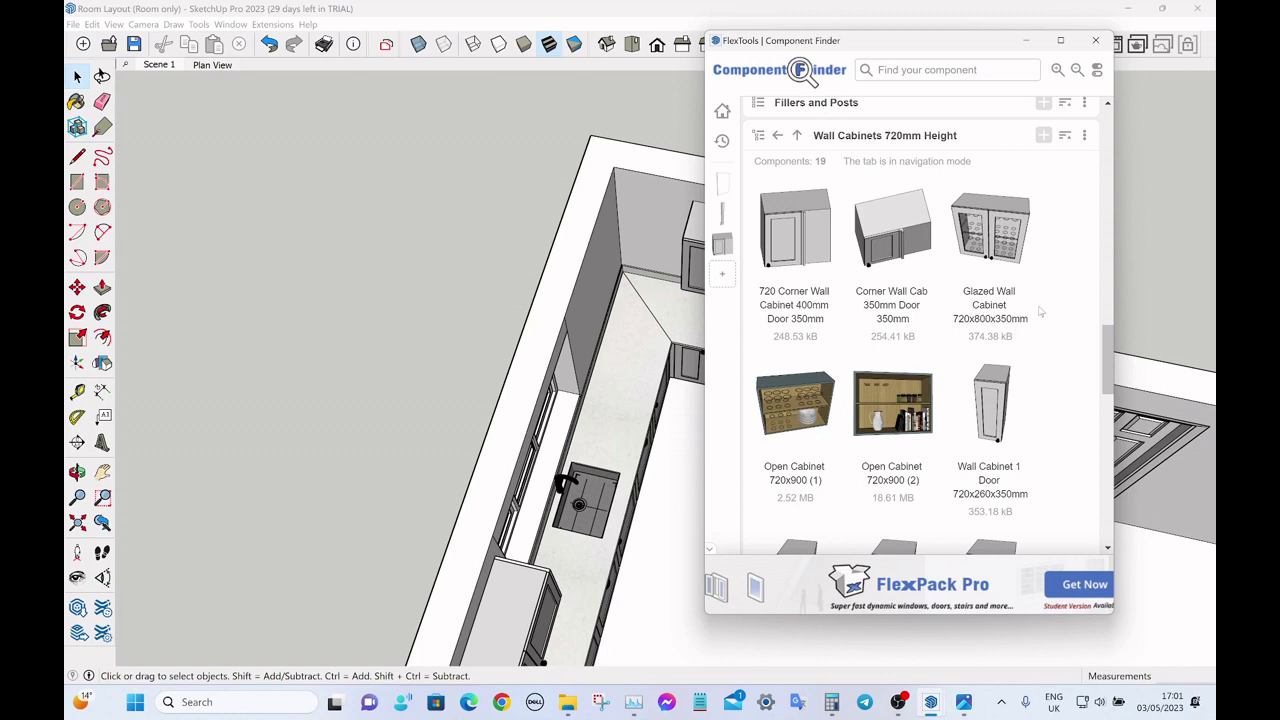
scroll(1040, 312, down, 7)
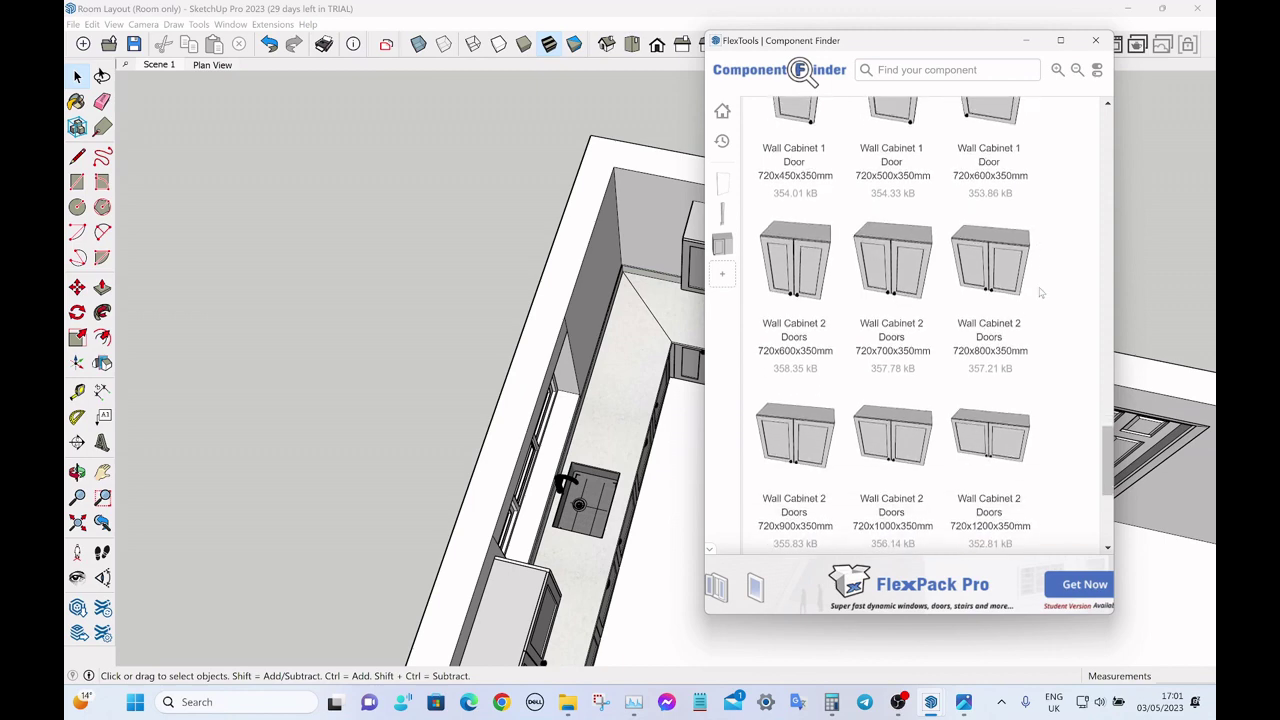
scroll(1040, 290, down, 3)
scroll(1040, 286, up, 10)
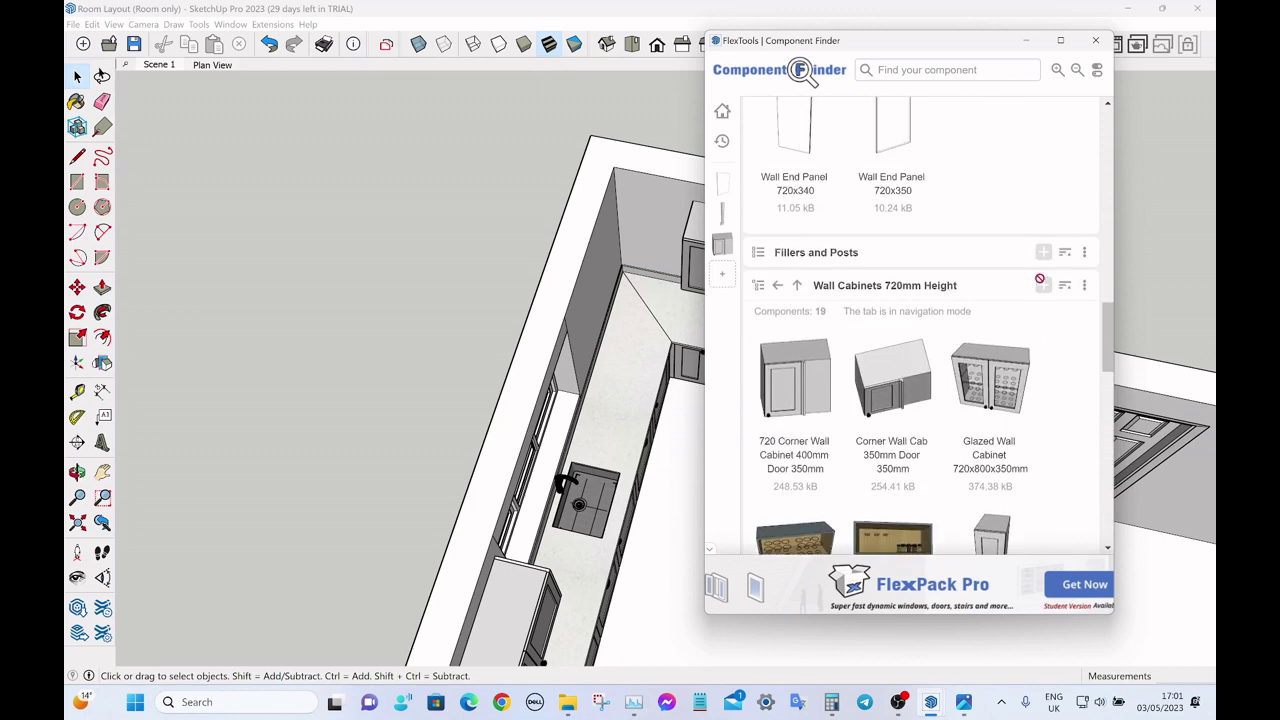
scroll(1040, 279, up, 10)
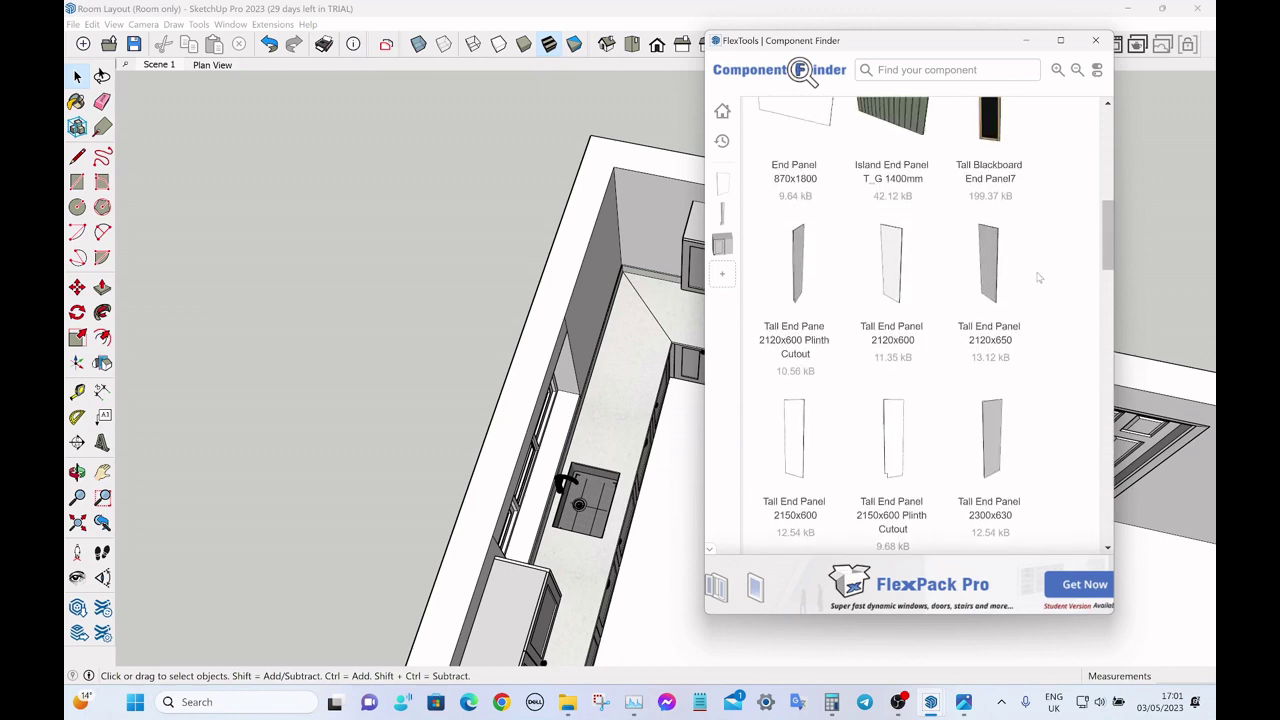
scroll(1038, 278, up, 2)
scroll(1038, 277, down, 8)
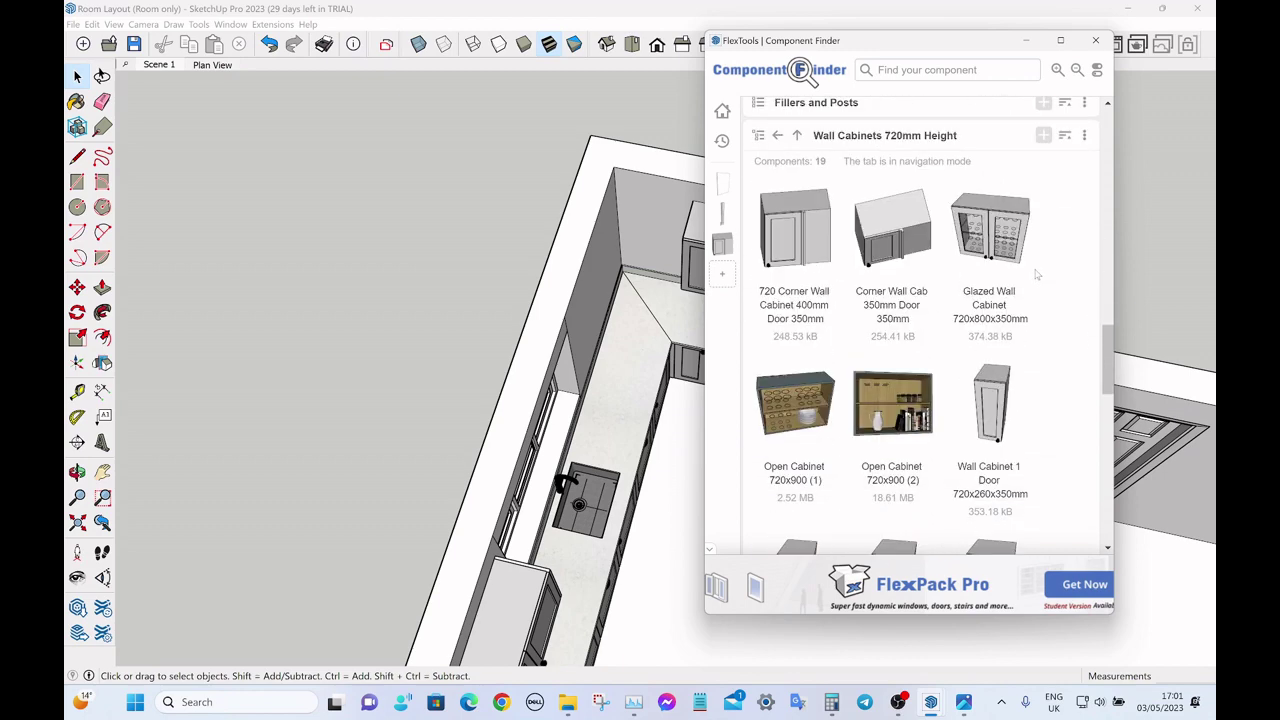
- Insert the "Corner Wall Cab 350mm Door 350mm" component above the sink-side worktop near the room corner and close the component library
click(895, 218)
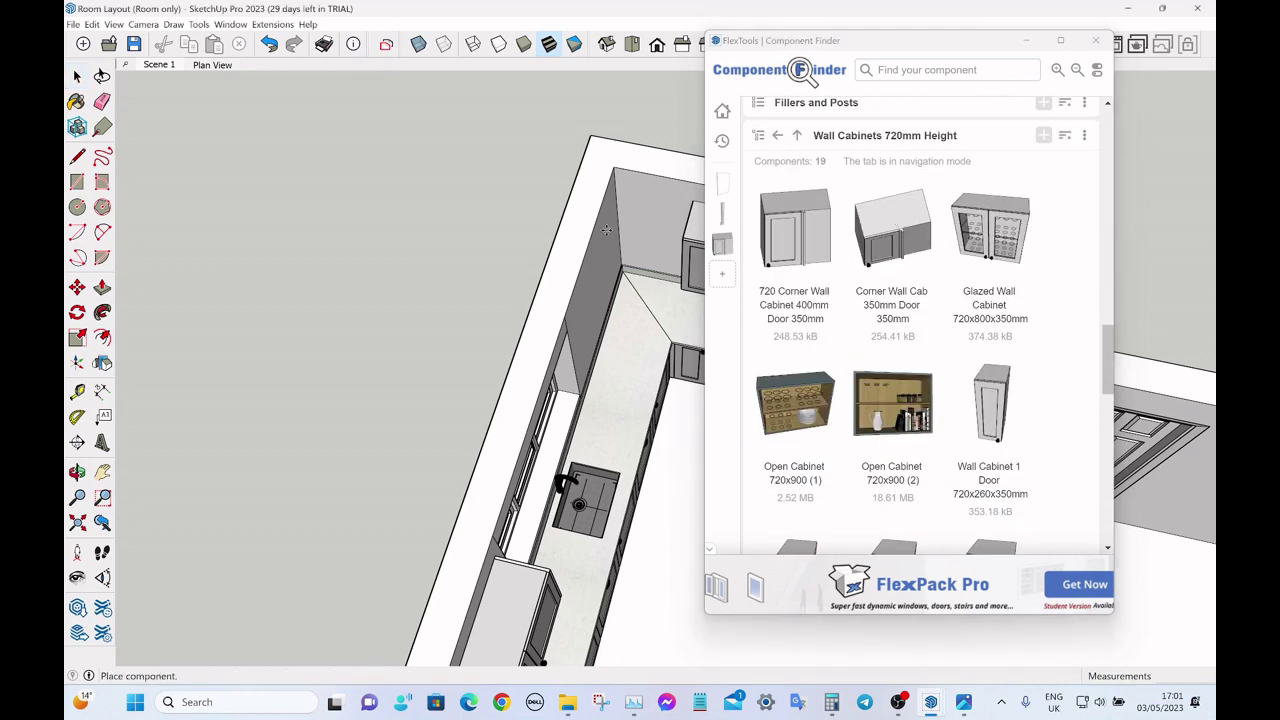
click(598, 310)
key(space)
click(1096, 40)
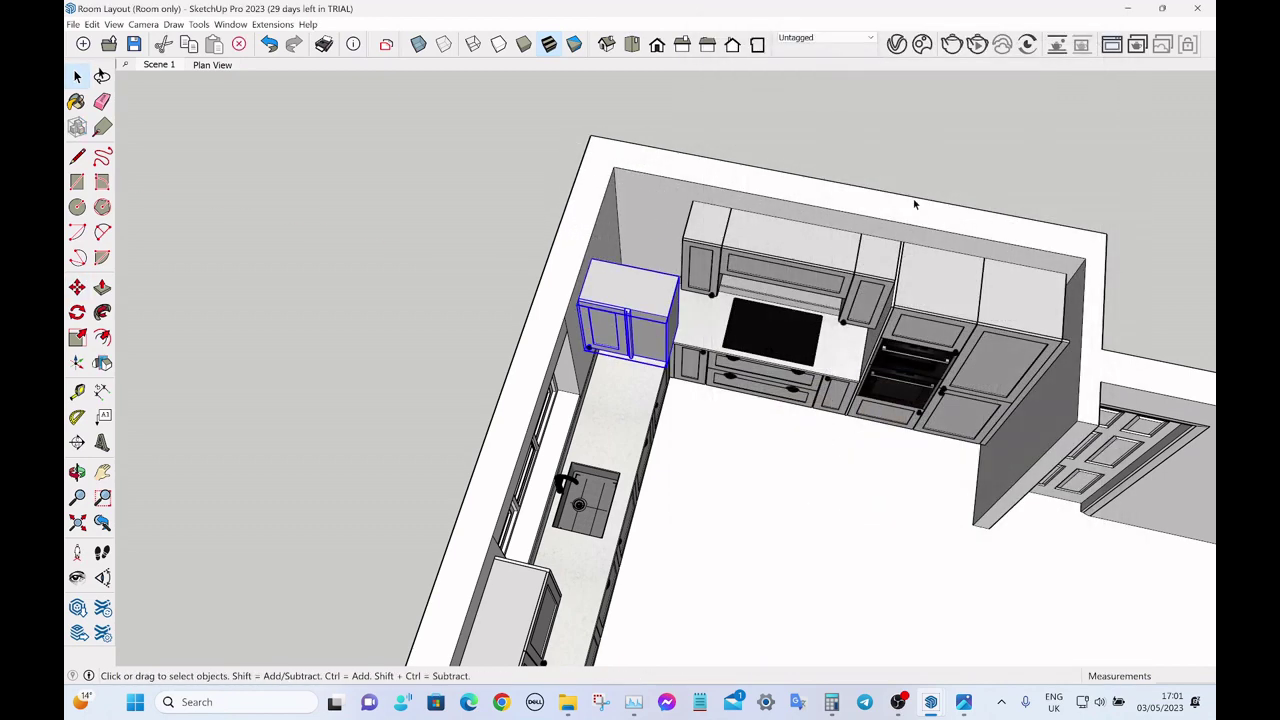
- Flip the corner wall cabinet left to right so its door sits on the hob side
scroll(633, 268, up, 3)
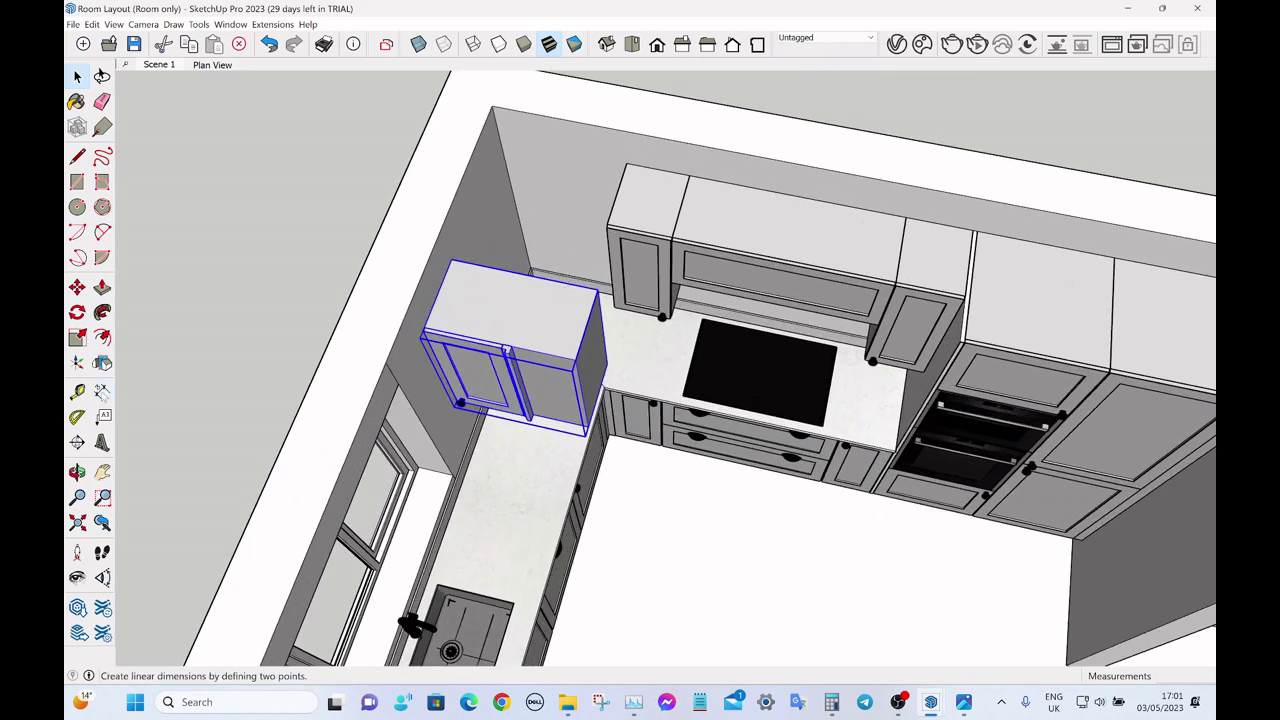
click(102, 363)
click(497, 403)
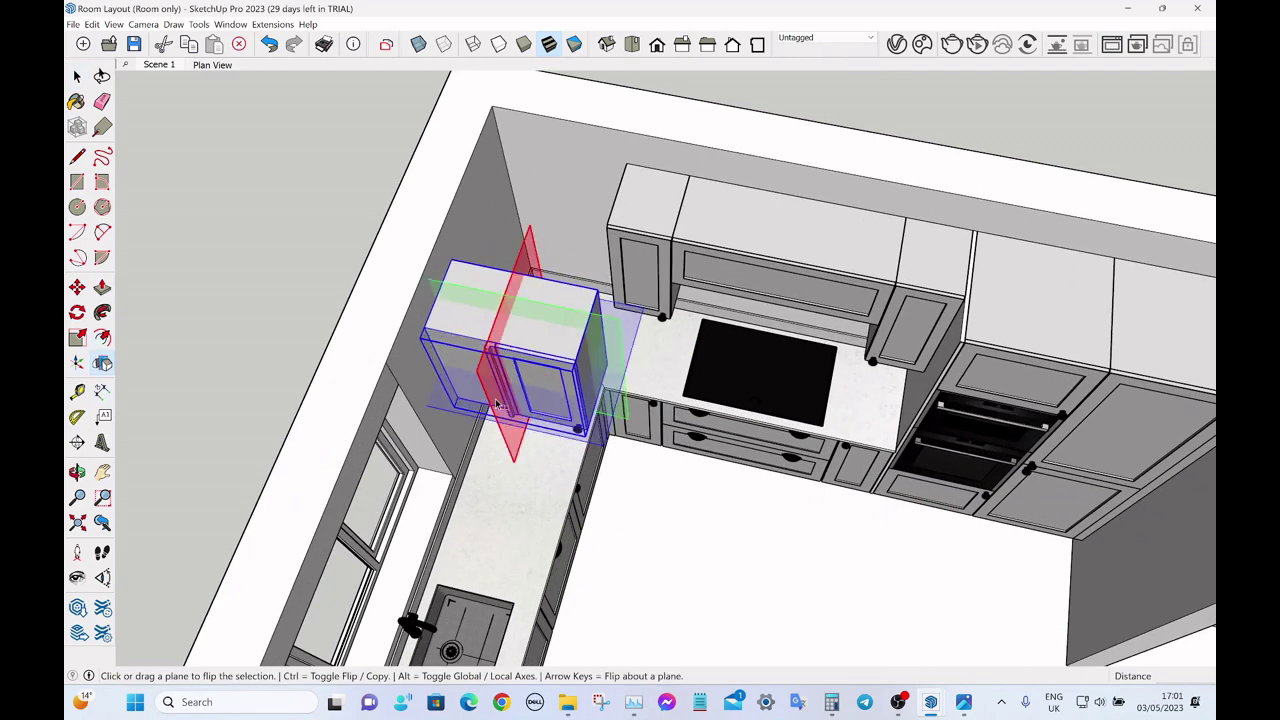
key(space)
click(343, 206)
- Measure the door width of the corner wall cabinet along its top front edge
middle_drag(543, 323, 600, 297)
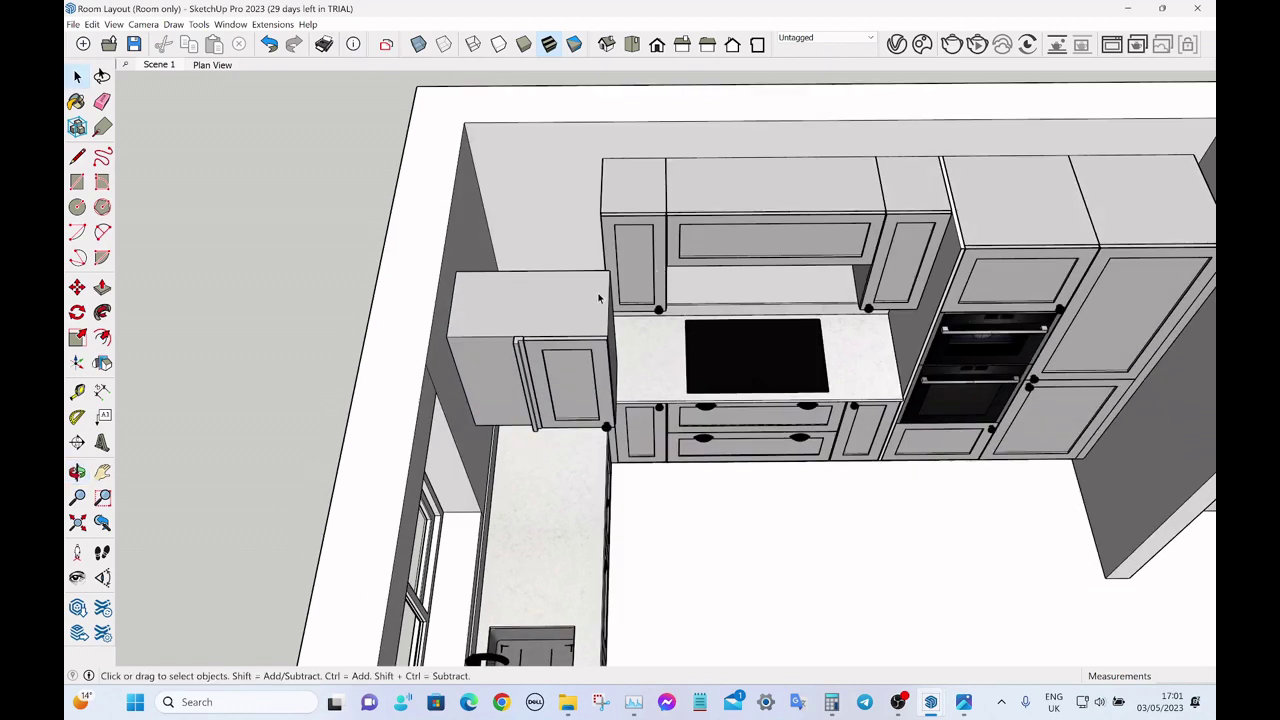
scroll(530, 350, up, 2)
scroll(530, 350, up, 5)
key(t)
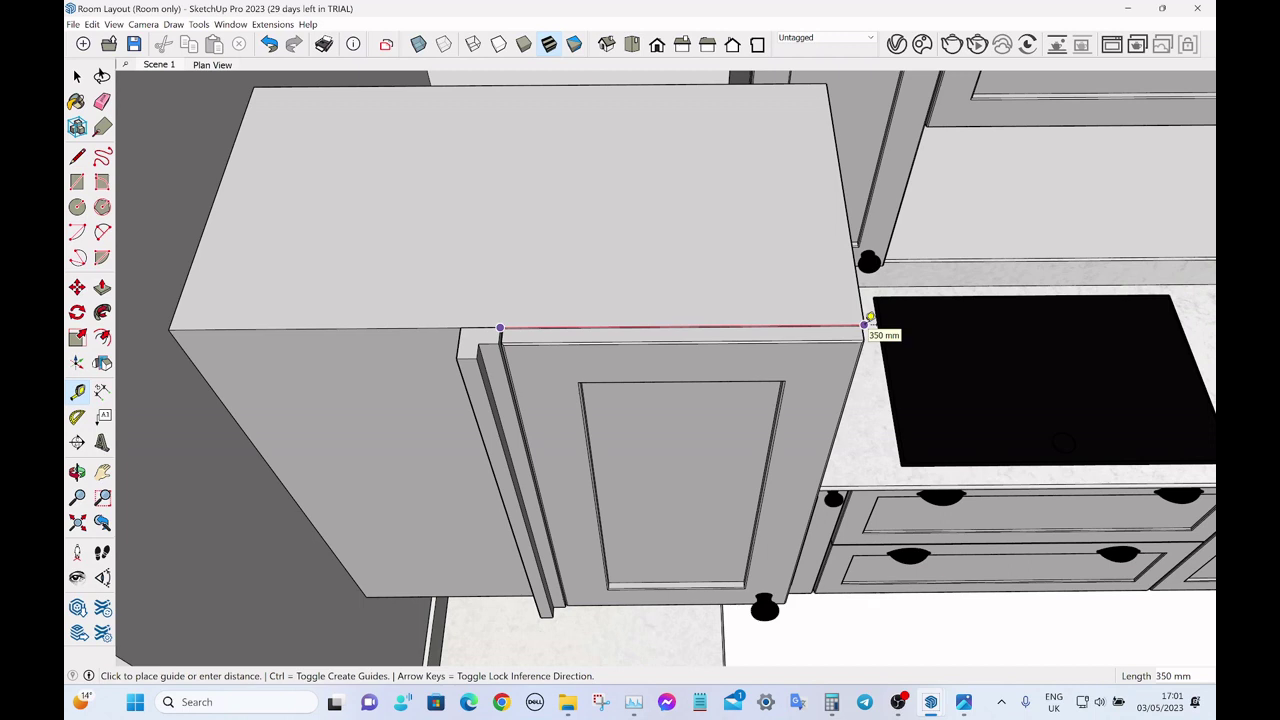
key(space)
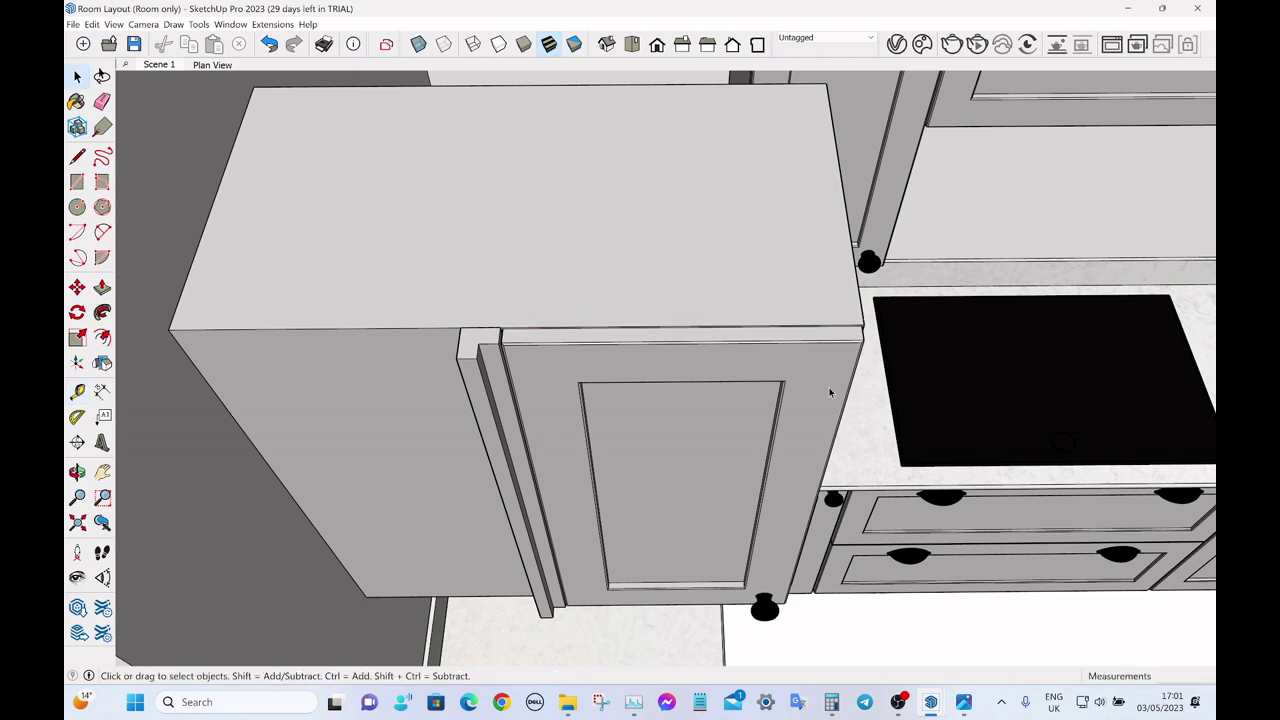
- Narrow the corner wall cabinet's door by moving its knob-side edges 90 mm inward, towards the blank panel
middle_drag(829, 391, 746, 335)
double_click(747, 335)
double_click(747, 335)
triple_click(747, 335)
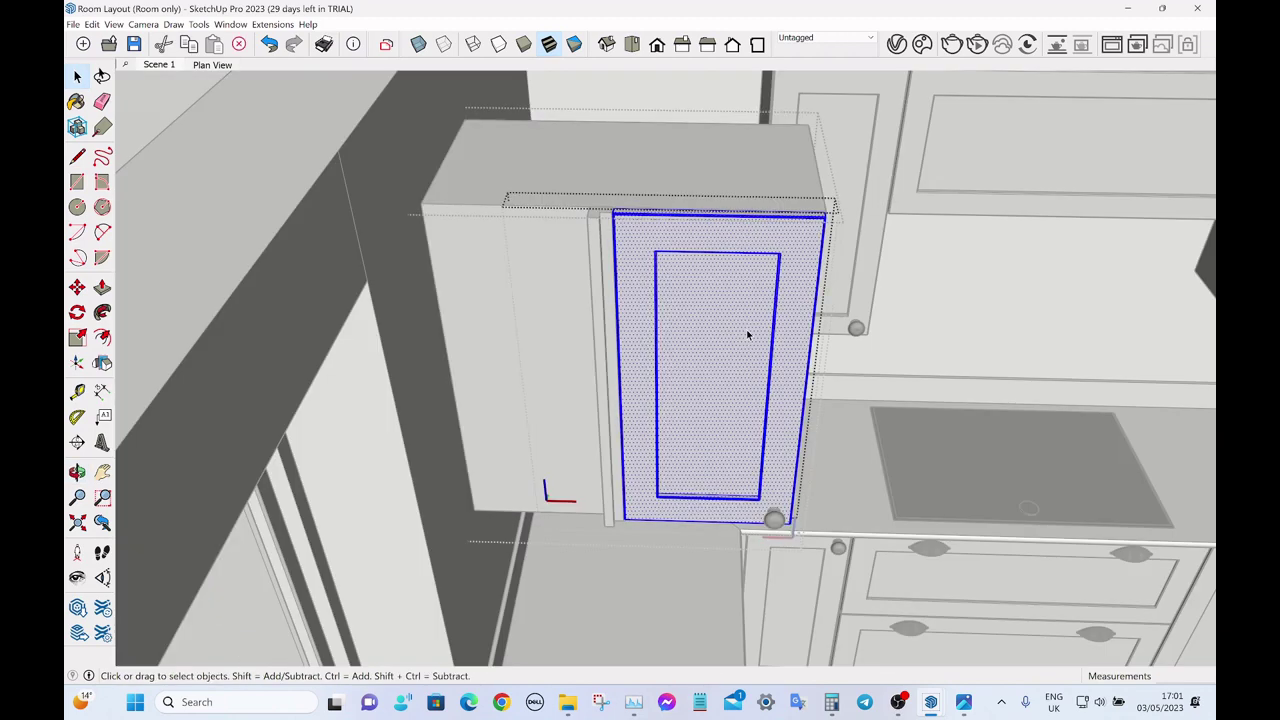
drag(721, 140, 903, 633)
scroll(780, 472, up, 2)
key(m)
click(775, 452)
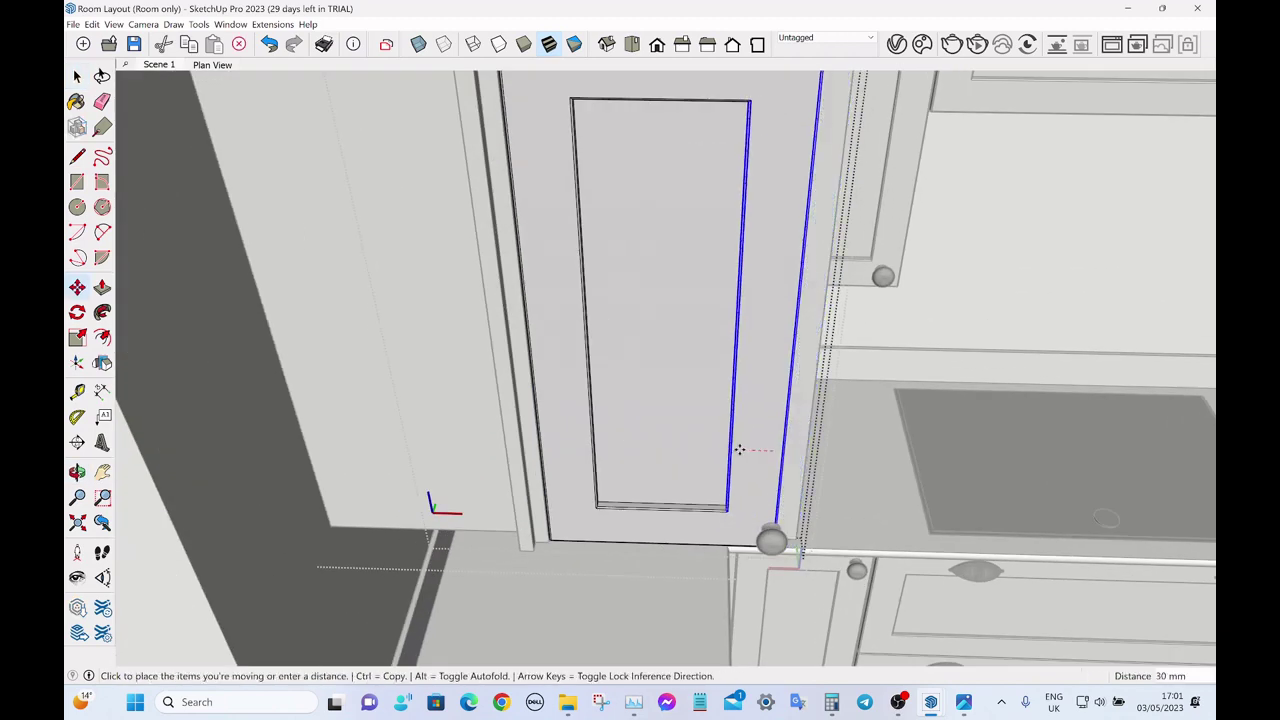
text(90)
key(Return)
key(space)
- Move the door knob 90 mm towards the blank panel so it sits on the narrowed door
click(769, 539)
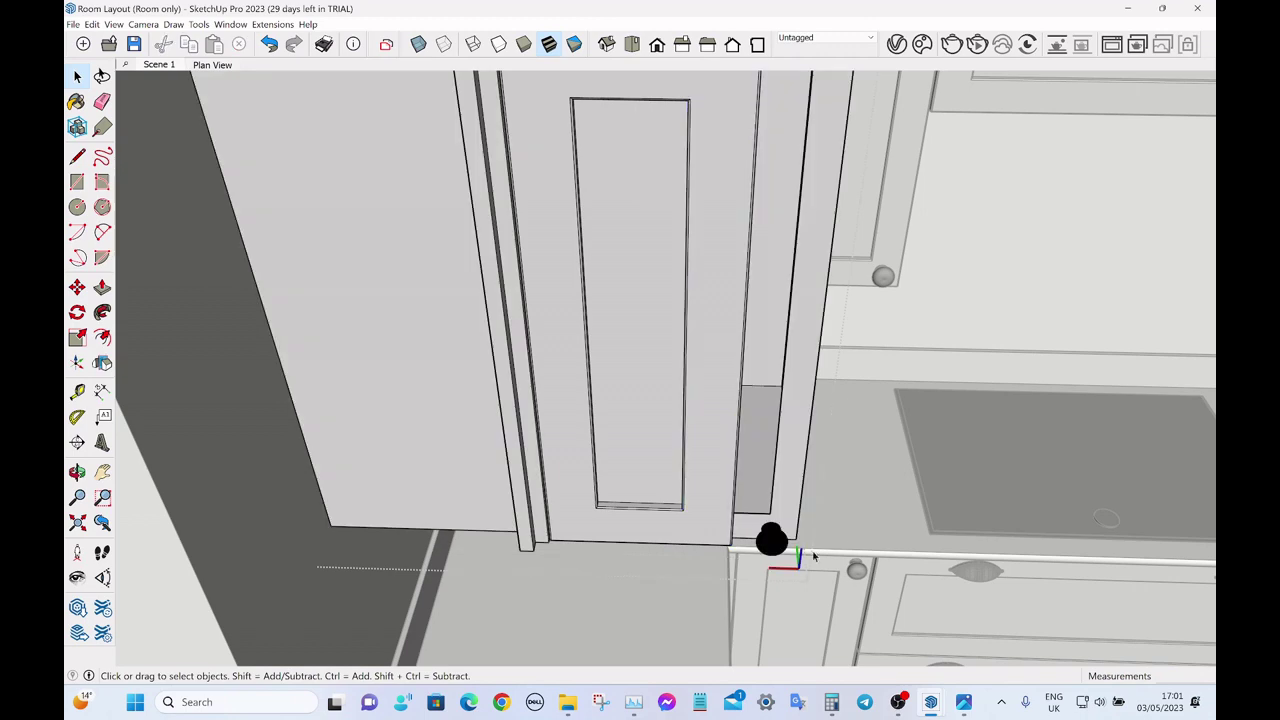
key(m)
click(669, 530)
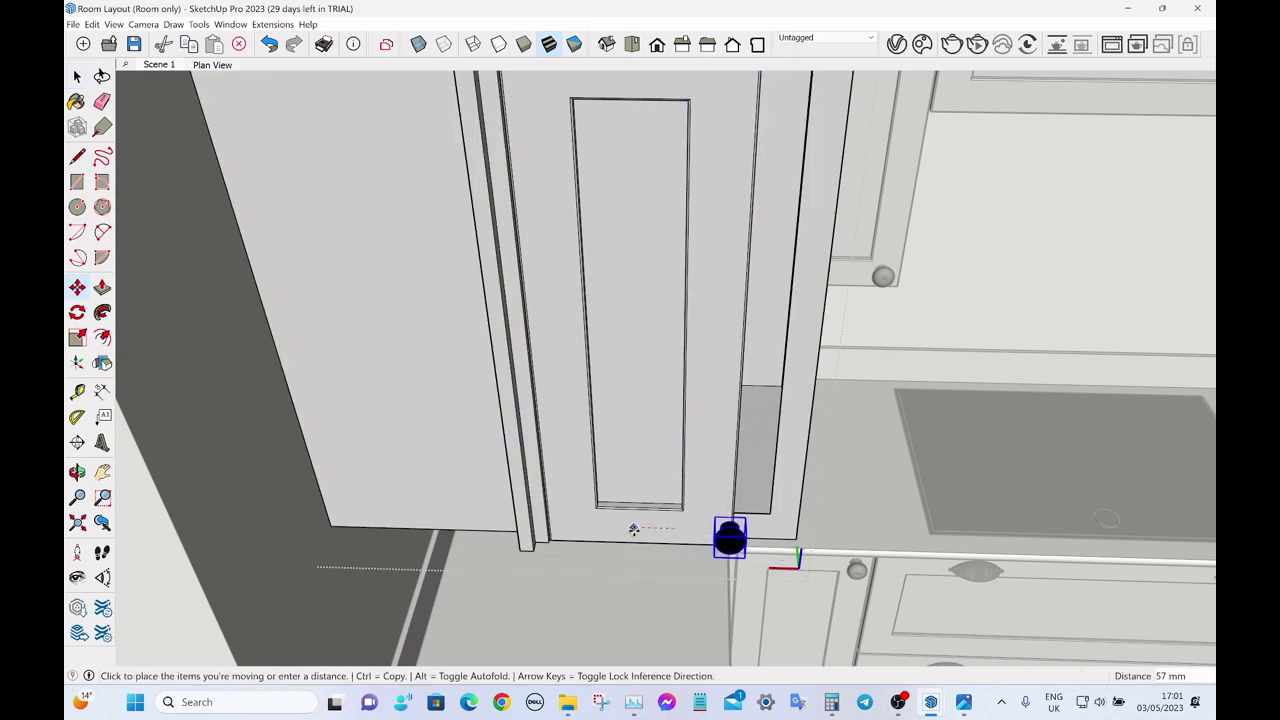
text(90)
key(Return)
key(space)
scroll(761, 566, down, 4)
middle_drag(869, 464, 840, 374)
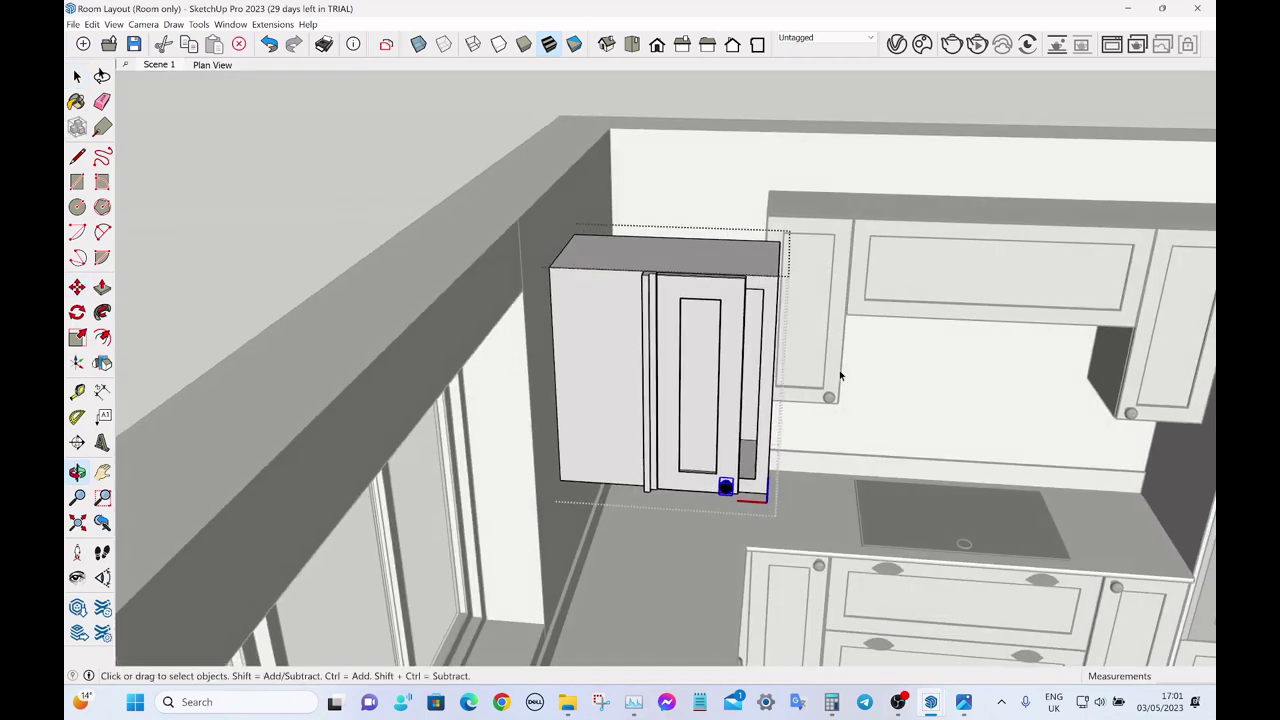
scroll(840, 374, down, 1)
- Narrow the corner wall cabinet's carcass by moving its hob-side end 90 mm inward
click(840, 374)
double_click(769, 382)
click(775, 390)
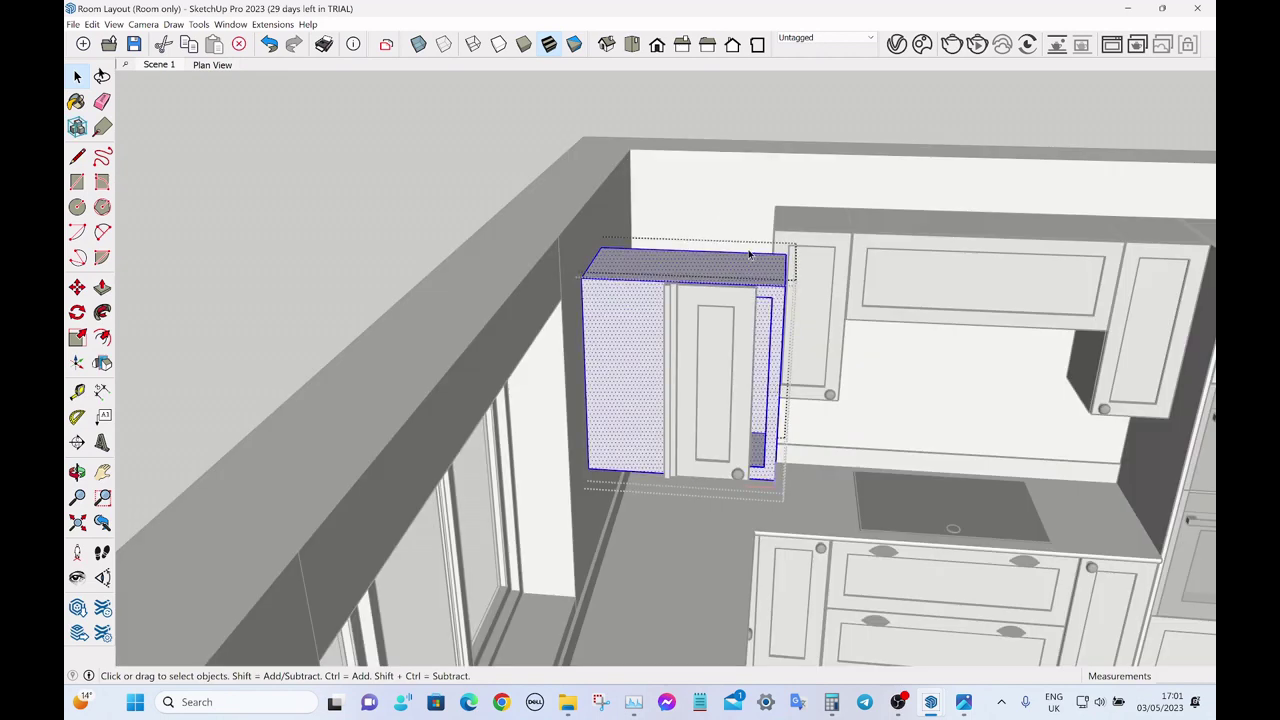
drag(717, 209, 871, 568)
middle_drag(776, 420, 768, 530)
scroll(748, 305, up, 4)
key(m)
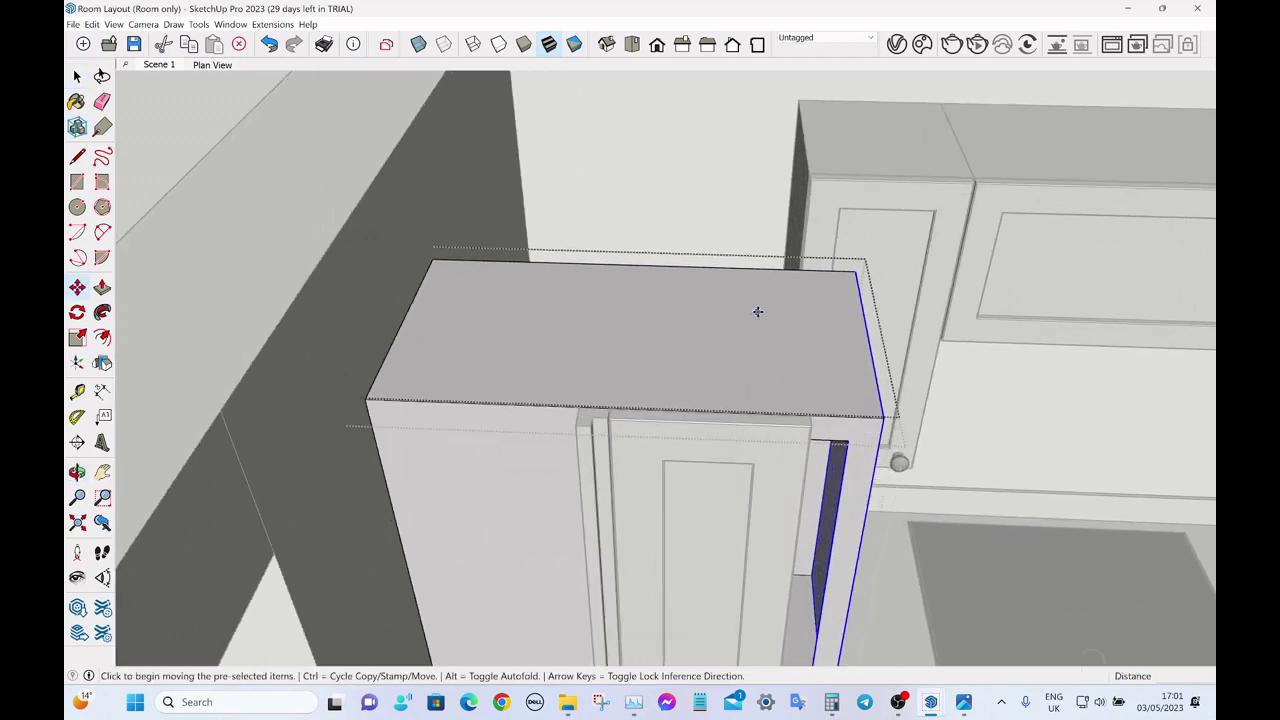
click(757, 312)
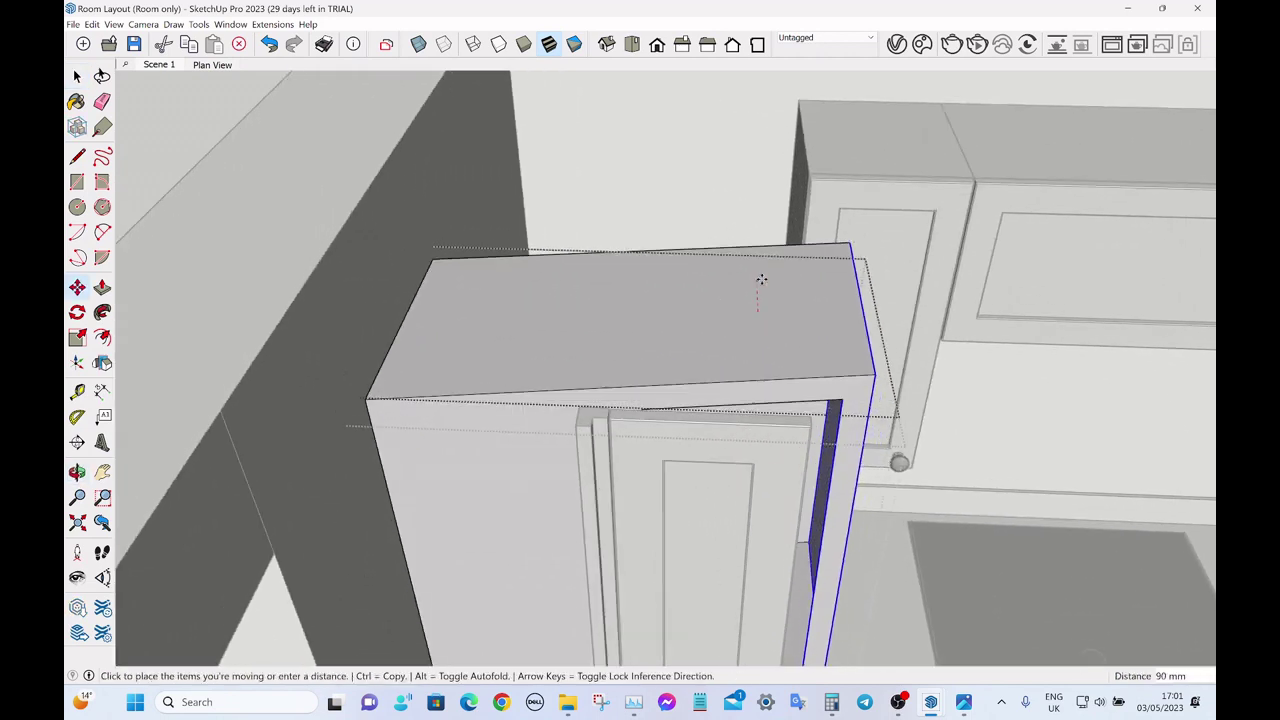
text(70)
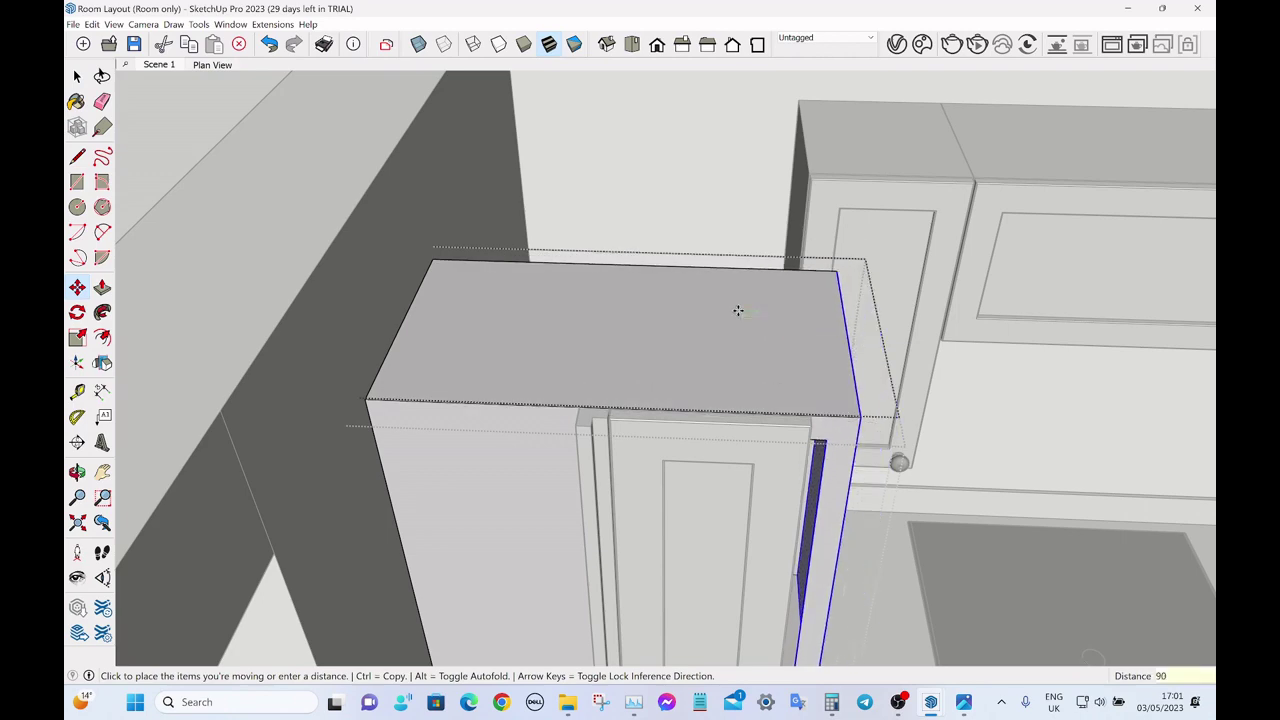
key(Return)
key(space)
- Move the narrowed corner cabinet by its top back corner onto the matching corner of the adjacent wall cabinet on the hob wall
click(961, 387)
click(961, 387)
click(775, 307)
middle_drag(775, 307, 725, 318)
key(m)
click(733, 319)
scroll(730, 280, down, 3)
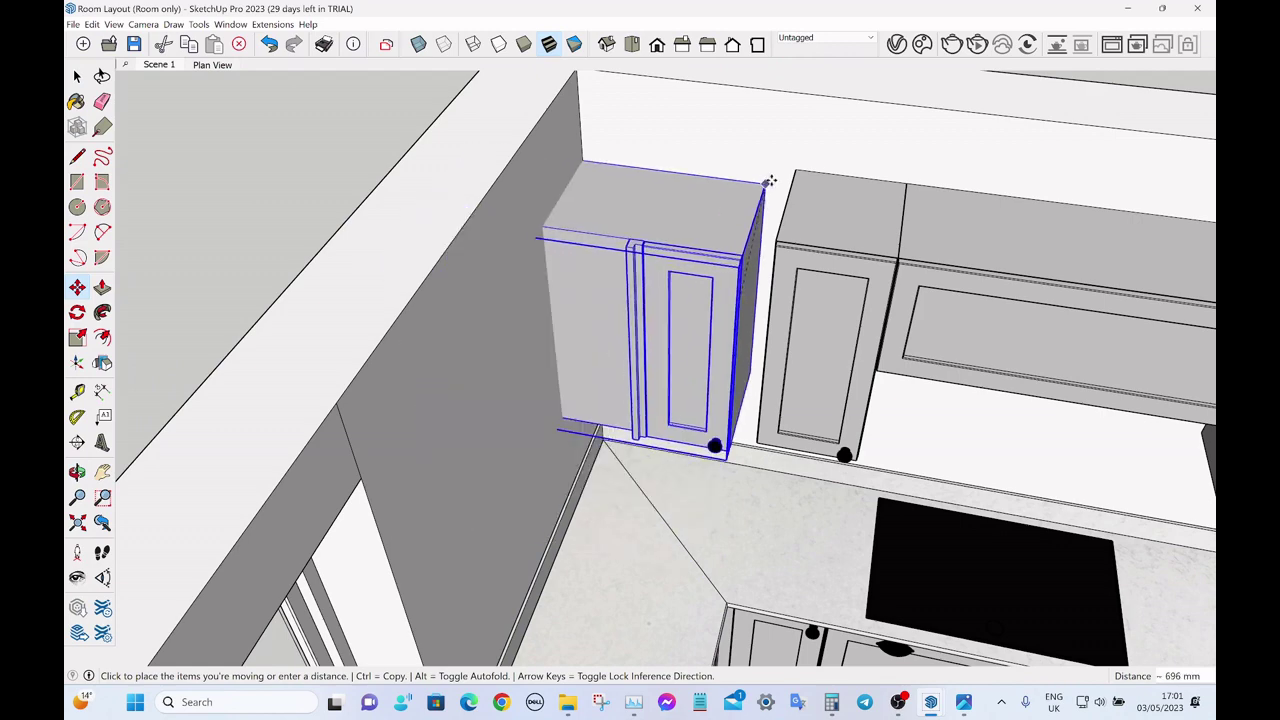
click(796, 171)
key(space)
scroll(856, 265, down, 4)
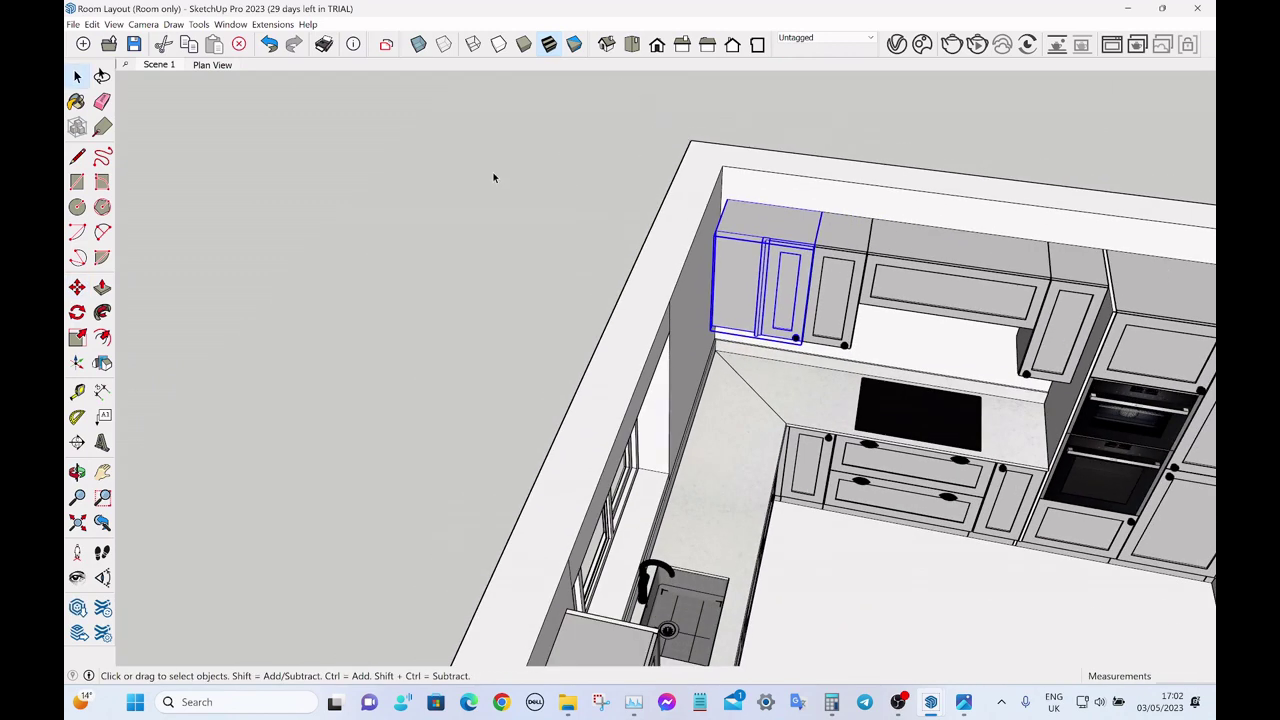
click(494, 177)
- Measure the distance from the corner cabinet's front corner post to the window wall
middle_drag(943, 263, 891, 306)
key(space)
scroll(764, 228, up, 5)
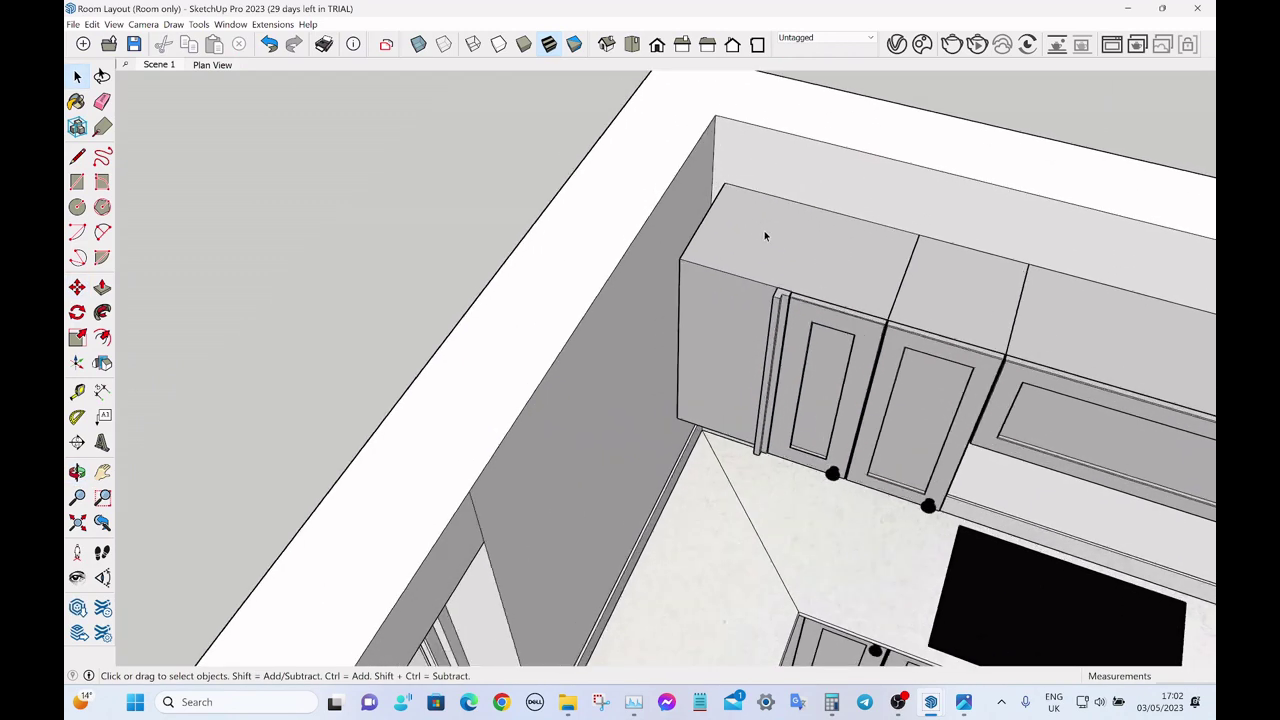
key(t)
click(781, 318)
scroll(752, 318, down, 3)
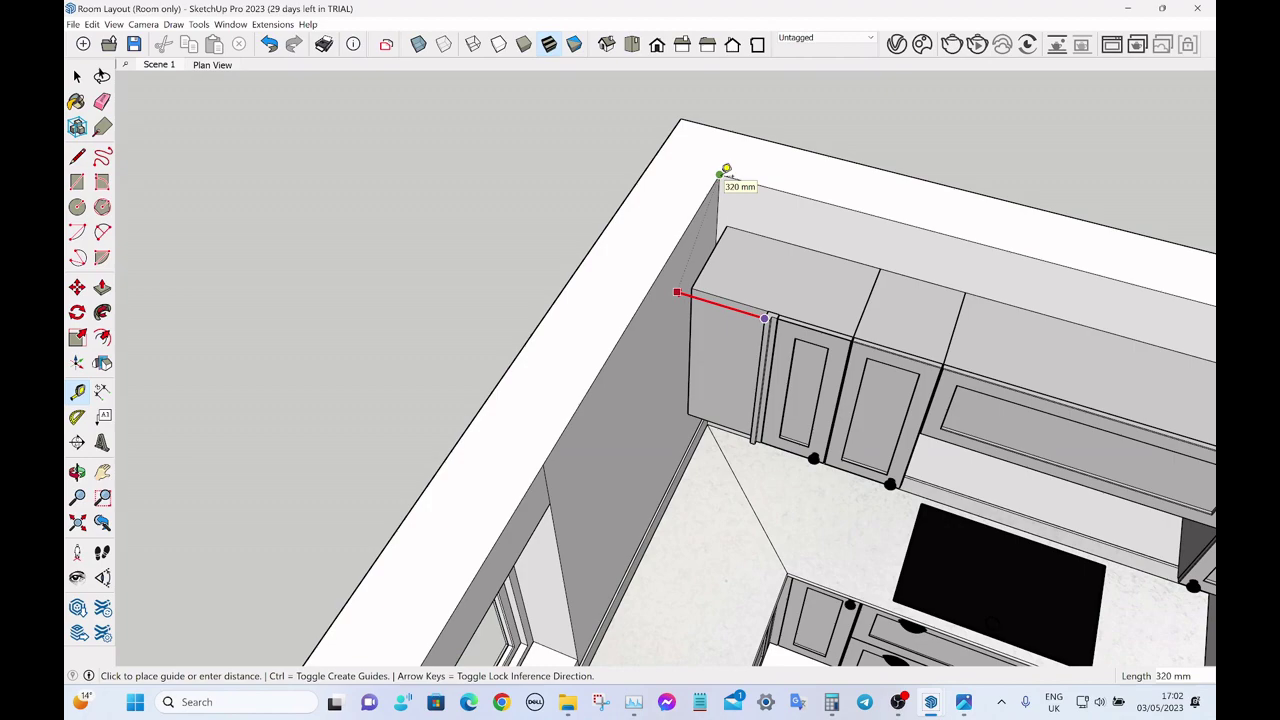
key(space)
- Display the FlexTools toolset and reopen the Component Finder library
middle_drag(803, 234, 720, 250)
scroll(721, 254, down, 3)
middle_drag(786, 303, 639, 222)
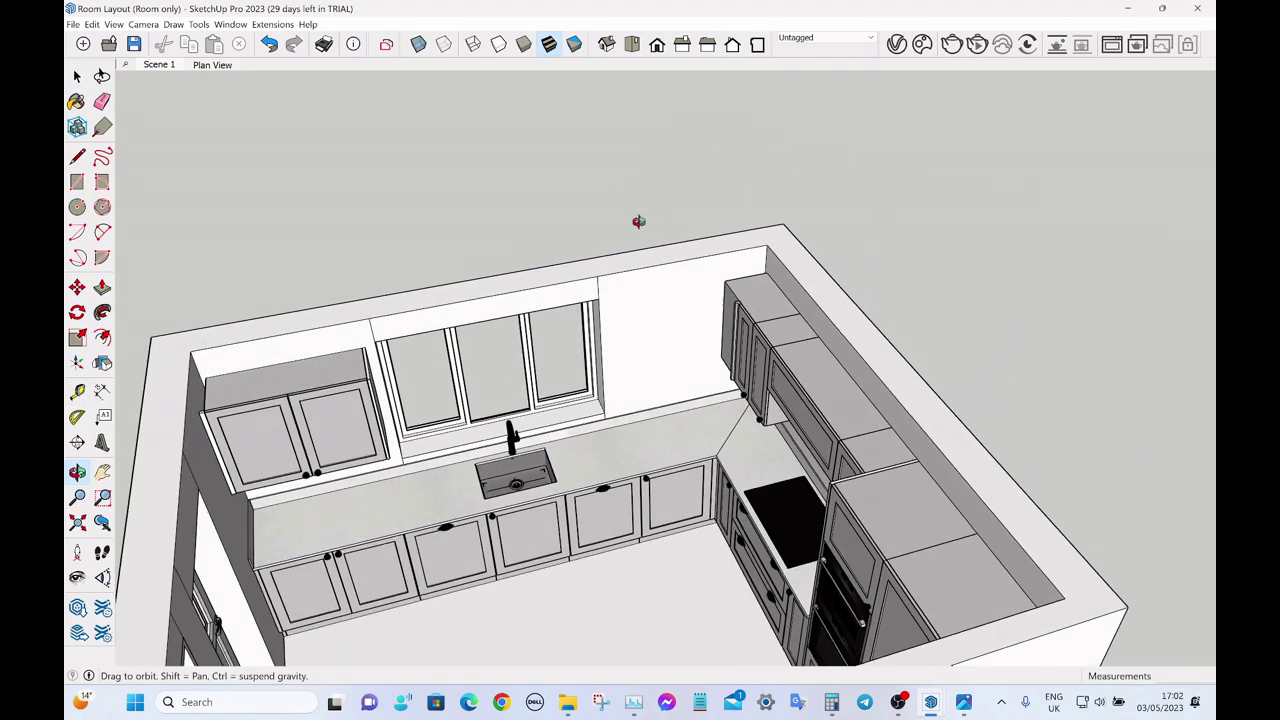
scroll(713, 293, up, 4)
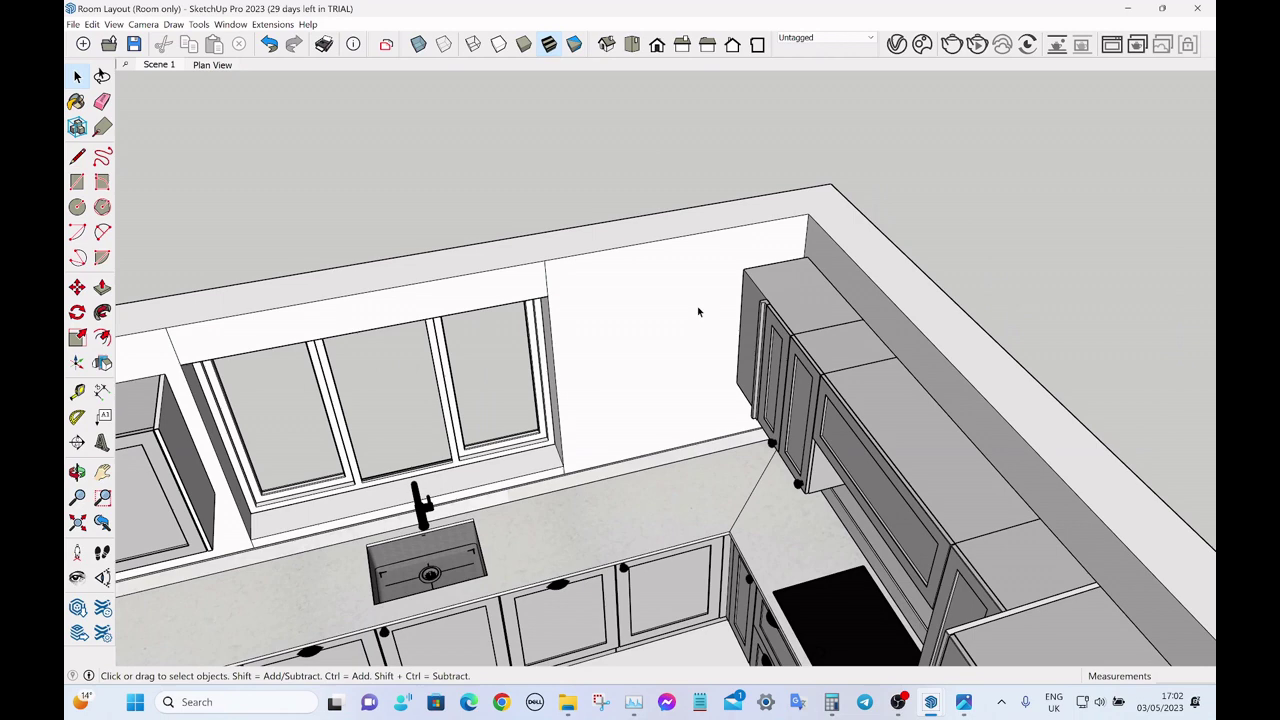
scroll(707, 321, down, 2)
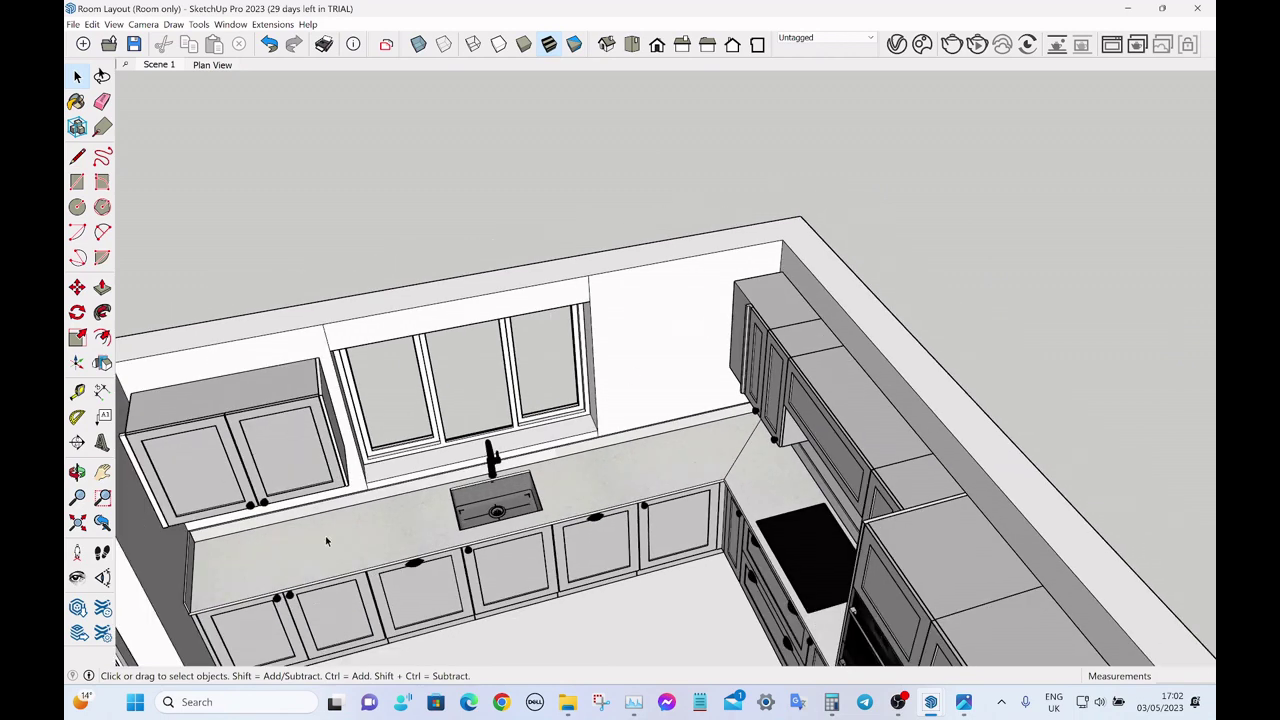
right_click(340, 56)
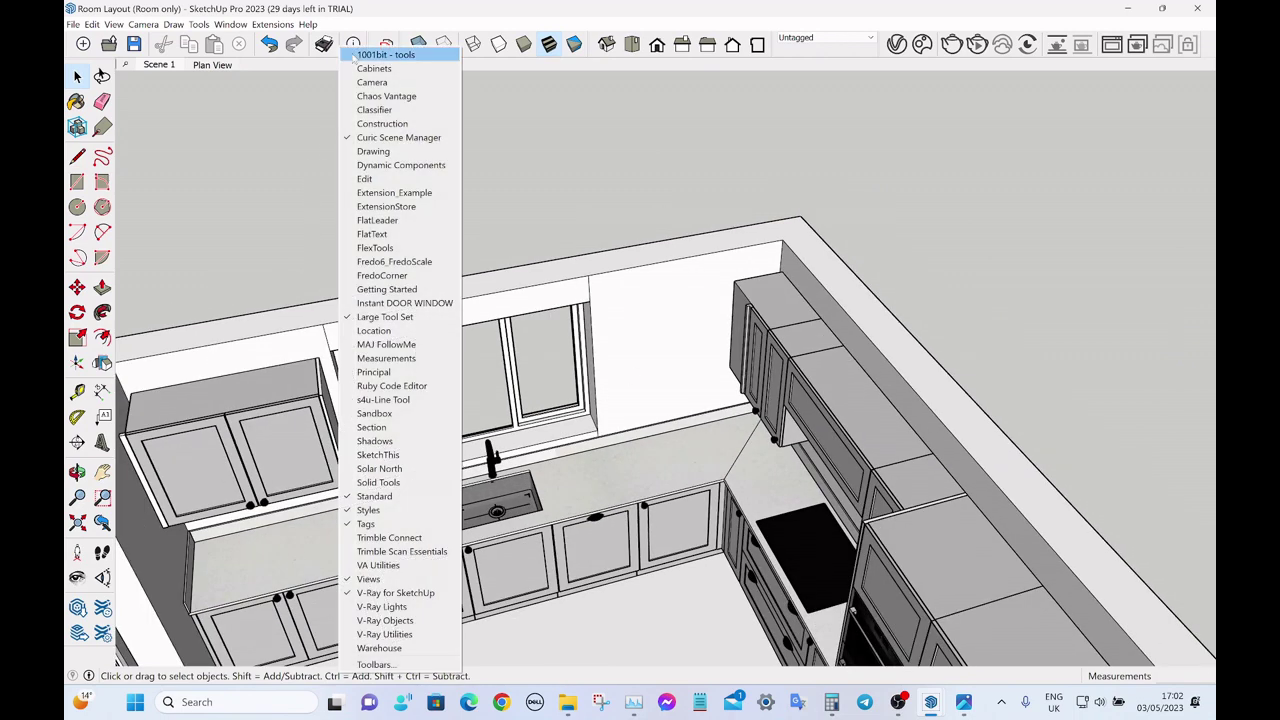
click(409, 249)
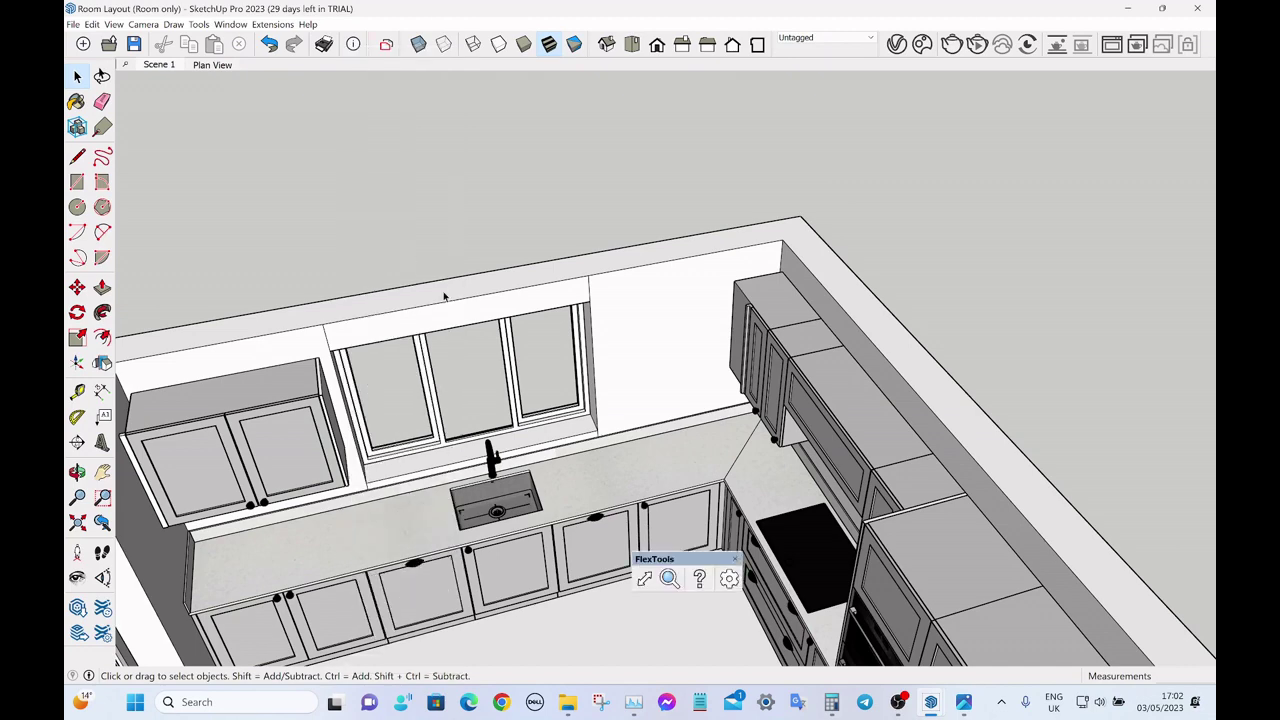
click(669, 578)
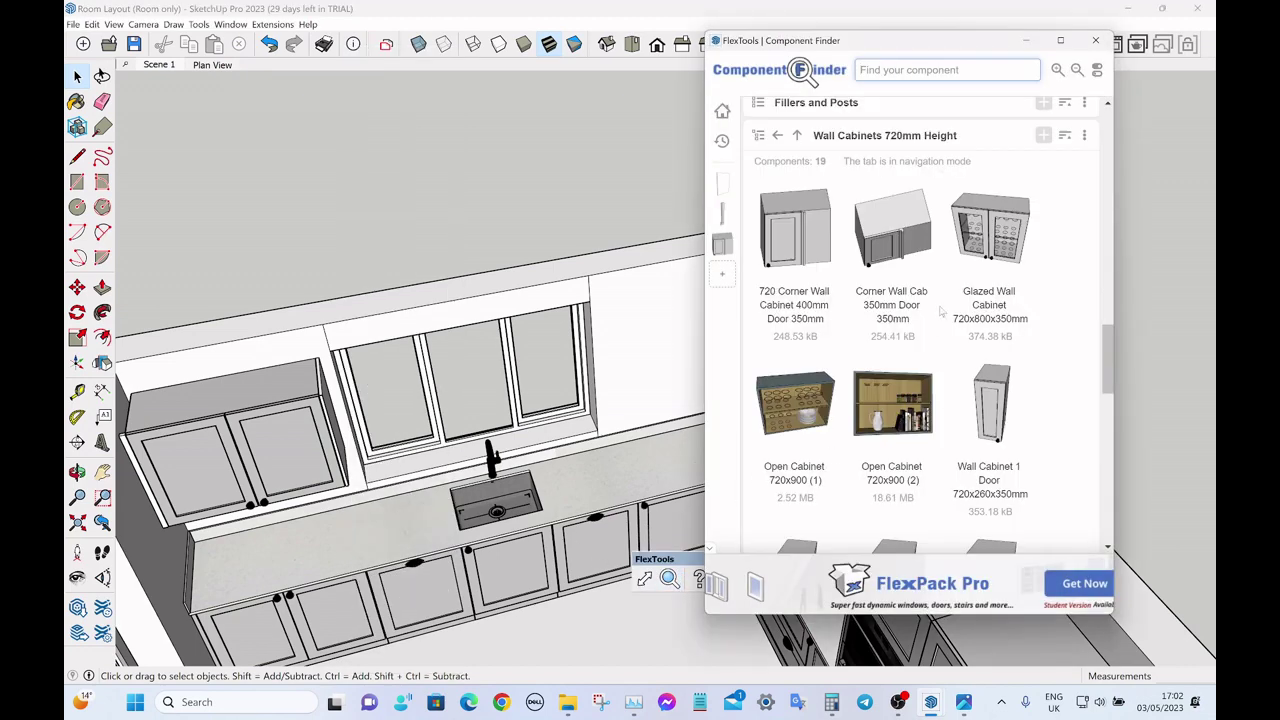
- Insert the two-door 720x1000x350mm wall cabinet from the component library and minimise the library window
scroll(930, 285, down, 6)
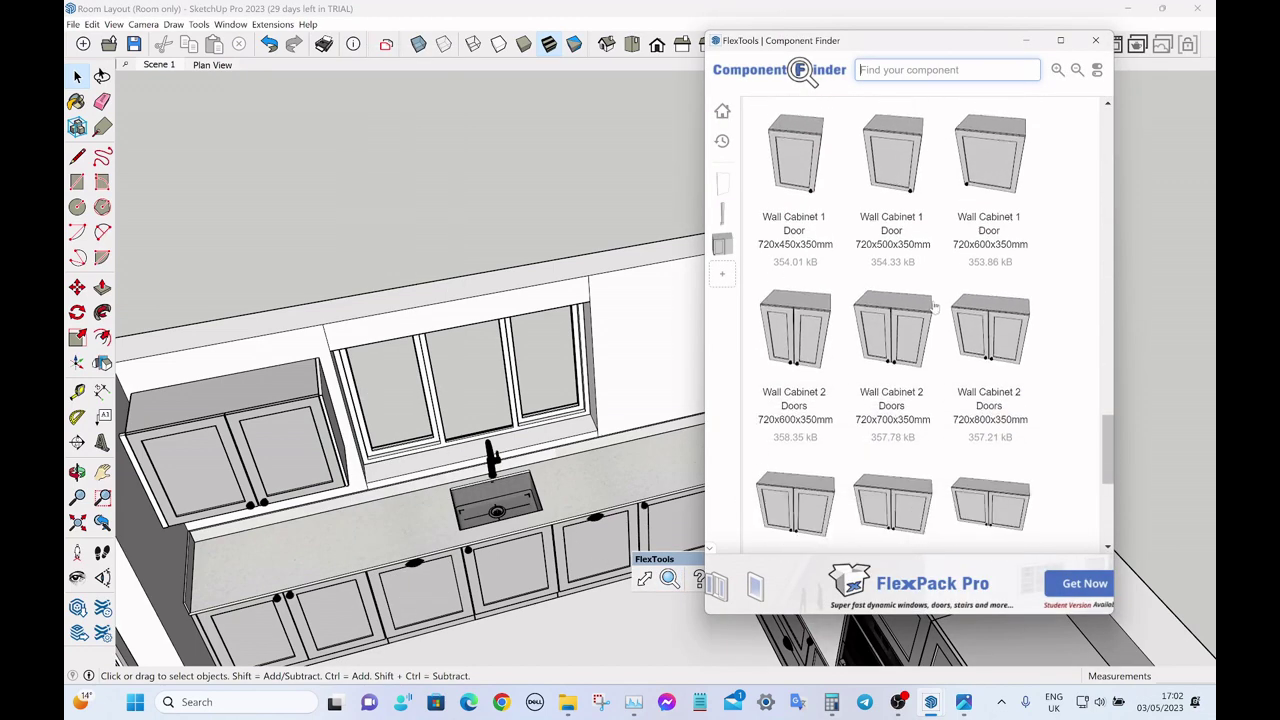
scroll(935, 306, down, 1)
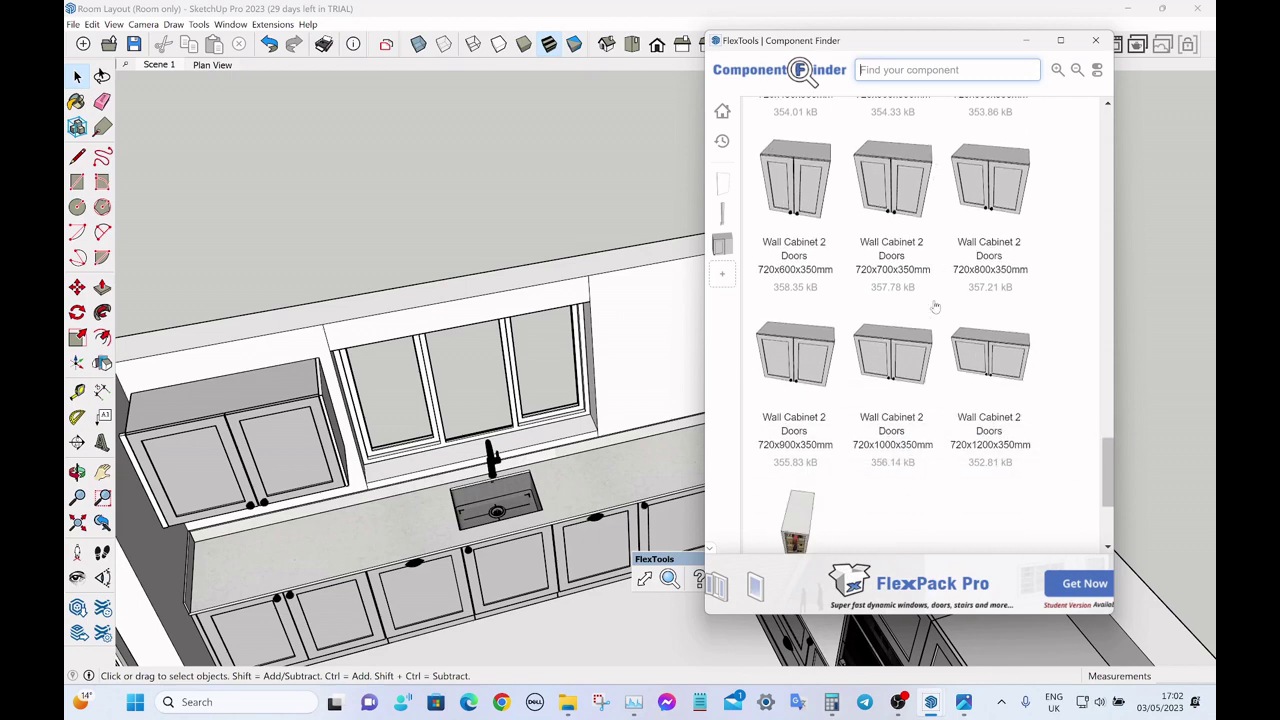
click(877, 366)
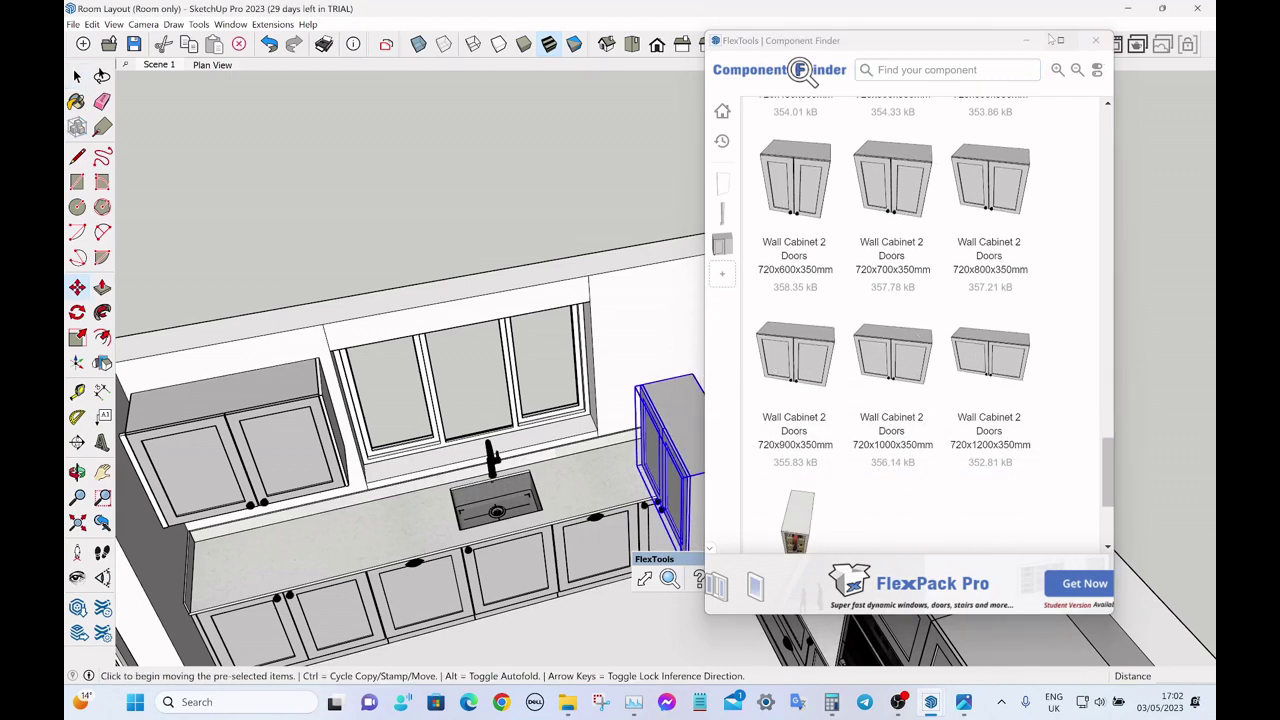
click(1045, 40)
- Move the new wall cabinet by its top front carcass corner onto the corner wall cabinet's post corner, and deselect it
scroll(758, 412, up, 3)
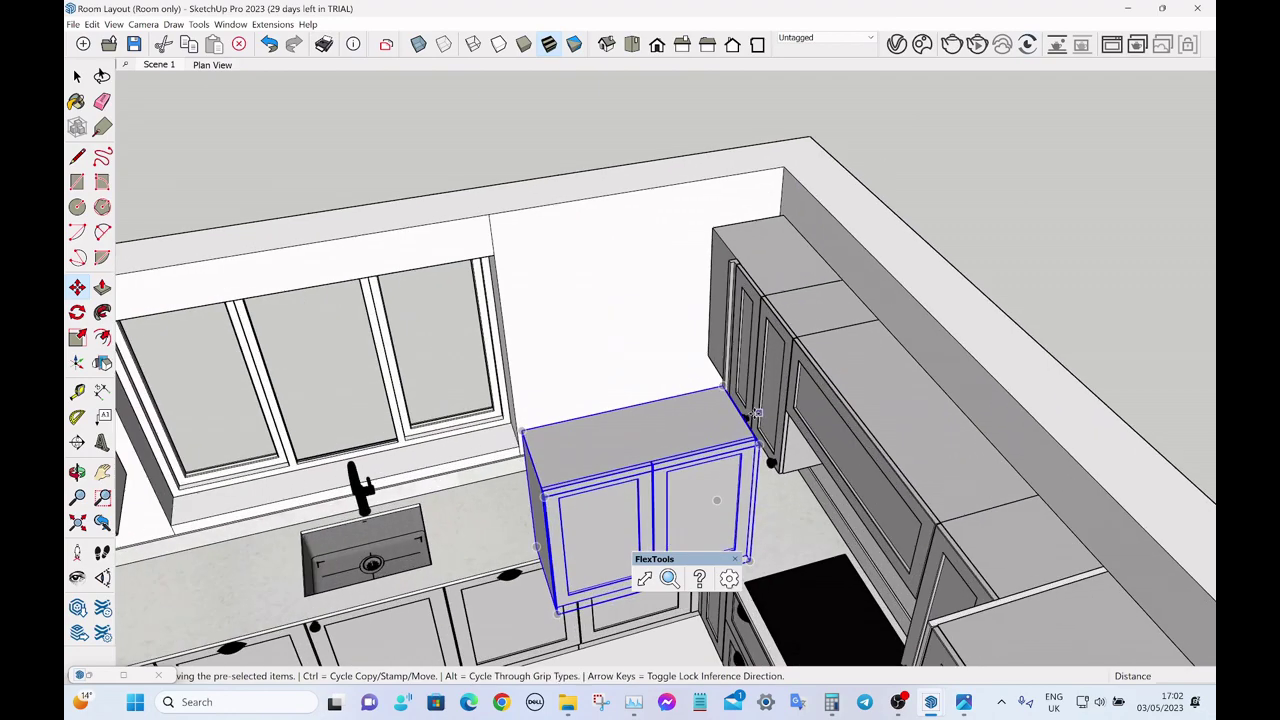
middle_drag(757, 412, 745, 485)
scroll(745, 476, up, 8)
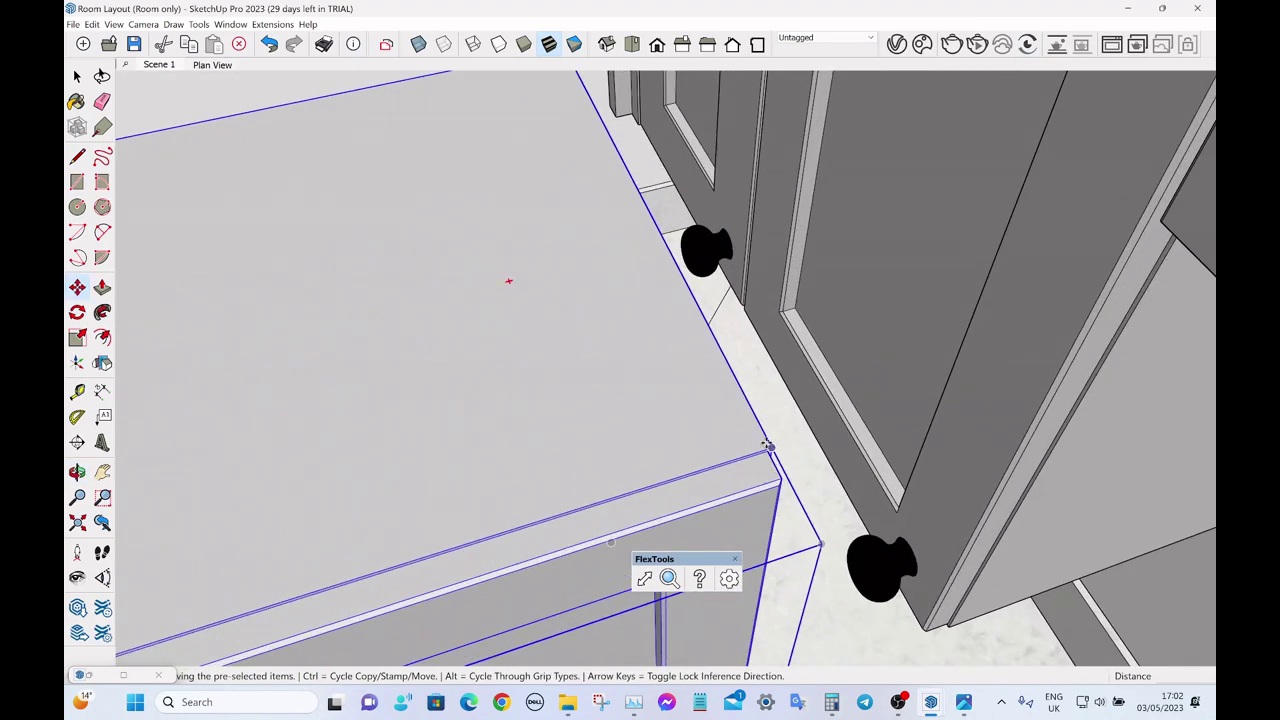
scroll(770, 445, down, 8)
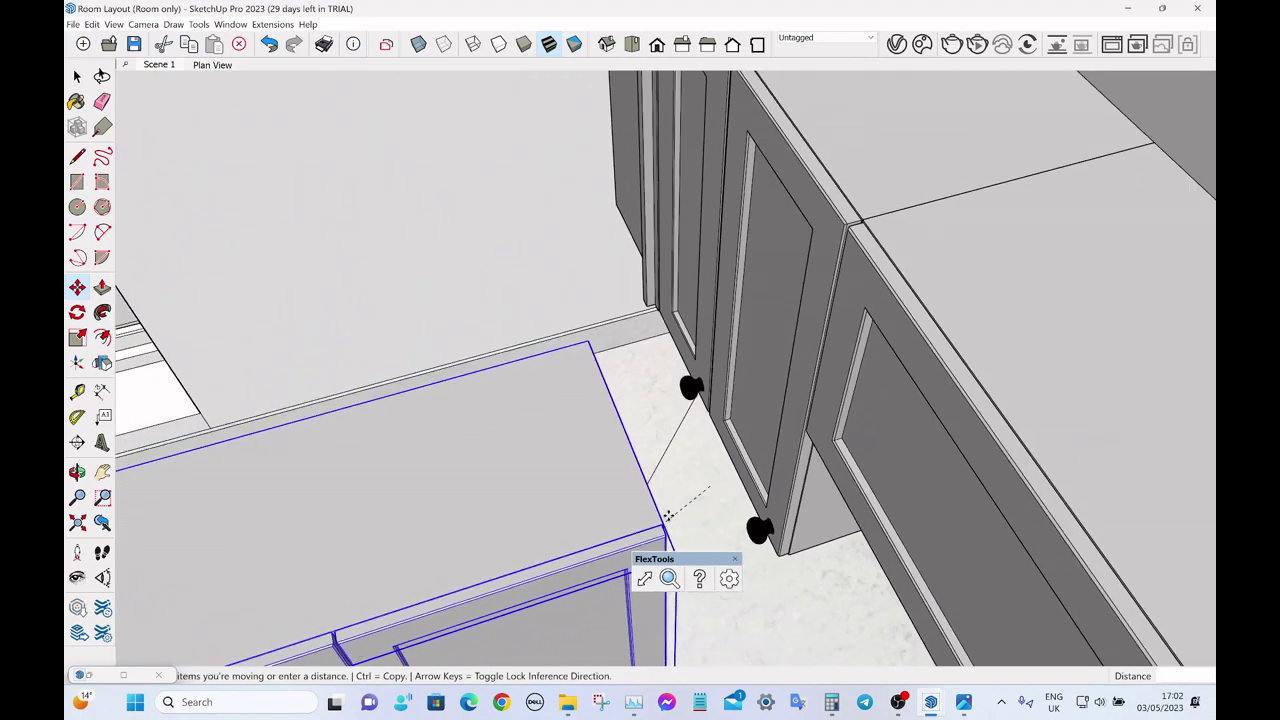
scroll(655, 290, up, 5)
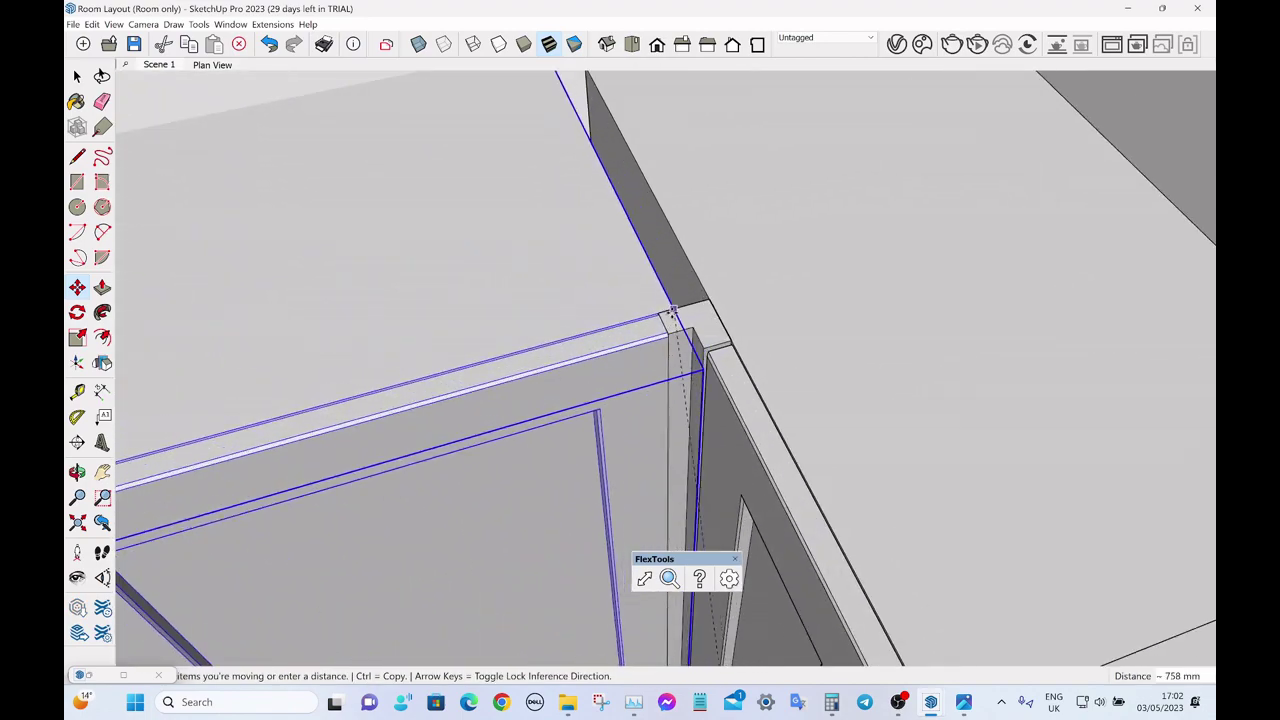
click(660, 315)
key(space)
scroll(665, 325, up, 5)
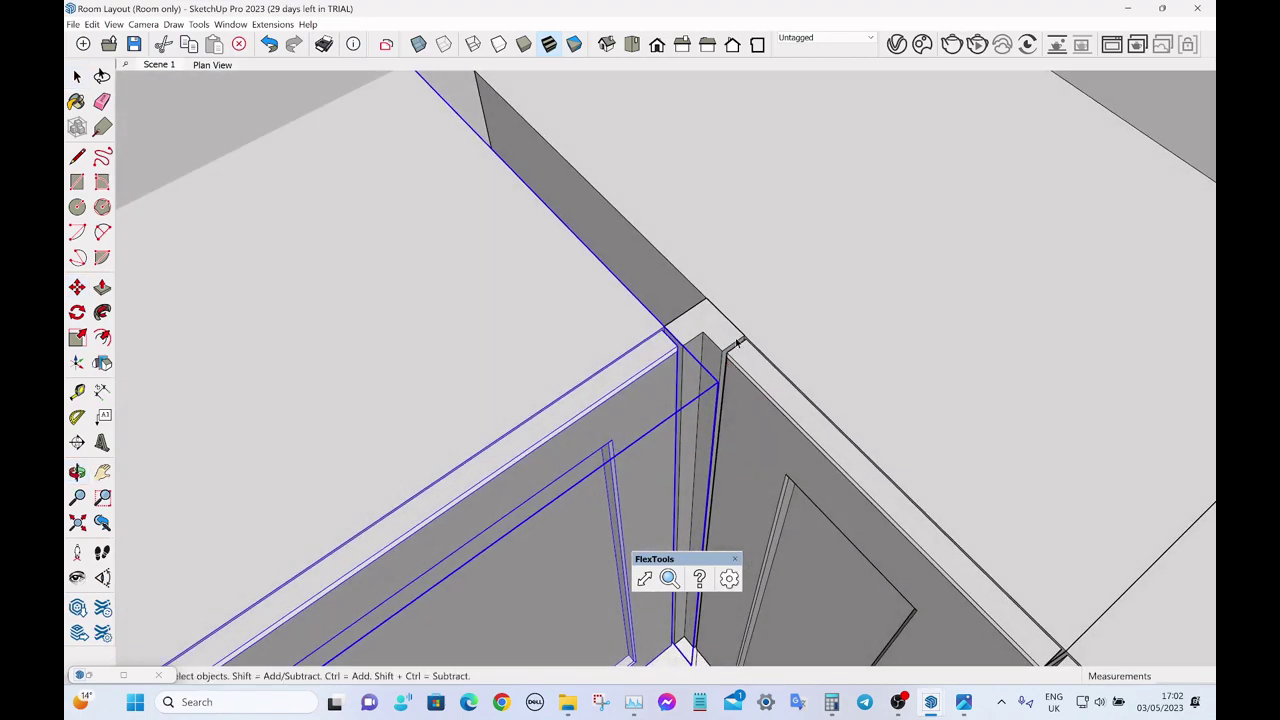
scroll(674, 333, up, 1)
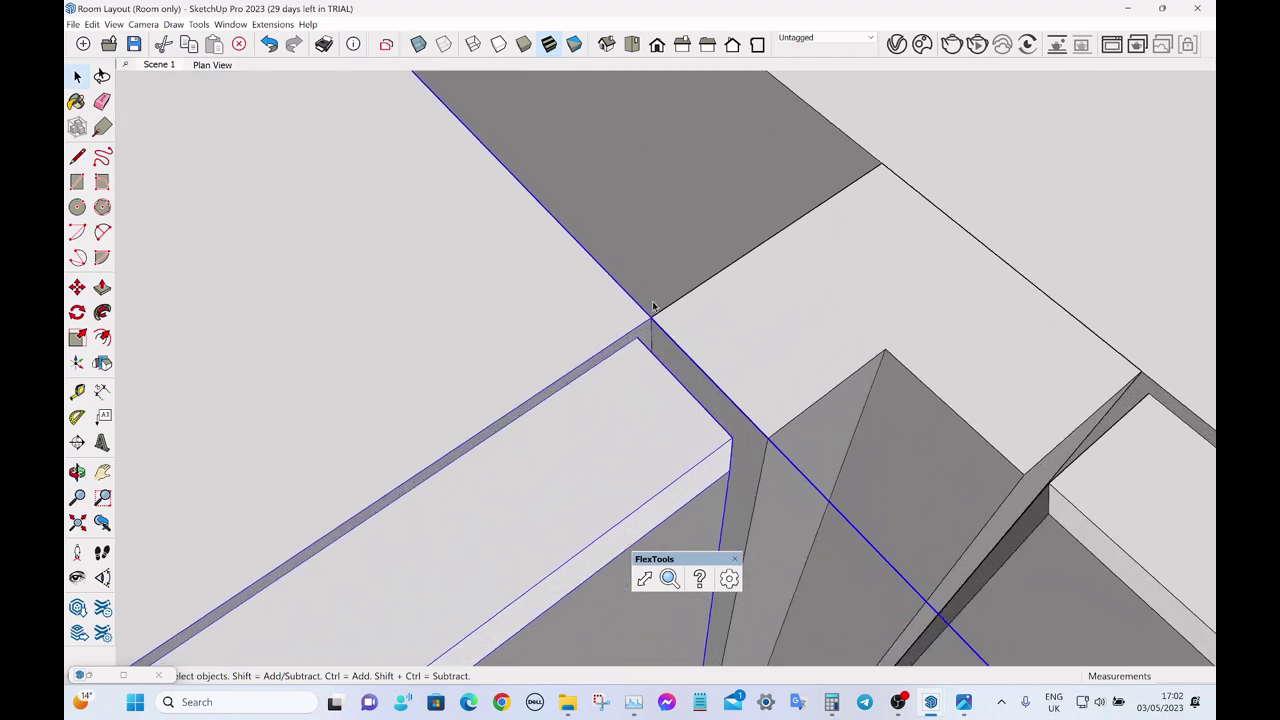
scroll(652, 305, down, 7)
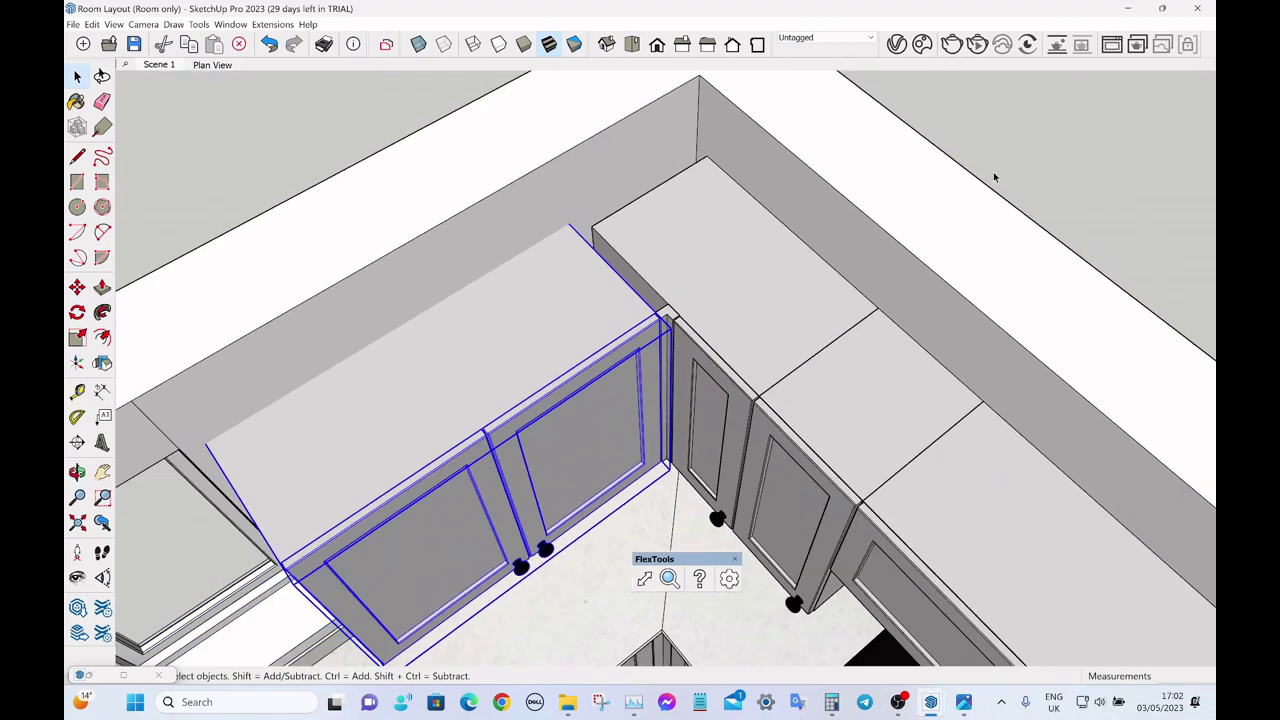
click(1014, 159)
- Examine how the new wall cabinet sits between the window opening and the corner cabinet
scroll(800, 258, down, 5)
mouse_move(760, 258)
middle_down()
mouse_move(580, 240)
mouse_move(545, 301)
mouse_move(586, 271)
mouse_move(623, 209)
mouse_move(640, 298)
middle_up()
scroll(586, 251, down, 1)
scroll(540, 295, up, 6)
scroll(789, 183, down, 6)
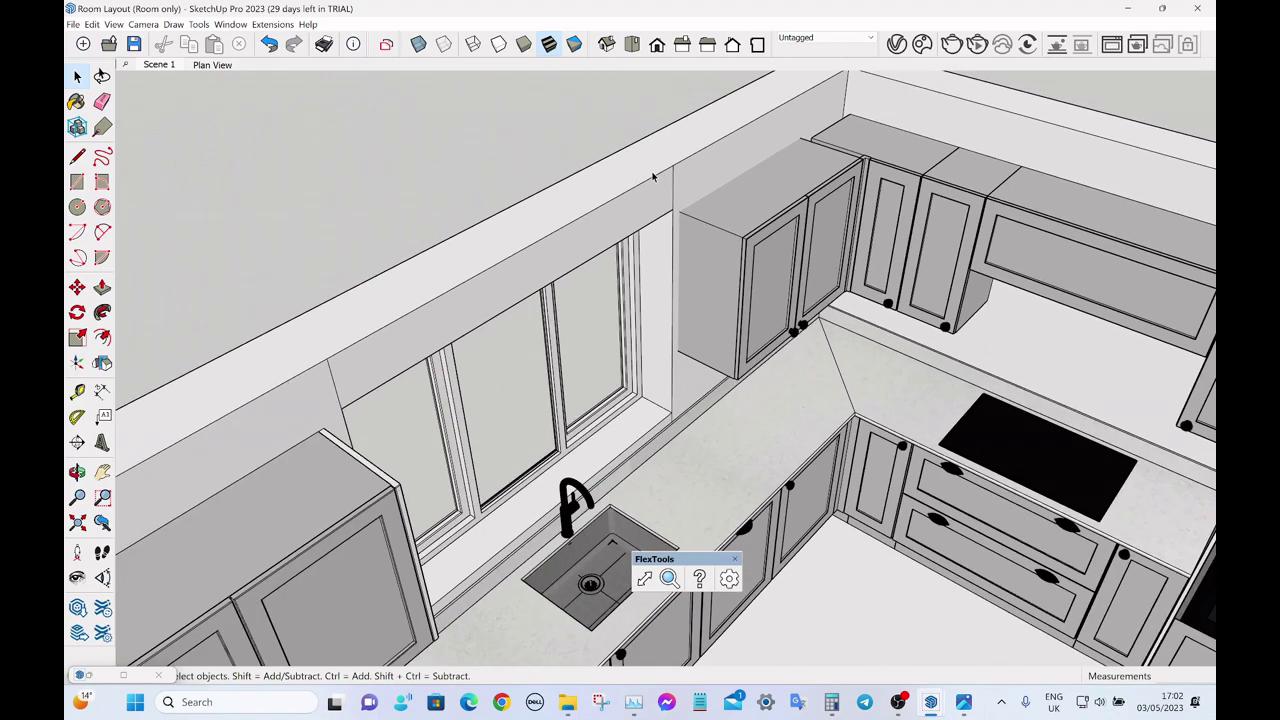
middle_drag(654, 177, 895, 212)
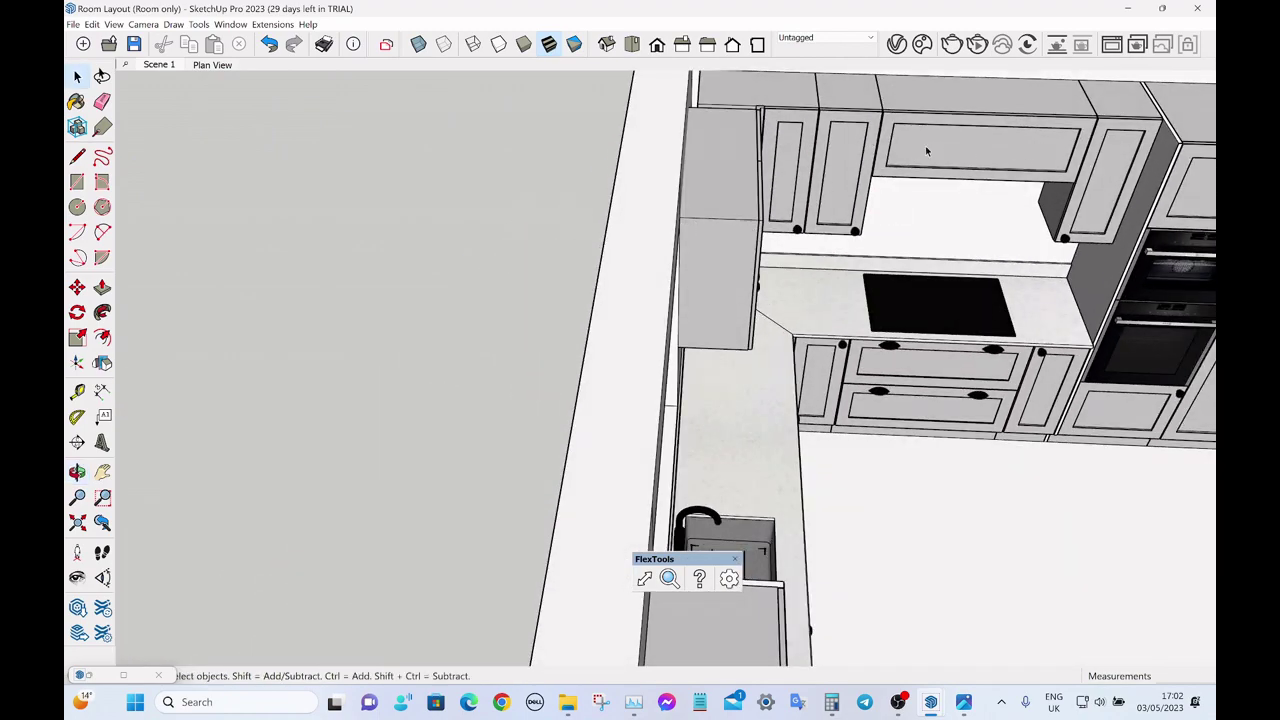
middle_drag(944, 166, 817, 245)
scroll(648, 228, up, 3)
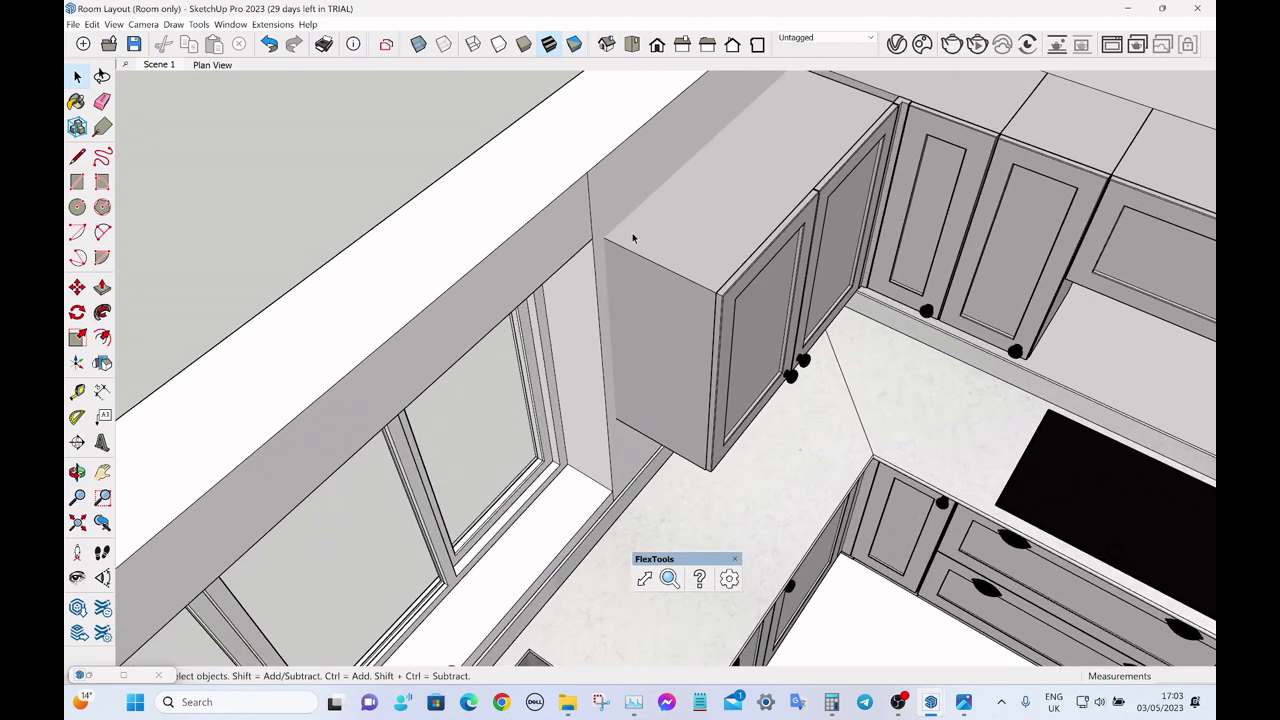
scroll(630, 225, up, 2)
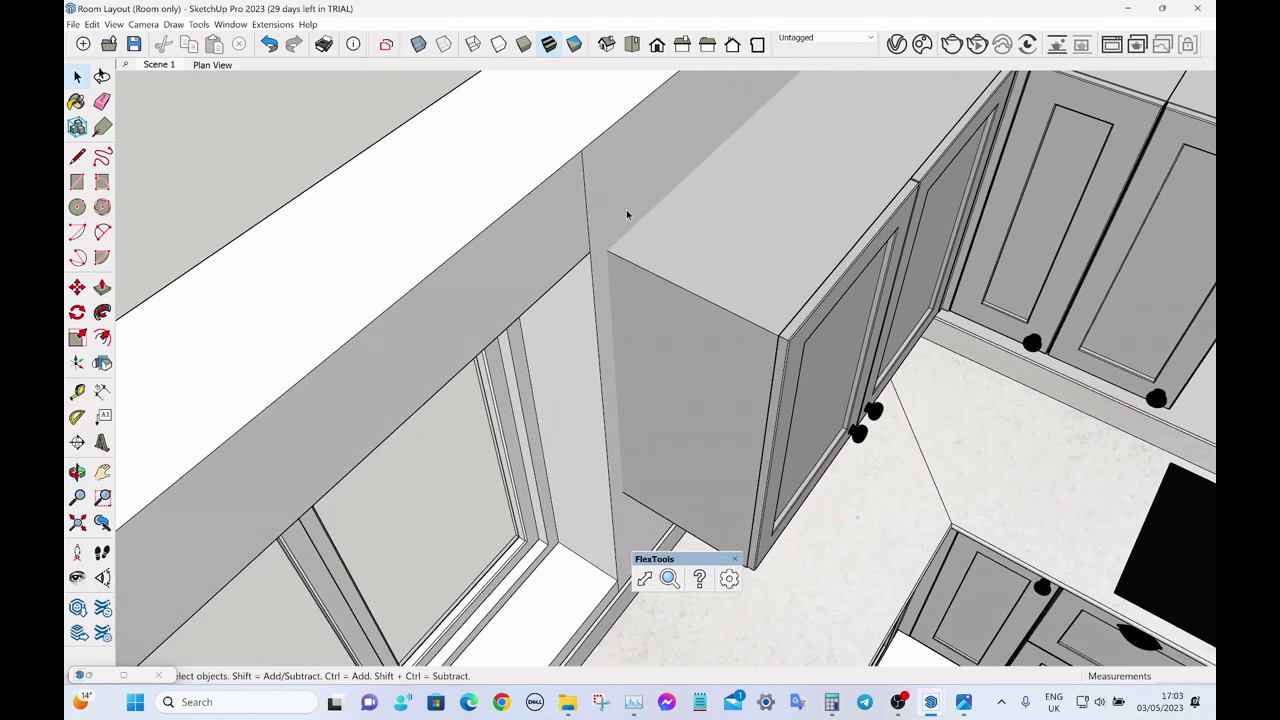
- Use X-ray display to measure how far the new cabinet's back extends into the window wall, and restore the normal display
click(418, 44)
scroll(600, 230, up, 4)
scroll(594, 240, up, 2)
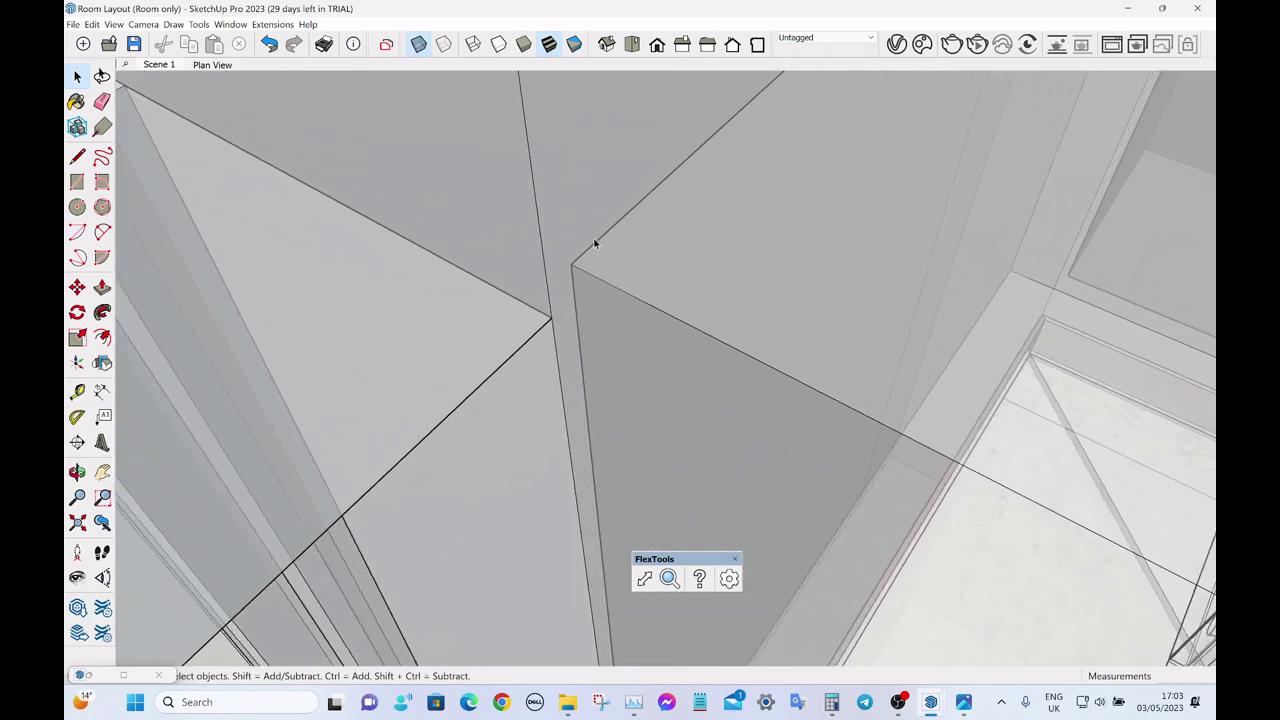
key(t)
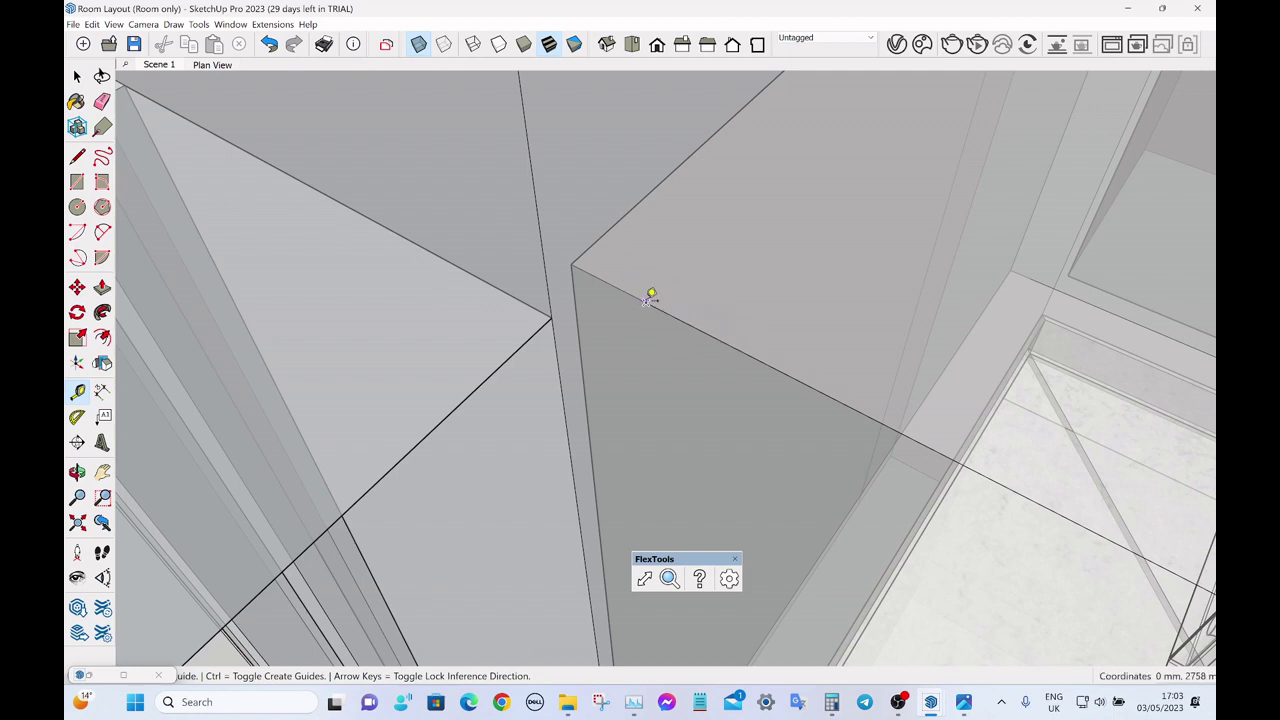
click(646, 301)
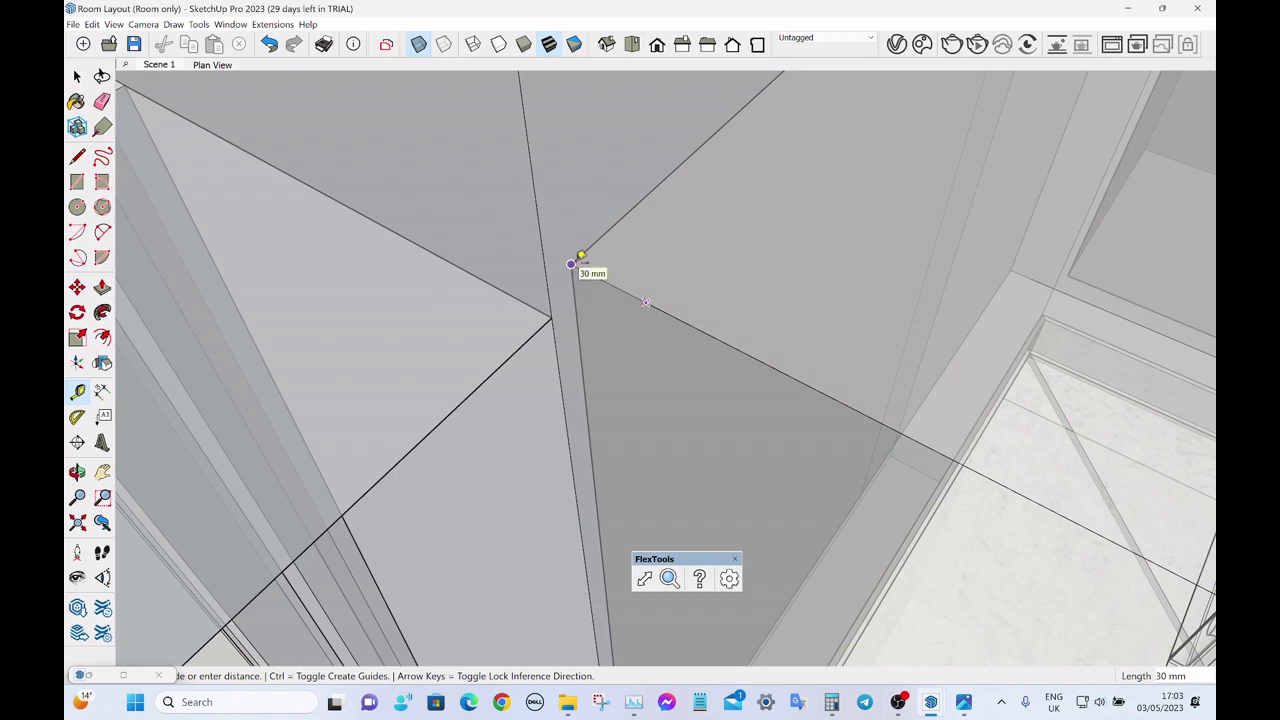
key(space)
click(414, 50)
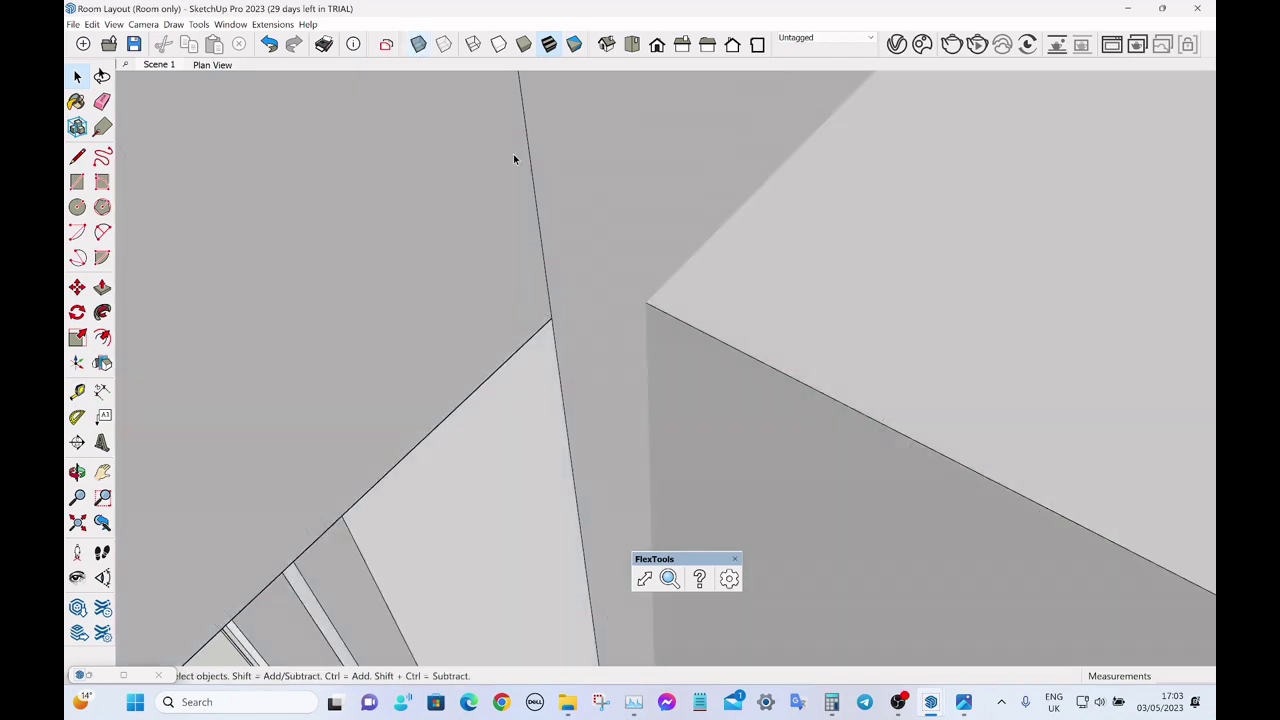
- Hide the window wall to expose the back of the new wall cabinet
scroll(477, 177, down, 3)
double_click(459, 210)
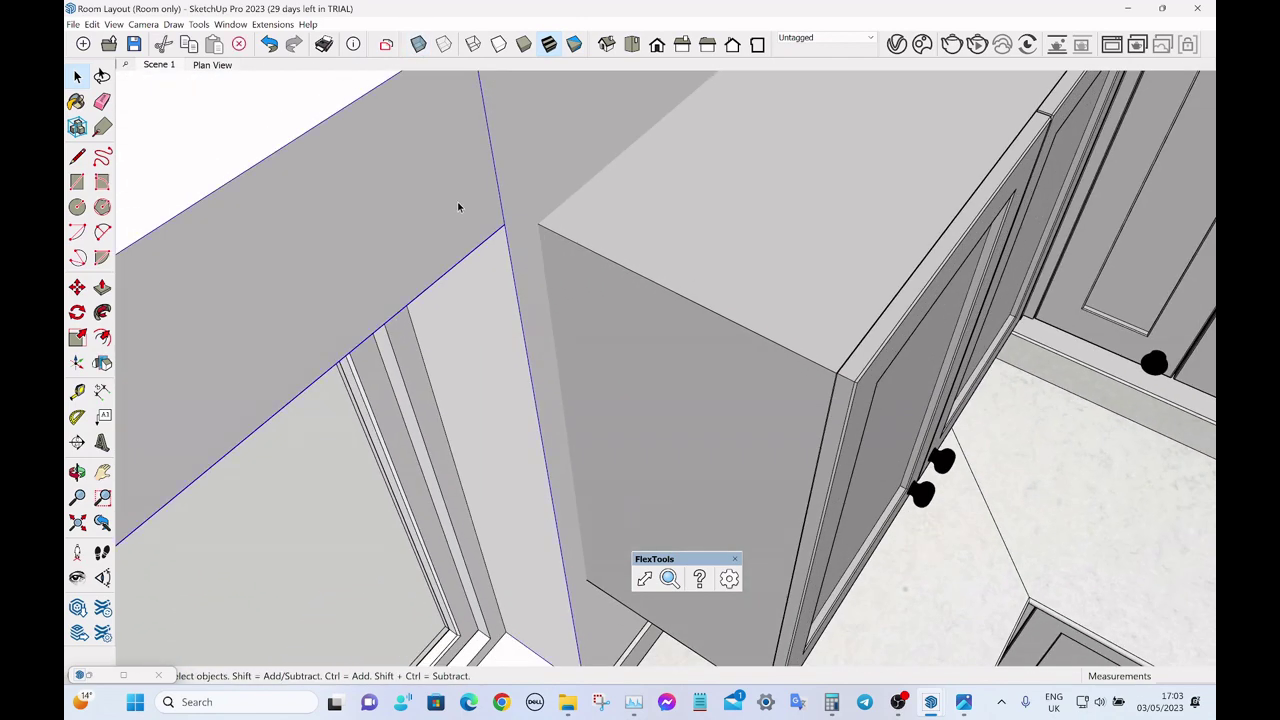
key(Delete)
middle_drag(420, 240, 743, 214)
- Open the new cabinet's carcass for editing and push its back face inward by 30 mm
double_click(706, 214)
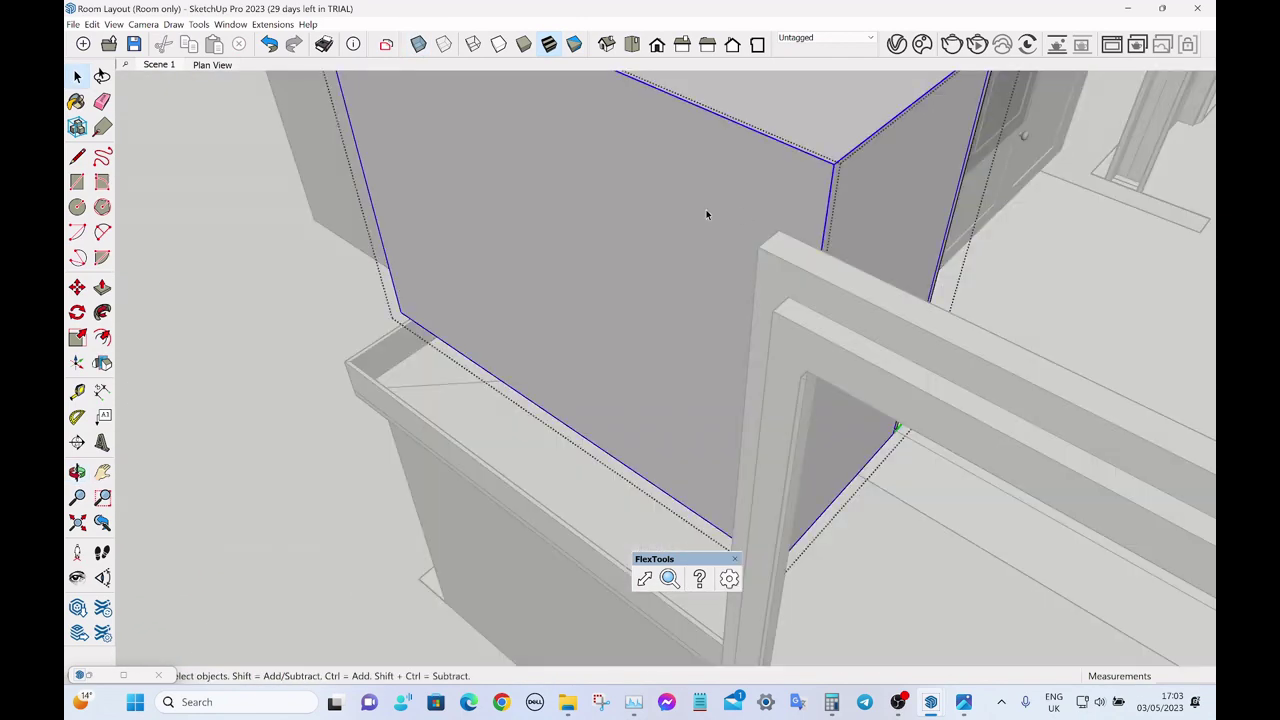
click(706, 214)
key(p)
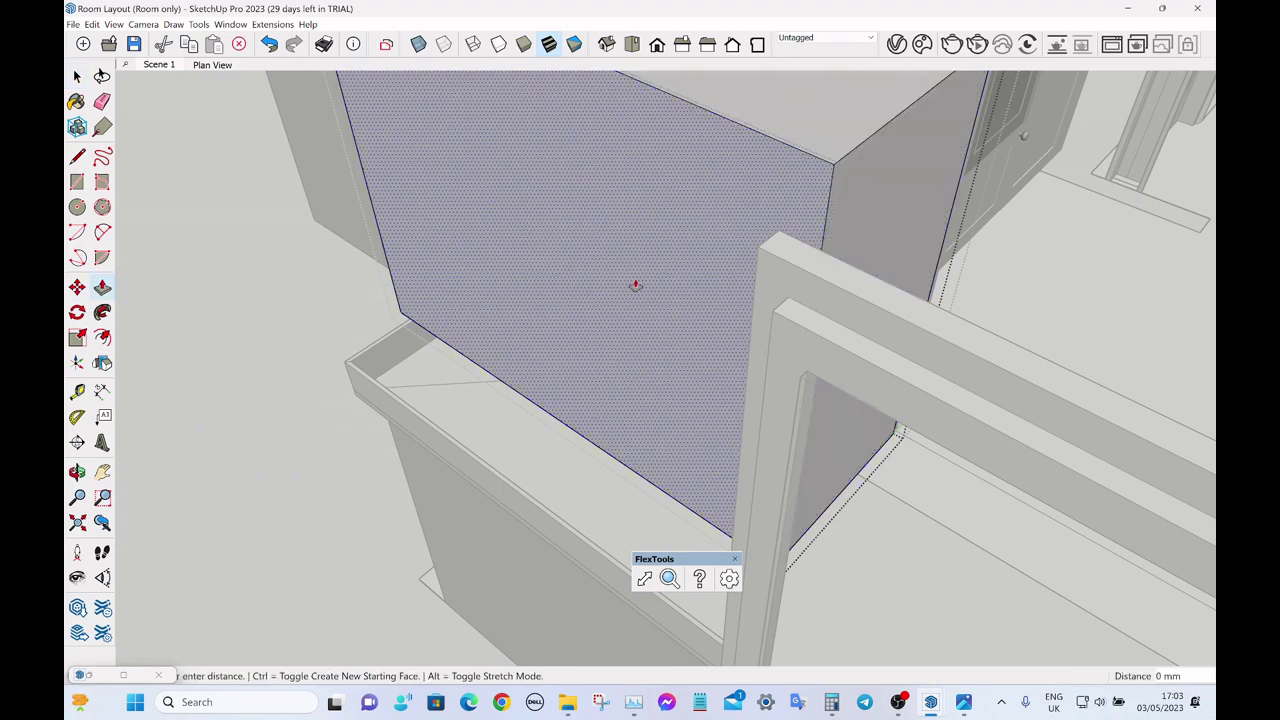
click(635, 283)
text(30)
key(Return)
key(space)
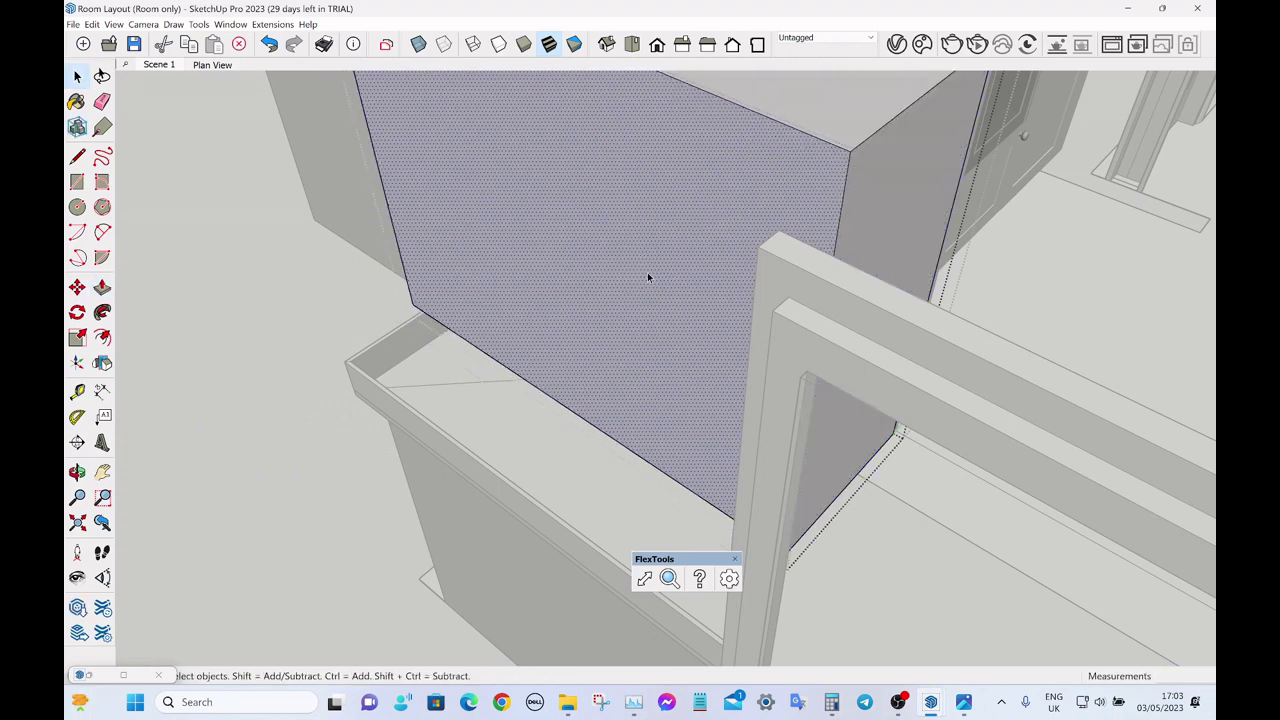
click(392, 345)
- Restore the window wall with the saved Scene 1 view and check the adjusted cabinet against it
click(170, 65)
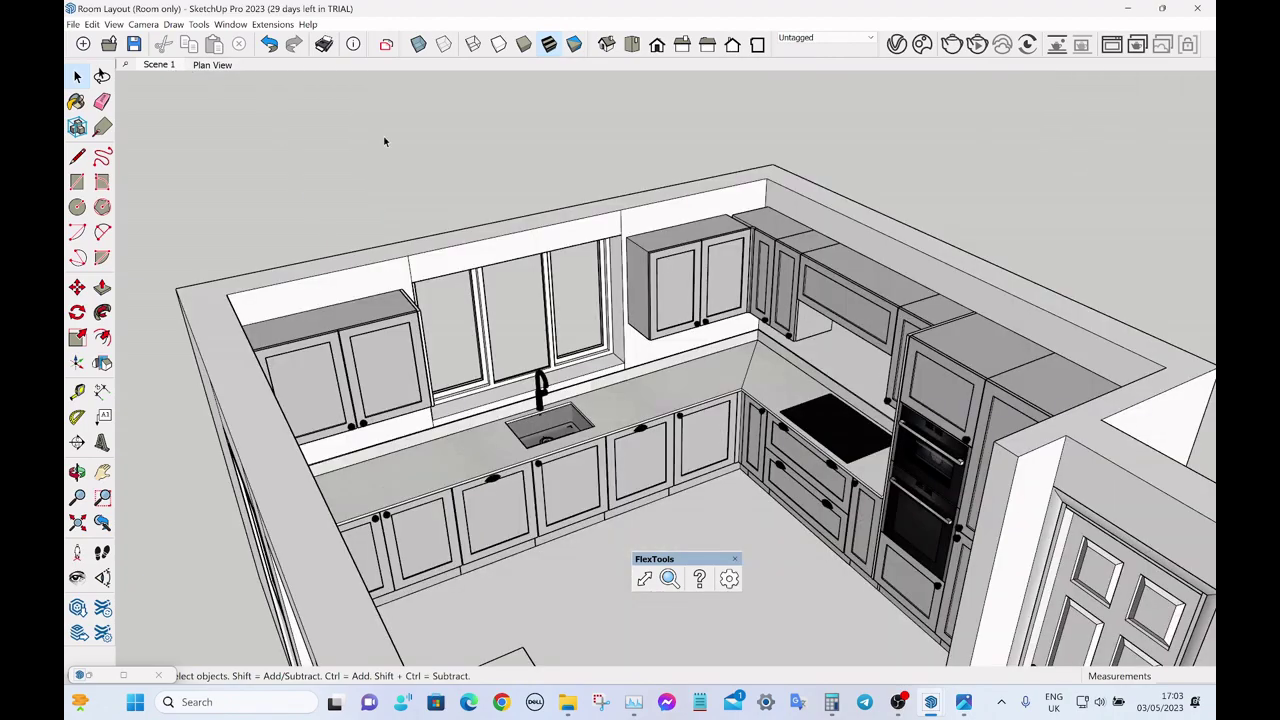
scroll(779, 230, up, 1)
scroll(586, 208, up, 1)
scroll(674, 247, up, 3)
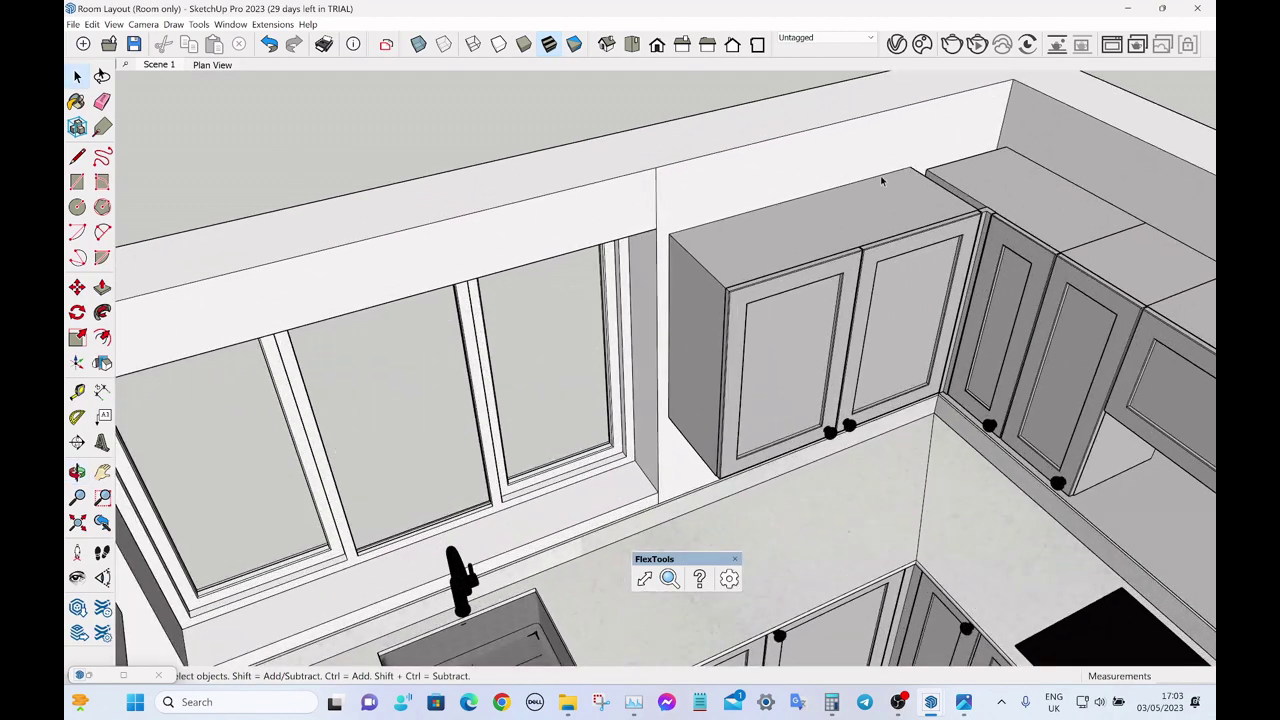
scroll(713, 270, down, 5)
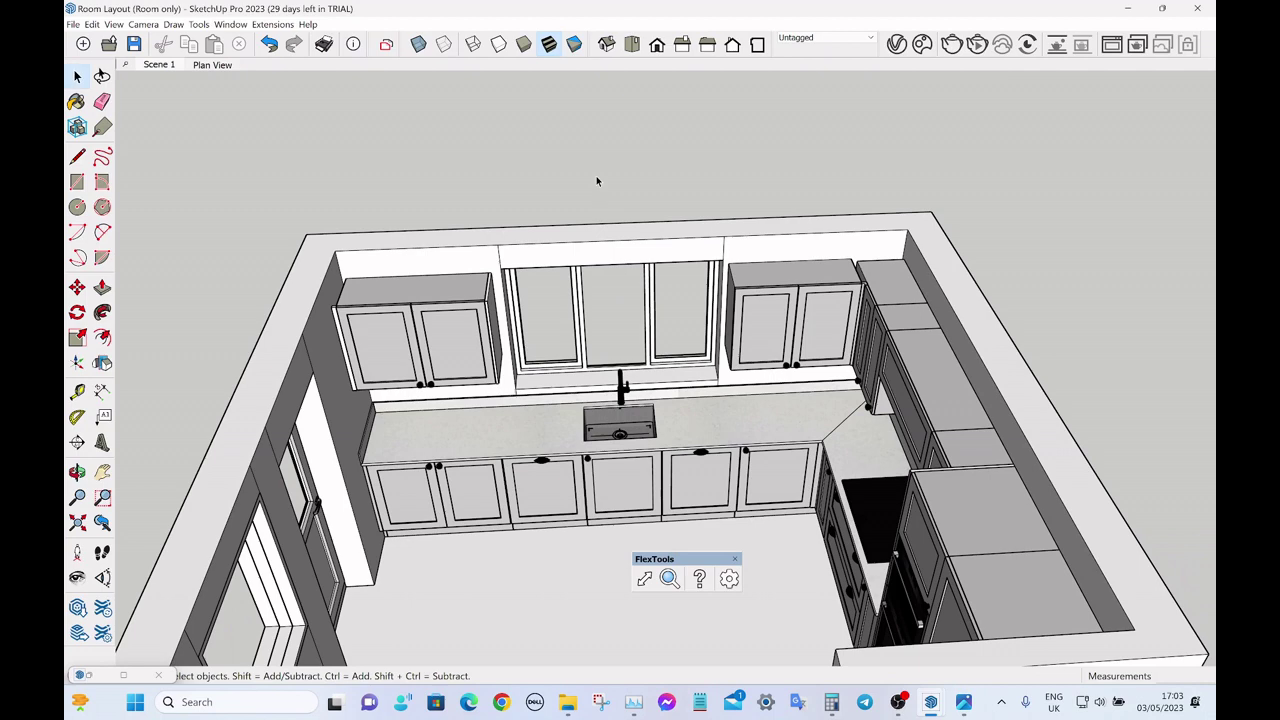
middle_drag(631, 204, 781, 206)
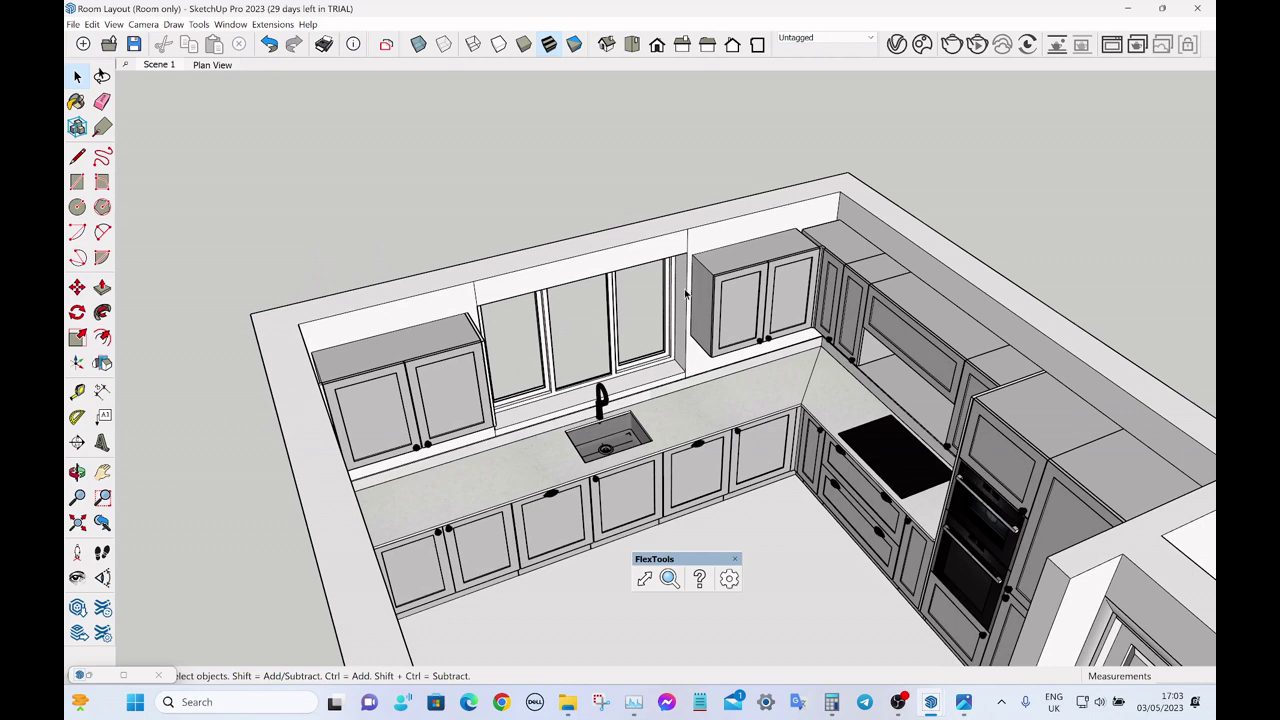
- Copy the end panel from the opposite wall cabinet's window side onto the new cabinet's window-side end
middle_drag(686, 293, 479, 282)
scroll(479, 282, up, 2)
click(479, 282)
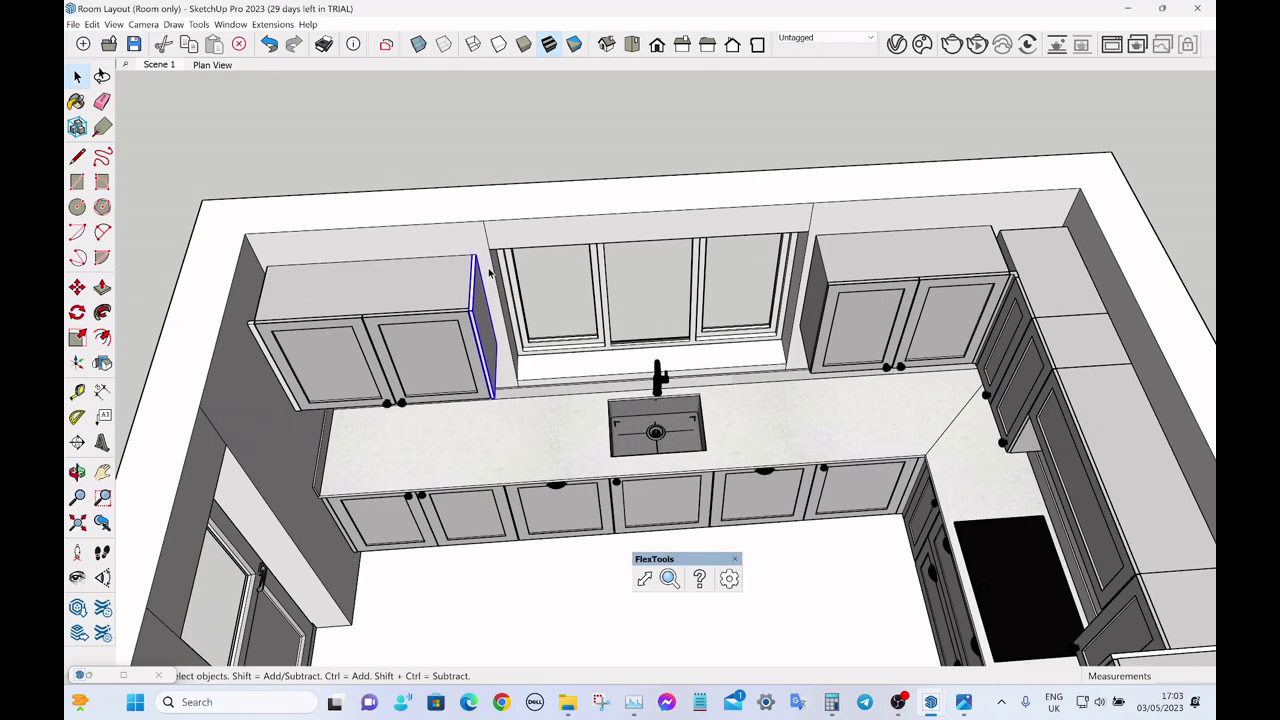
key(m)
key(ctrl)
click(476, 255)
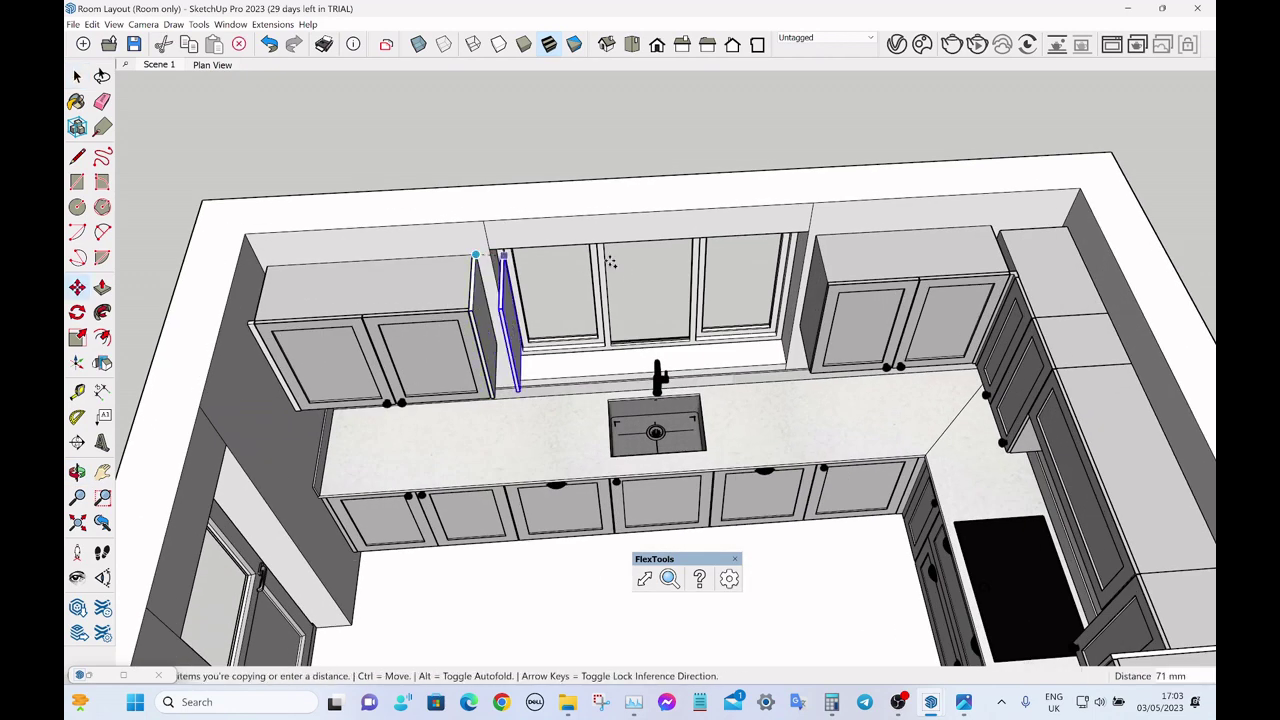
click(813, 236)
key(space)
click(809, 128)
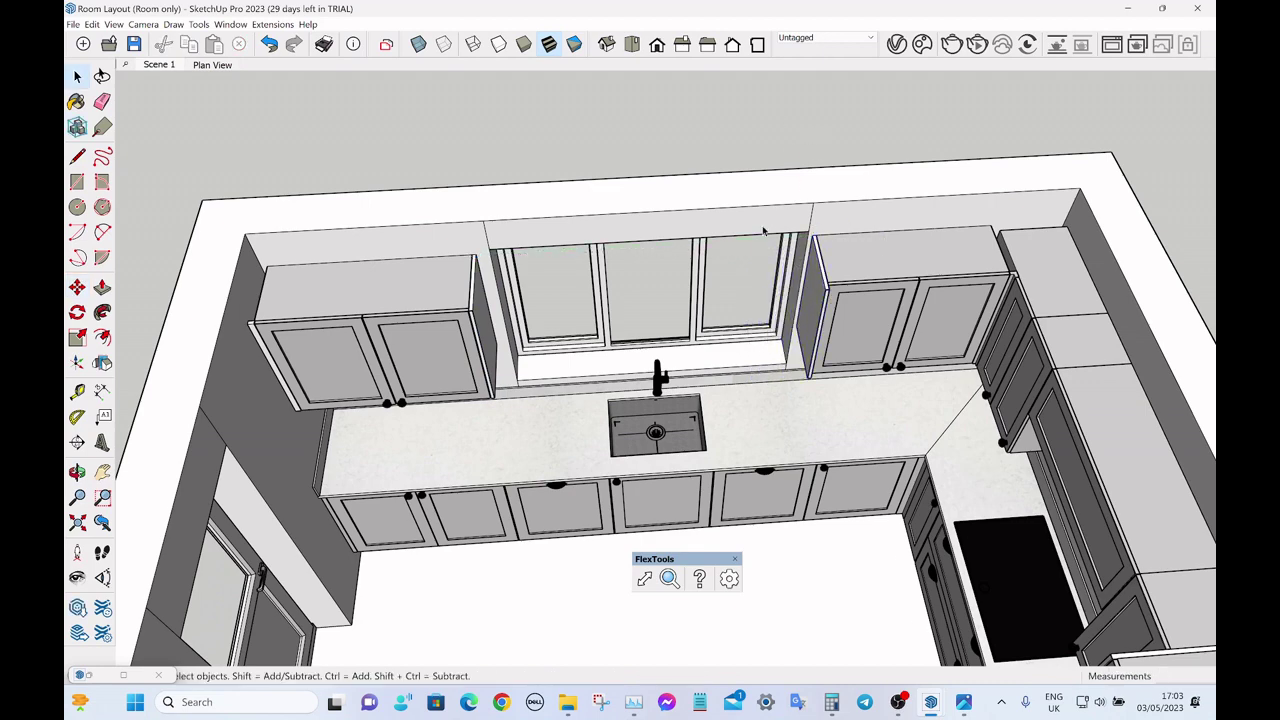
- Measure the gap between the original end panel, on the side away from the hob, and the window opening
scroll(763, 231, down, 3)
middle_drag(763, 231, 871, 193)
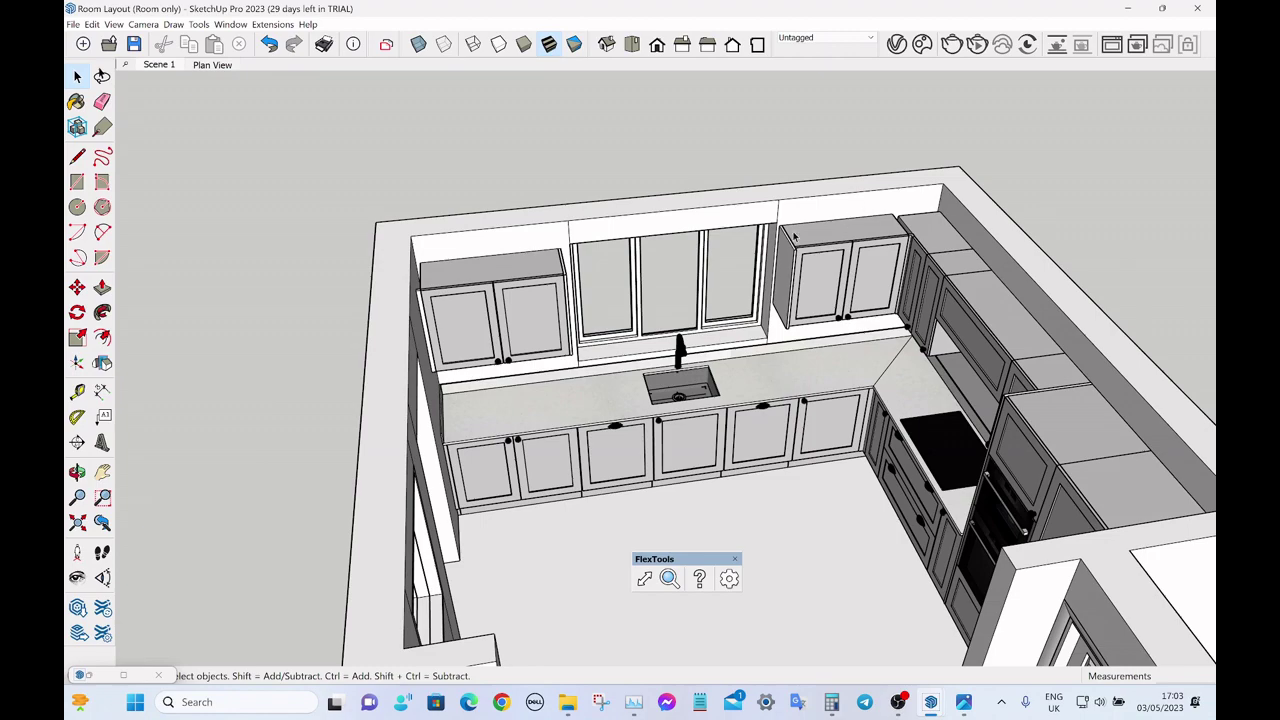
scroll(794, 236, up, 4)
scroll(393, 272, up, 4)
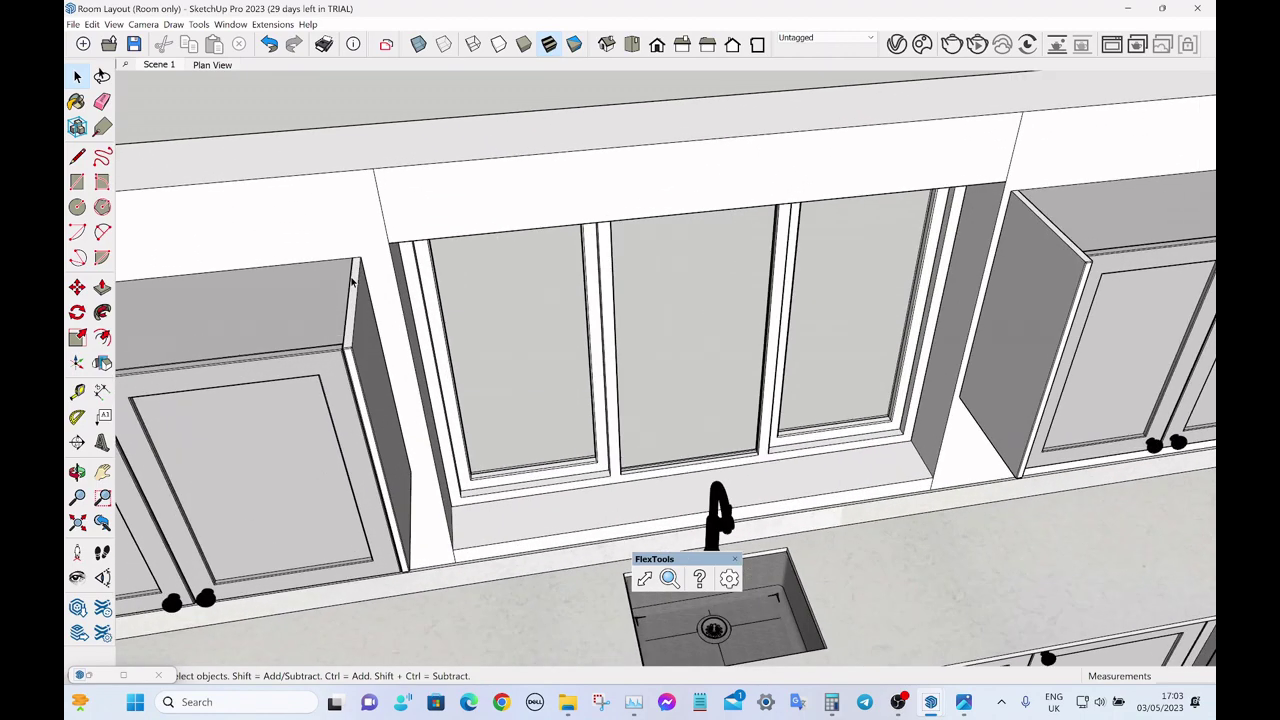
key(t)
click(364, 250)
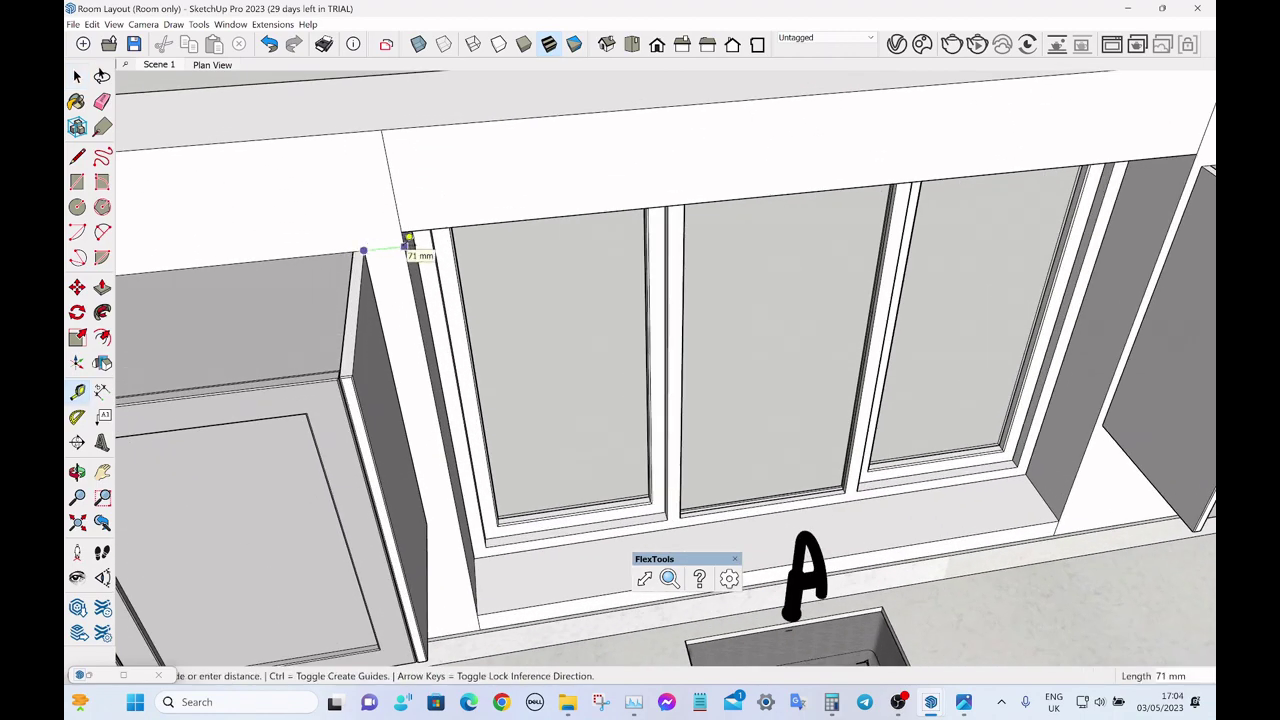
key(space)
- Measure the gap between the copied end panel on the new cabinet and the window opening
scroll(180, 240, down, 3)
scroll(843, 205, up, 6)
scroll(915, 163, up, 3)
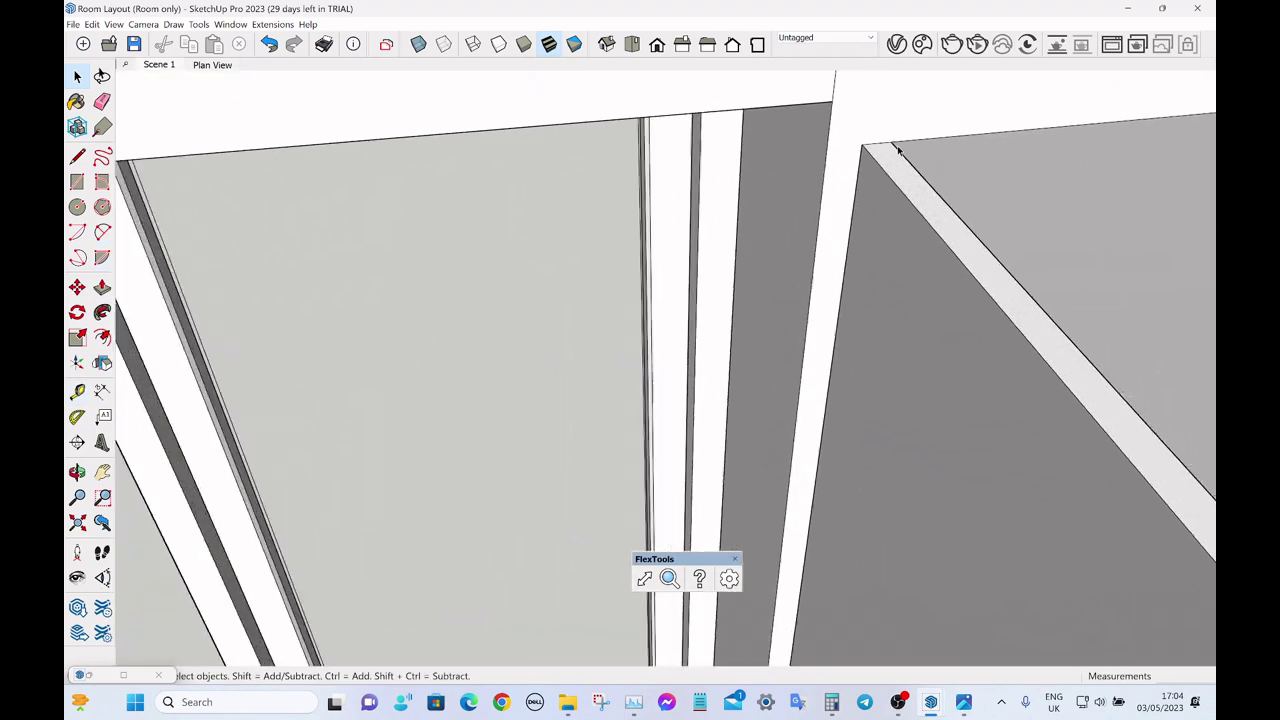
key(t)
click(862, 145)
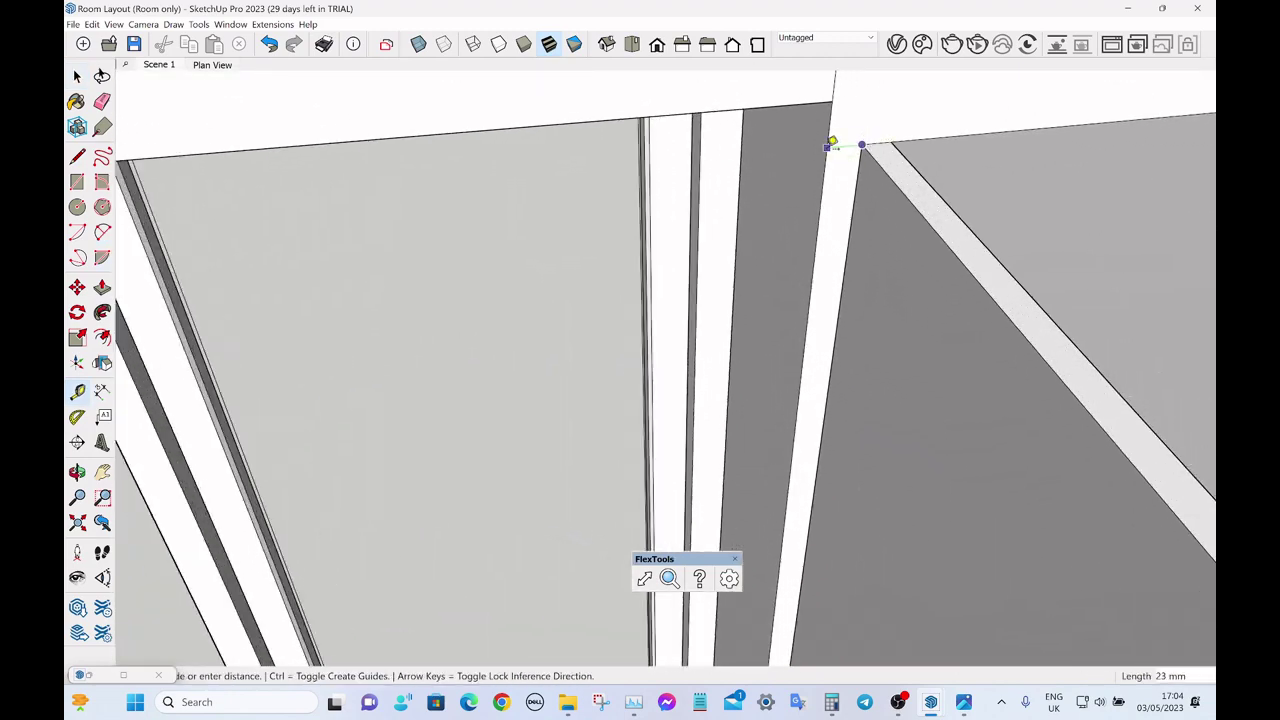
key(space)
scroll(831, 145, down, 5)
scroll(849, 189, down, 4)
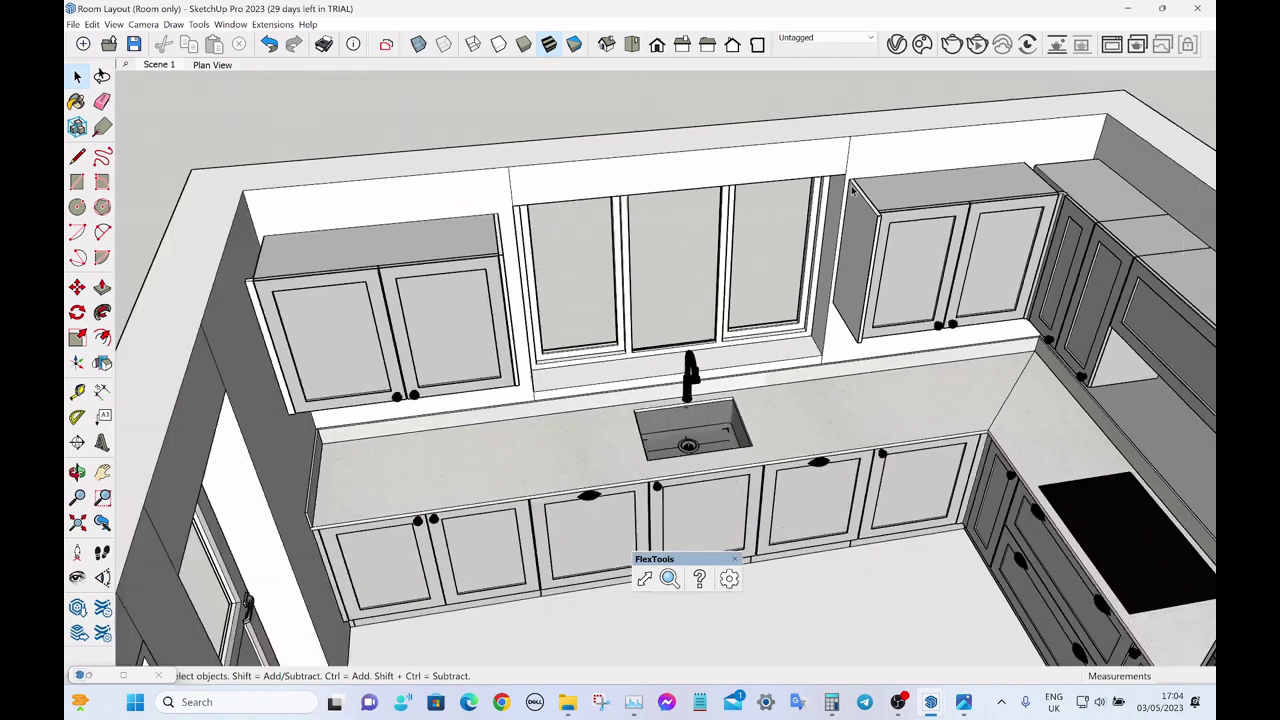
- Examine the wall cabinets and end panels on both sides of the window
middle_drag(849, 189, 766, 215)
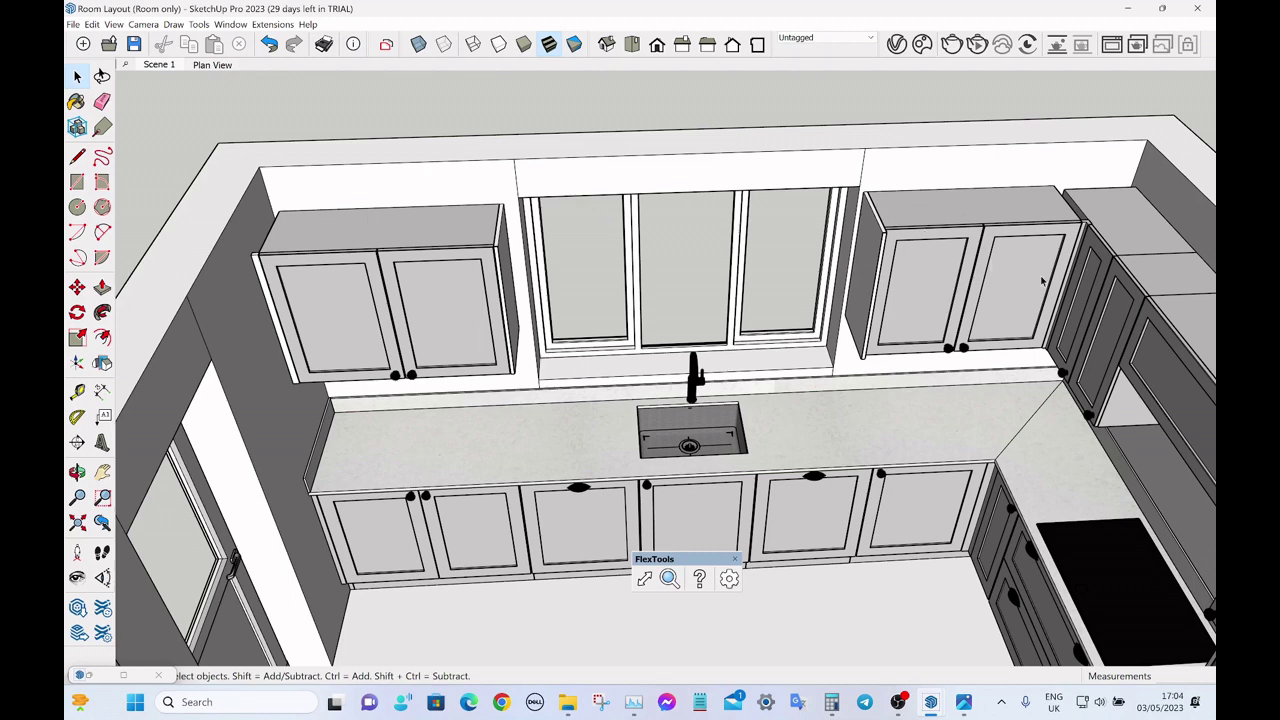
scroll(685, 270, down, 2)
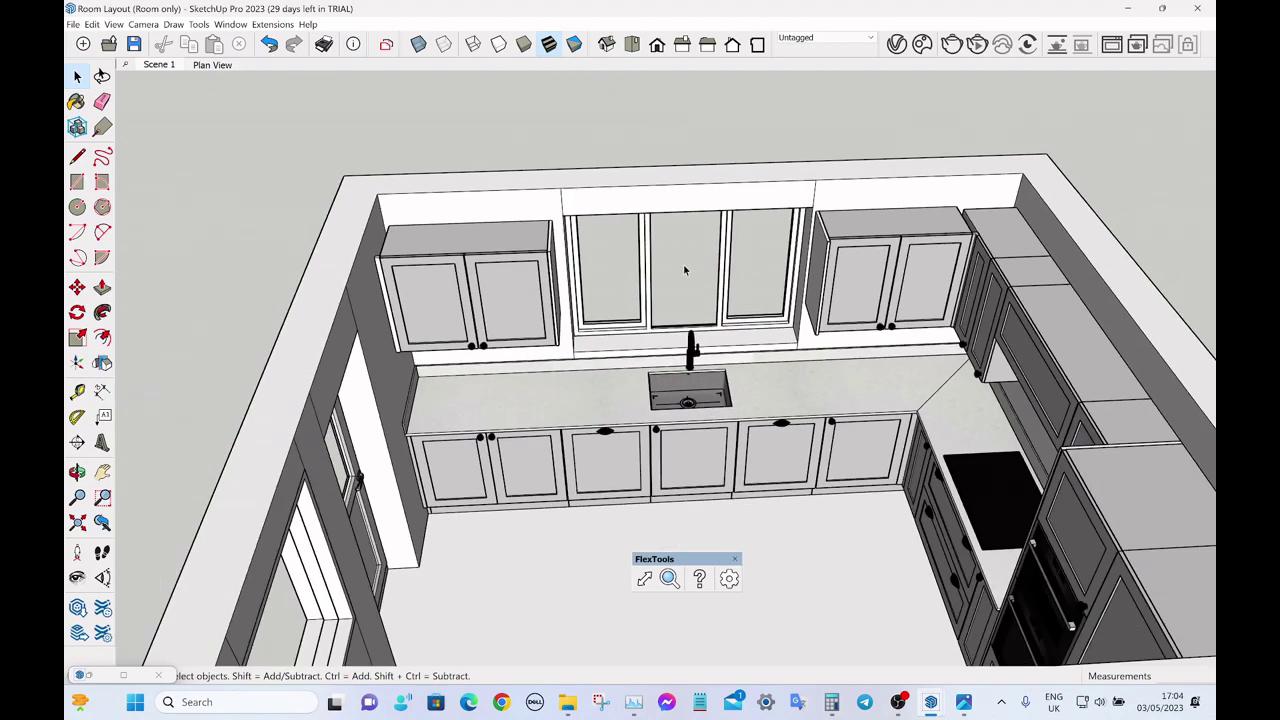
middle_drag(851, 263, 871, 266)
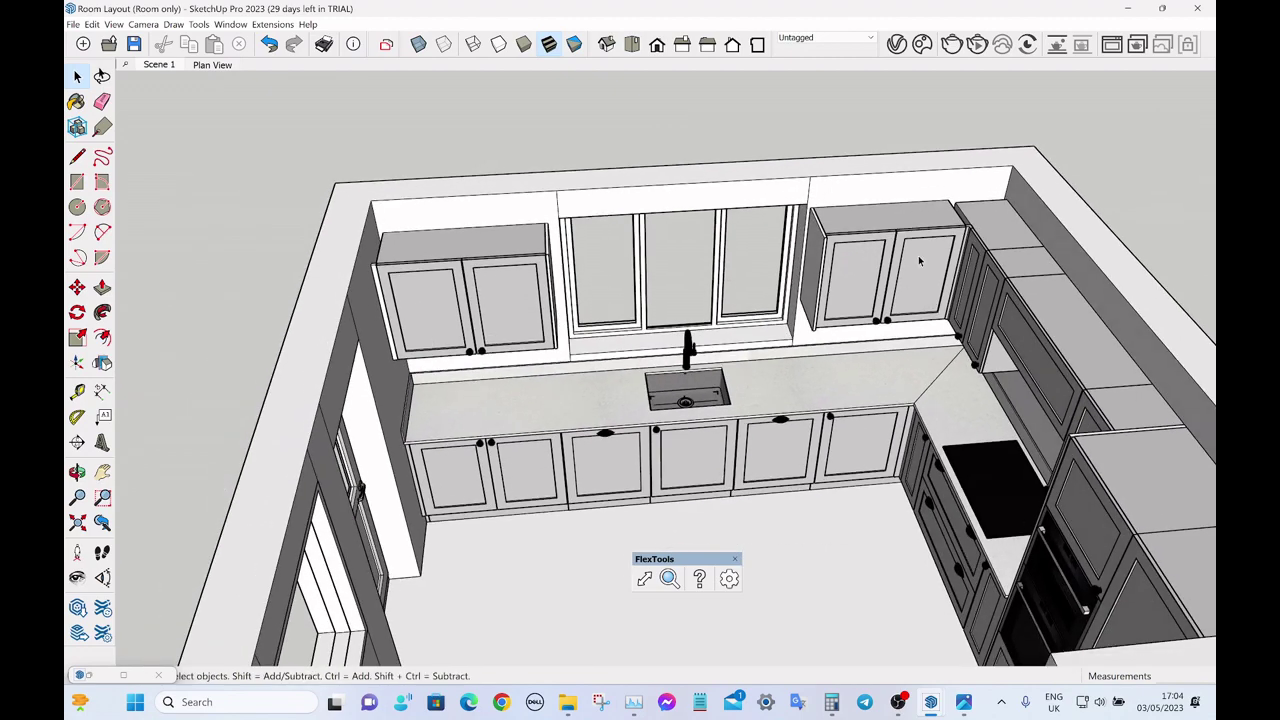
scroll(916, 247, up, 4)
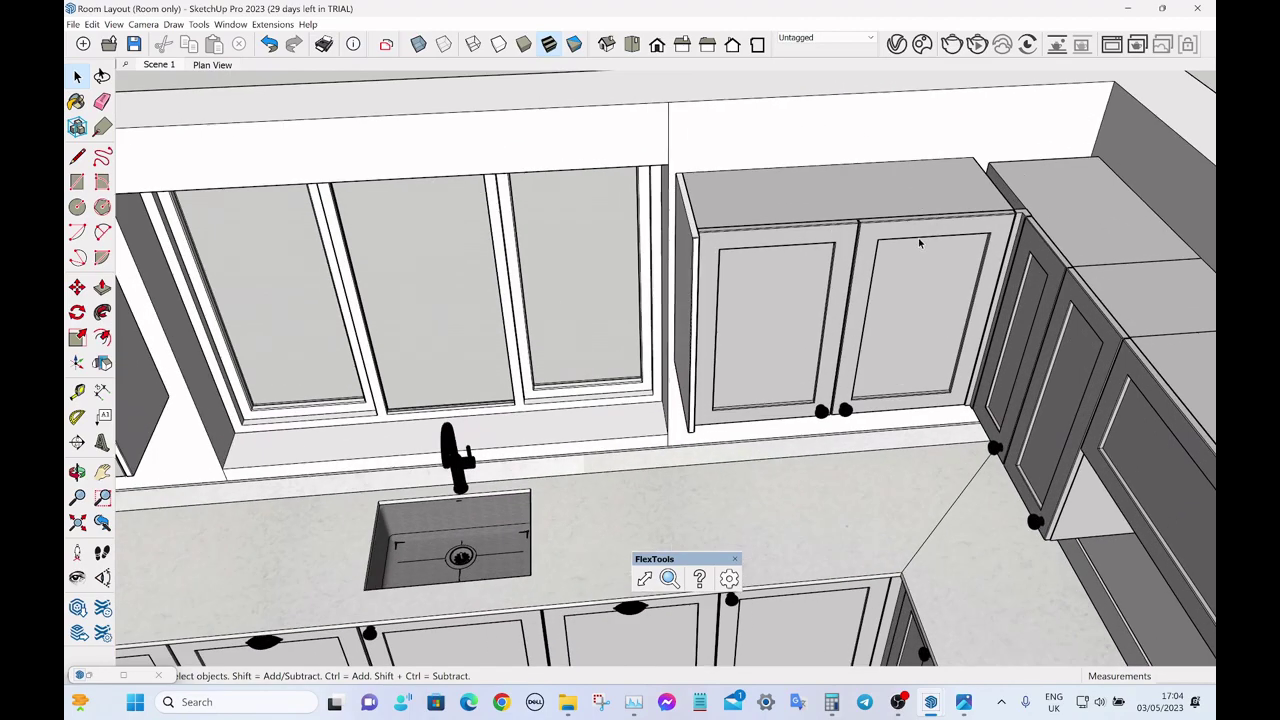
middle_drag(918, 242, 887, 285)
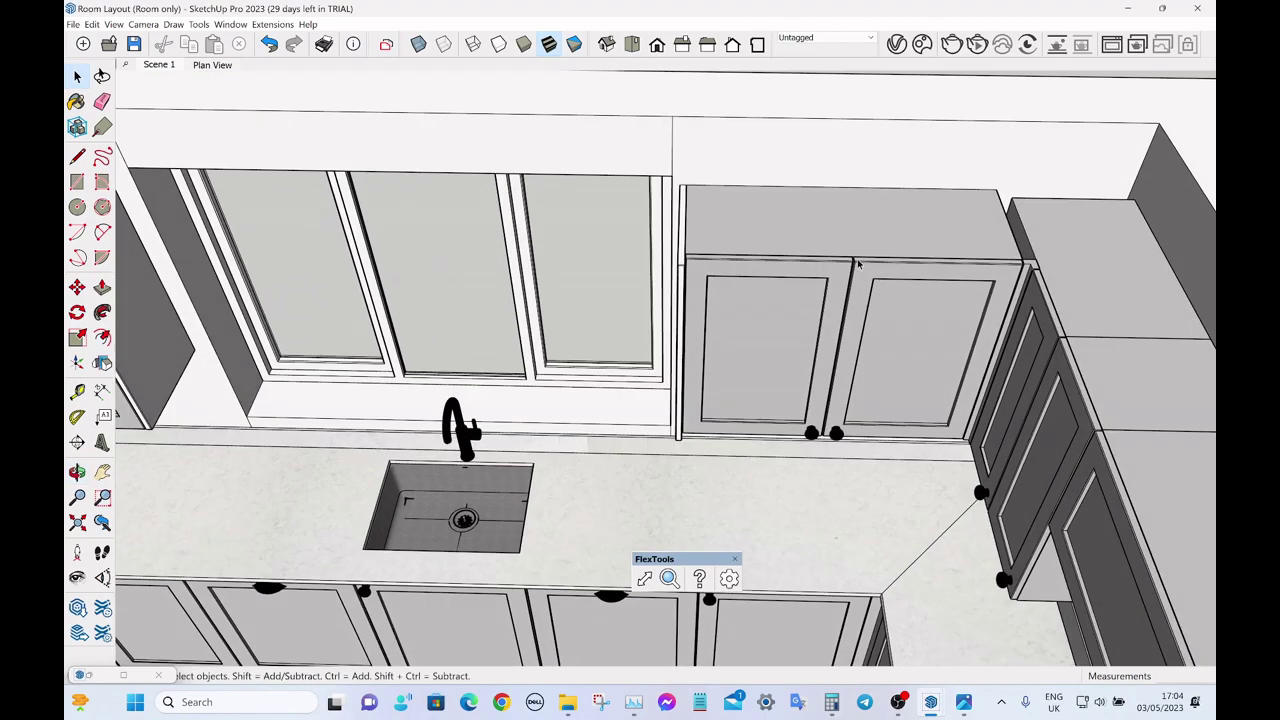
middle_drag(743, 318, 805, 192)
scroll(805, 192, down, 3)
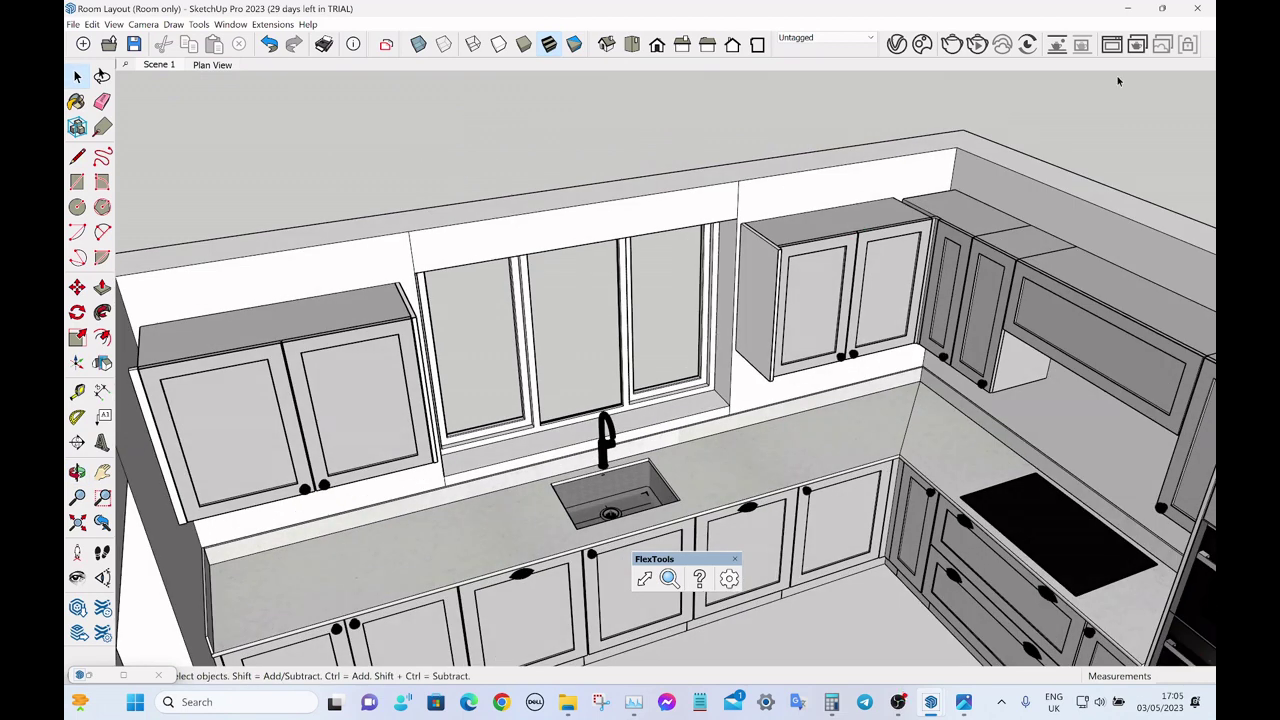
- Scale the hob-side wall cabinet's end panel to about 0.92 in depth so its front edge sits flush with the doors
middle_drag(1040, 262, 757, 372)
scroll(760, 368, up, 4)
click(732, 376)
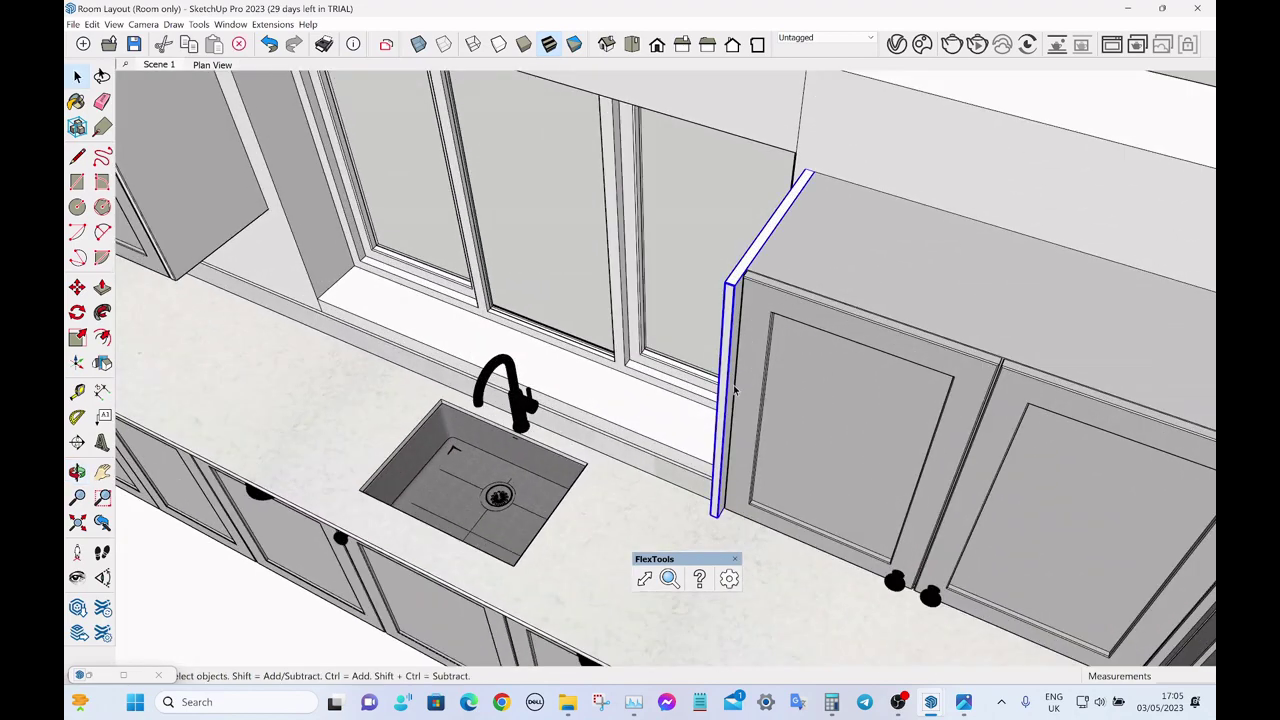
scroll(728, 390, up, 4)
key(s)
click(712, 437)
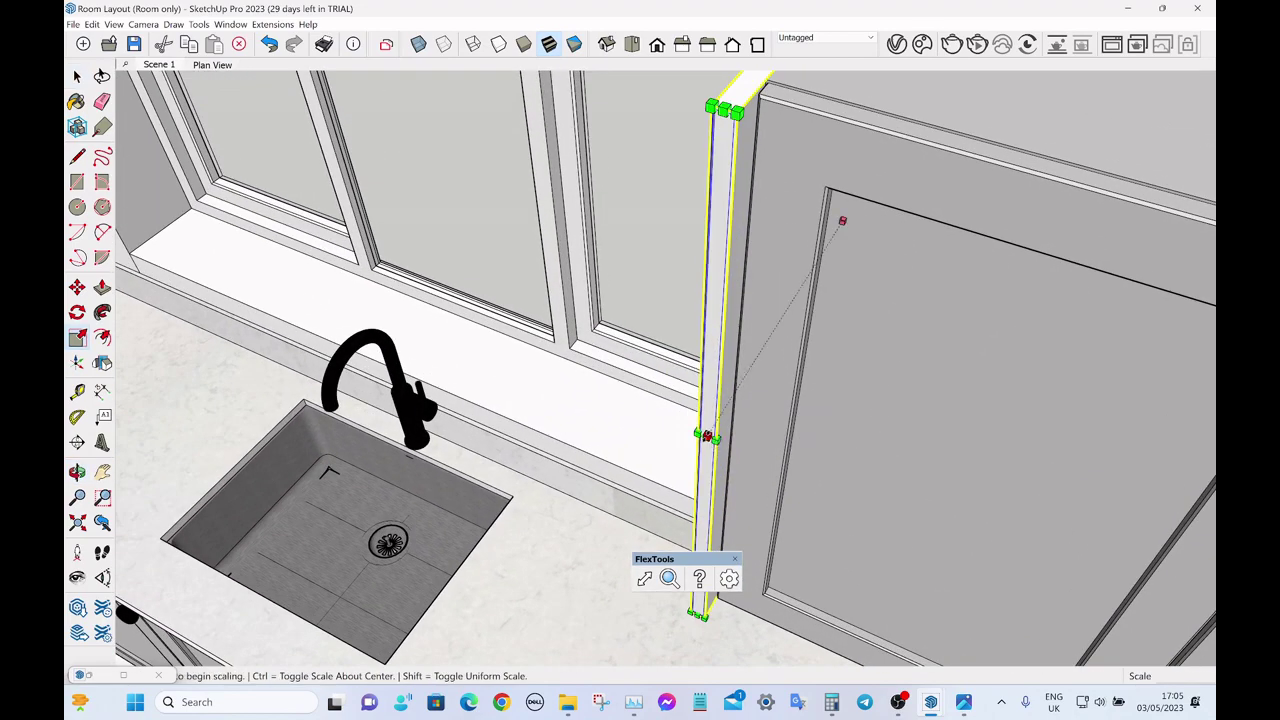
drag(759, 424, 881, 162)
drag(841, 204, 803, 198)
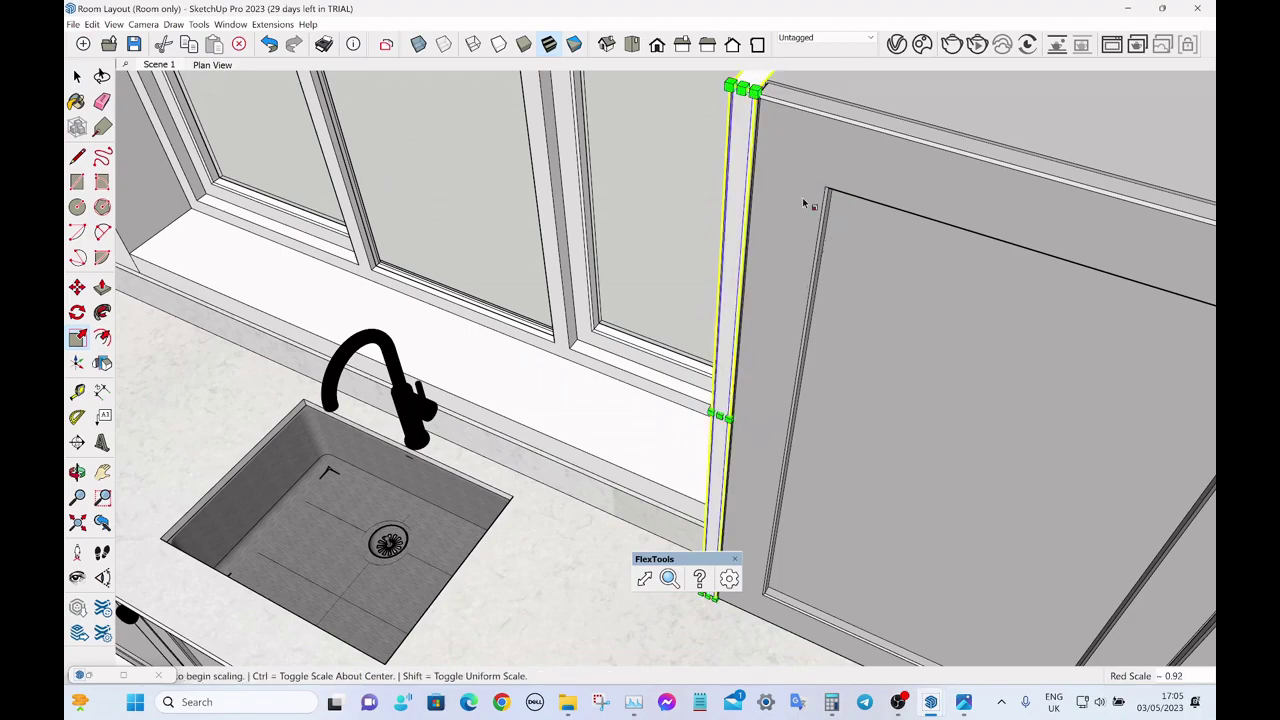
key(space)
- Hide the shortened end panel and place a guide about 50 mm inside the hob-side wall cabinet's window-side edge
middle_drag(803, 198, 1094, 340)
scroll(840, 296, down, 4)
middle_drag(581, 231, 783, 214)
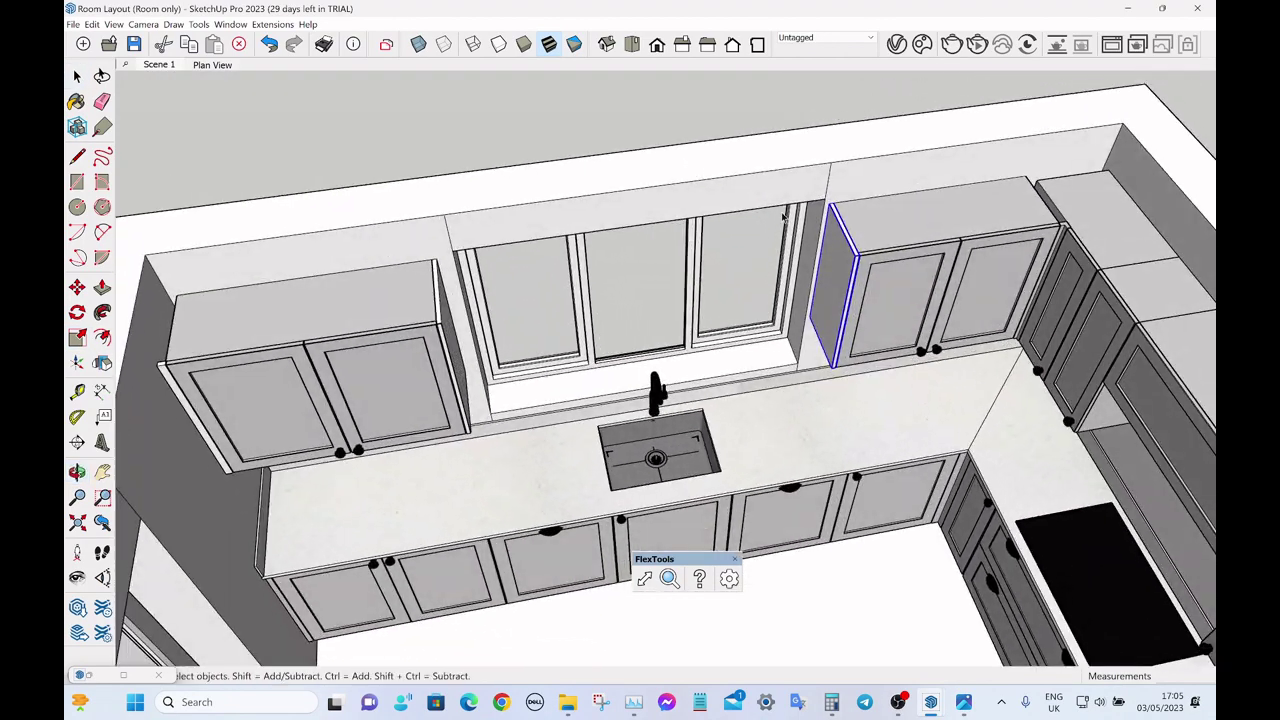
scroll(868, 208, up, 3)
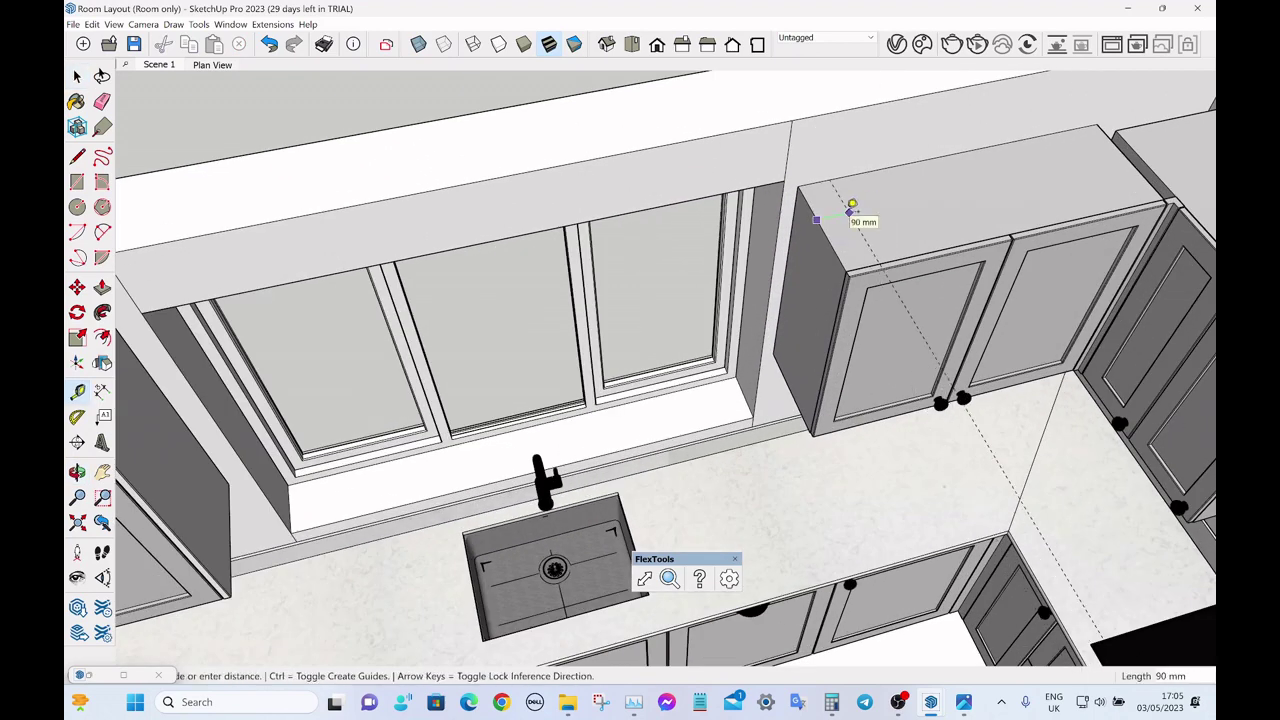
key(space)
scroll(923, 303, down, 1)
- Explode the hob-side wall cabinet and both of its doors to separate the knobs from them
right_click(926, 306)
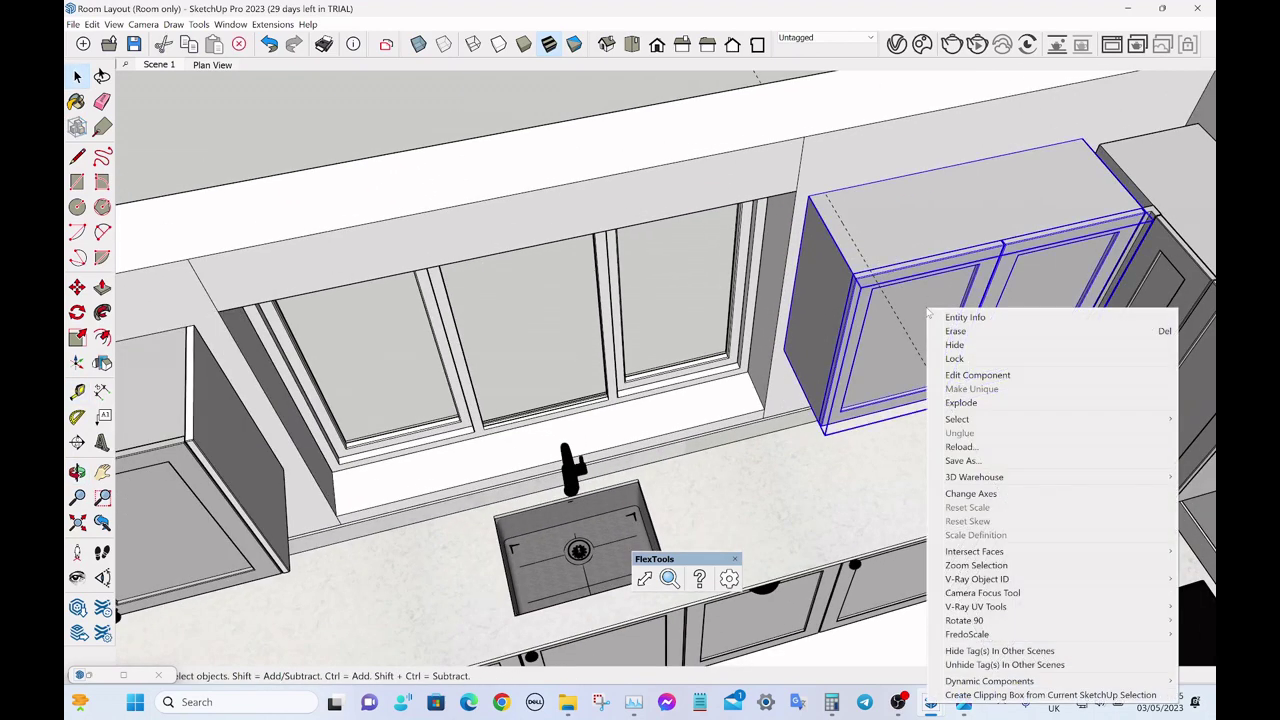
click(975, 404)
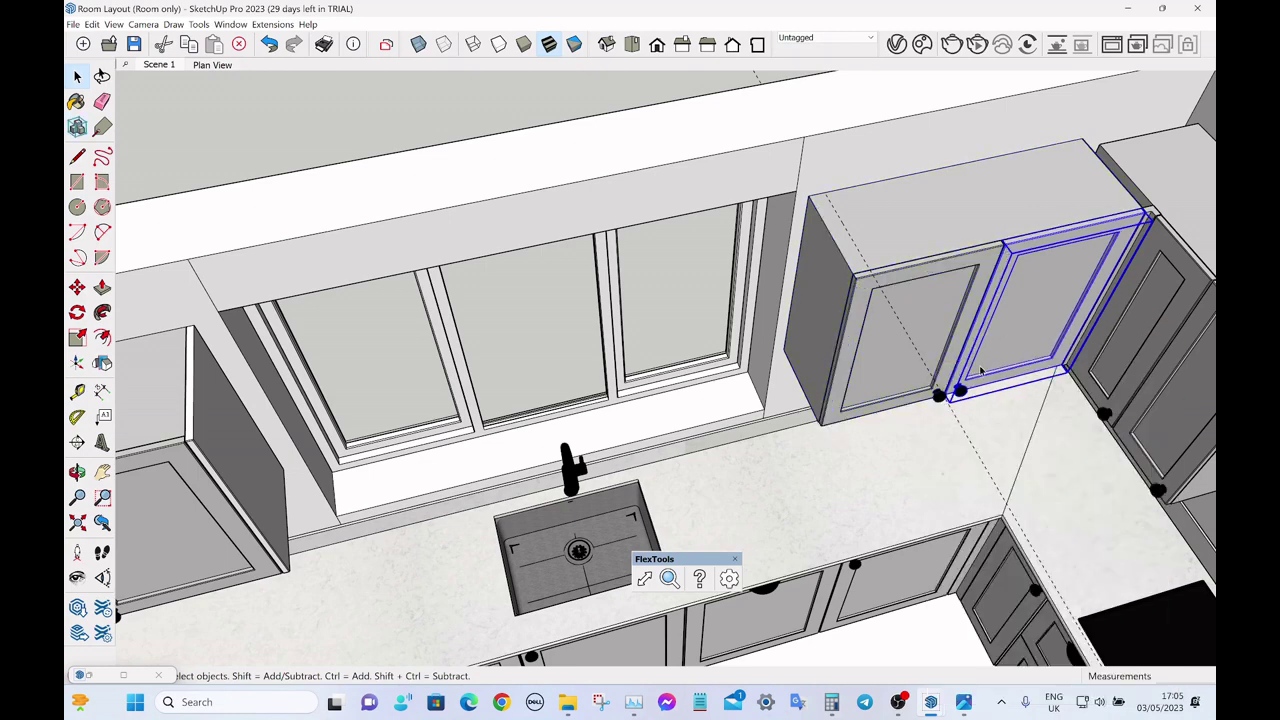
right_click(981, 371)
click(990, 429)
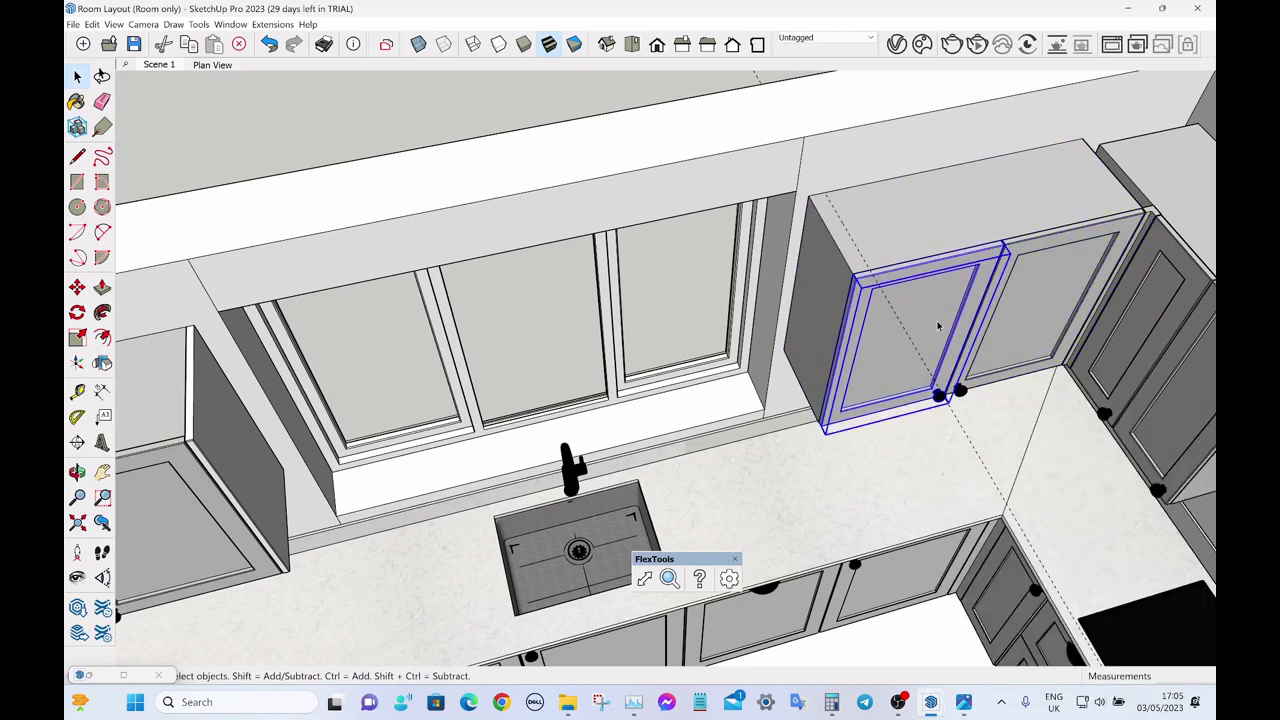
right_click(938, 325)
click(972, 410)
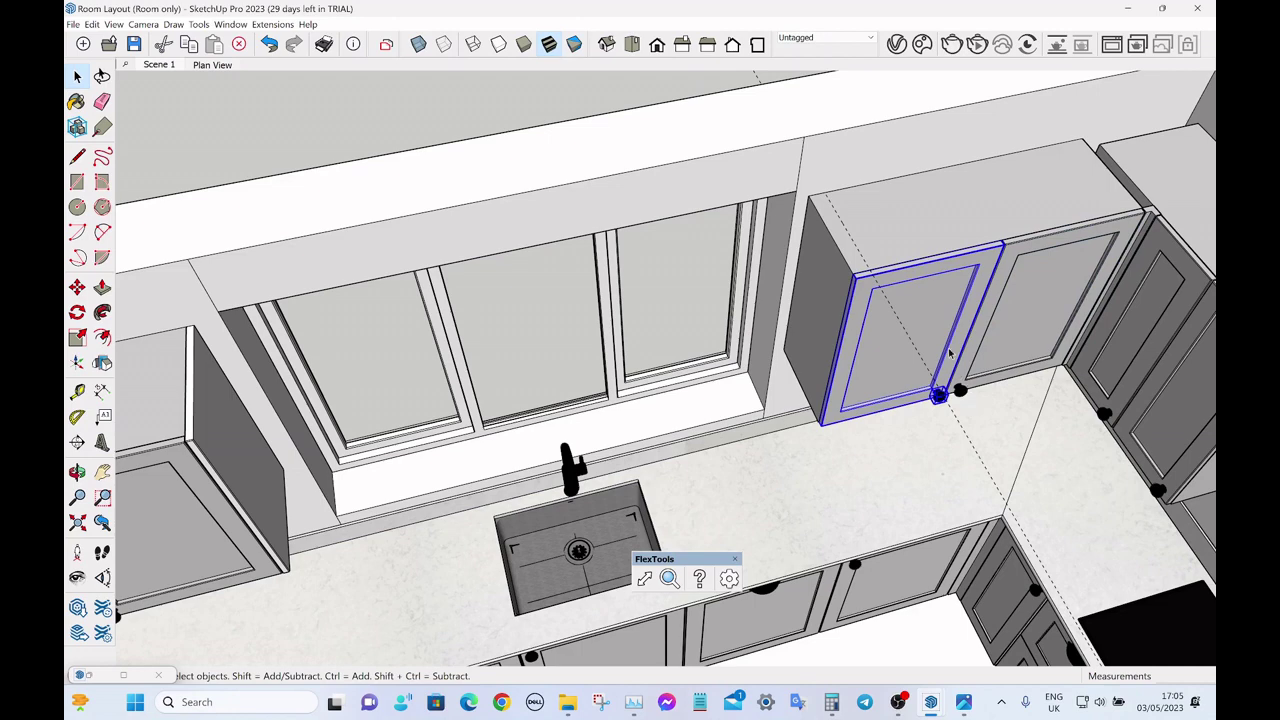
- Group the cabinet carcass and both door fronts together, leaving out the knobs
shift+click(1036, 316)
right_click(947, 194)
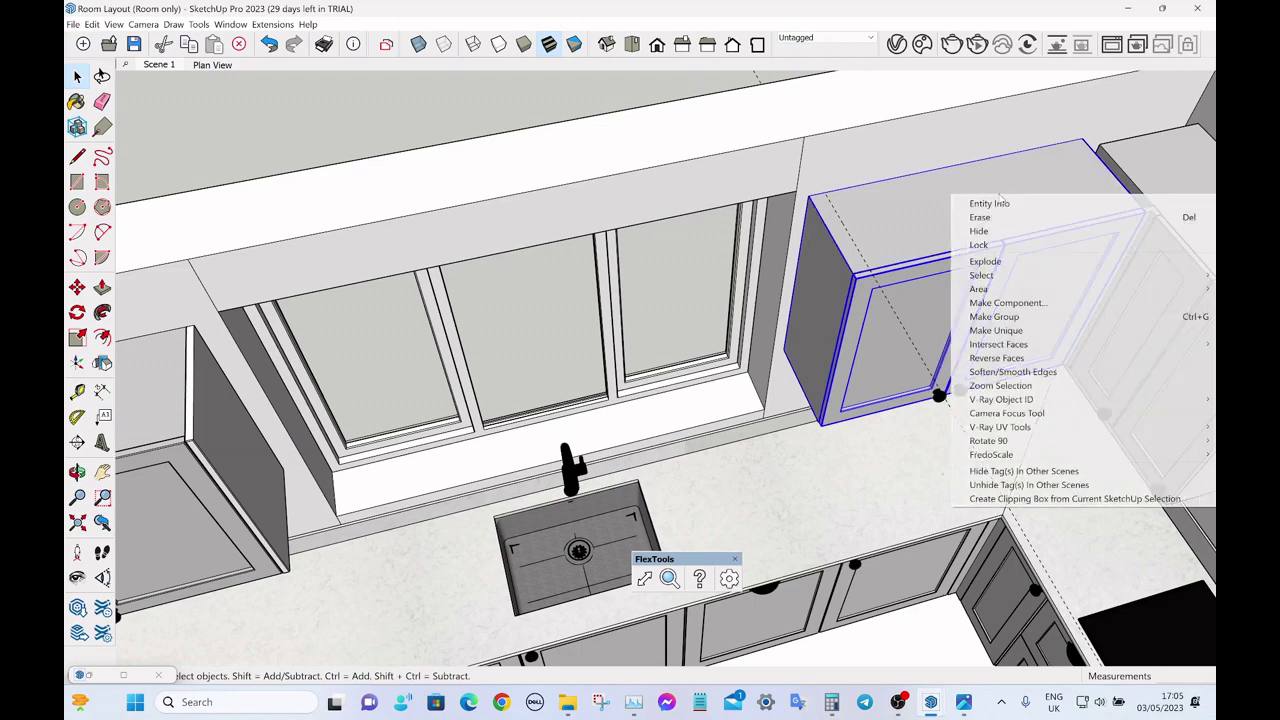
click(1000, 314)
- Scale the grouped cabinet's width to about 0.94, bringing its window-side end to the guide
key(s)
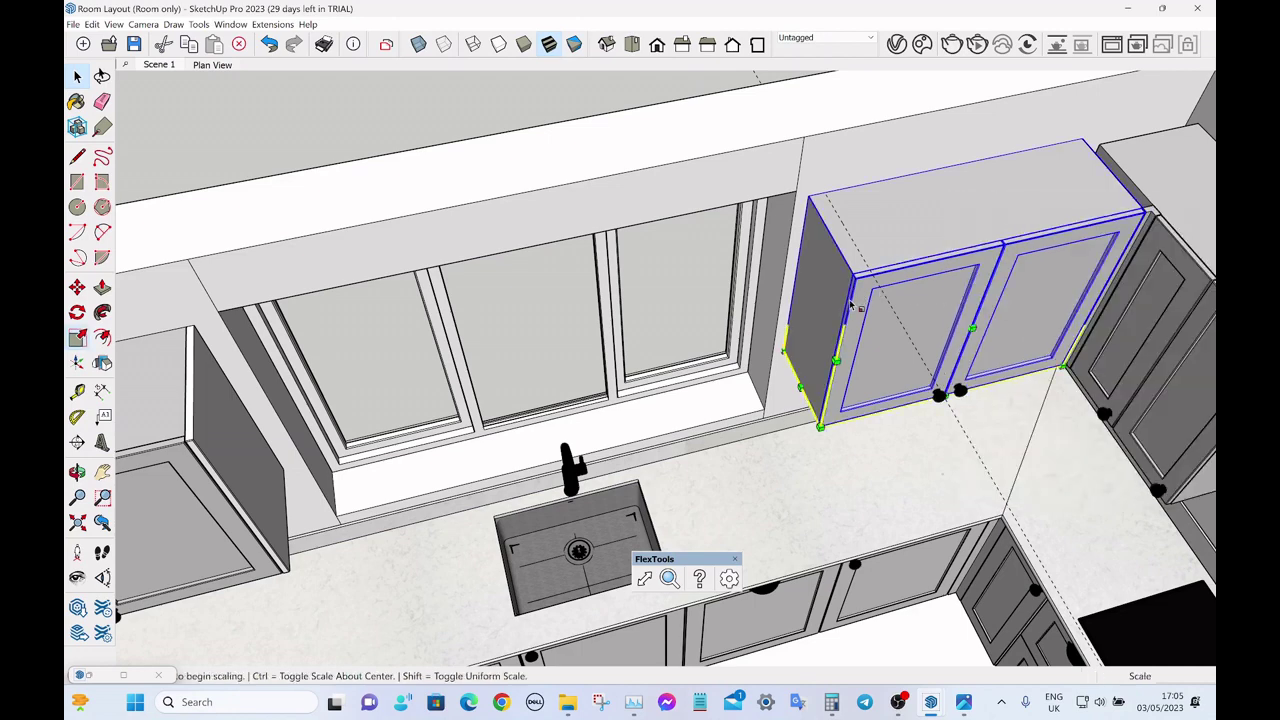
click(814, 318)
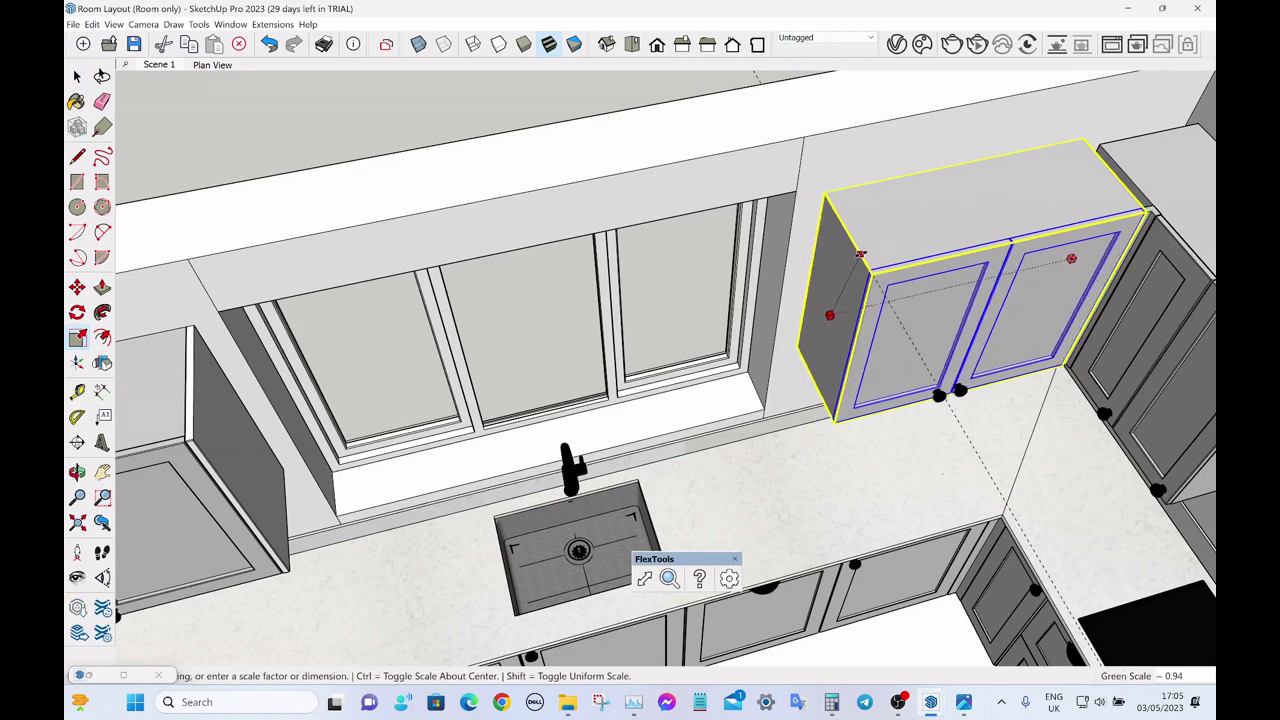
click(832, 307)
key(space)
middle_drag(800, 268, 914, 285)
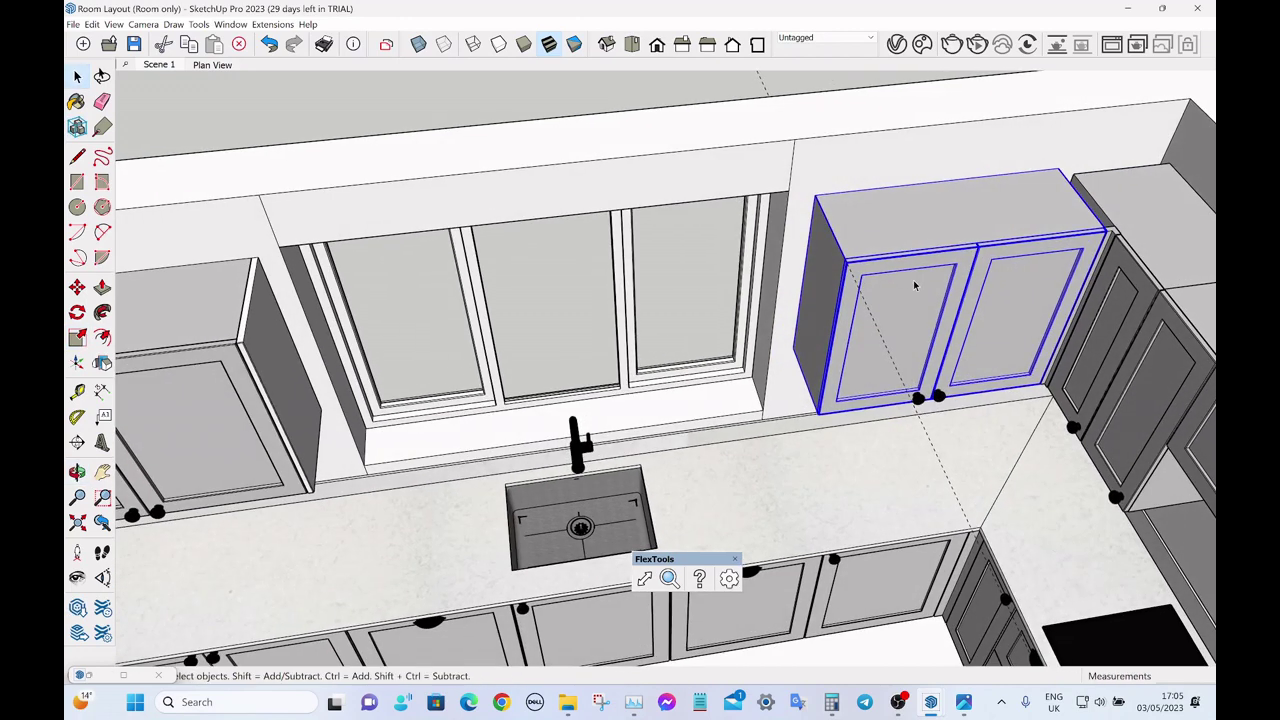
- Move both cabinet knobs sideways away from the window so they line up with the narrowed doors
scroll(940, 392, up, 5)
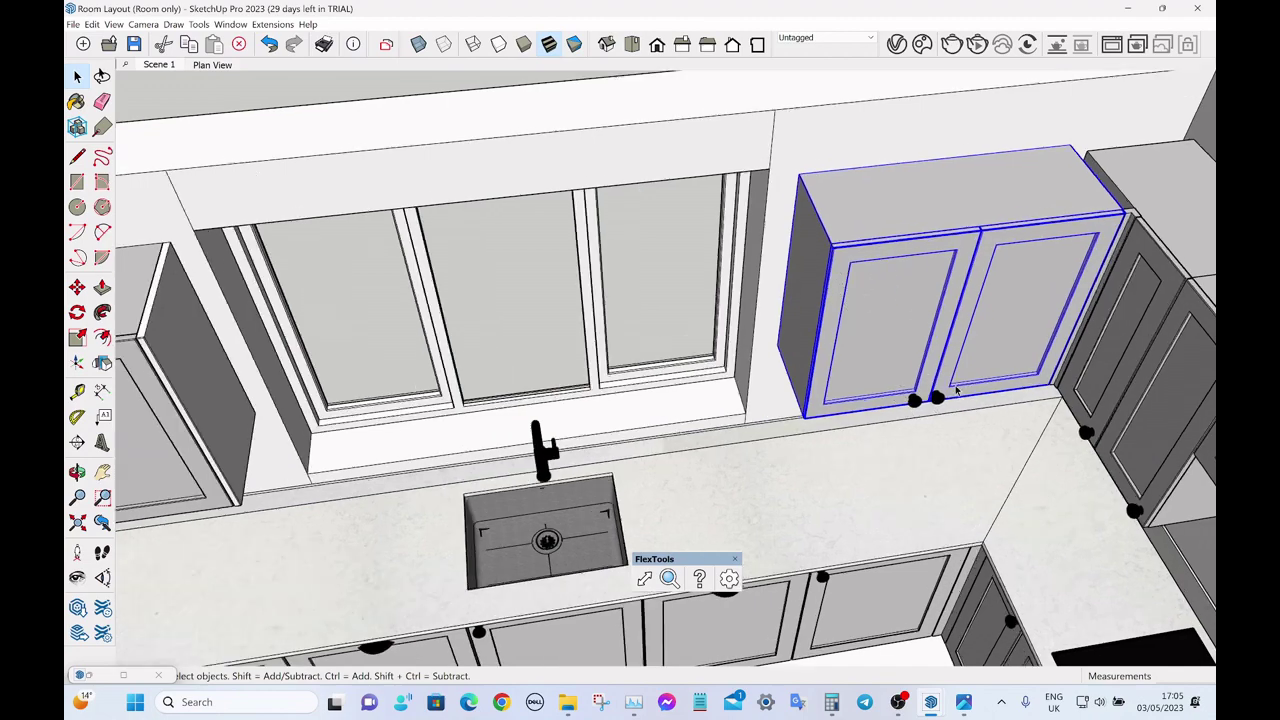
click(928, 402)
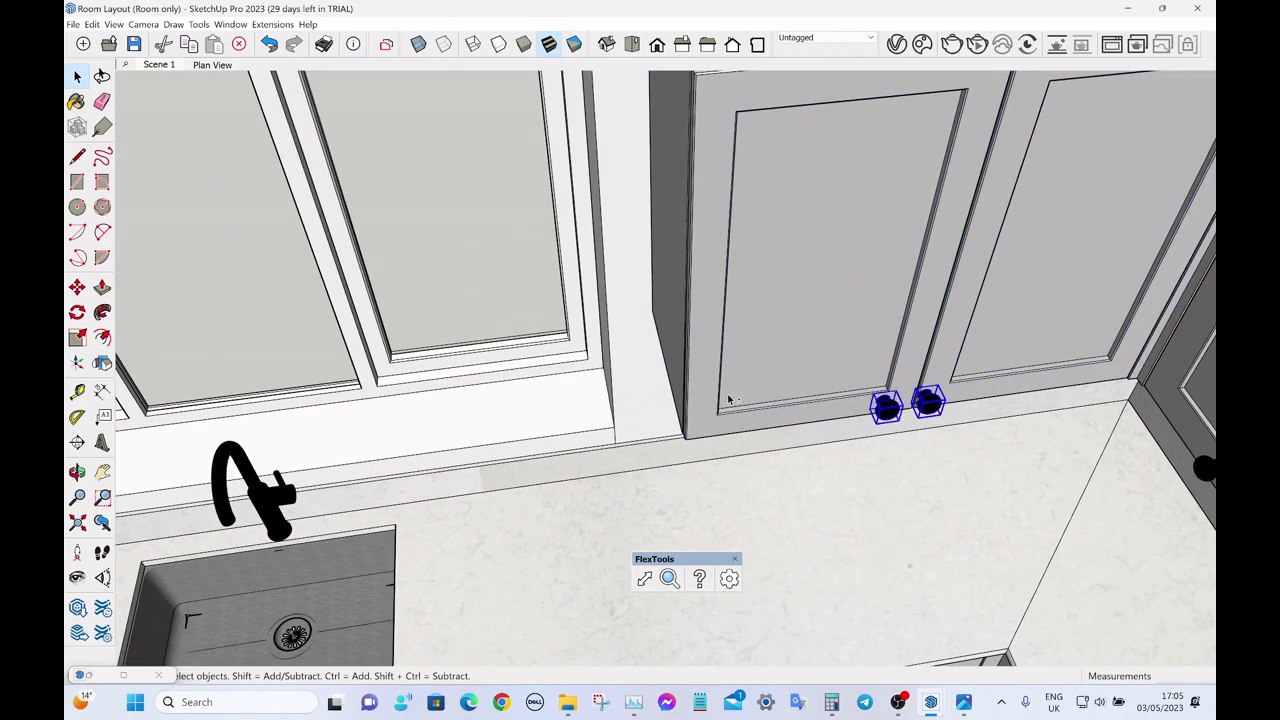
scroll(728, 399, down, 2)
scroll(911, 381, up, 5)
key(m)
click(908, 349)
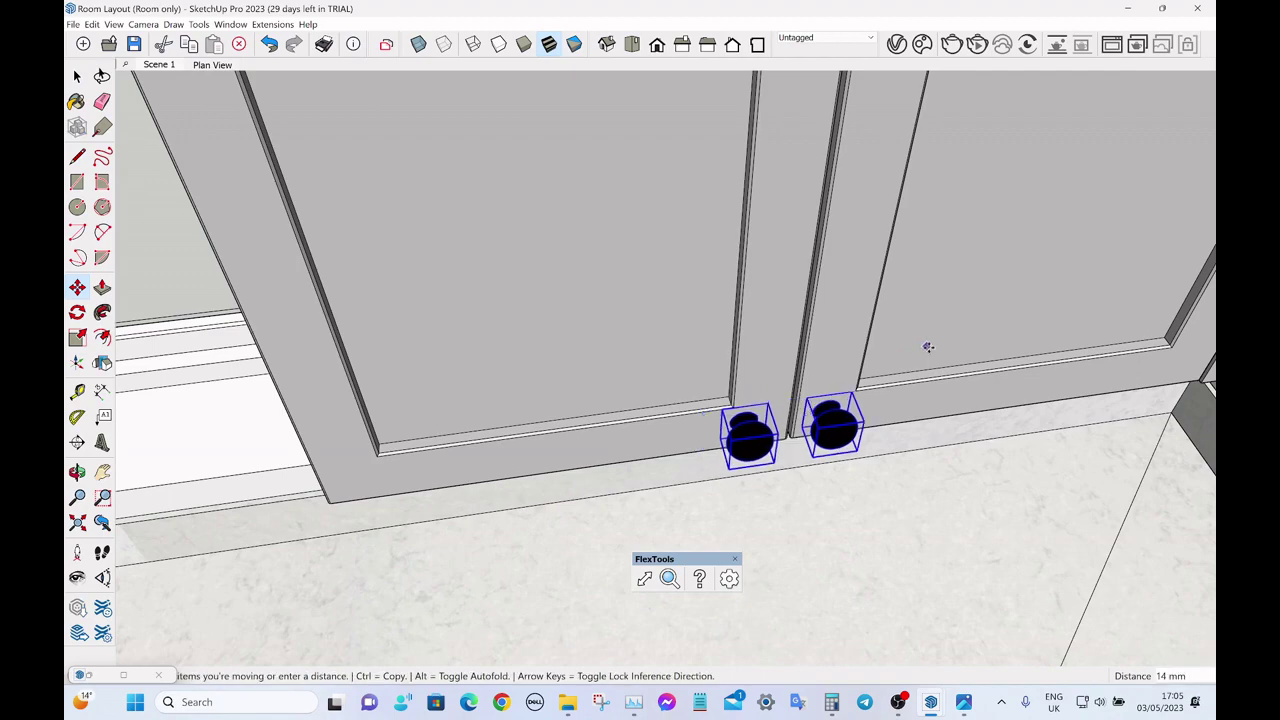
click(933, 347)
key(space)
- Group the narrowed wall cabinet together with its two knobs
scroll(929, 352, down, 8)
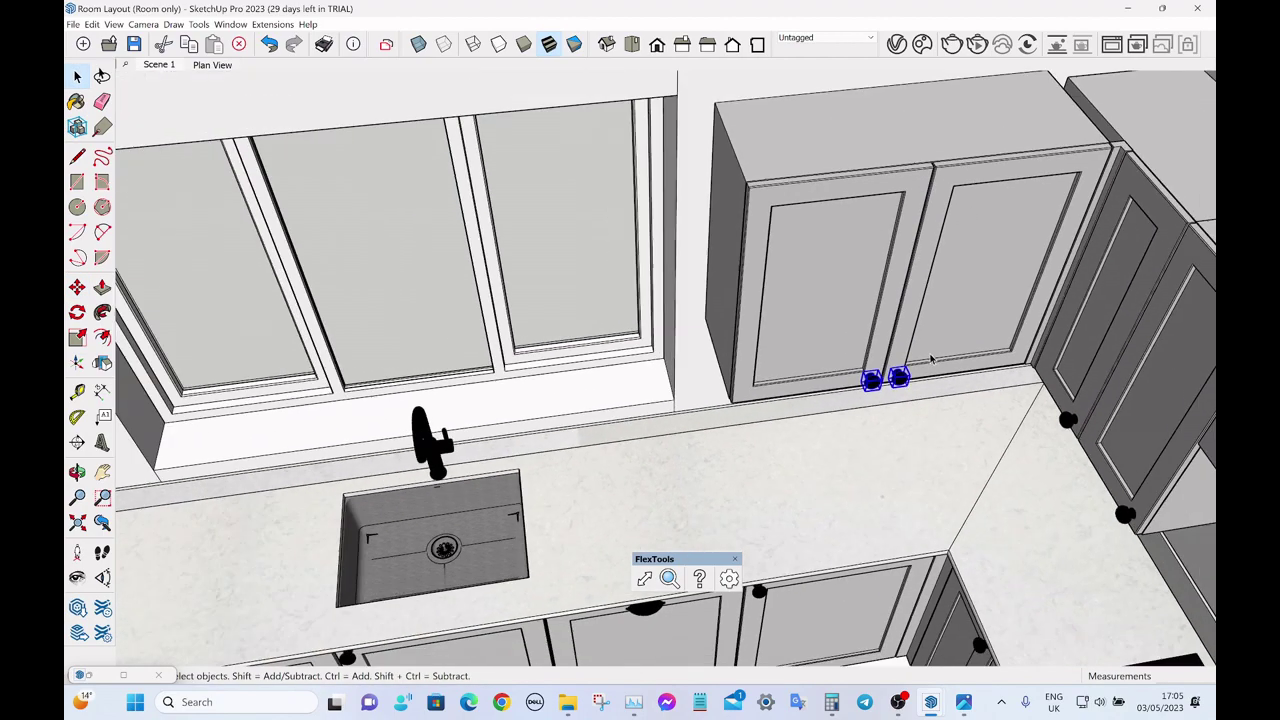
click(929, 299)
right_click(869, 285)
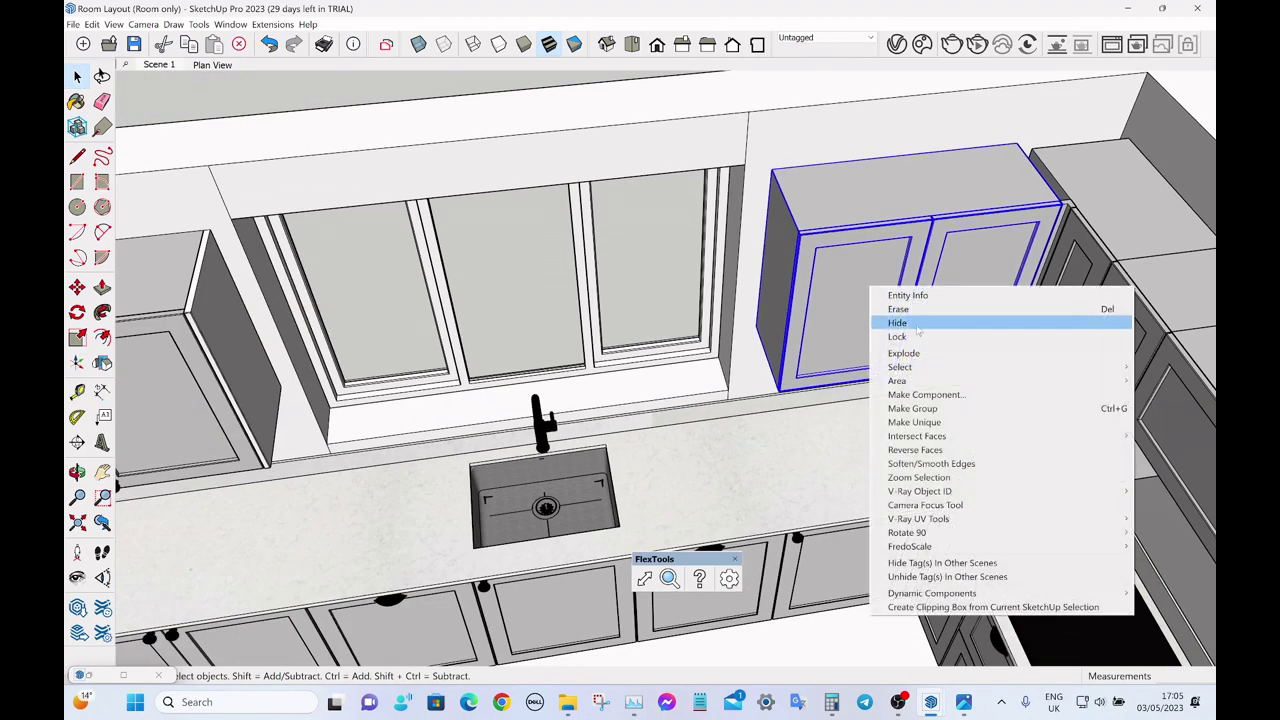
click(928, 408)
- Unhide the end panel and move it 50 mm against the narrowed cabinet's window-side end
middle_drag(790, 368, 817, 358)
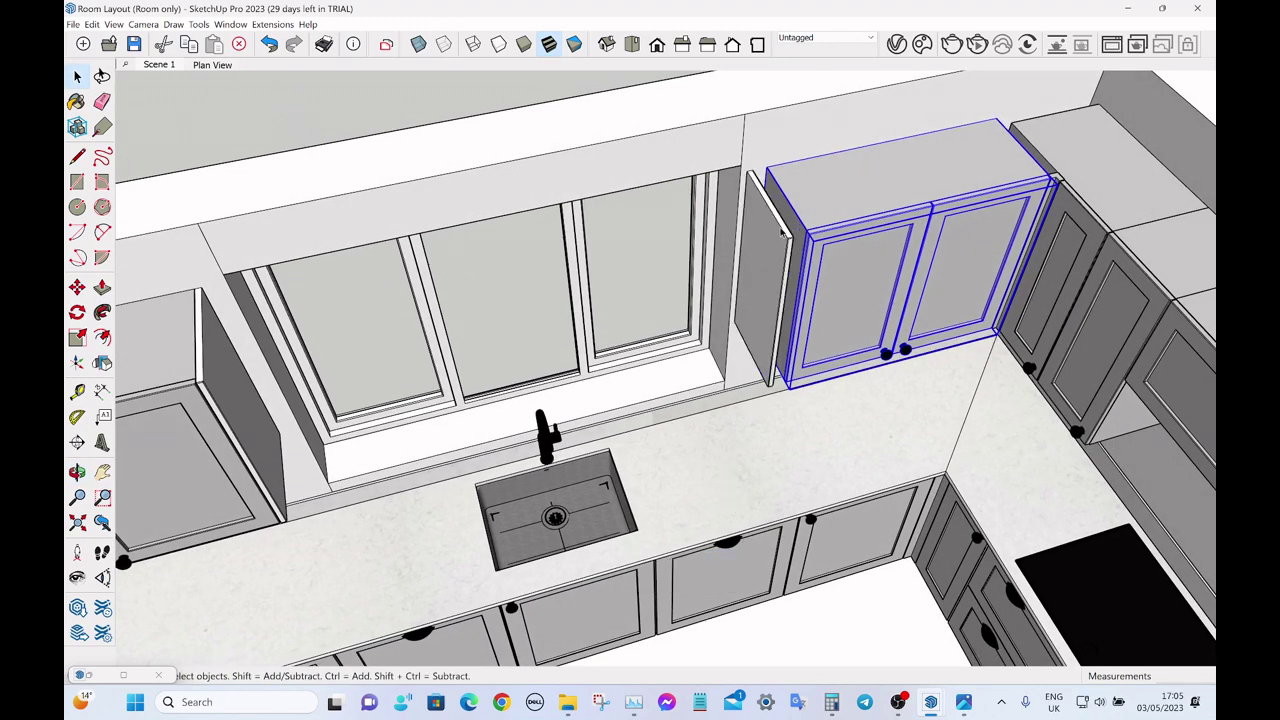
click(782, 232)
scroll(782, 232, up, 10)
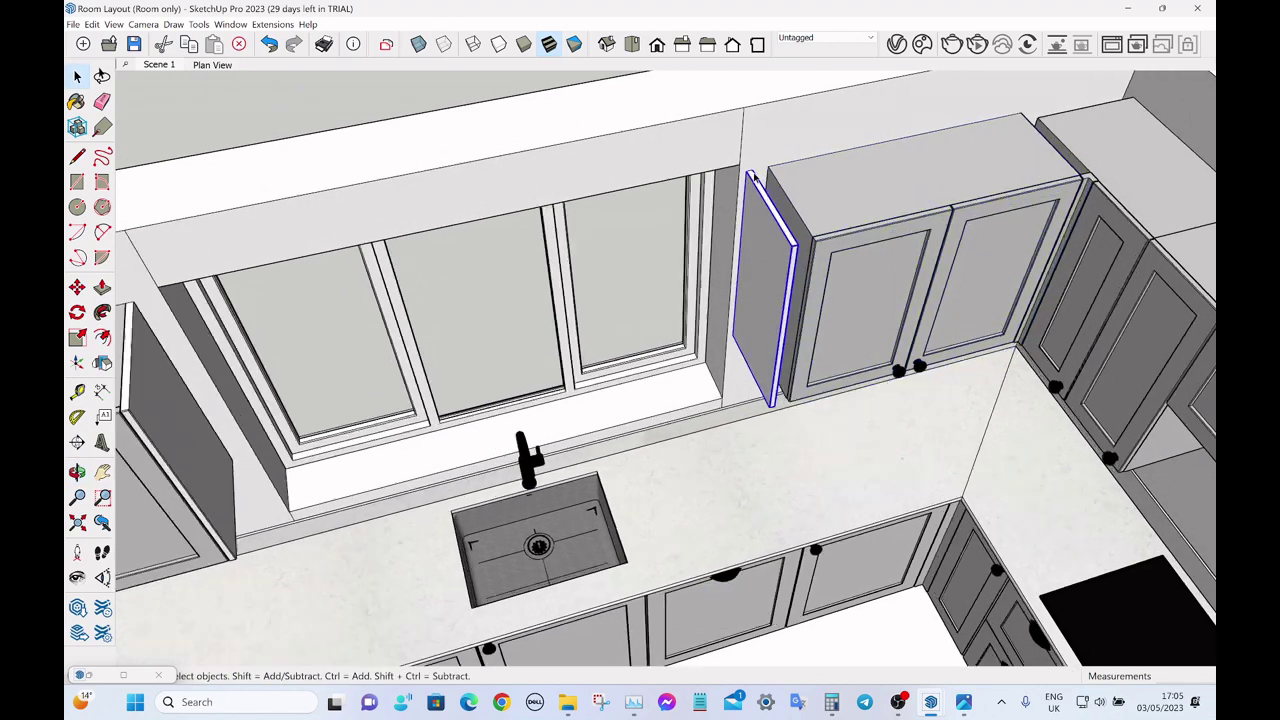
key(m)
click(751, 171)
click(797, 161)
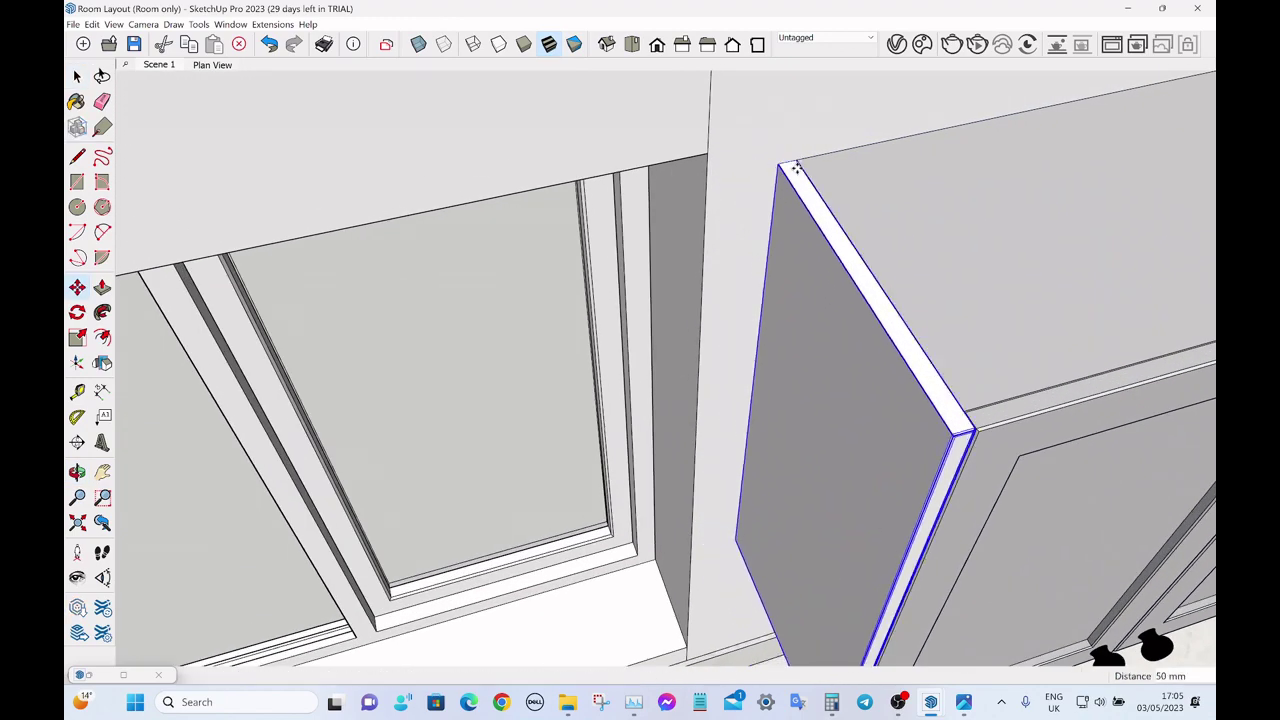
key(space)
- Review the whole kitchen layout and the wall cabinets beside the window from farther back
scroll(803, 203, down, 10)
middle_drag(803, 226, 708, 187)
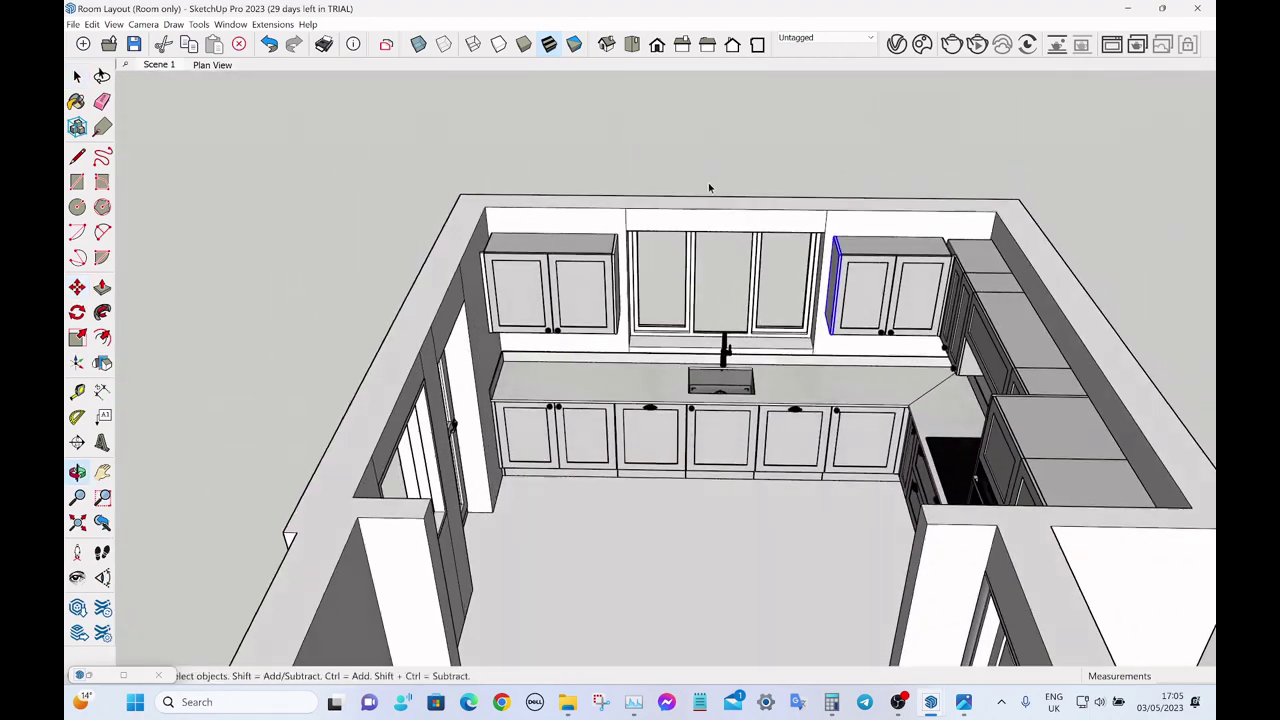
middle_drag(710, 326, 736, 220)
scroll(744, 254, up, 3)
scroll(736, 221, down, 3)
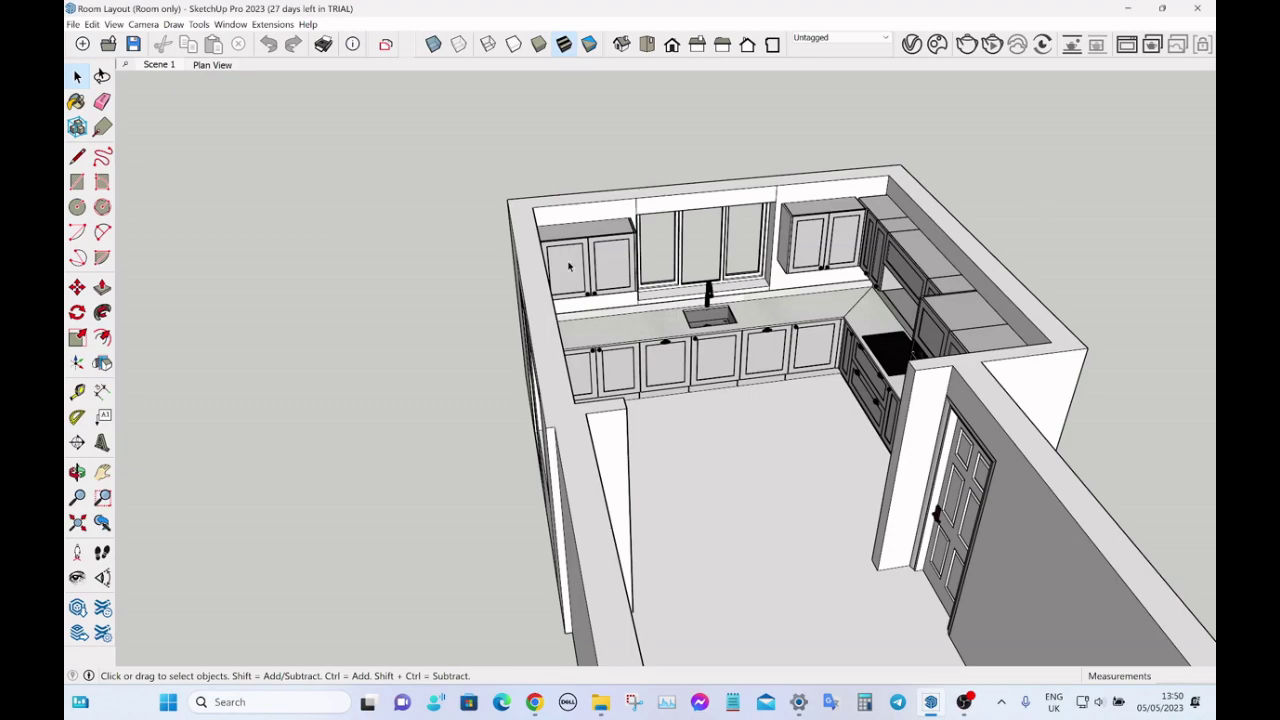
middle_drag(676, 237, 658, 178)
scroll(883, 246, down, 2)
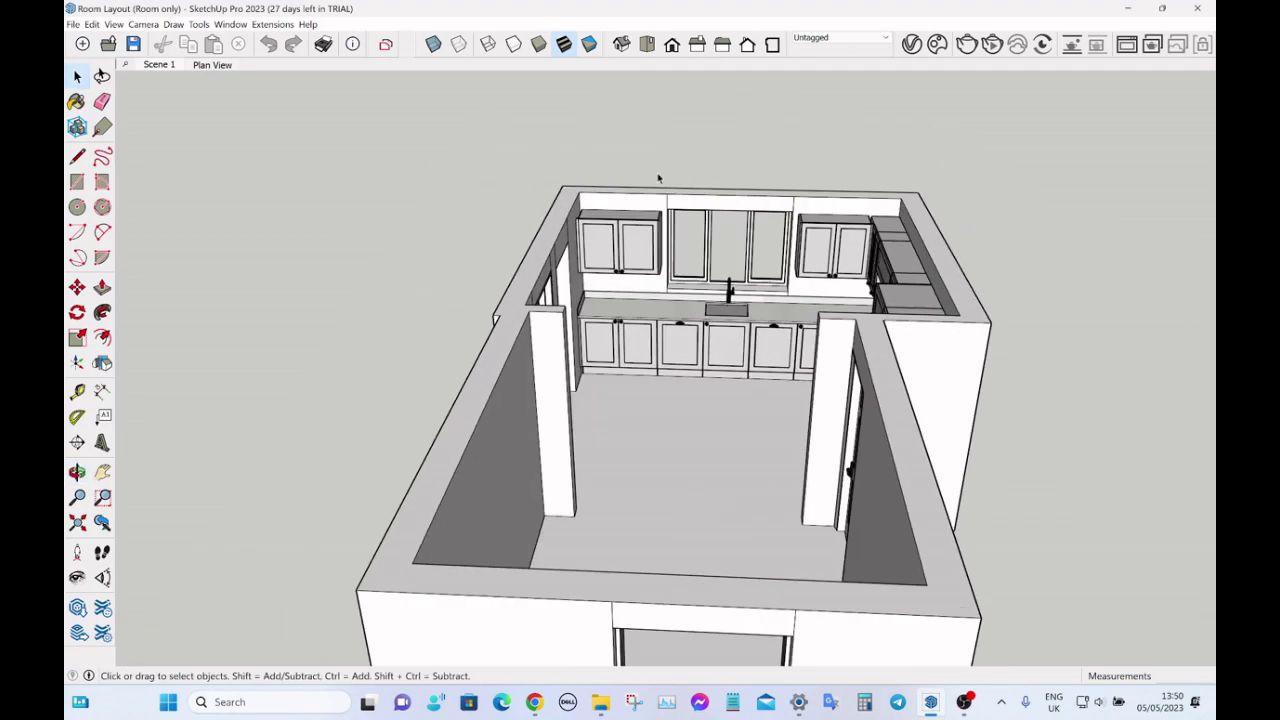
- Enable MAJ FollowMe and start a Normal path with length and height scale 1.0, choosing another face profile
right_click(471, 45)
click(538, 357)
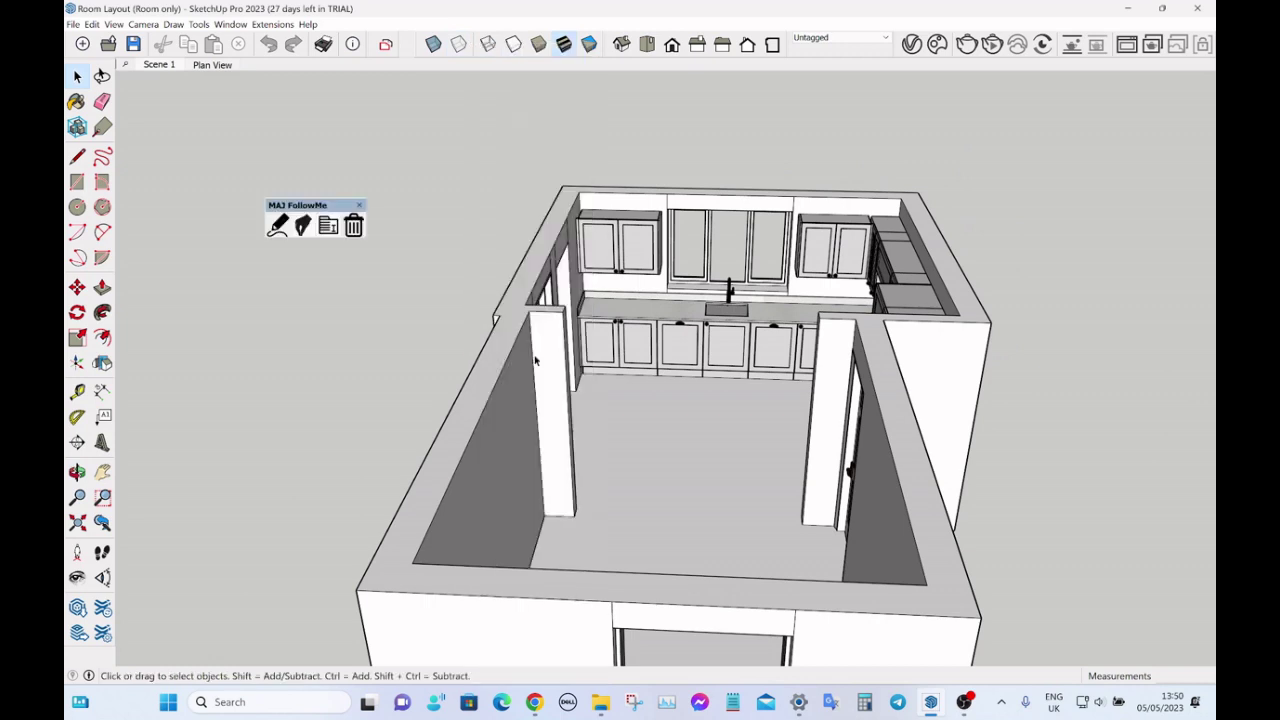
click(283, 228)
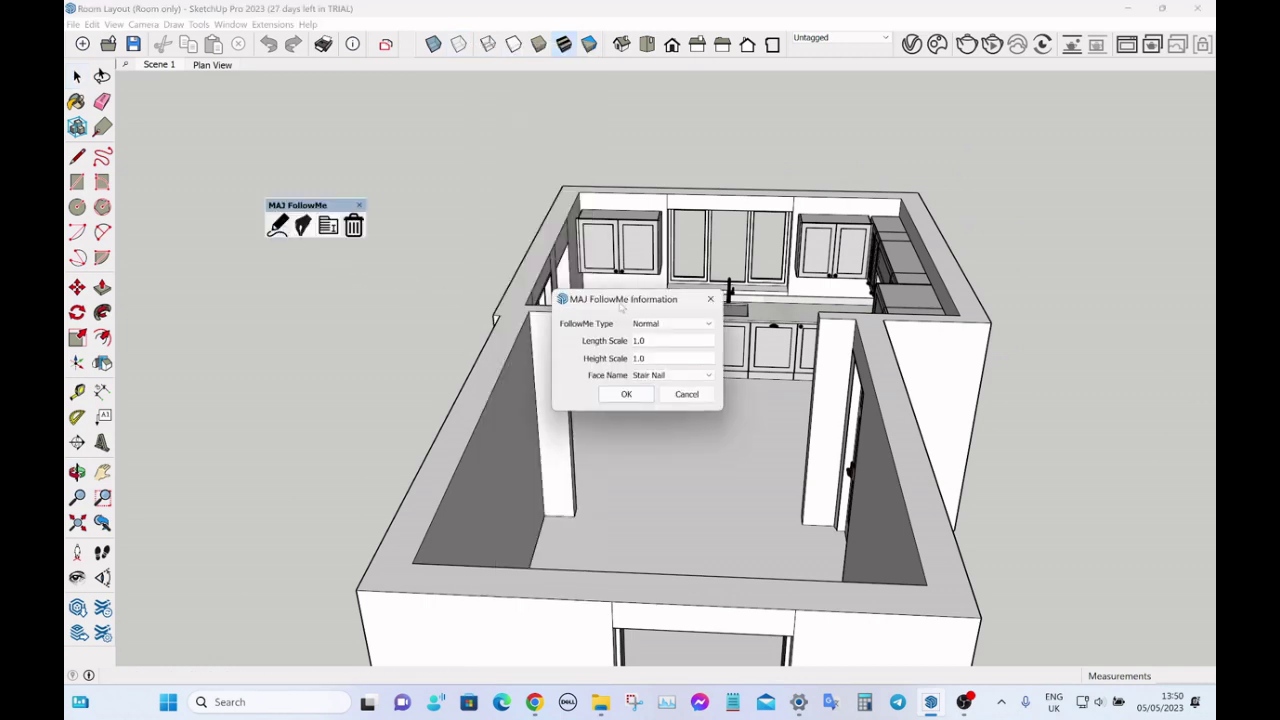
click(672, 376)
click(674, 446)
click(634, 396)
- Draw the cornice along the front and window-side end of the wall cabinet nearest the glazed door, finishing at the wall
scroll(560, 215, up, 6)
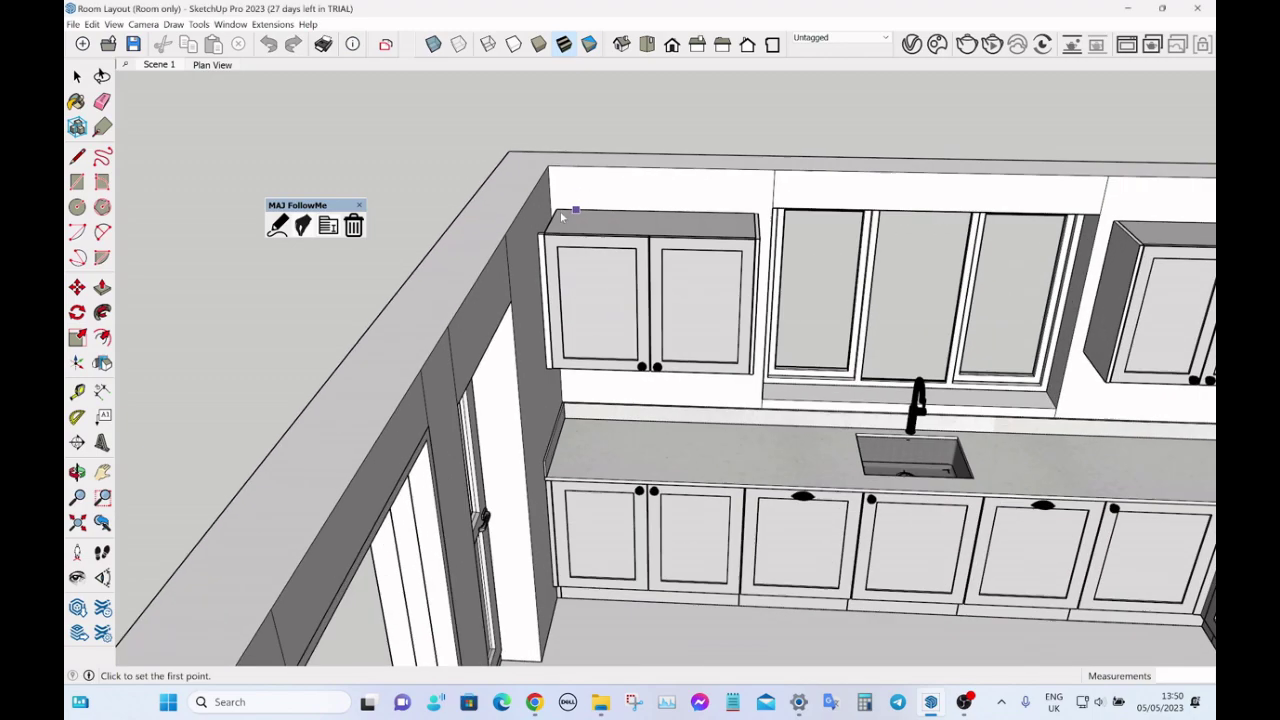
scroll(542, 226, up, 4)
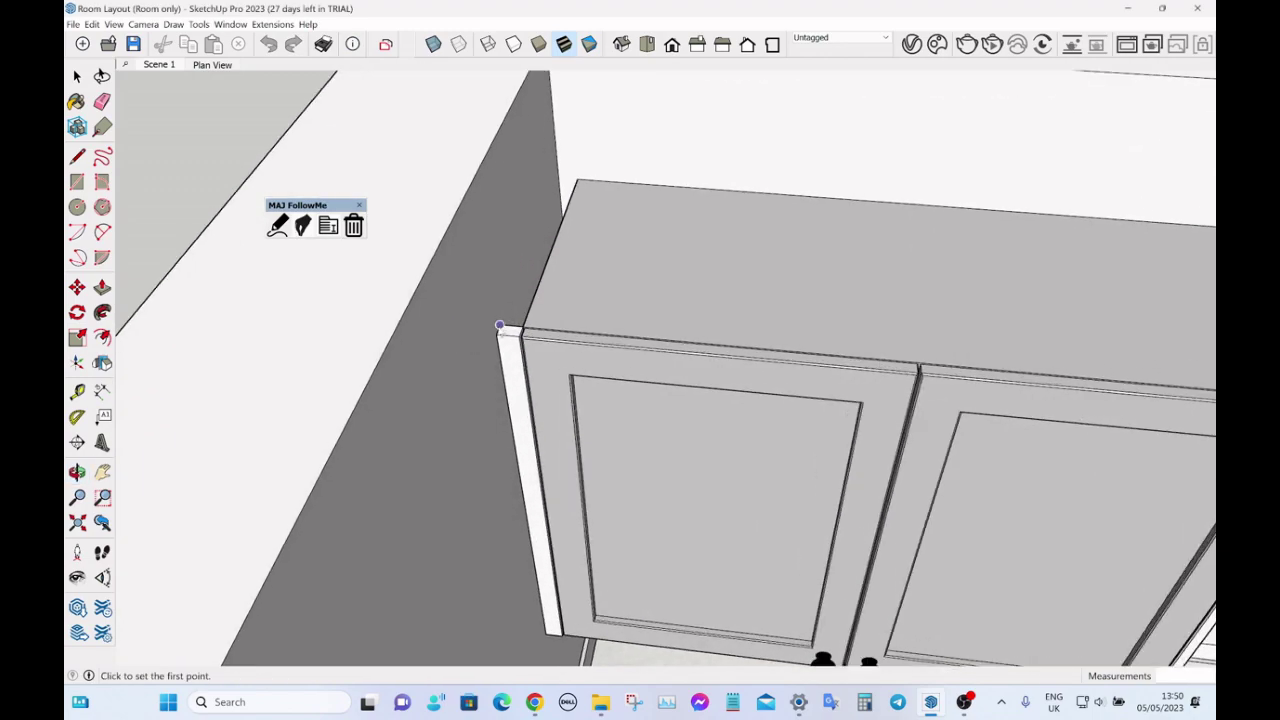
click(500, 326)
scroll(505, 318, down, 3)
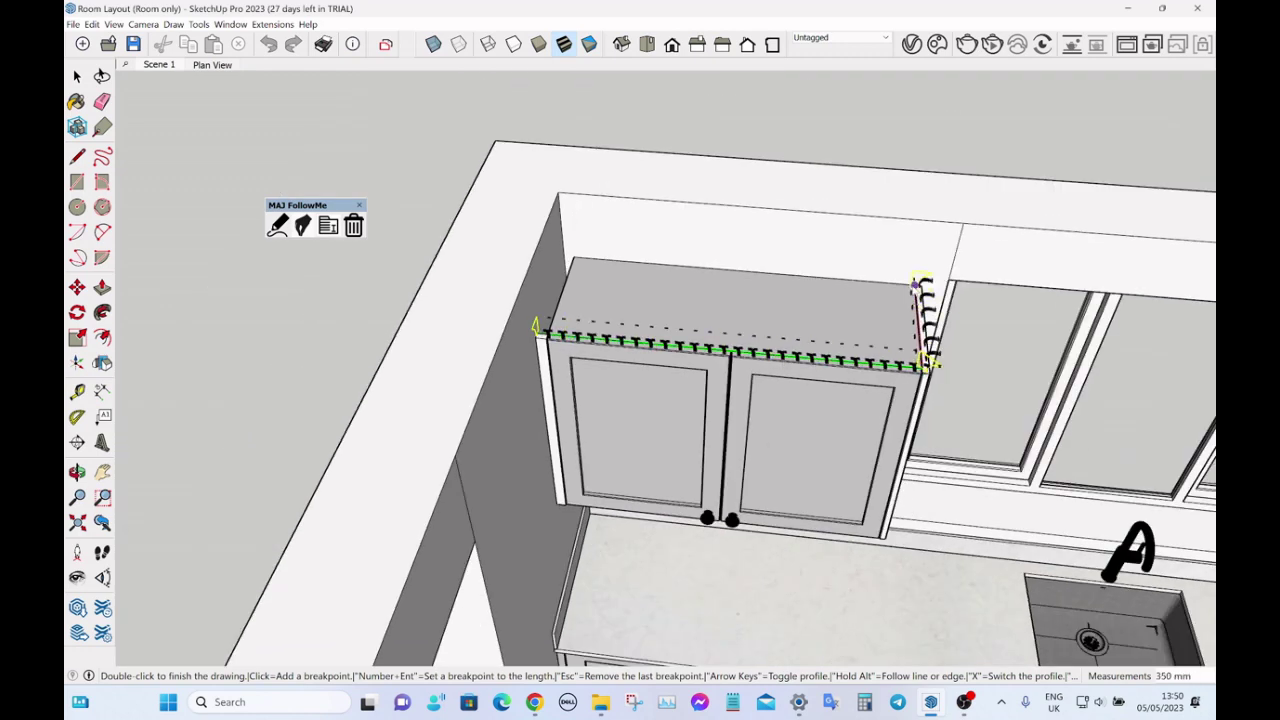
double_click(914, 286)
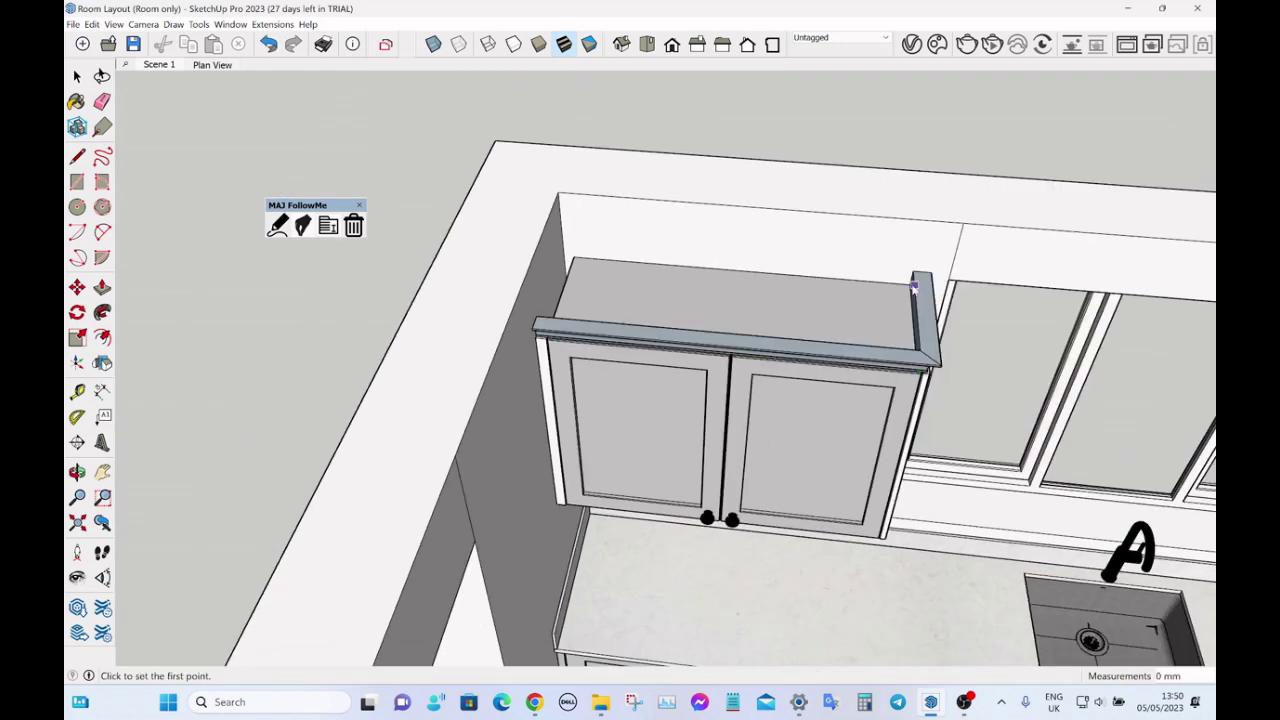
key(space)
- Examine the profile, mitred corner and ends of the cornice on the wall cabinet nearest the glazed door
middle_drag(914, 296, 832, 304)
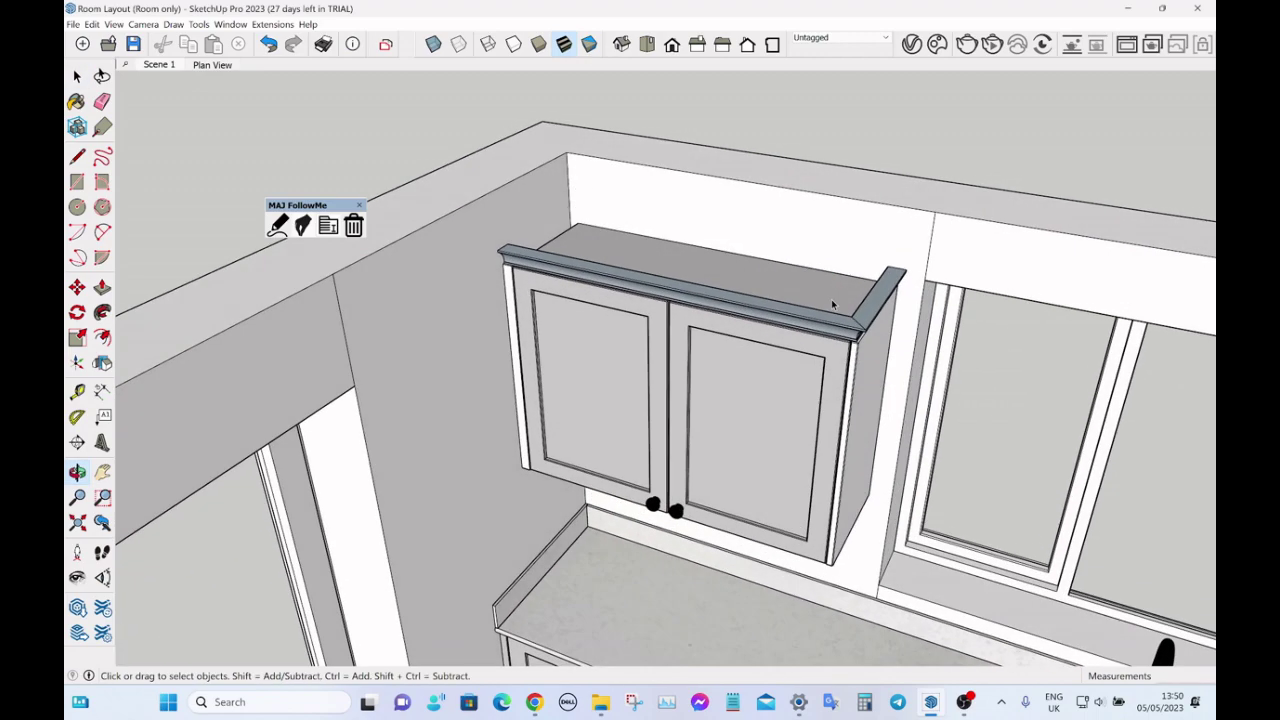
scroll(878, 301, up, 3)
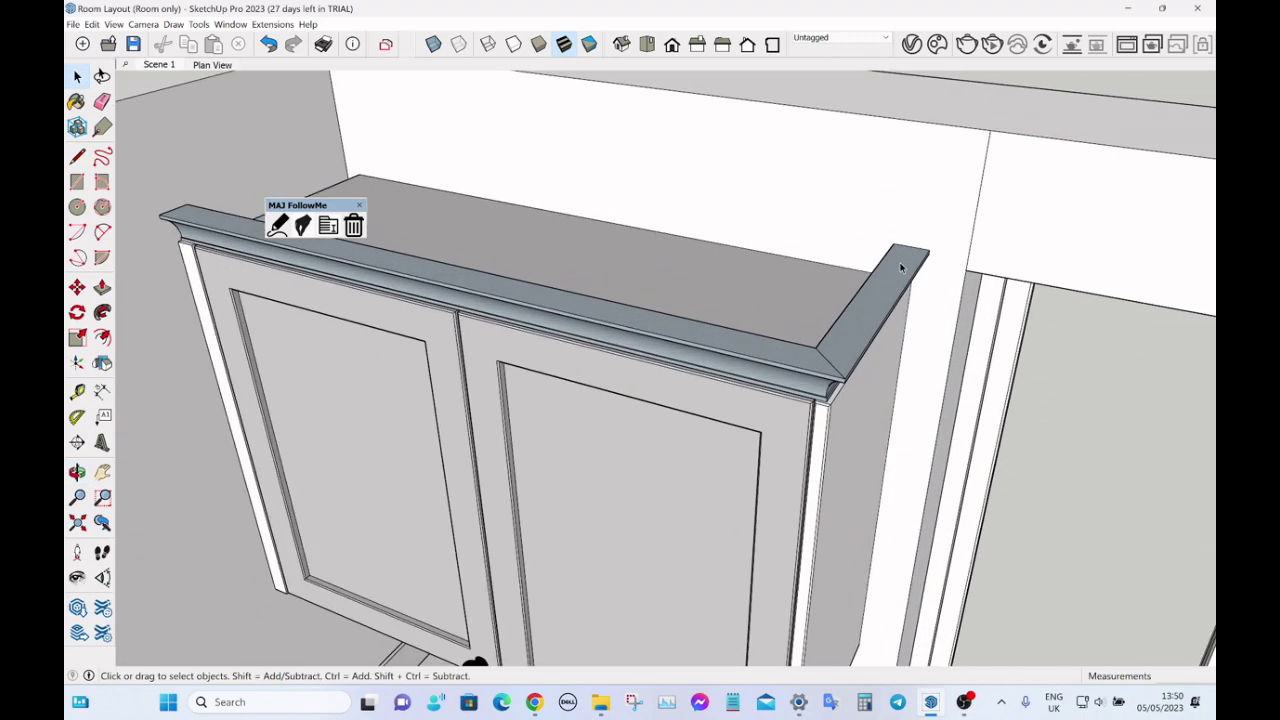
middle_drag(917, 263, 863, 400)
scroll(789, 363, down, 3)
scroll(517, 249, up, 4)
middle_drag(517, 249, 448, 92)
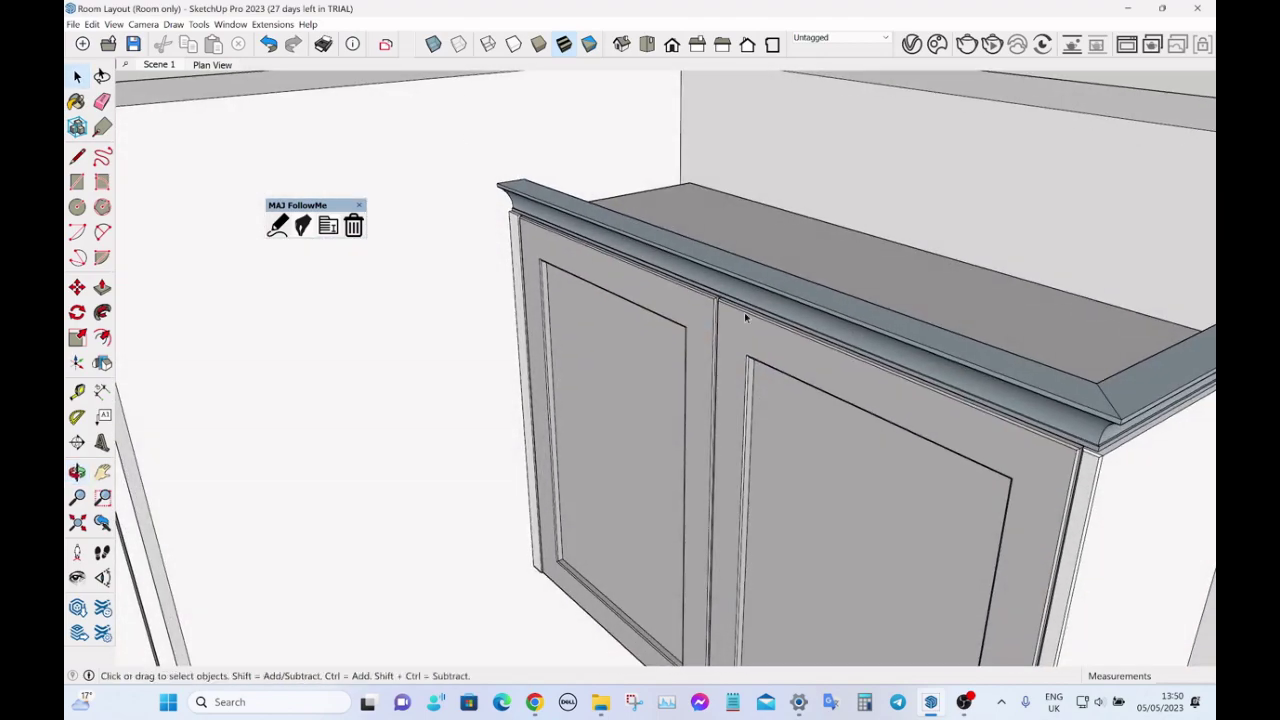
middle_drag(744, 312, 700, 323)
scroll(700, 323, down, 6)
scroll(484, 322, down, 2)
middle_drag(484, 322, 368, 270)
- Start a Normal Cornice1 path at scale 1.0 and trace the end and front of the window's other wall cabinet to the inner corner
click(281, 222)
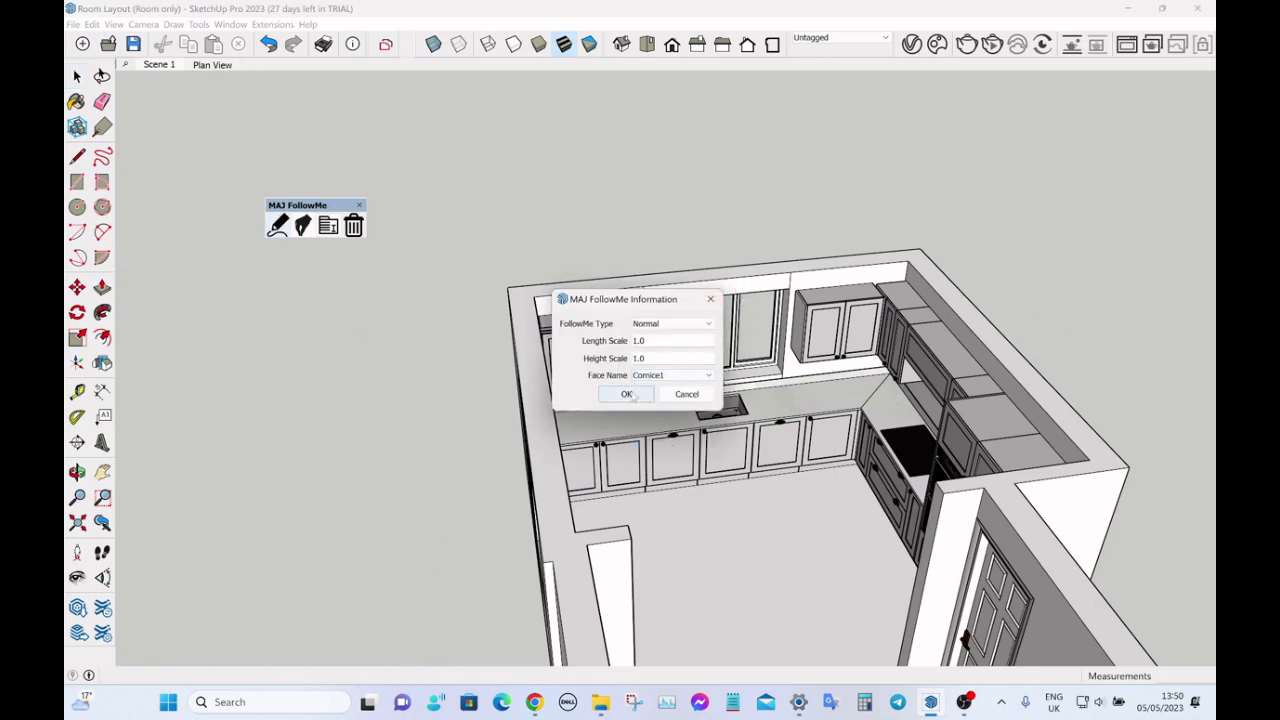
click(627, 394)
scroll(709, 242, up, 10)
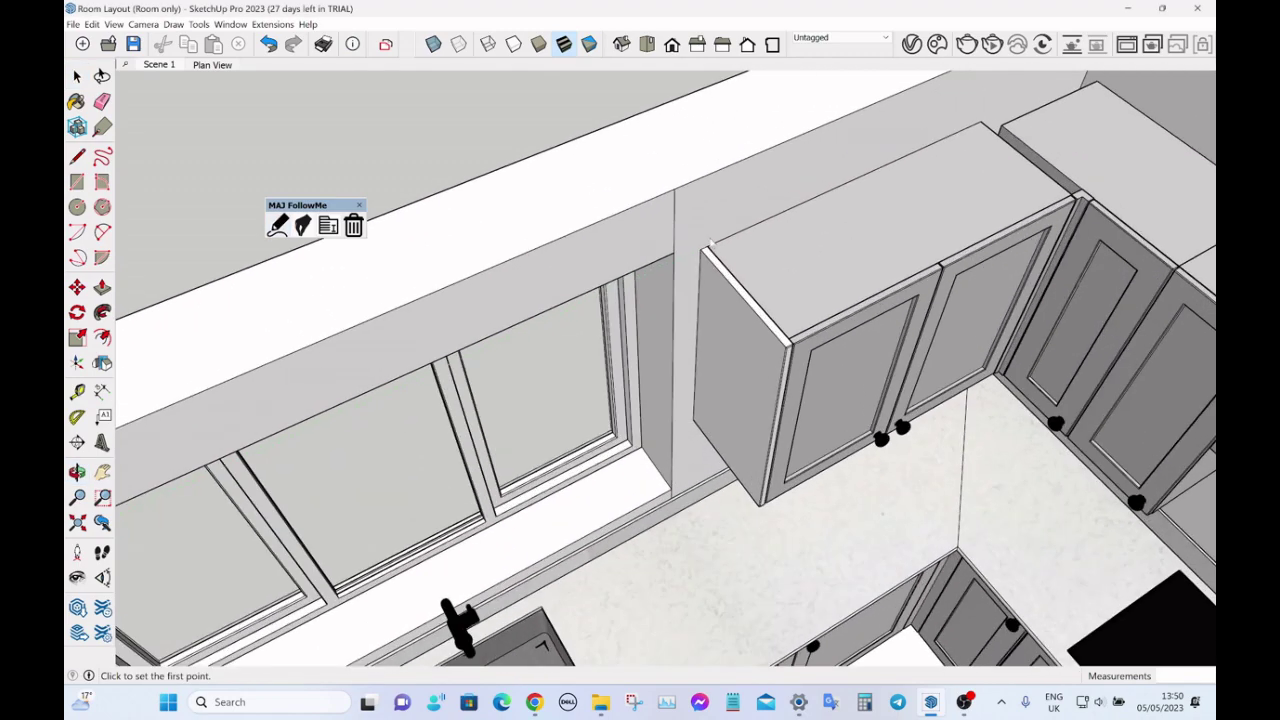
scroll(709, 242, up, 2)
click(707, 247)
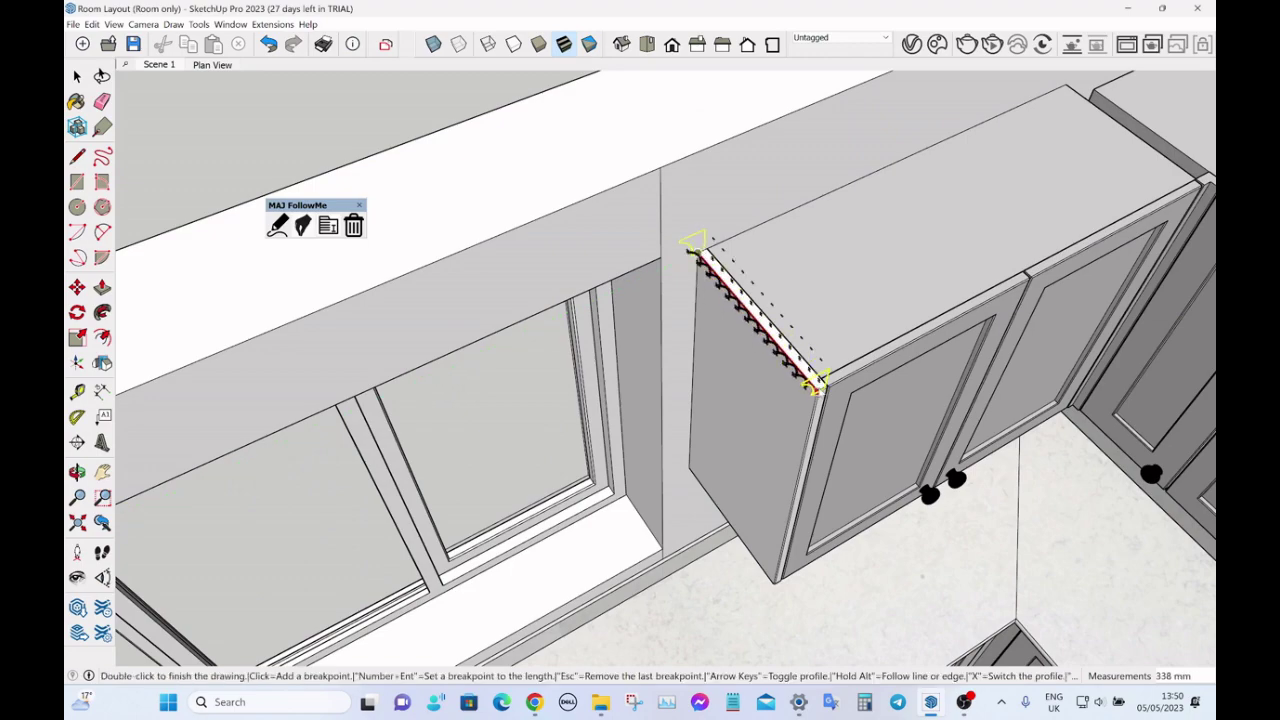
click(819, 388)
scroll(644, 450, down, 3)
scroll(940, 305, up, 8)
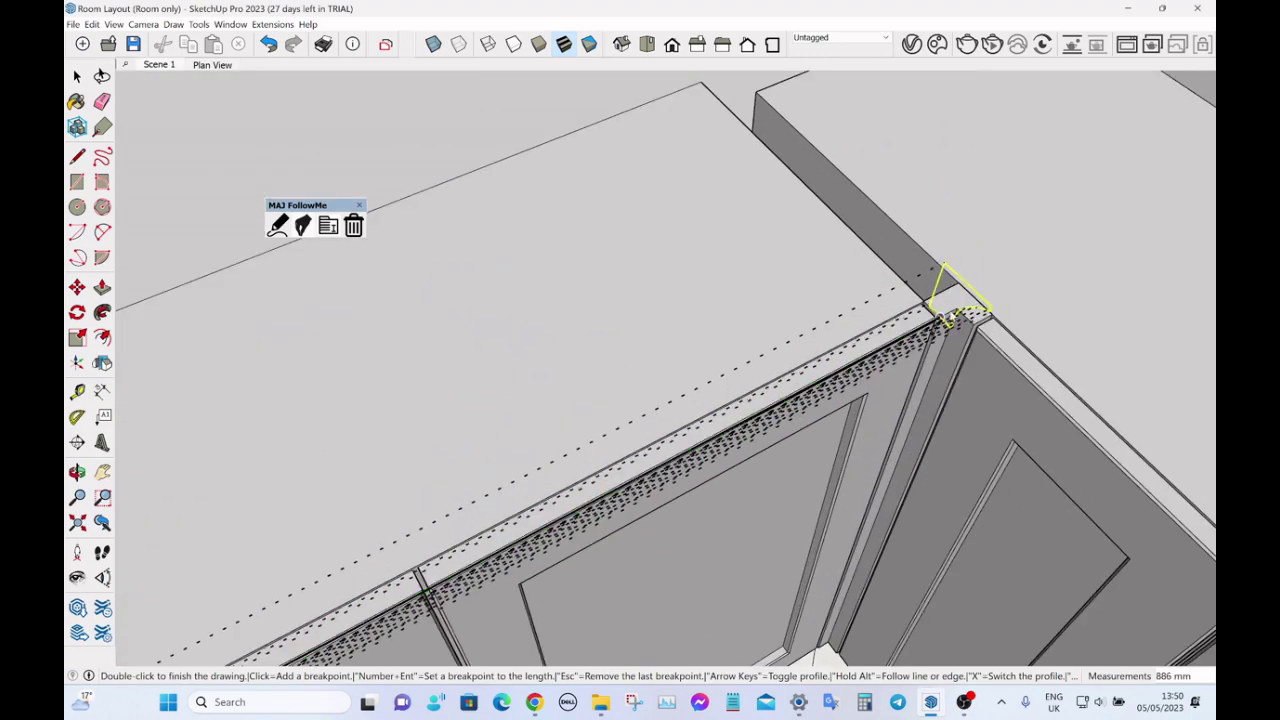
click(965, 313)
- Continue the cornice path from the inner corner along the hob-wall cabinets to the side of the tall oven housing
scroll(900, 290, down, 10)
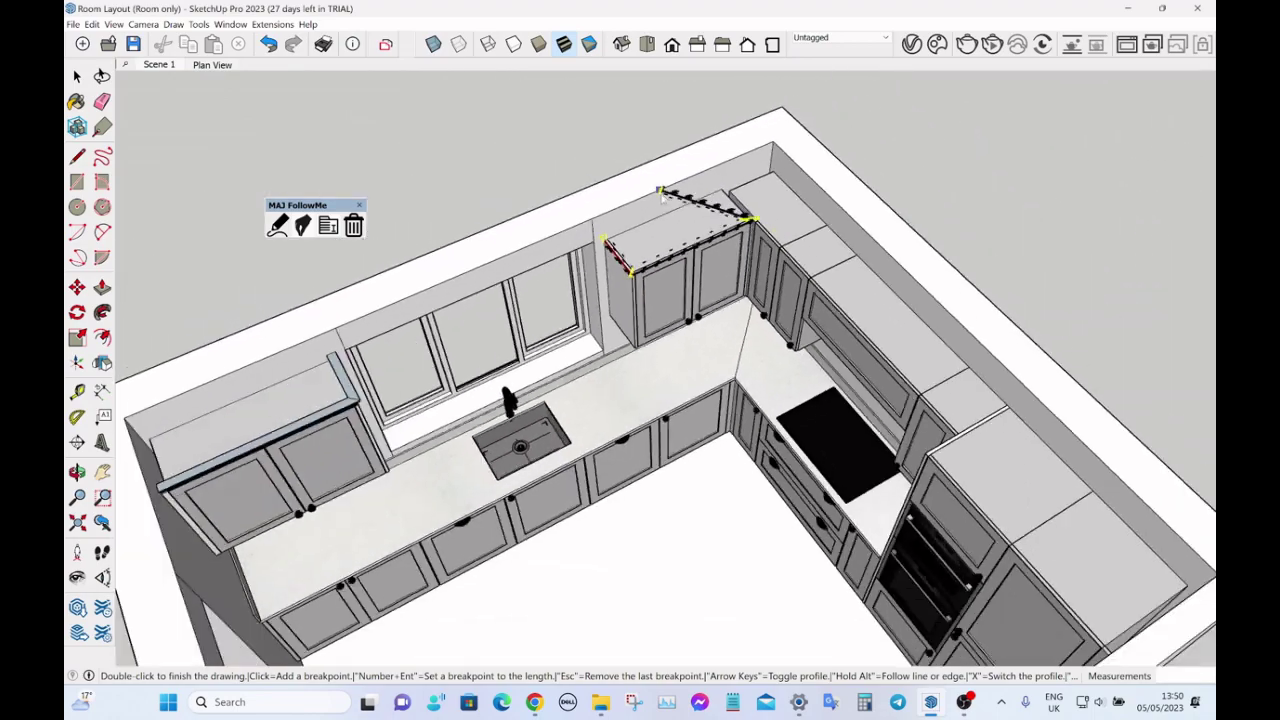
scroll(661, 195, down, 2)
middle_drag(900, 280, 1212, 350)
scroll(894, 149, up, 7)
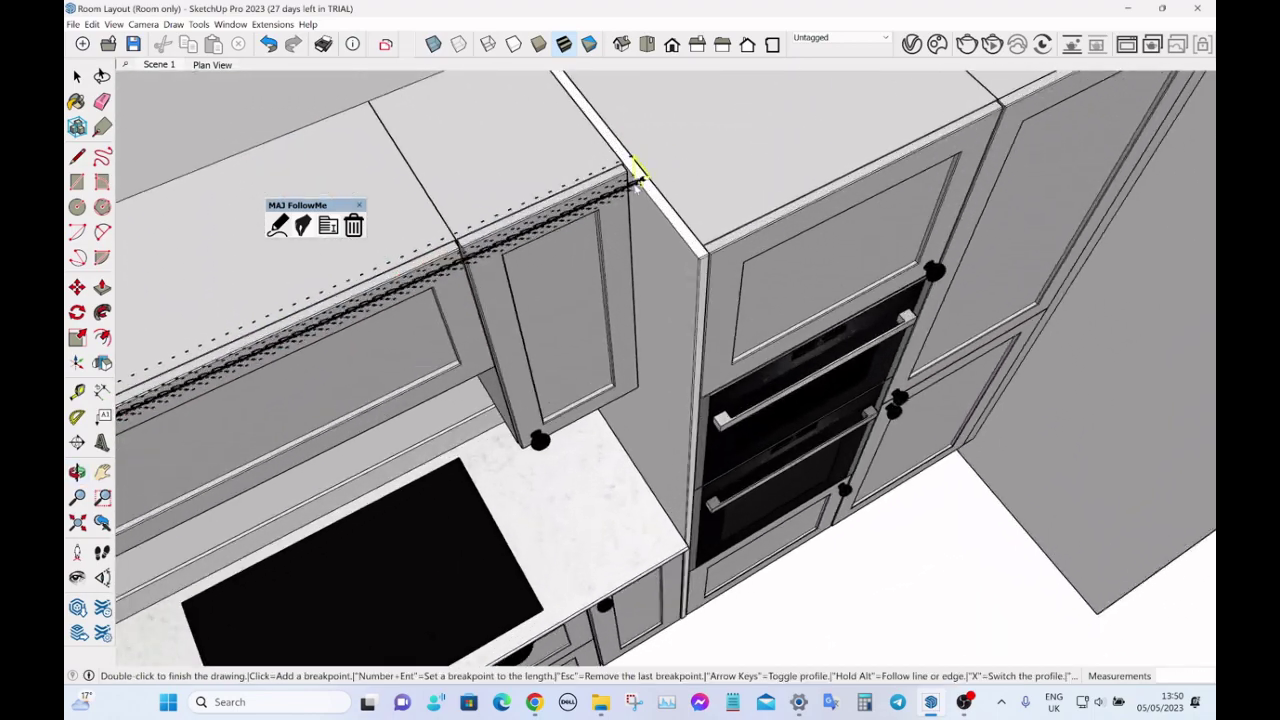
scroll(637, 185, up, 2)
click(623, 158)
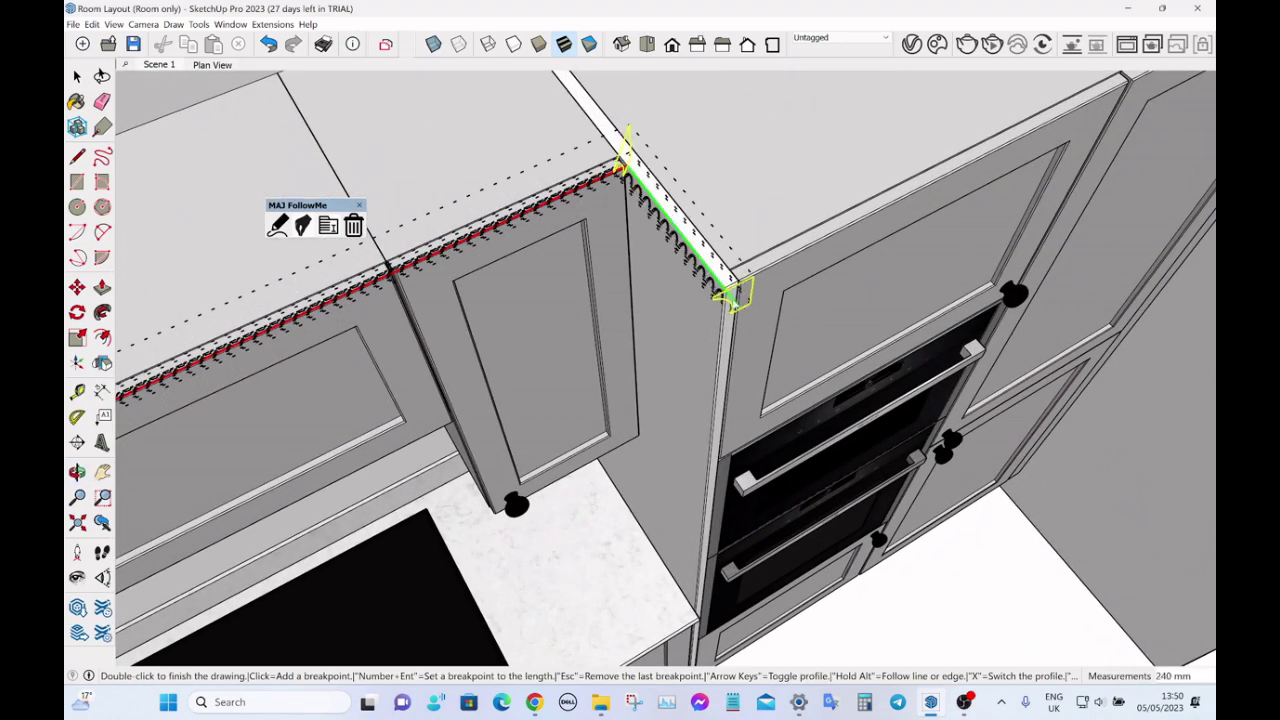
- Take the cornice path around the oven housing's side and along the tall cabinets' fronts, finishing at the side wall
click(723, 289)
scroll(530, 380, down, 5)
scroll(850, 250, up, 2)
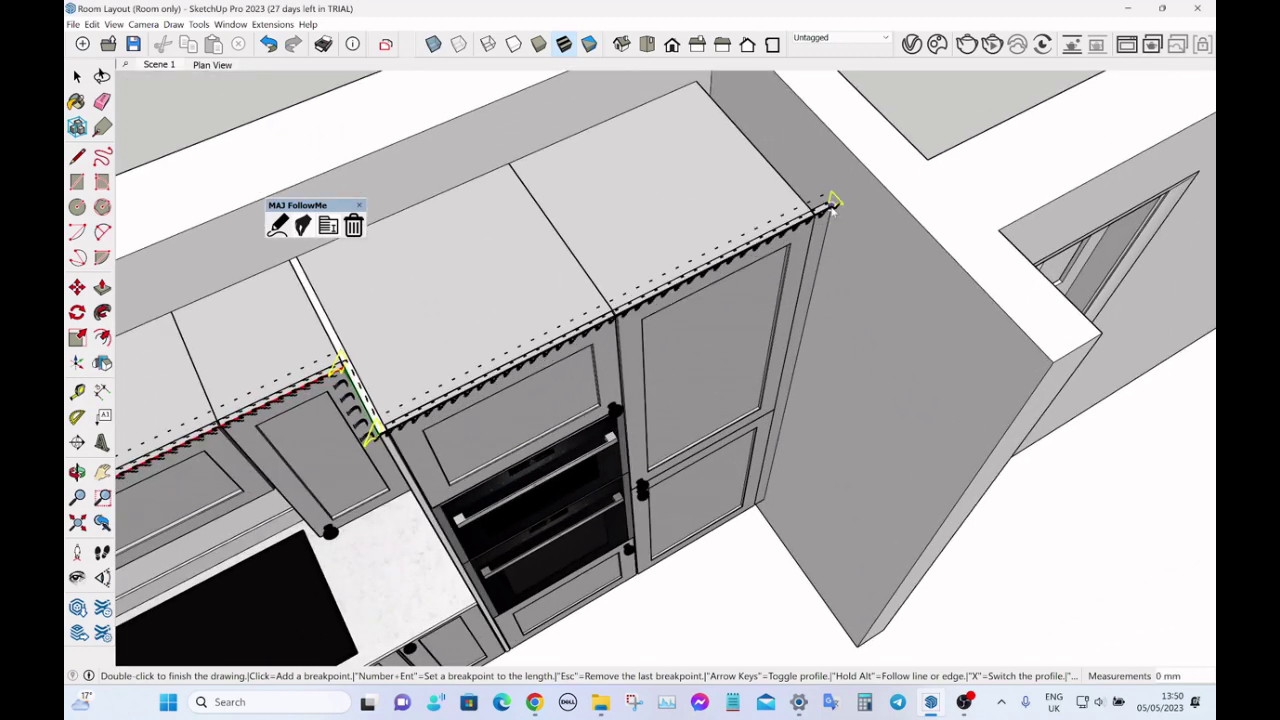
double_click(833, 203)
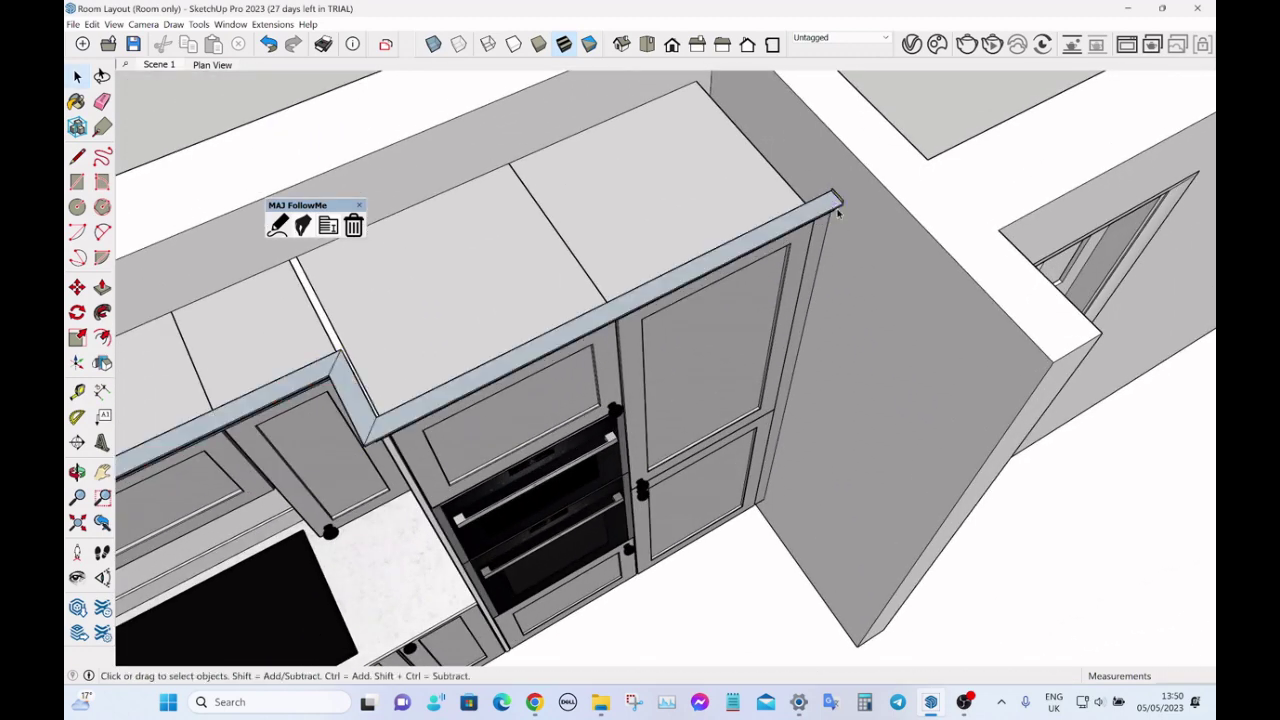
scroll(830, 205, down, 5)
middle_drag(830, 205, 956, 280)
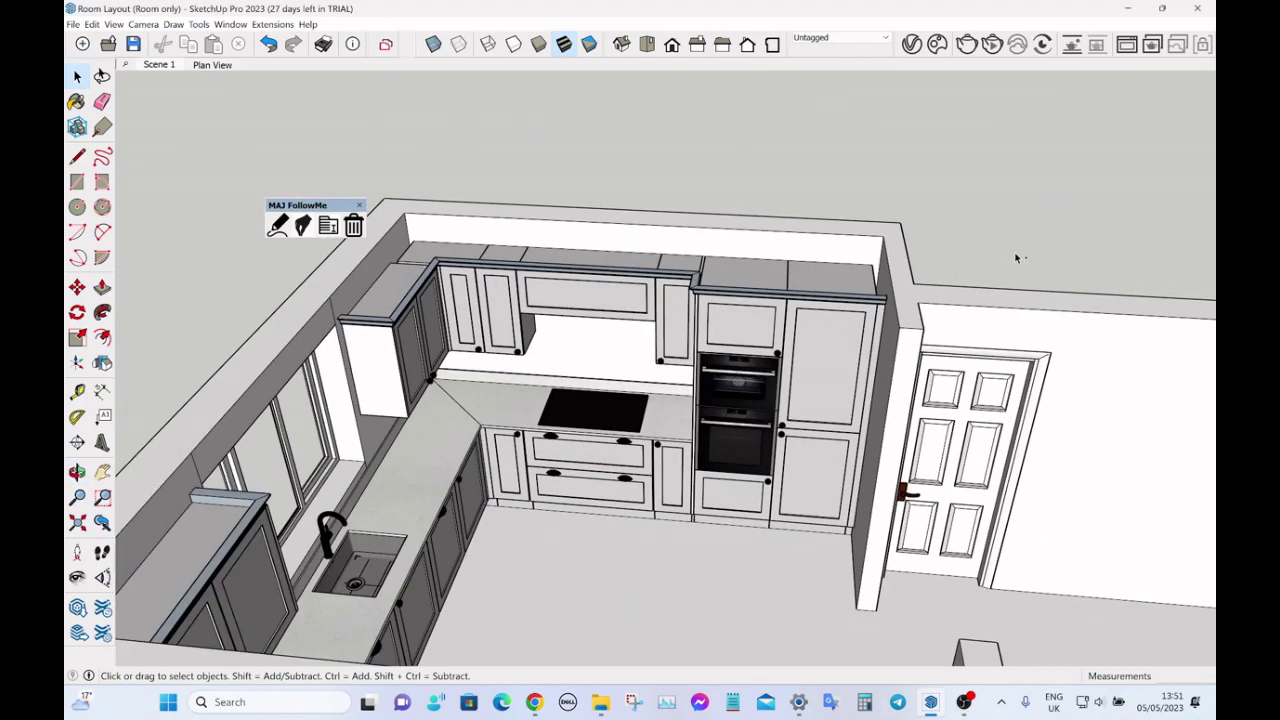
- Sample the Pale Grey3 material from a tall cabinet door and paint the long cornice with it
key(b)
click(1018, 297)
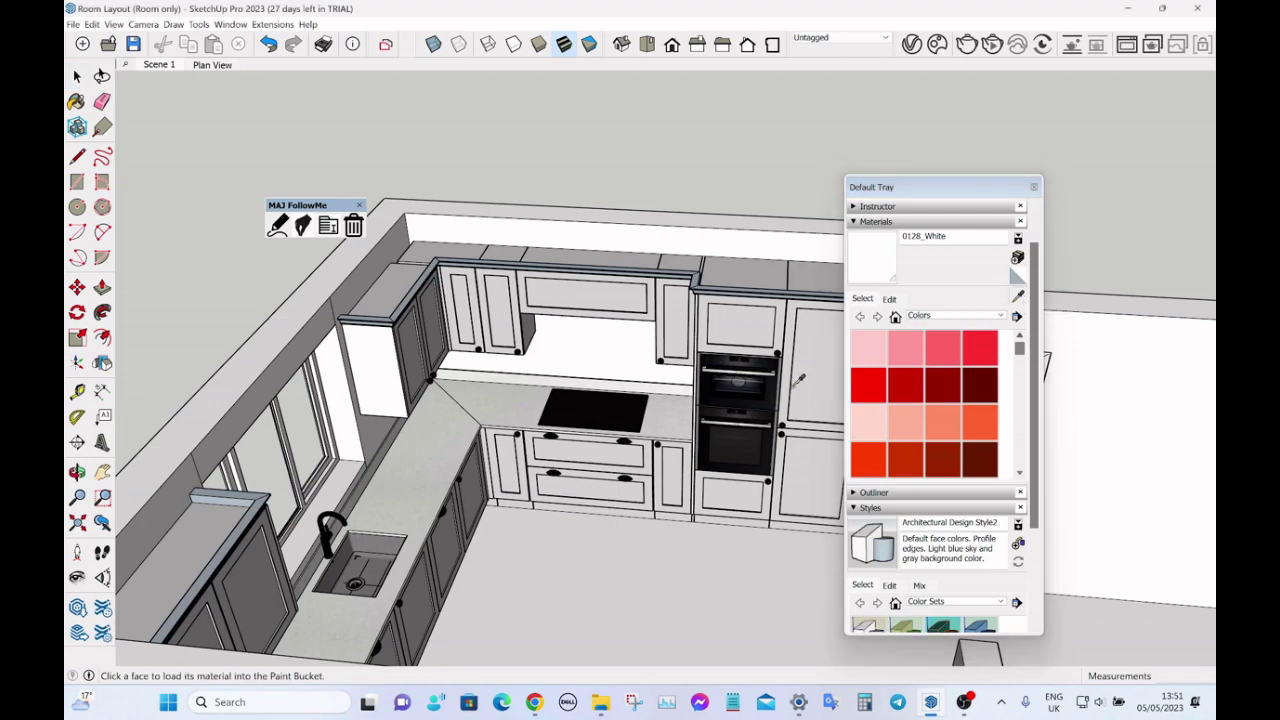
click(797, 382)
scroll(754, 270, up, 4)
click(757, 301)
scroll(763, 259, down, 3)
- Paint the short cornice on the wall cabinet nearest the glazed door Pale Grey3 and close the materials tray
middle_drag(782, 230, 788, 222)
scroll(788, 222, down, 3)
middle_drag(690, 285, 469, 283)
scroll(469, 283, up, 3)
click(494, 303)
key(space)
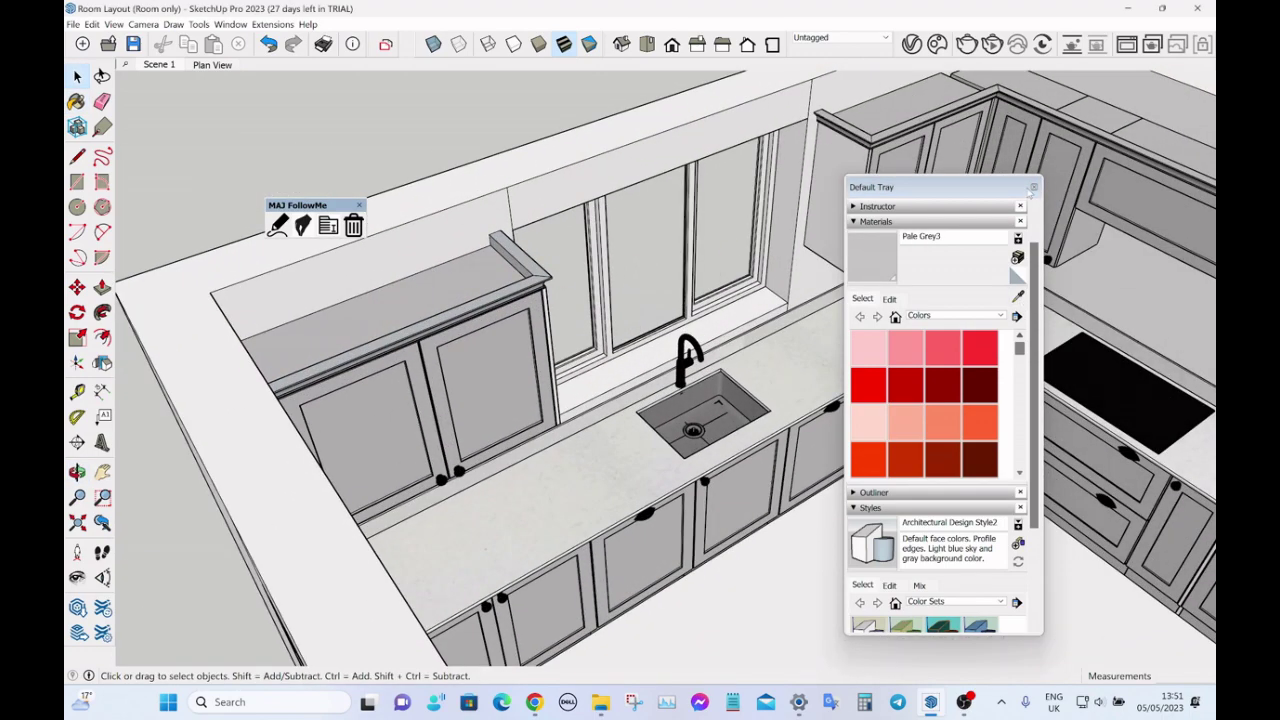
click(1033, 187)
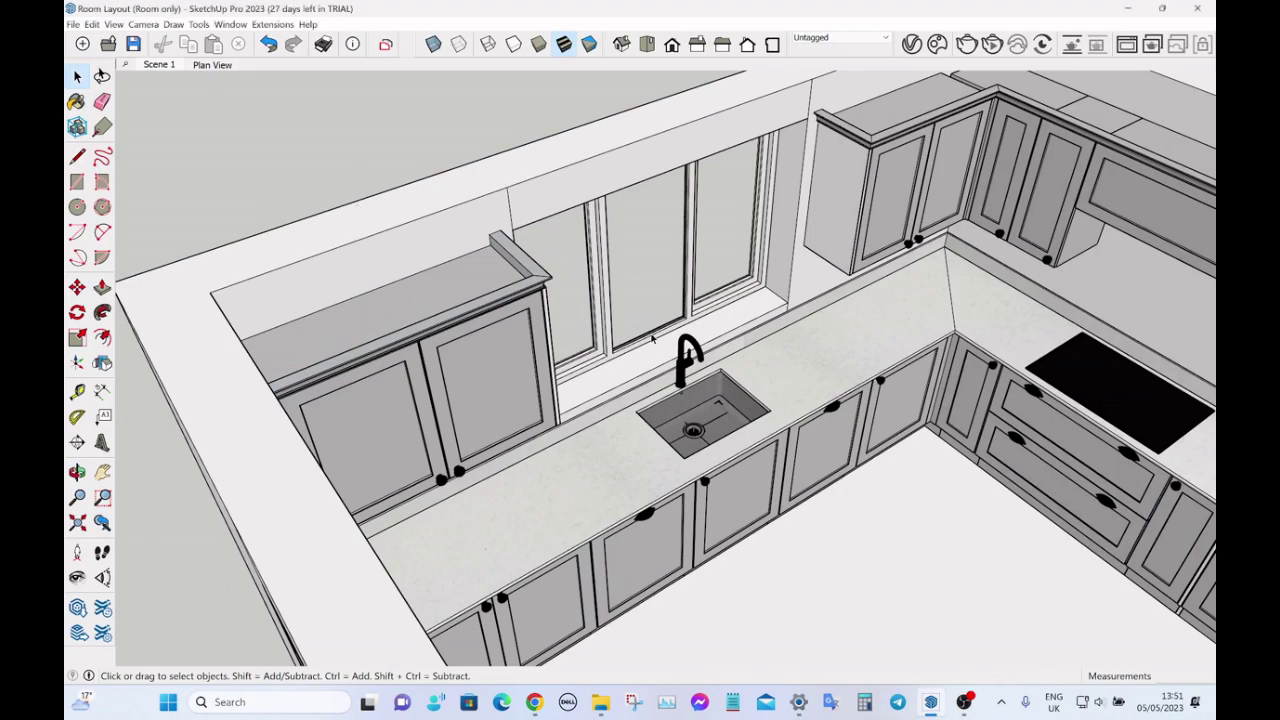
- Open the short cornice for editing and select all of its geometry
scroll(651, 338, down, 3)
middle_drag(651, 338, 436, 194)
scroll(605, 288, up, 5)
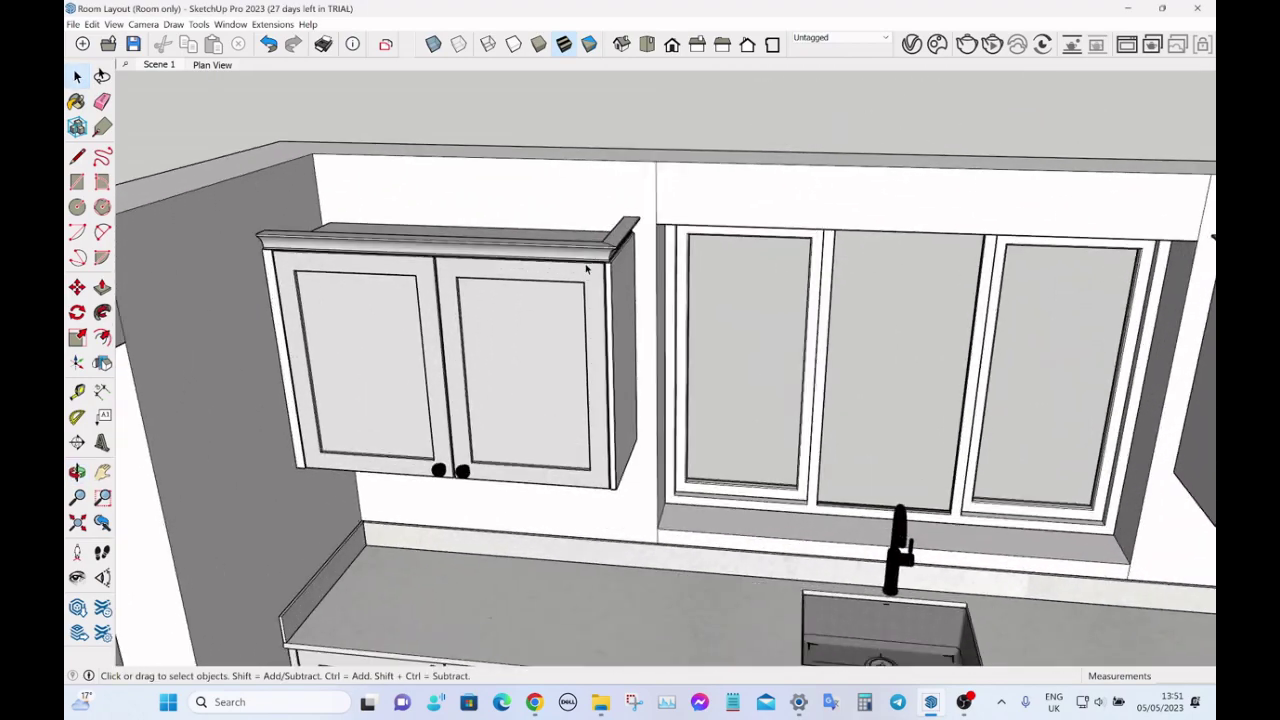
middle_drag(586, 268, 366, 318)
scroll(929, 363, down, 3)
middle_drag(929, 363, 834, 354)
scroll(636, 296, up, 2)
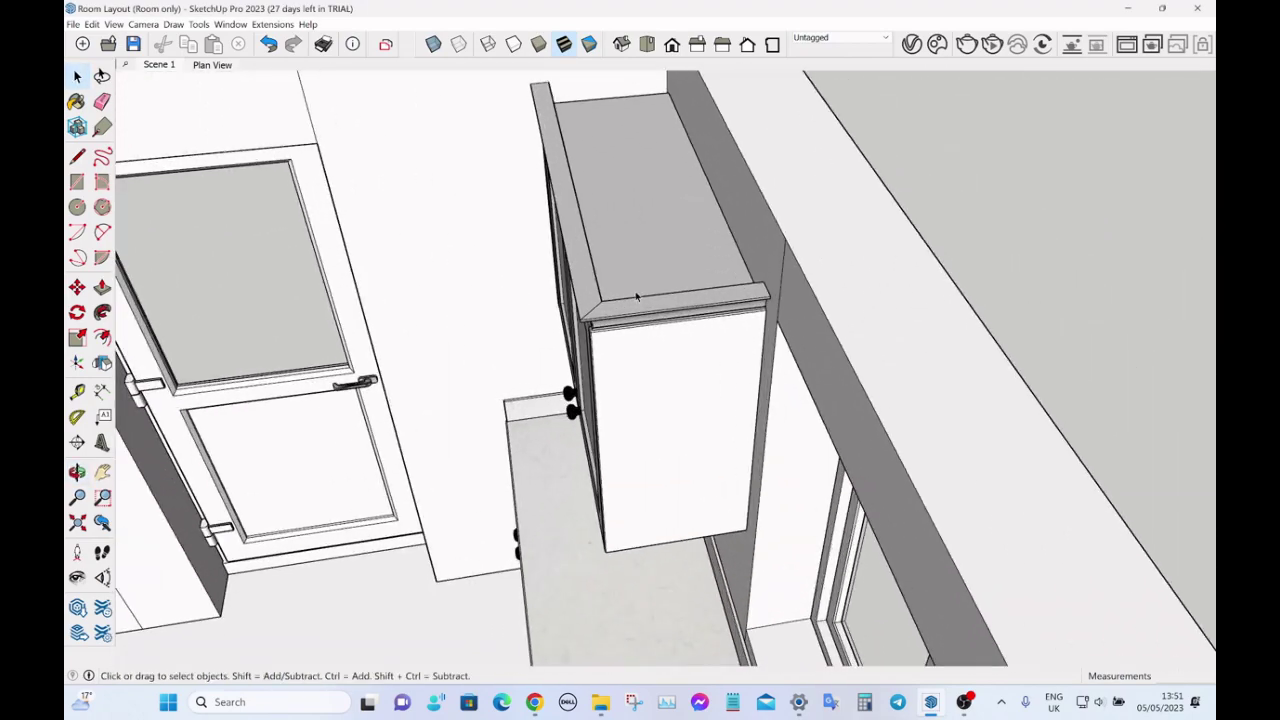
scroll(610, 336, up, 2)
triple_click(627, 342)
scroll(705, 484, down, 4)
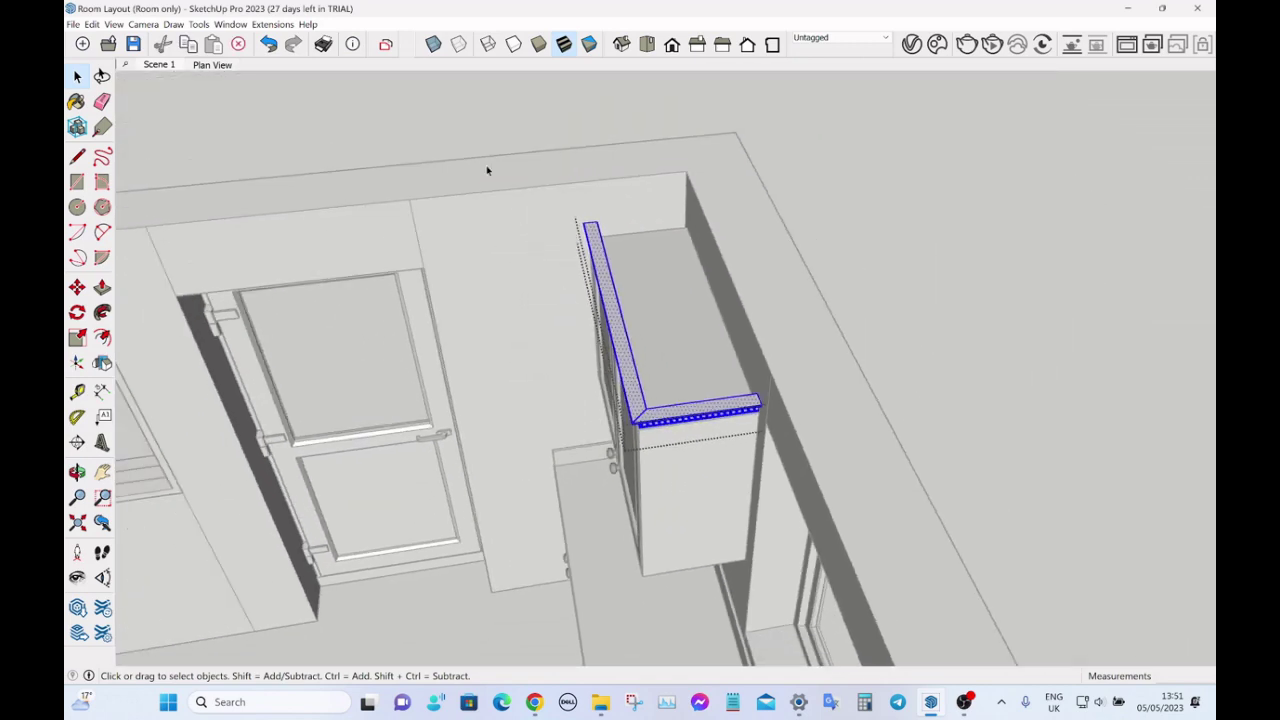
scroll(643, 488, up, 5)
middle_drag(657, 391, 680, 325)
scroll(680, 326, down, 2)
scroll(740, 251, up, 3)
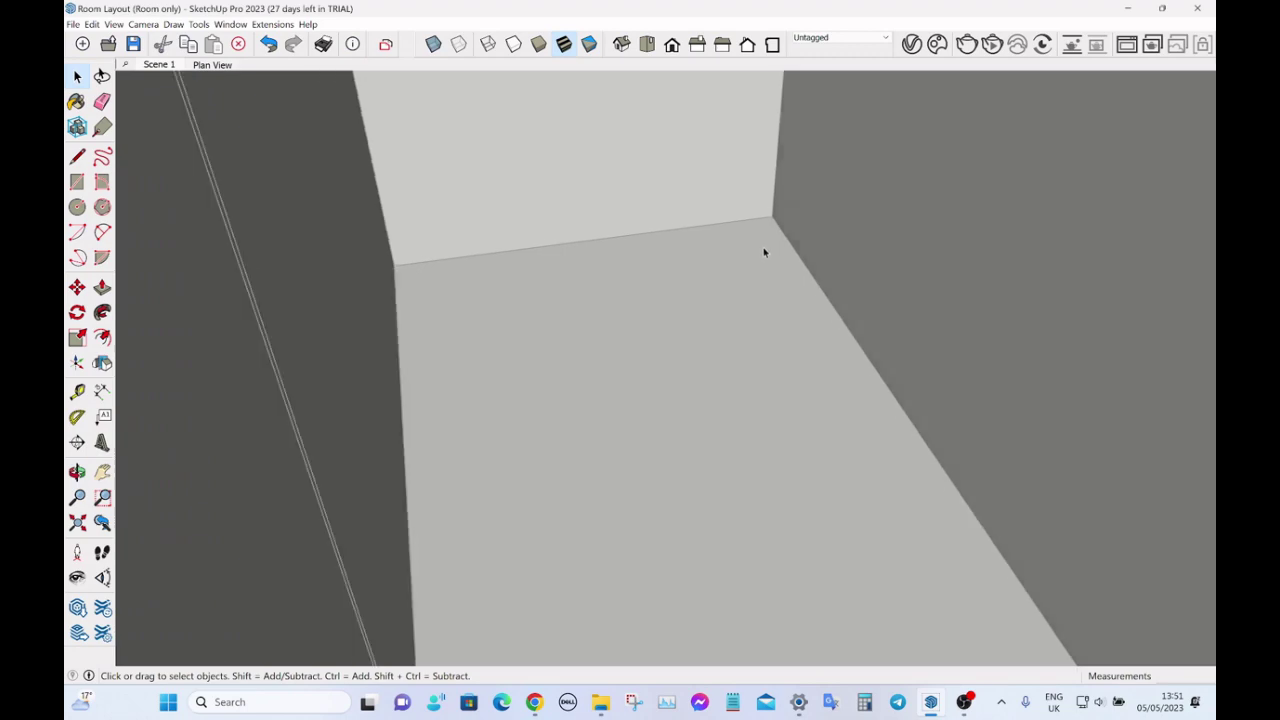
scroll(752, 255, down, 3)
key(m)
click(768, 295)
key(space)
- Select only the short cornice's end return, move it about 13 mm towards the window, and leave the group
middle_drag(766, 294, 930, 290)
scroll(900, 285, down, 3)
click(990, 190)
scroll(1020, 177, up, 5)
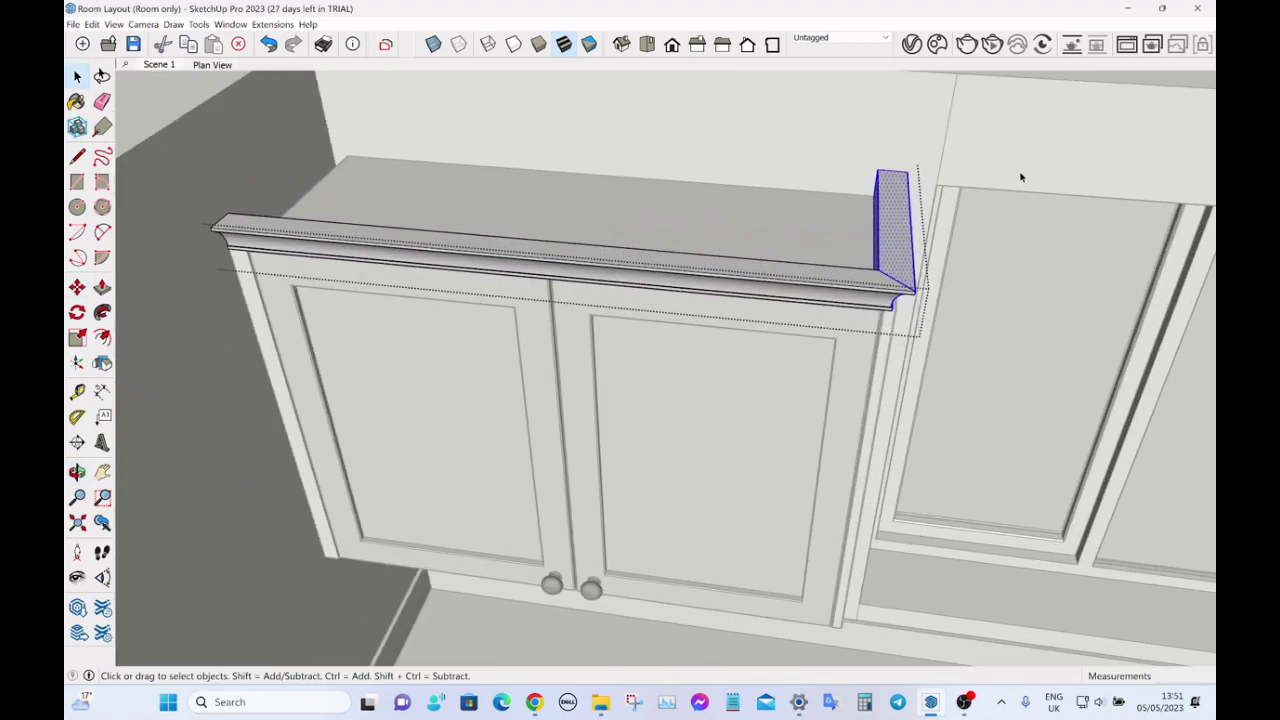
key(m)
click(998, 167)
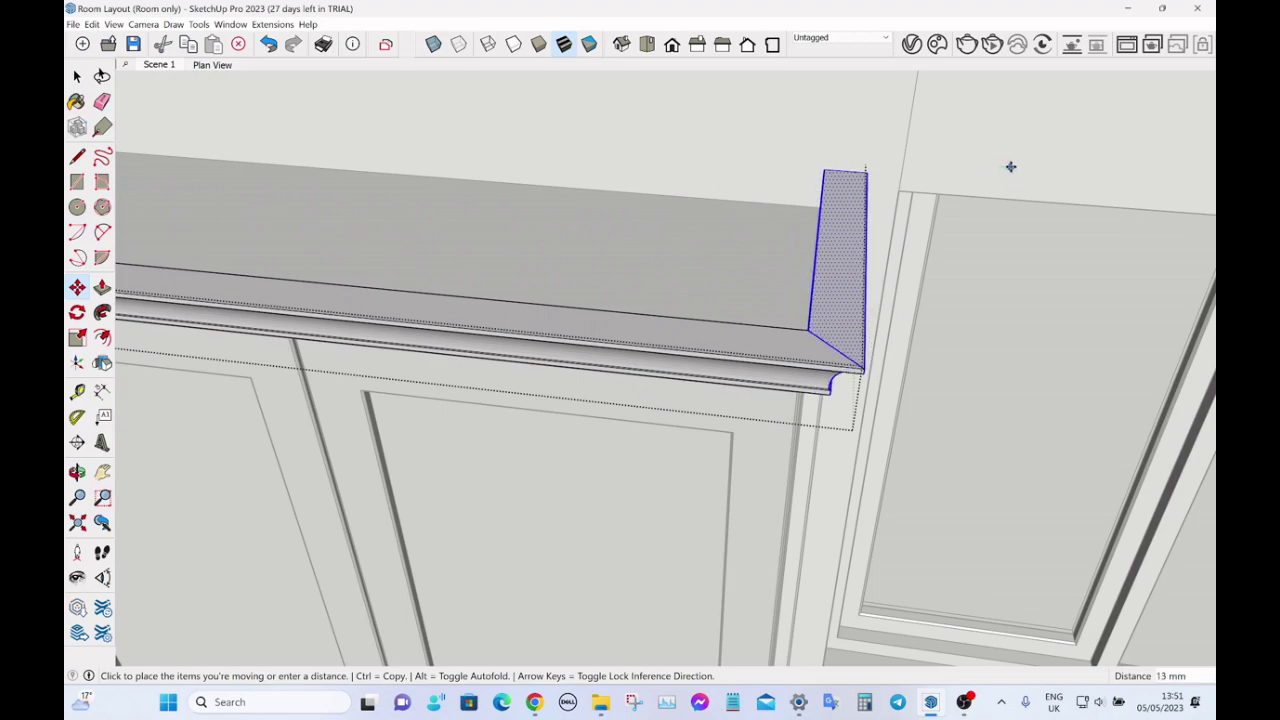
click(1011, 167)
key(space)
click(990, 175)
- Paint the narrow wall-side end panel of the cabinet nearest the glazed door Pale Grey3
scroll(842, 225, down, 7)
middle_drag(830, 226, 886, 217)
scroll(801, 286, up, 2)
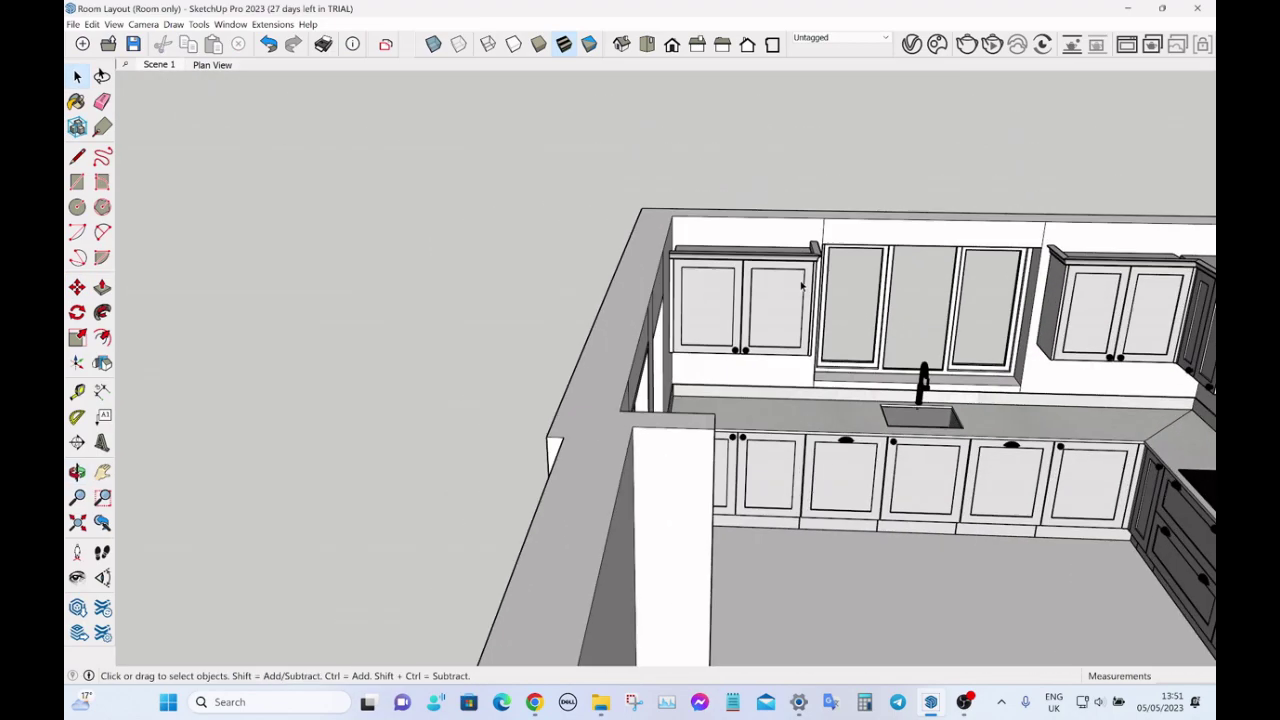
scroll(801, 285, up, 5)
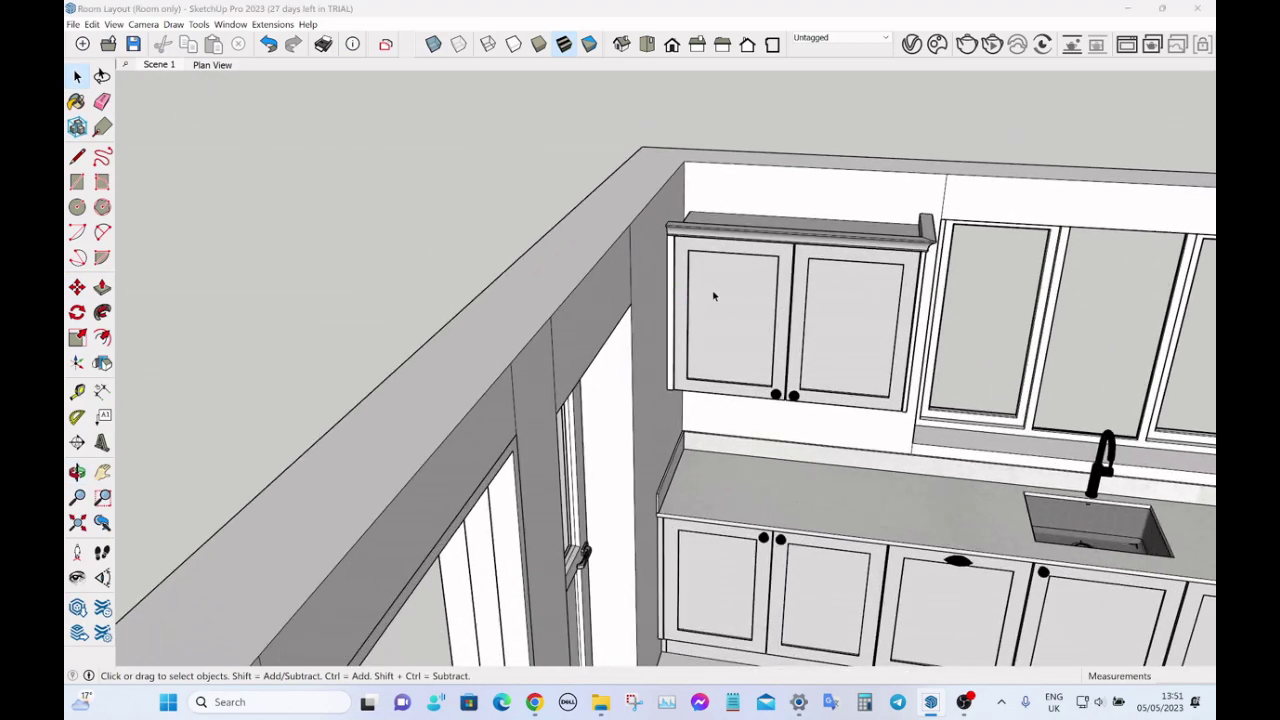
key(shift+m)
click(898, 258)
scroll(663, 345, up, 5)
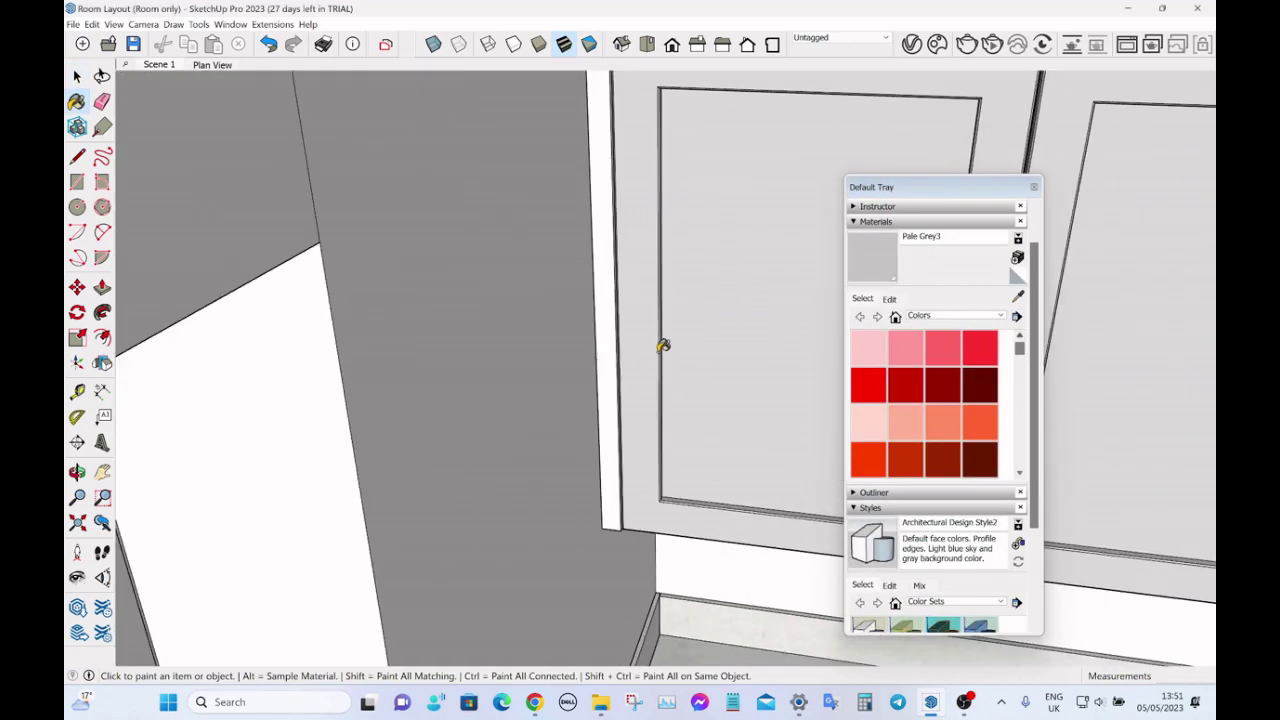
key(space)
scroll(560, 316, down, 10)
- Paint the window-side end panel of the same wall cabinet Pale Grey3
middle_drag(560, 316, 751, 313)
scroll(719, 300, up, 8)
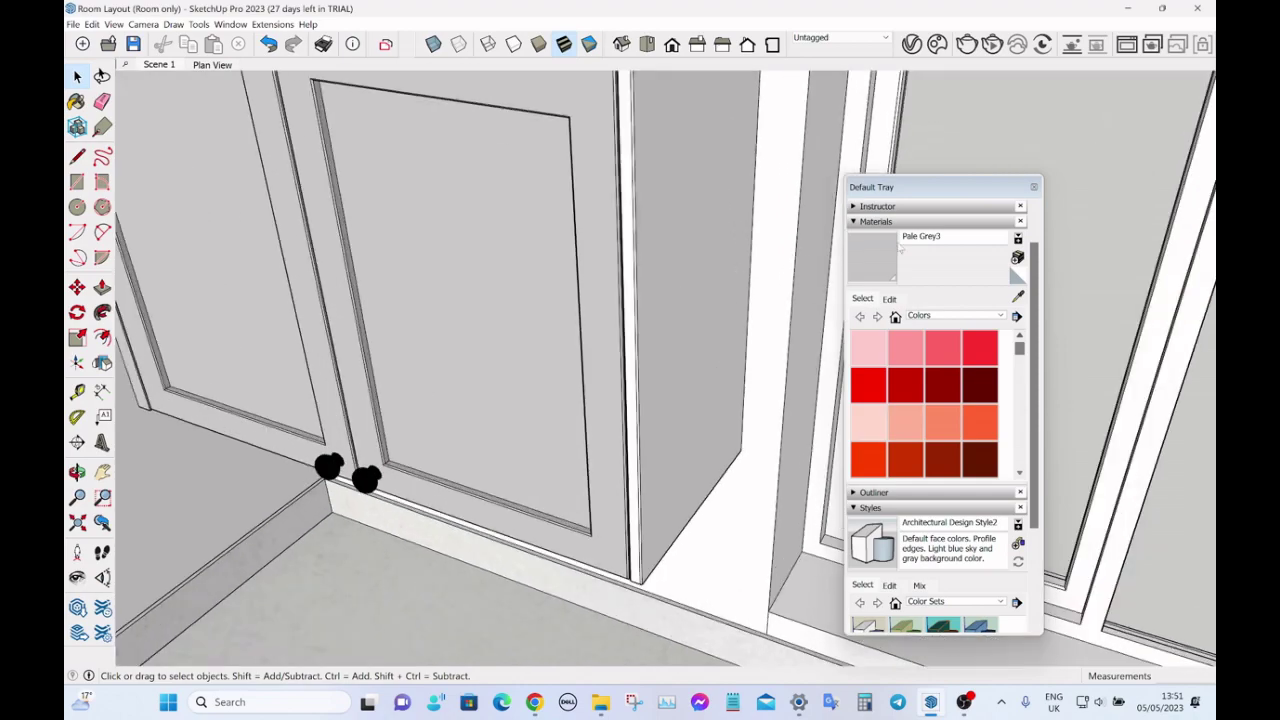
key(b)
click(668, 299)
scroll(668, 299, down, 8)
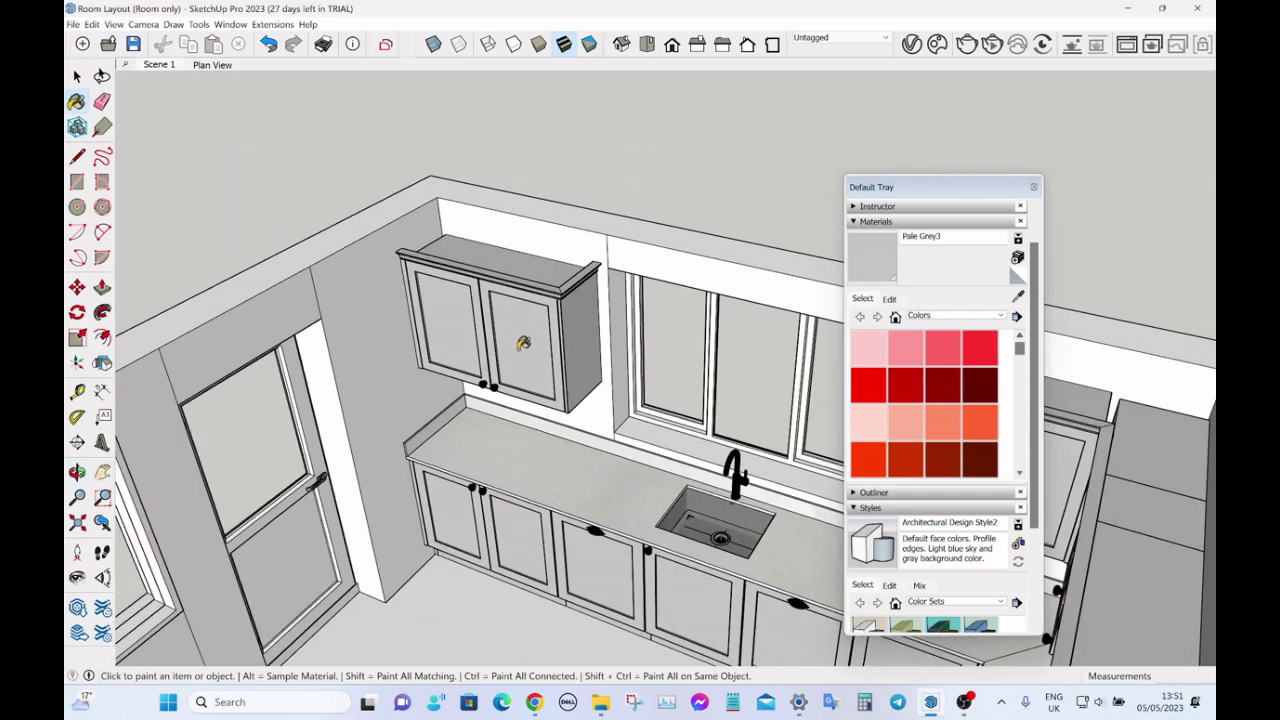
- Paint the end panel of the wall cabinet across the window Pale Grey3 and close the materials tray
mouse_move(690, 320)
middle_down()
mouse_move(720, 335)
mouse_move(672, 313)
middle_up()
scroll(732, 340, up, 5)
click(756, 358)
scroll(756, 358, down, 8)
scroll(690, 300, down, 2)
key(space)
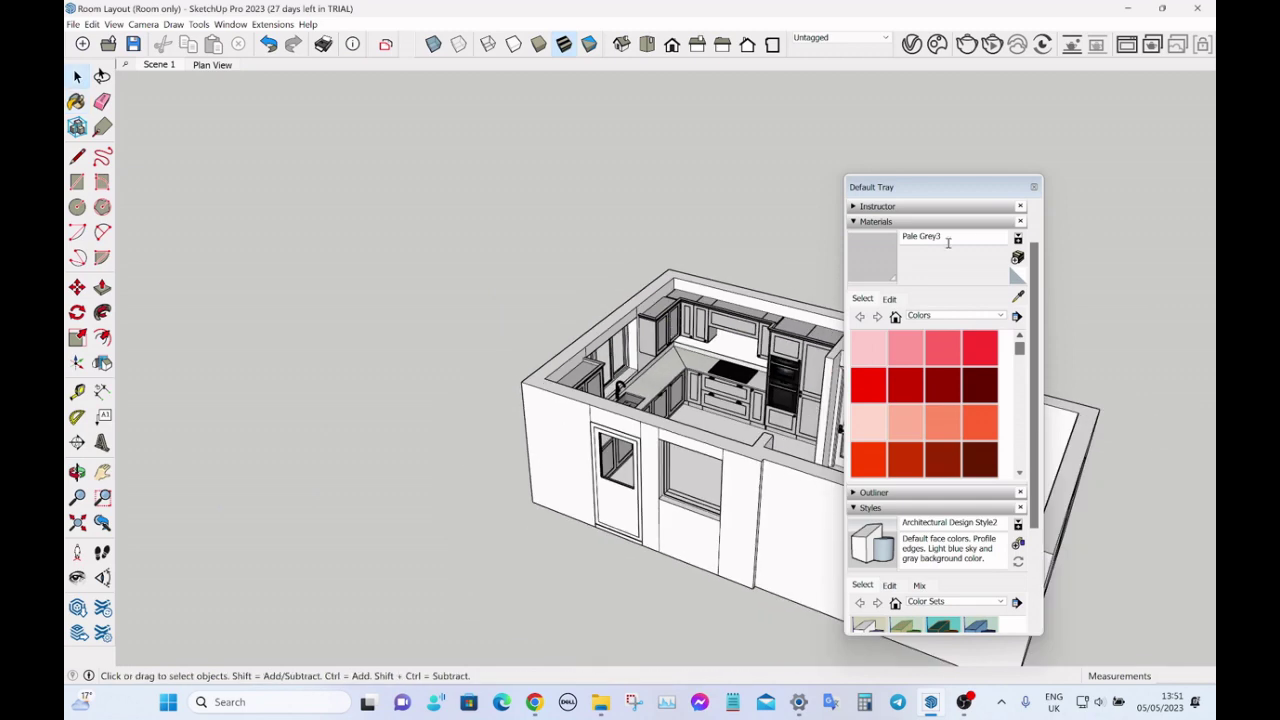
click(1034, 187)
- Save the Room Layout model
middle_drag(1040, 240, 831, 283)
scroll(830, 362, up, 3)
scroll(723, 362, down, 4)
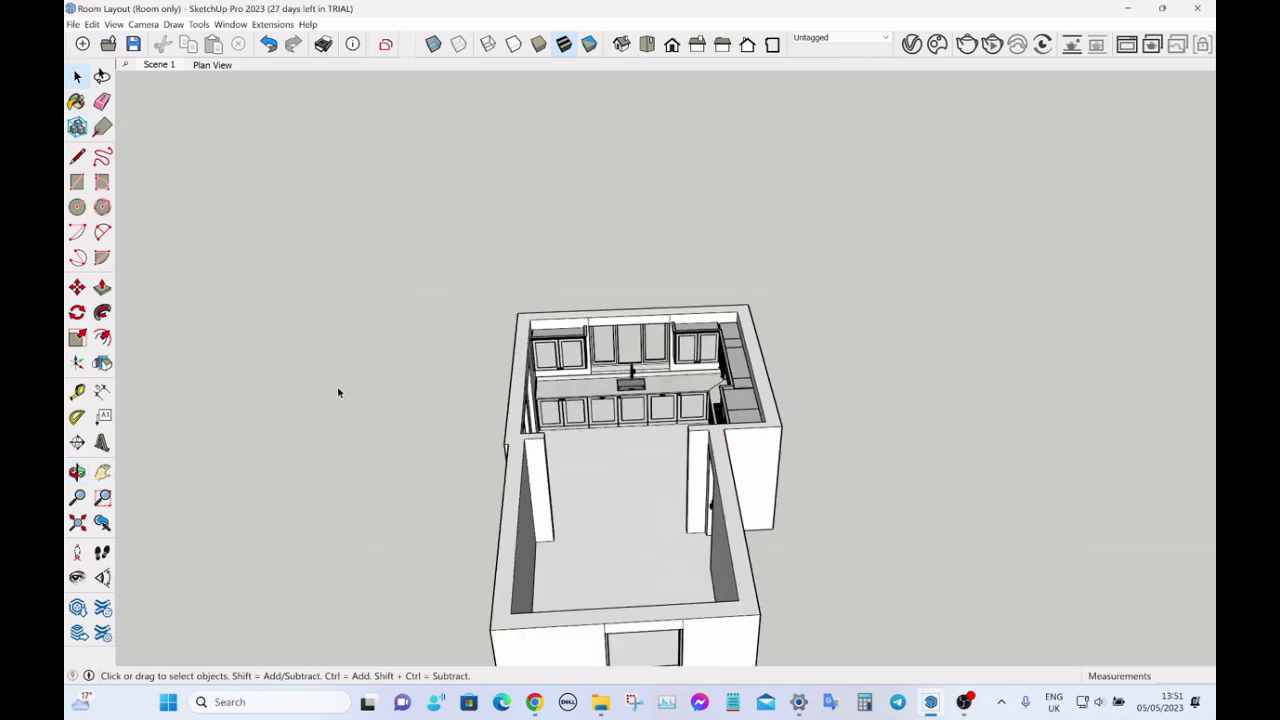
scroll(338, 392, up, 1)
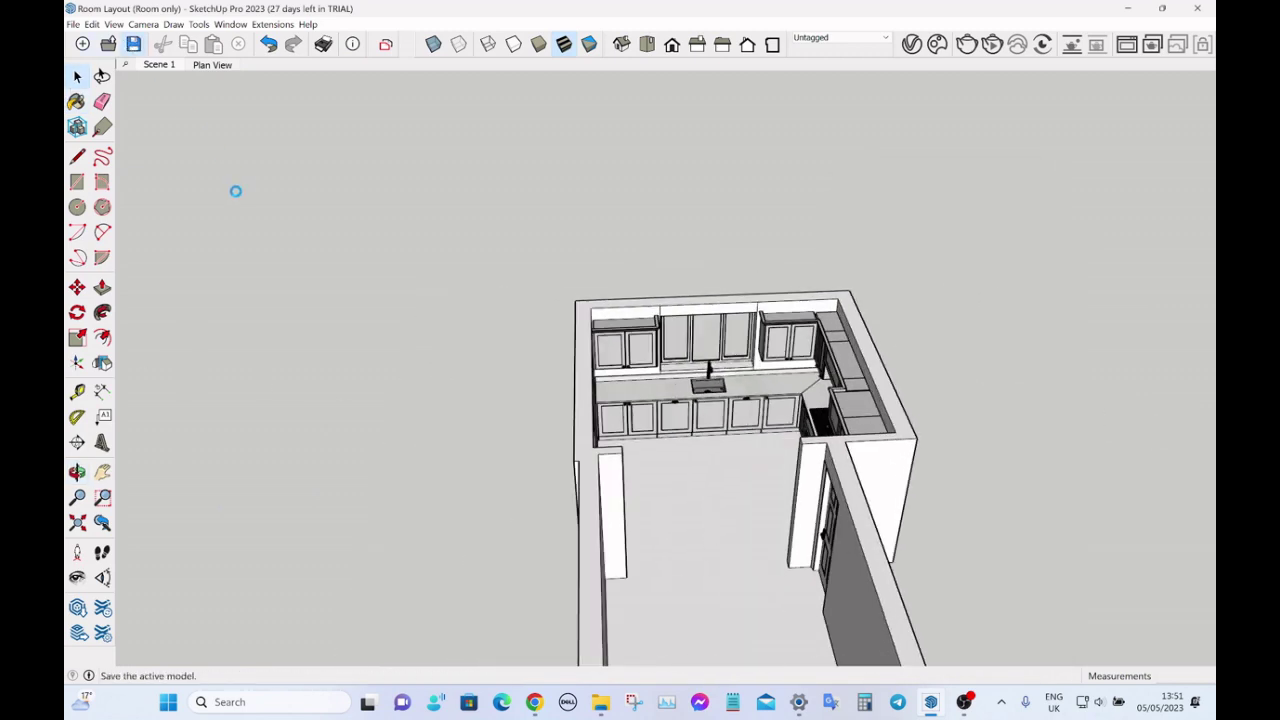